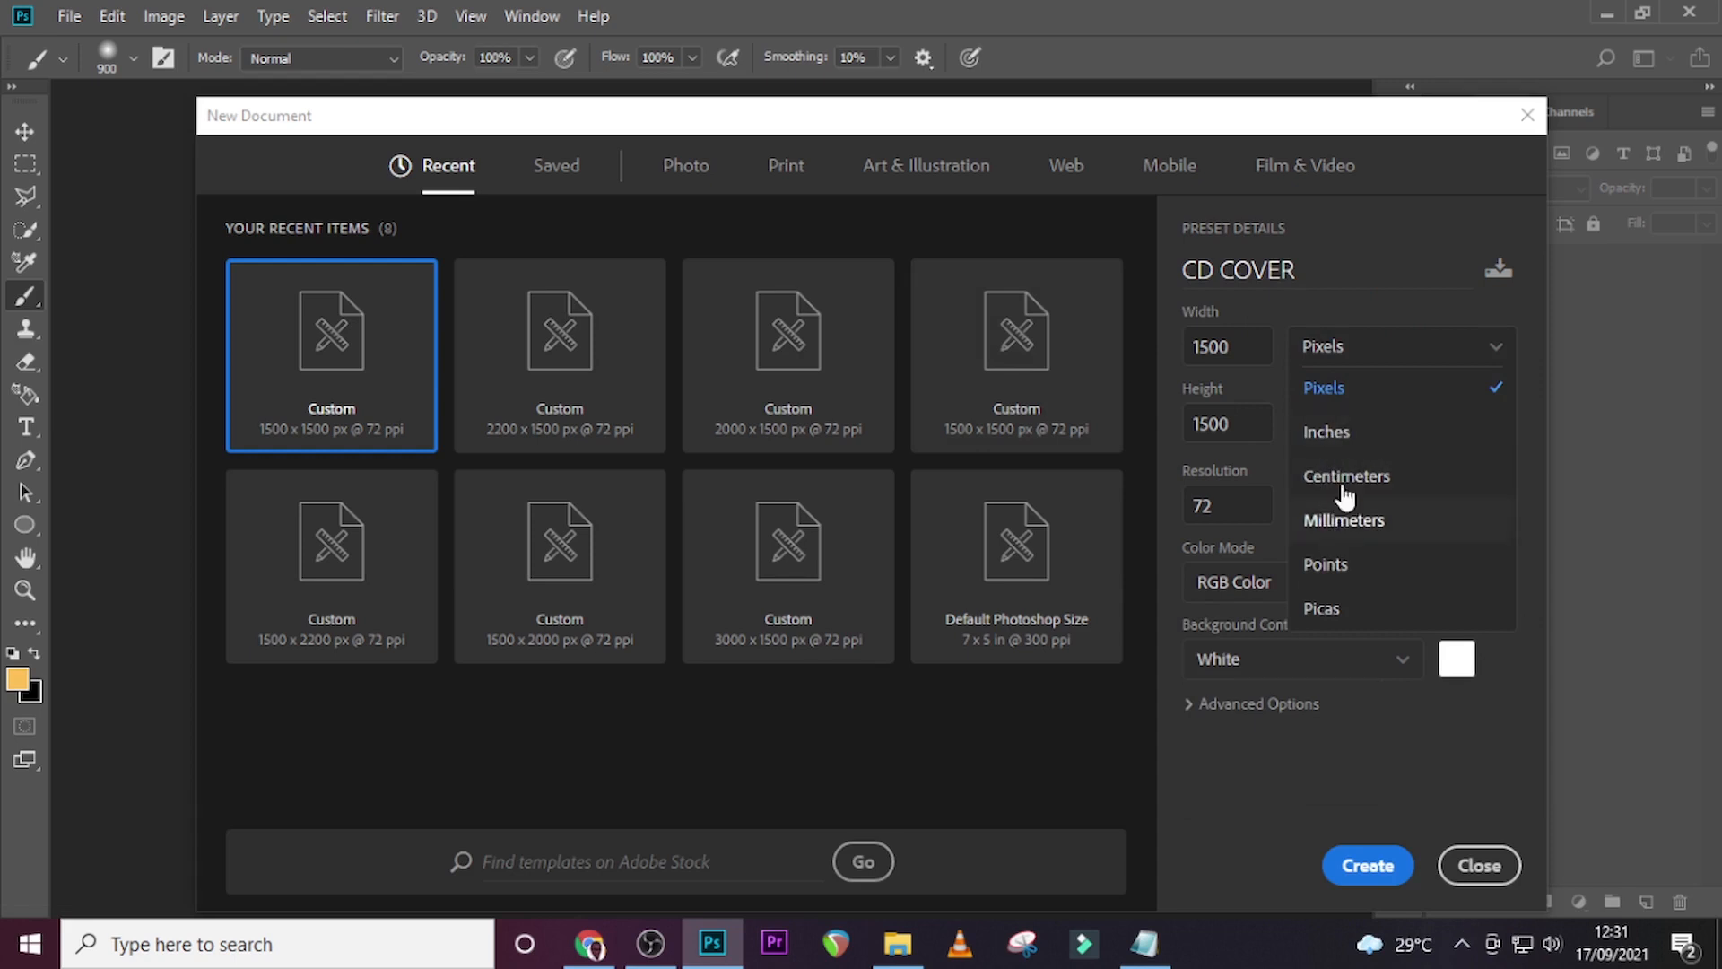
Create the 1500 × 1500 px, 72 ppi RGB document CD COVER and add guides along its edges and both centre lines.
left_click(1435, 738)
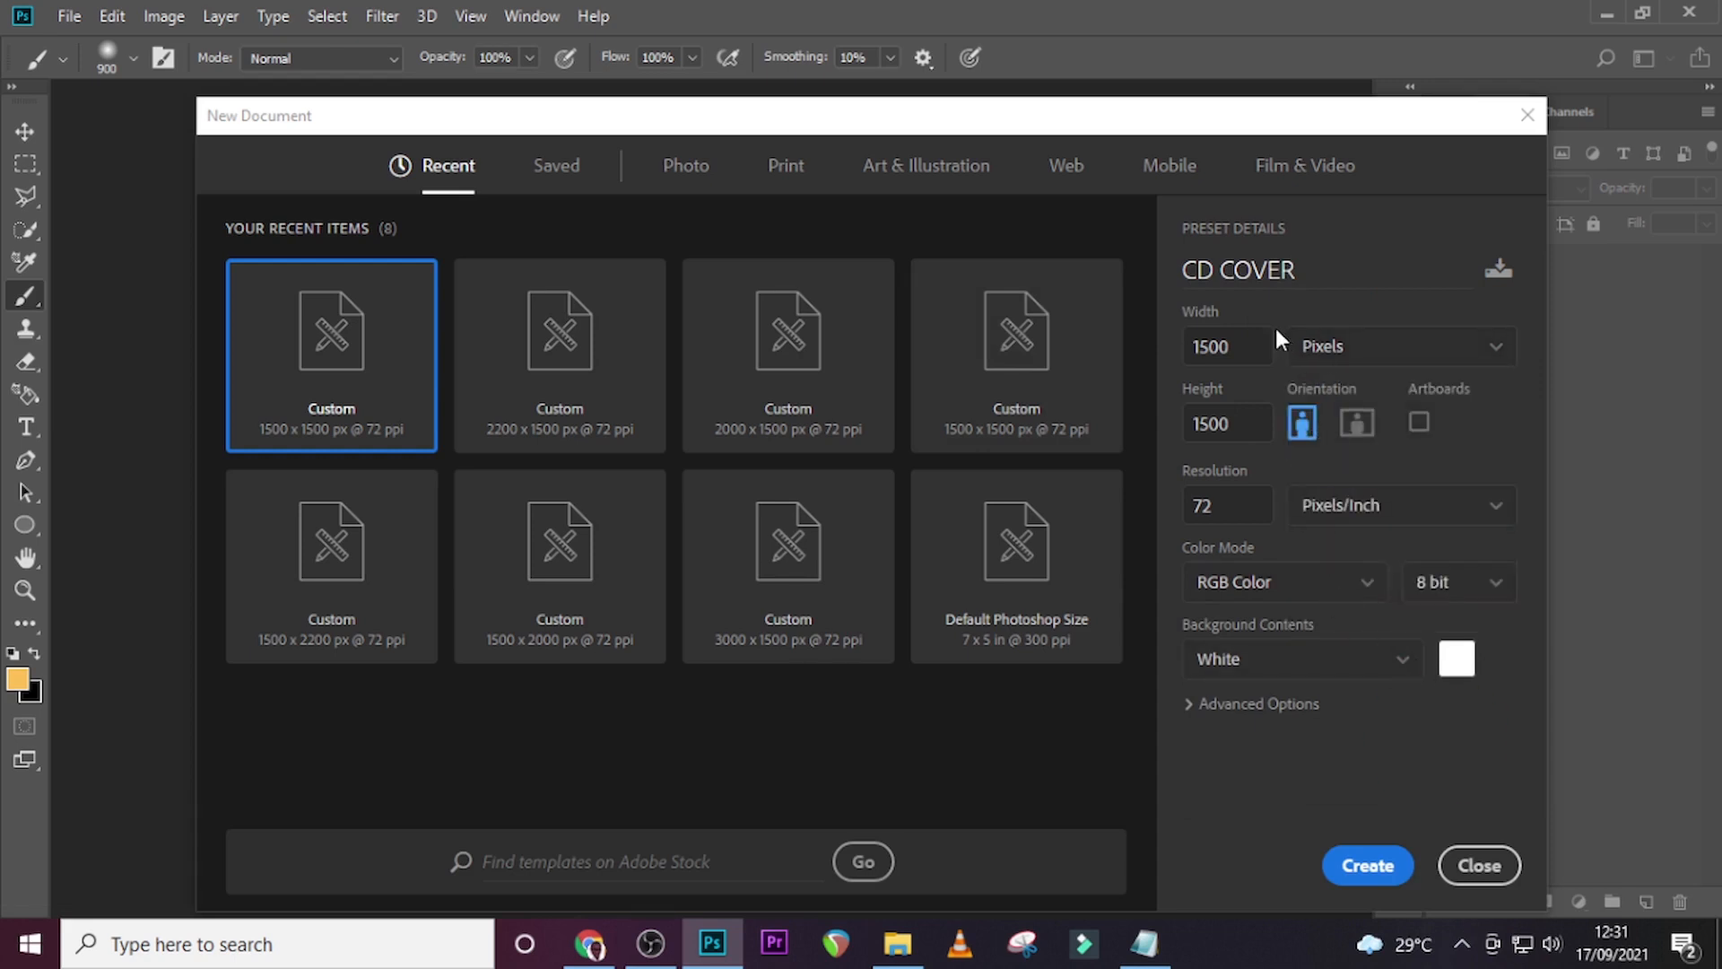
left_click(1367, 866)
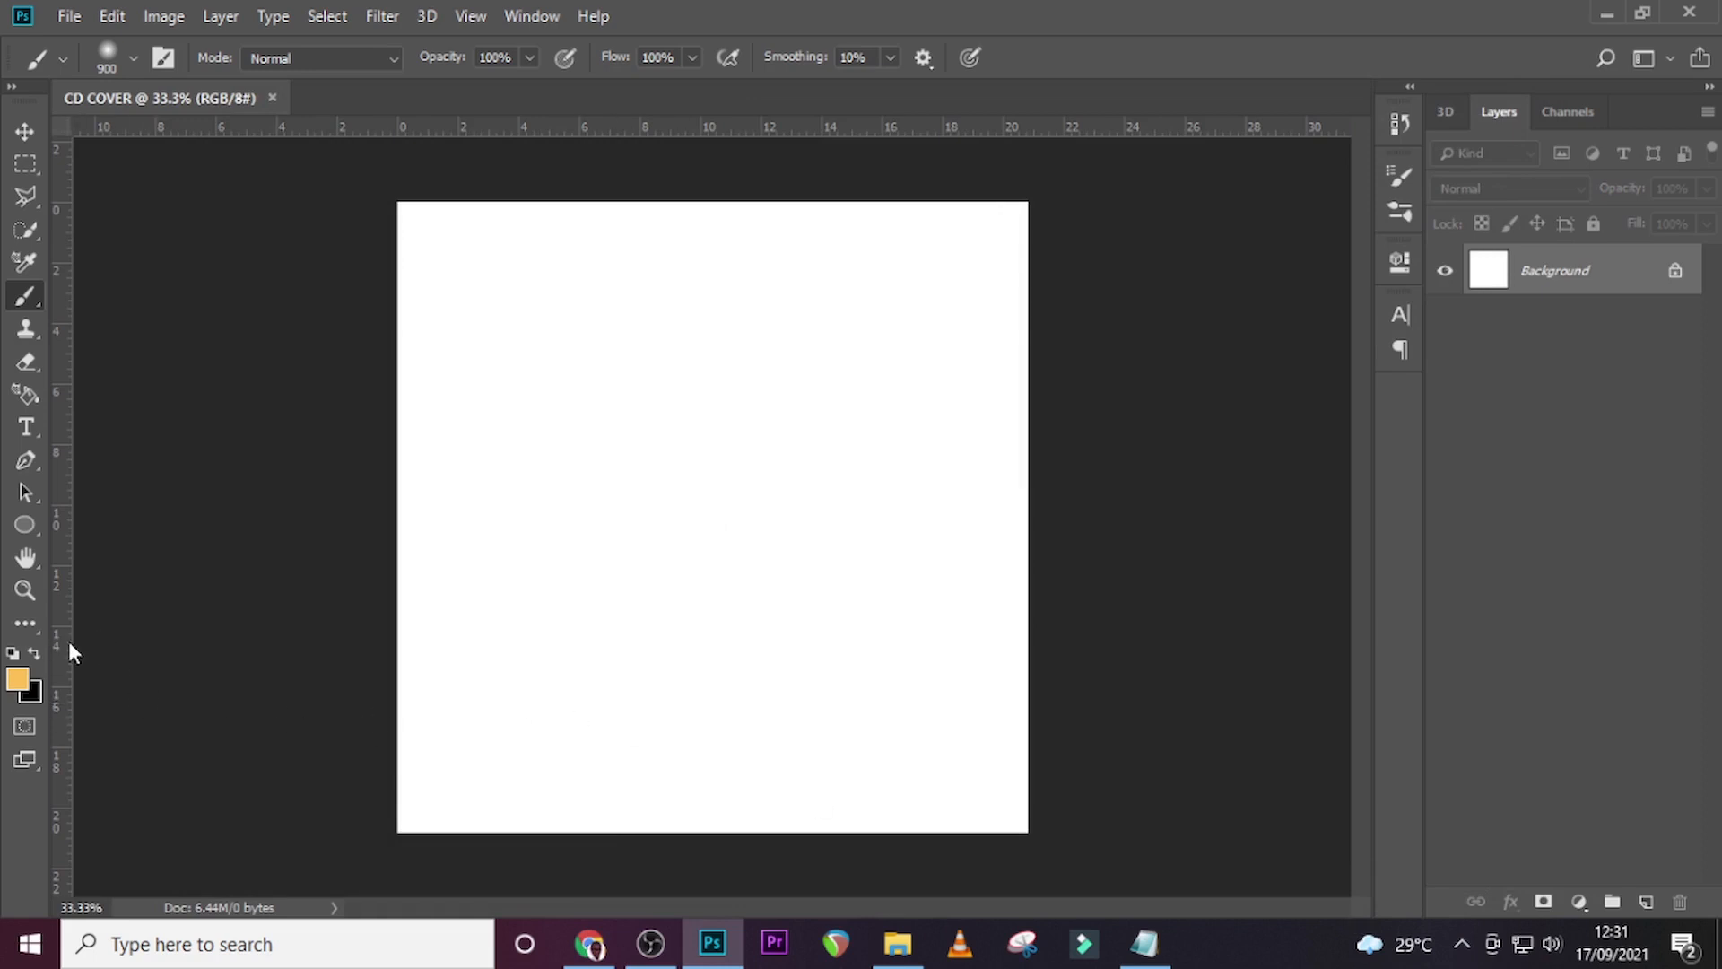
left_click_drag(70, 640, 1028, 758)
left_click_drag(63, 449, 722, 202)
left_click_drag(735, 125, 777, 831)
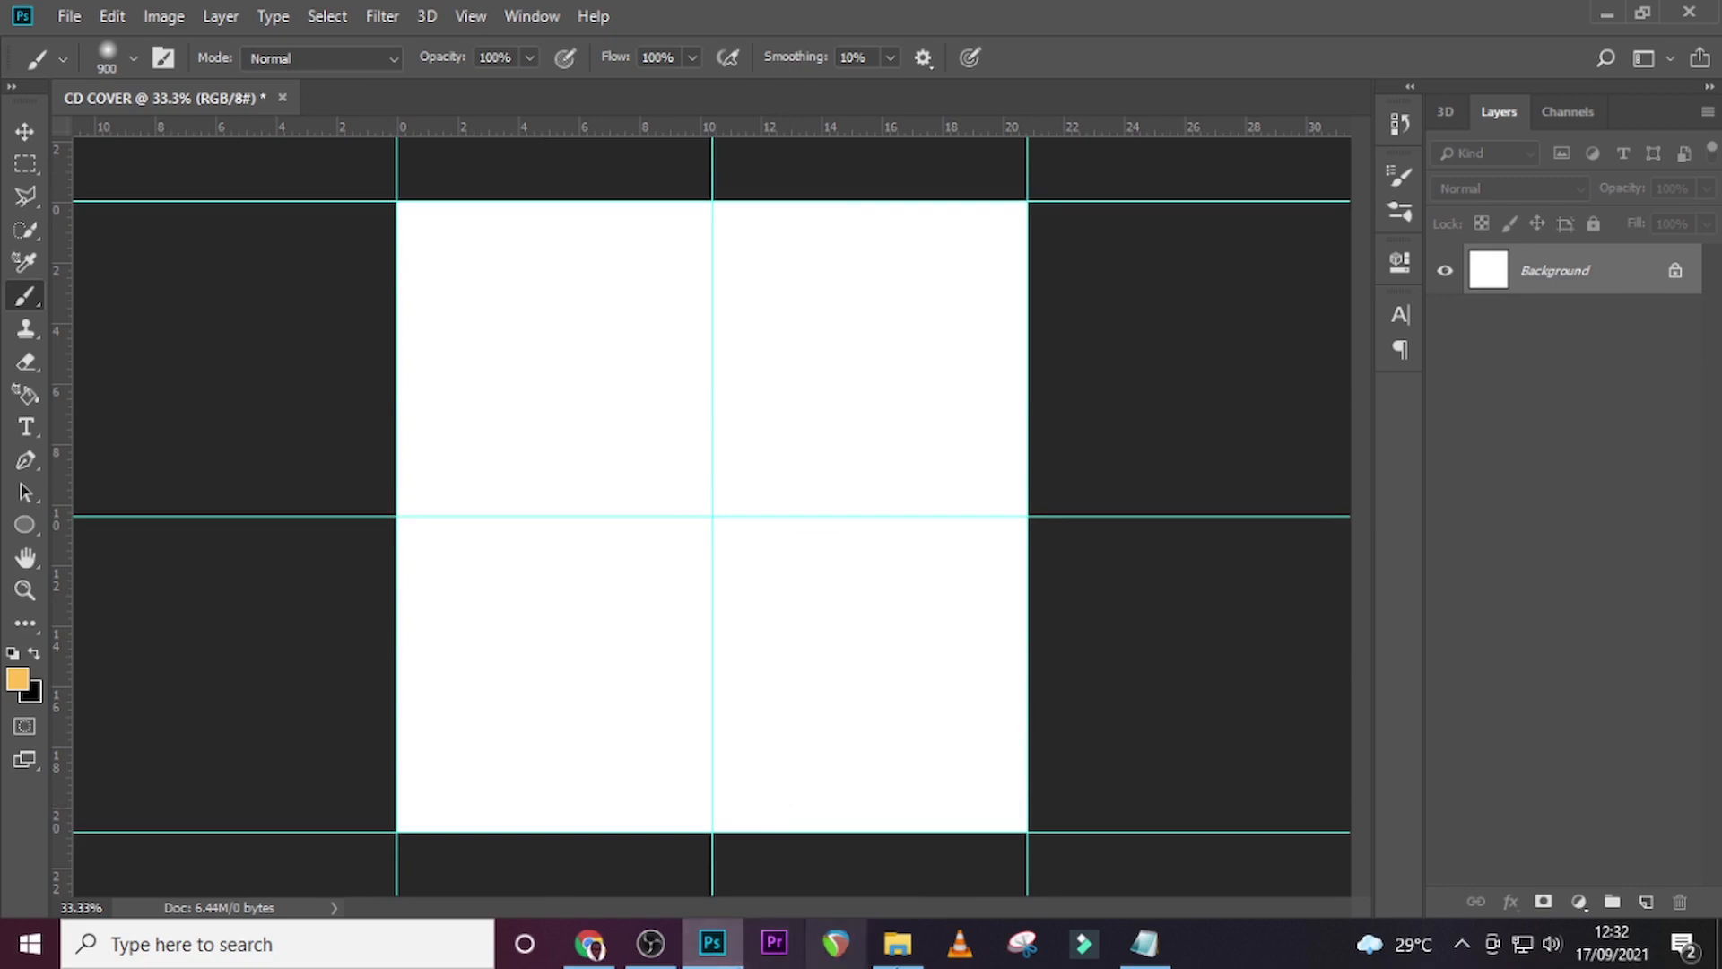
Place the night city image 3565a86a038acd35f6e4cbd9493a706e.jpg in the document and scale it up from its centre to fill the whole canvas.
left_click(897, 943)
left_click_drag(401, 345, 713, 743)
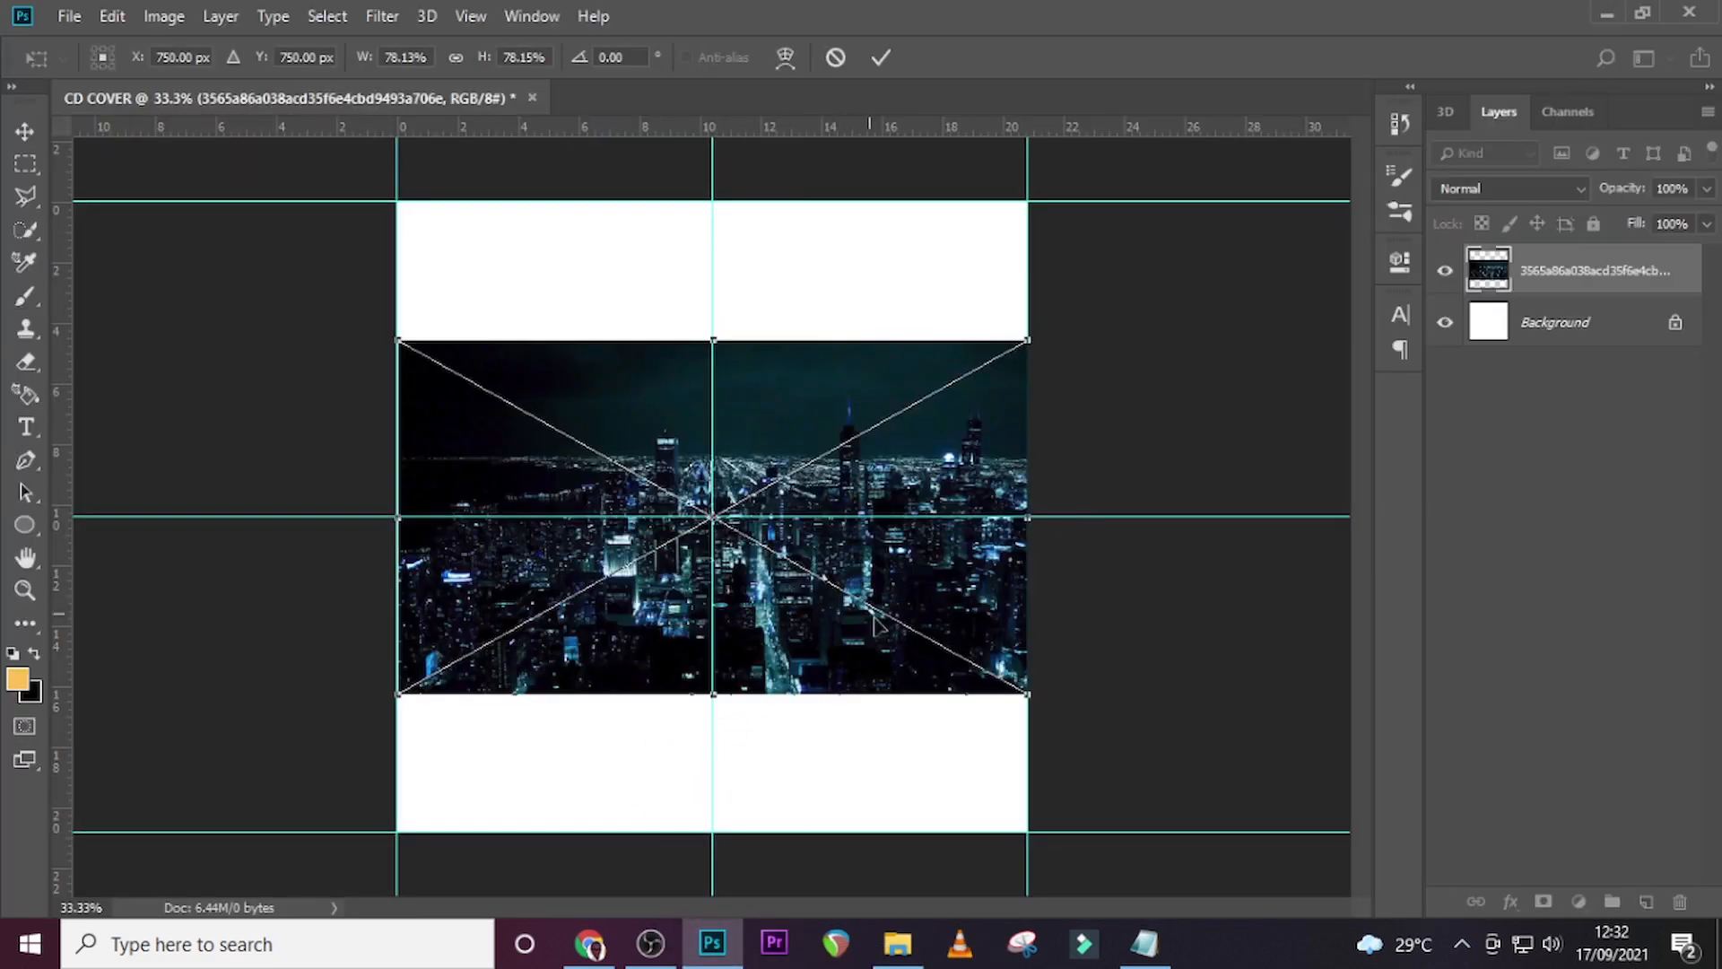
left_click_drag(1025, 696, 1313, 968)
key("Return")
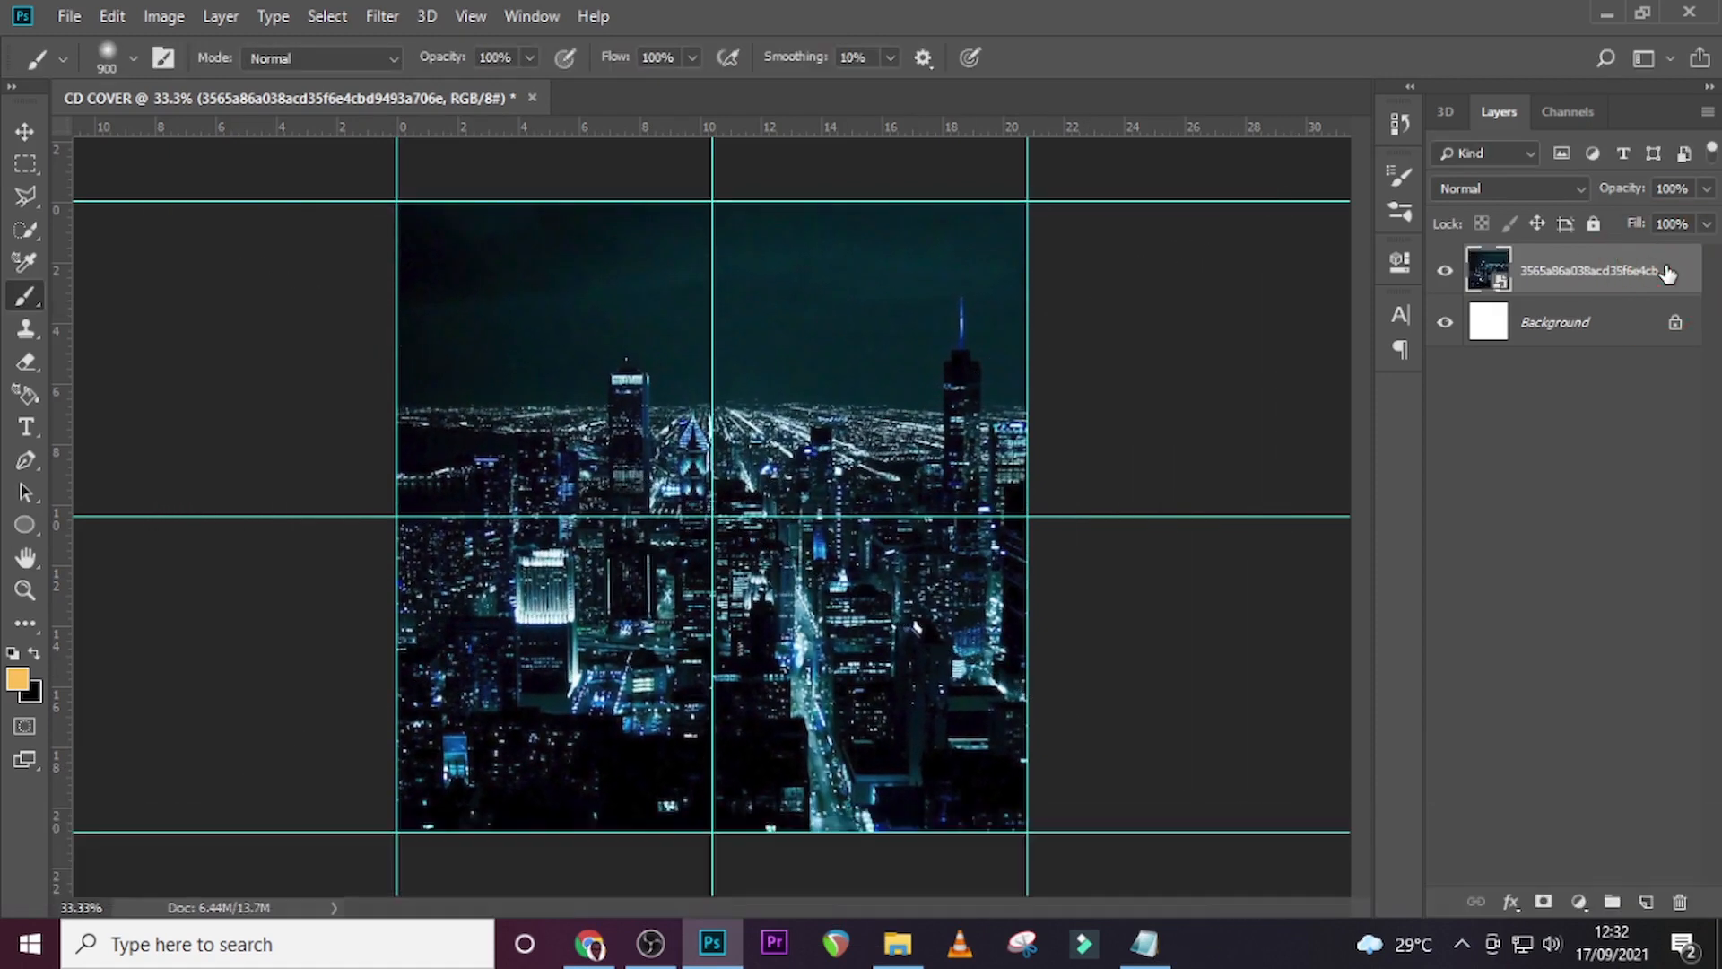
Apply a Gaussian Blur with a radius of 24.9 pixels to the city image layer.
key("ctrl+b")
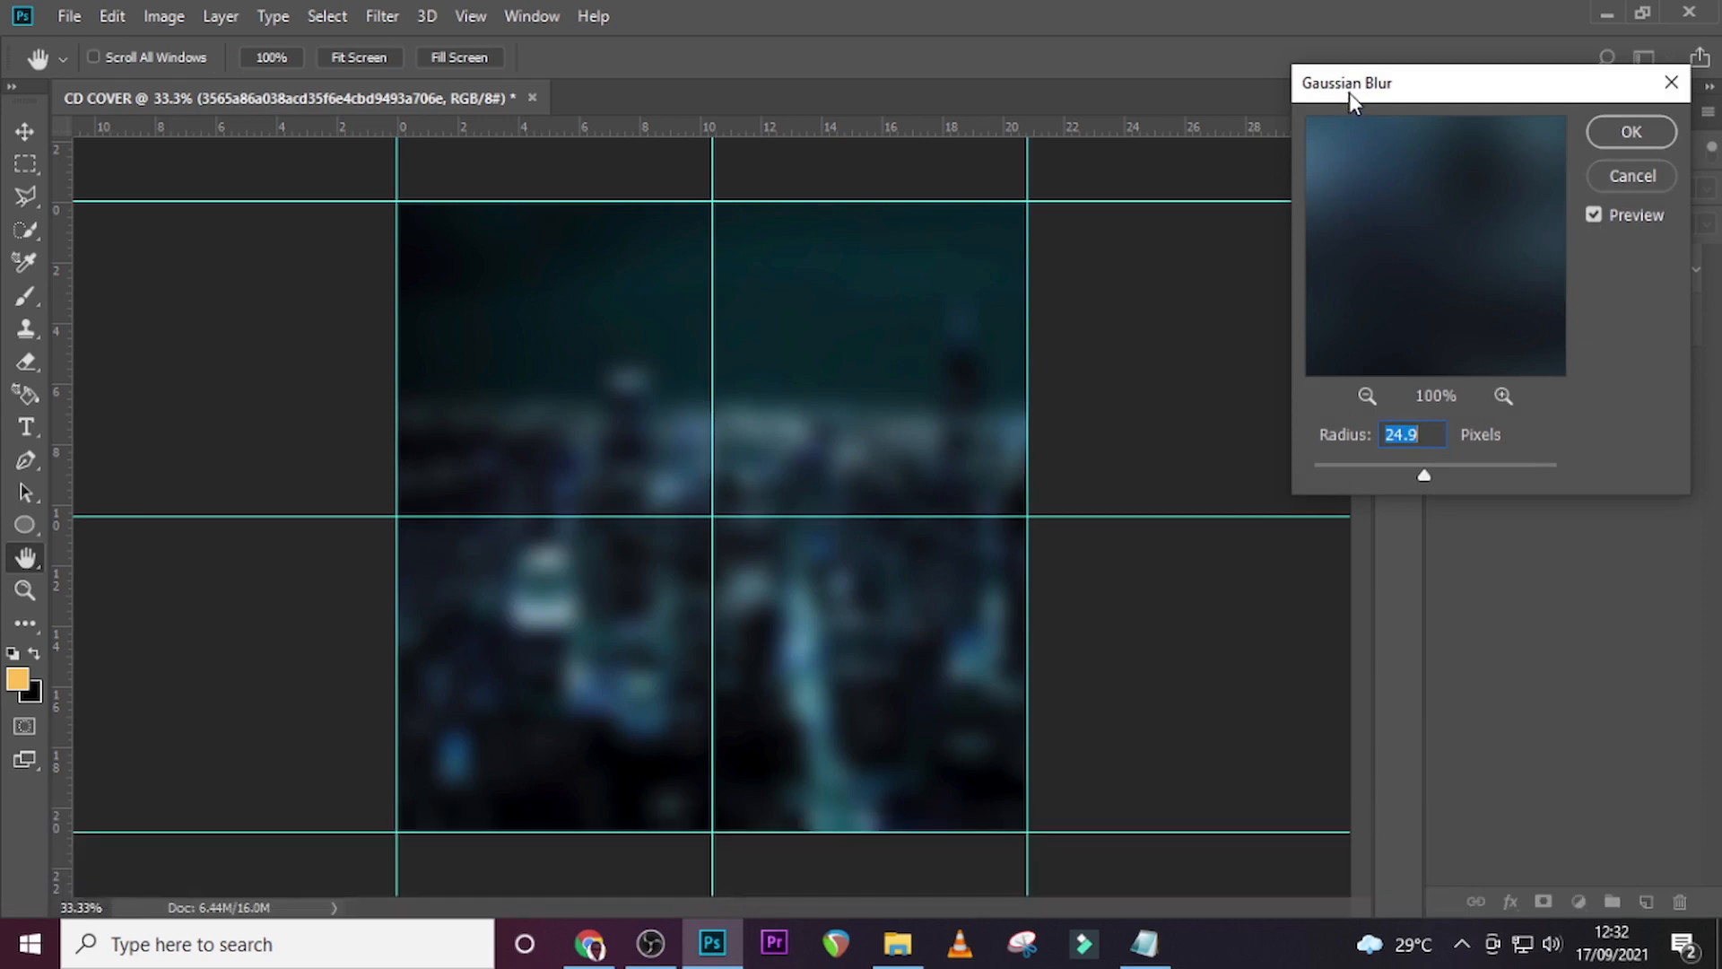
left_click(1631, 178)
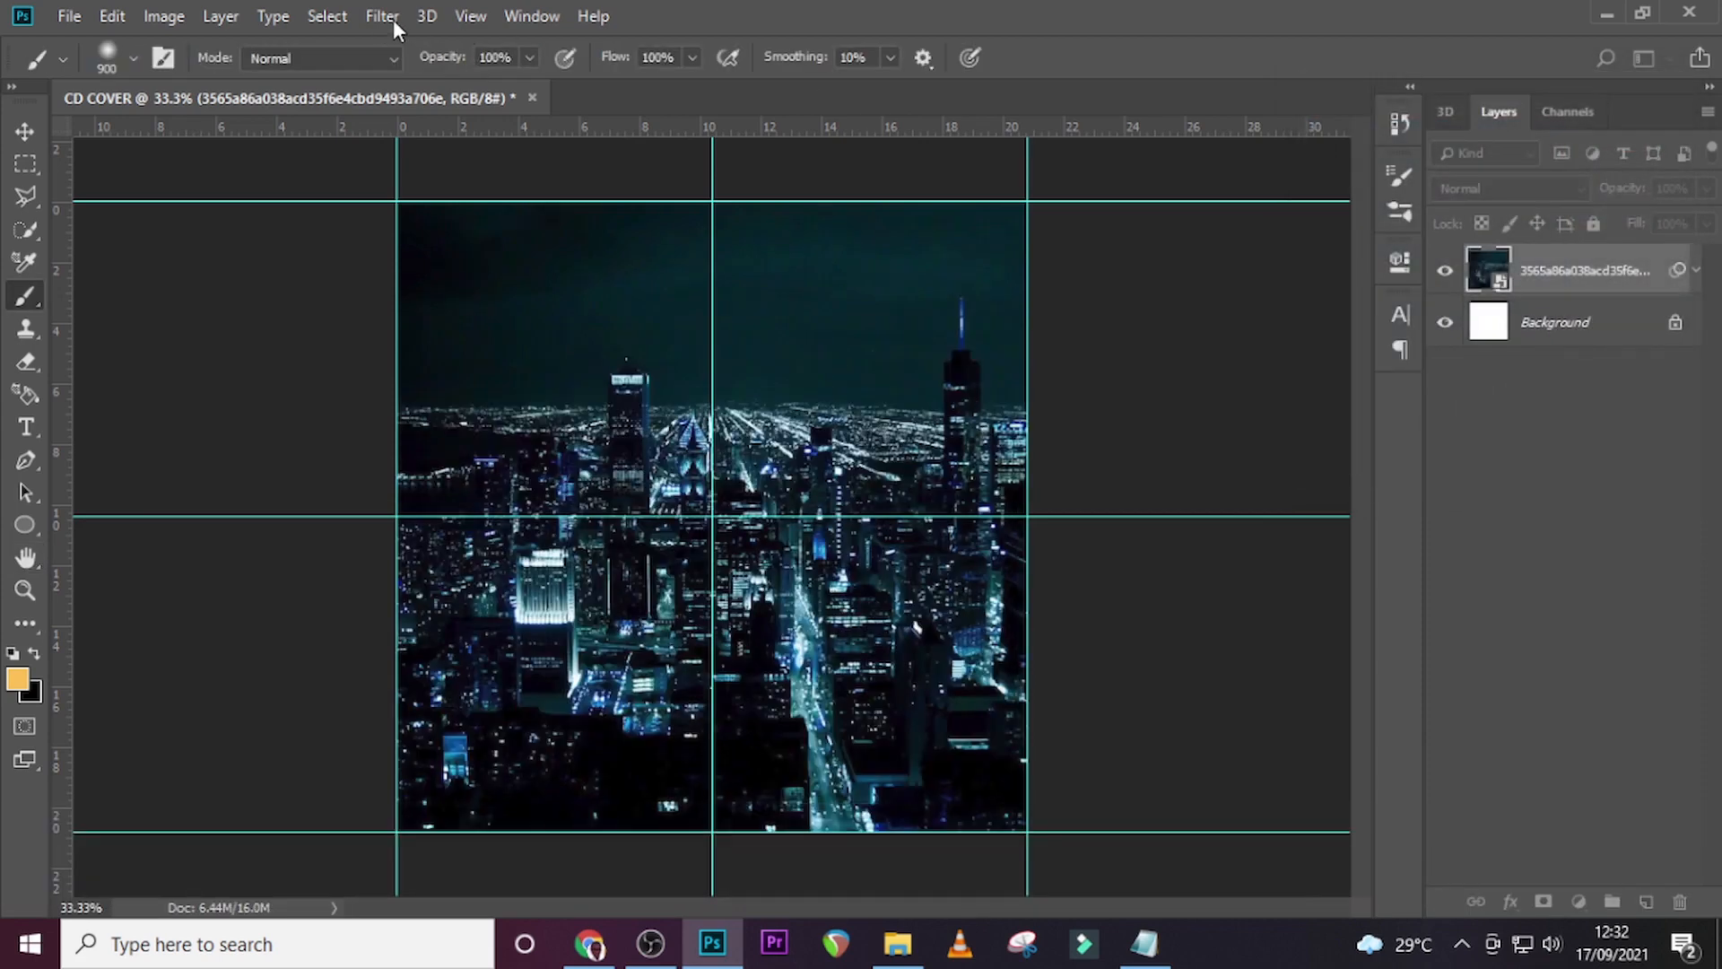
left_click(381, 16)
mouse_move(437, 305)
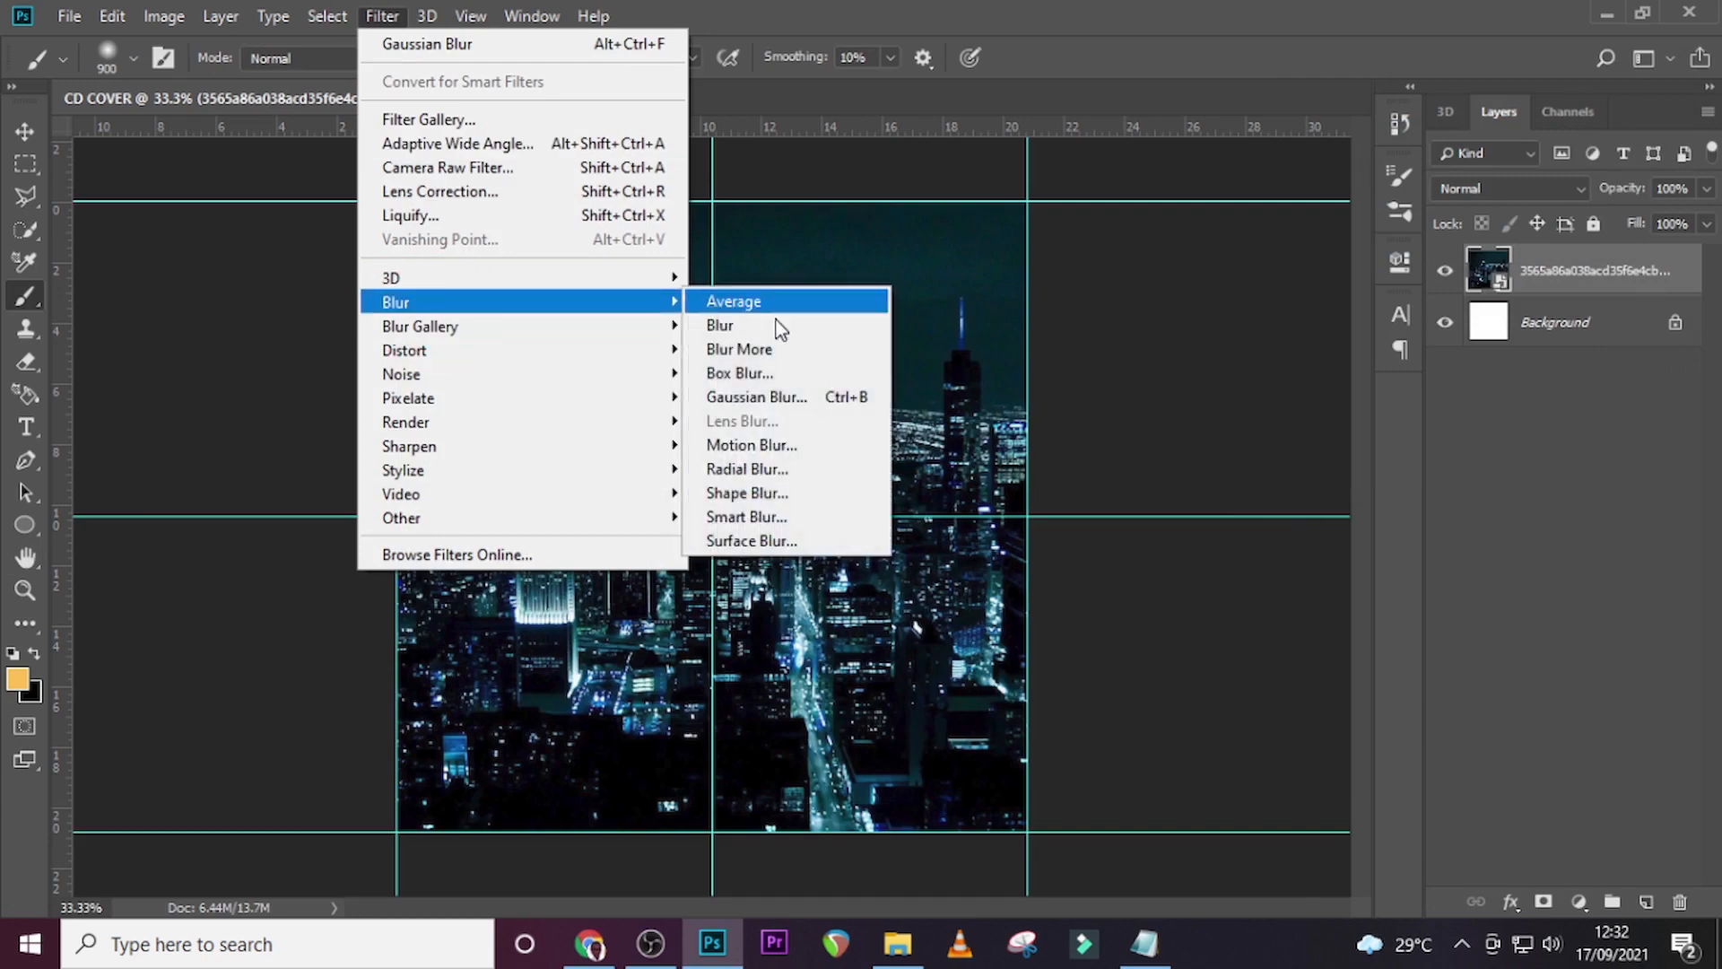
left_click(770, 407)
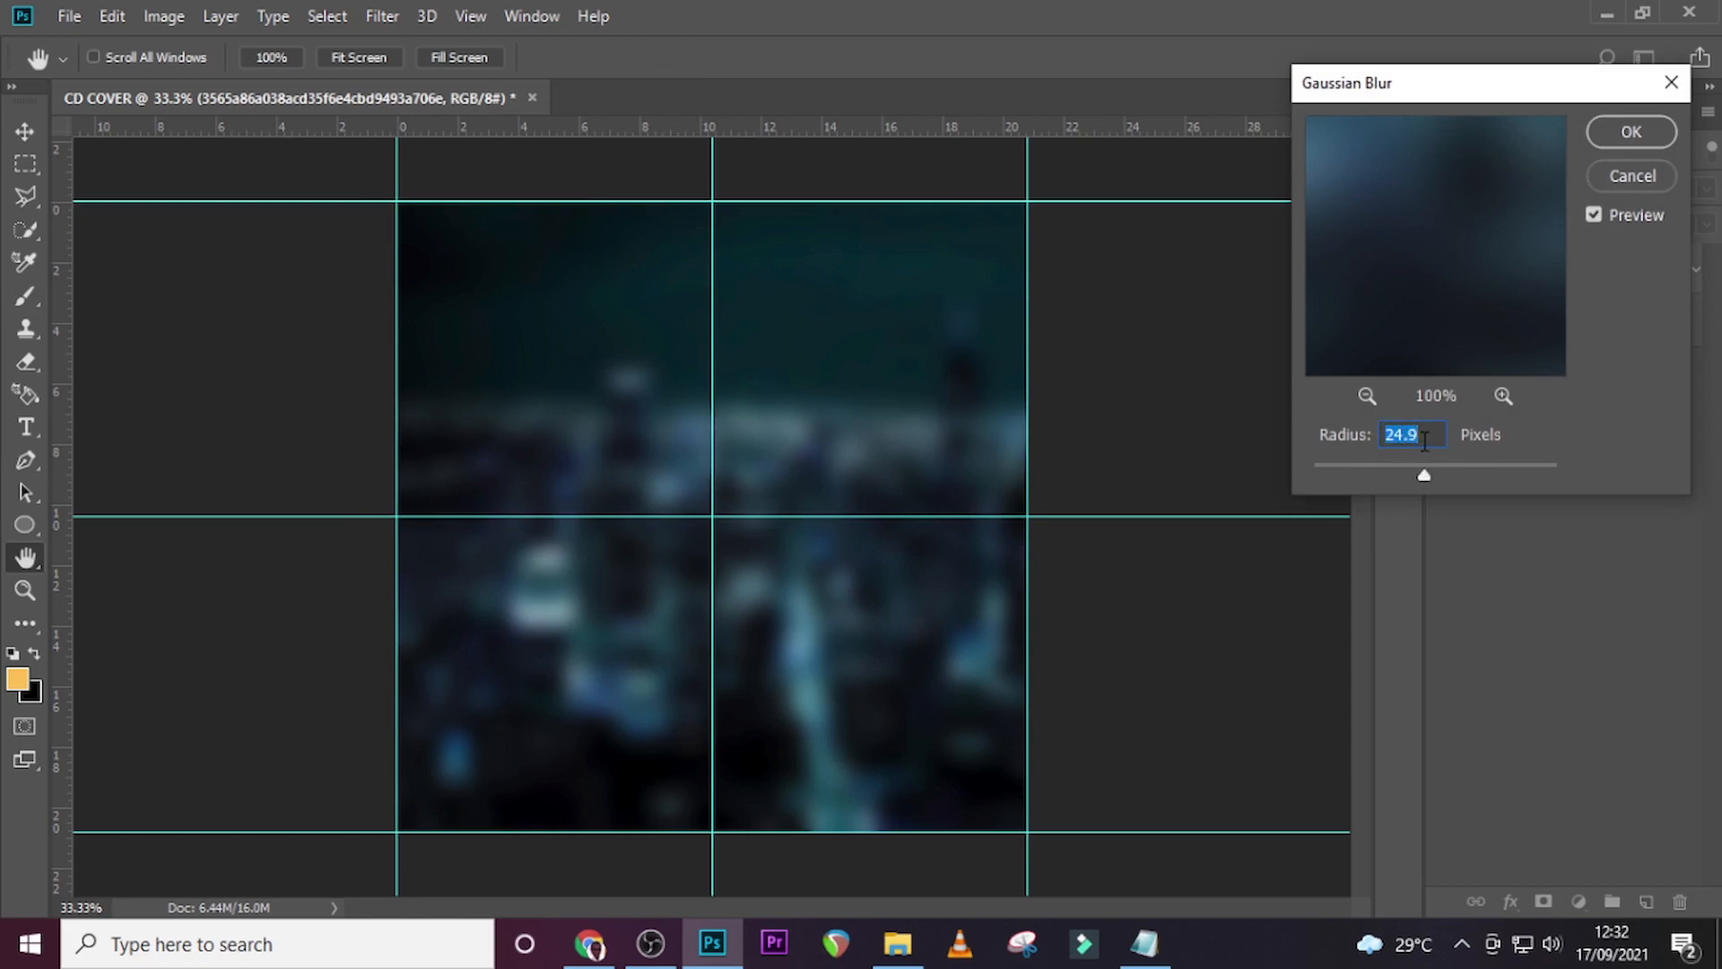
left_click(1622, 134)
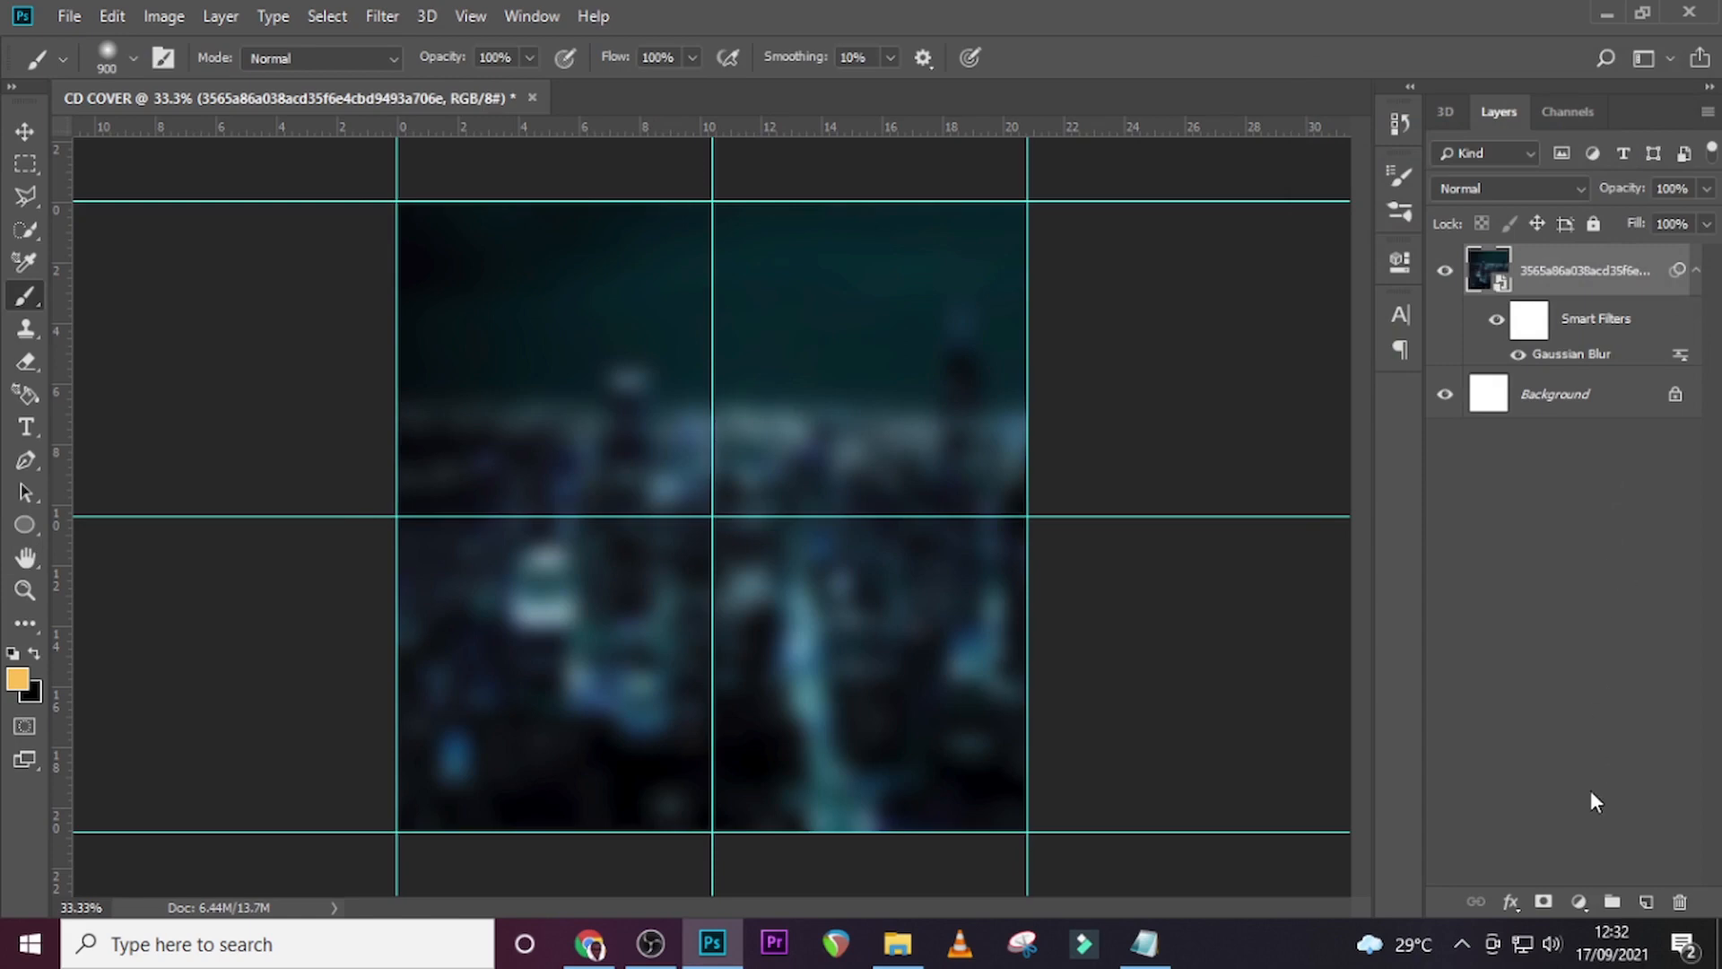
Add a Gradient Map adjustment layer above the city image with a gradient from black (000000) to white (ffffff).
left_click(1579, 903)
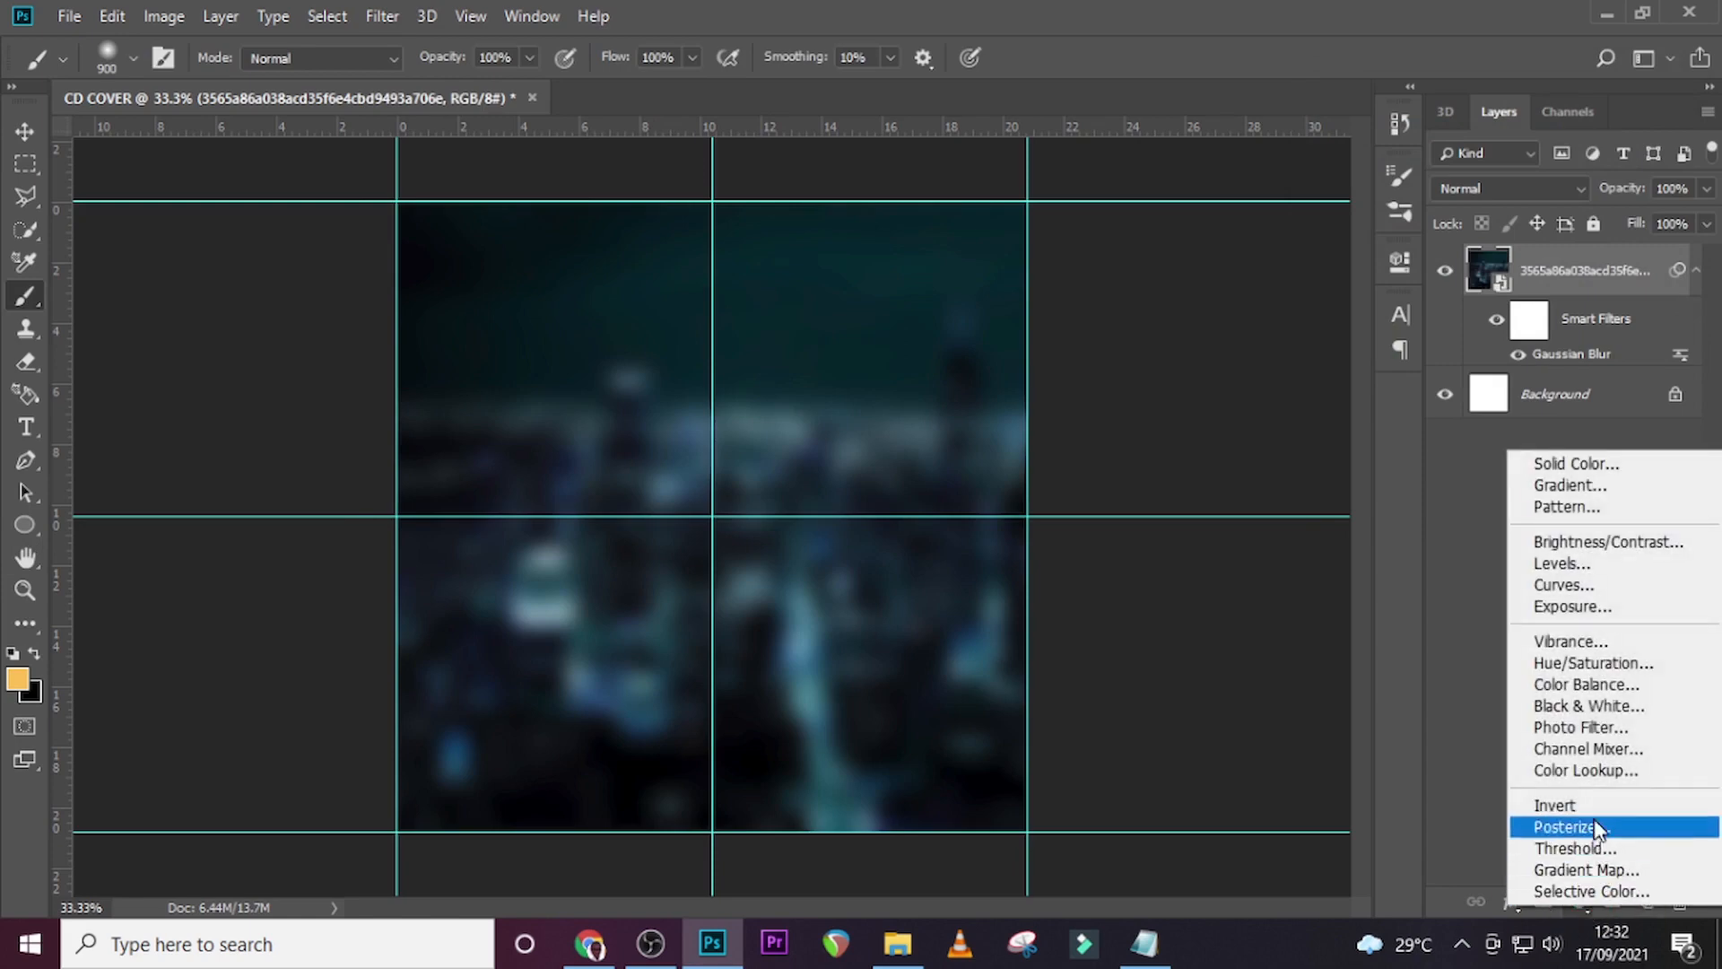
left_click(1591, 869)
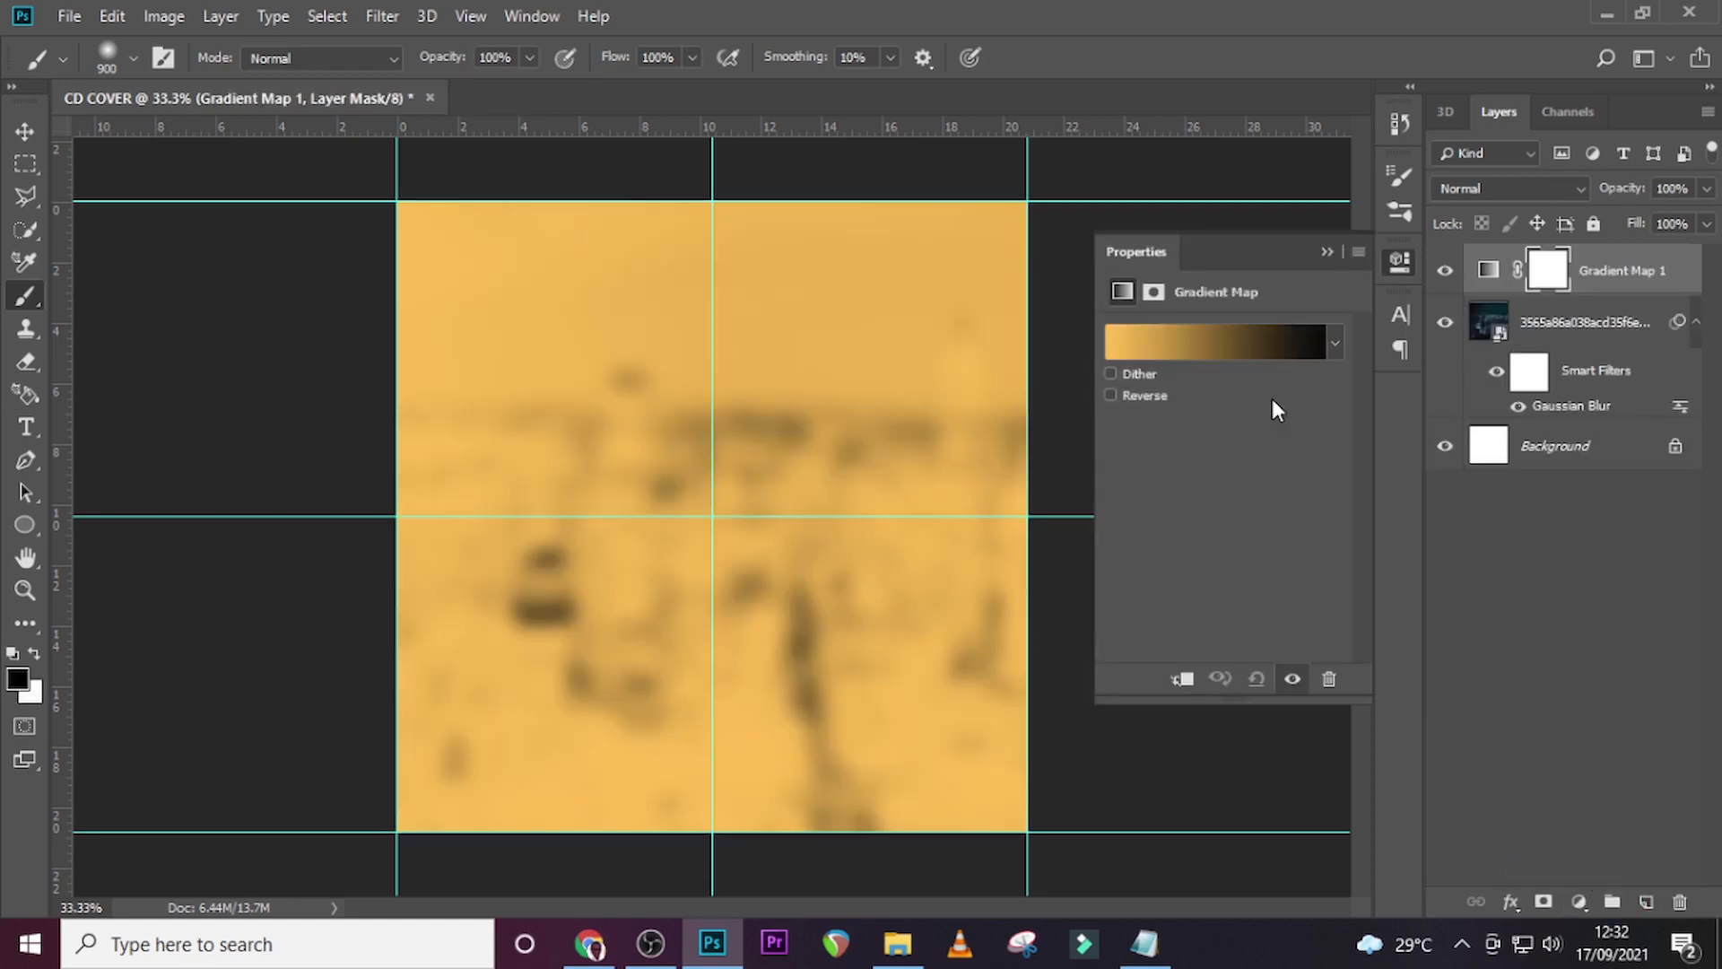
left_click(1198, 345)
double_click(595, 528)
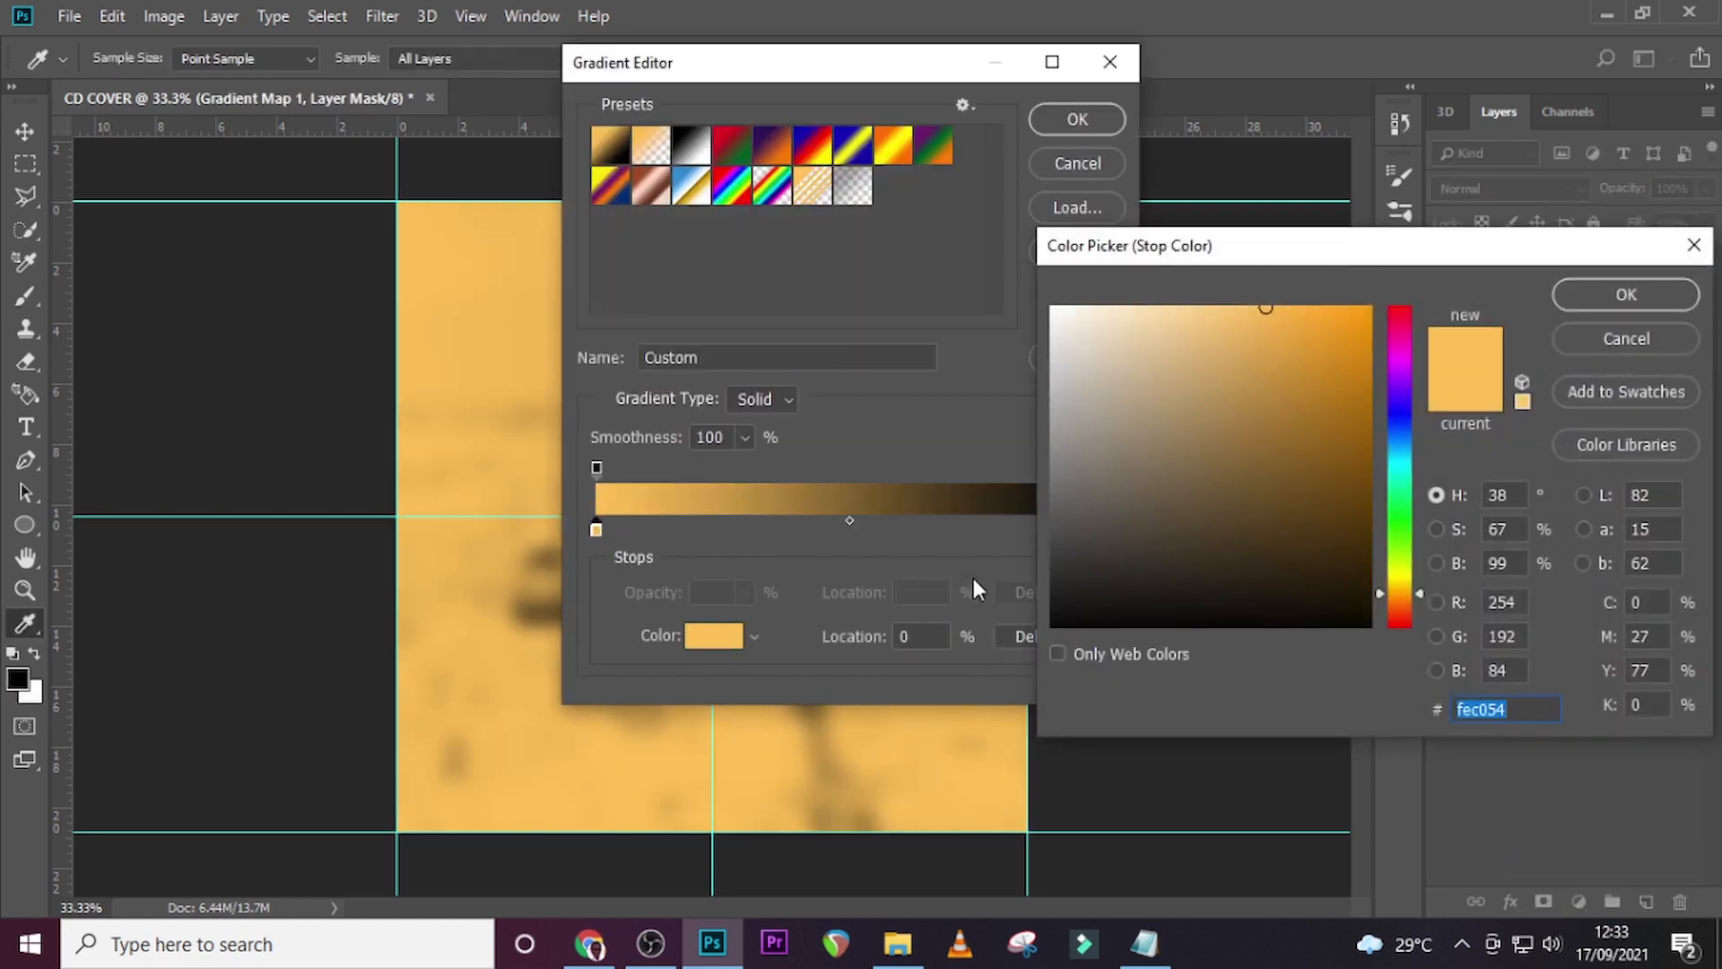
left_click_drag(1082, 571, 1052, 627)
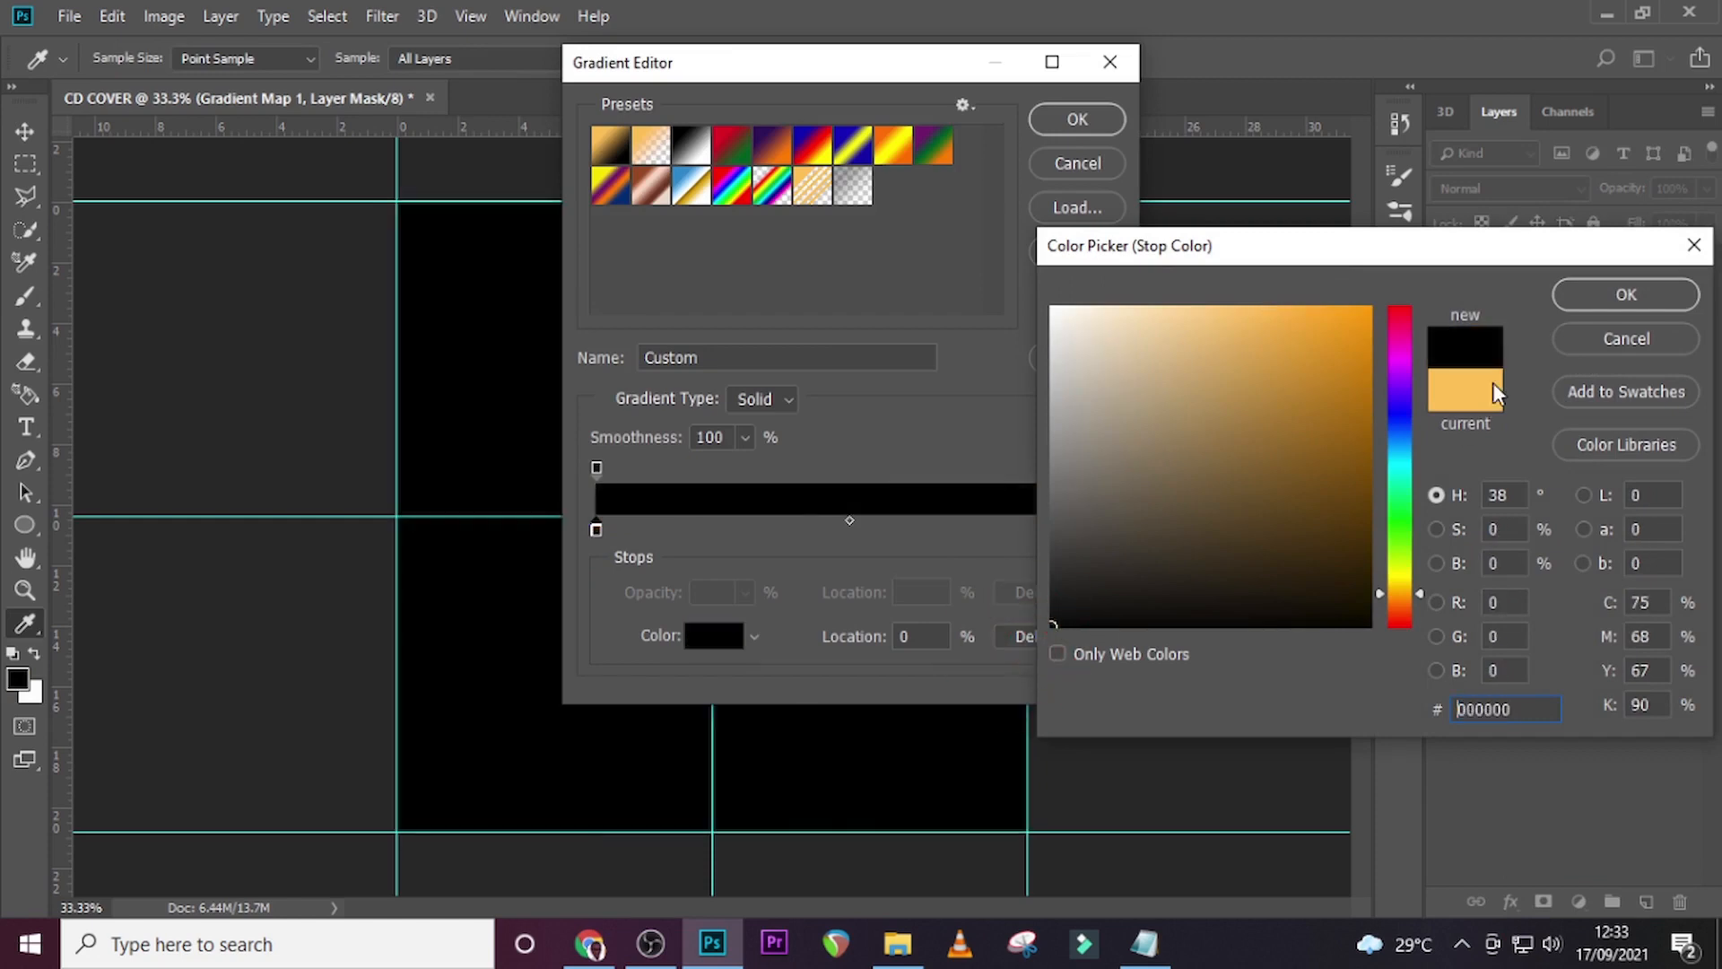
left_click(1597, 298)
double_click(1102, 530)
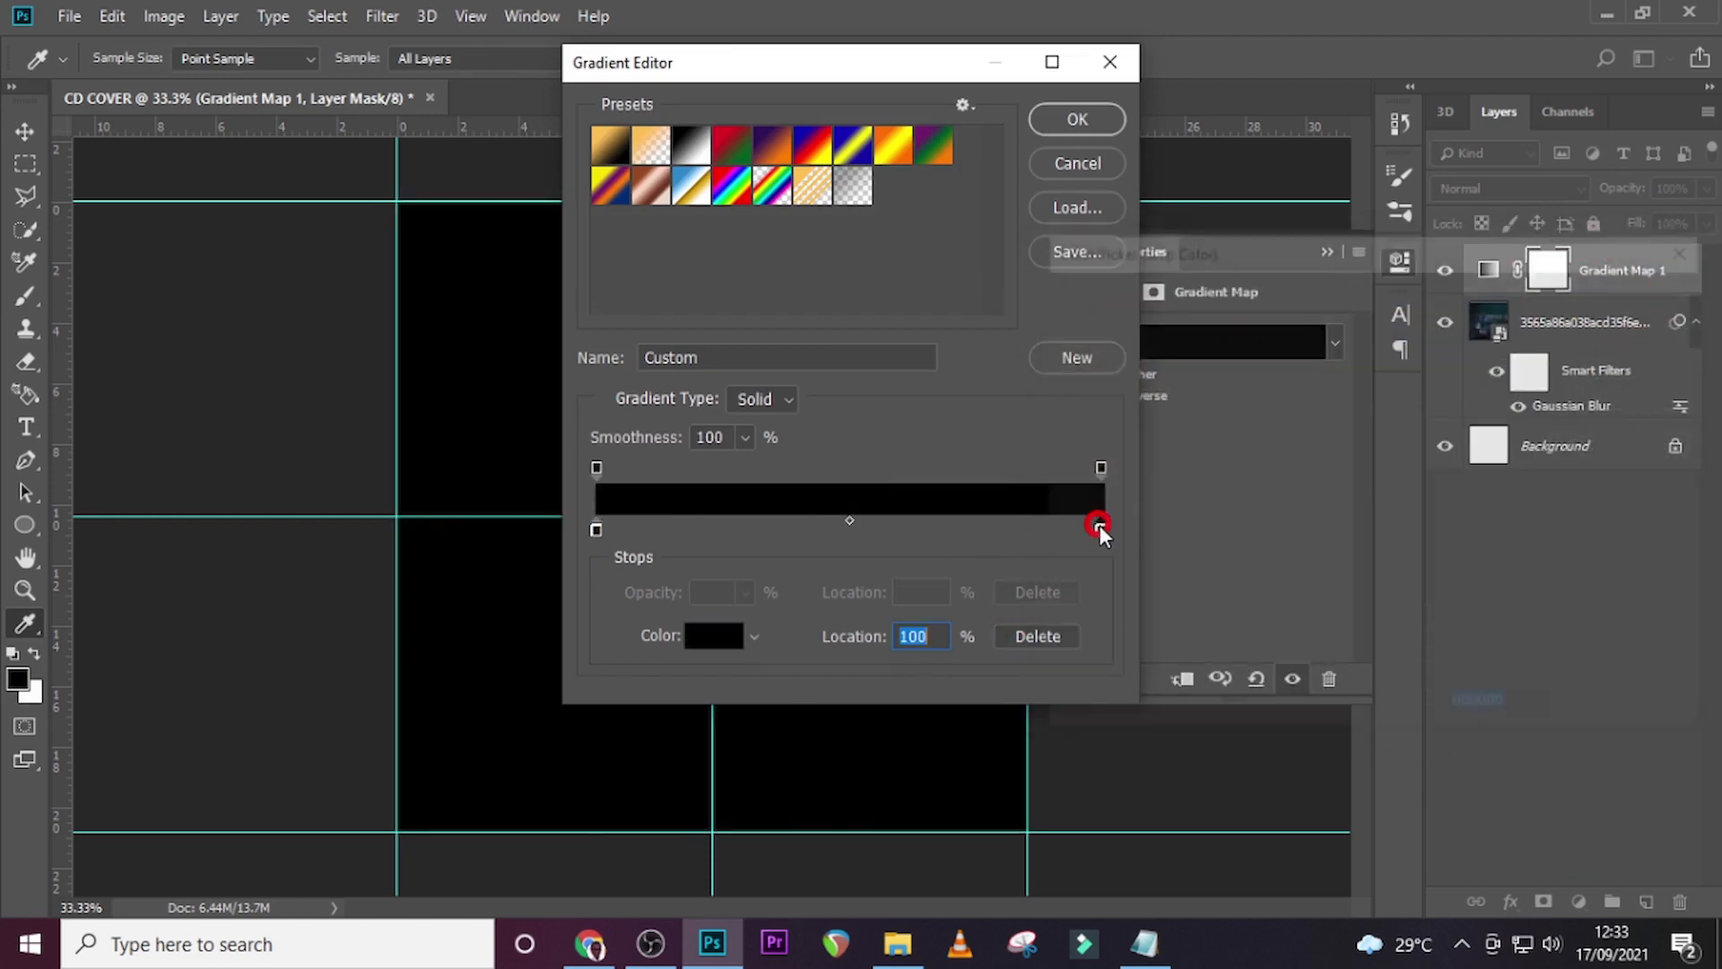
left_click_drag(1092, 334, 1048, 304)
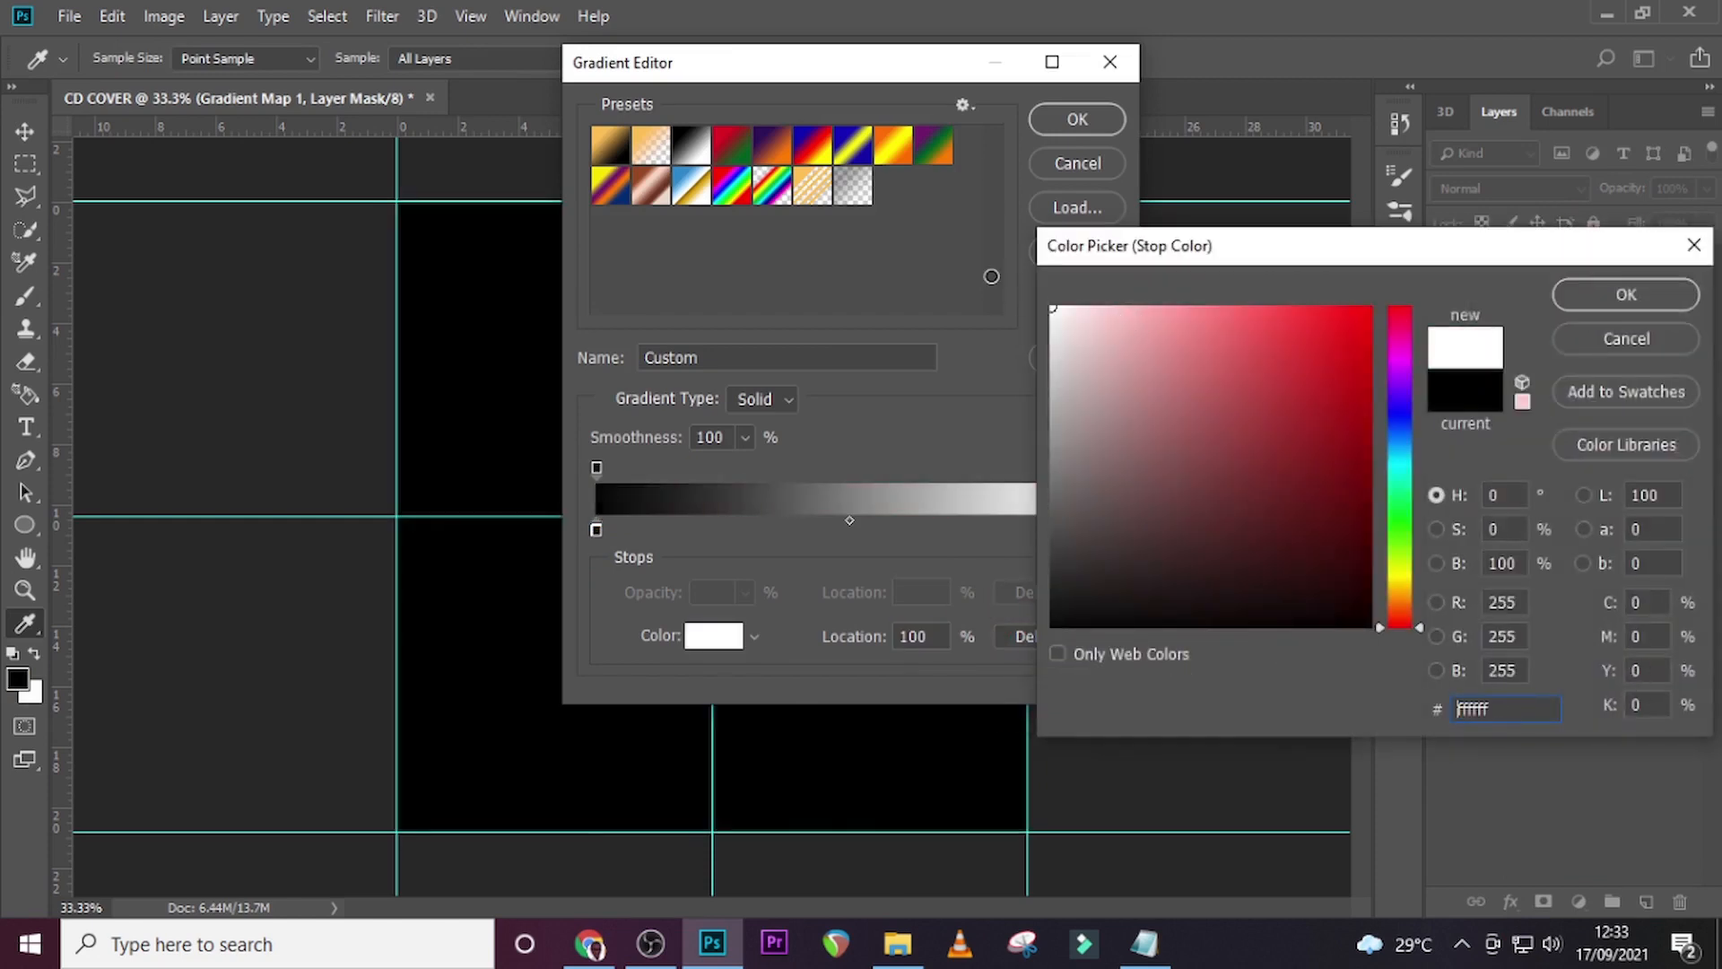
left_click(1619, 287)
left_click(1067, 120)
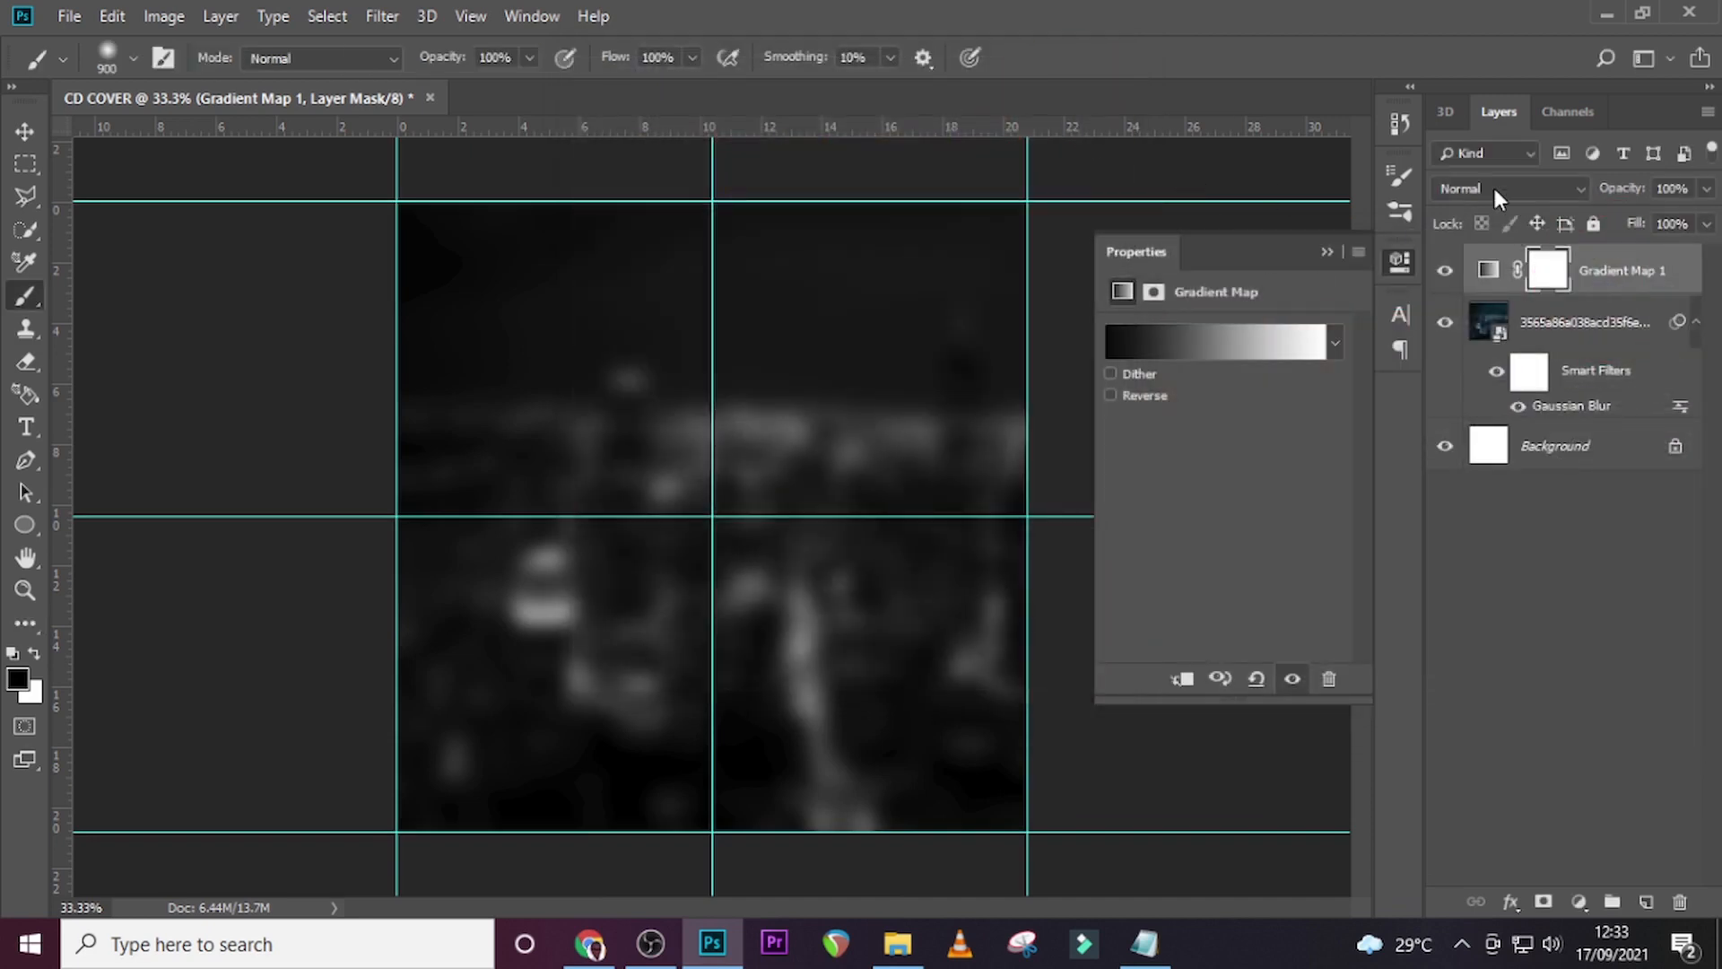
Set the gradient map layer's blend mode to Soft Light, compare the image without it, and collapse the city layer's smart filters.
left_click(1495, 196)
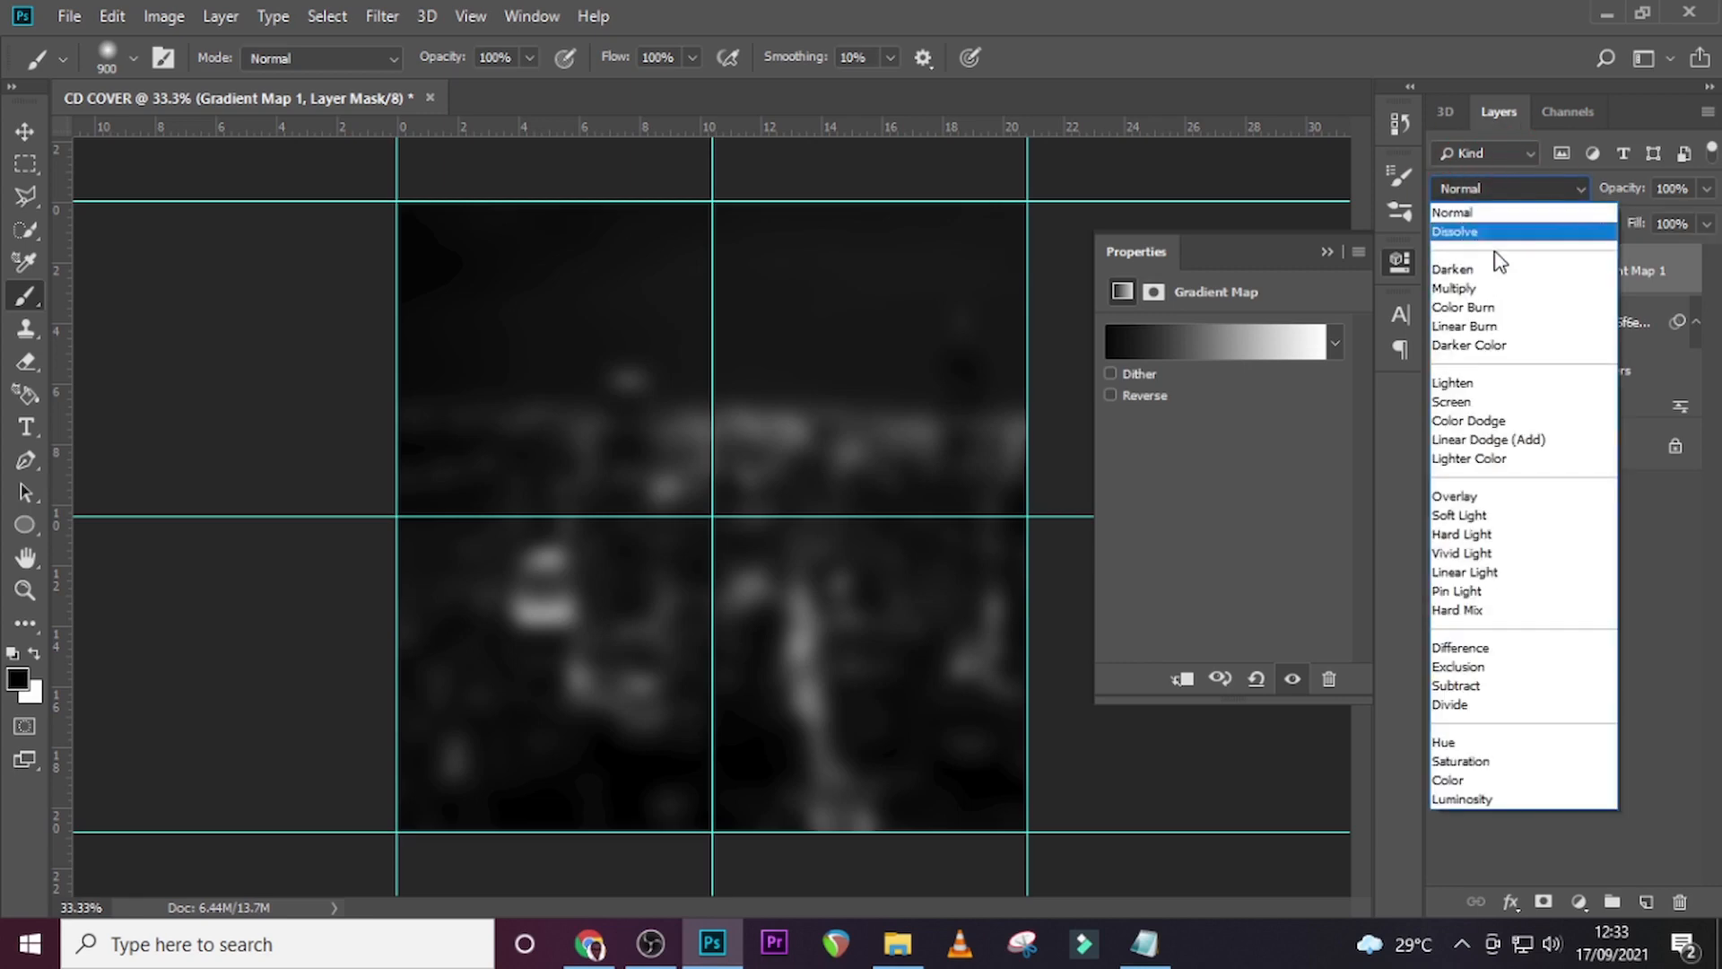
left_click(1446, 517)
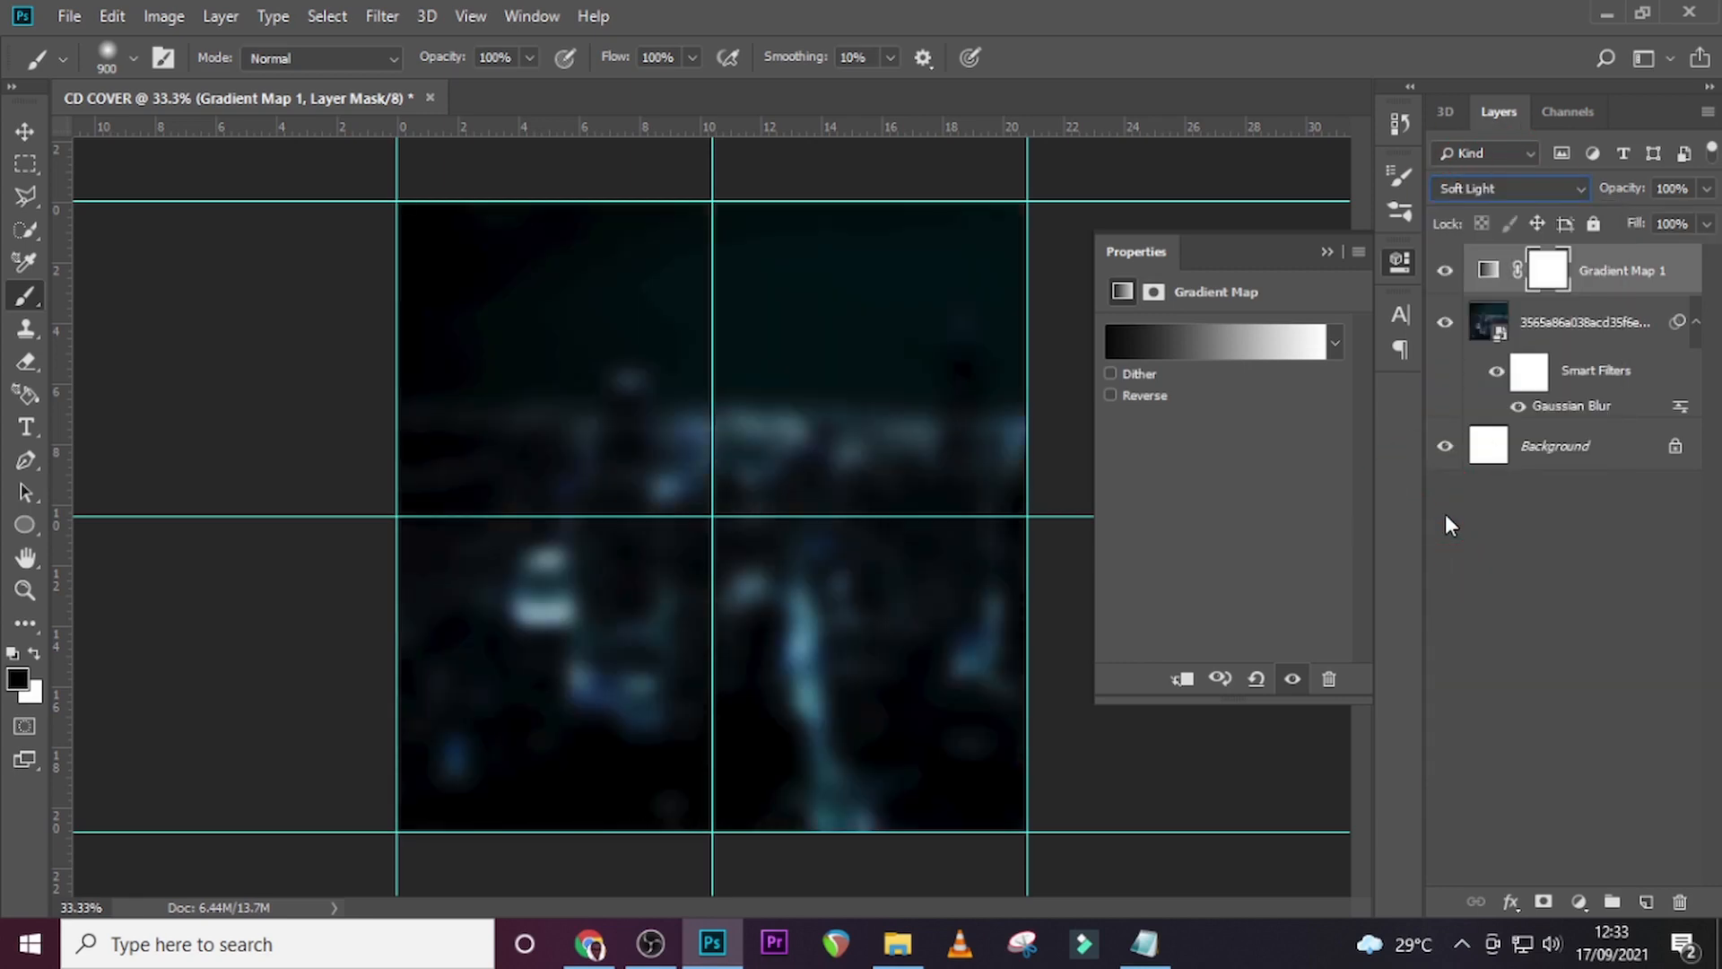
left_click(1446, 272)
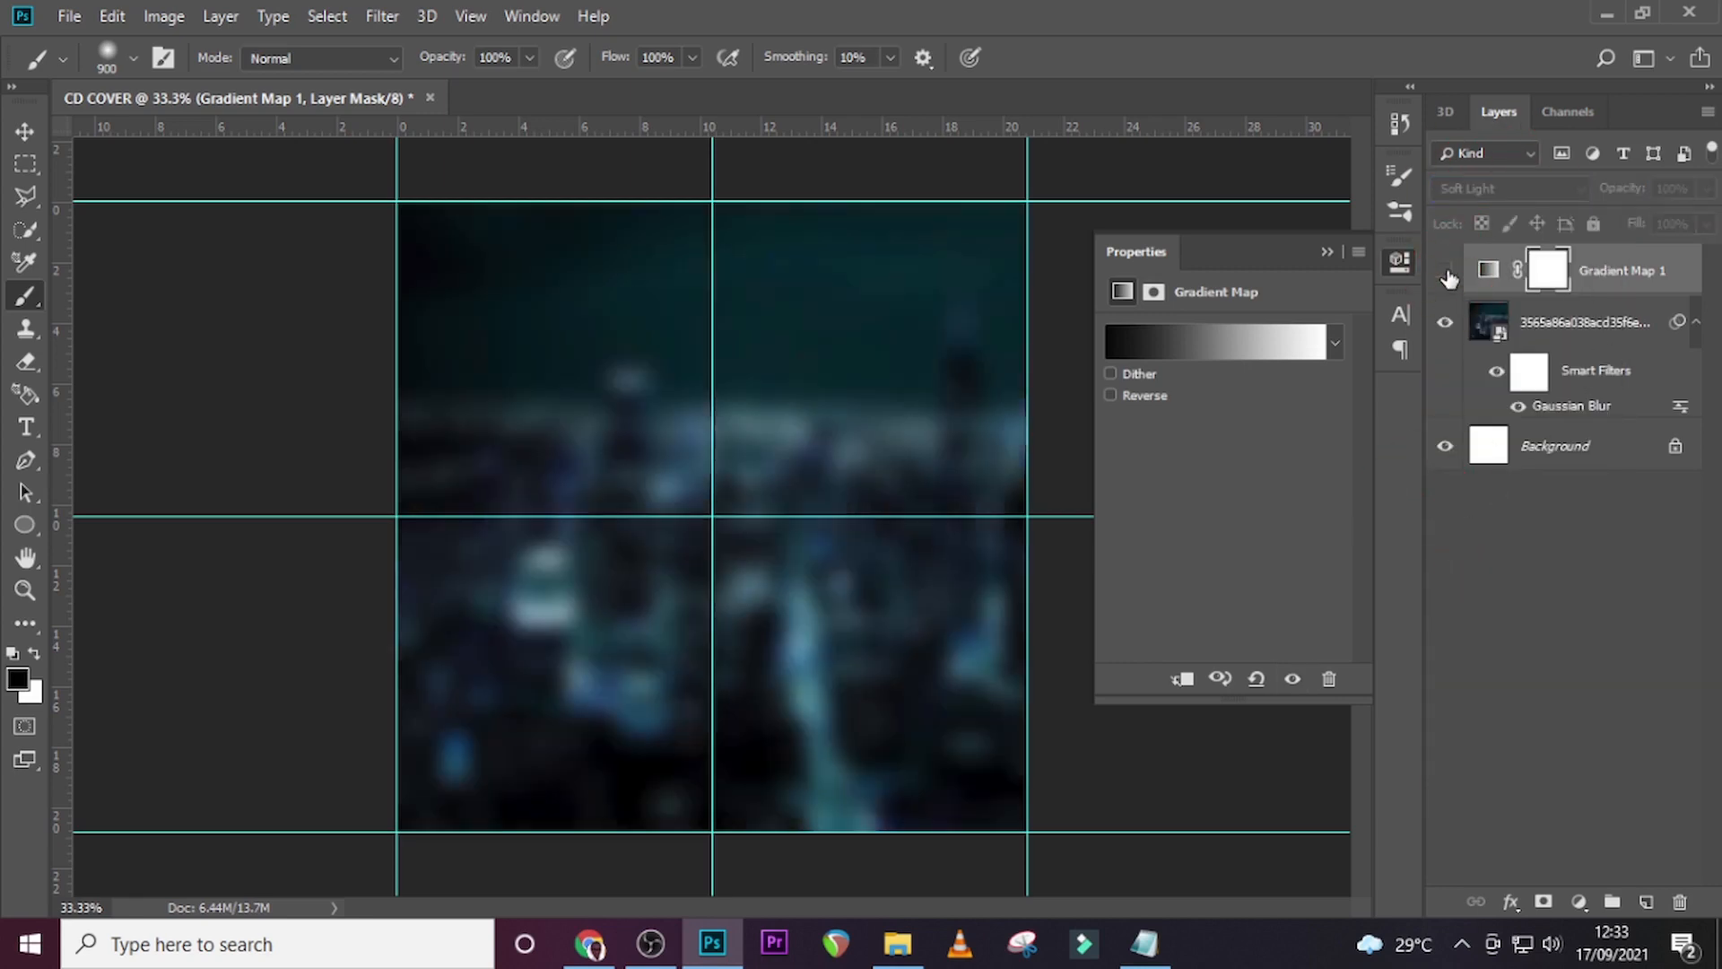
left_click(1446, 272)
left_click(1606, 273)
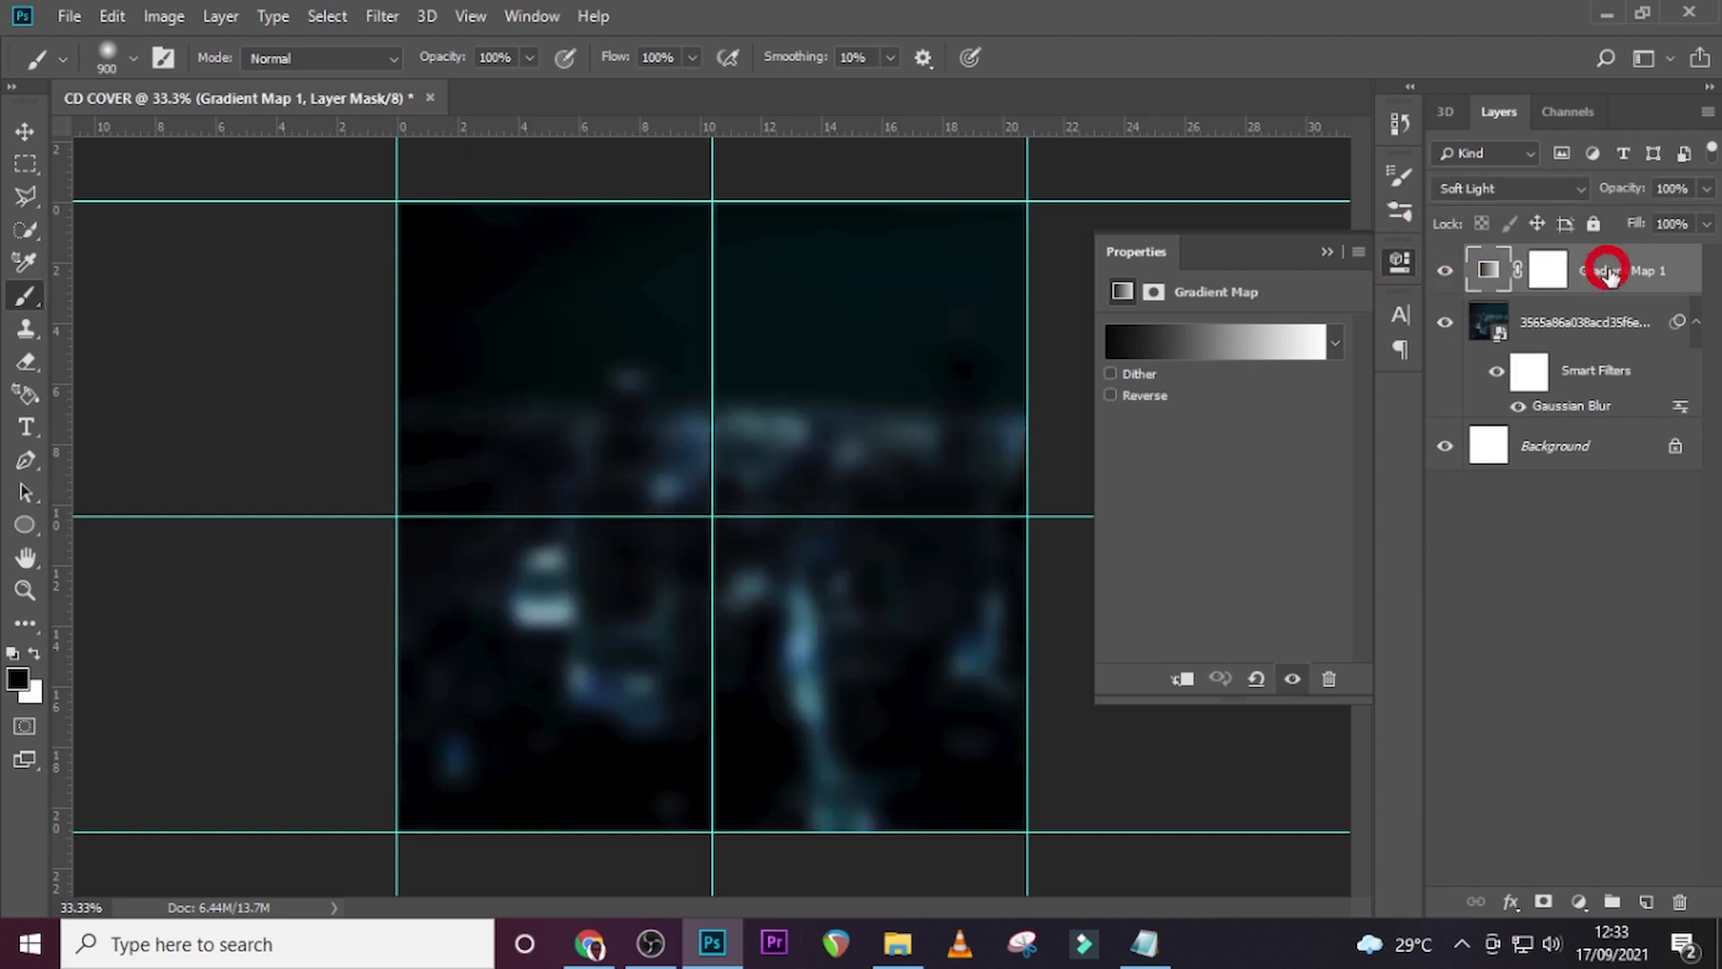
left_click(1695, 323)
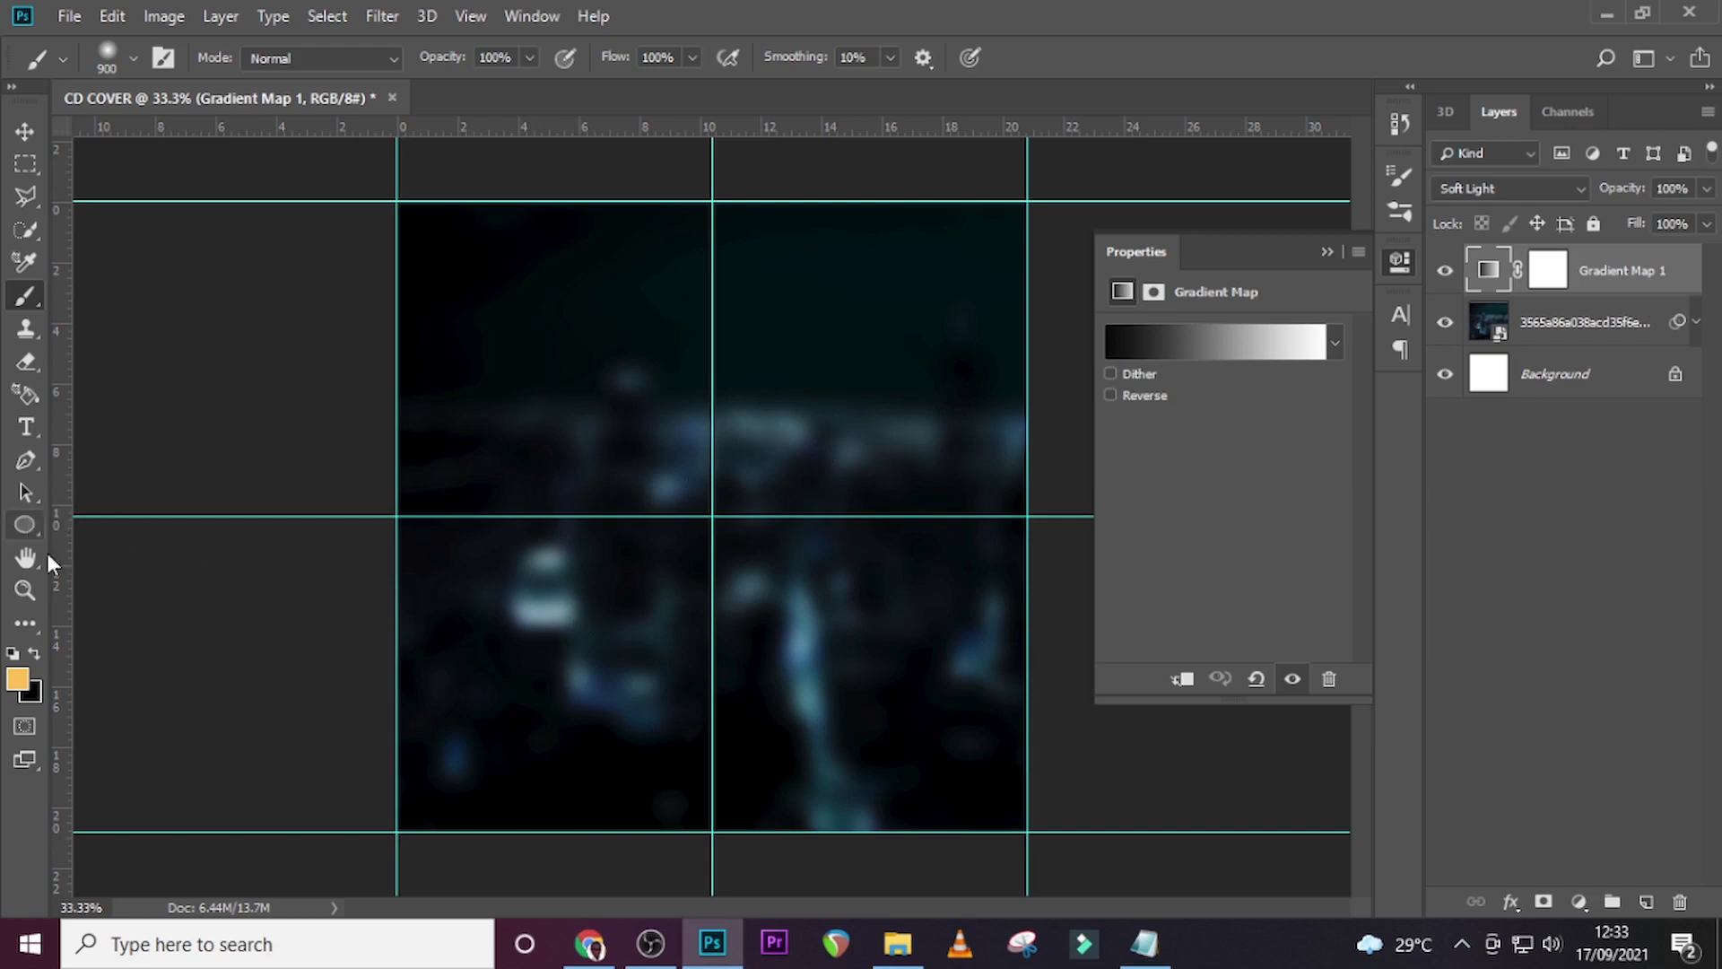
On a new layer, paint one white (ffffff) glow just below the canvas centre with a soft 1100 px brush at 0% hardness.
key("b")
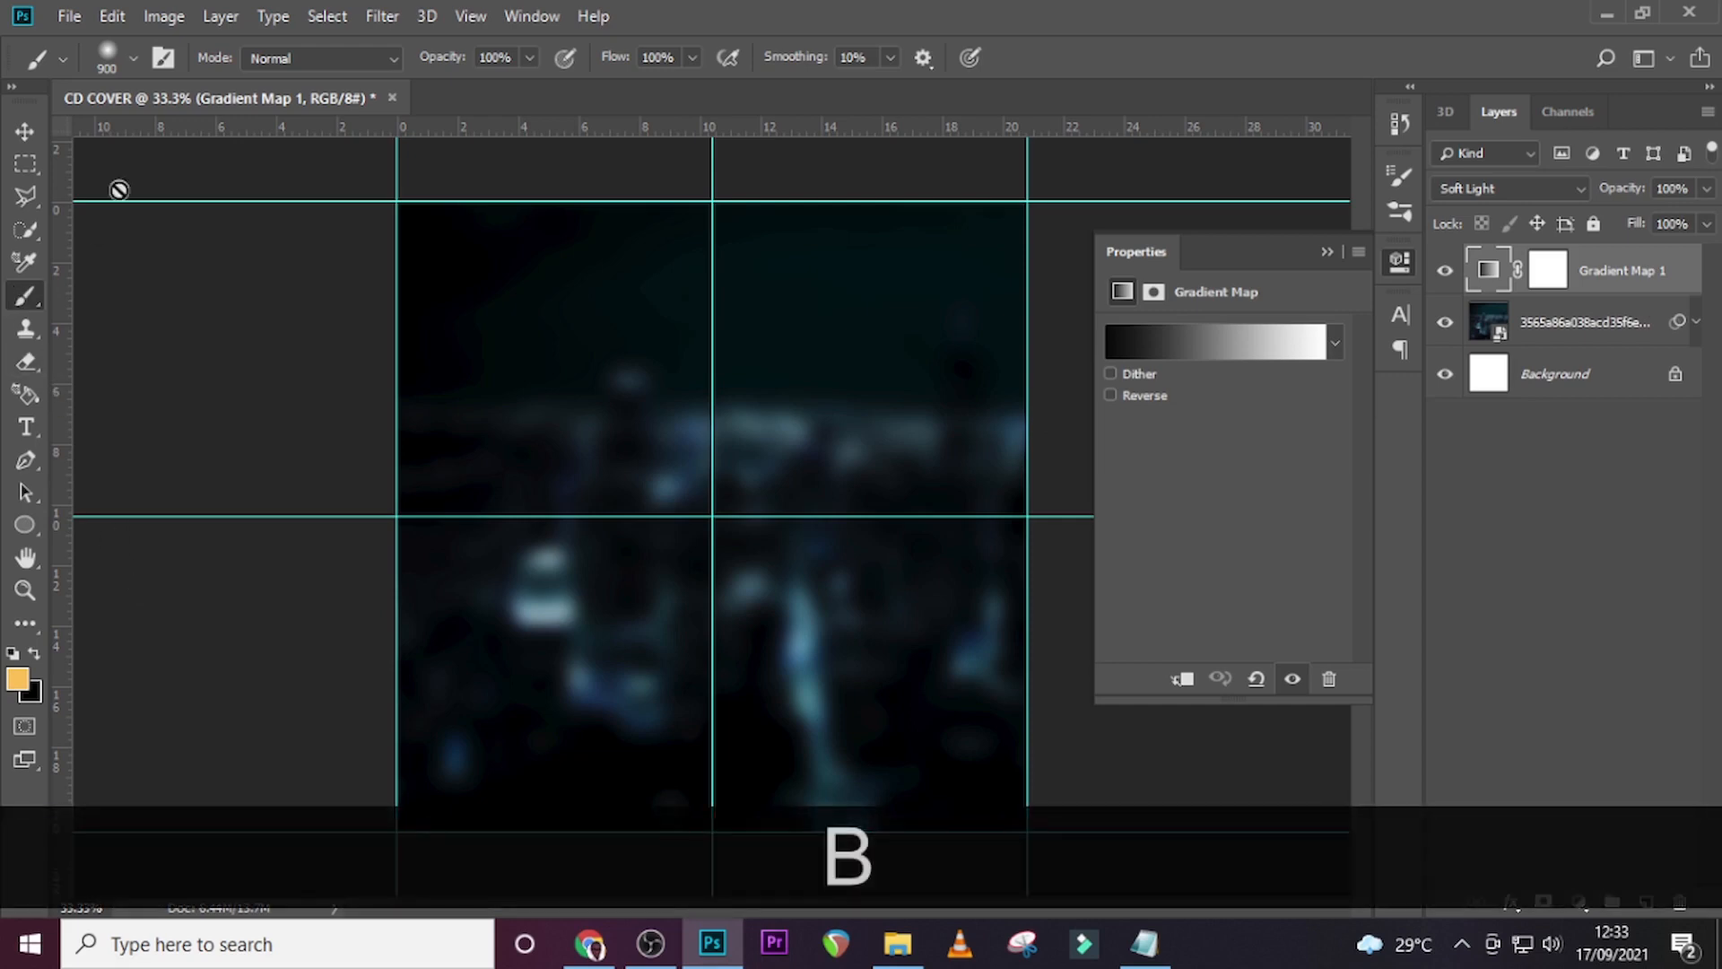
left_click(120, 56)
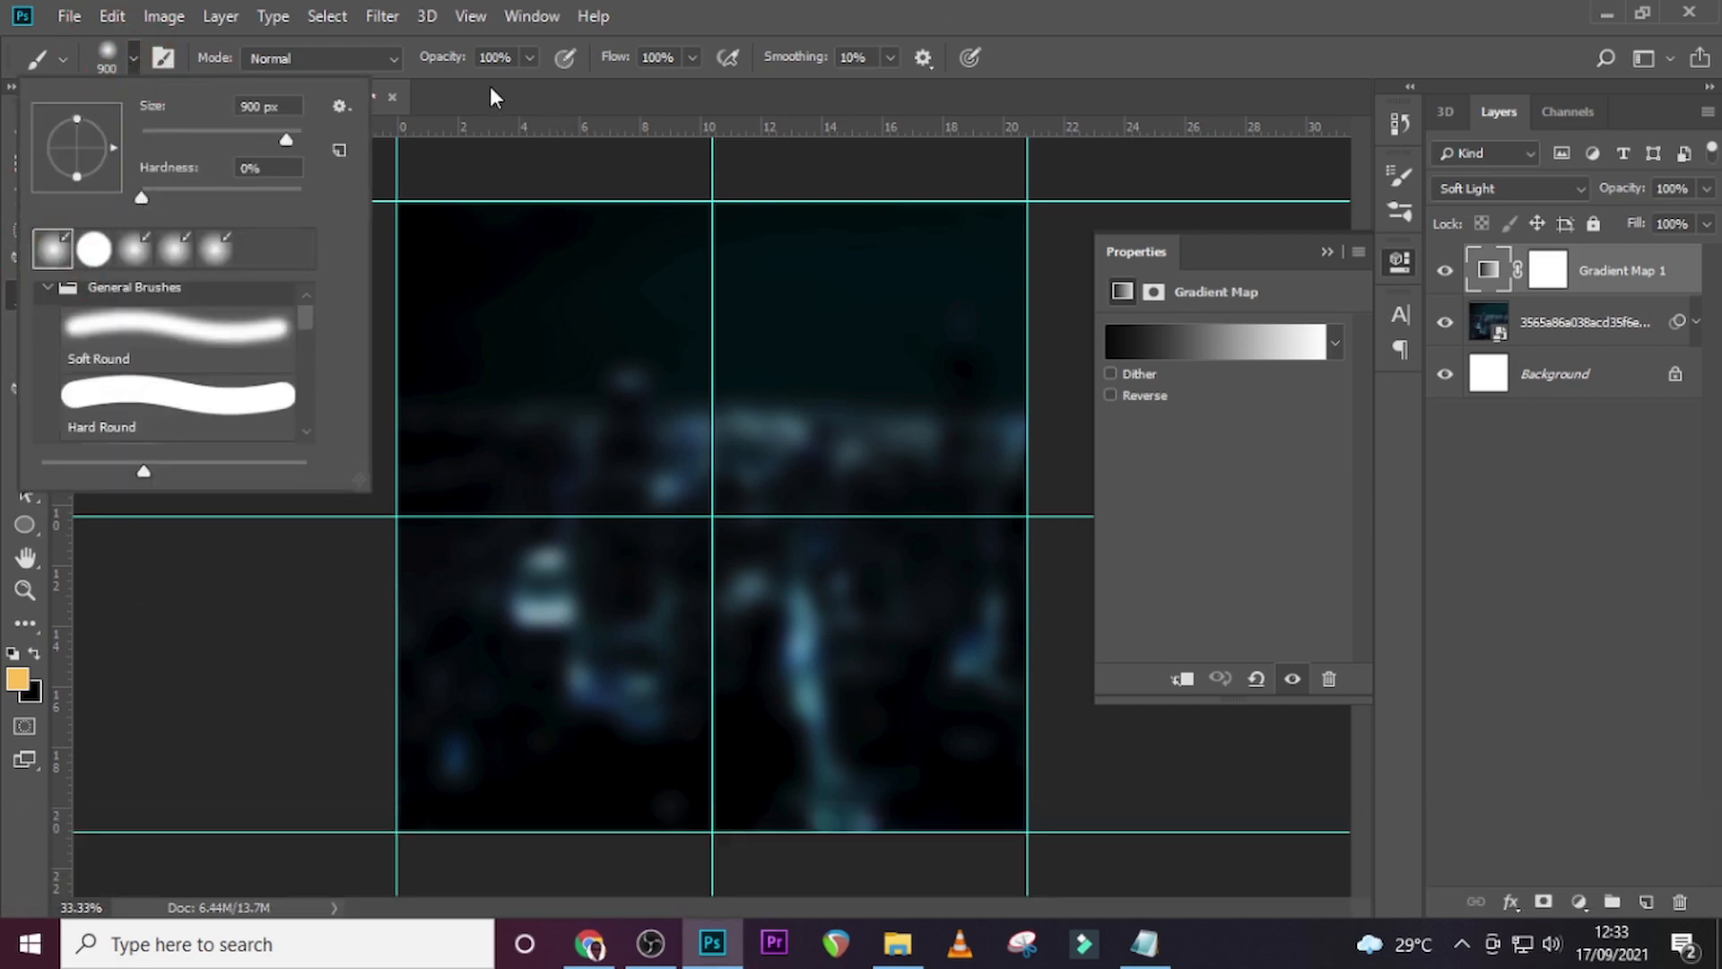
left_click(821, 3)
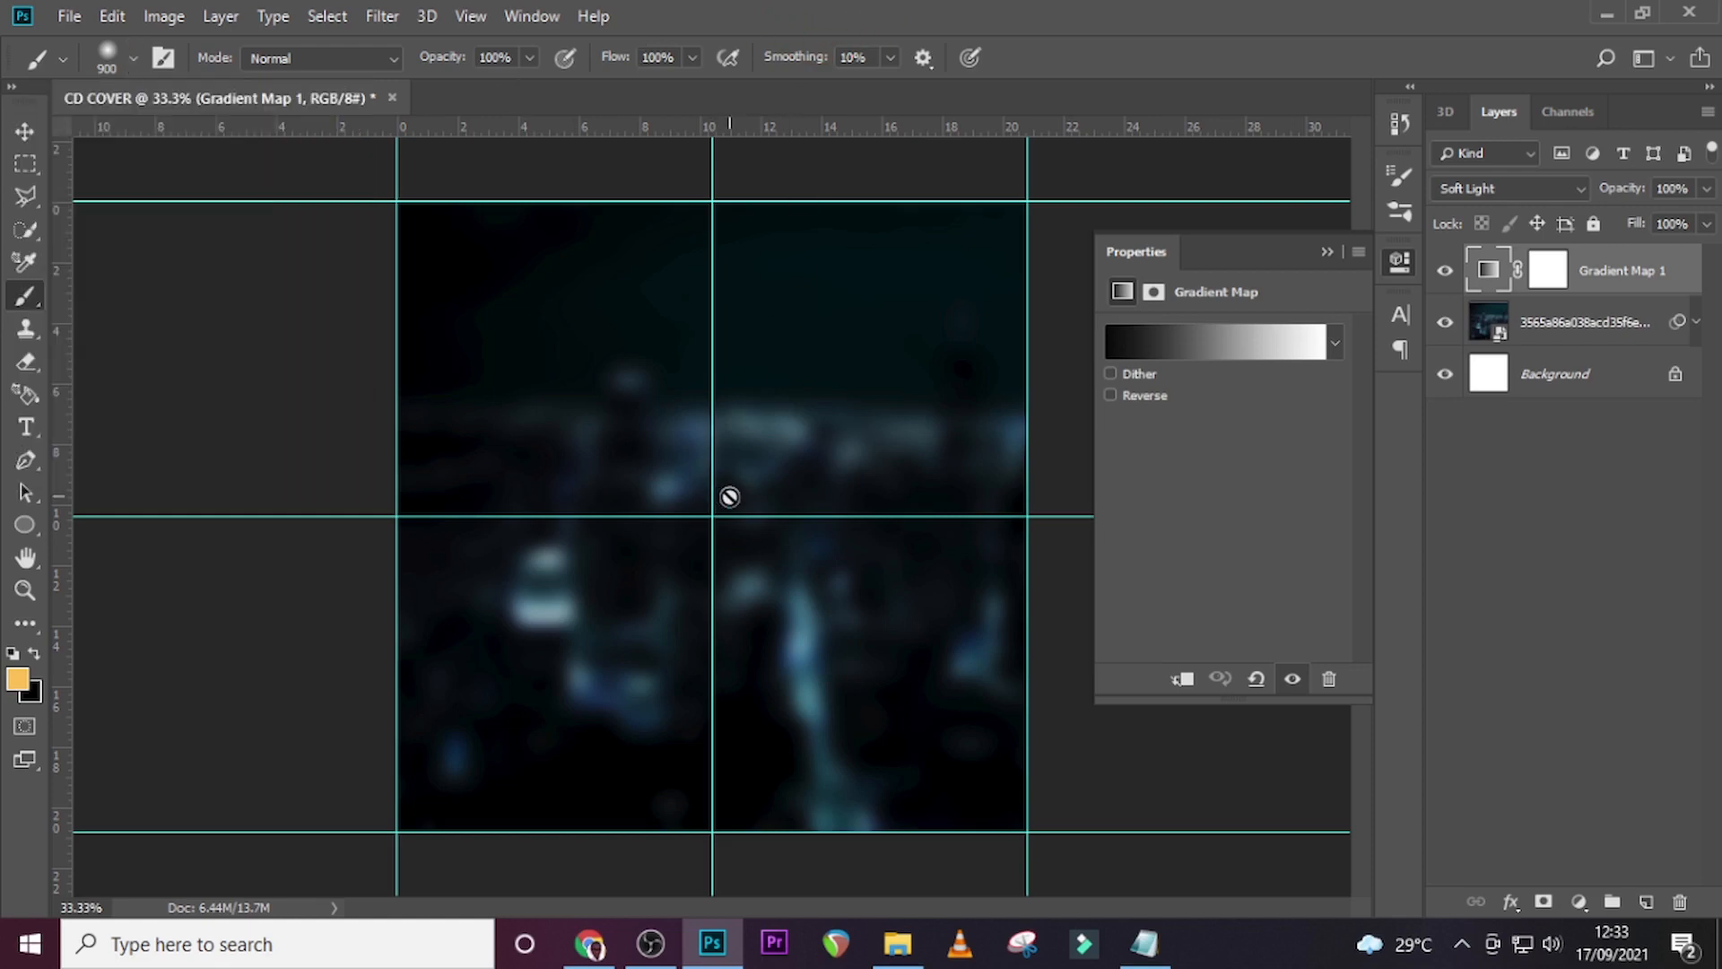
key("Caps_Lock")
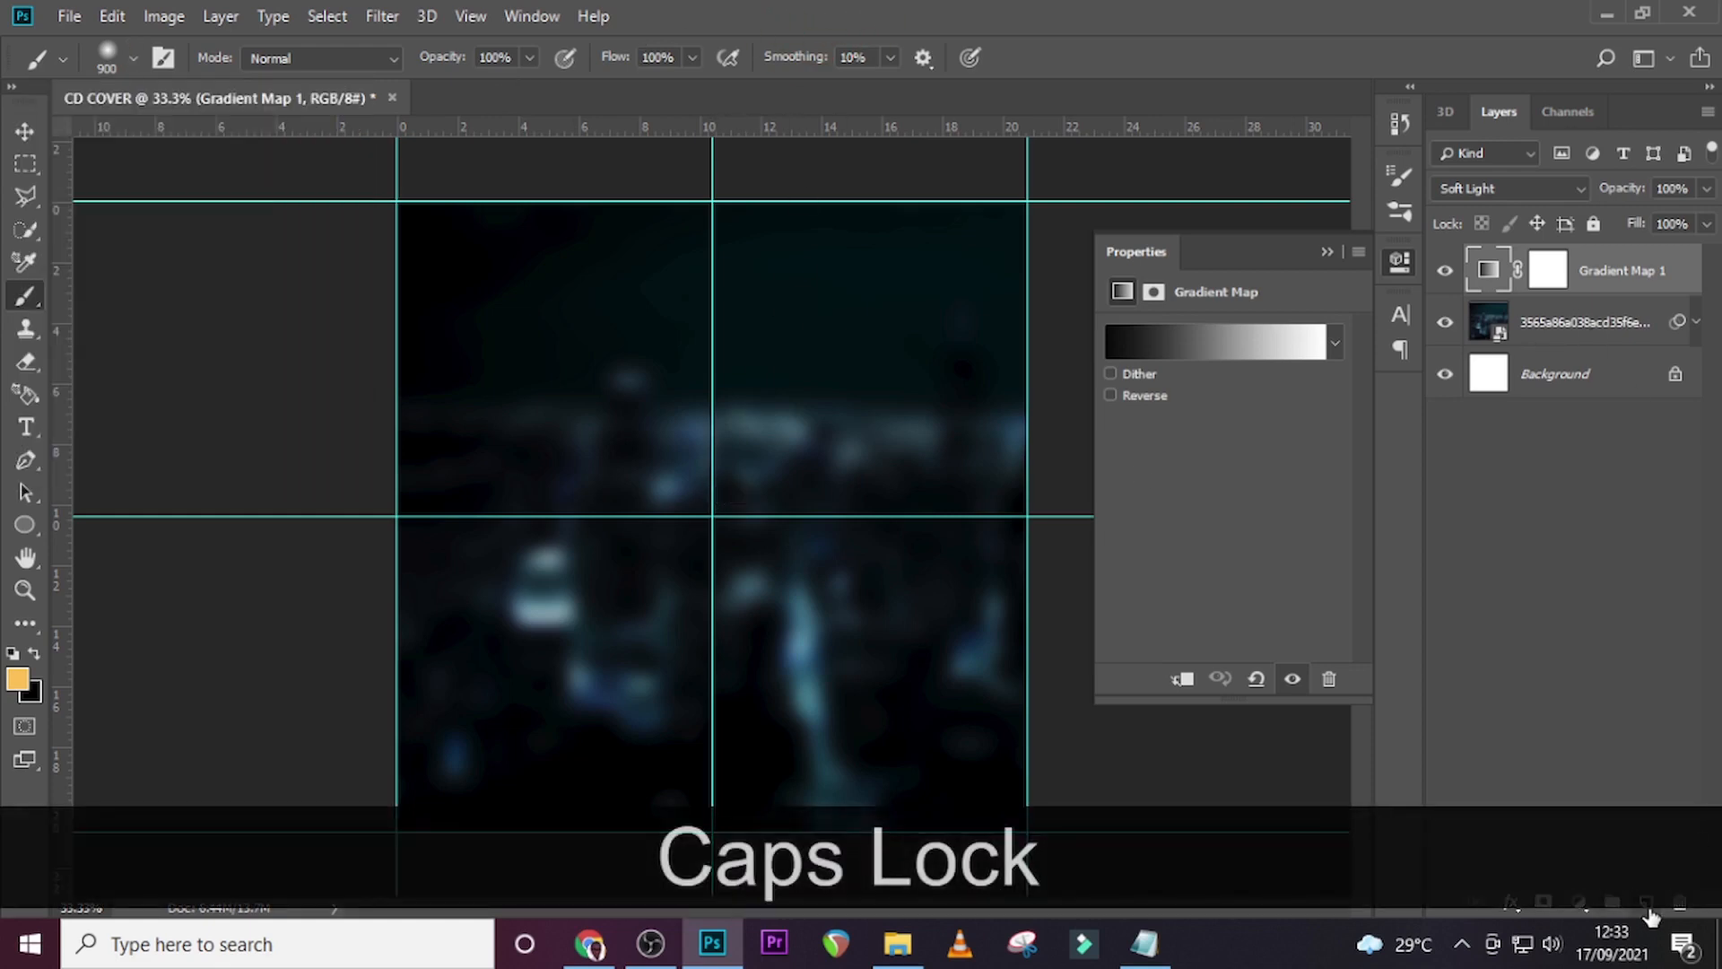
left_click(1647, 903)
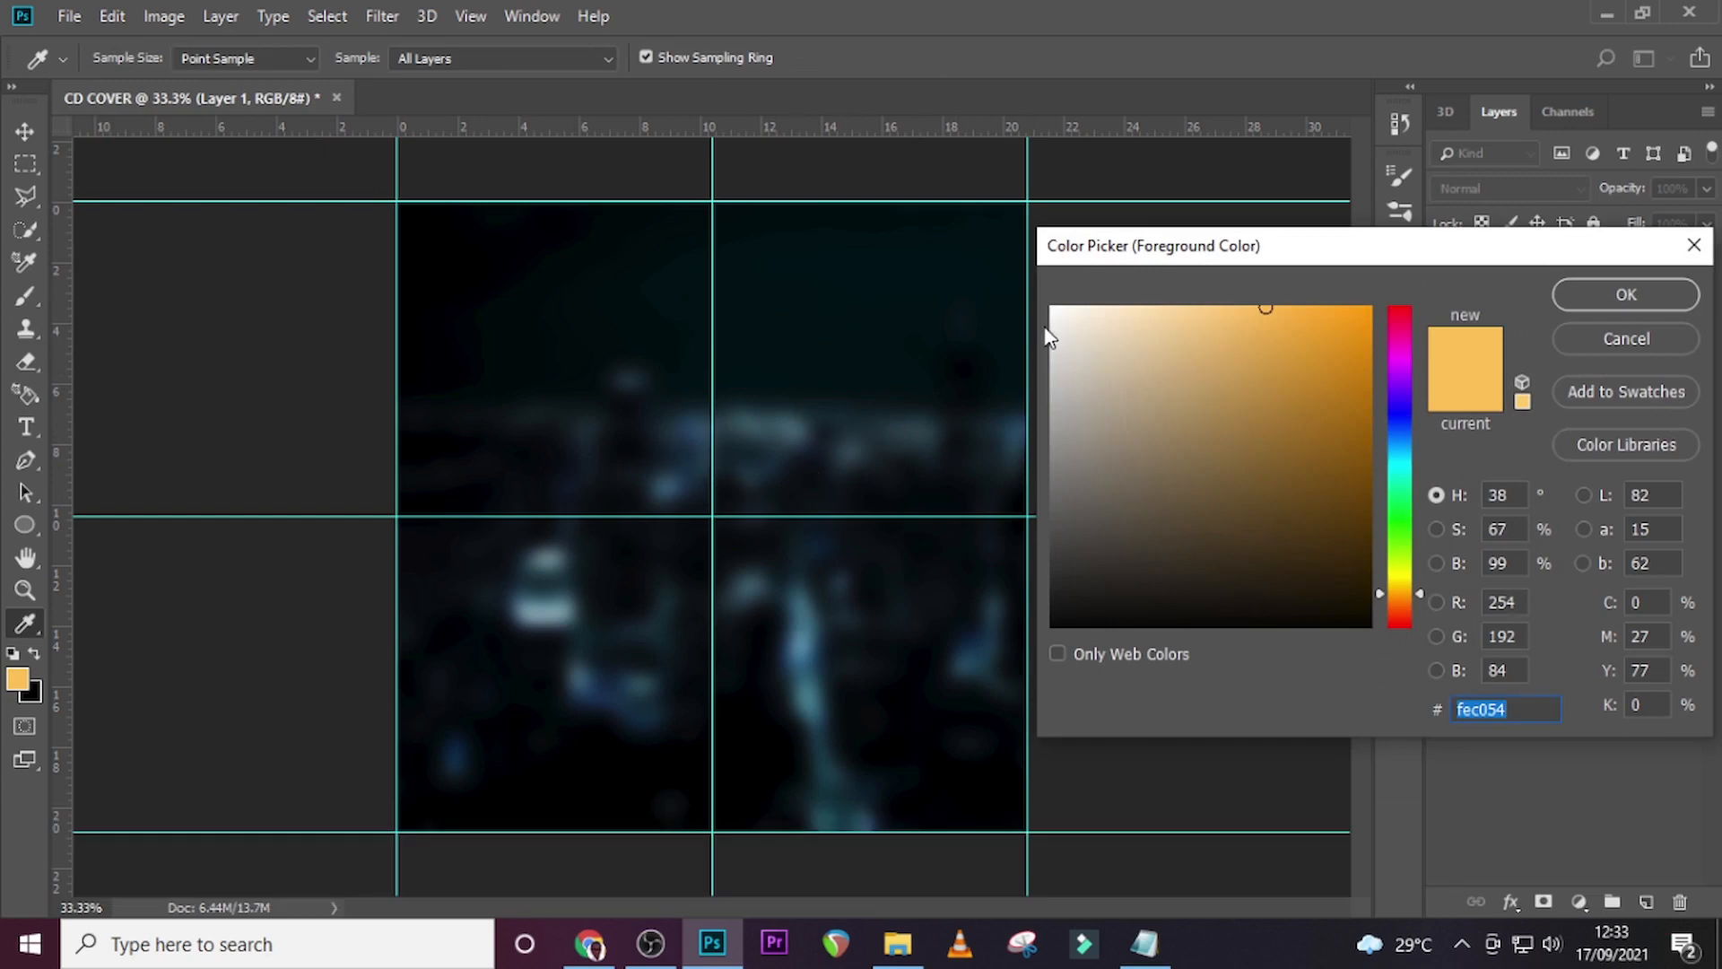
type("ffffff")
left_click(1625, 295)
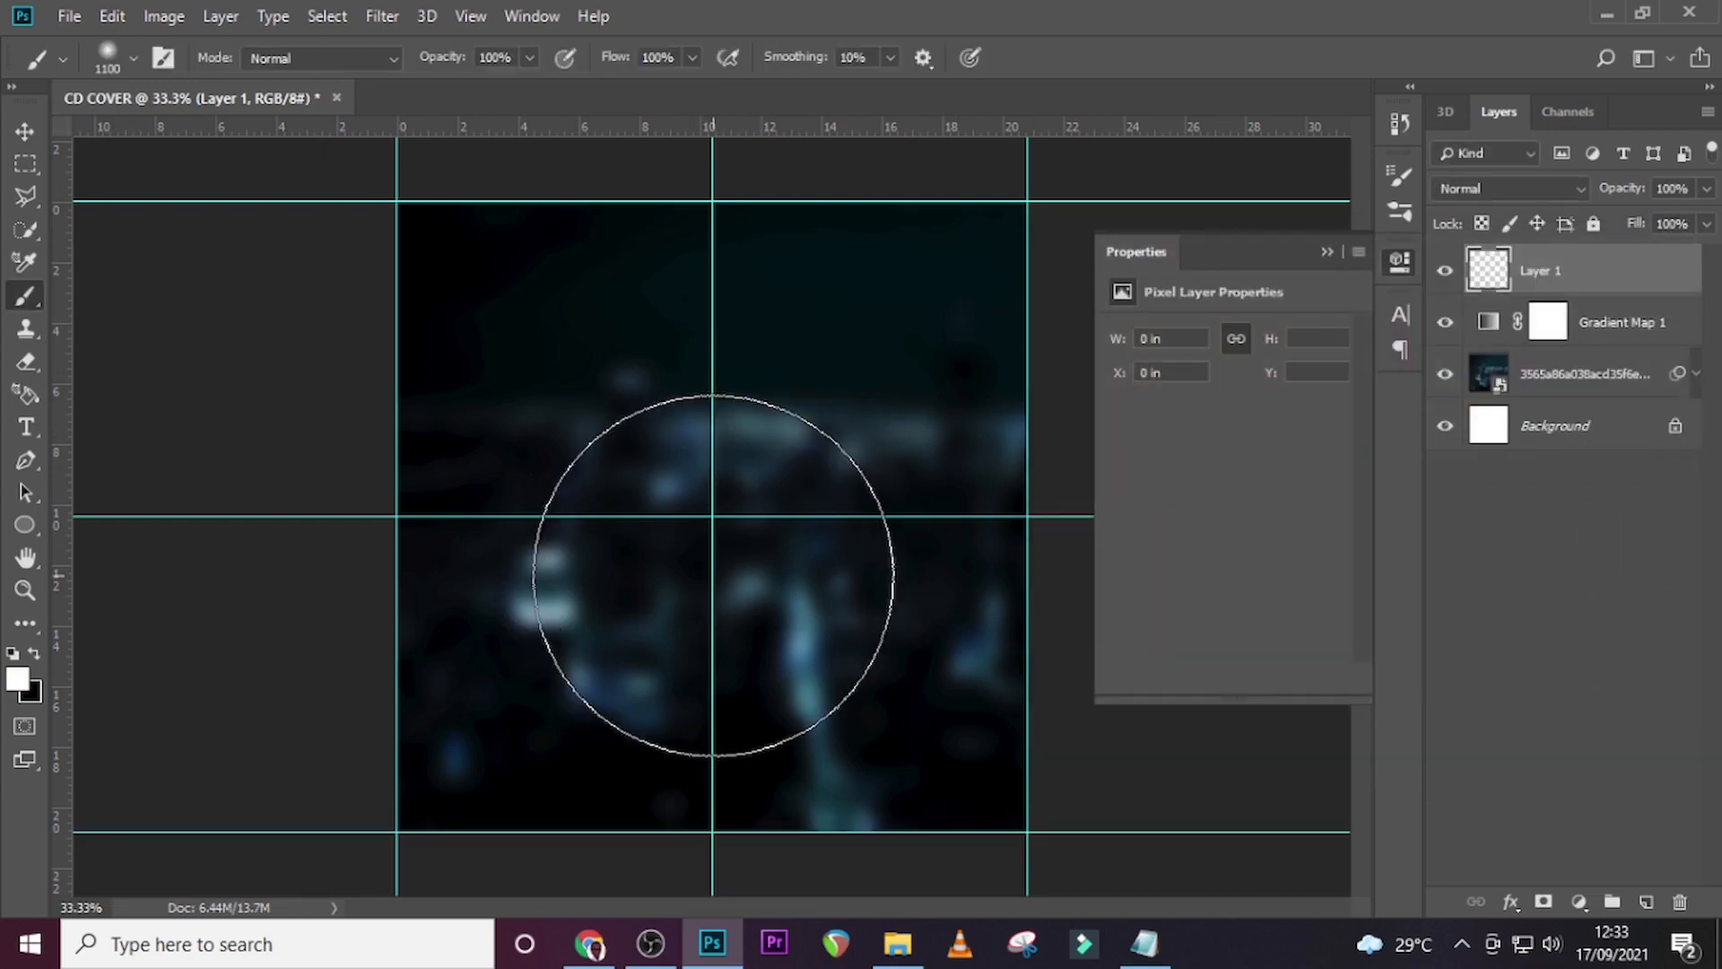
left_click(713, 575)
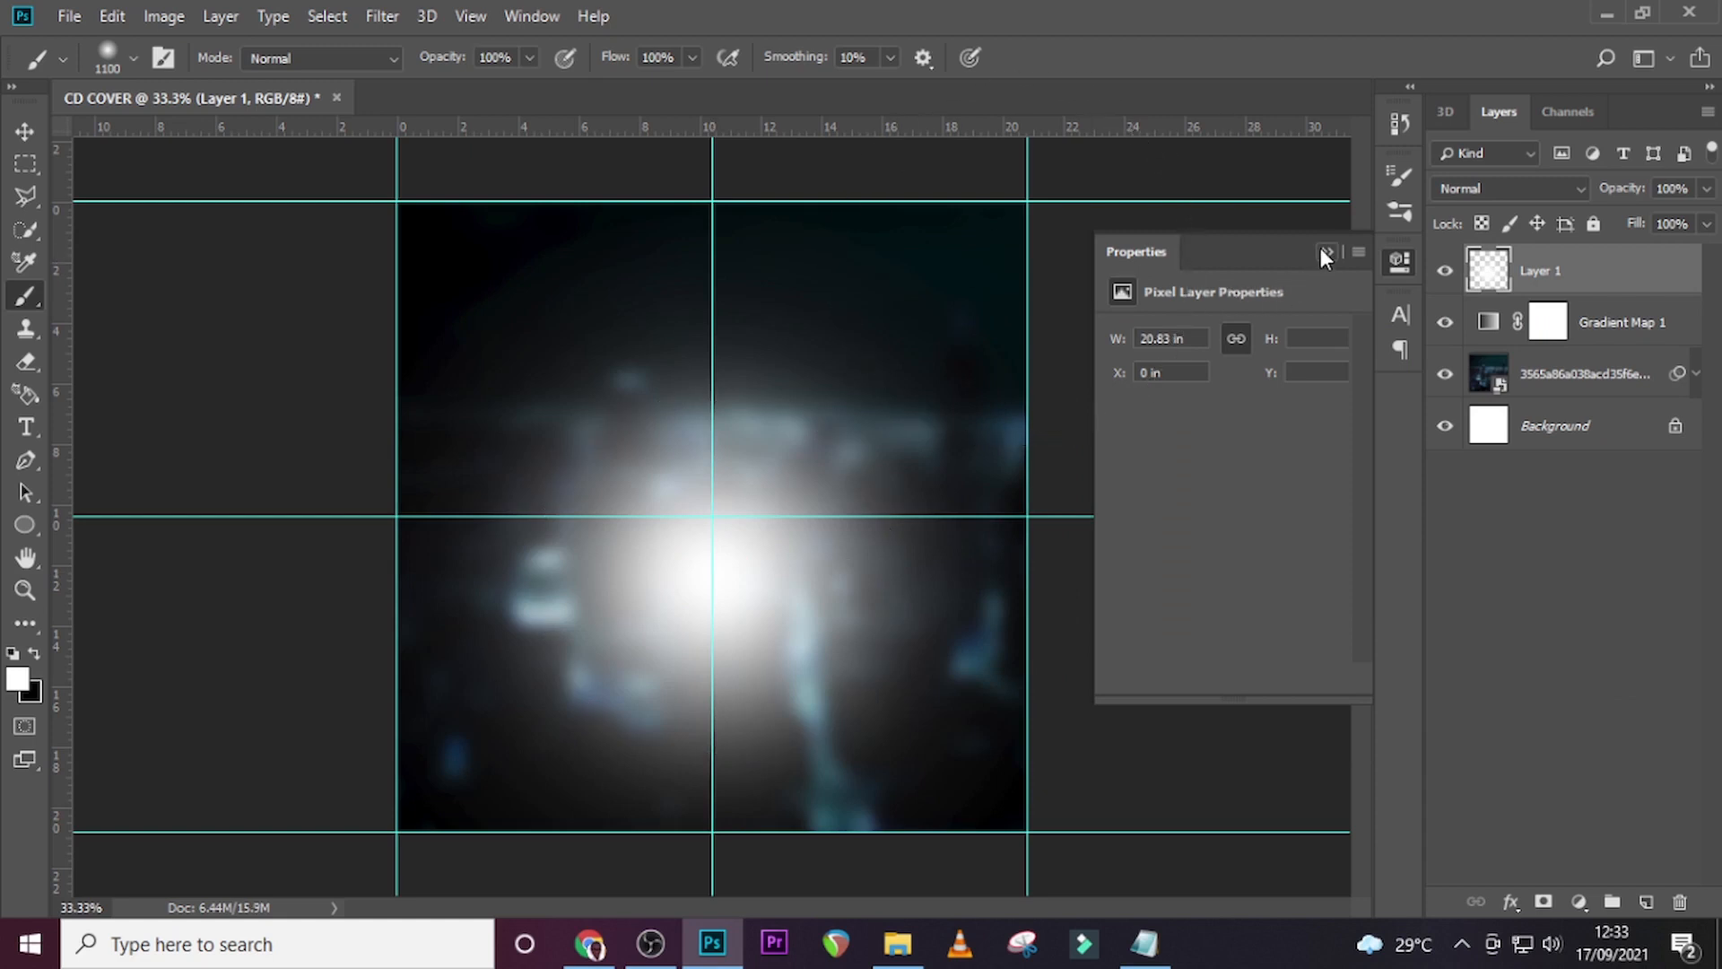
left_click(1324, 254)
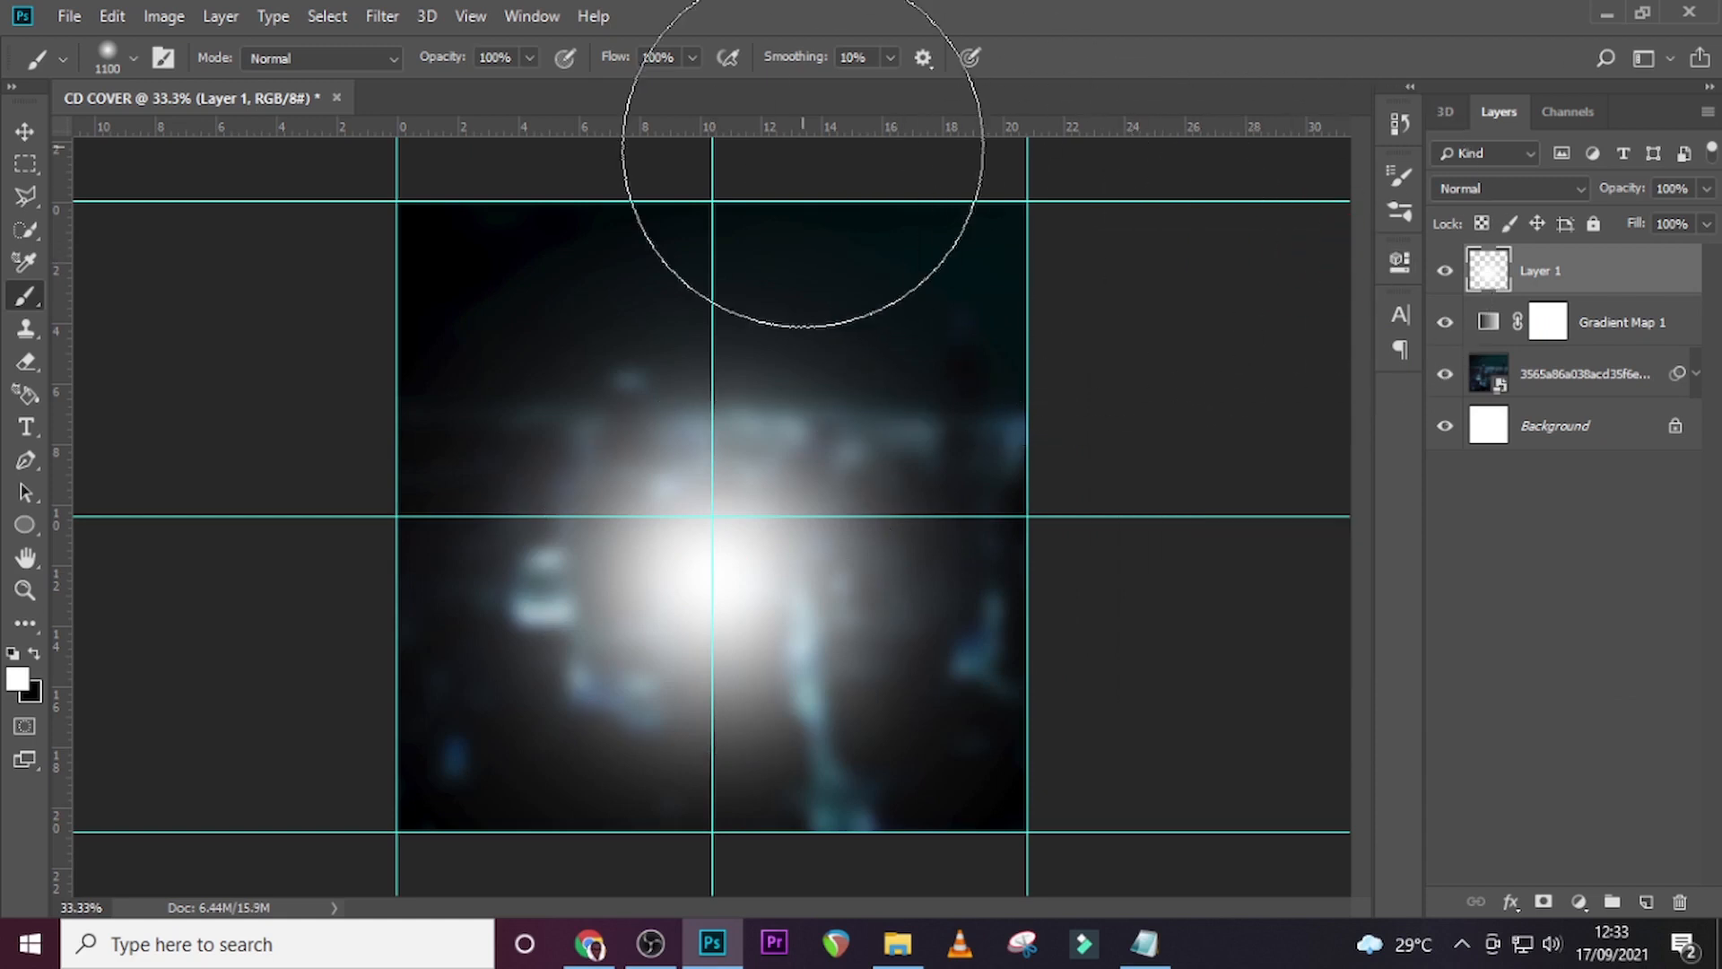
Add a horizontal guide at 7.5 in, above the canvas's horizontal centre line.
key("v")
left_click_drag(781, 133, 780, 430)
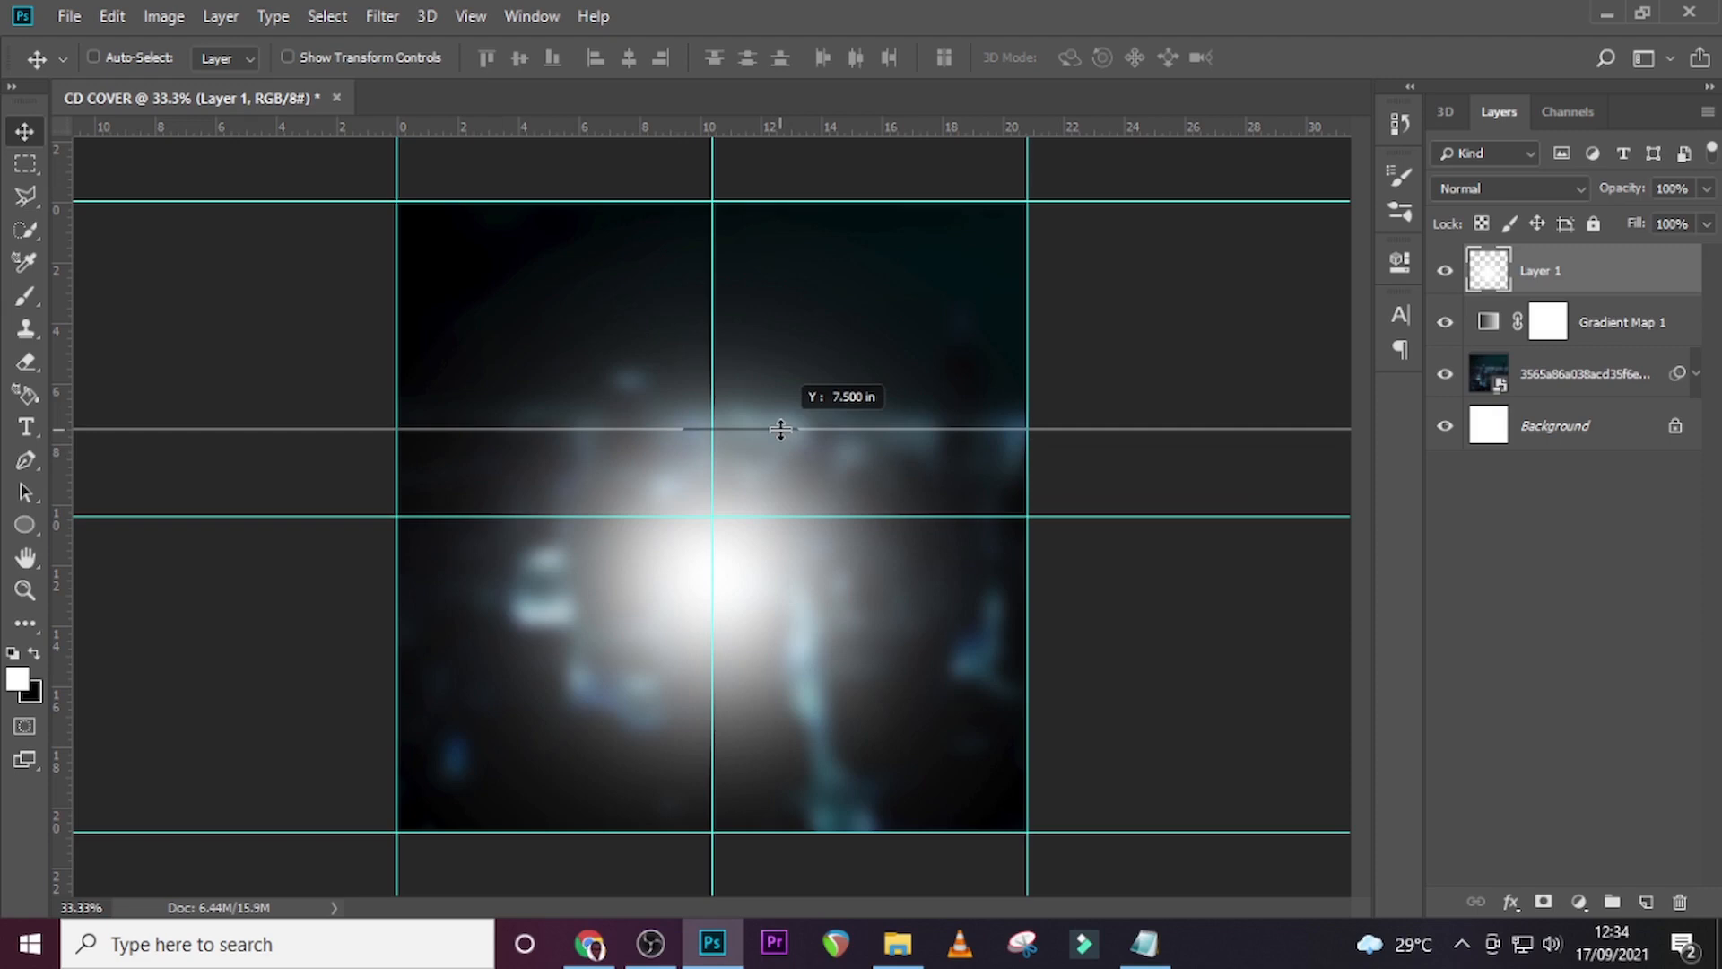
left_click_drag(780, 429, 780, 430)
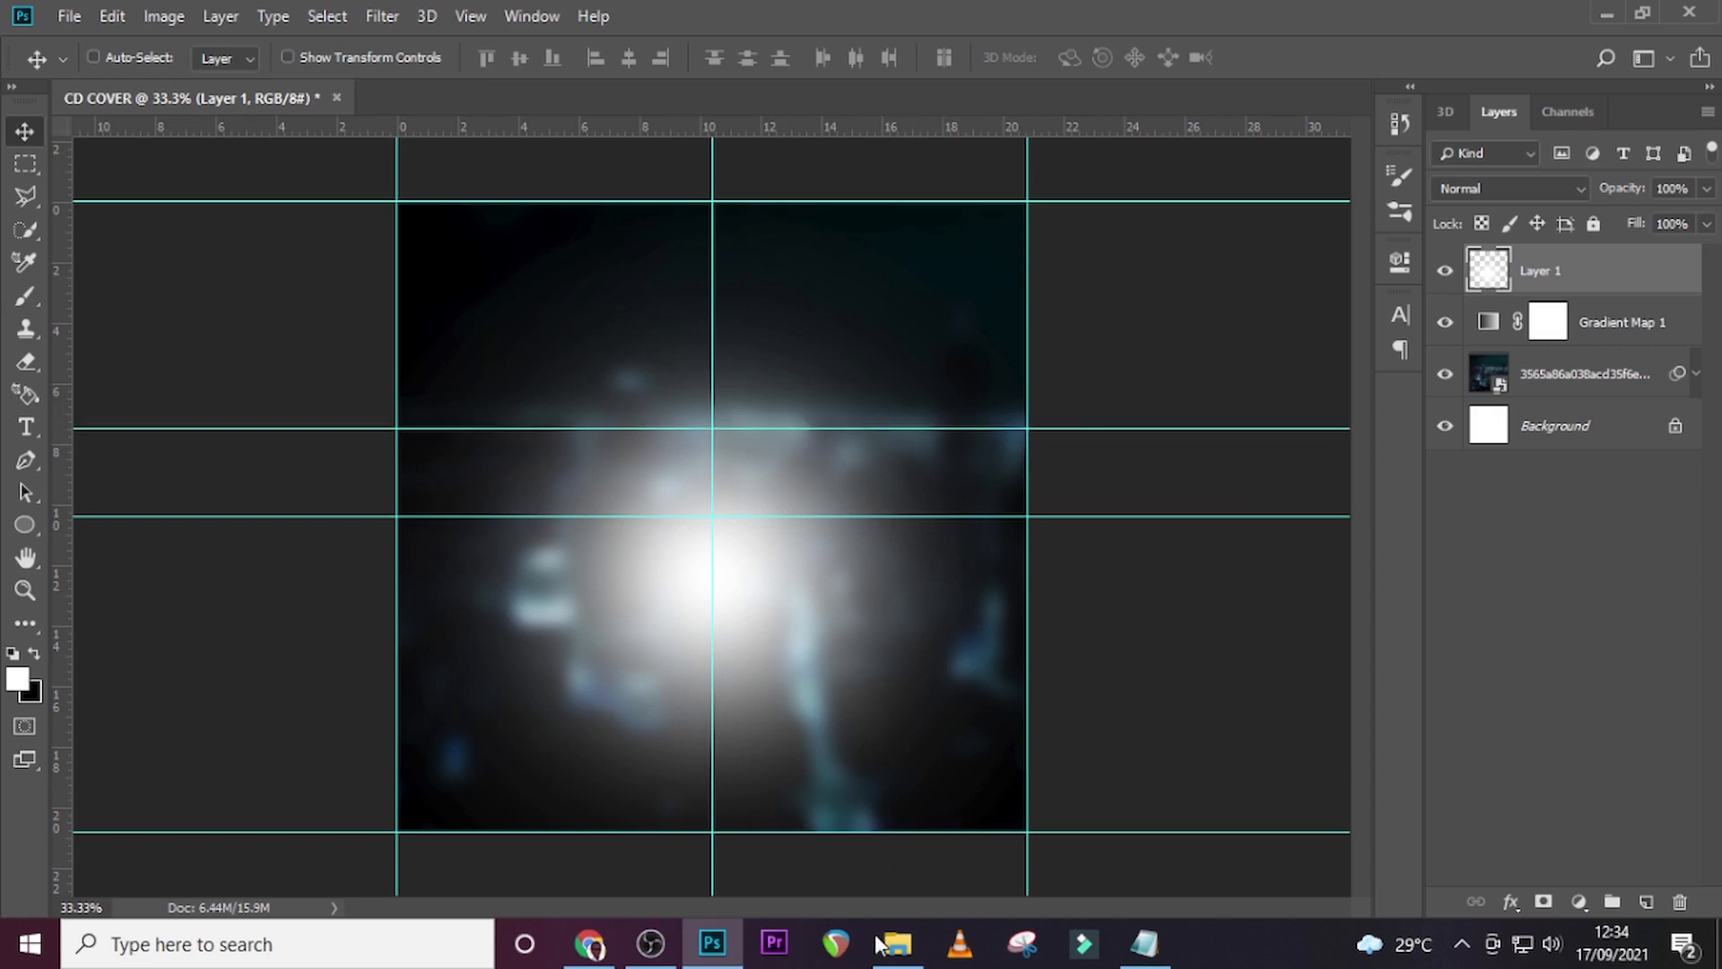
Place pngwing.com (25).png from the U27 folder, enlarge it proportionally, and centre it horizontally with the head's top at the 7.5 in guide.
left_click(897, 943)
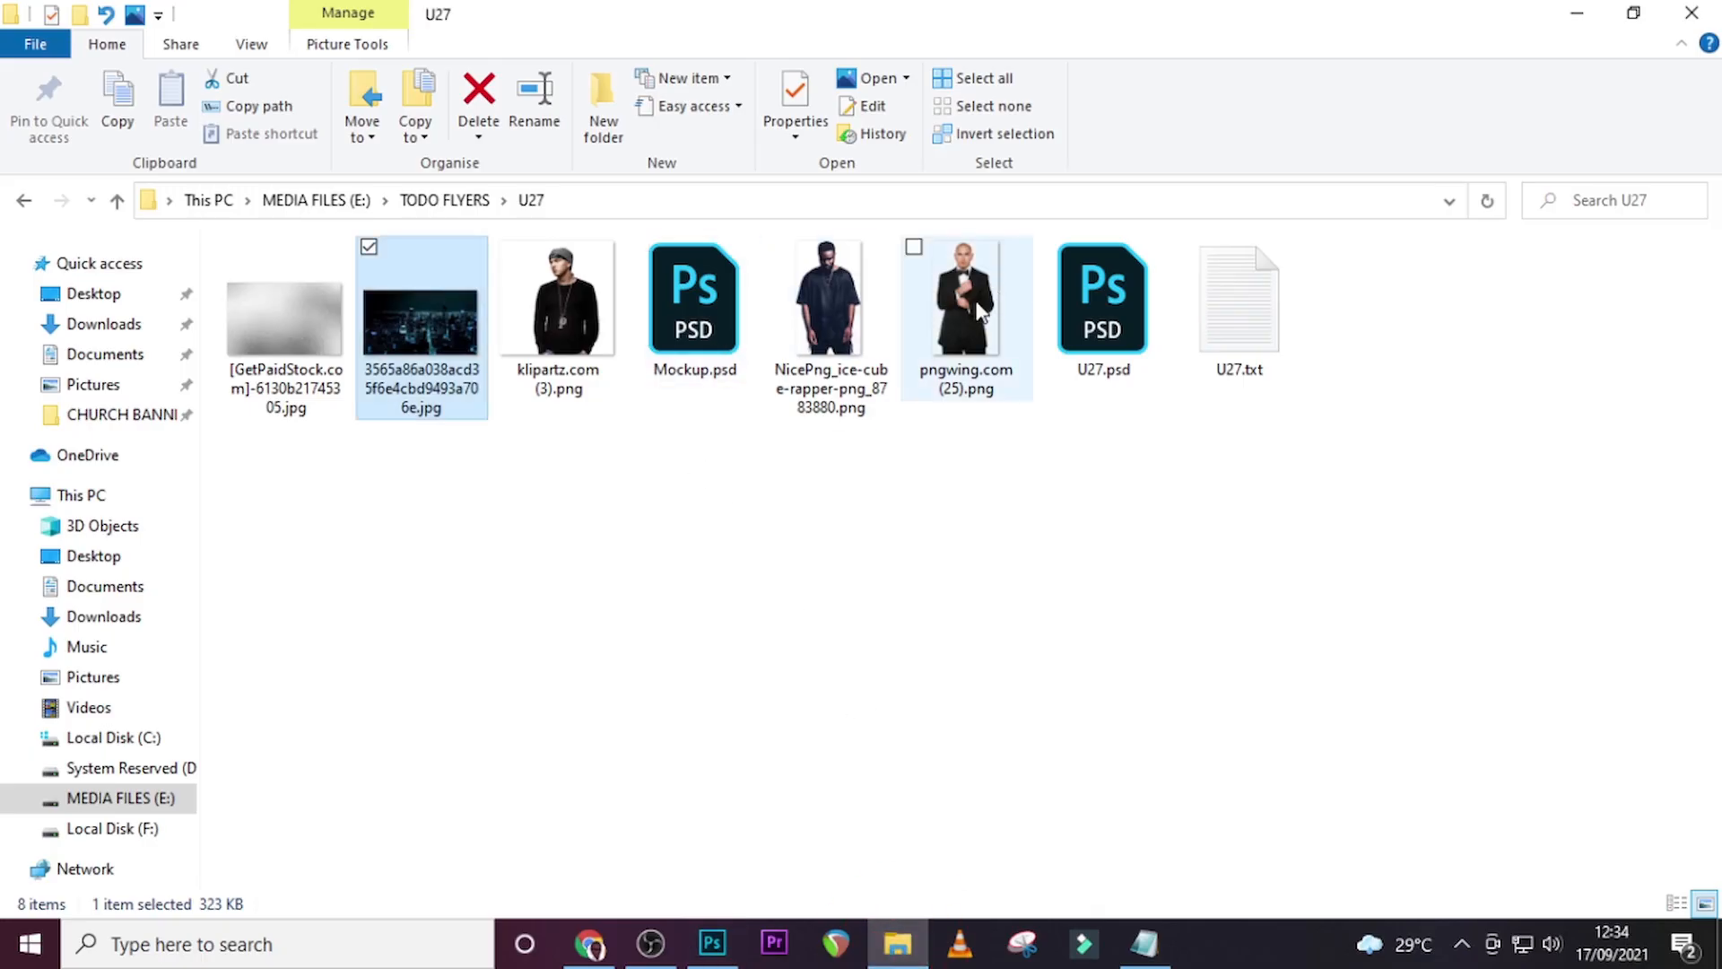
left_click_drag(960, 384, 767, 635)
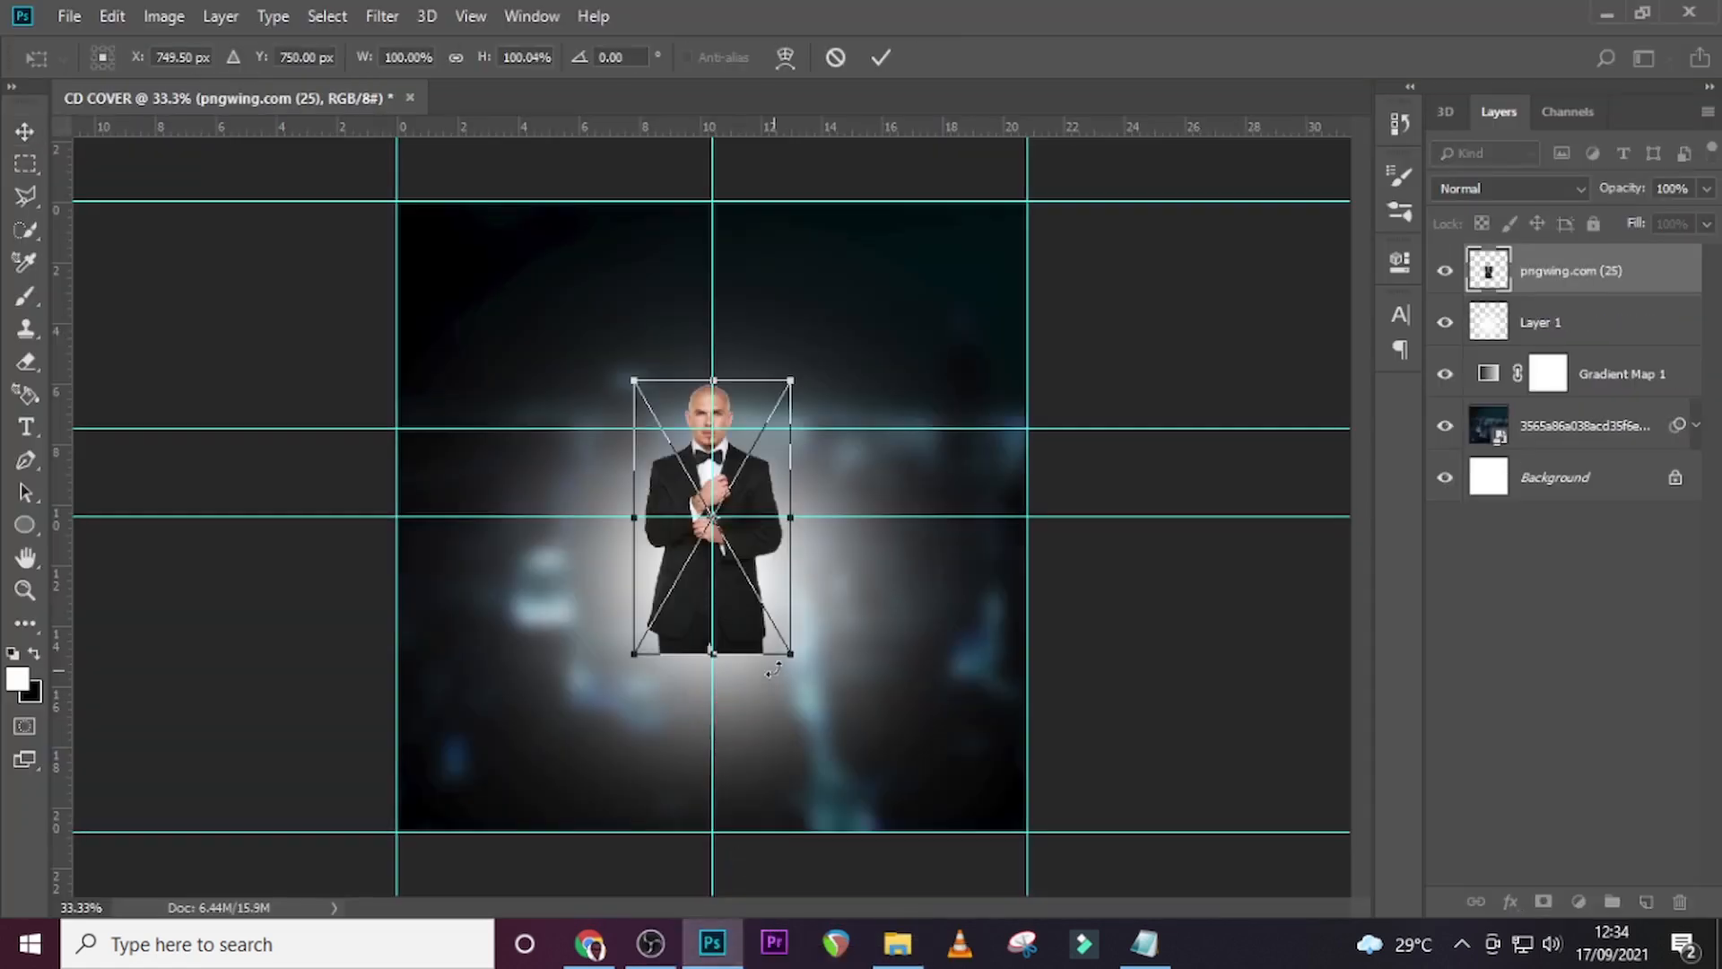
left_click_drag(793, 653, 932, 776)
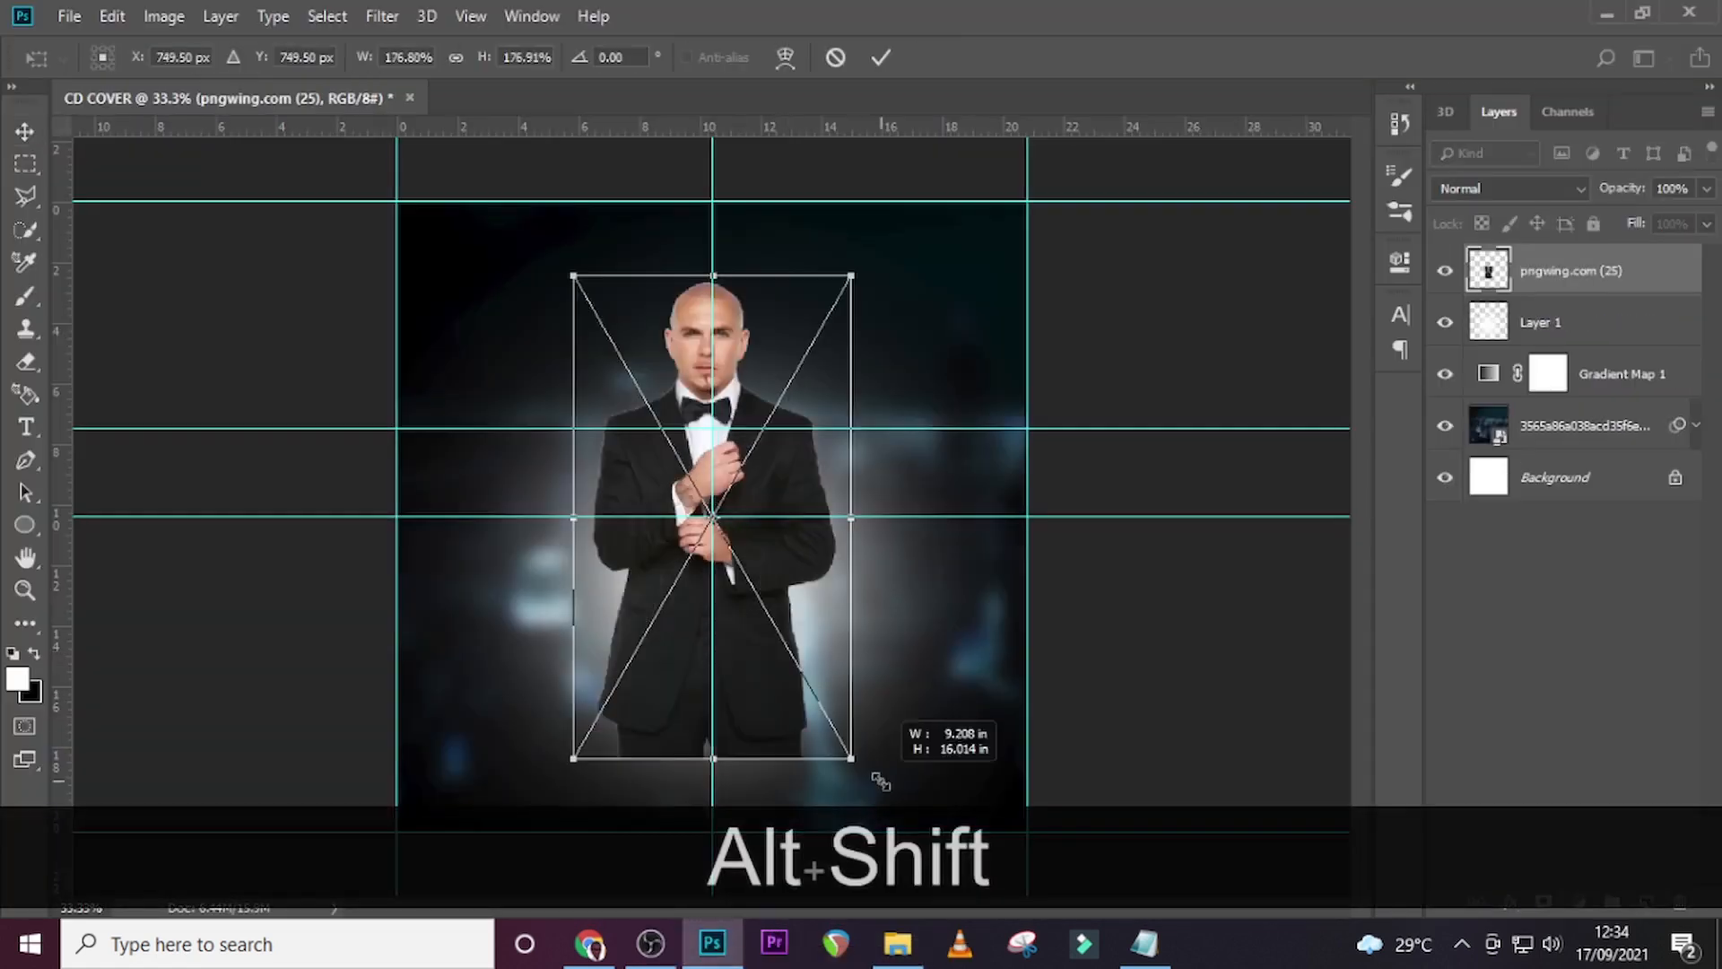
key("ctrl+z")
left_click_drag(790, 380, 906, 283)
left_click_drag(781, 476, 780, 638)
mouse_move(865, 415)
left_mouse_down()
mouse_move(873, 396)
mouse_move(865, 413)
left_mouse_up()
key("v")
key("Return")
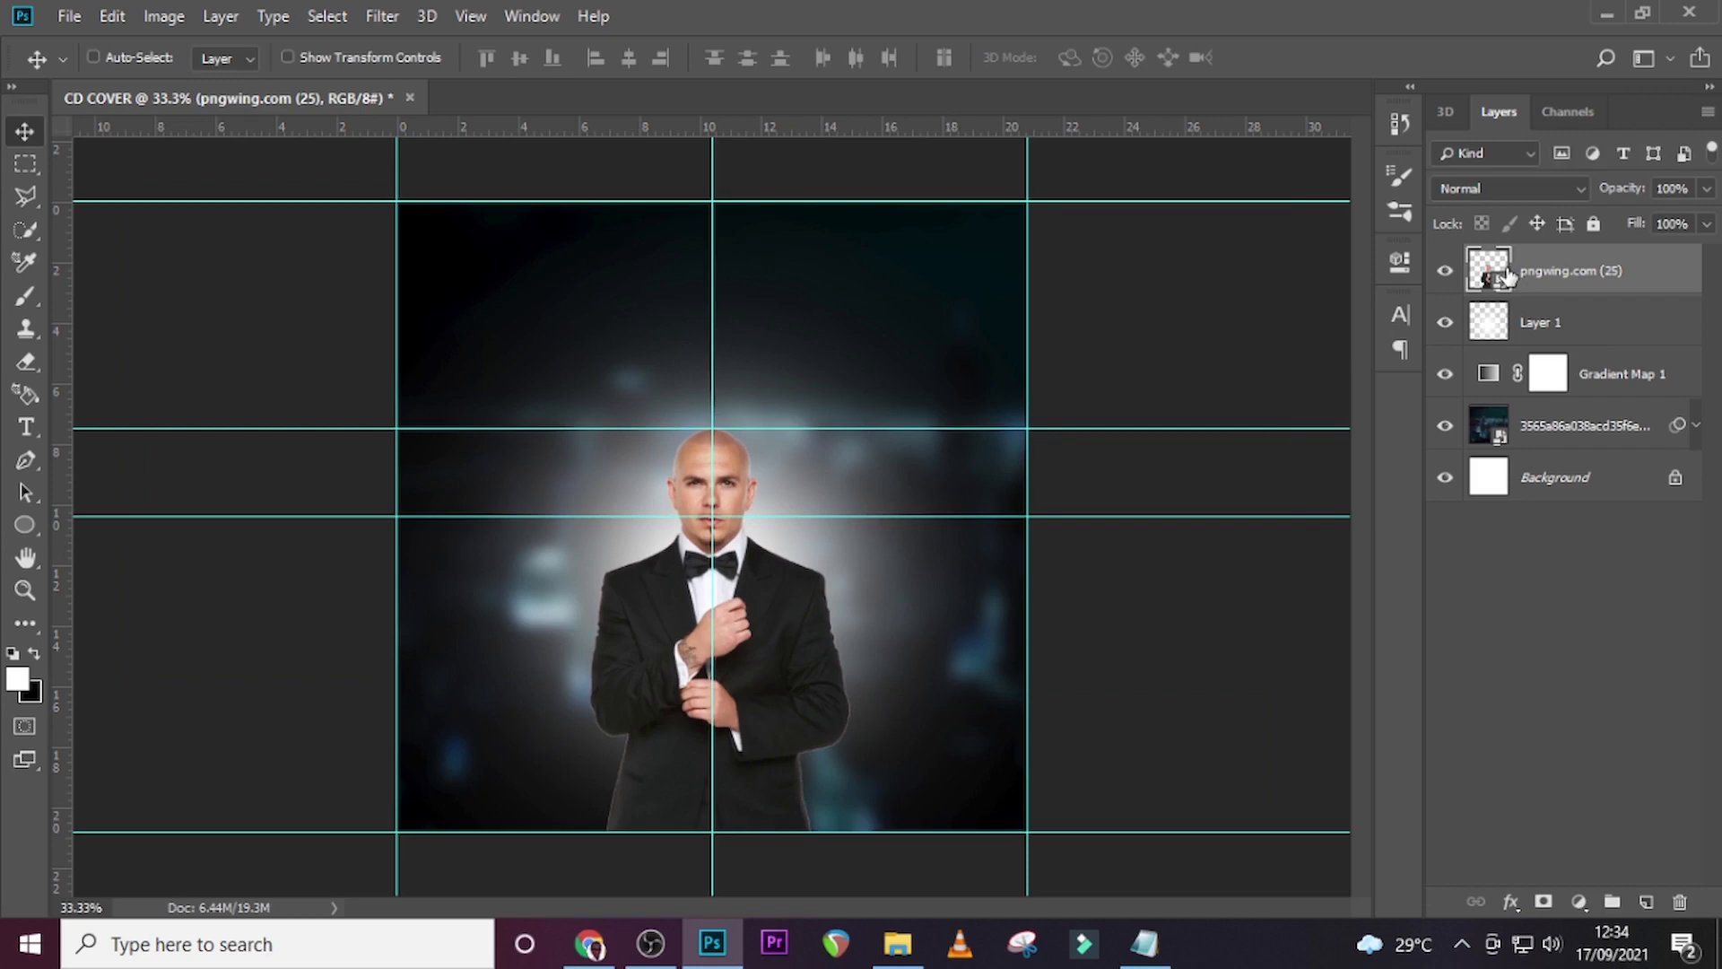
Load the suited man's outline as a selection, open it in Select and Mask, and review the edge detection, refinement and output settings.
key("ctrl")
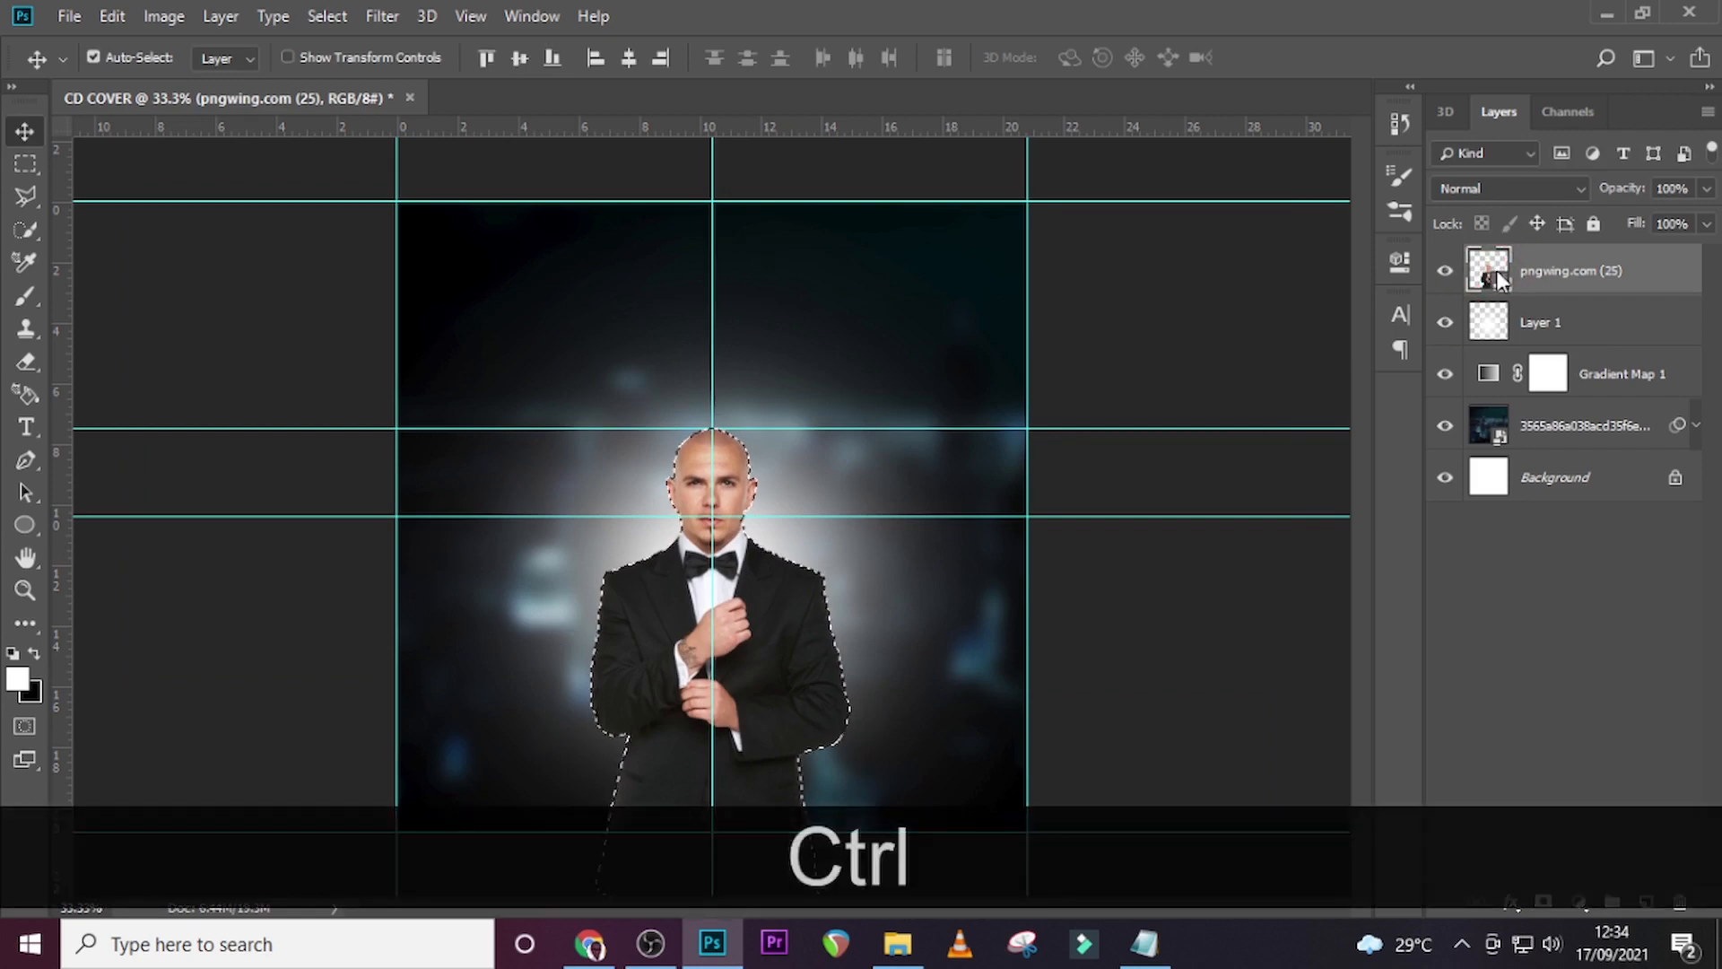
left_click(1496, 270, "ctrl")
left_click(327, 14)
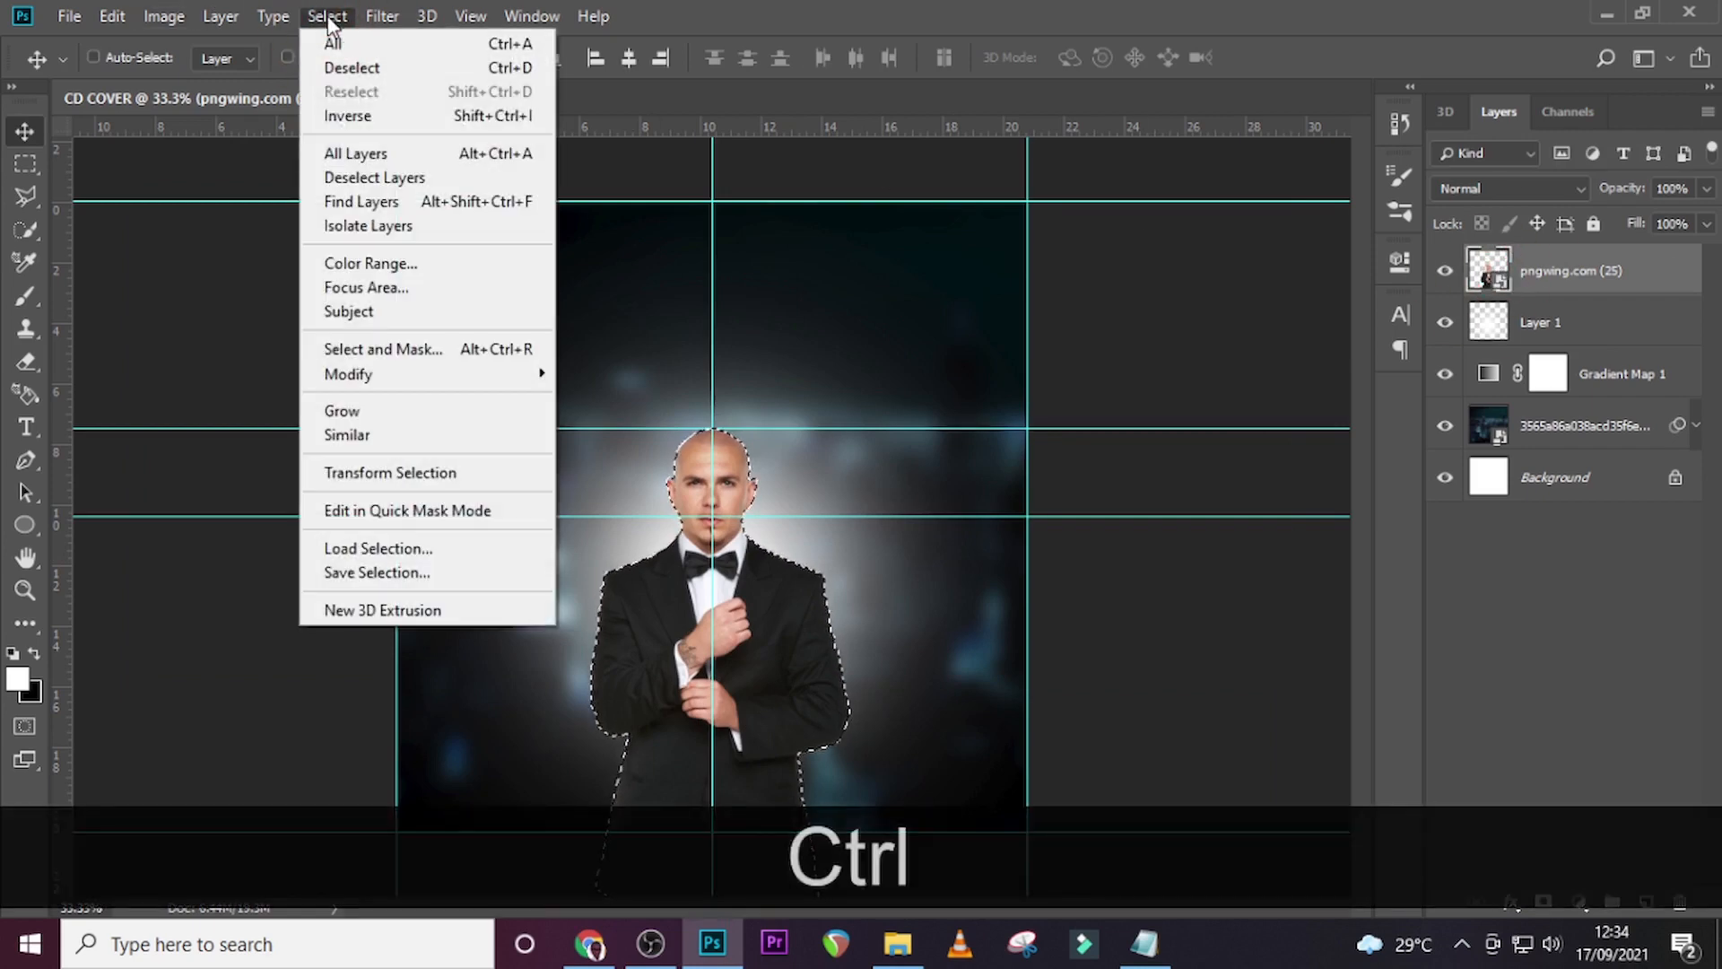
left_click(380, 349)
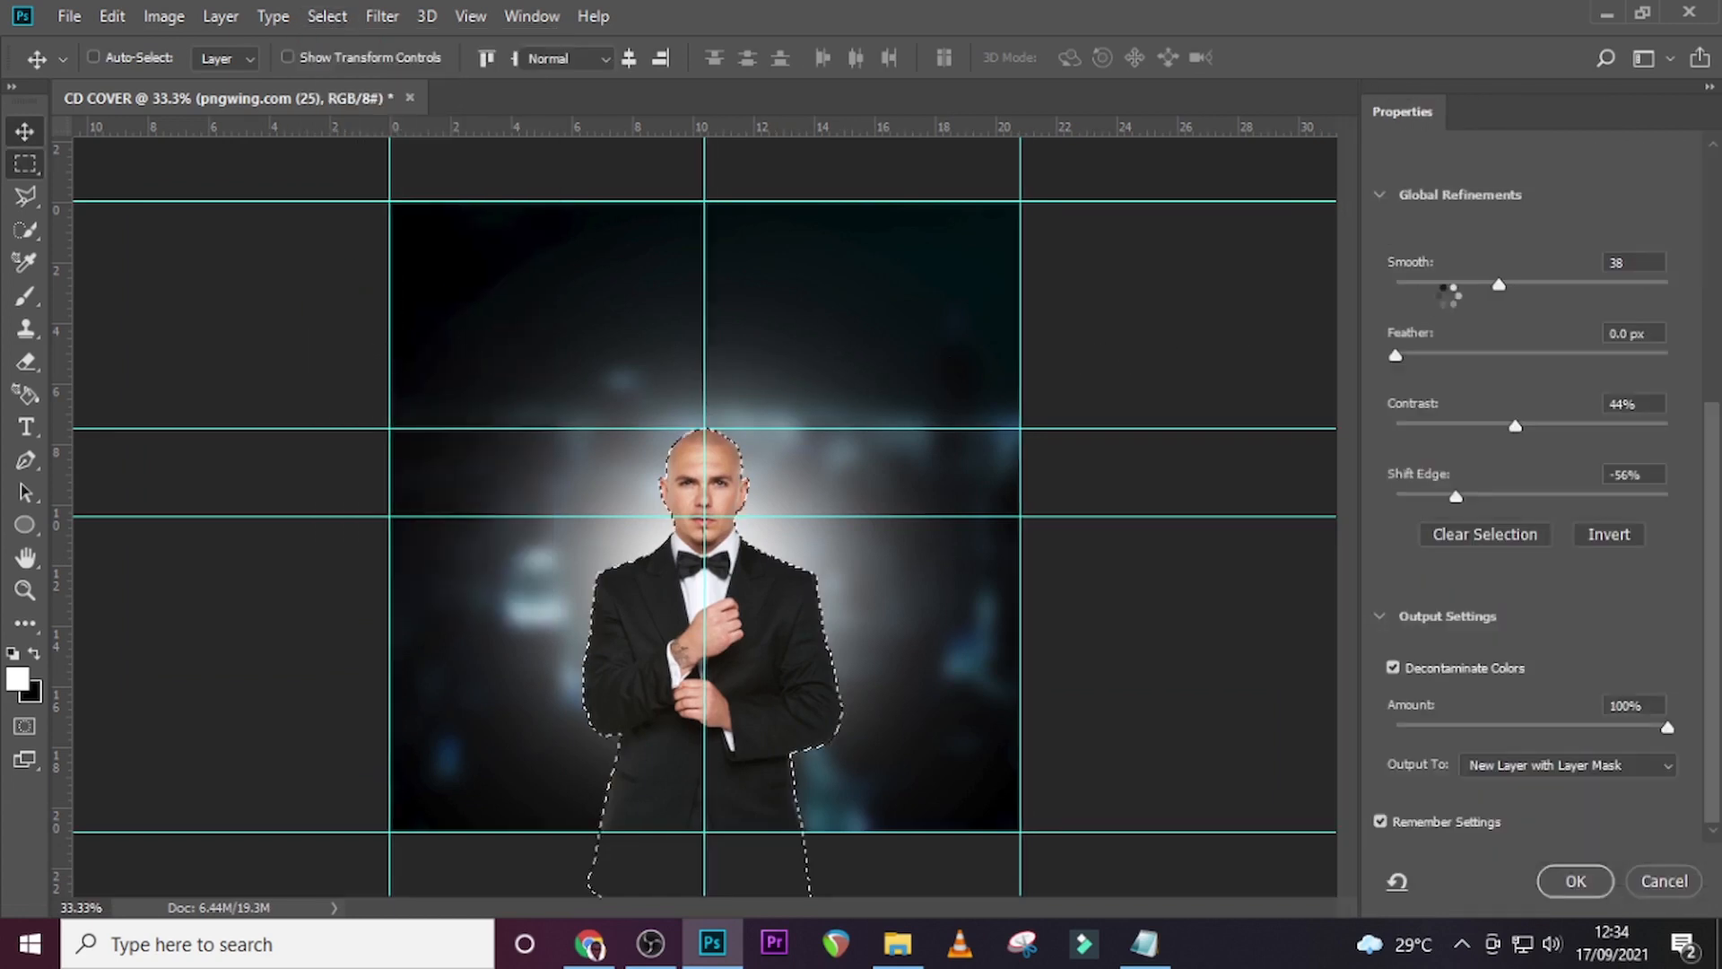
scroll(1537, 278, "up", 5)
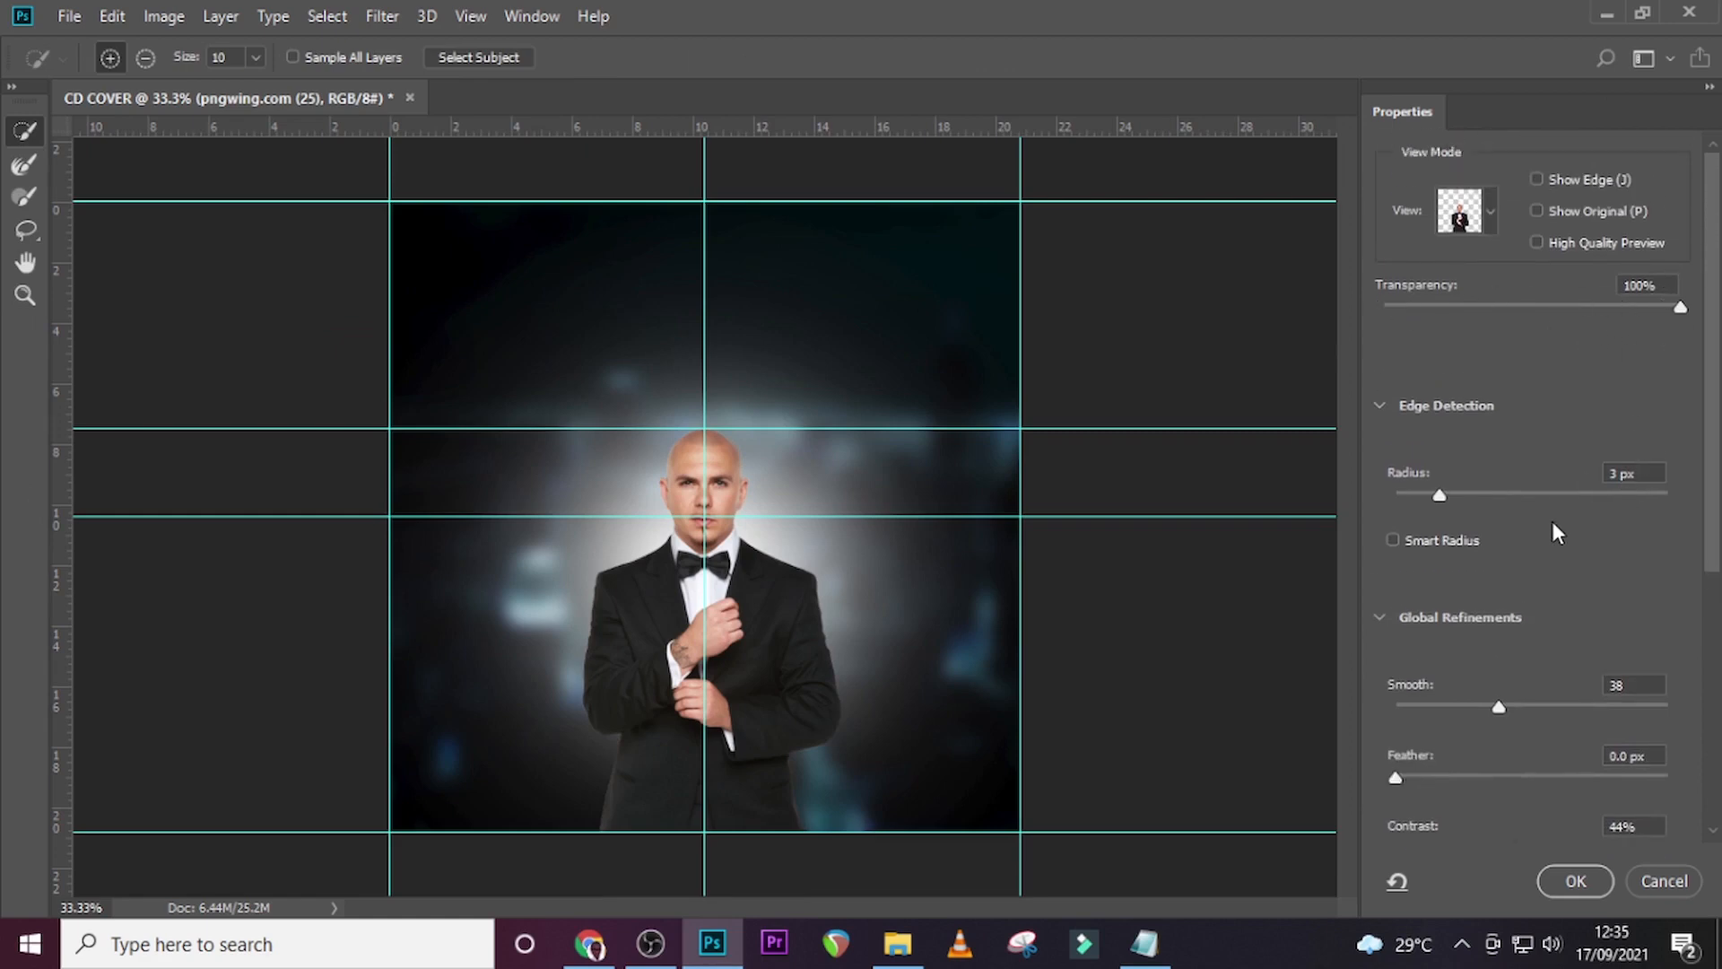
scroll(1462, 537, "down", 5)
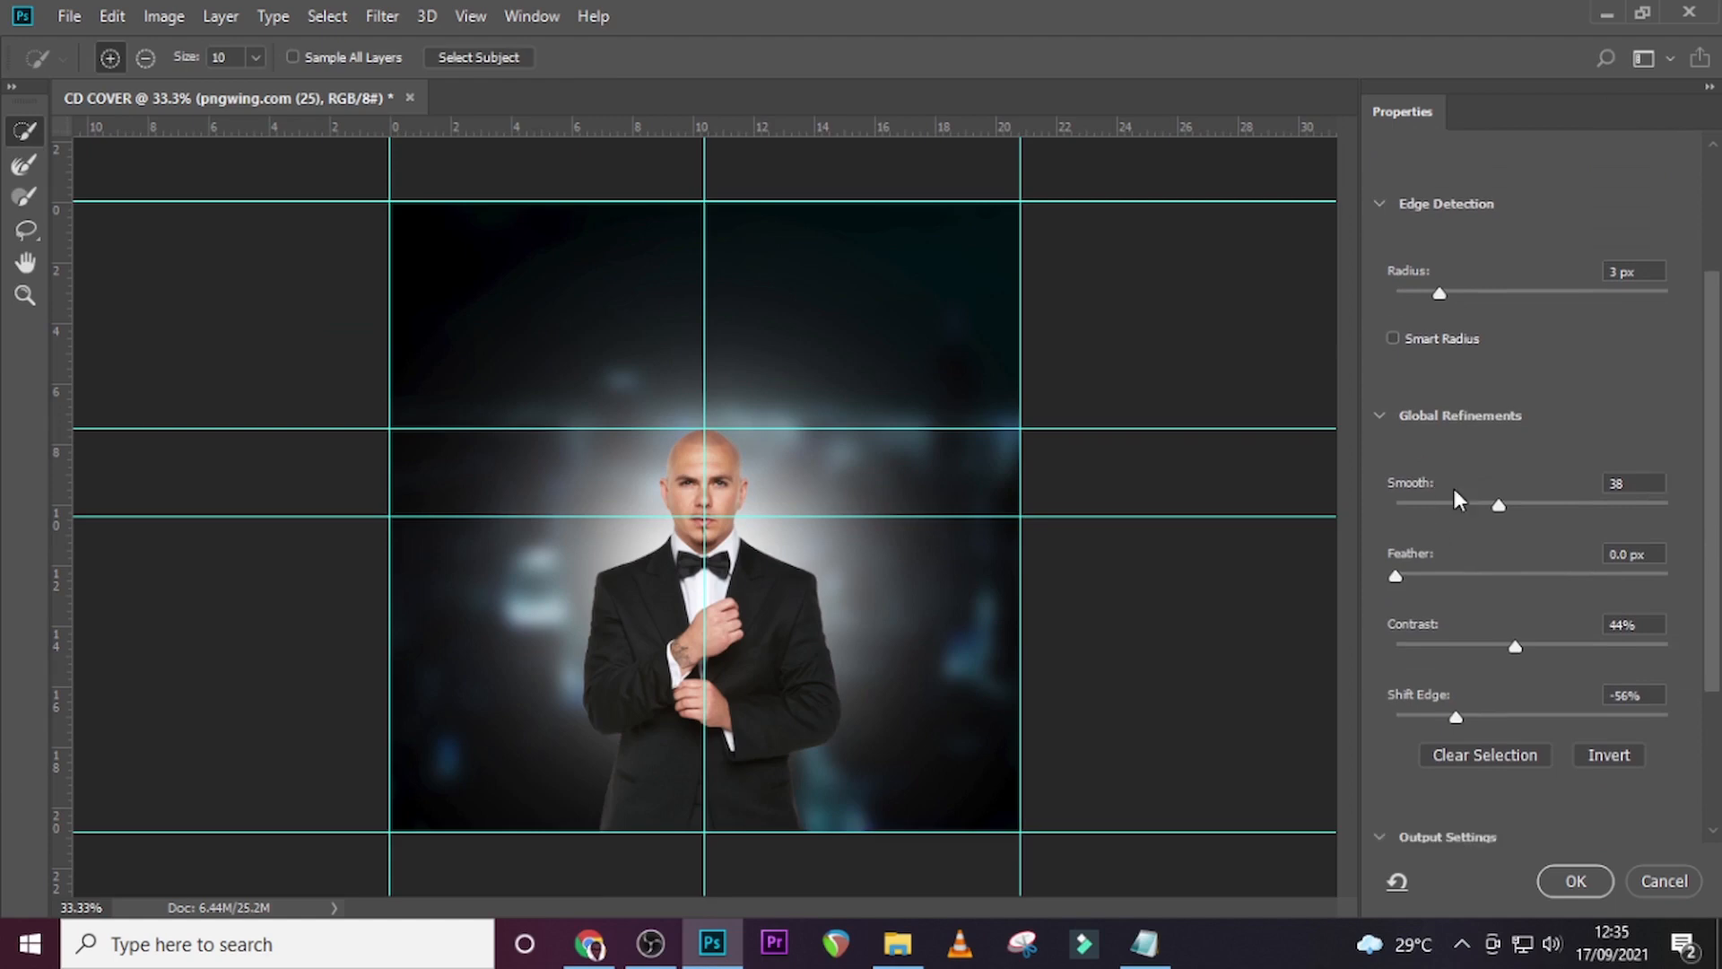
scroll(1457, 615, "down", 2)
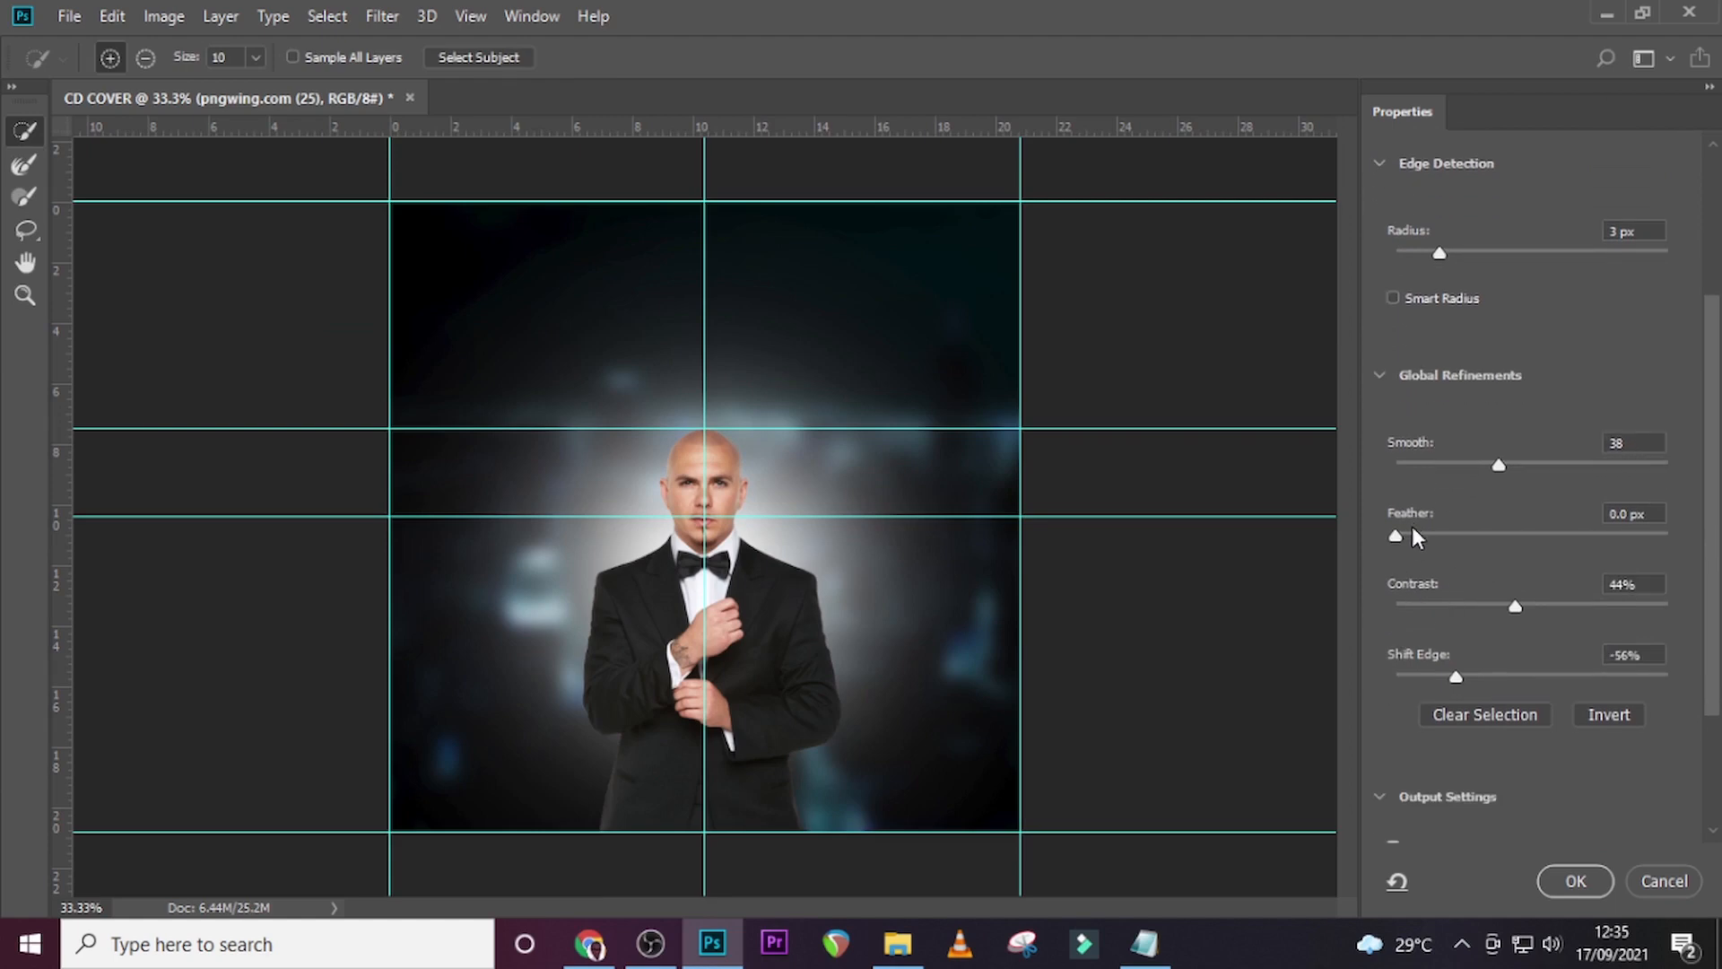
scroll(1579, 561, "down", 1)
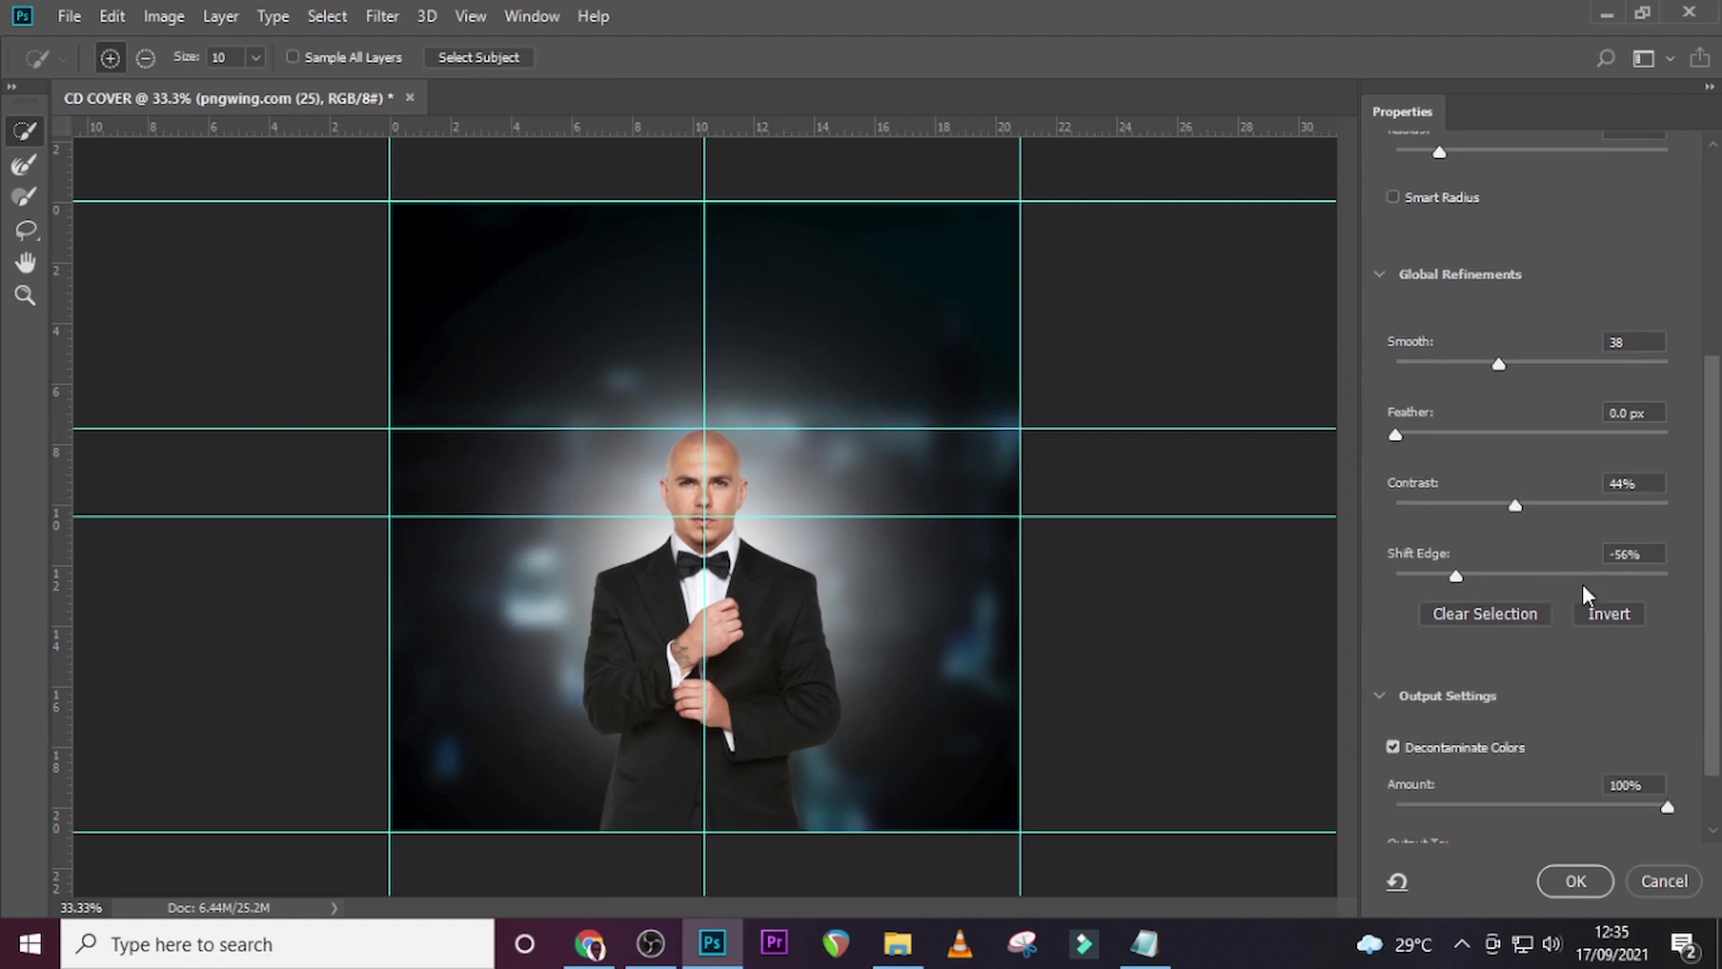
scroll(1601, 572, "down", 2)
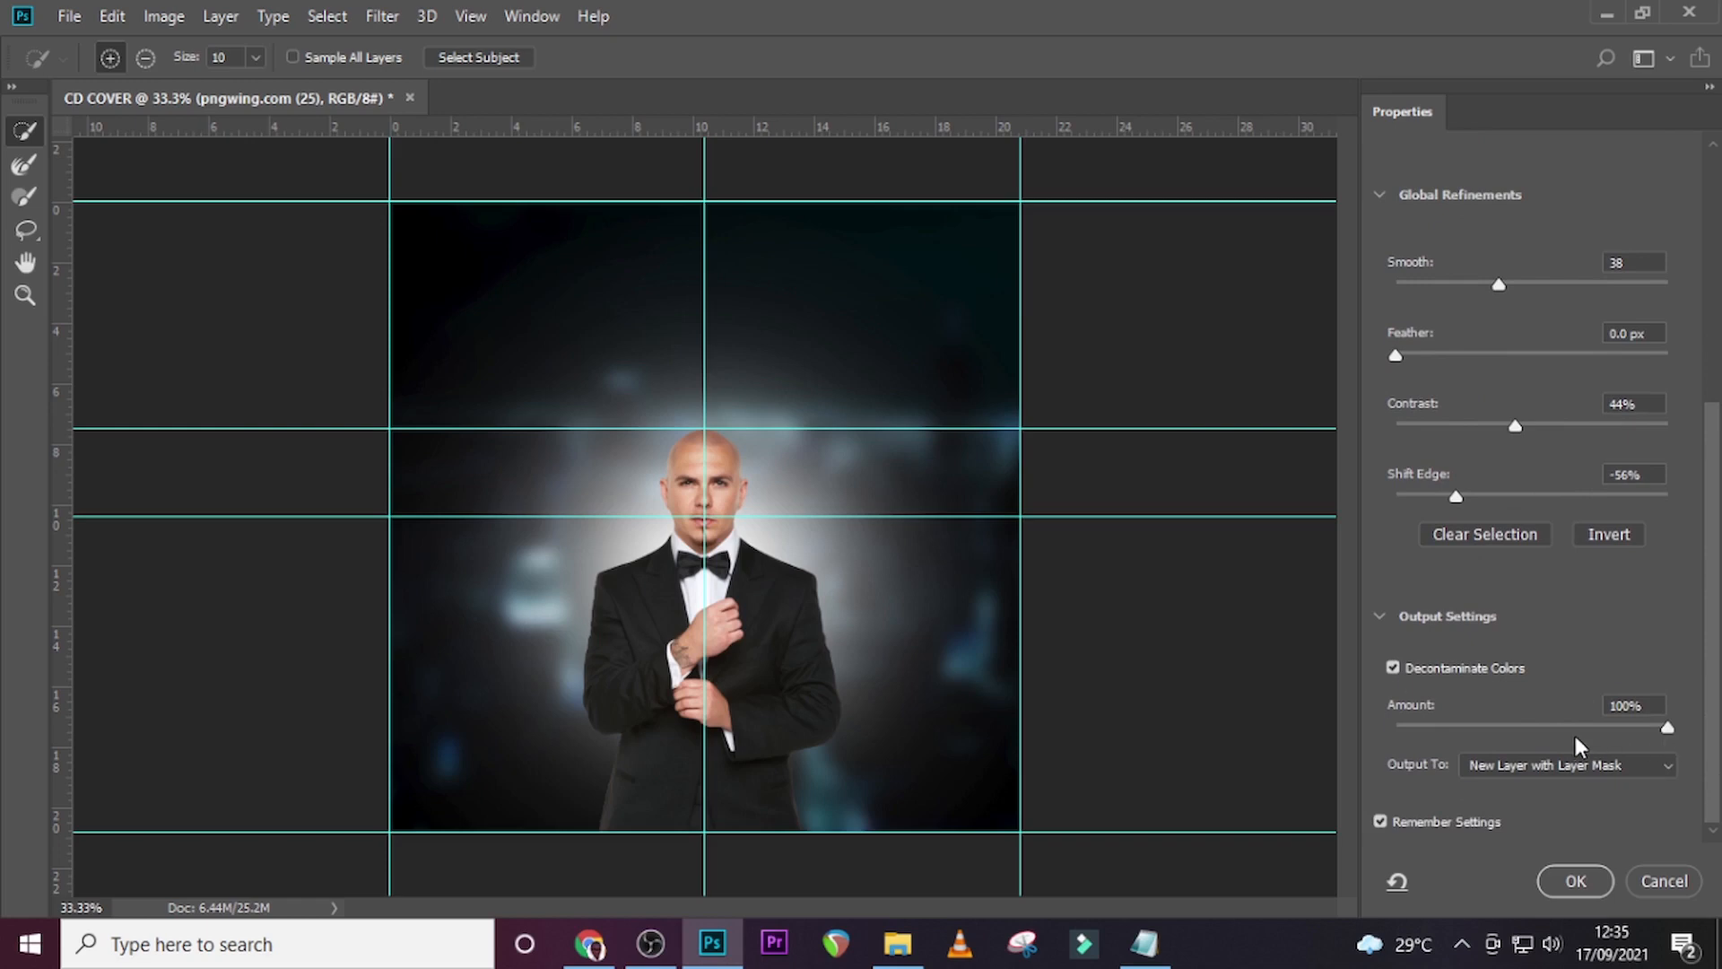
Output the refined cutout to a new layer with layer mask, keeping the settings remembered, and delete the original hidden pngwing layer.
left_click(1516, 764)
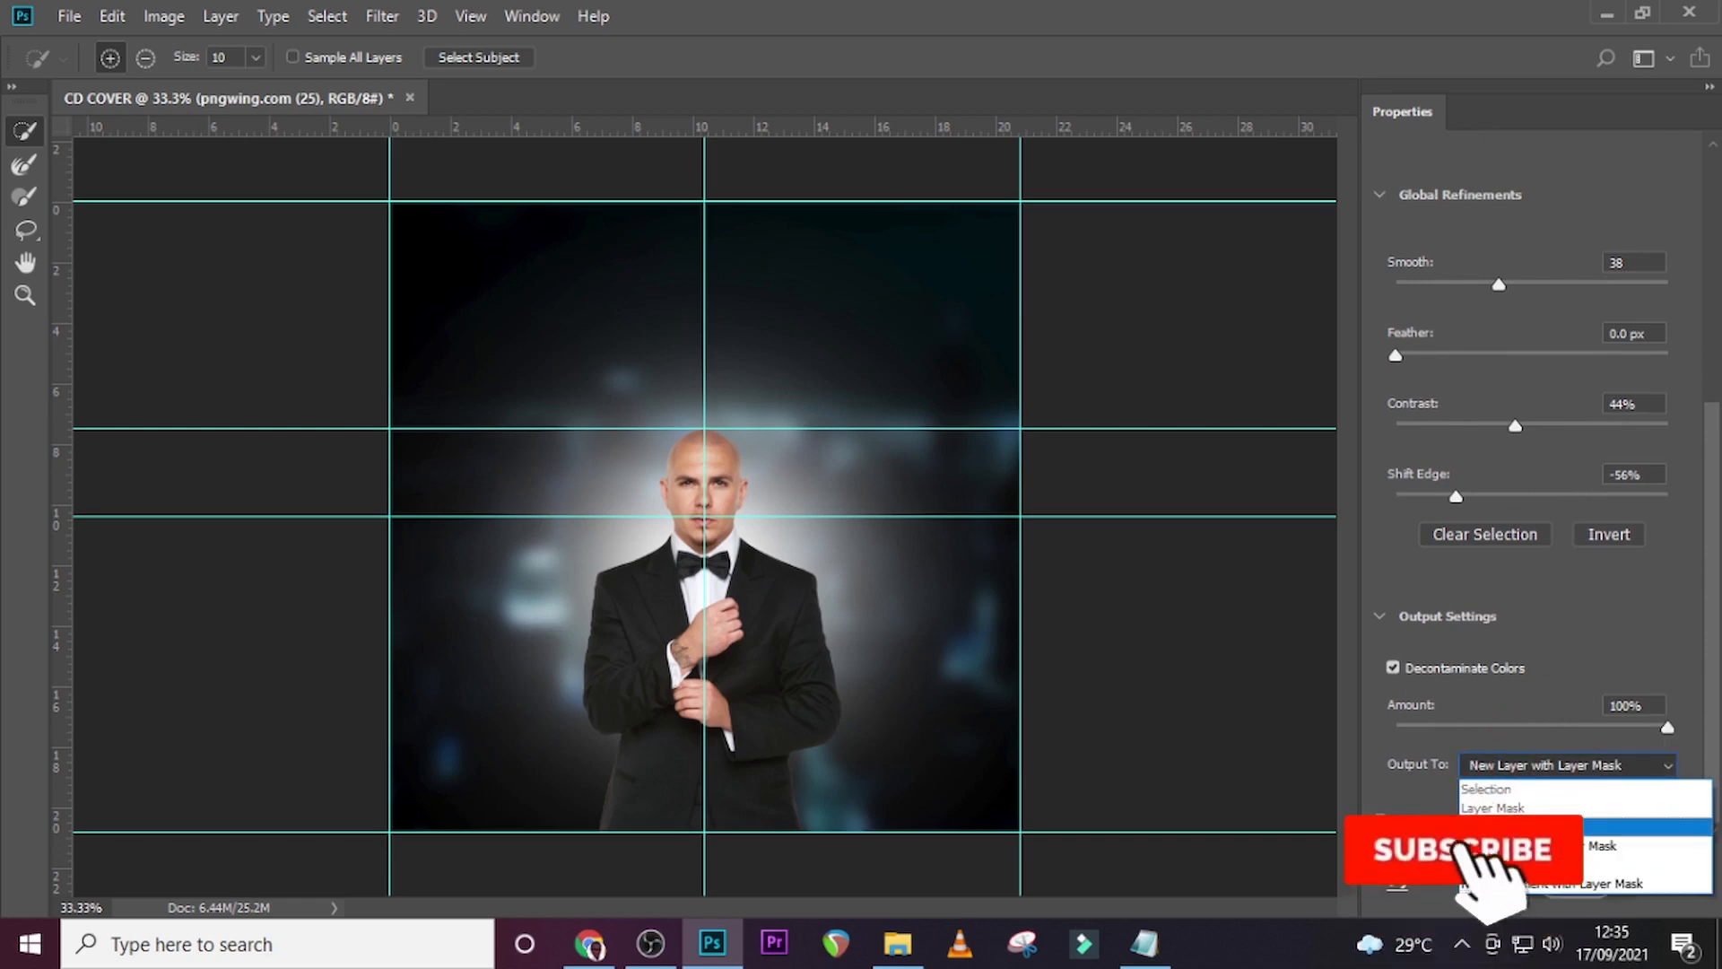
left_click(1508, 848)
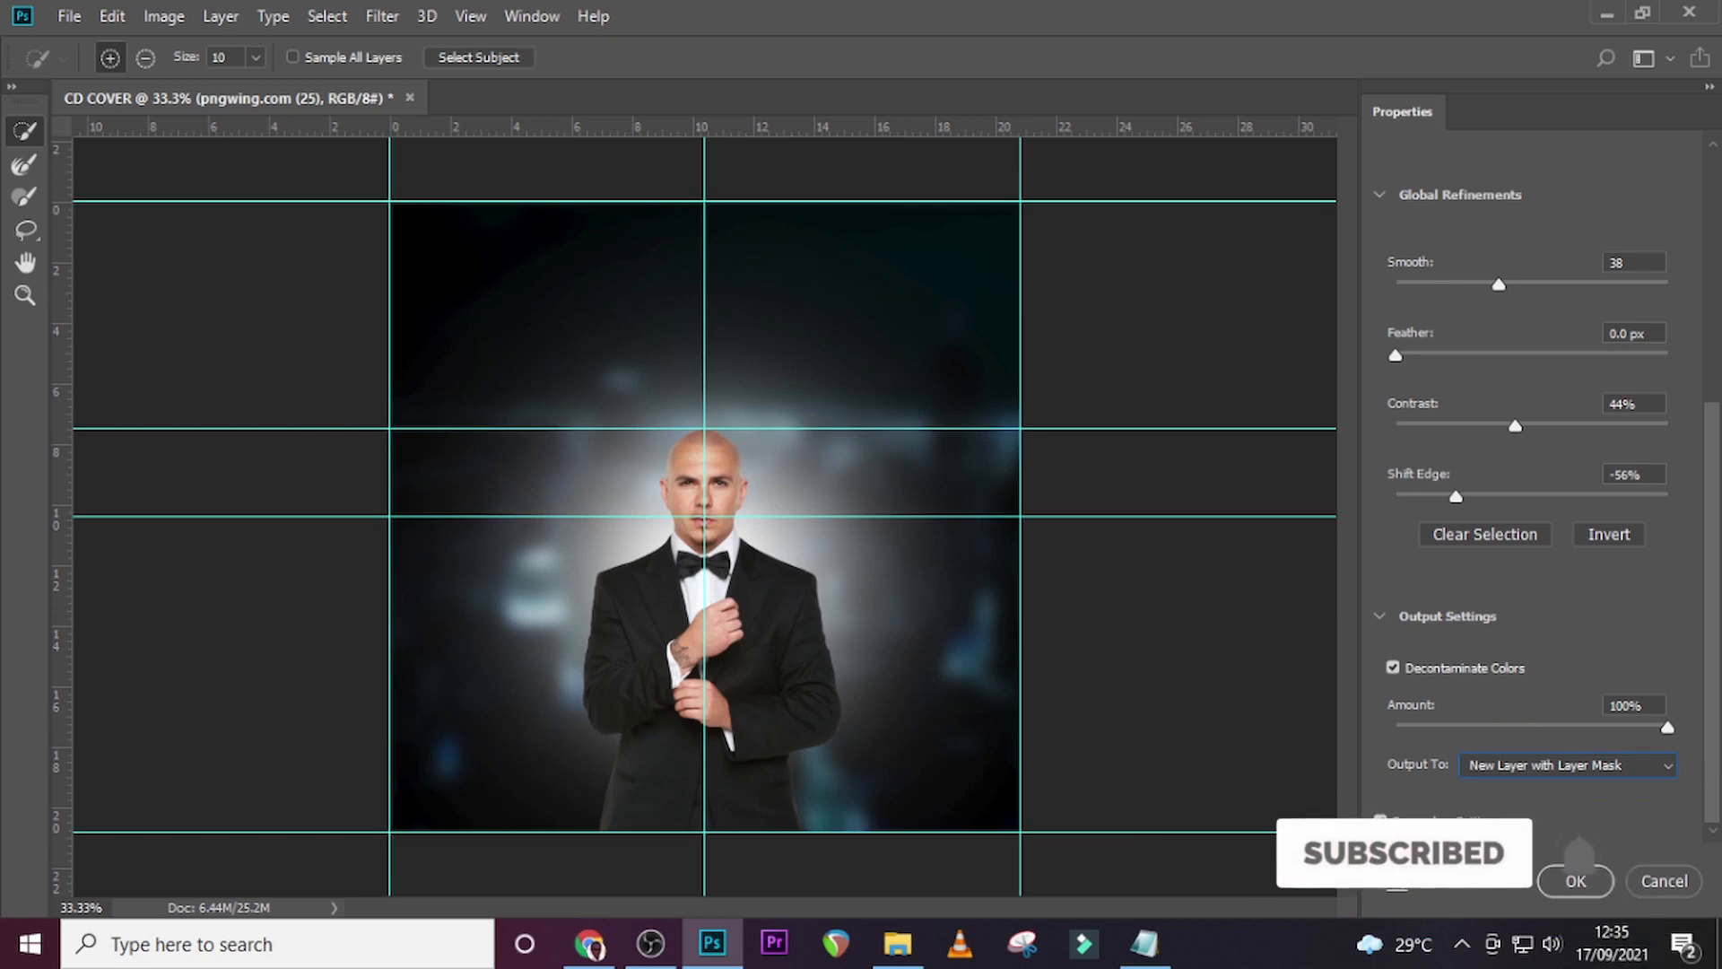
left_click(1383, 821)
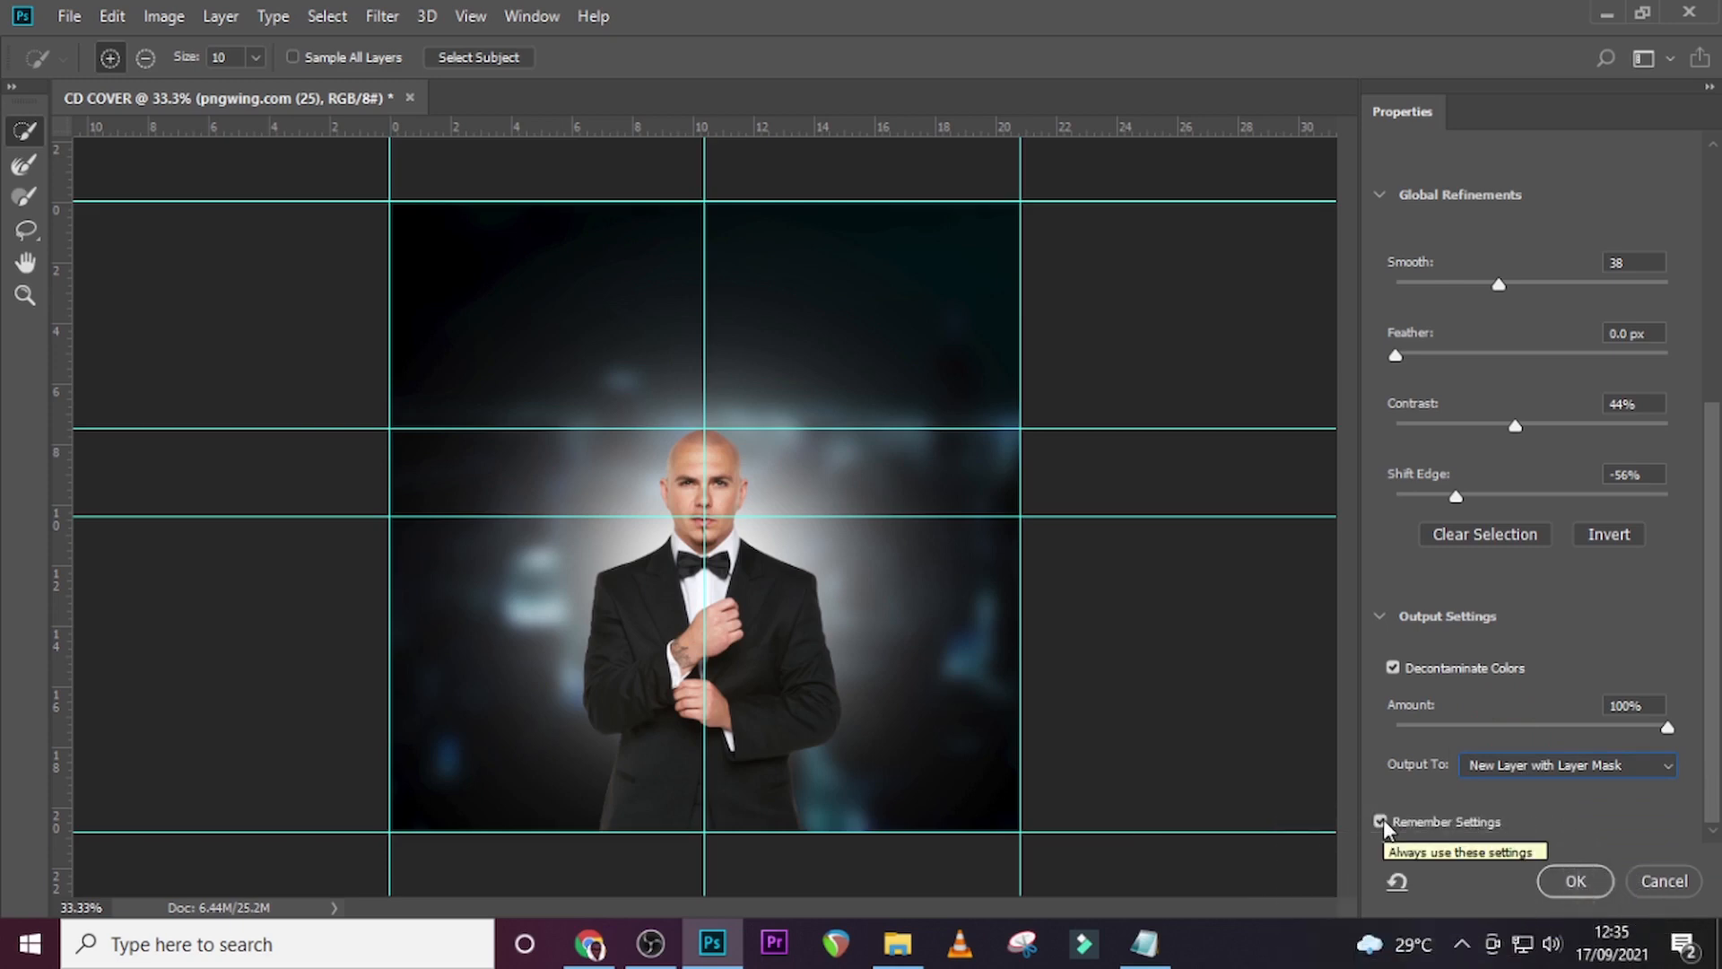
left_click(1576, 880)
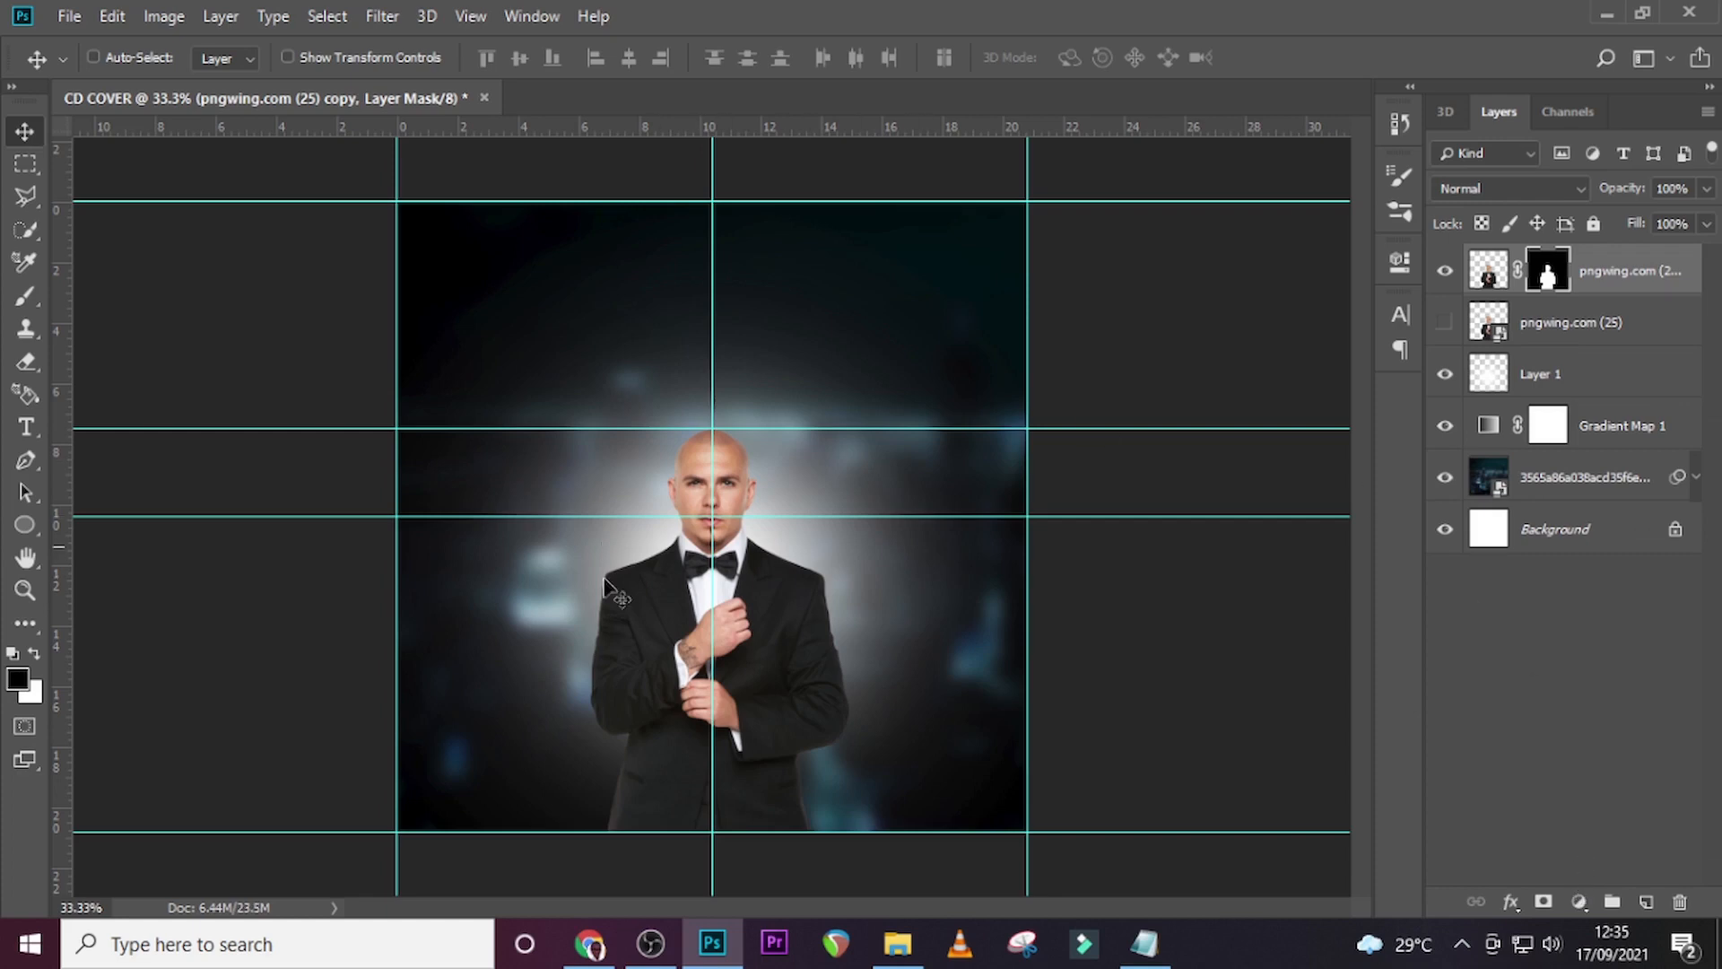
left_click(1551, 327)
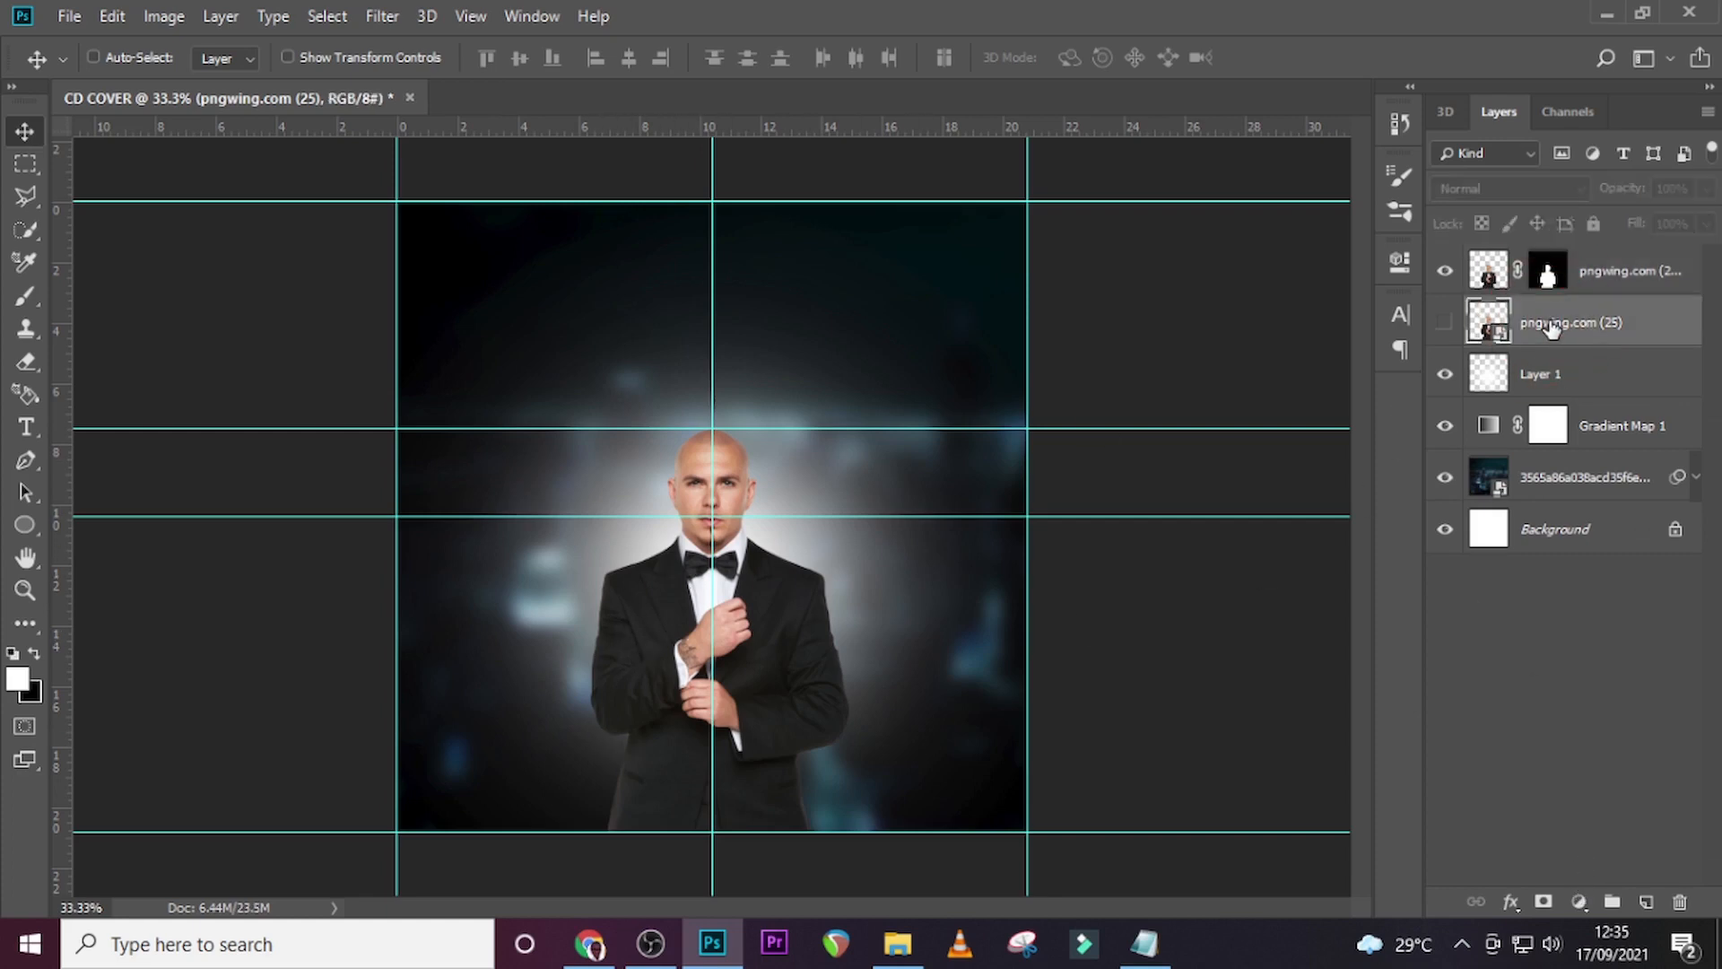
key("Delete")
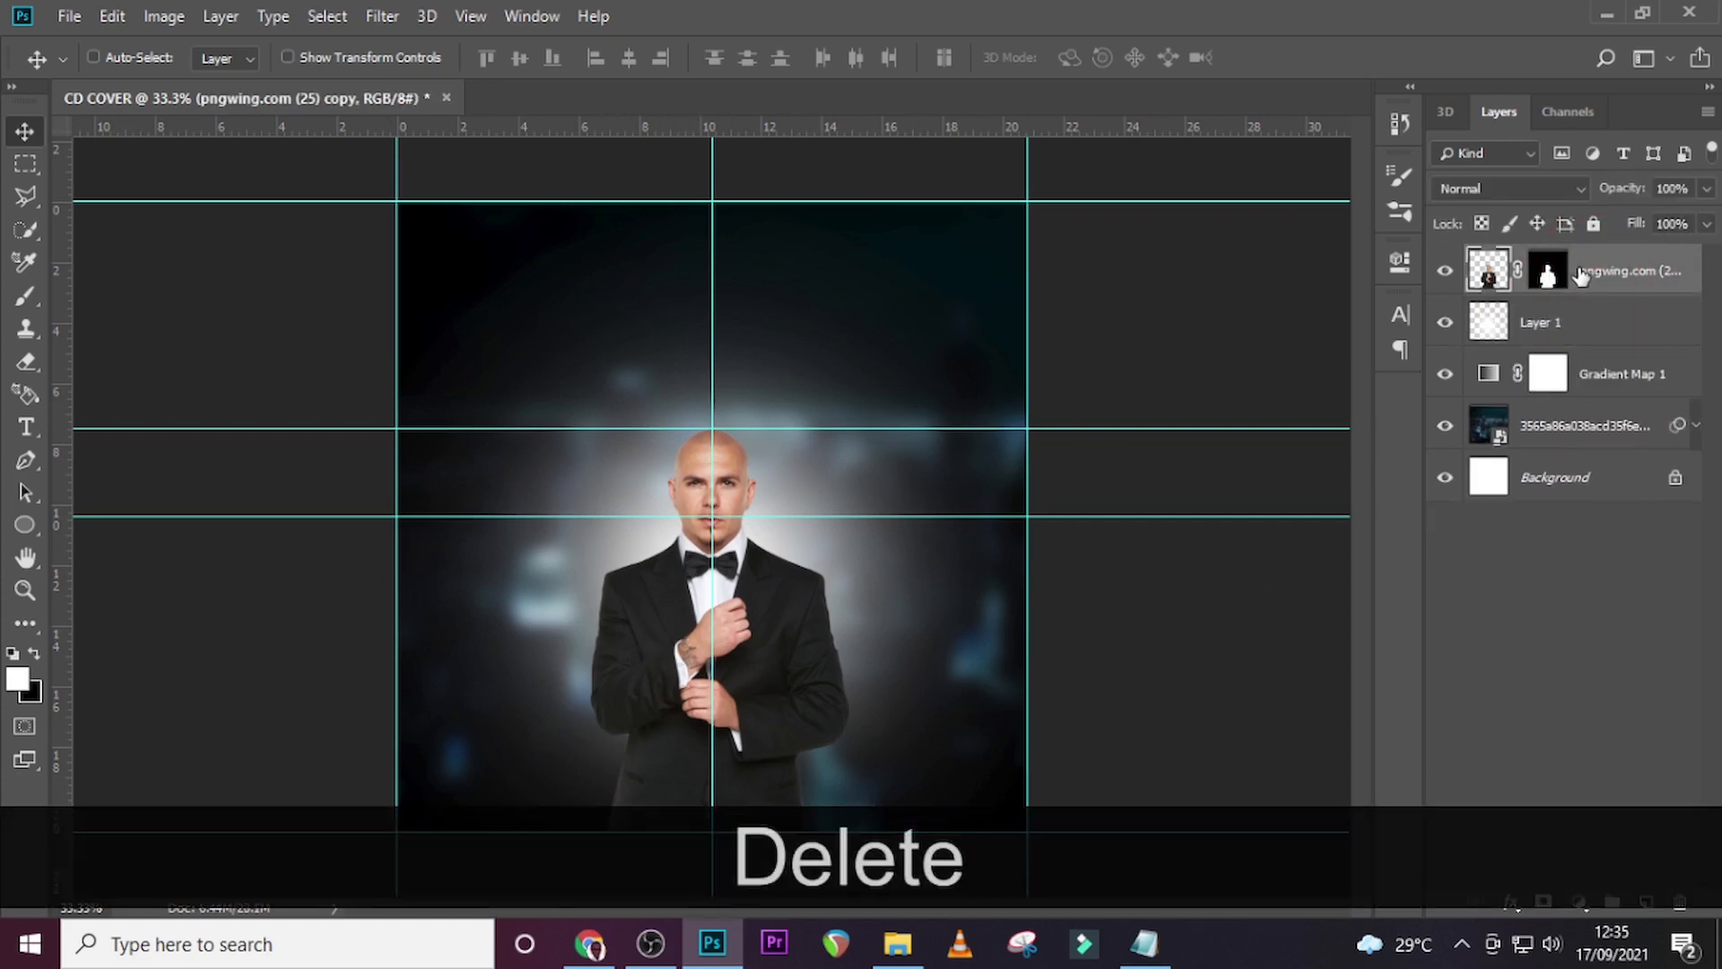
Add a Levels adjustment clipped to the suited man's layer, set the shadow input level to 18, and compare the image without it.
left_click(1579, 901)
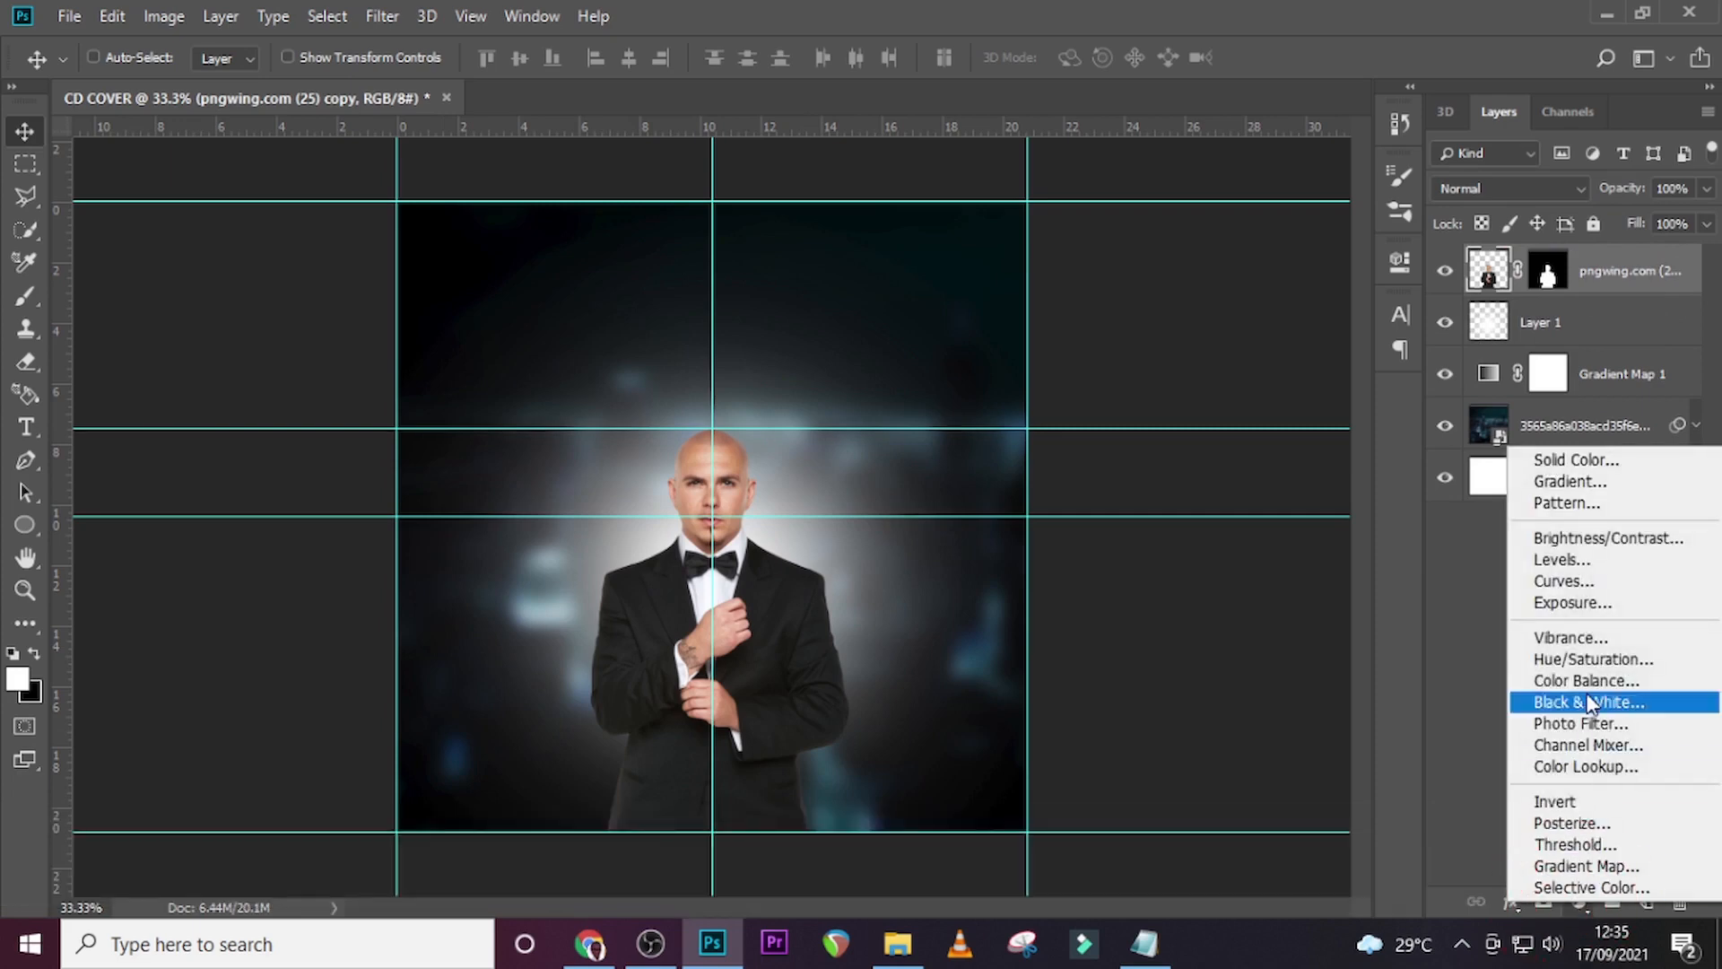
left_click(1566, 562)
left_click(1182, 680)
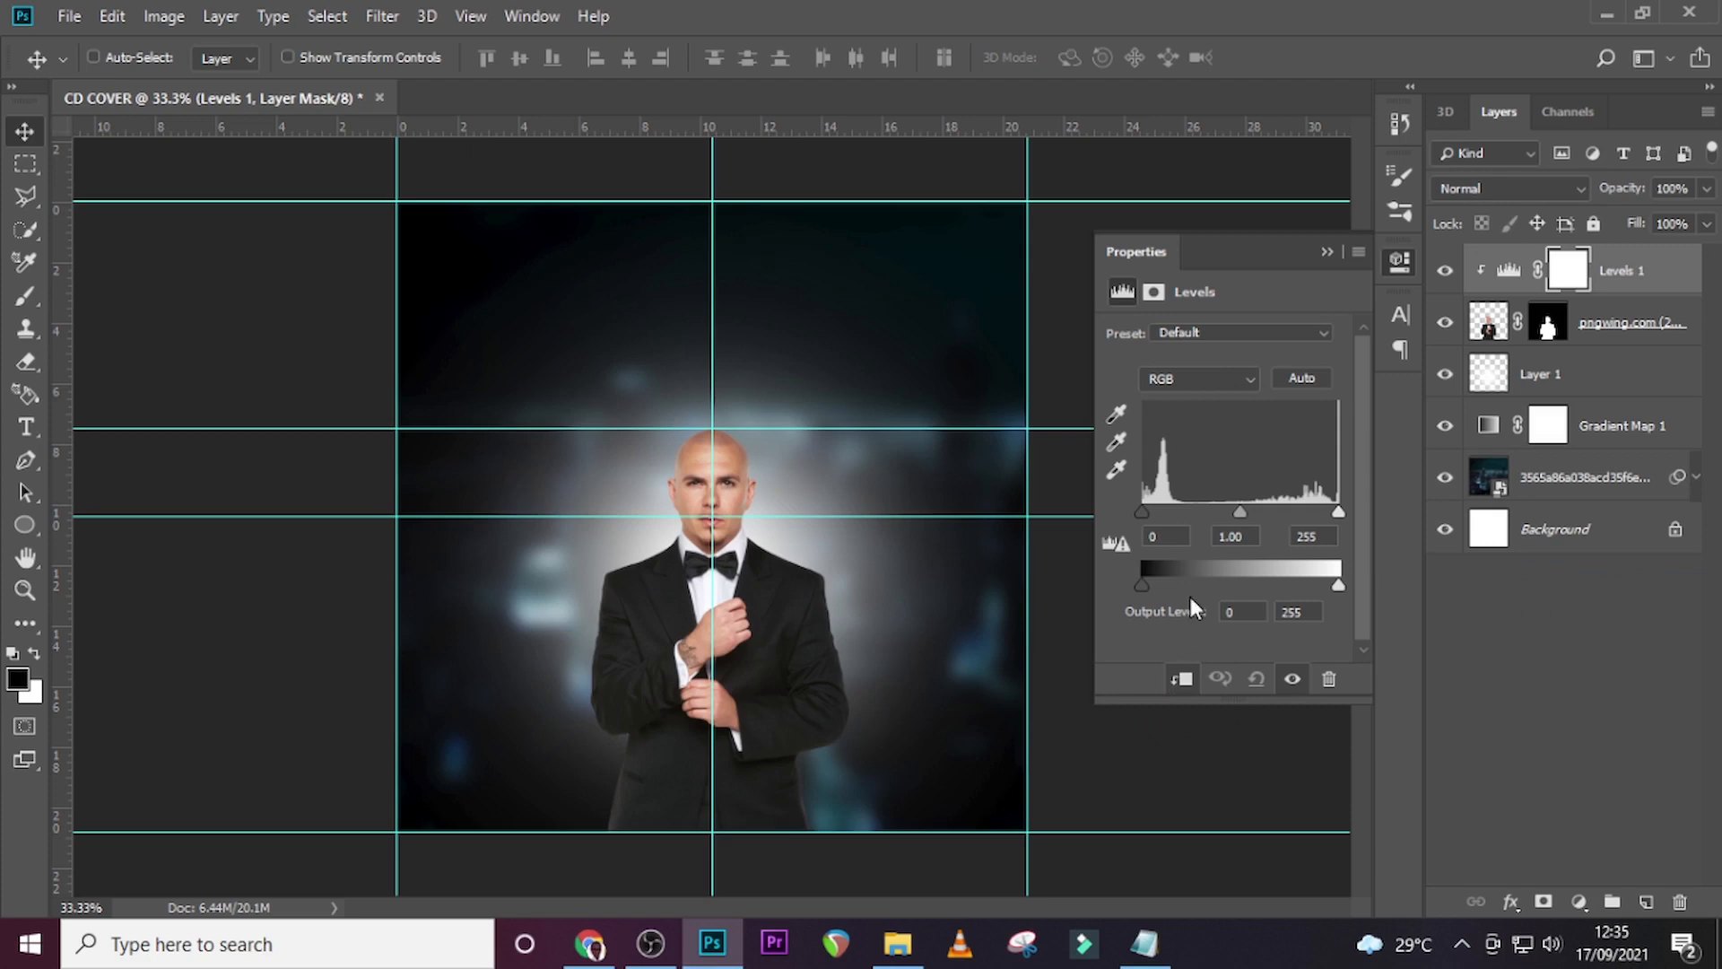
left_click(1148, 537)
type("18")
key("Return")
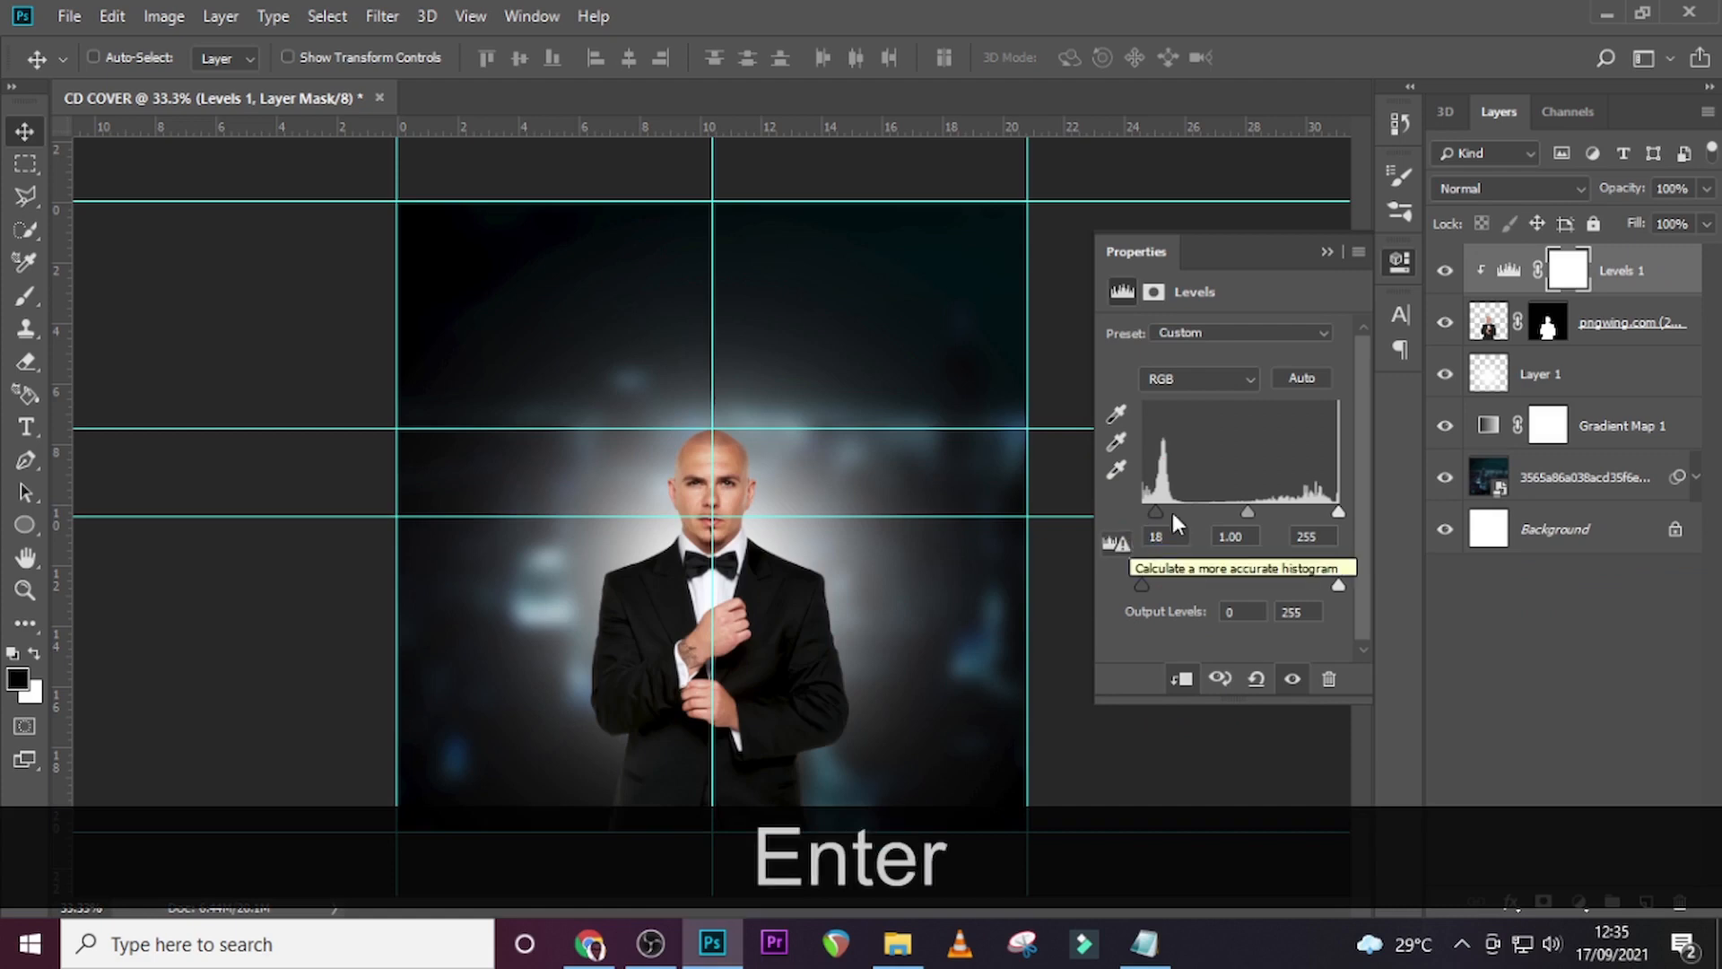
left_click(1443, 270)
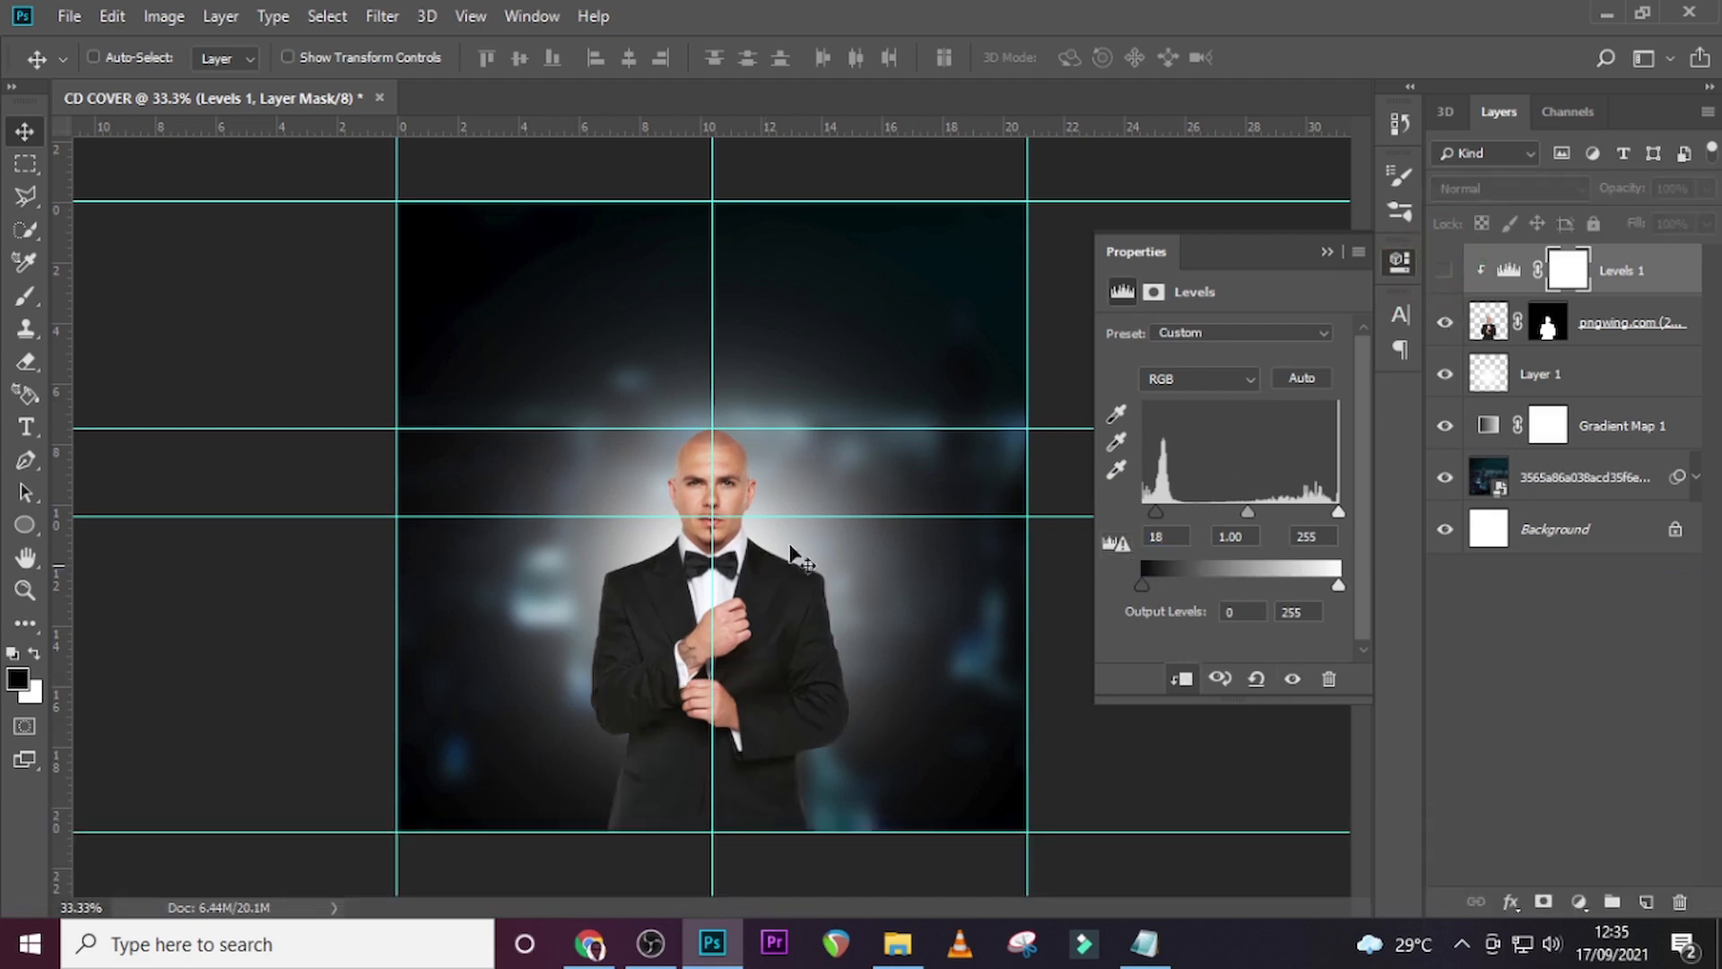
left_click(1445, 270)
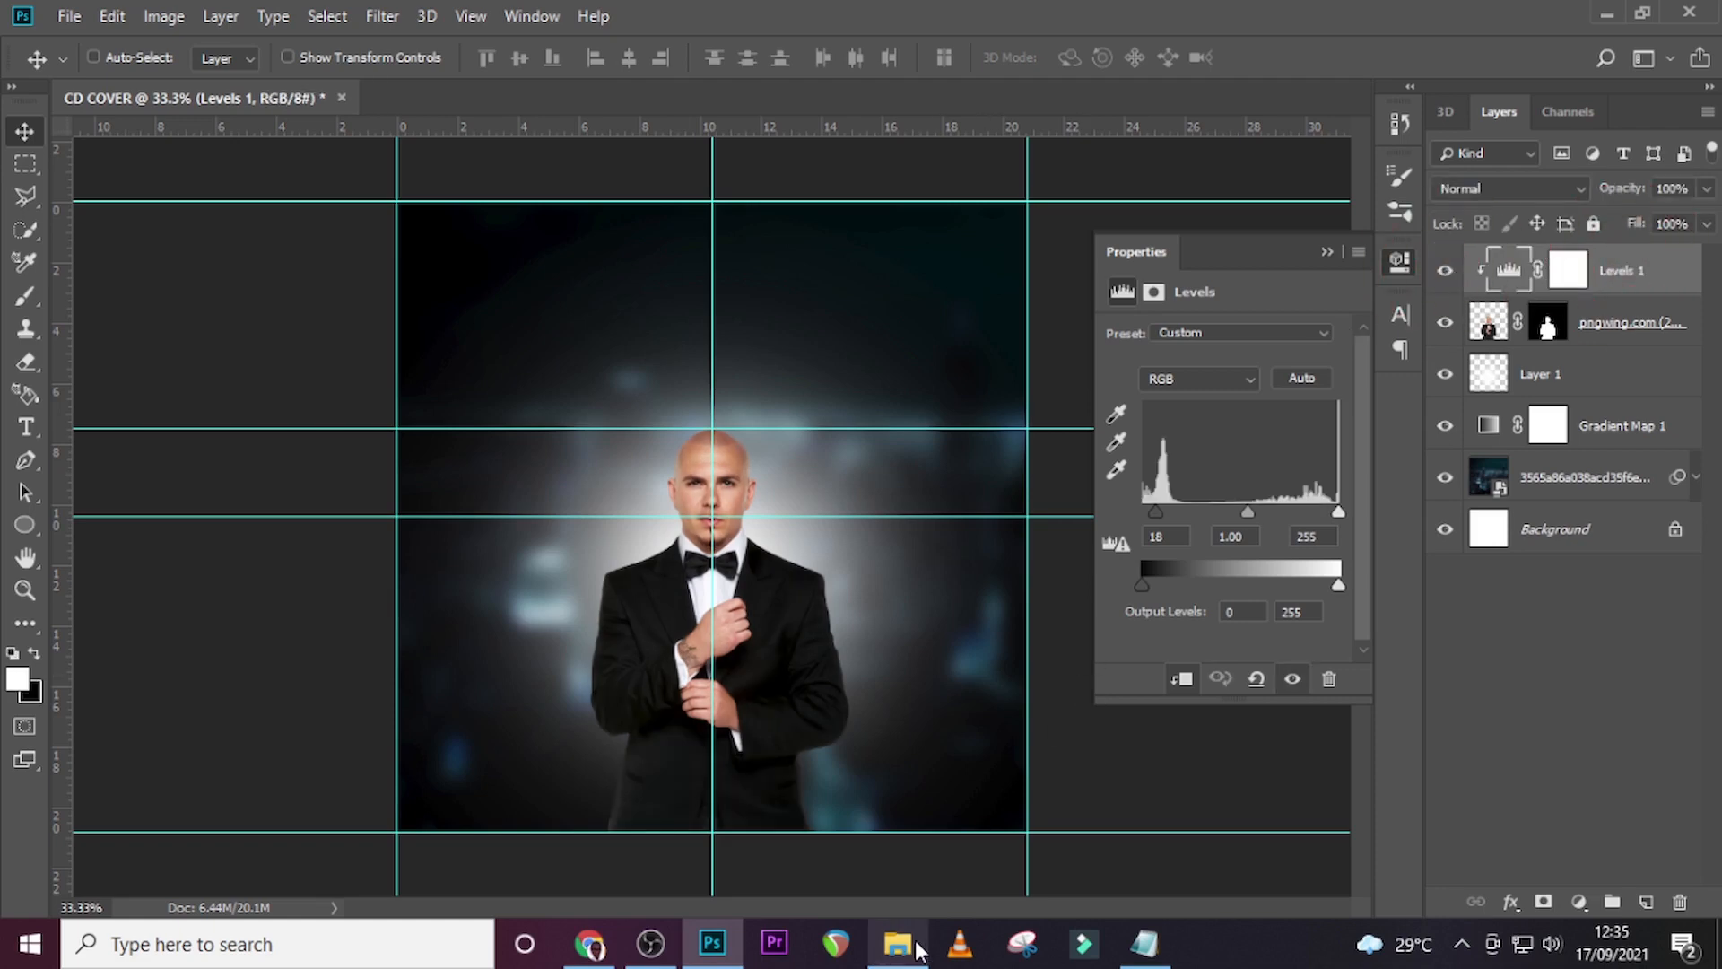
Place the NicePng rapper image right of centre at about 161%, head at the 7.5 in guide, stack it below the suited man and nudge it left.
left_click(913, 943)
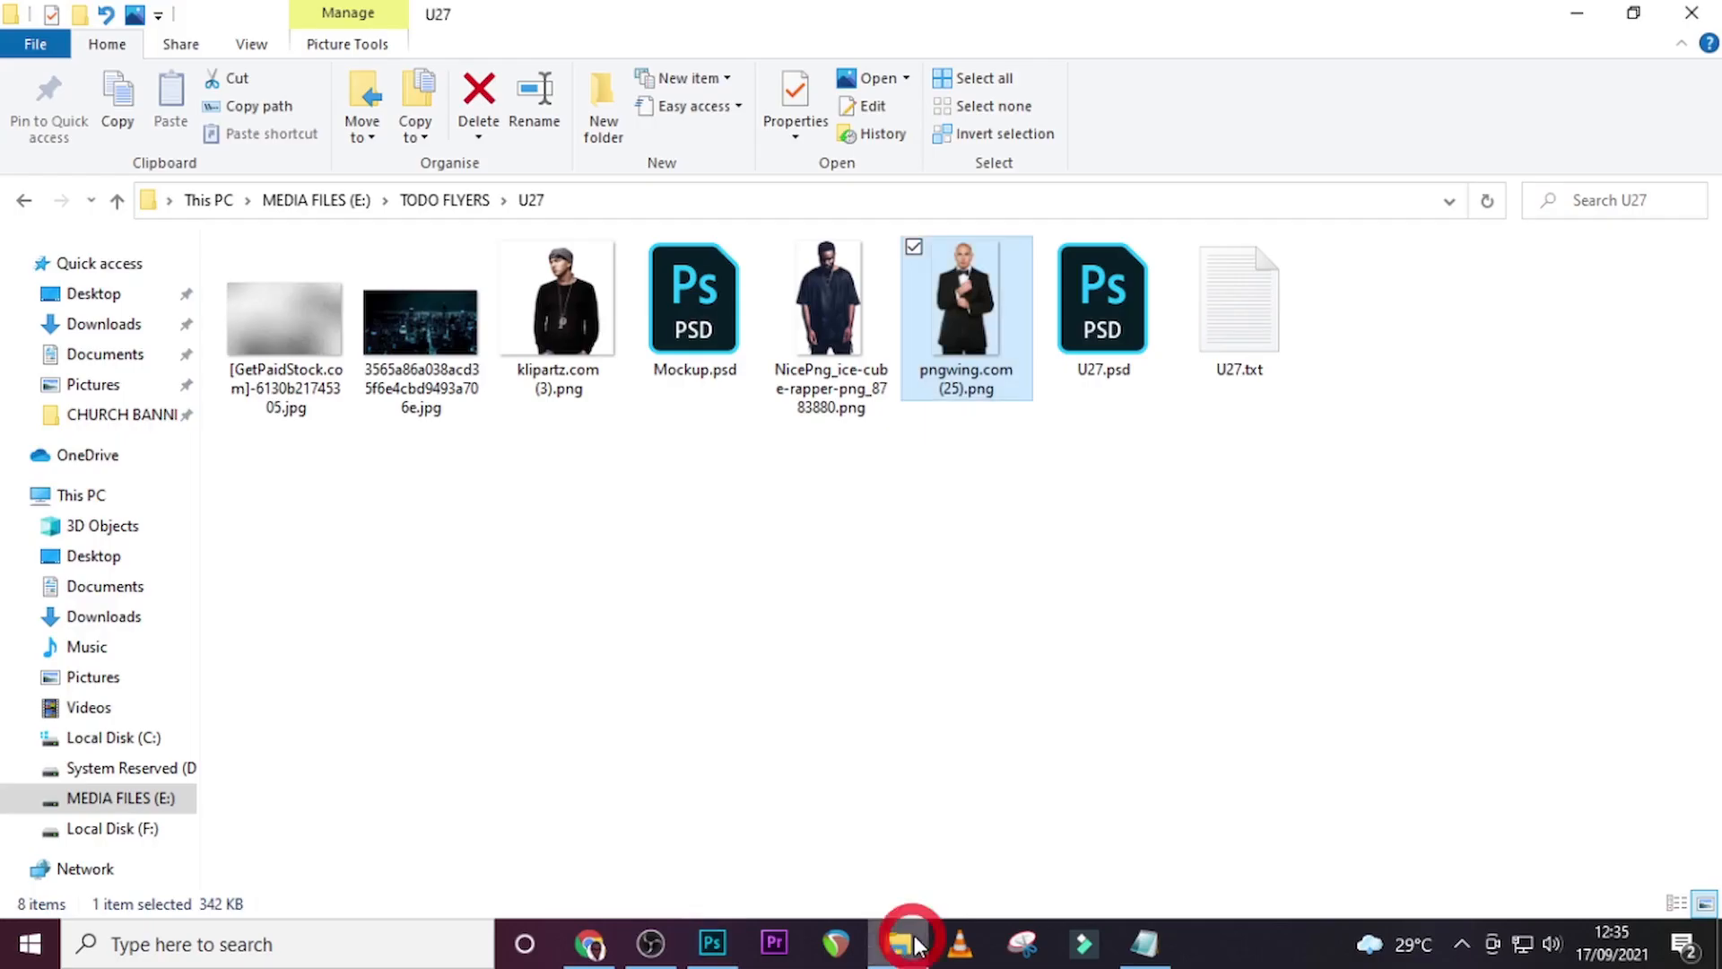
left_click(831, 325)
left_click_drag(831, 305, 799, 750)
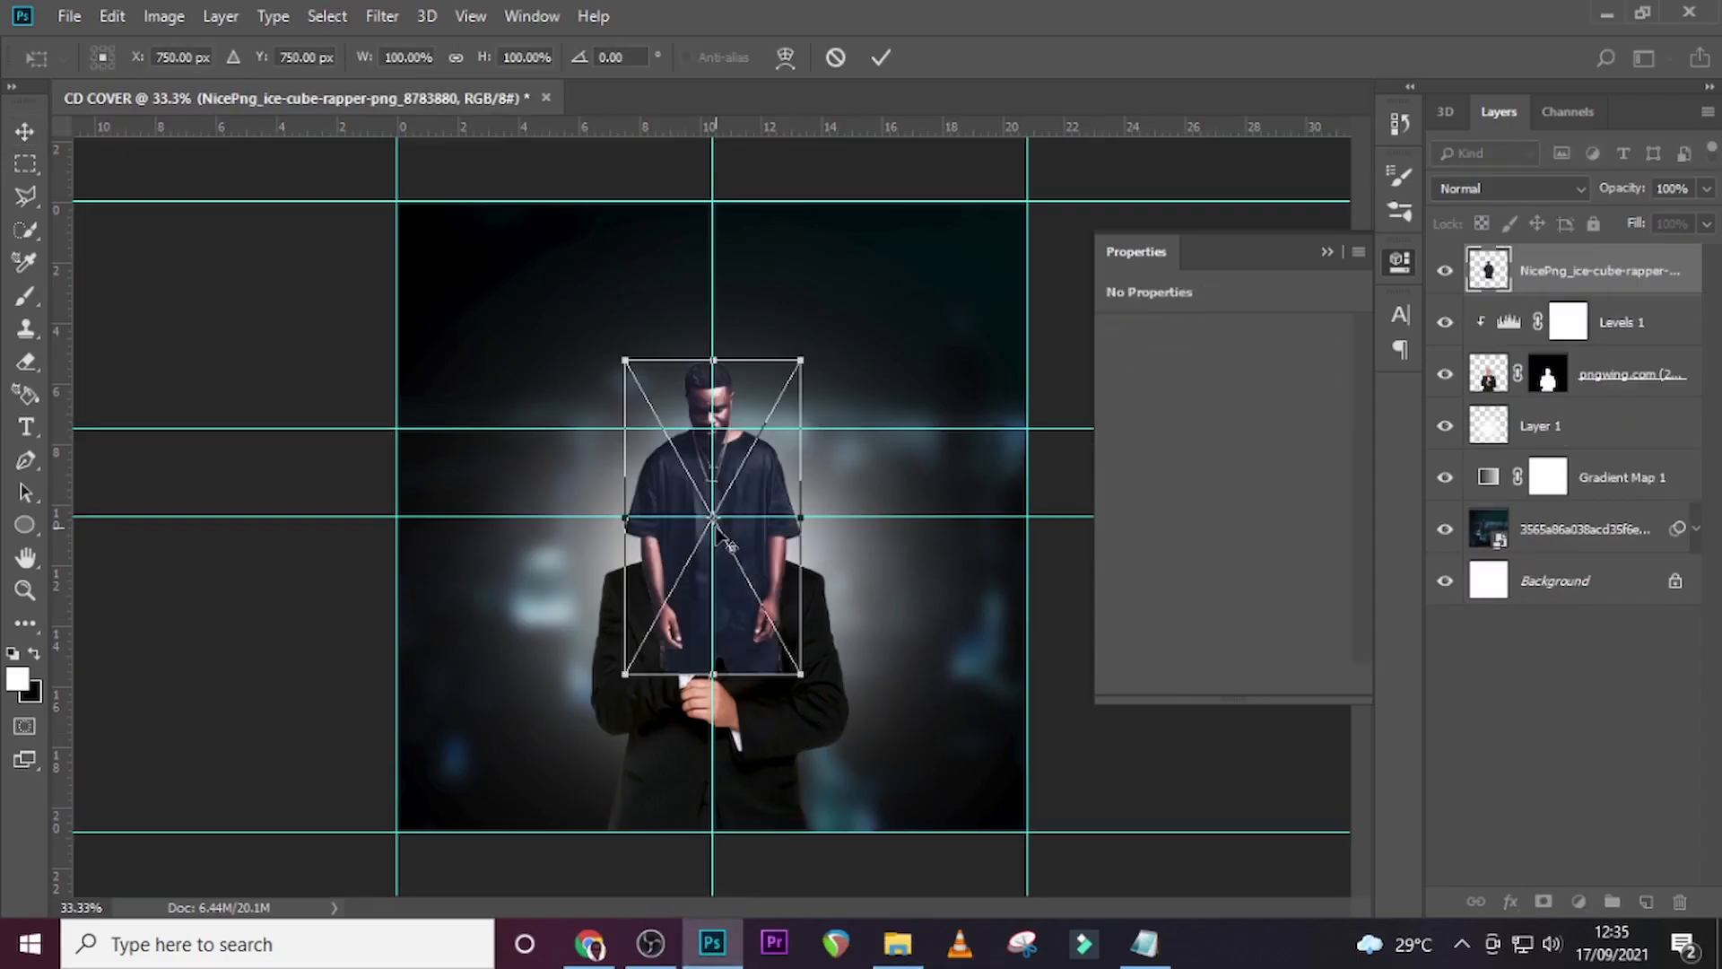
left_click_drag(717, 528, 832, 649)
left_click_drag(915, 481, 1000, 401)
left_click_drag(833, 483, 836, 543)
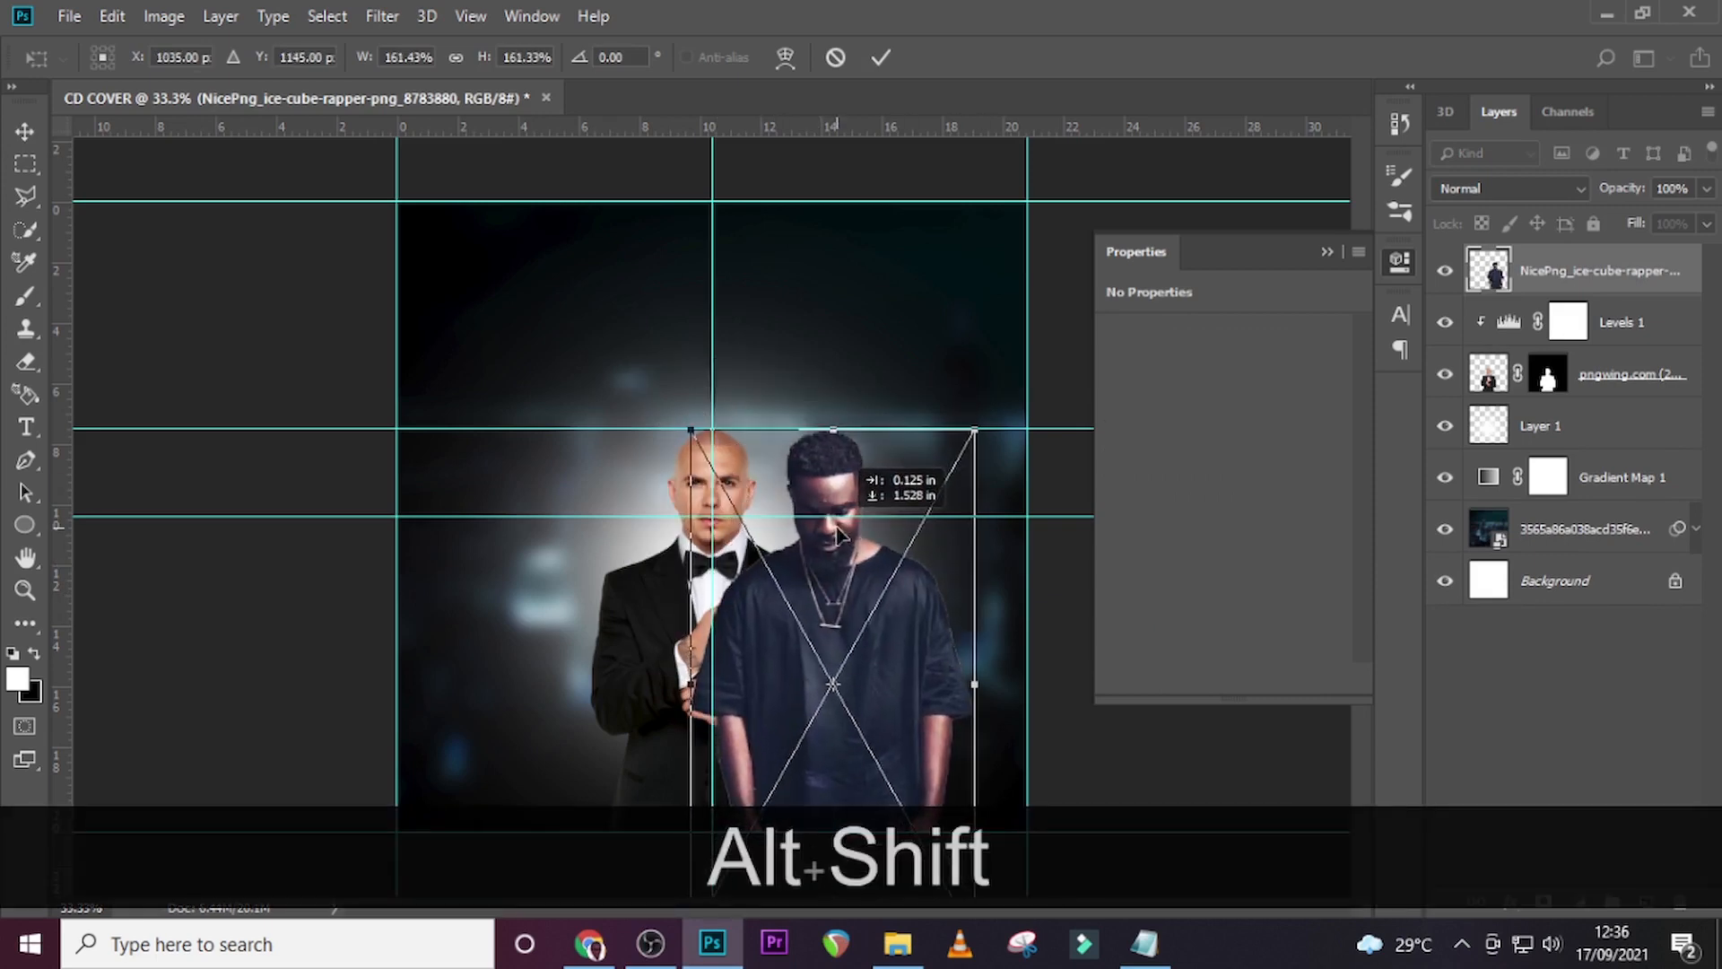
key("Return")
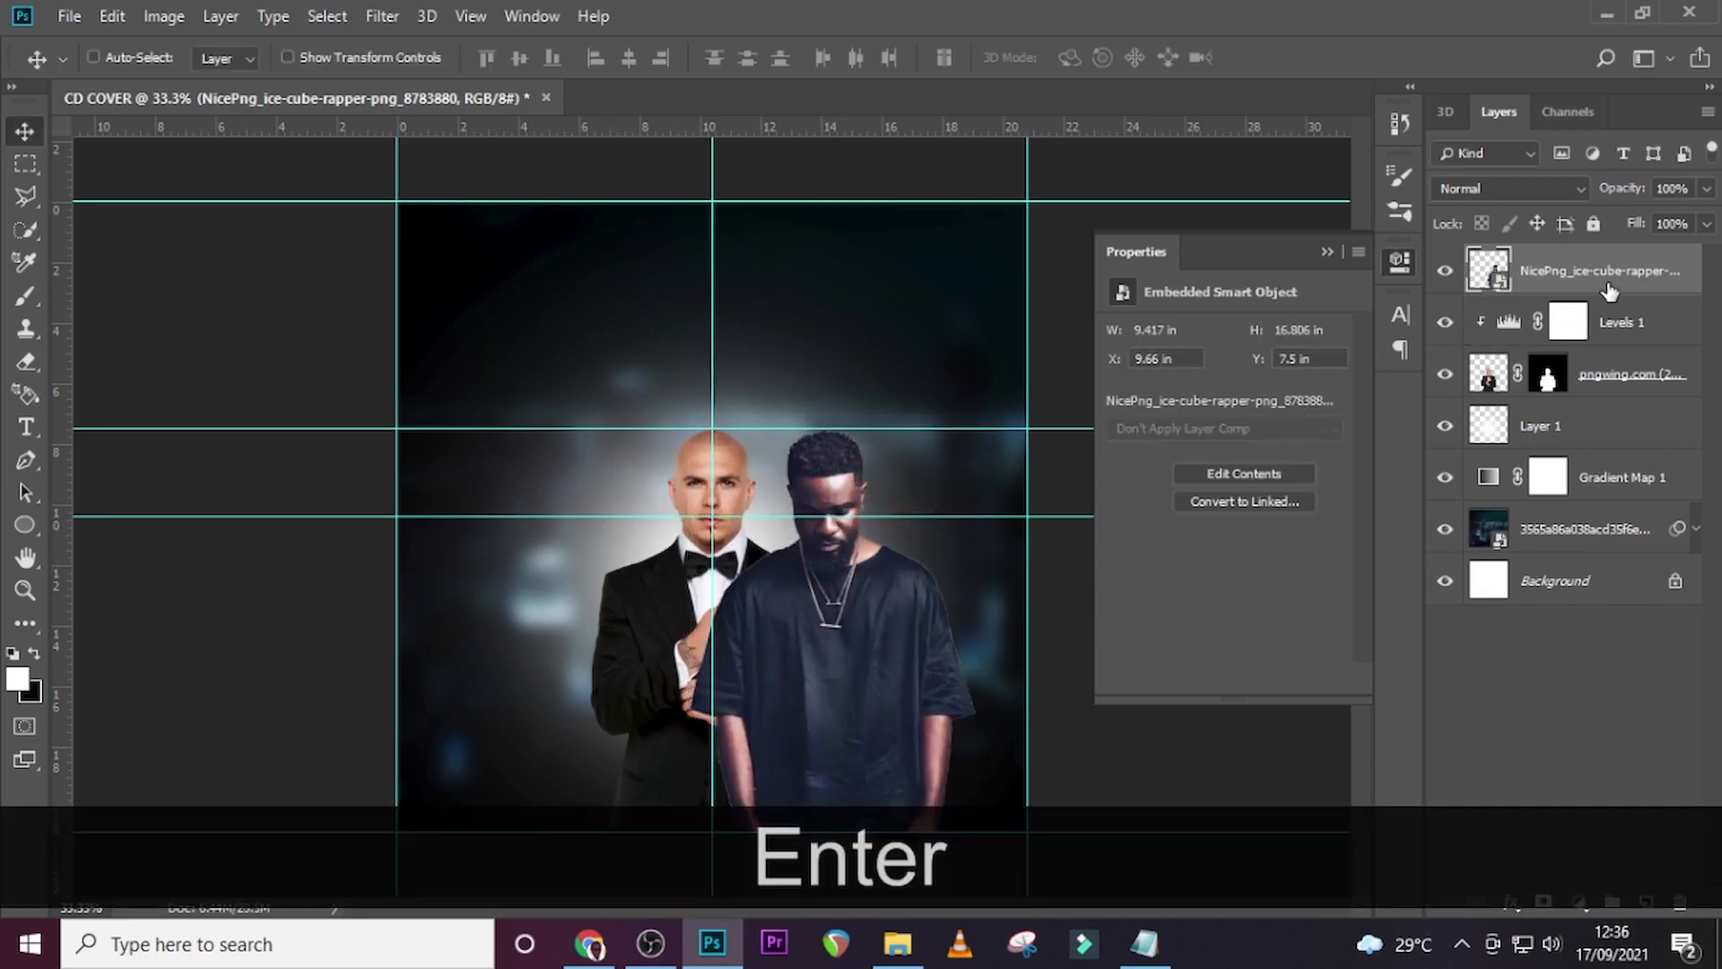
left_click_drag(1606, 287, 1590, 421)
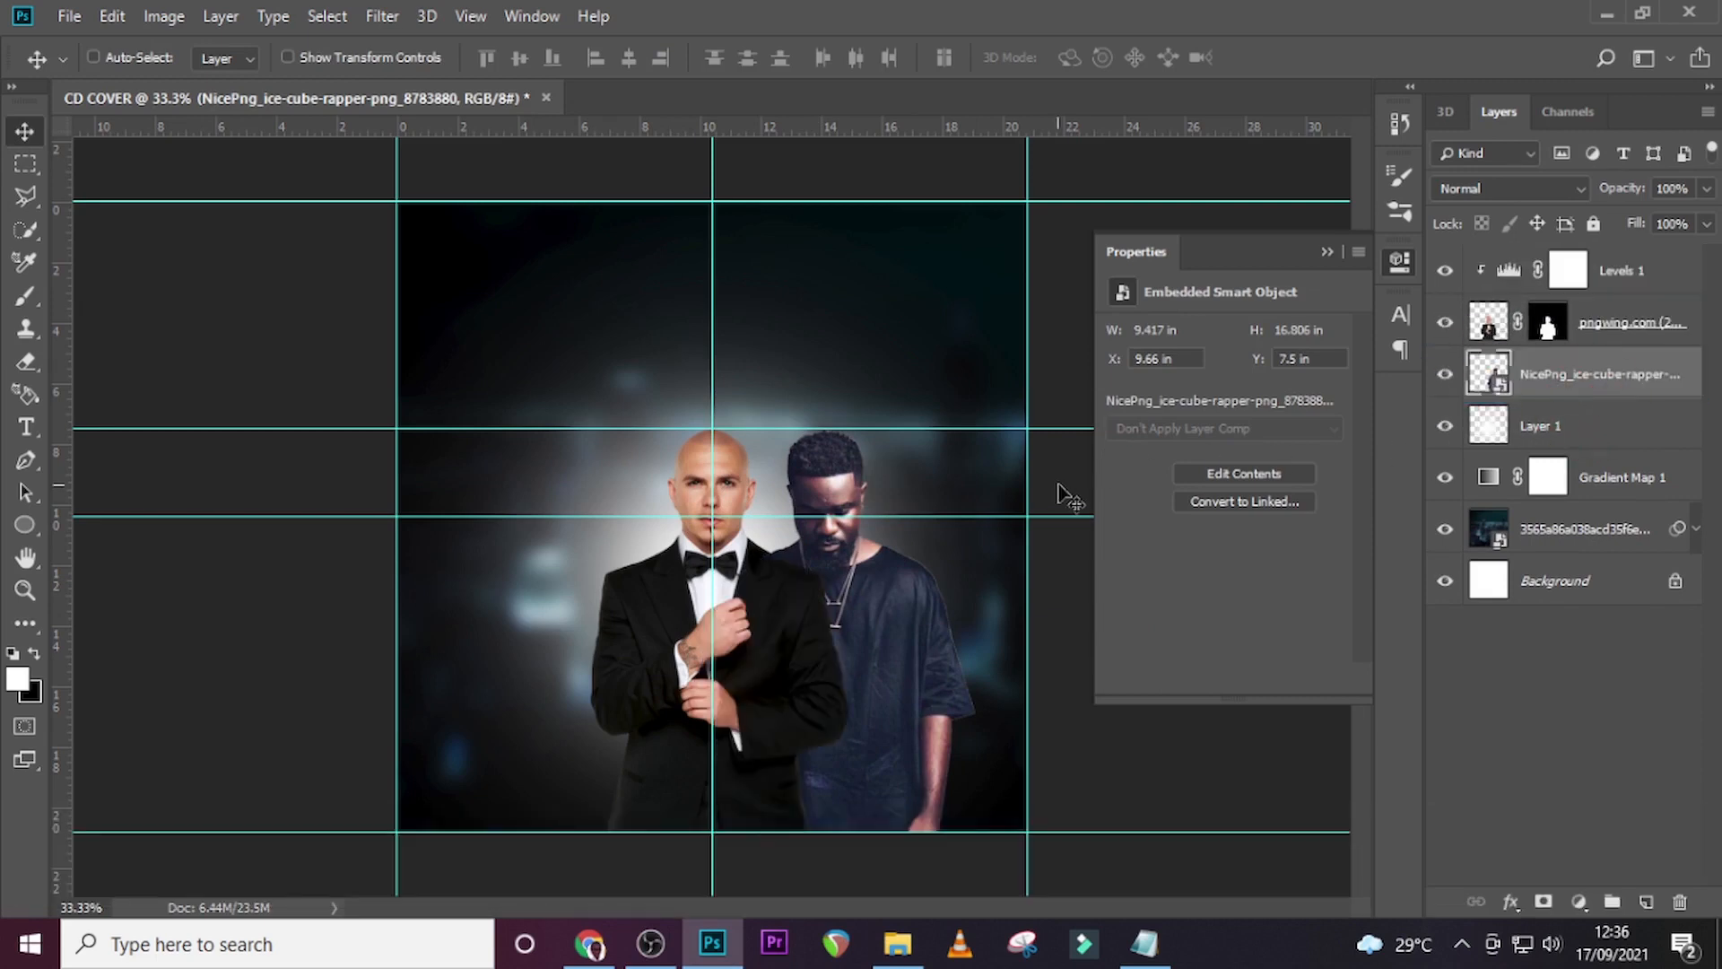
key("Left")
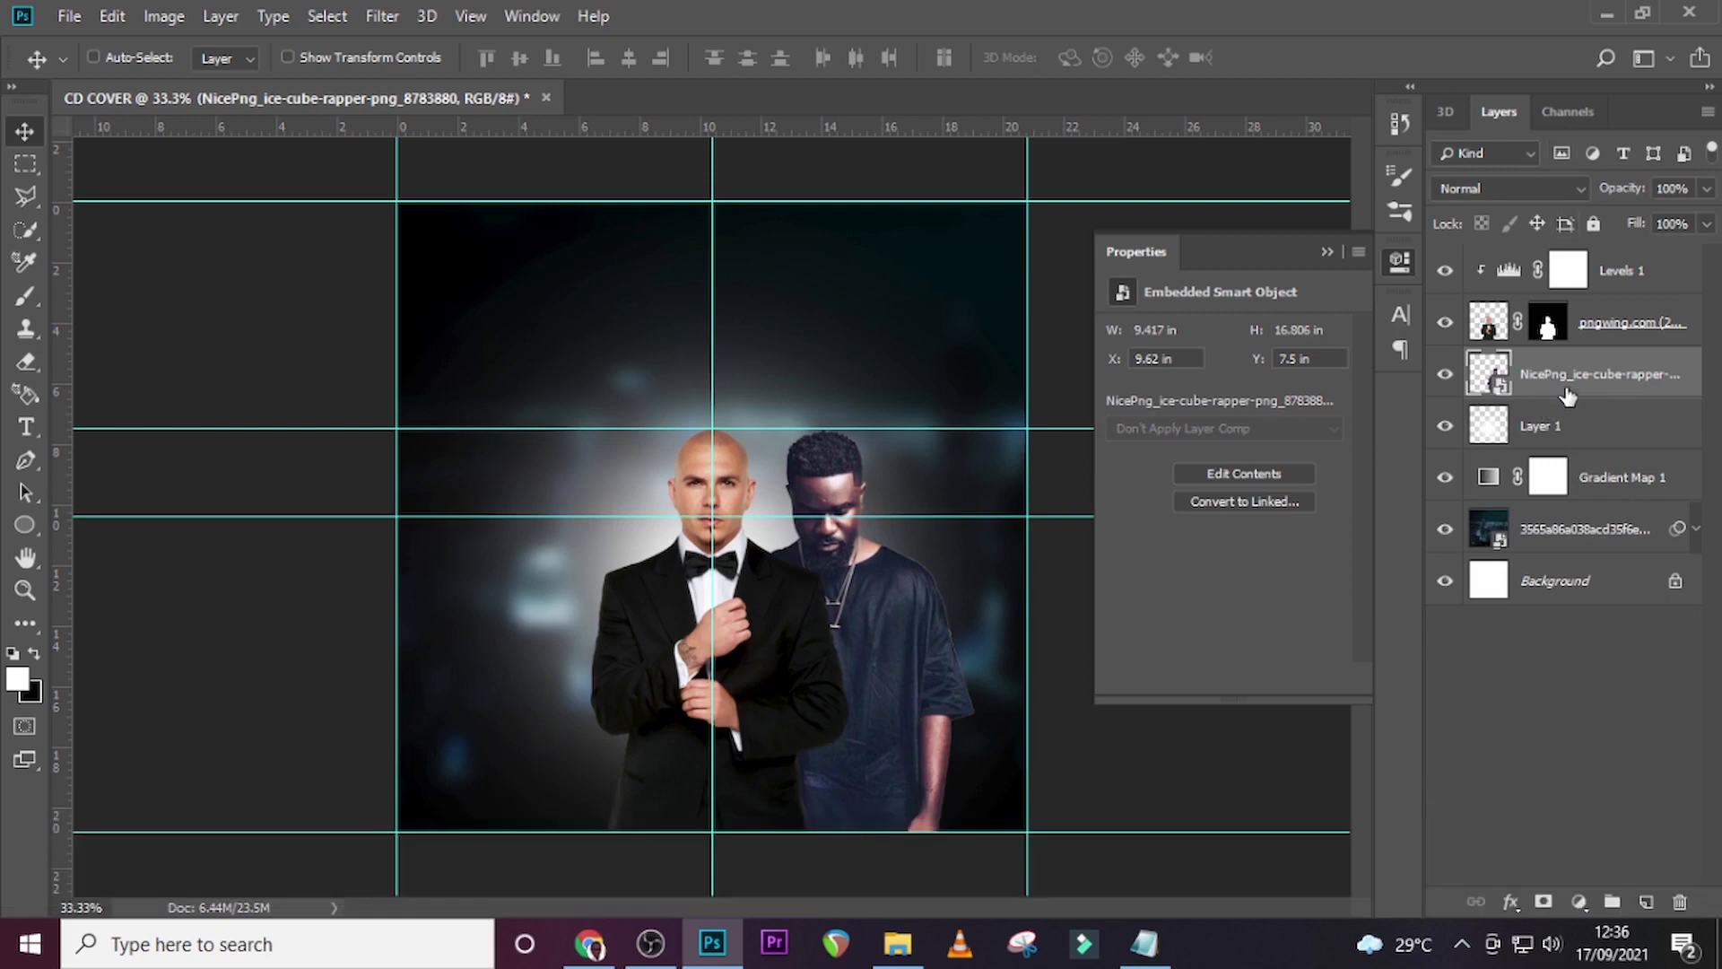
Add a Levels adjustment clipped to the rapper's layer, set the shadow input level to 20, and compare the image without it.
left_click(1575, 901)
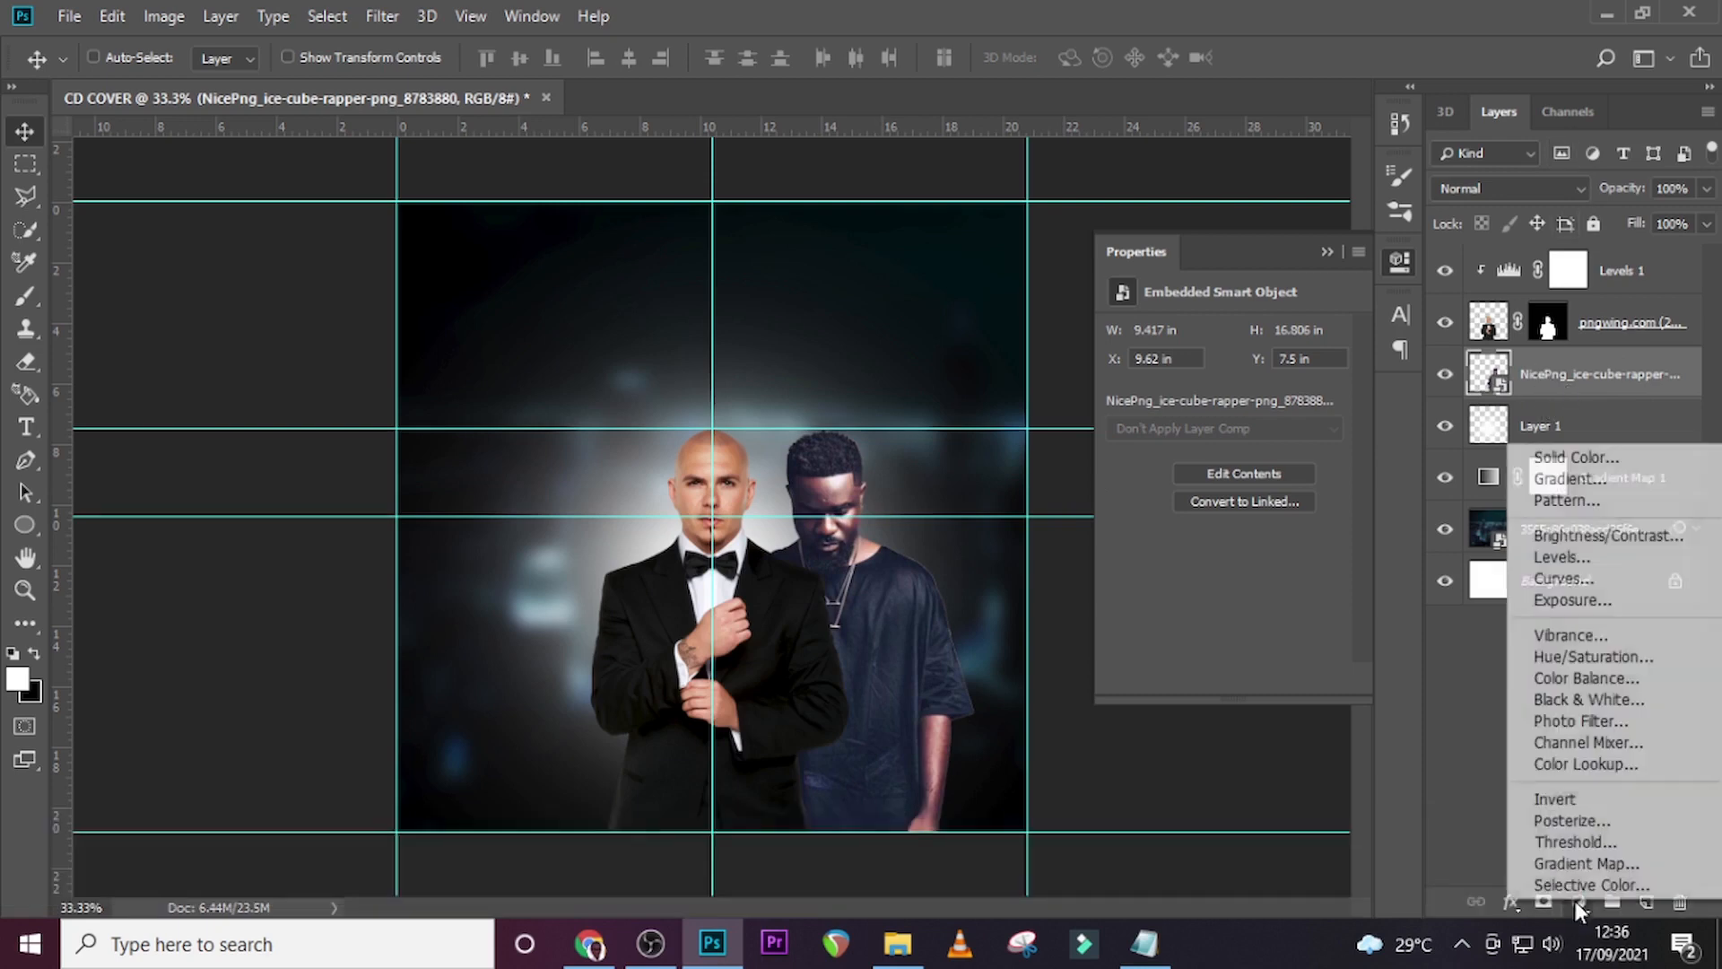
left_click(1557, 449)
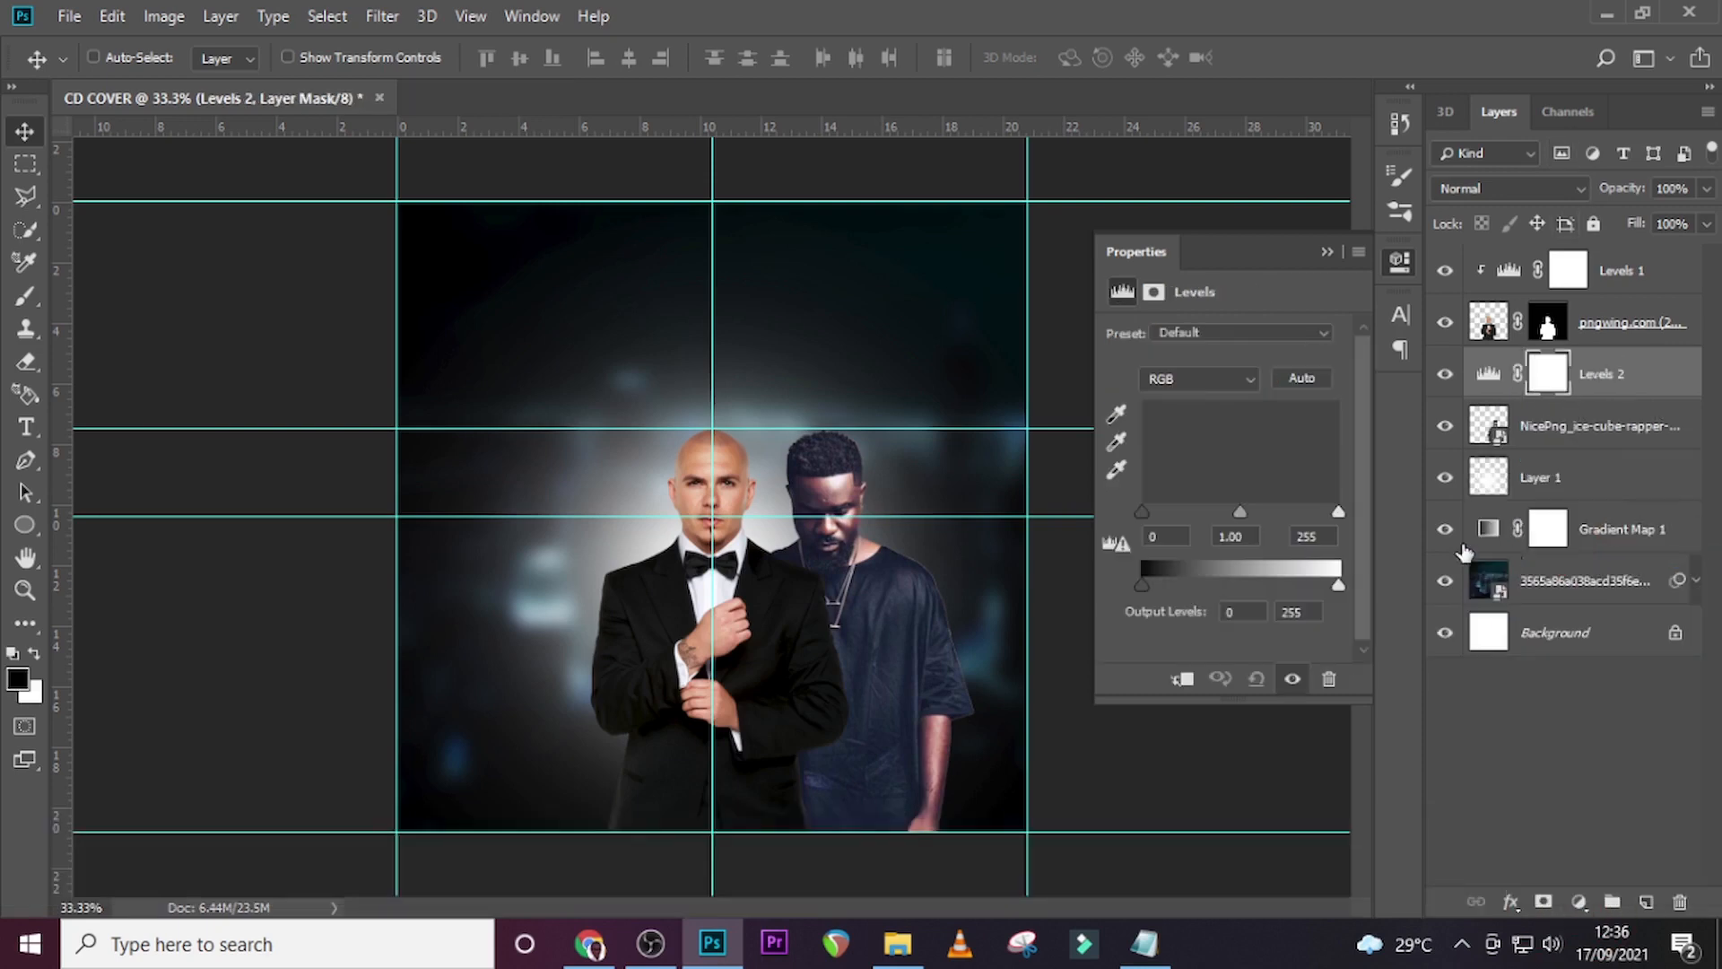
left_click(1182, 679)
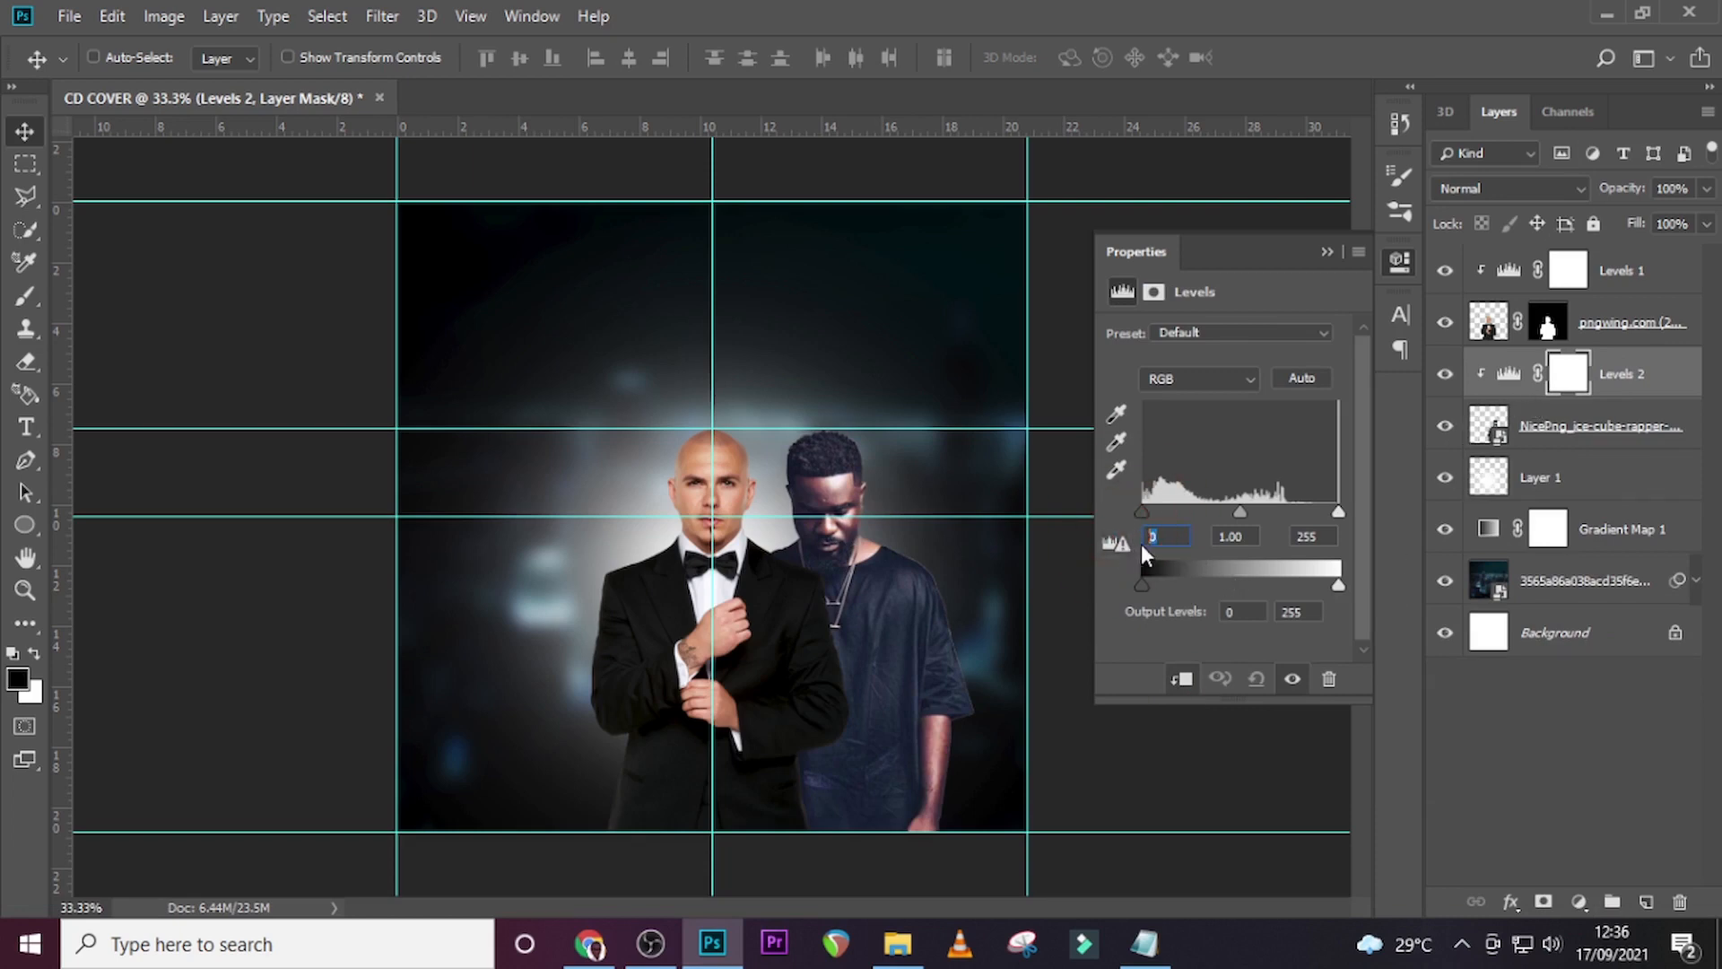
type("20")
key("Return")
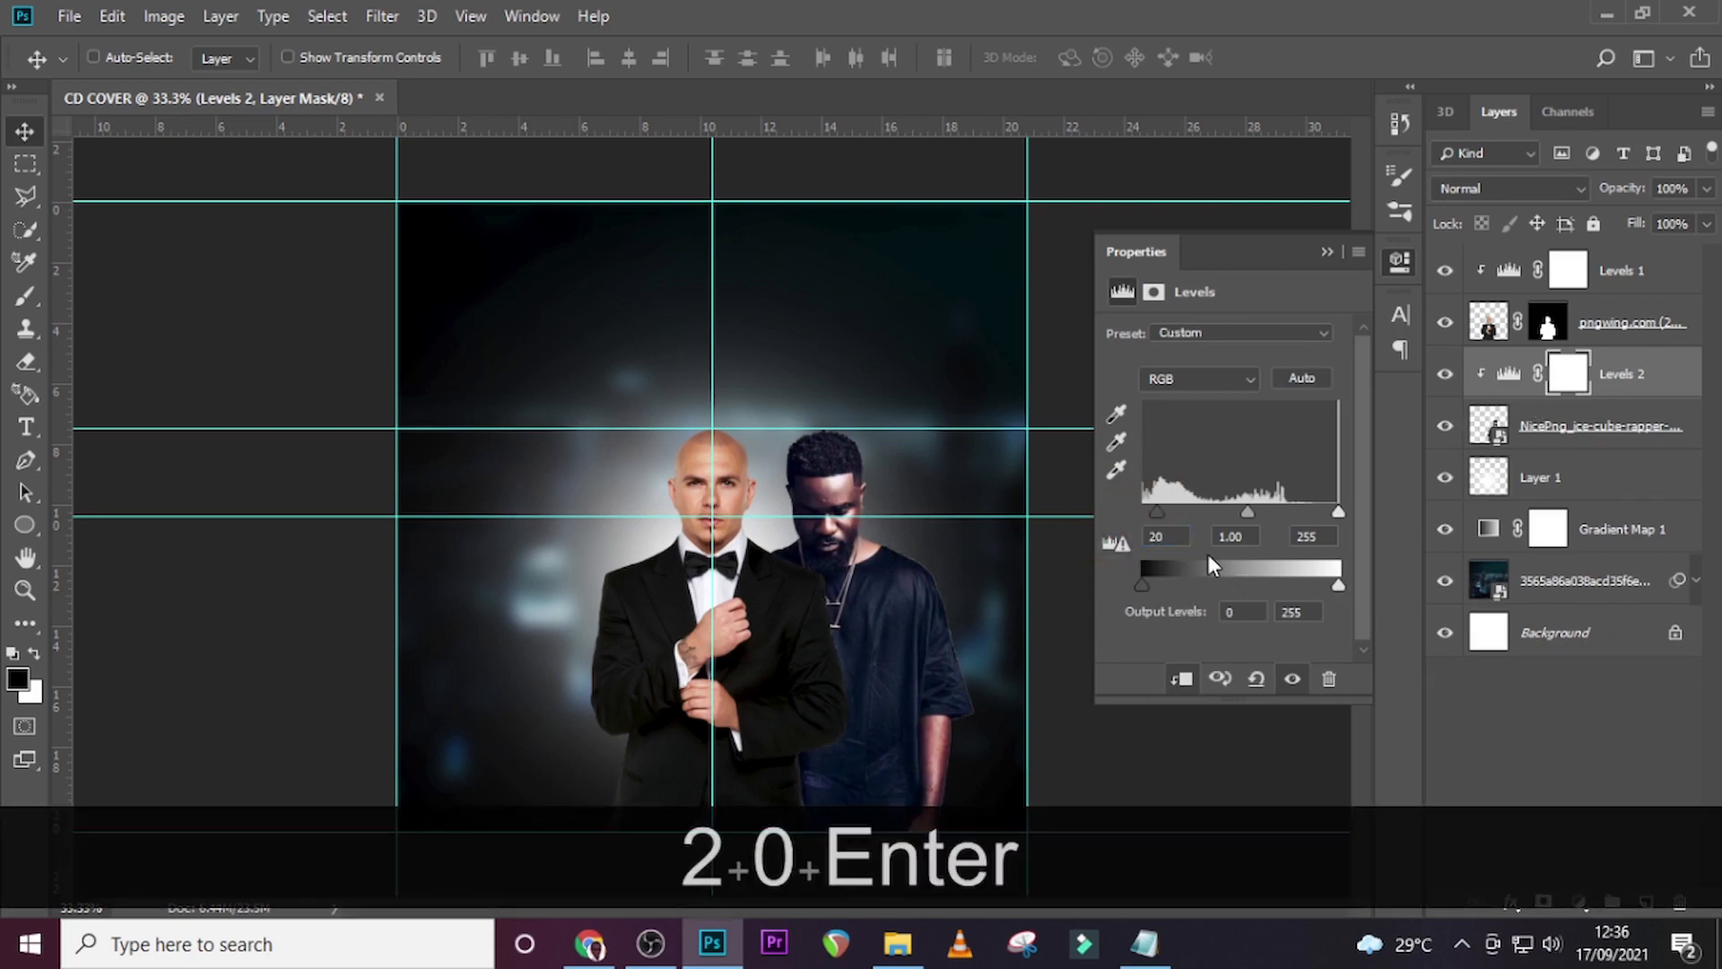
left_click(1319, 251)
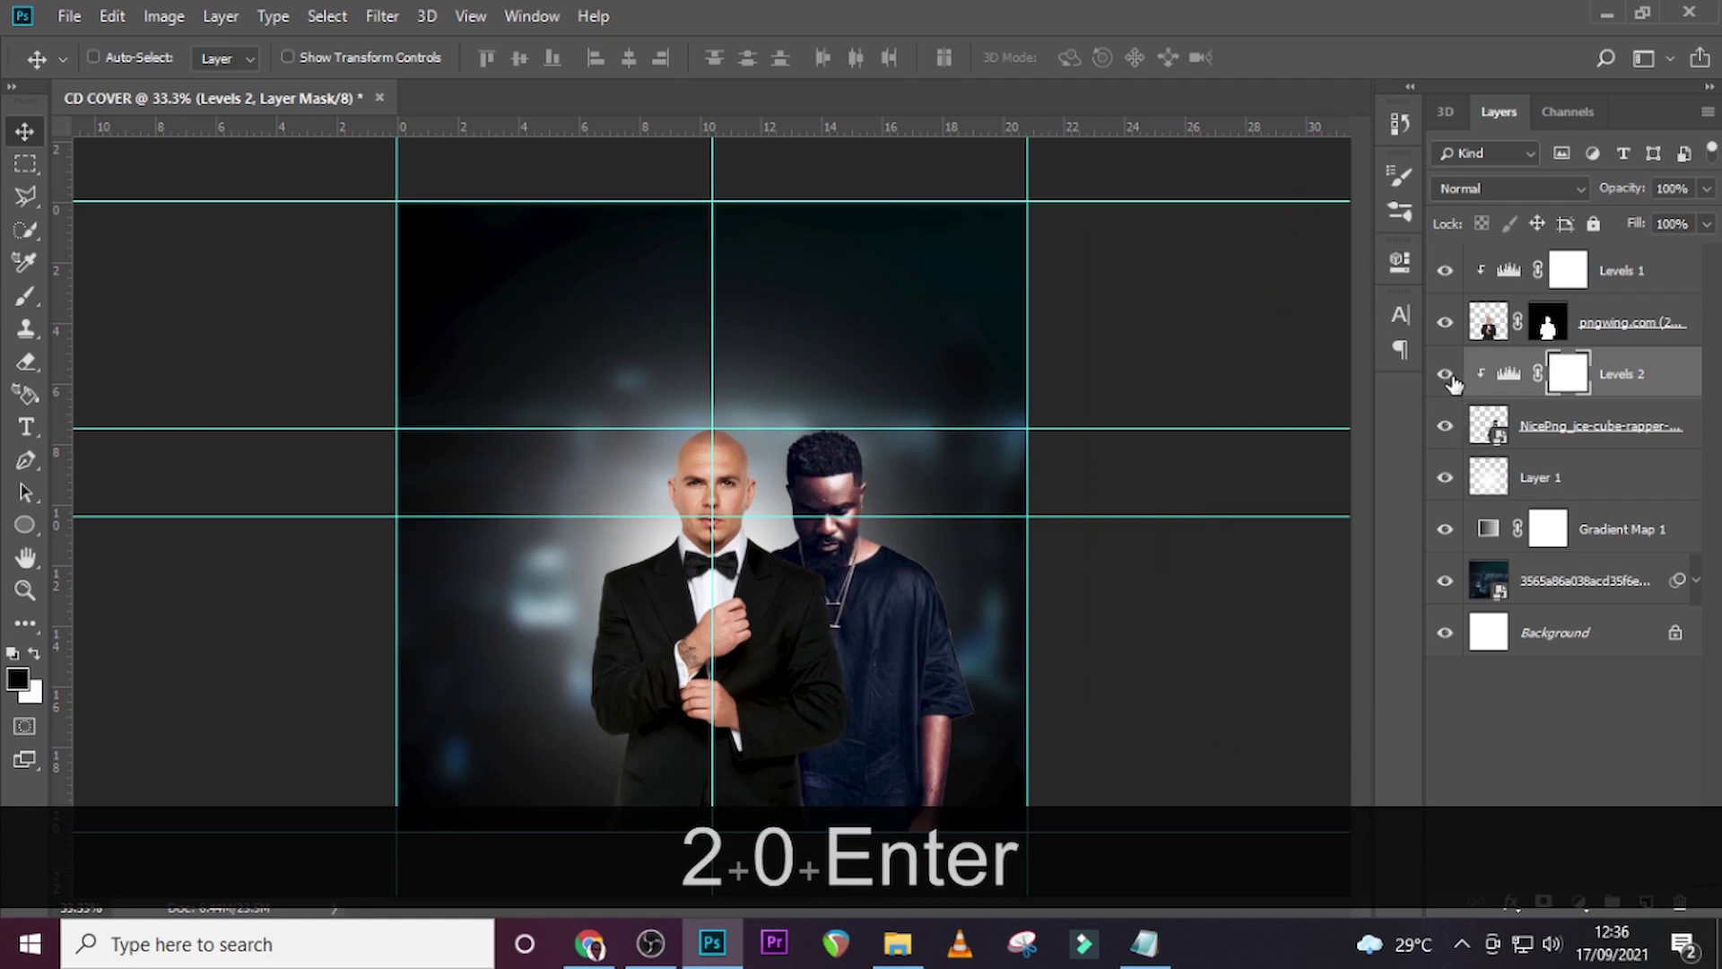
left_click(1448, 377)
left_click(1446, 375)
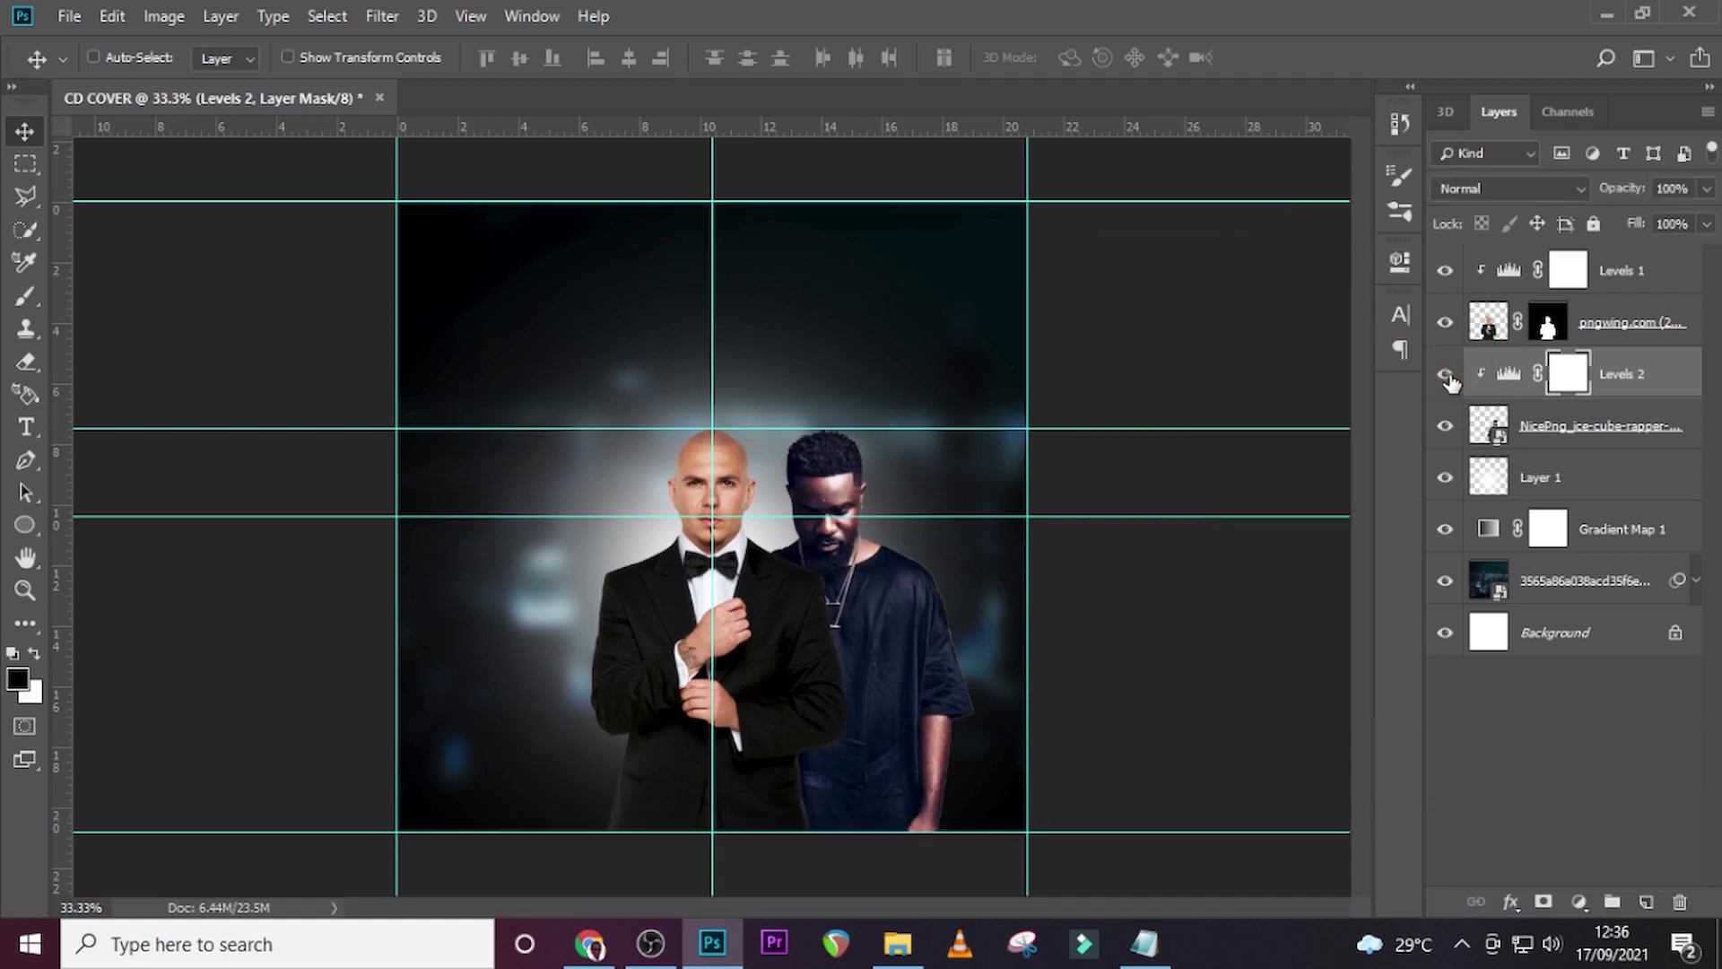
Place klipartz.com (3).png from the U27 folder directly above the white glow layer, beneath the two existing artist cutouts.
left_click(1446, 375)
left_click(1579, 469)
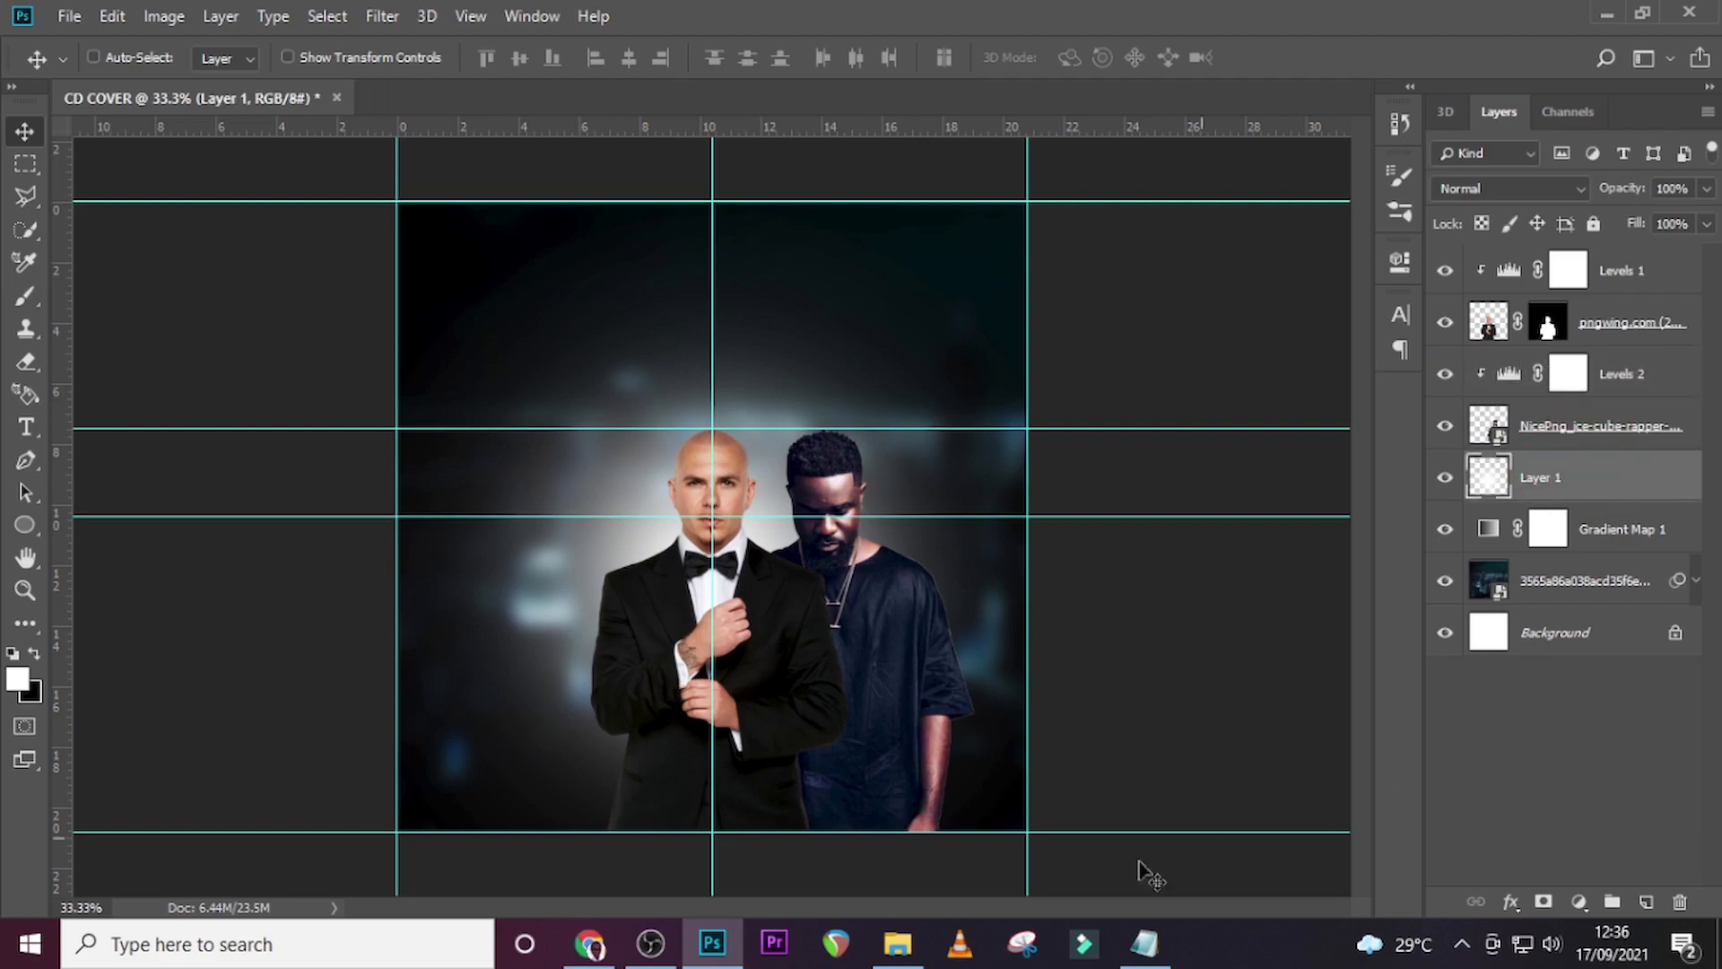
left_click(897, 943)
left_click(552, 310)
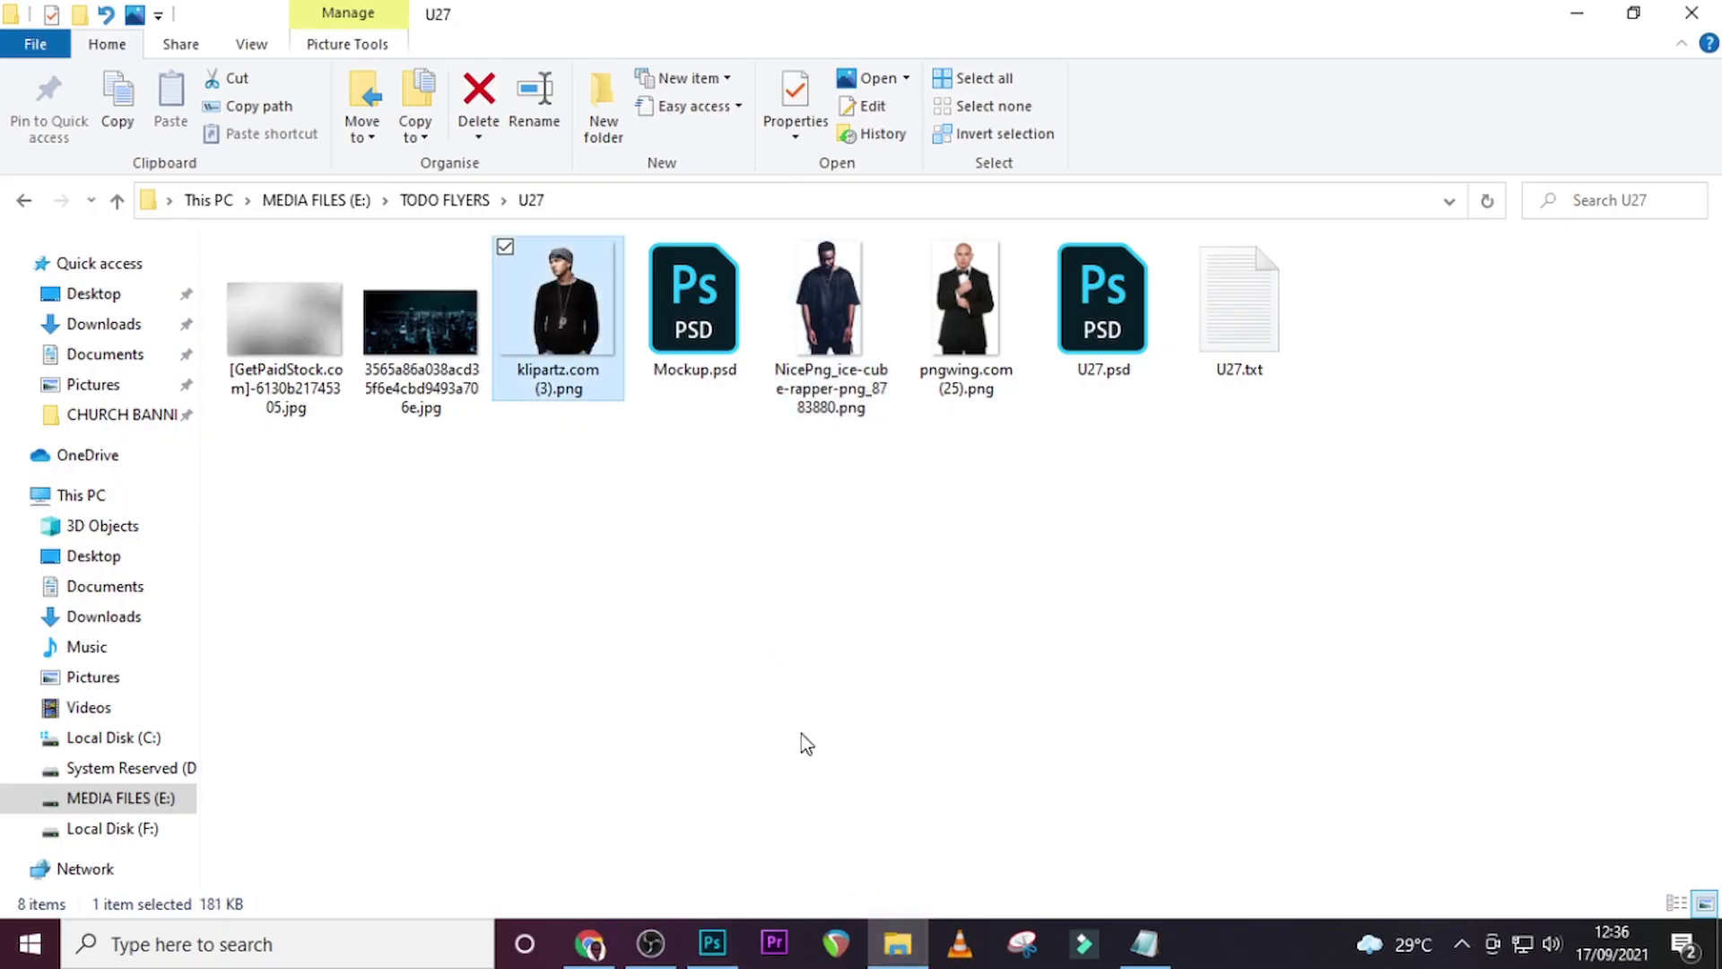
left_click(712, 944)
left_click_drag(683, 695, 685, 692)
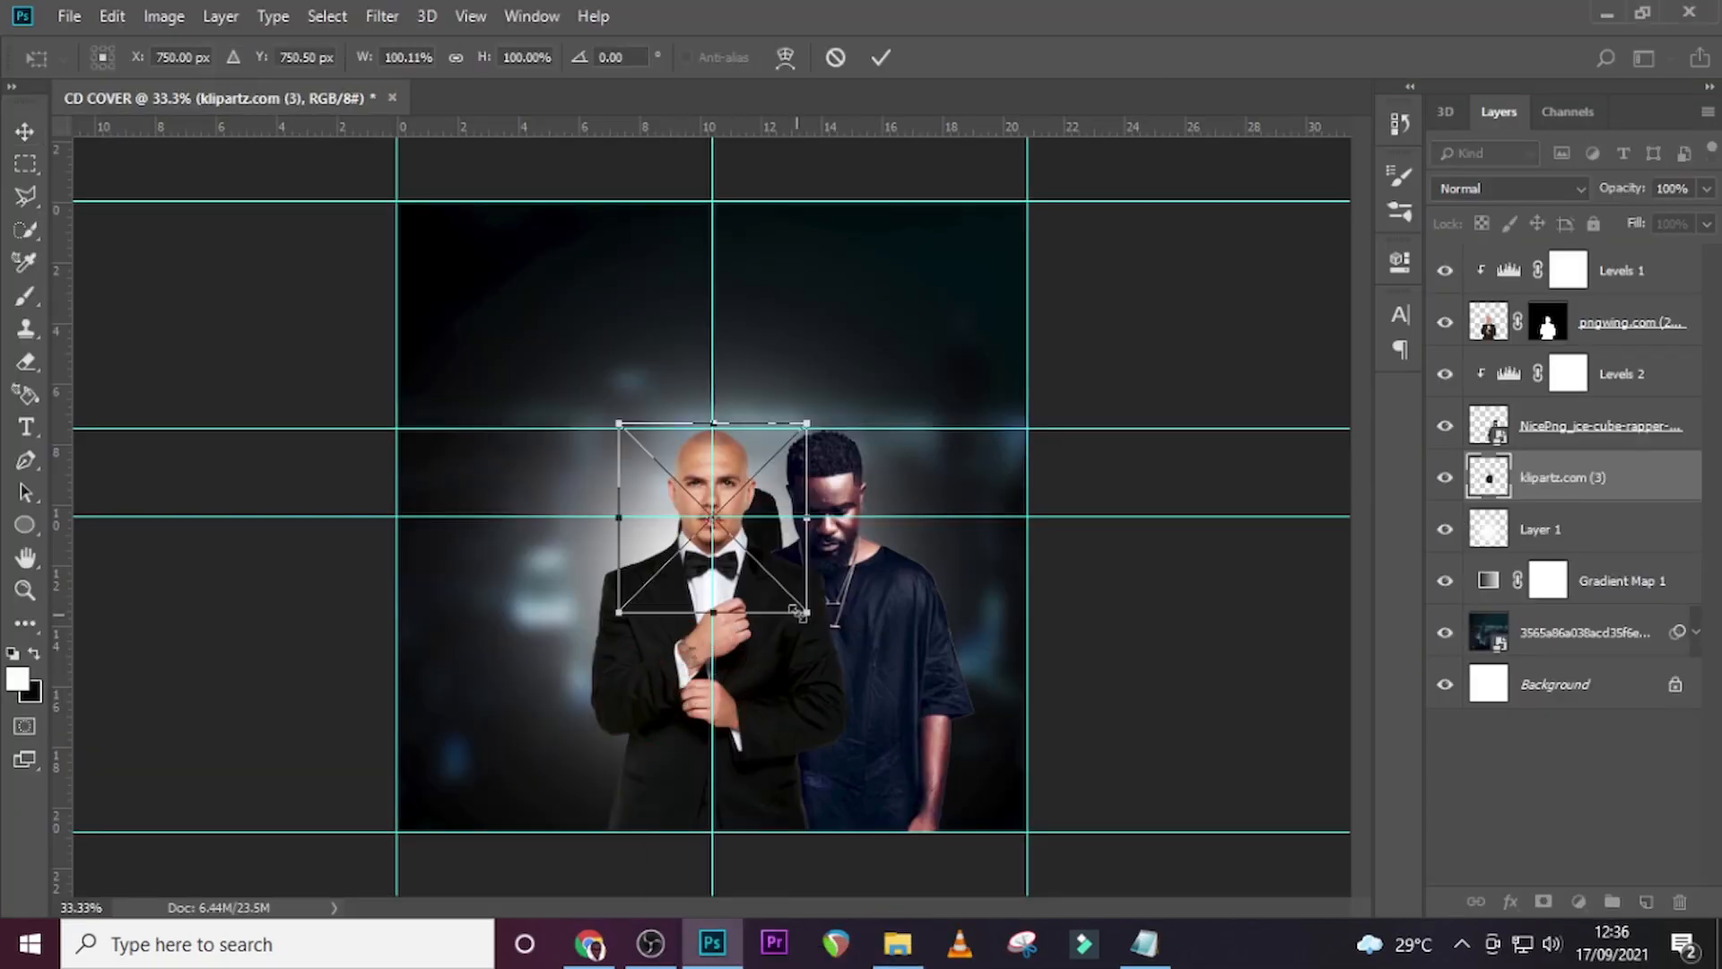
Enlarge the capped rapper's cutout to just under 245% and position him left of the suited man, with his head near the 7.5 in guide.
left_click_drag(801, 612, 947, 749)
left_click_drag(897, 583, 758, 698)
key("Up")
key("Up")
key("Up")
key("Up")
key("Up")
key("Up")
key("Up")
key("Up")
key("Up")
key("Up")
key("Left")
key("Left")
key("Left")
key("Left")
key("Left")
key("Left")
key("Left")
key("Left")
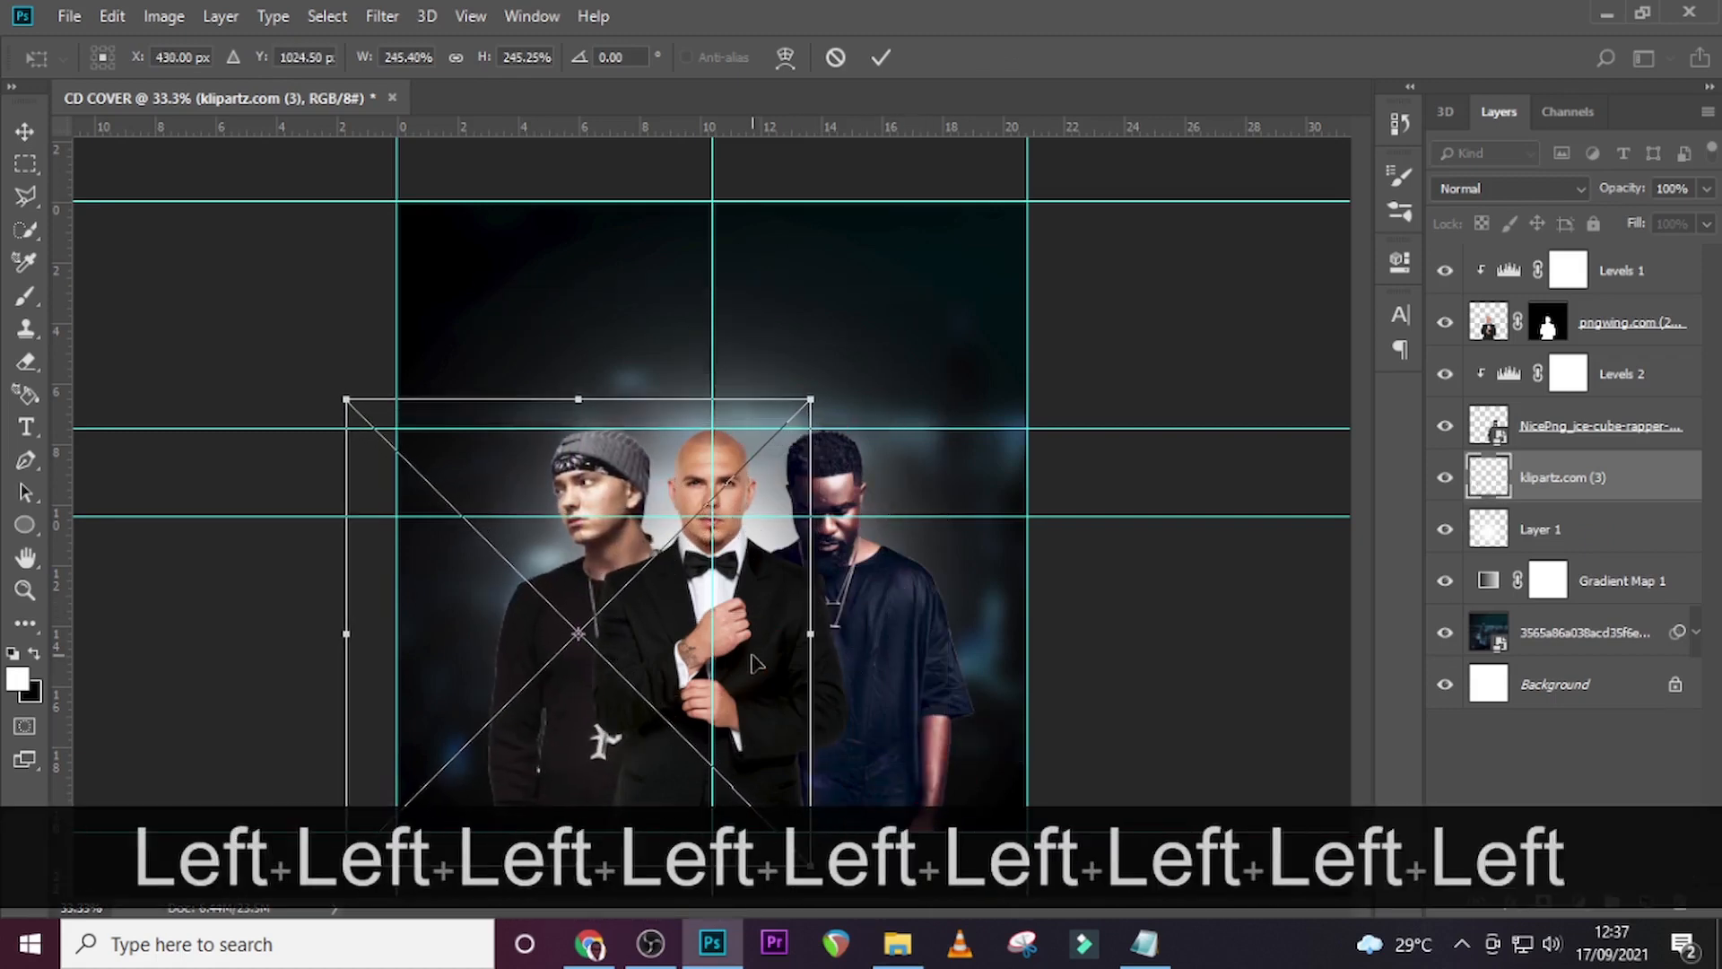
left_click_drag(808, 401, 801, 404)
key("Left")
key("Left")
key("Left")
key("Left")
key("Return")
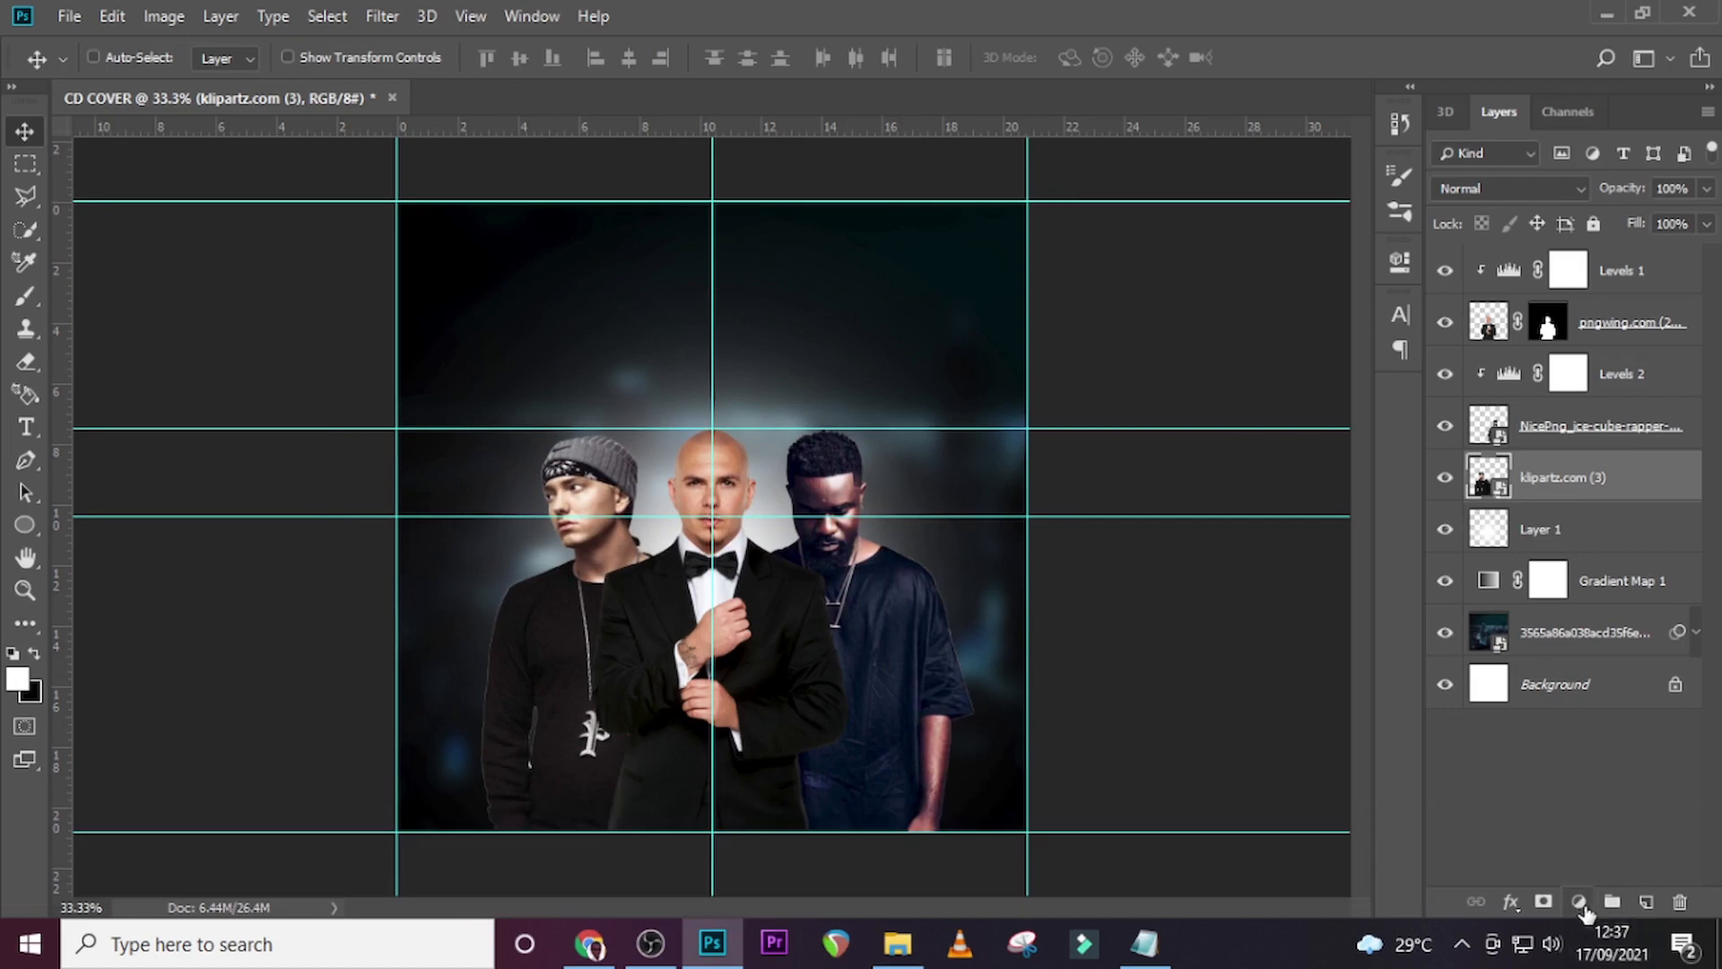
Add a Levels adjustment clipped to the capped rapper's layer and set the shadow input level to 15.
left_click(1583, 902)
left_click(1562, 558)
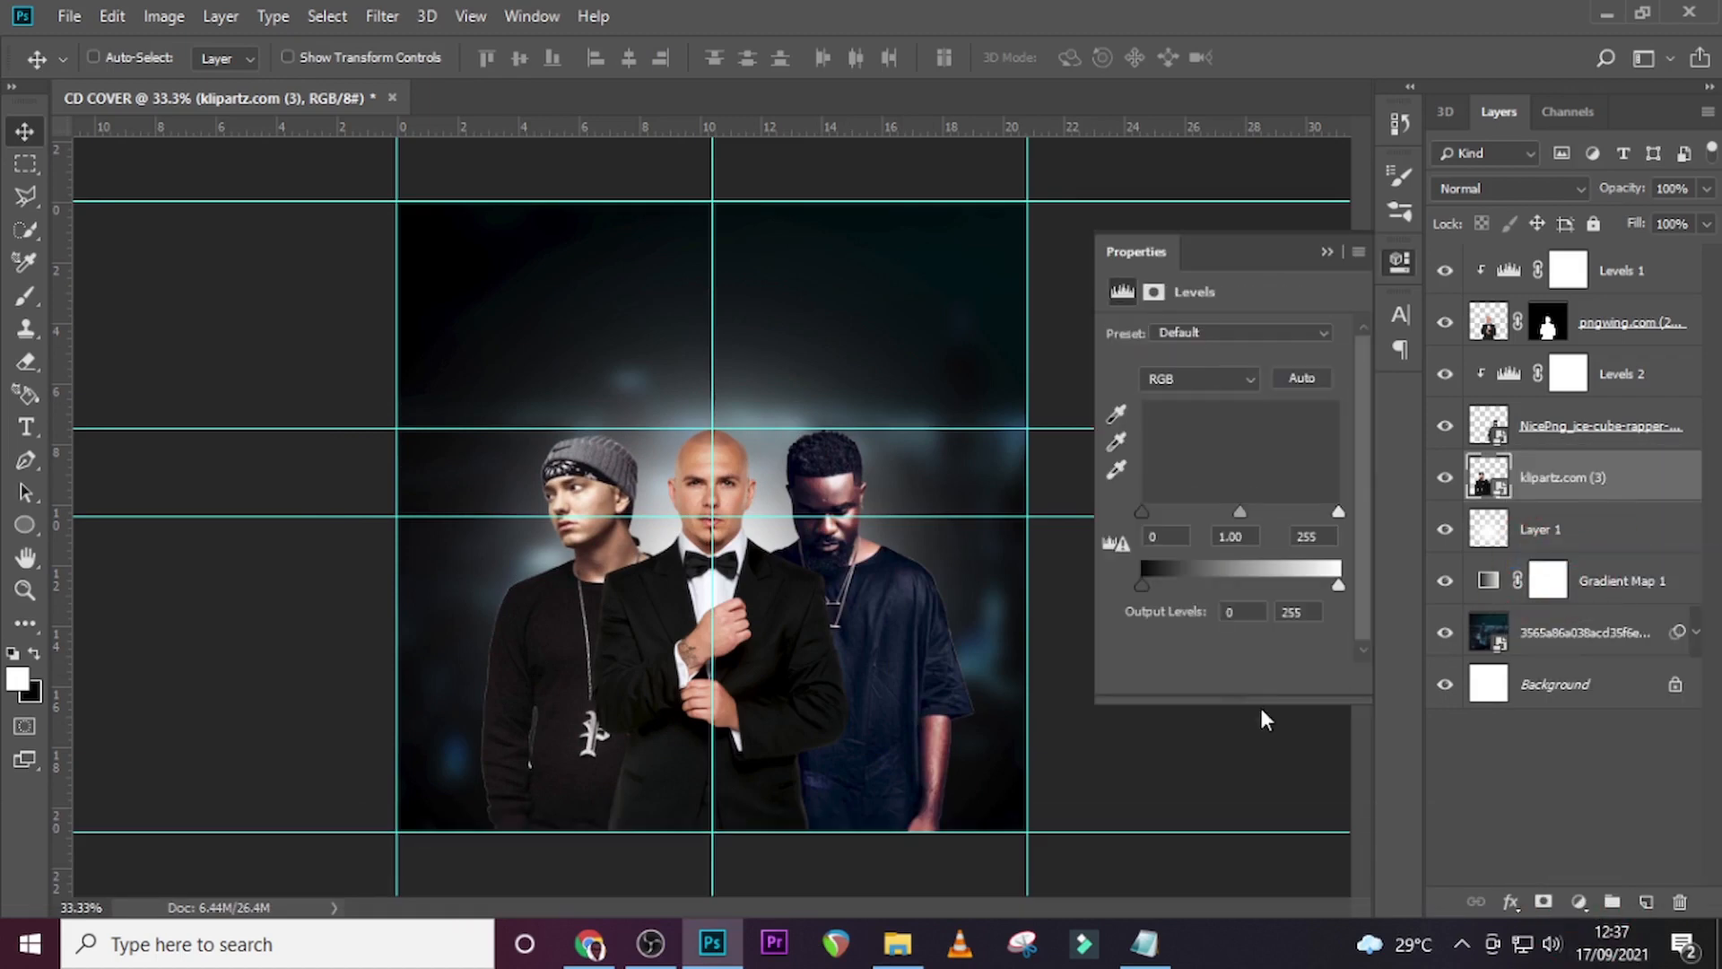
left_click(1184, 681)
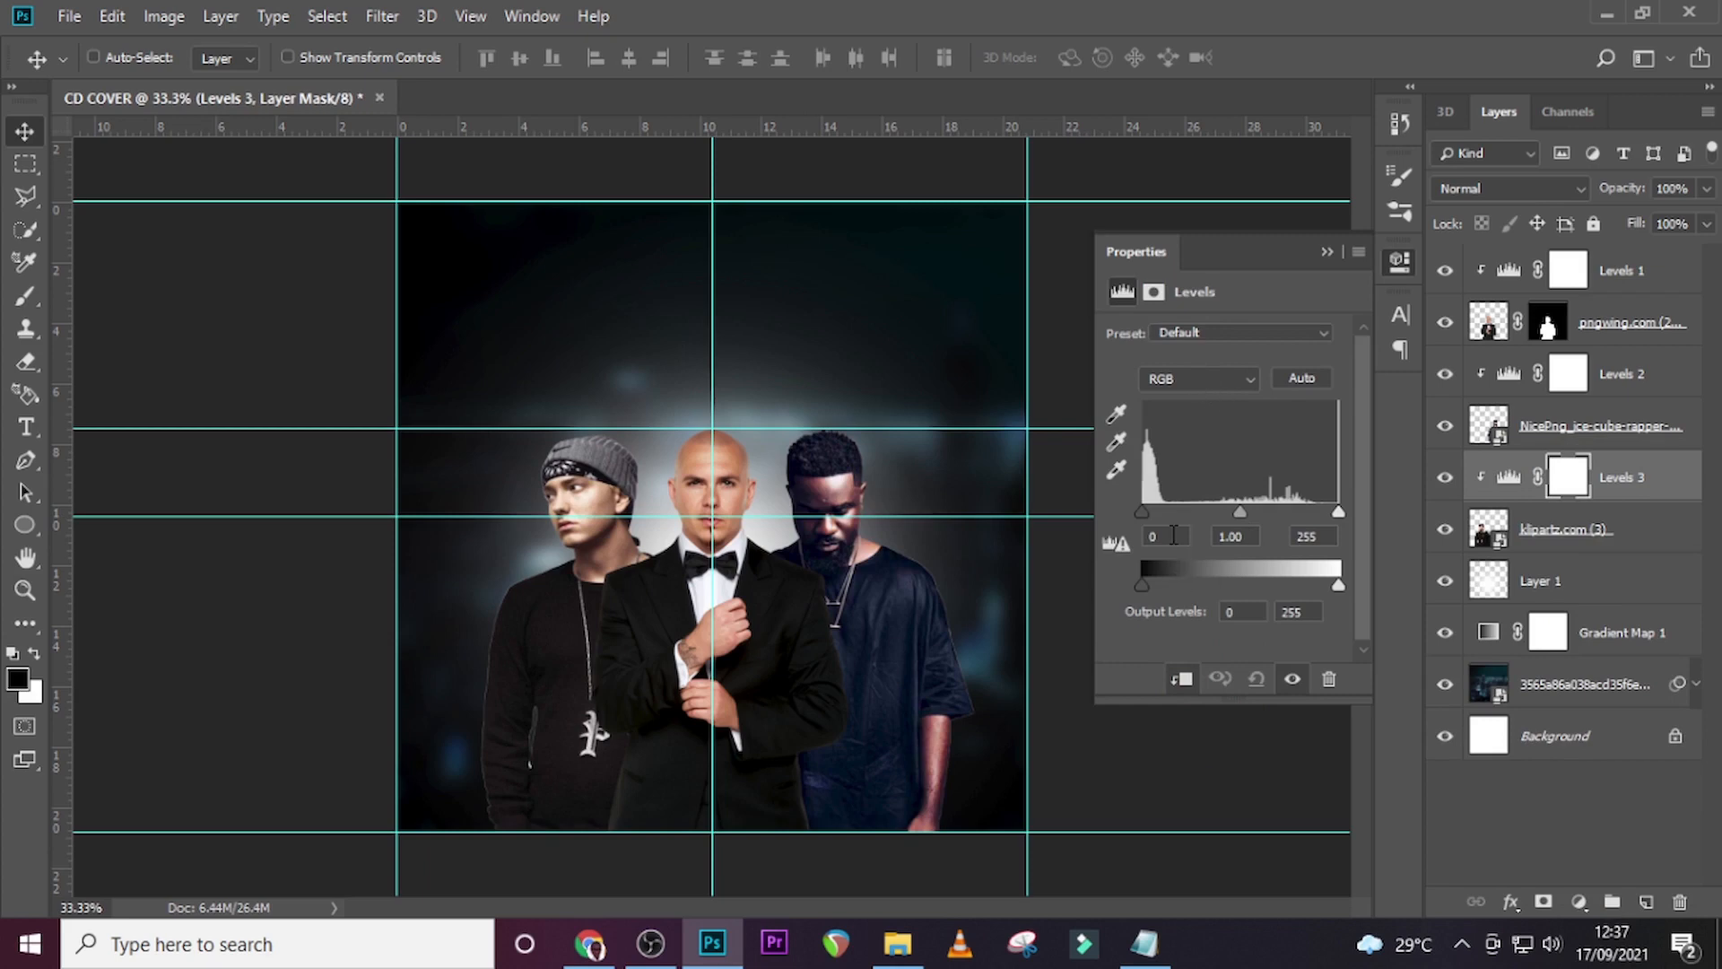
type("15")
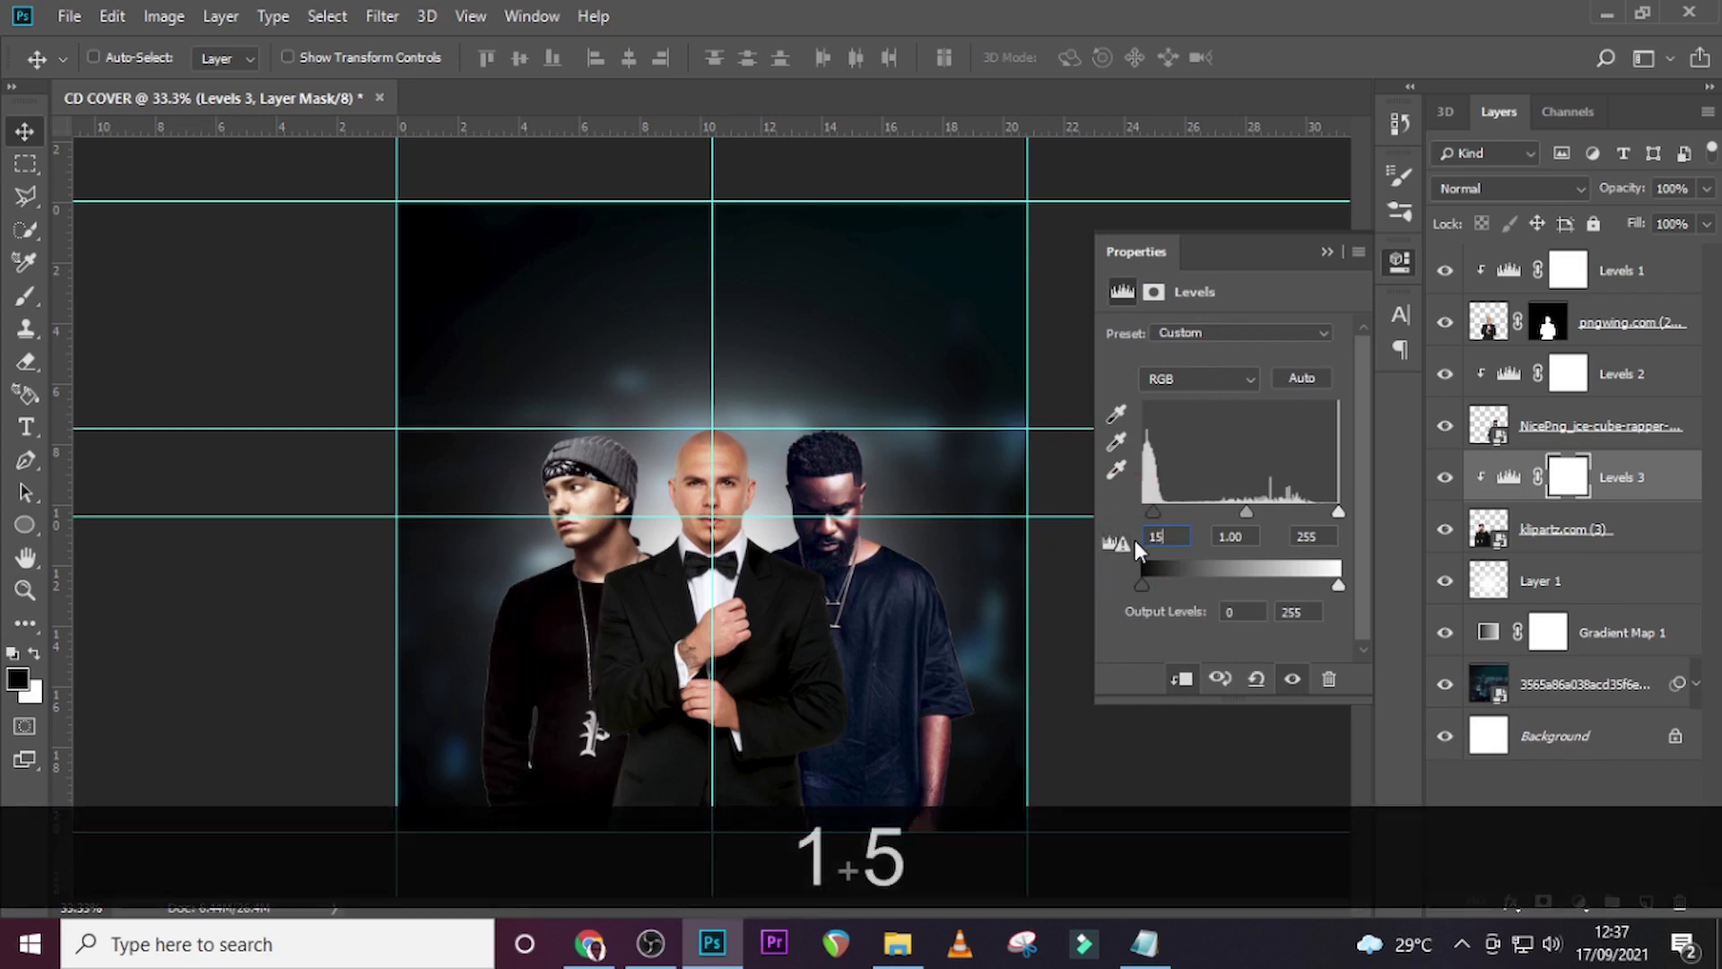
left_click(1326, 253)
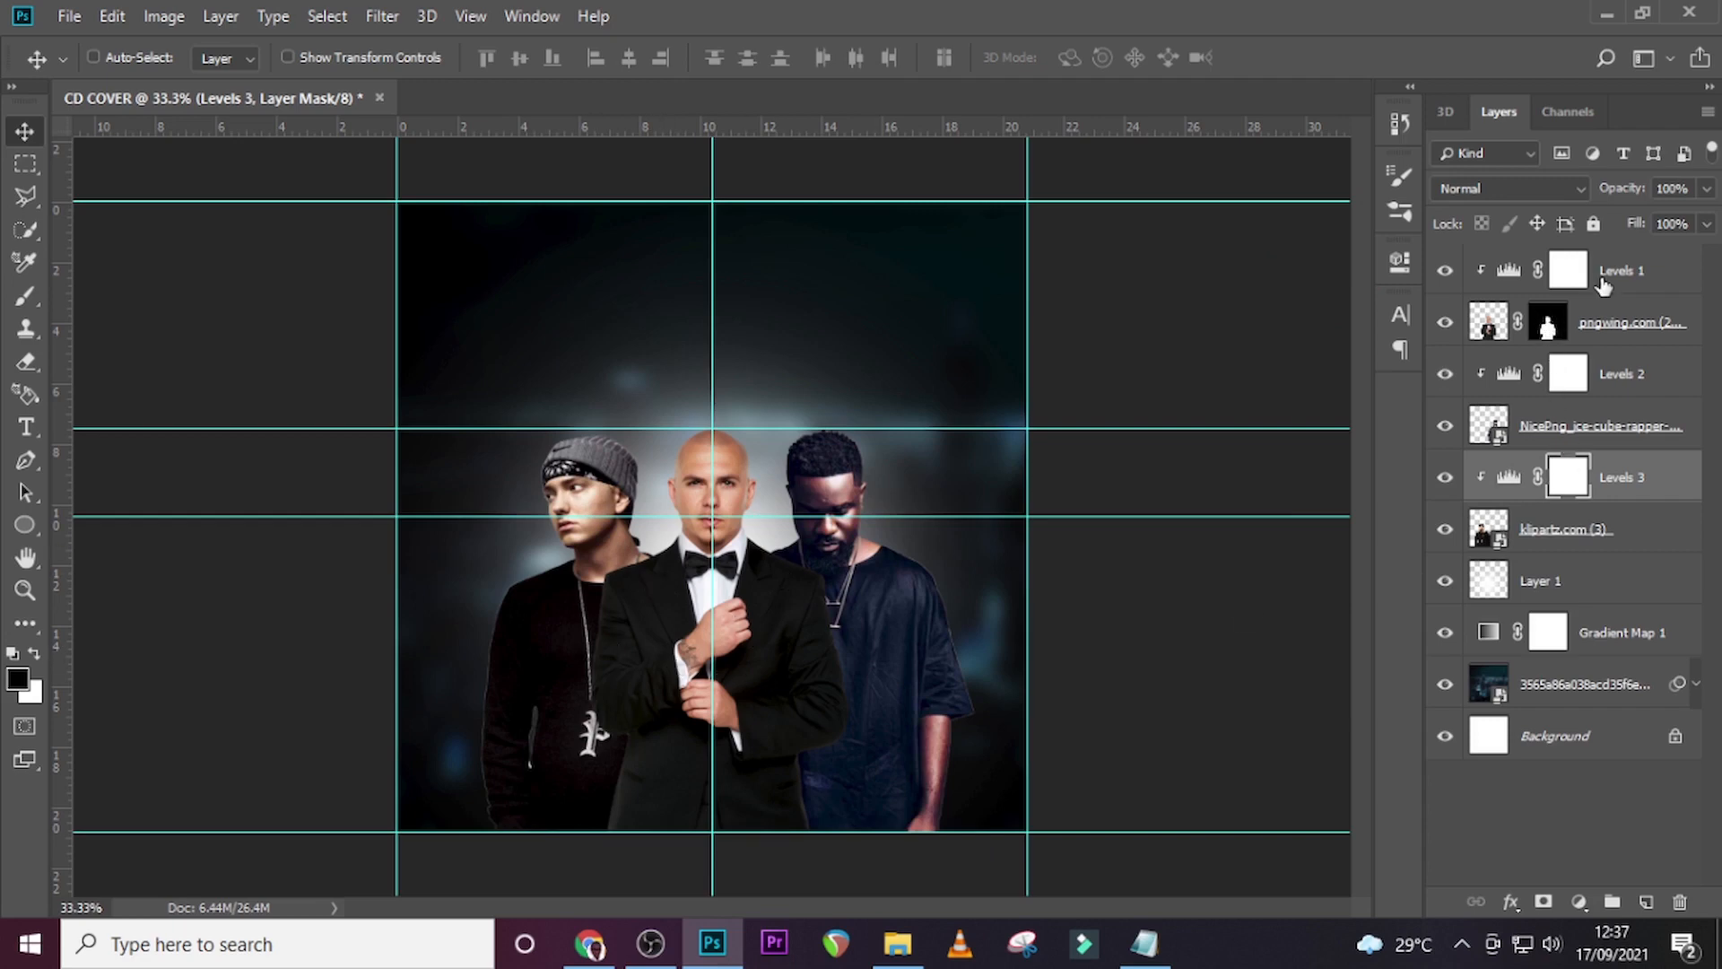
Shift the three cutouts and their Levels layers together about 39 px left, with a slight nudge back to the right.
left_click(1625, 270)
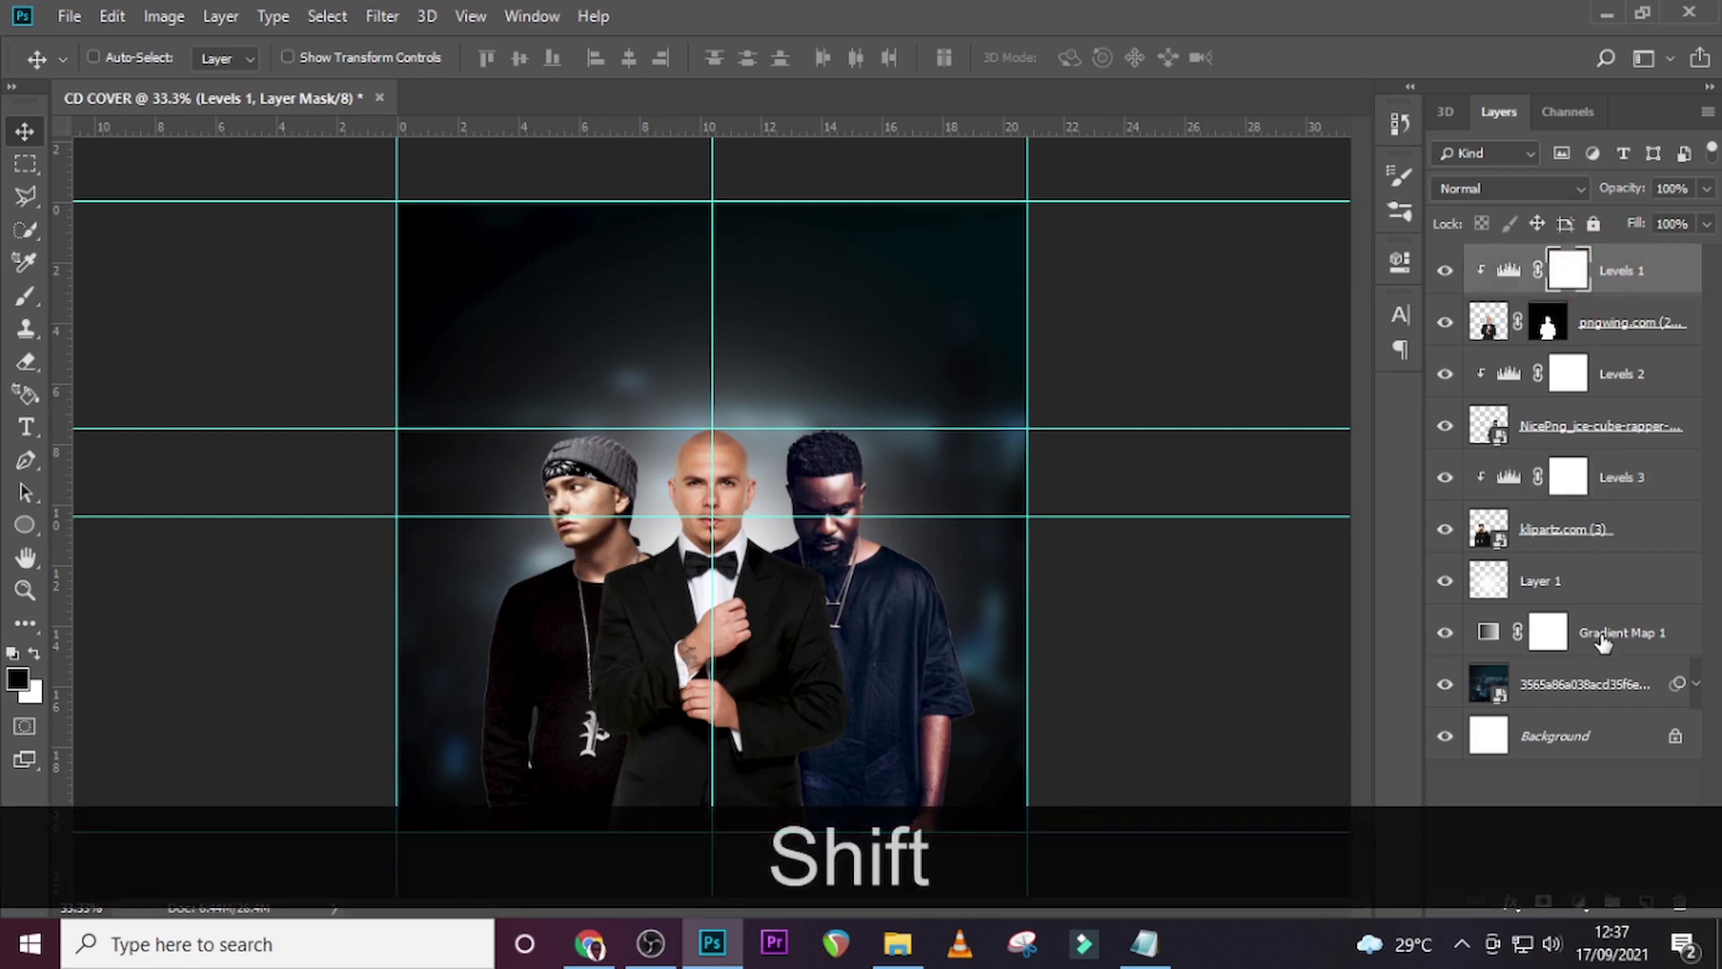
left_click(1620, 612, "shift")
left_click(1607, 639, "ctrl")
left_click(1590, 574, "ctrl")
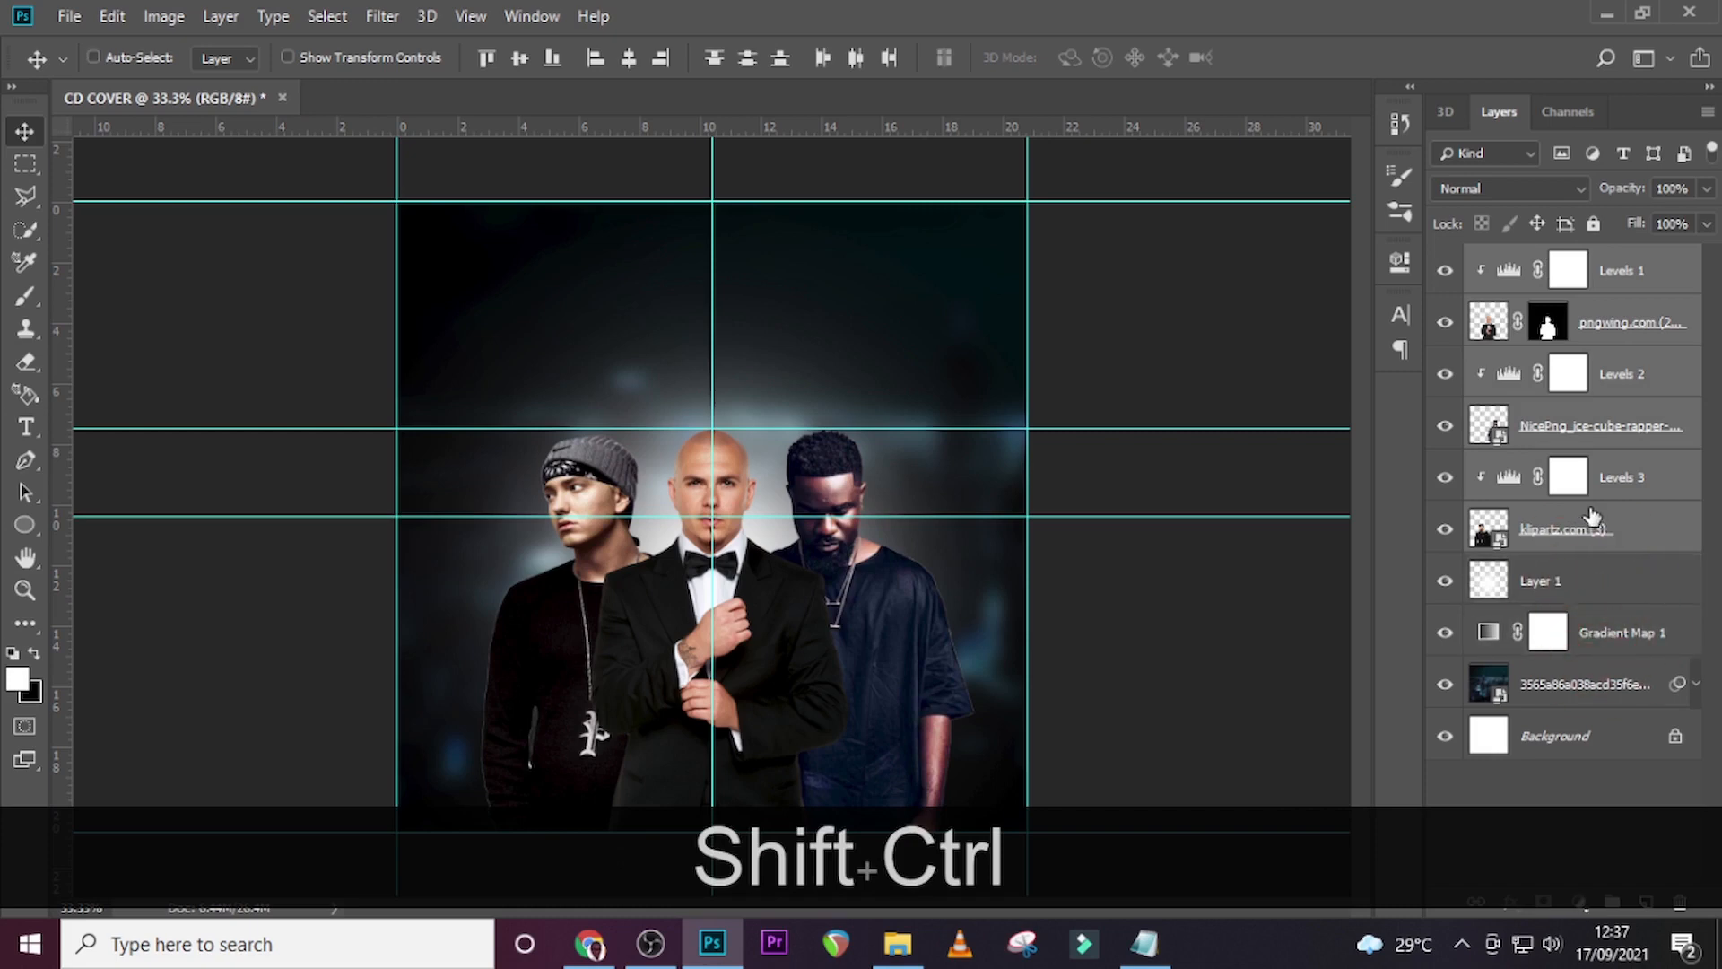
key("ctrl+t")
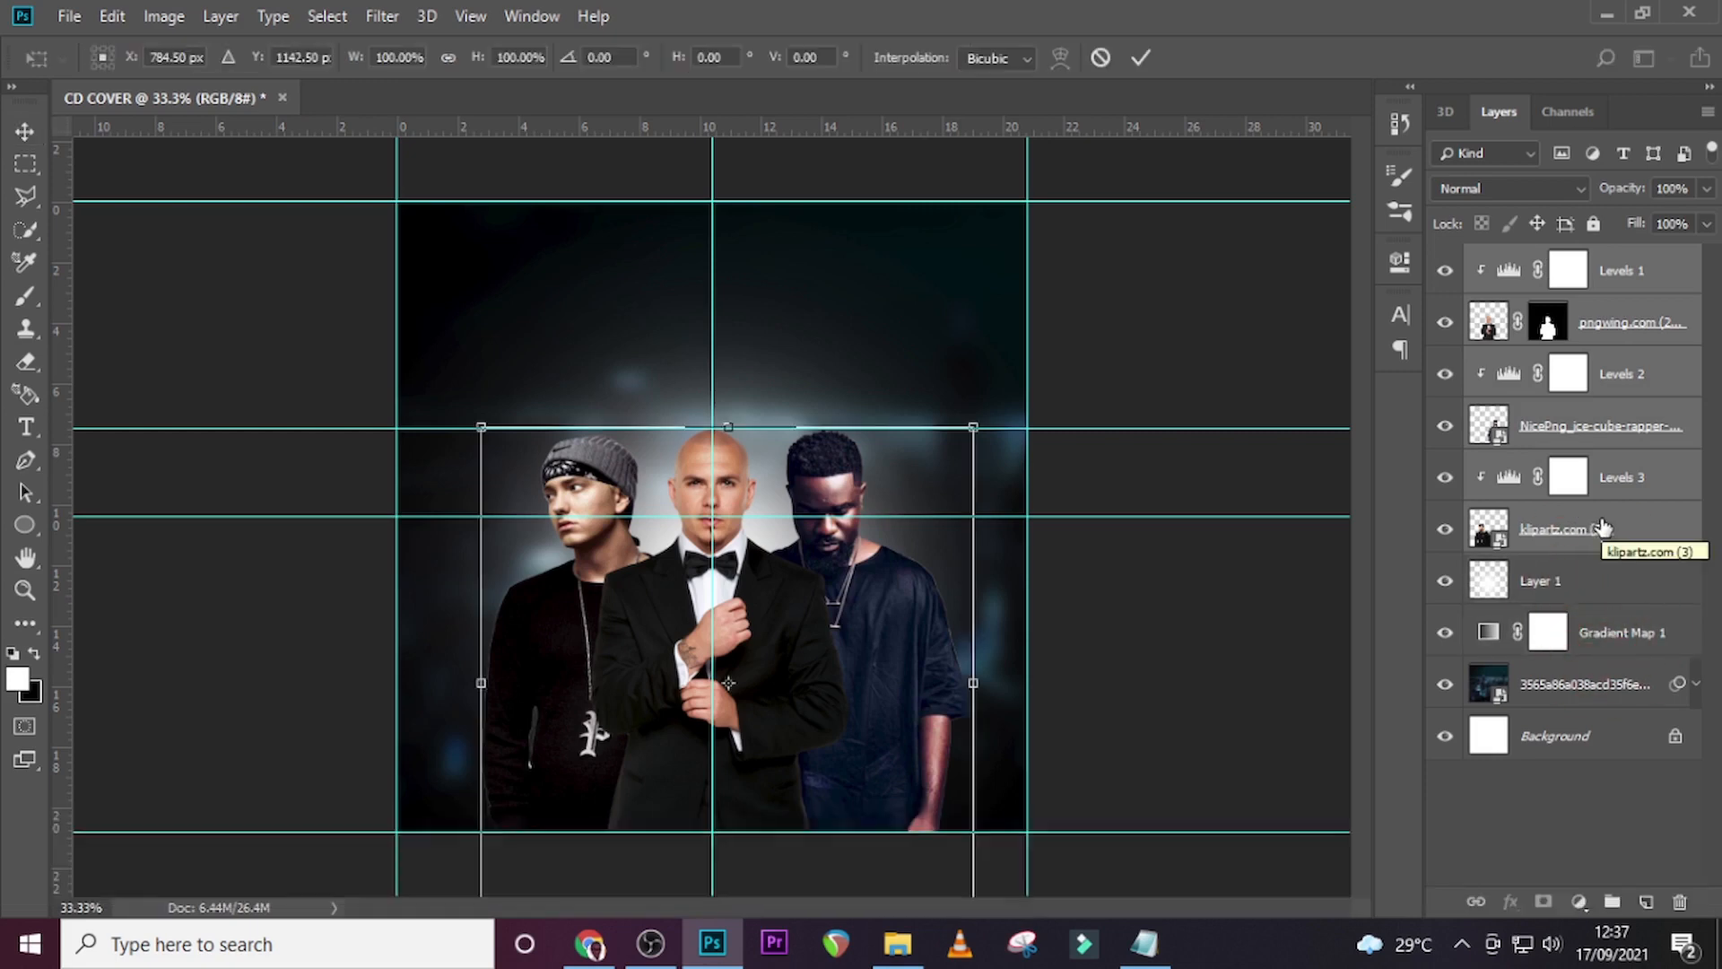
key("Left")
key("Left")
key("Left")
key("Left")
key("Left")
key("Left")
key("Left")
key("Left")
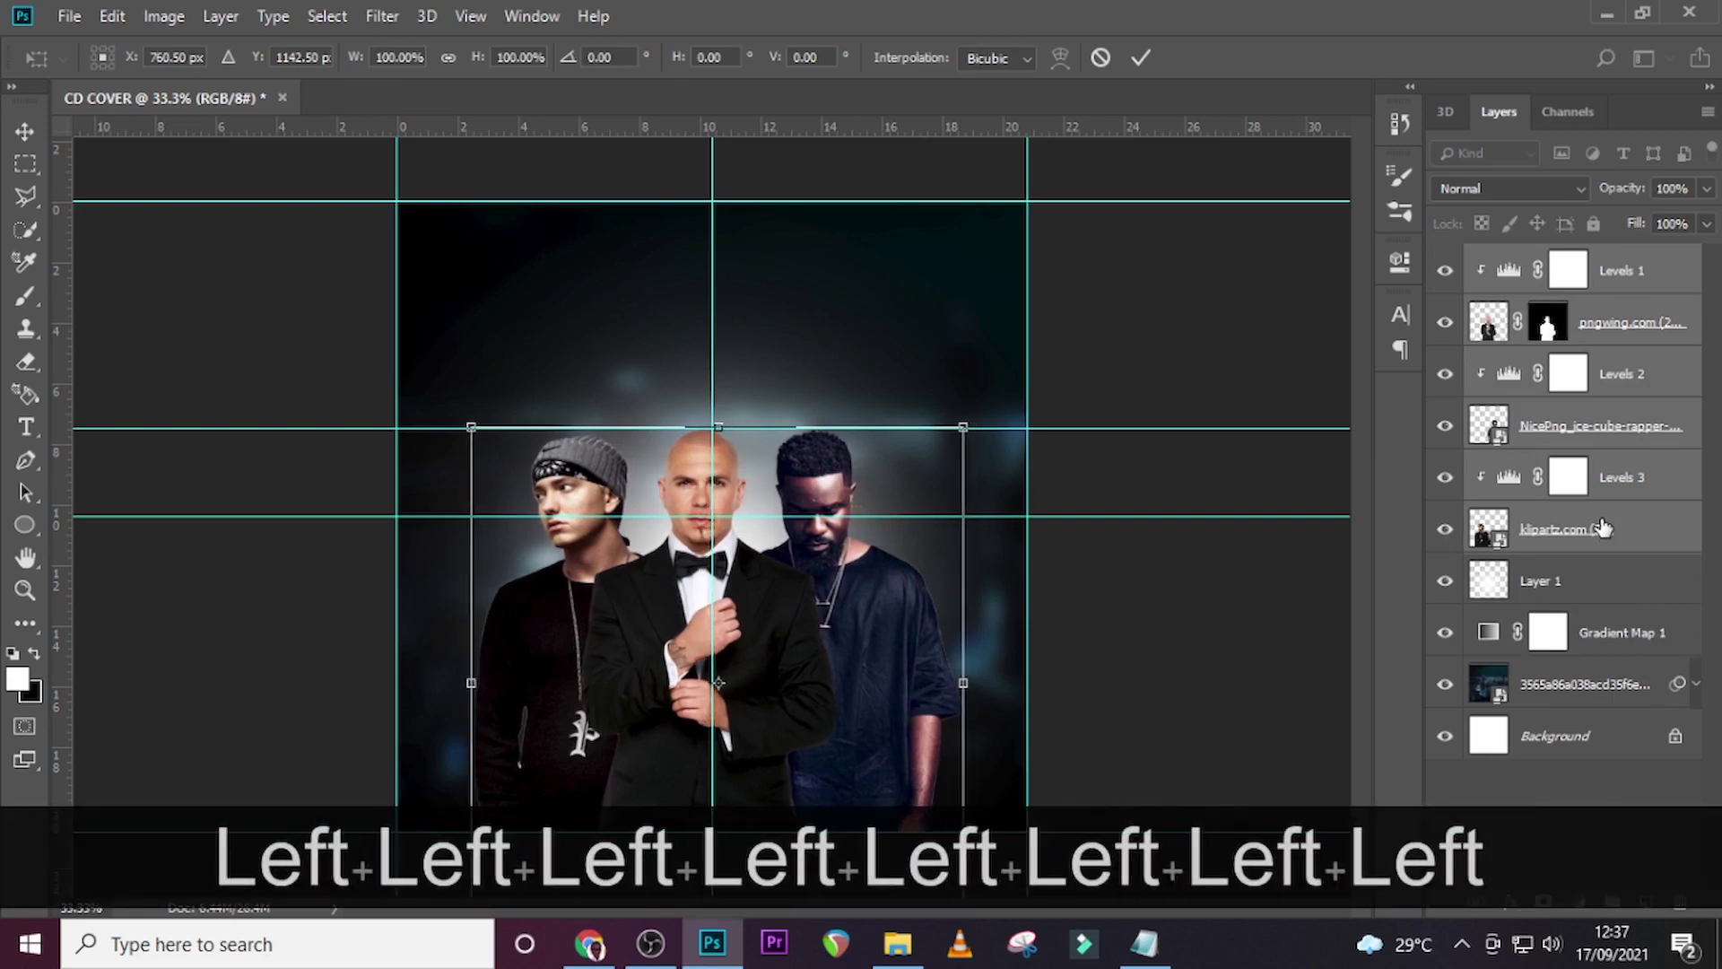
key("Left")
key("Left")
key("Left")
key("Left")
key("Left")
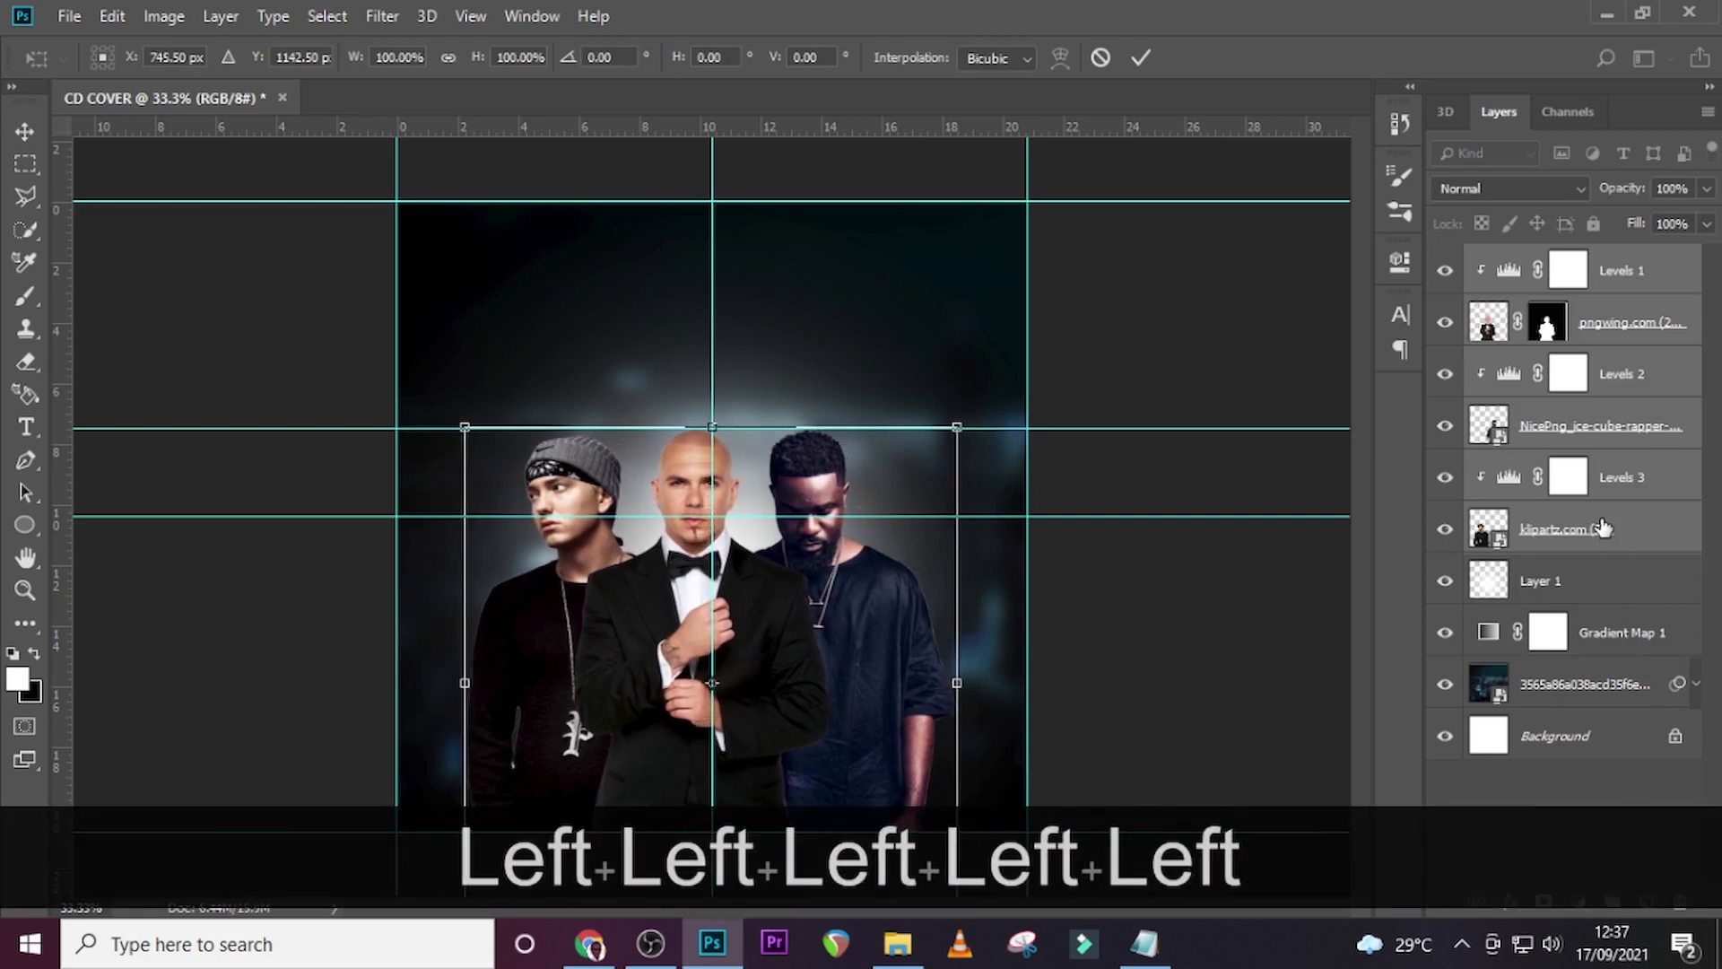
key("Return")
key("Right")
key("Right")
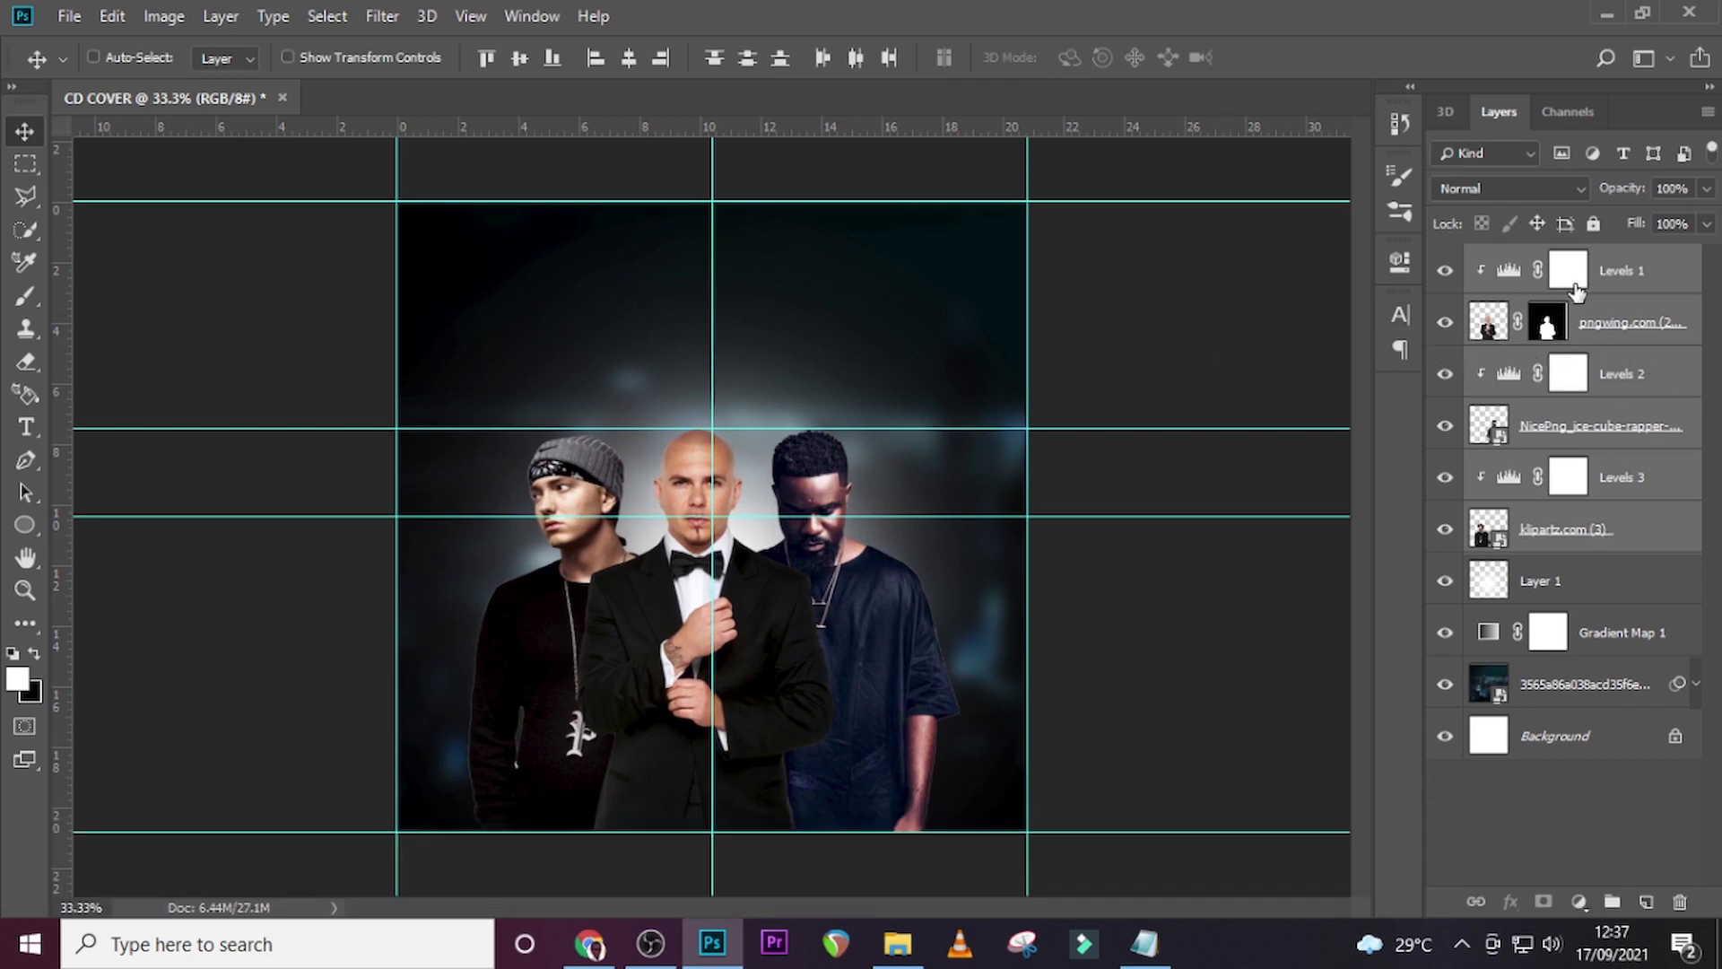
Group the selected cutout and Levels layers and name the group PHOTOS.
key("ctrl")
key("ctrl+g")
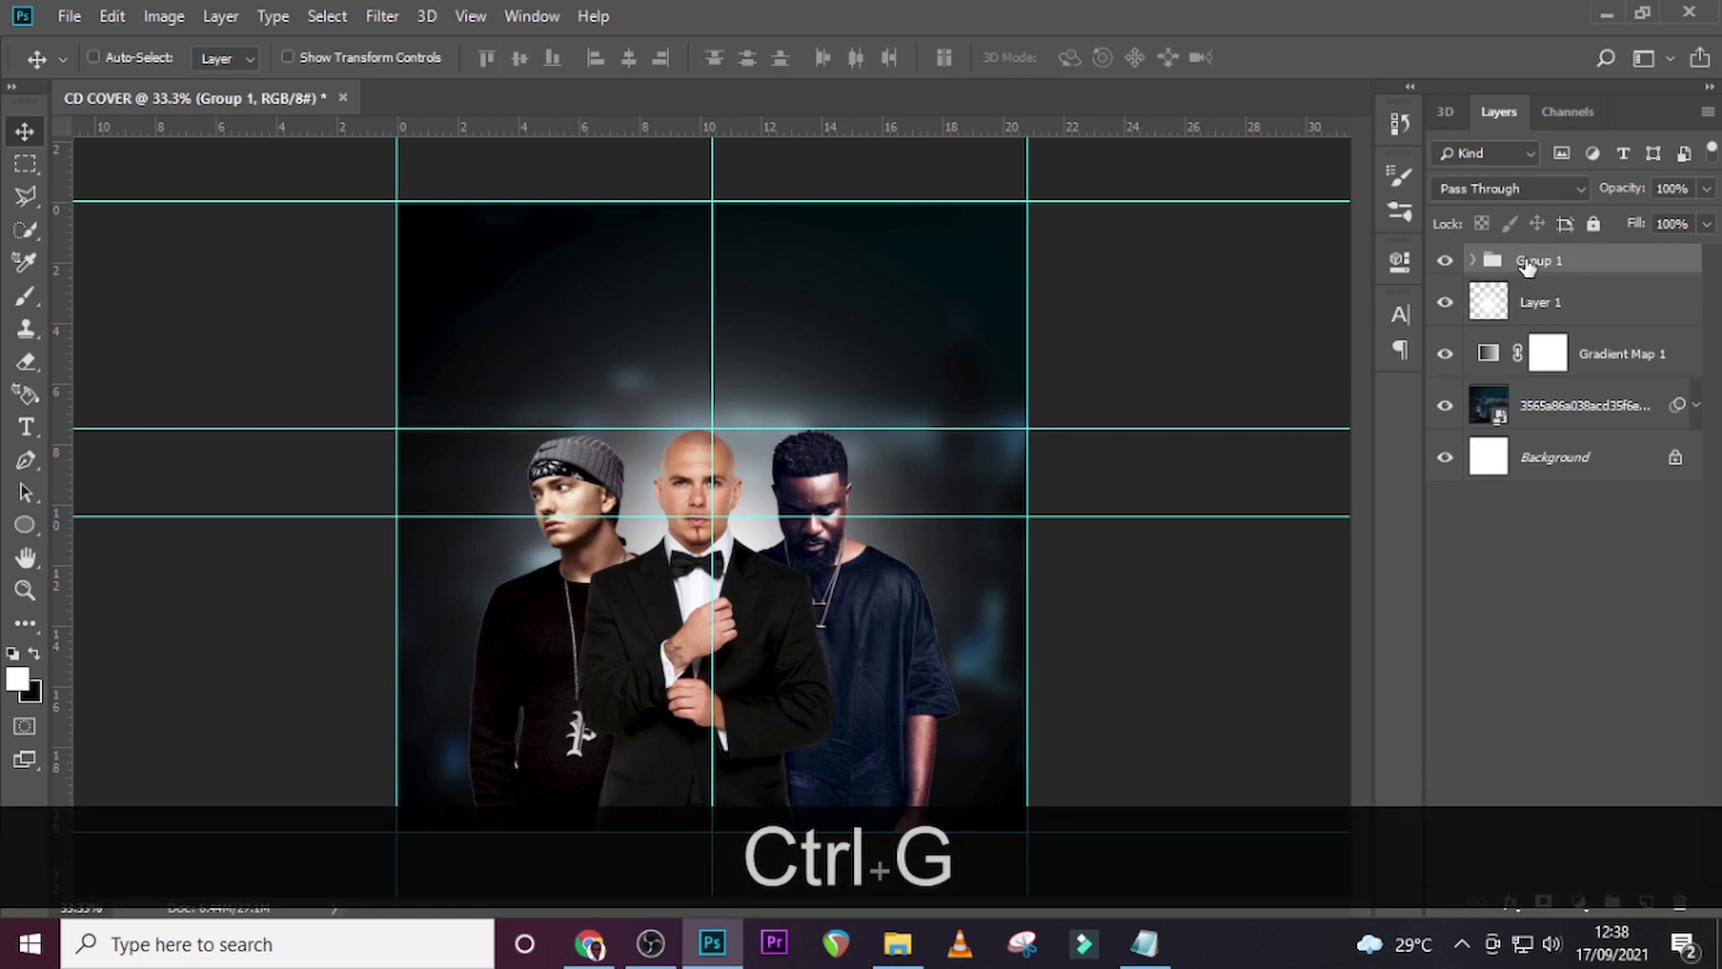
double_click(1530, 259)
key("Caps_Lock")
type("PHOTOS")
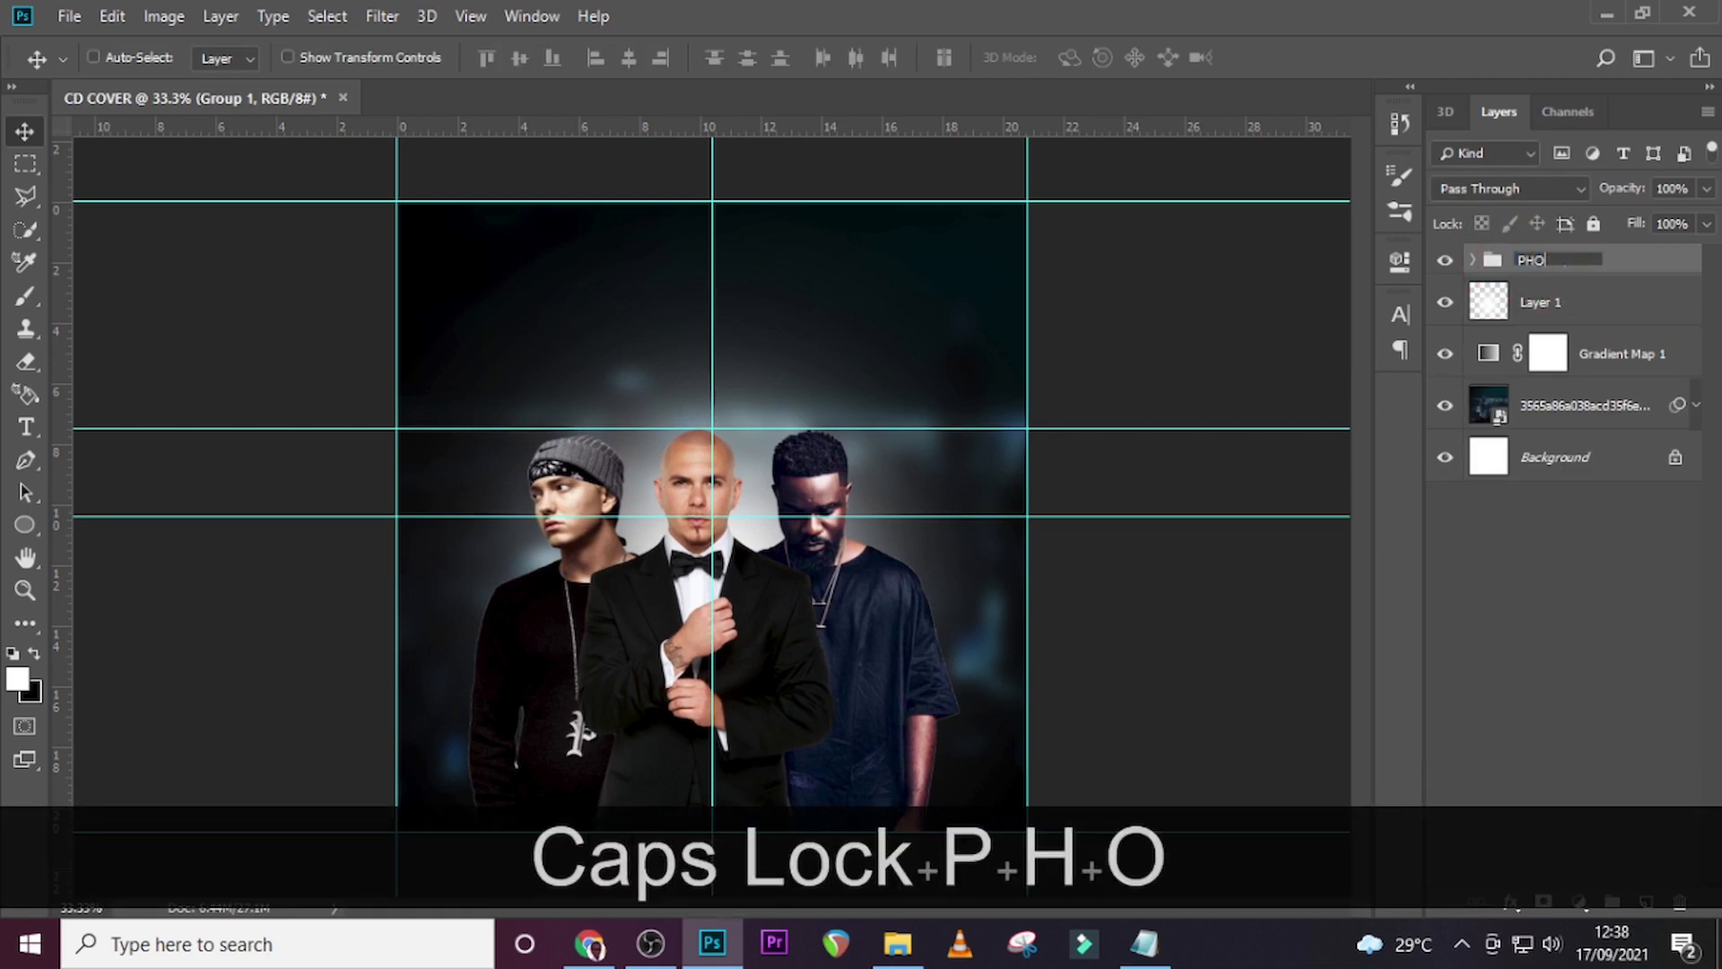
key("Return")
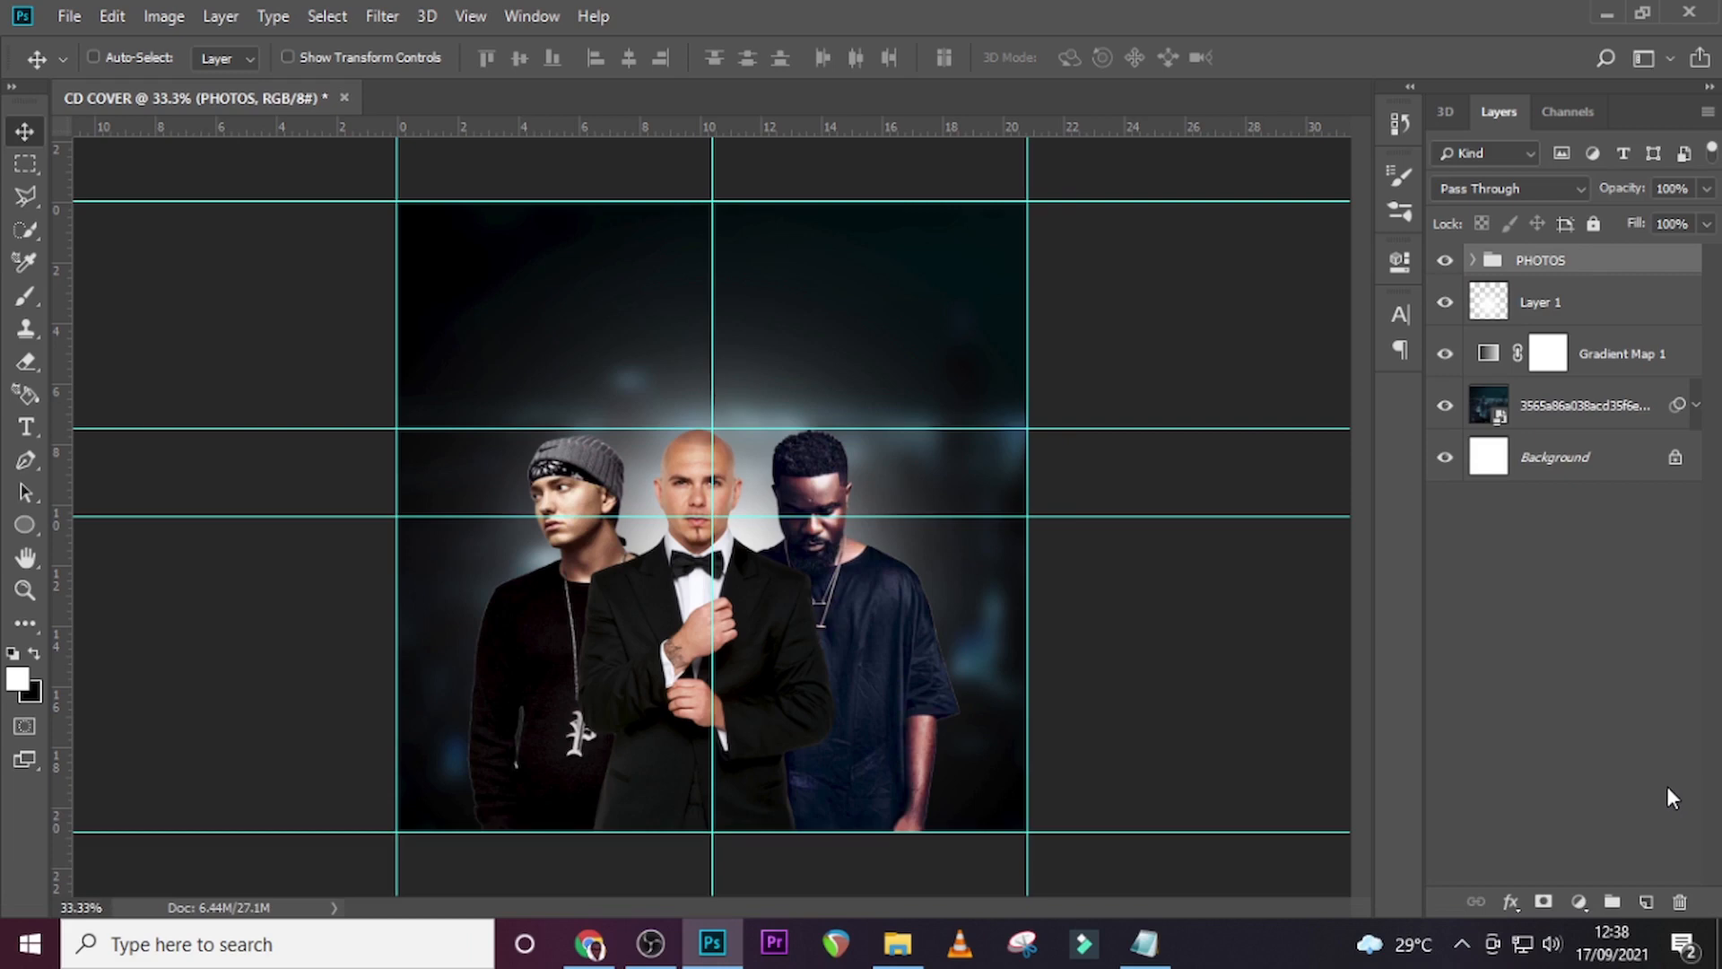
Add a Gradient Map adjustment above the PHOTOS group and set its starting colour stop to #290A59.
left_click(1579, 901)
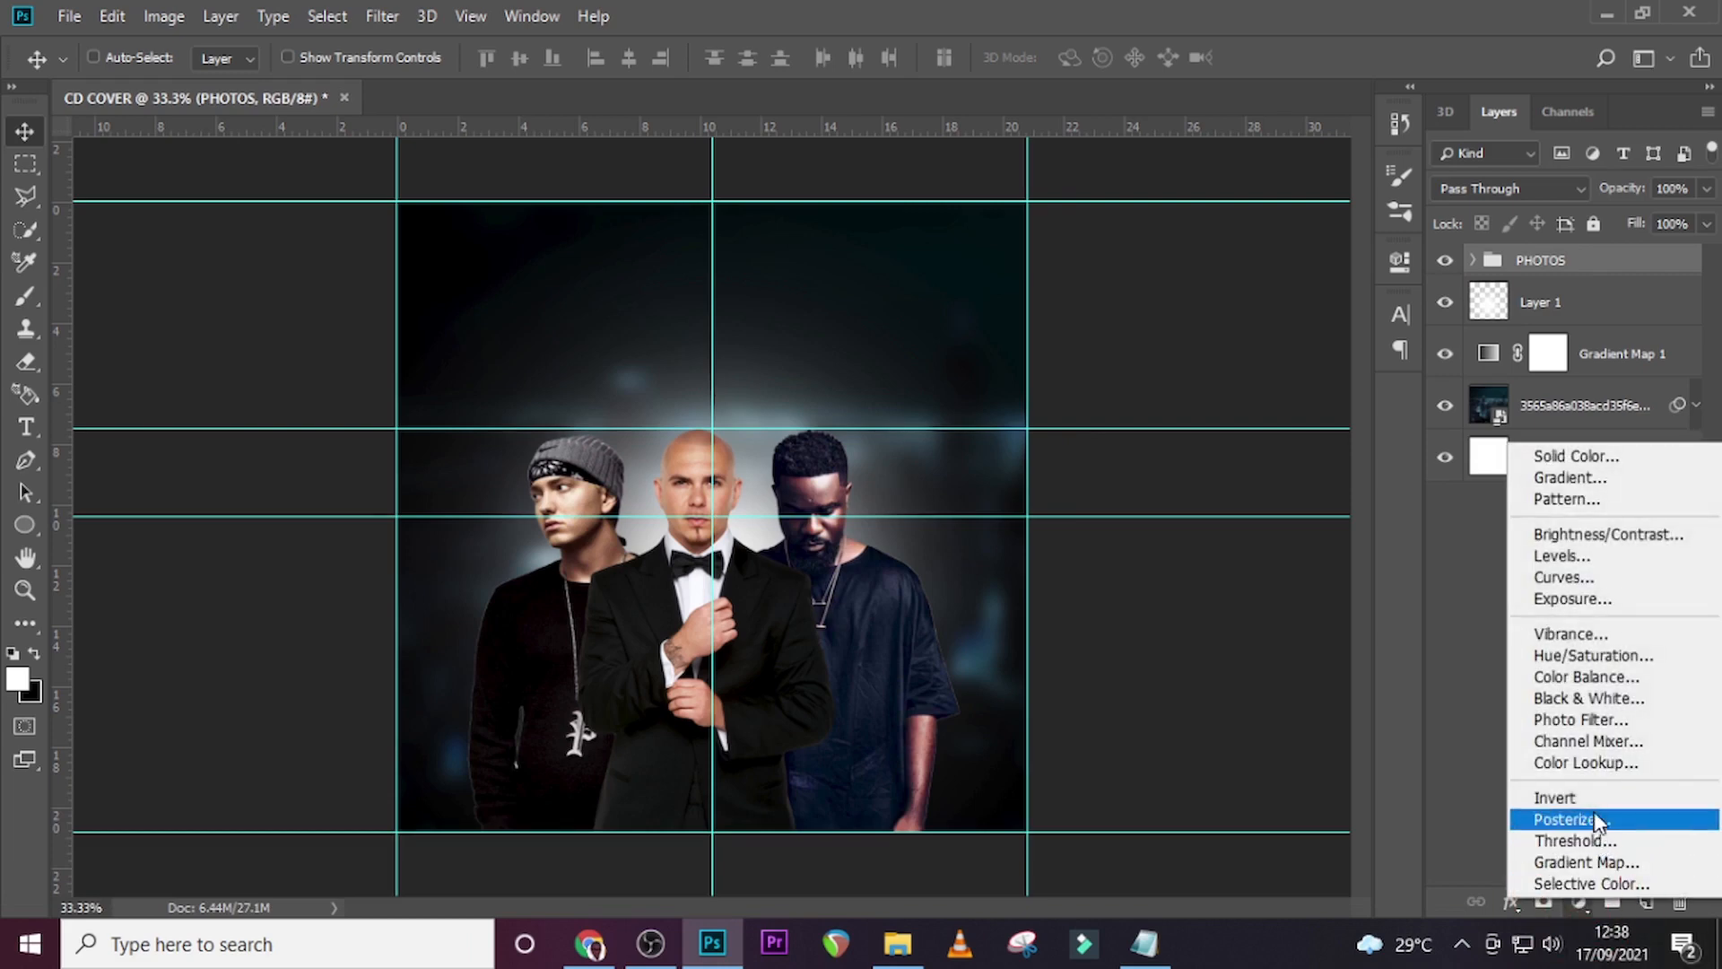
left_click(1576, 863)
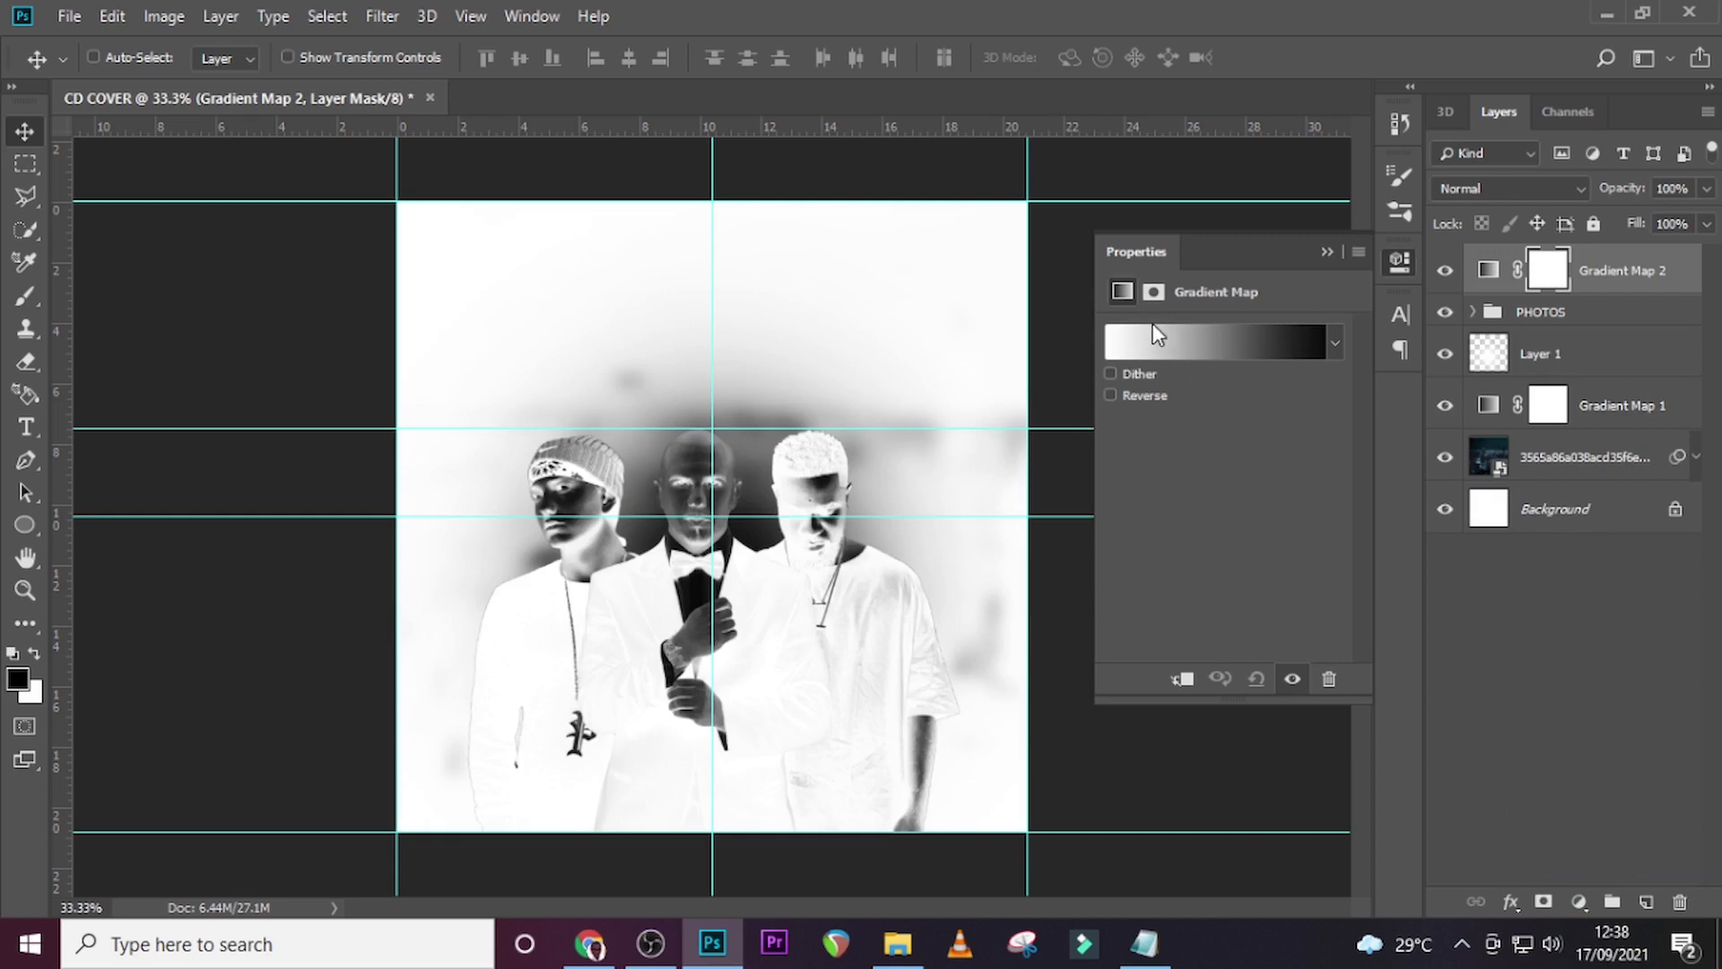
left_click(1157, 337)
double_click(596, 530)
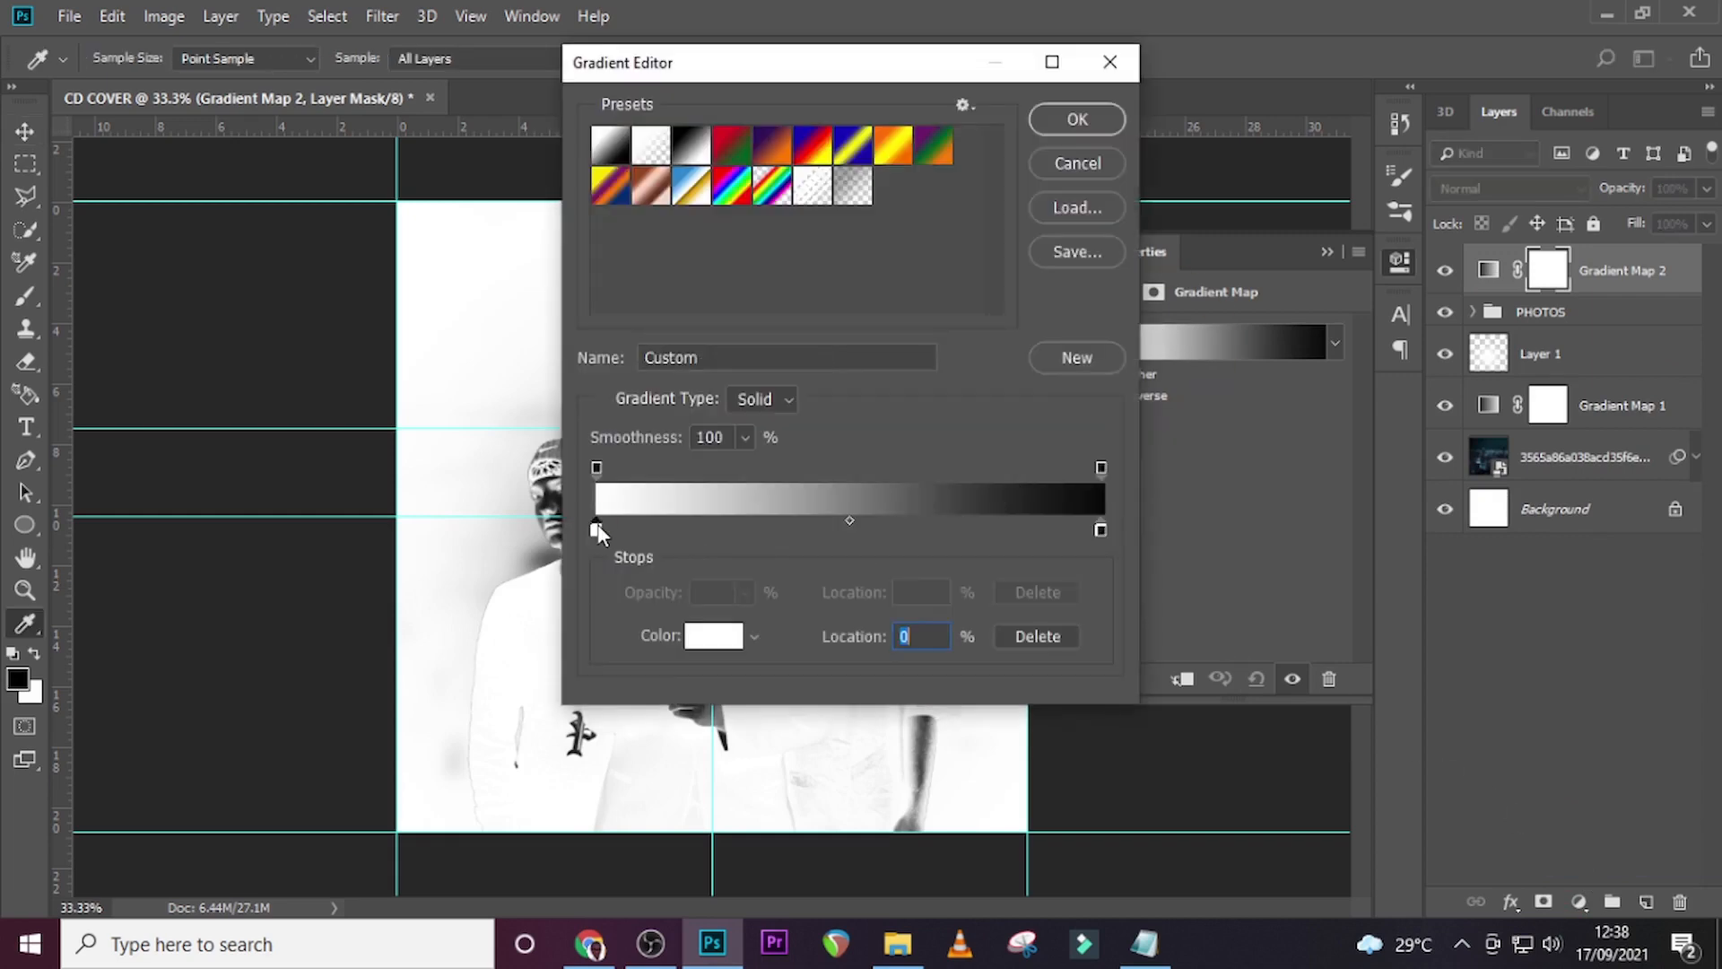
type("29")
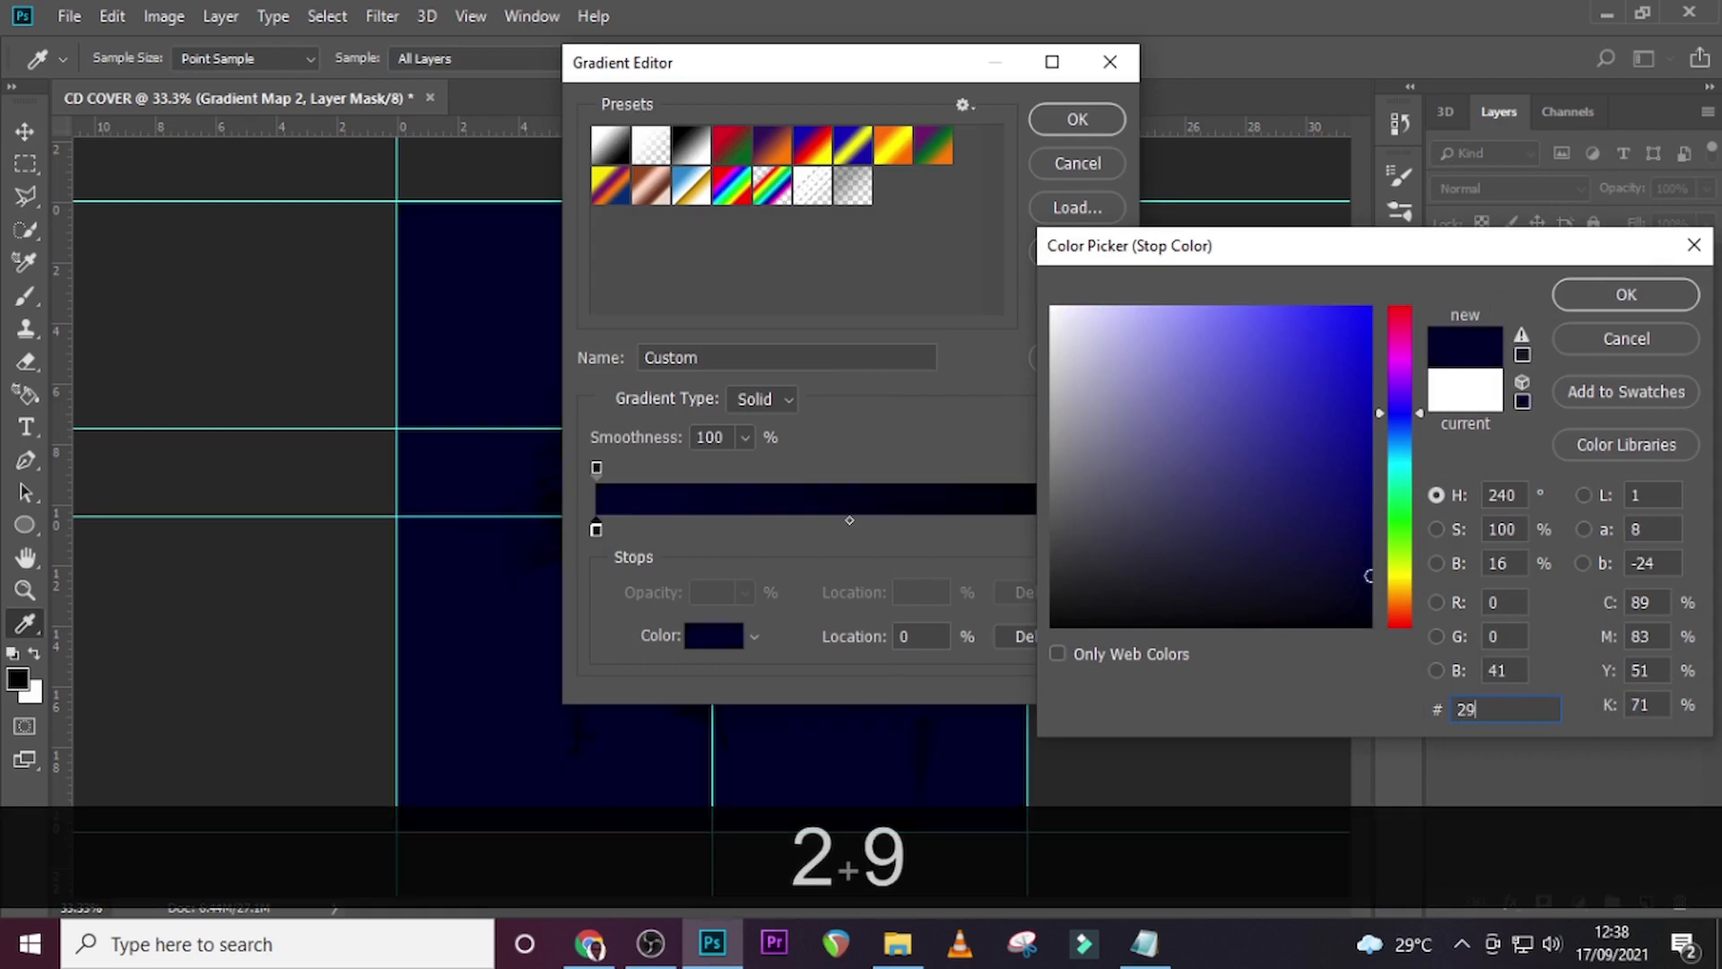
type("0A")
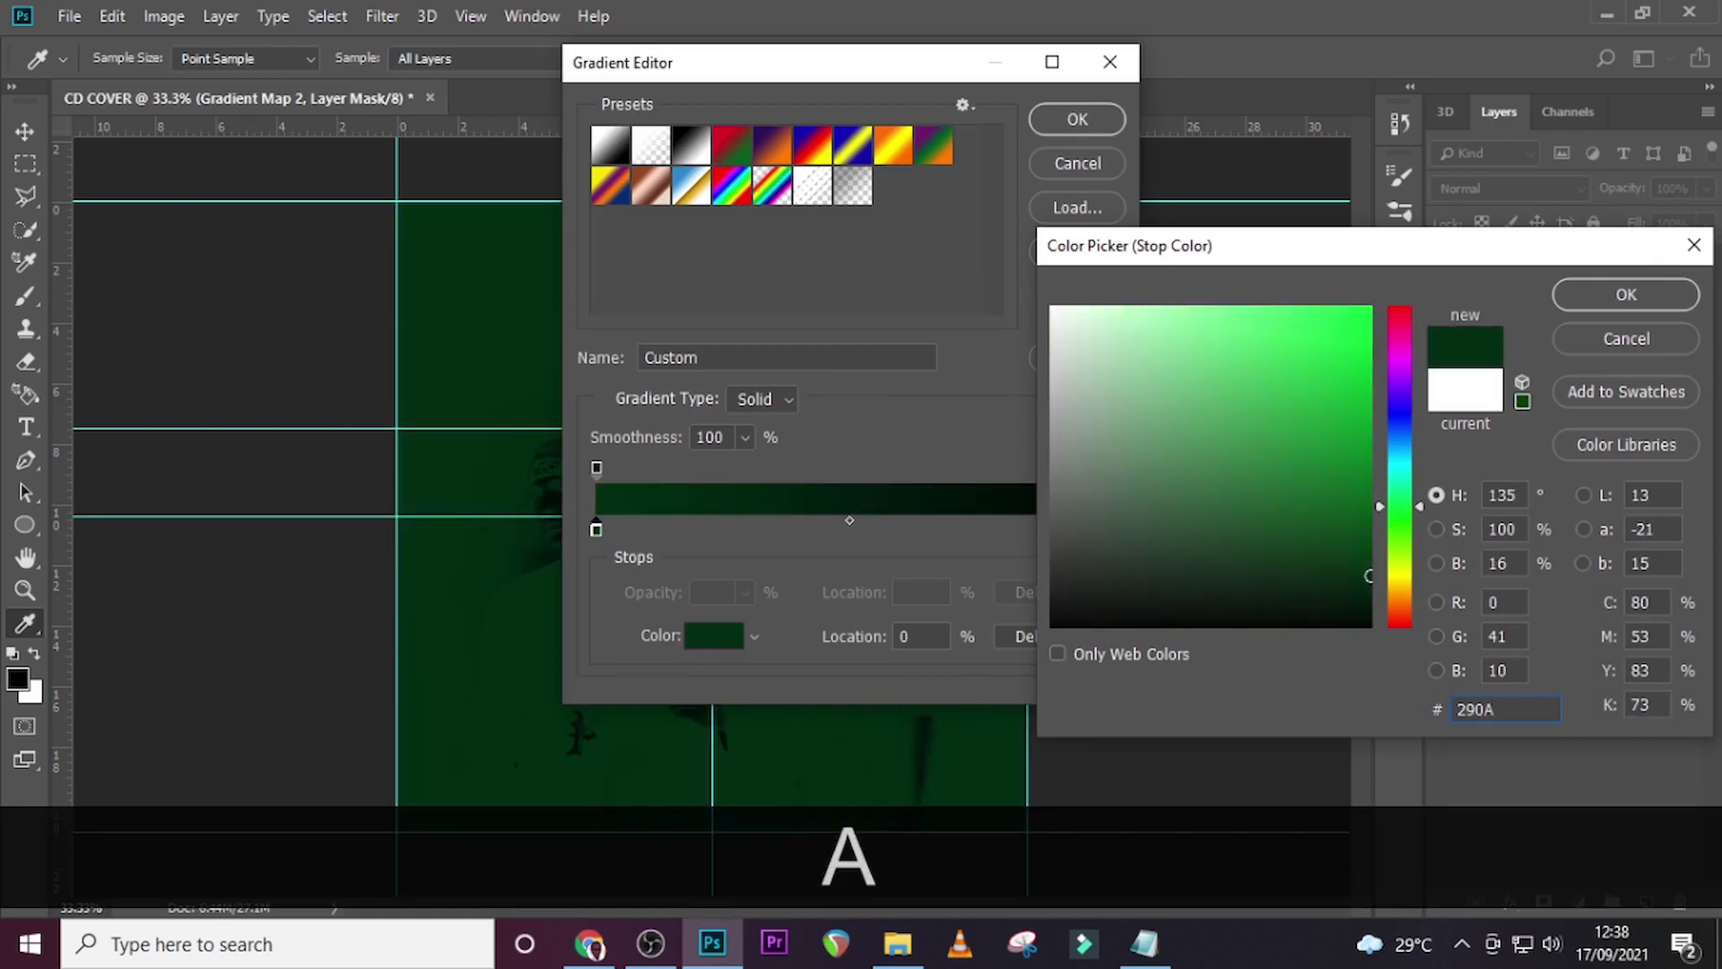
type("59")
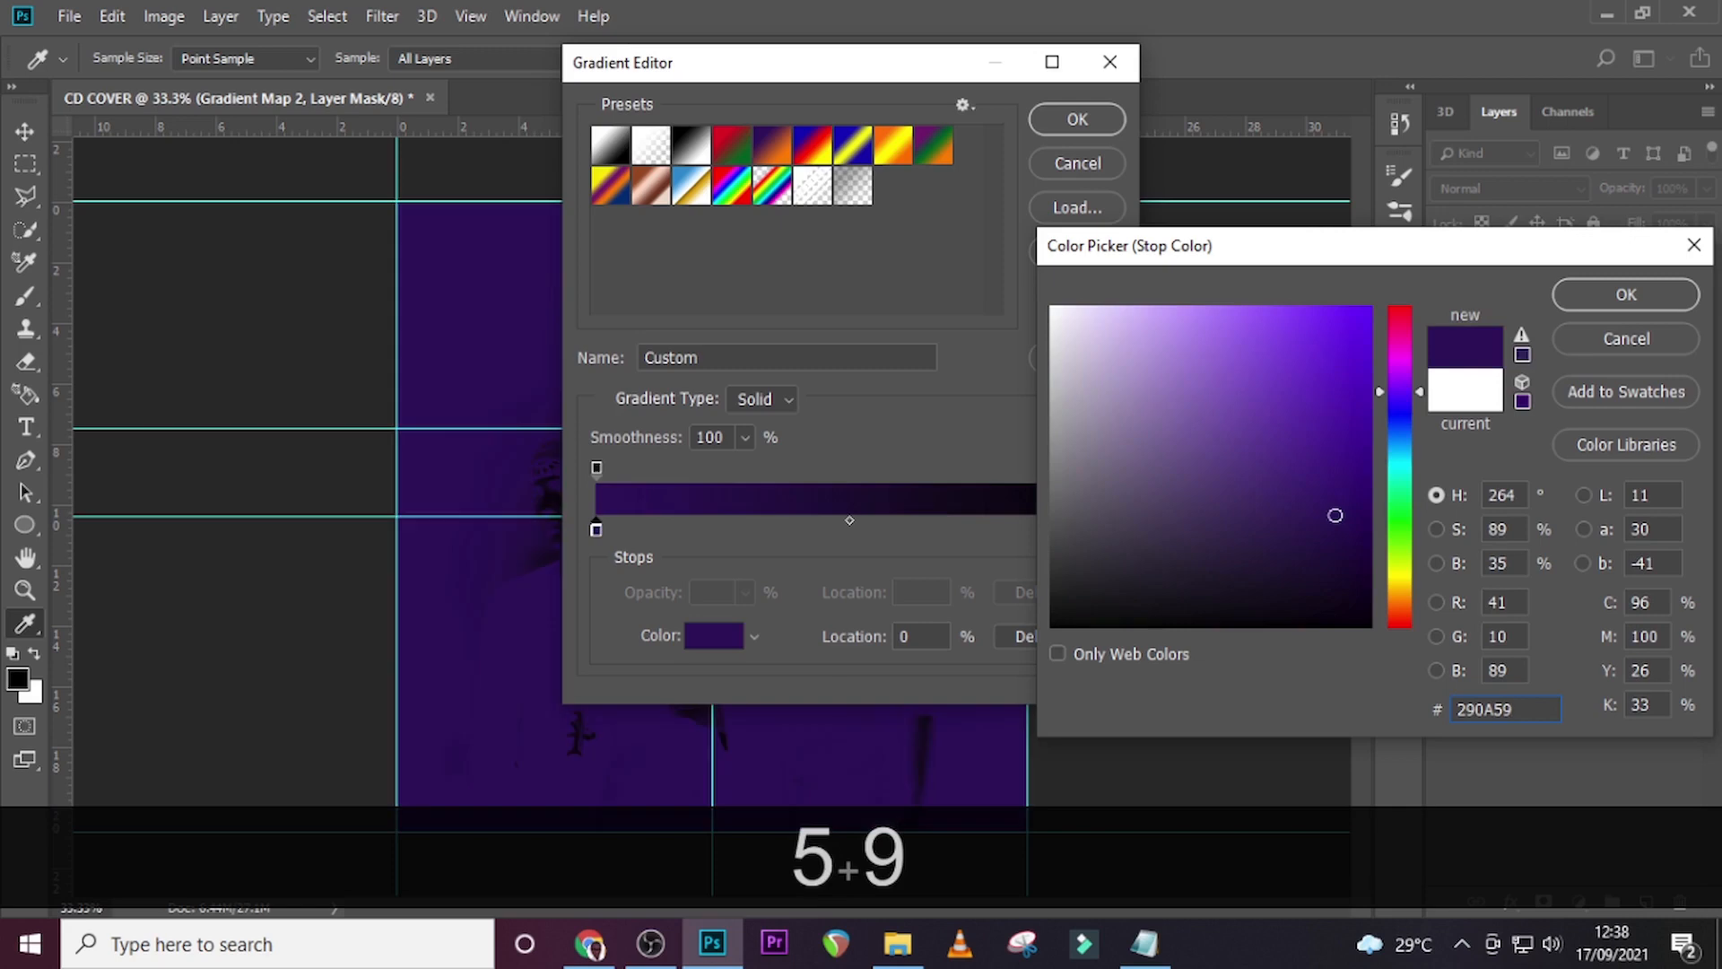
left_click(1646, 300)
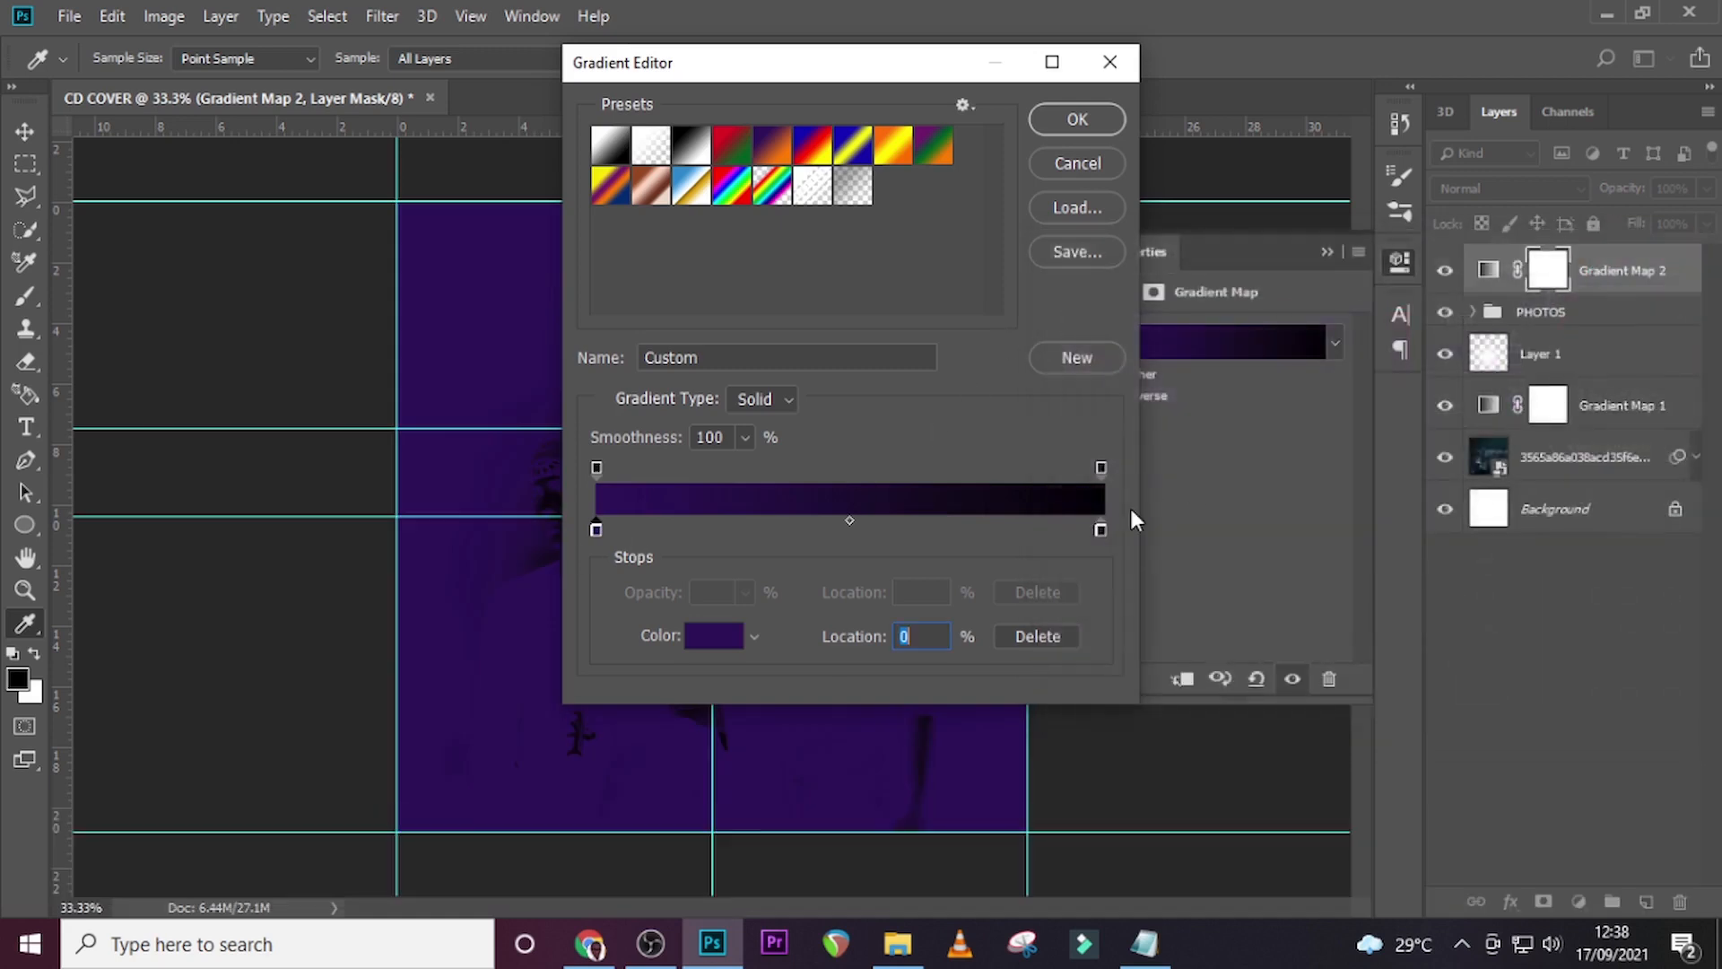
Set the ending colour stop of the new Gradient Map to #FF7C00 and apply the gradient.
double_click(1101, 530)
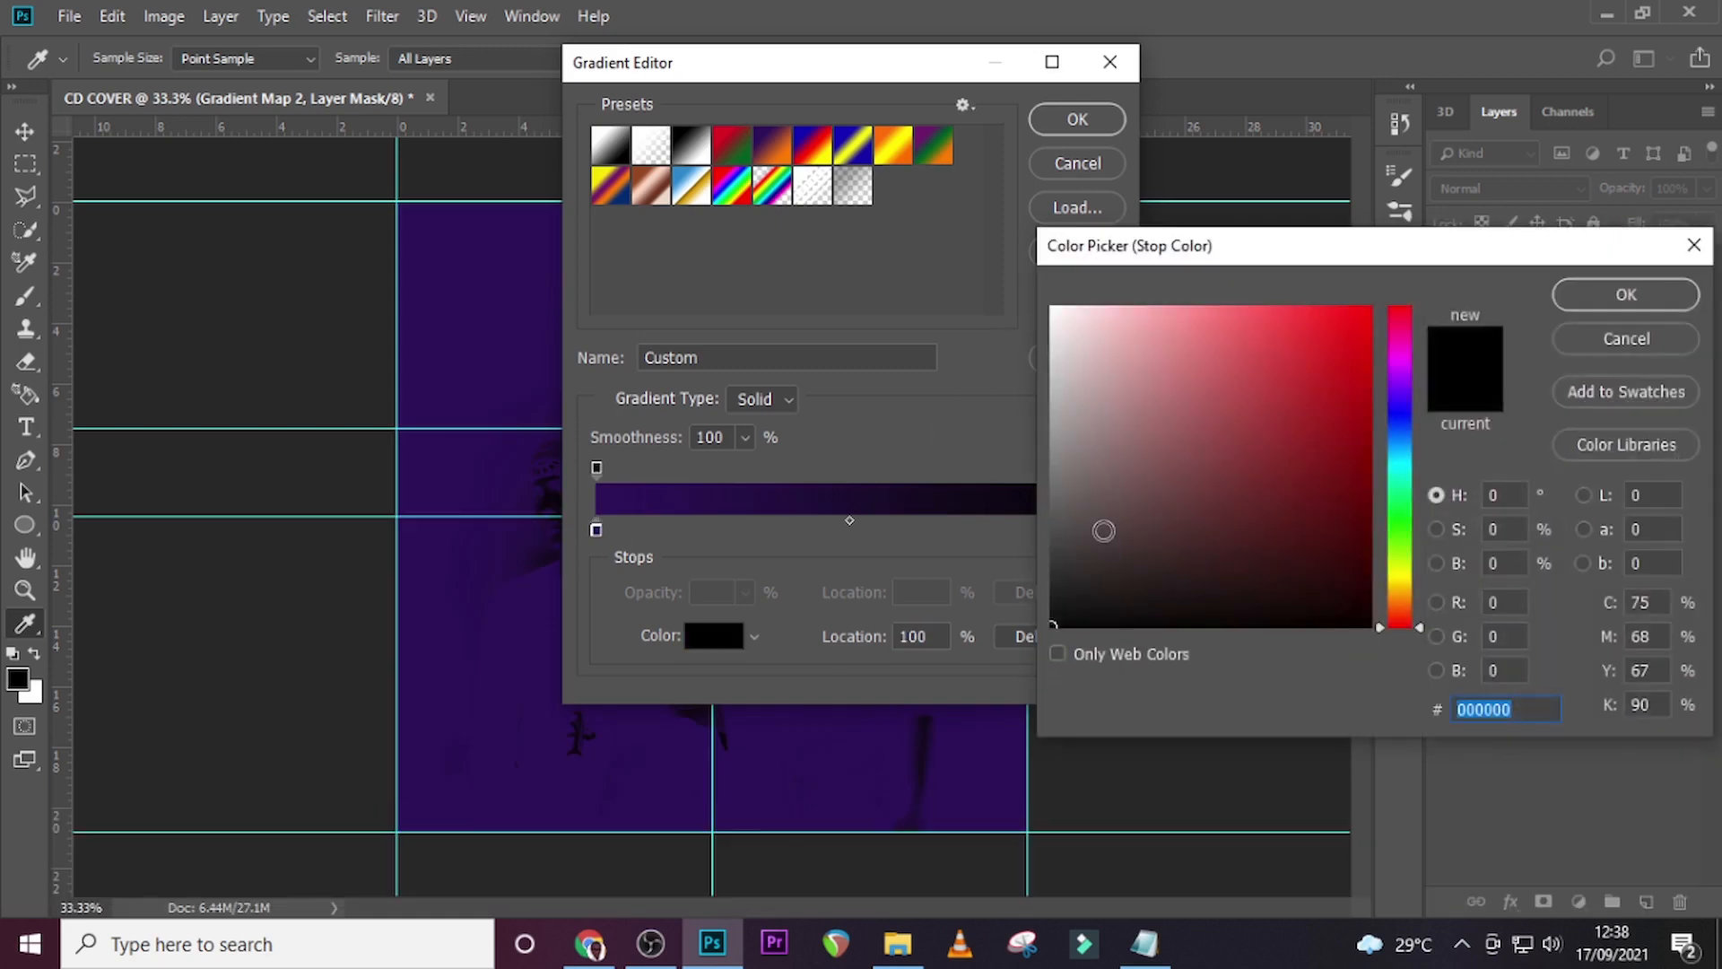
type("FF7")
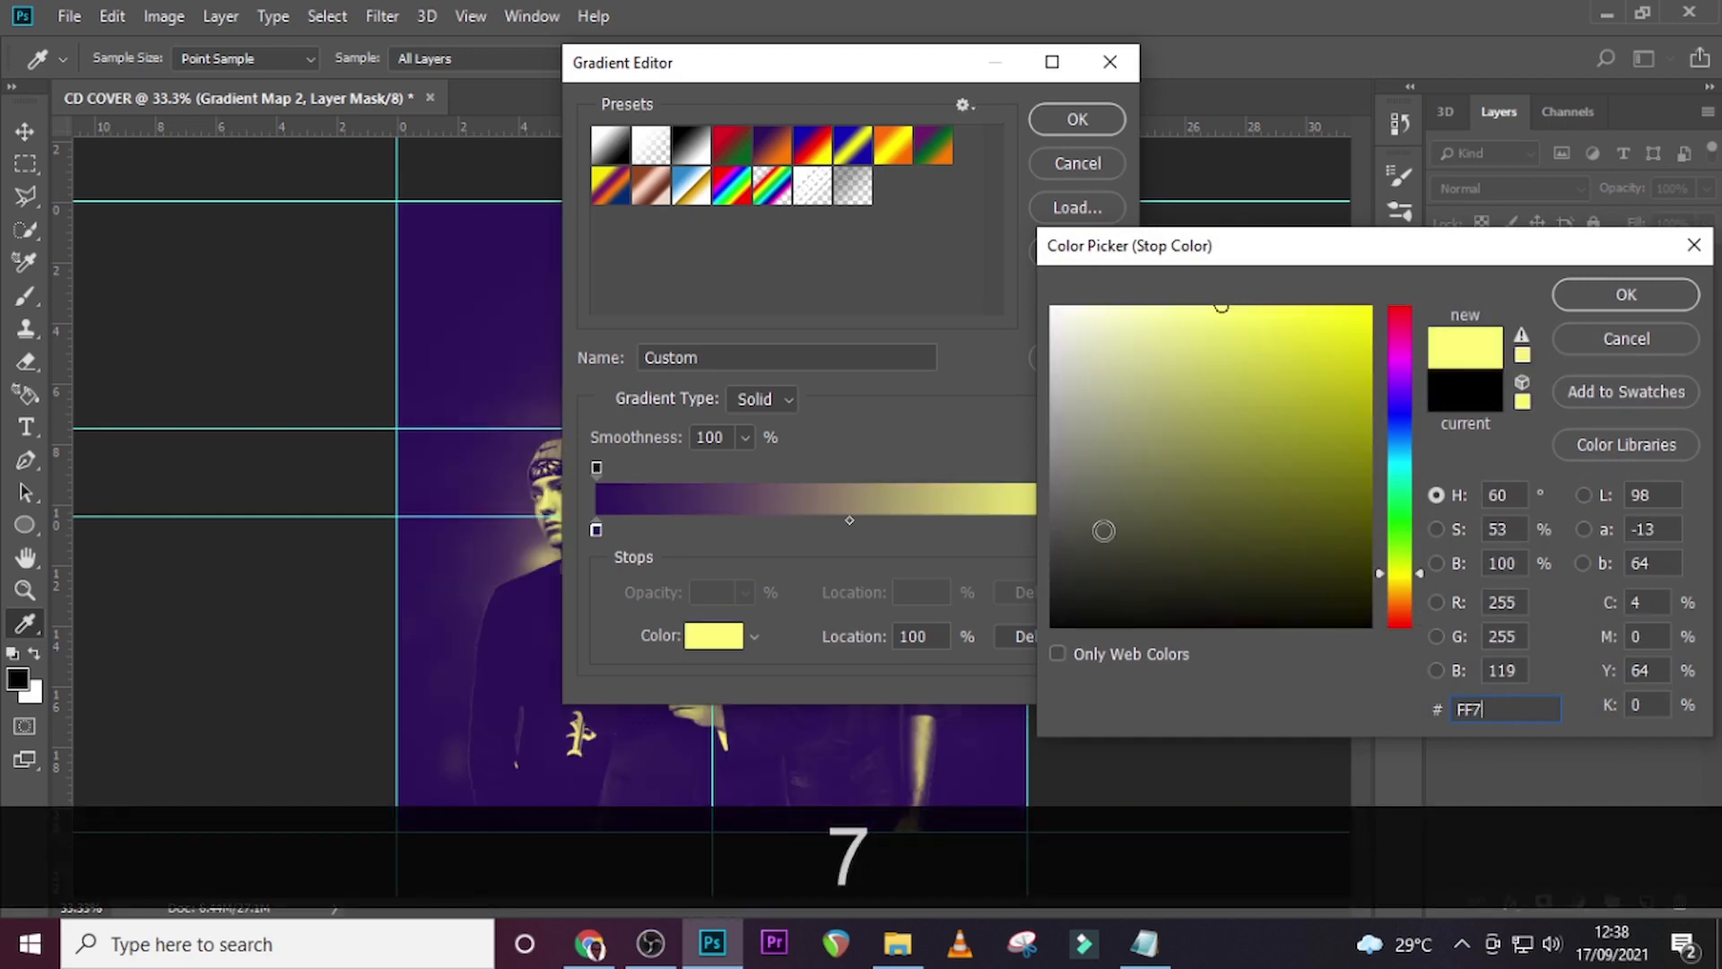
type("C00")
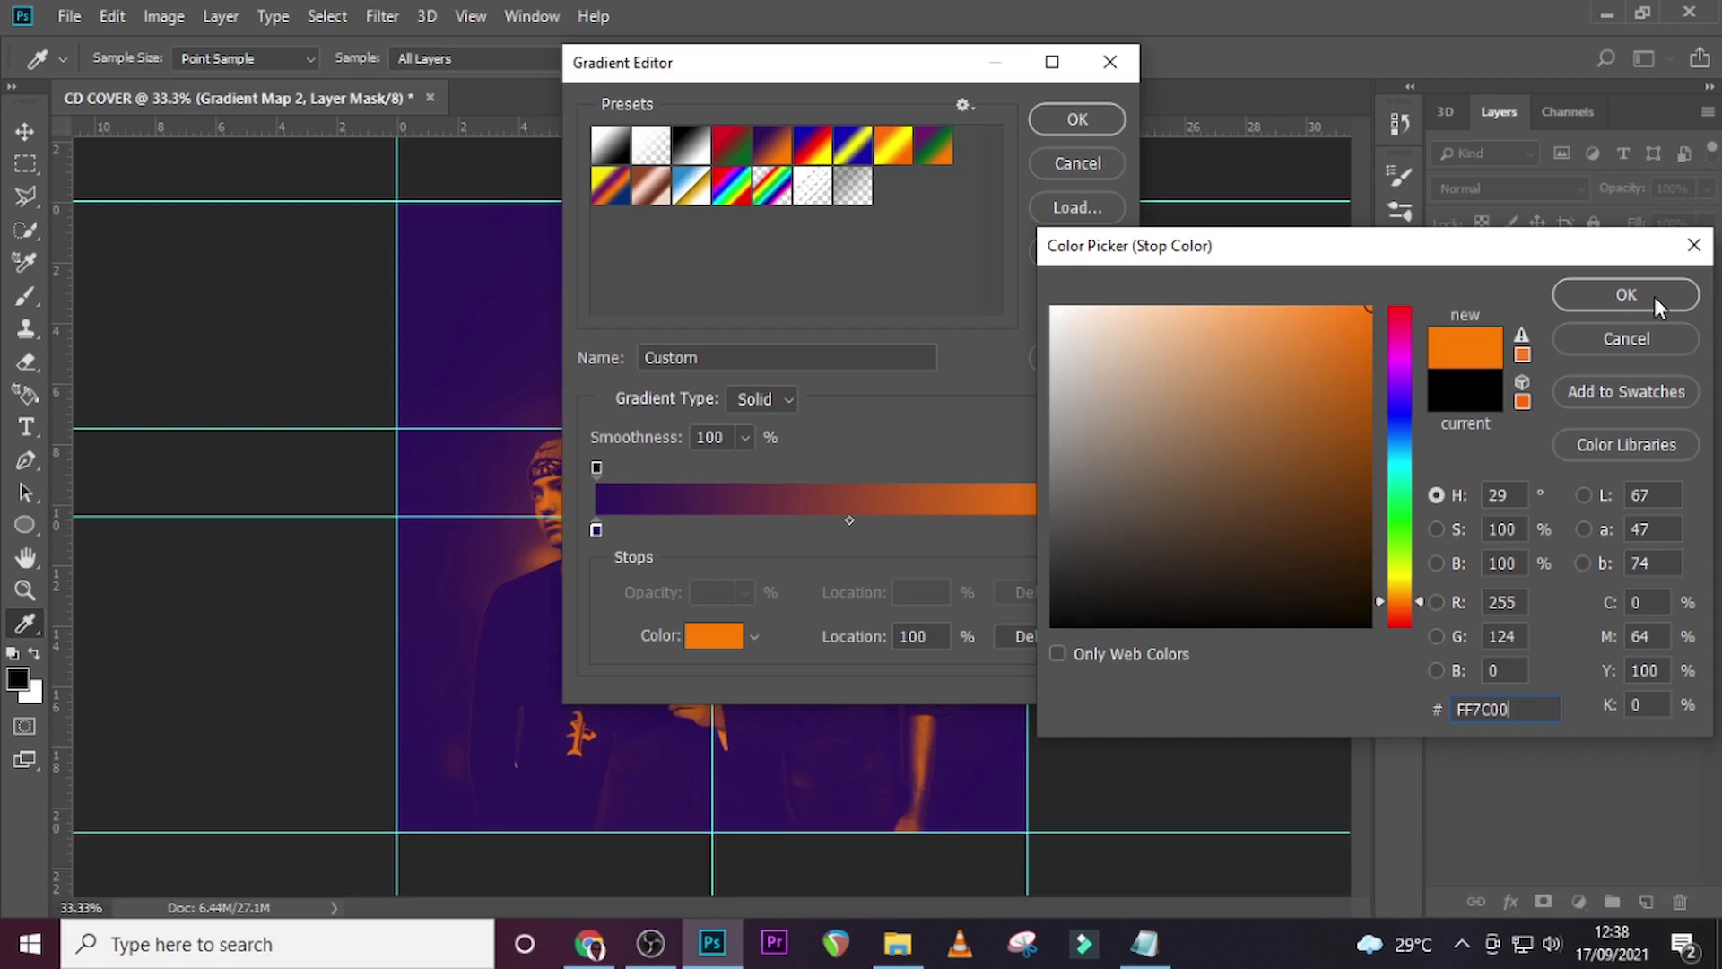
left_click(1626, 295)
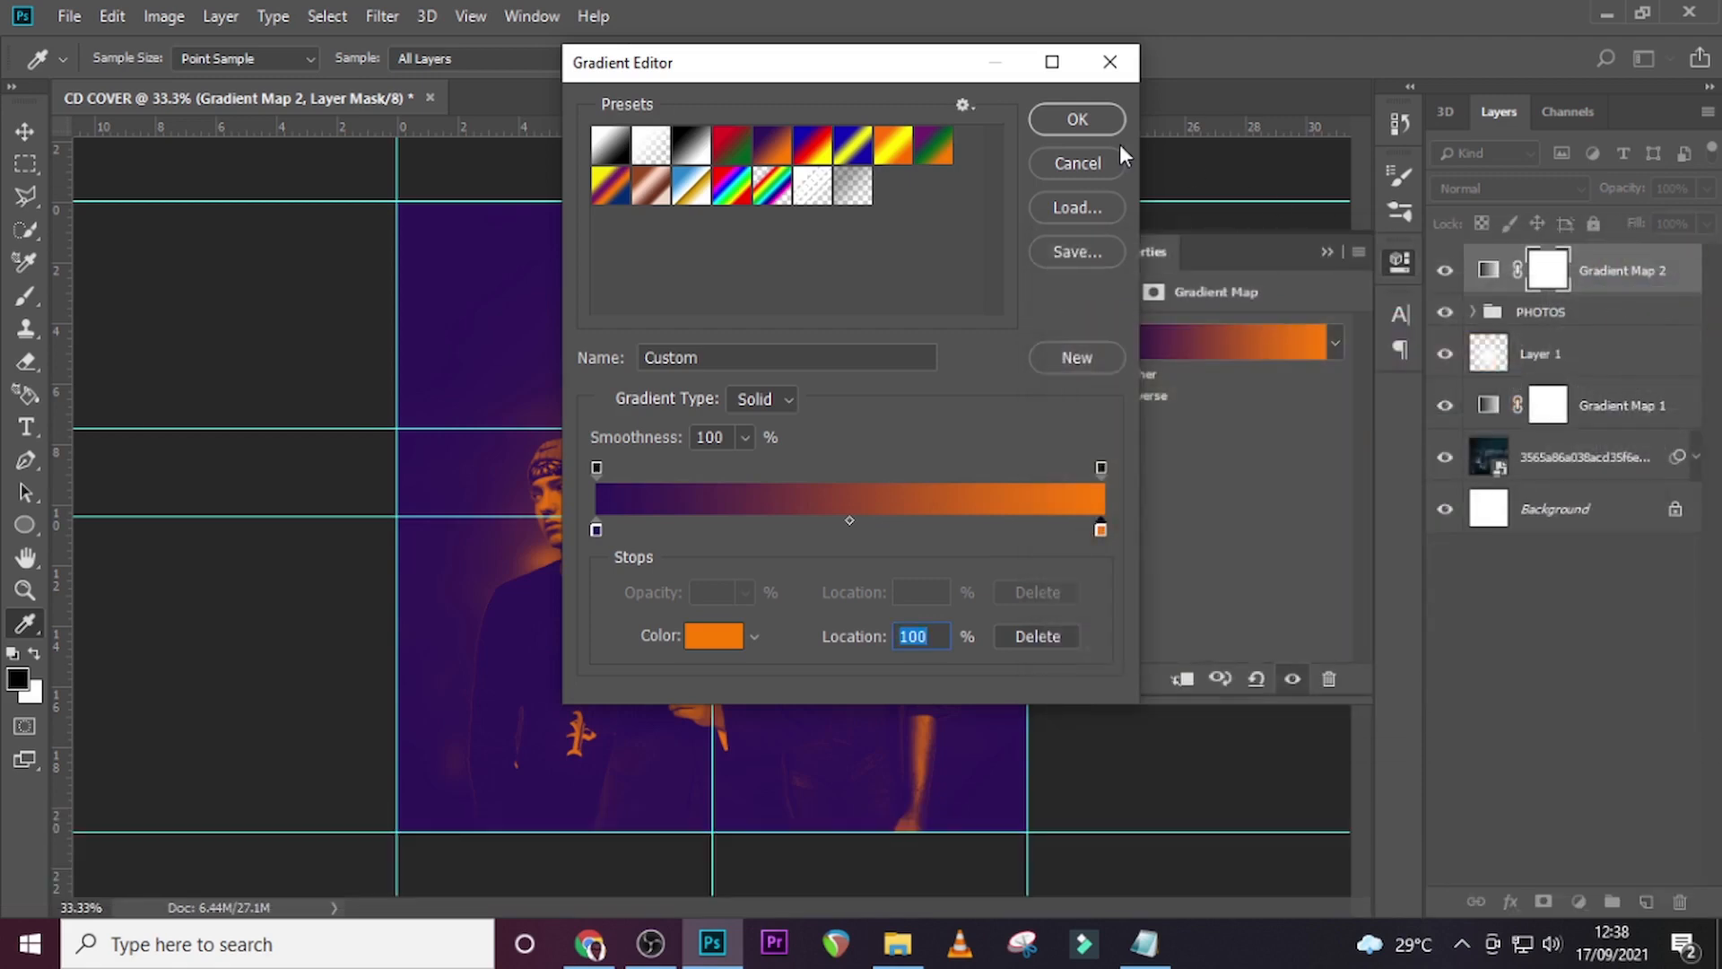
left_click(1079, 117)
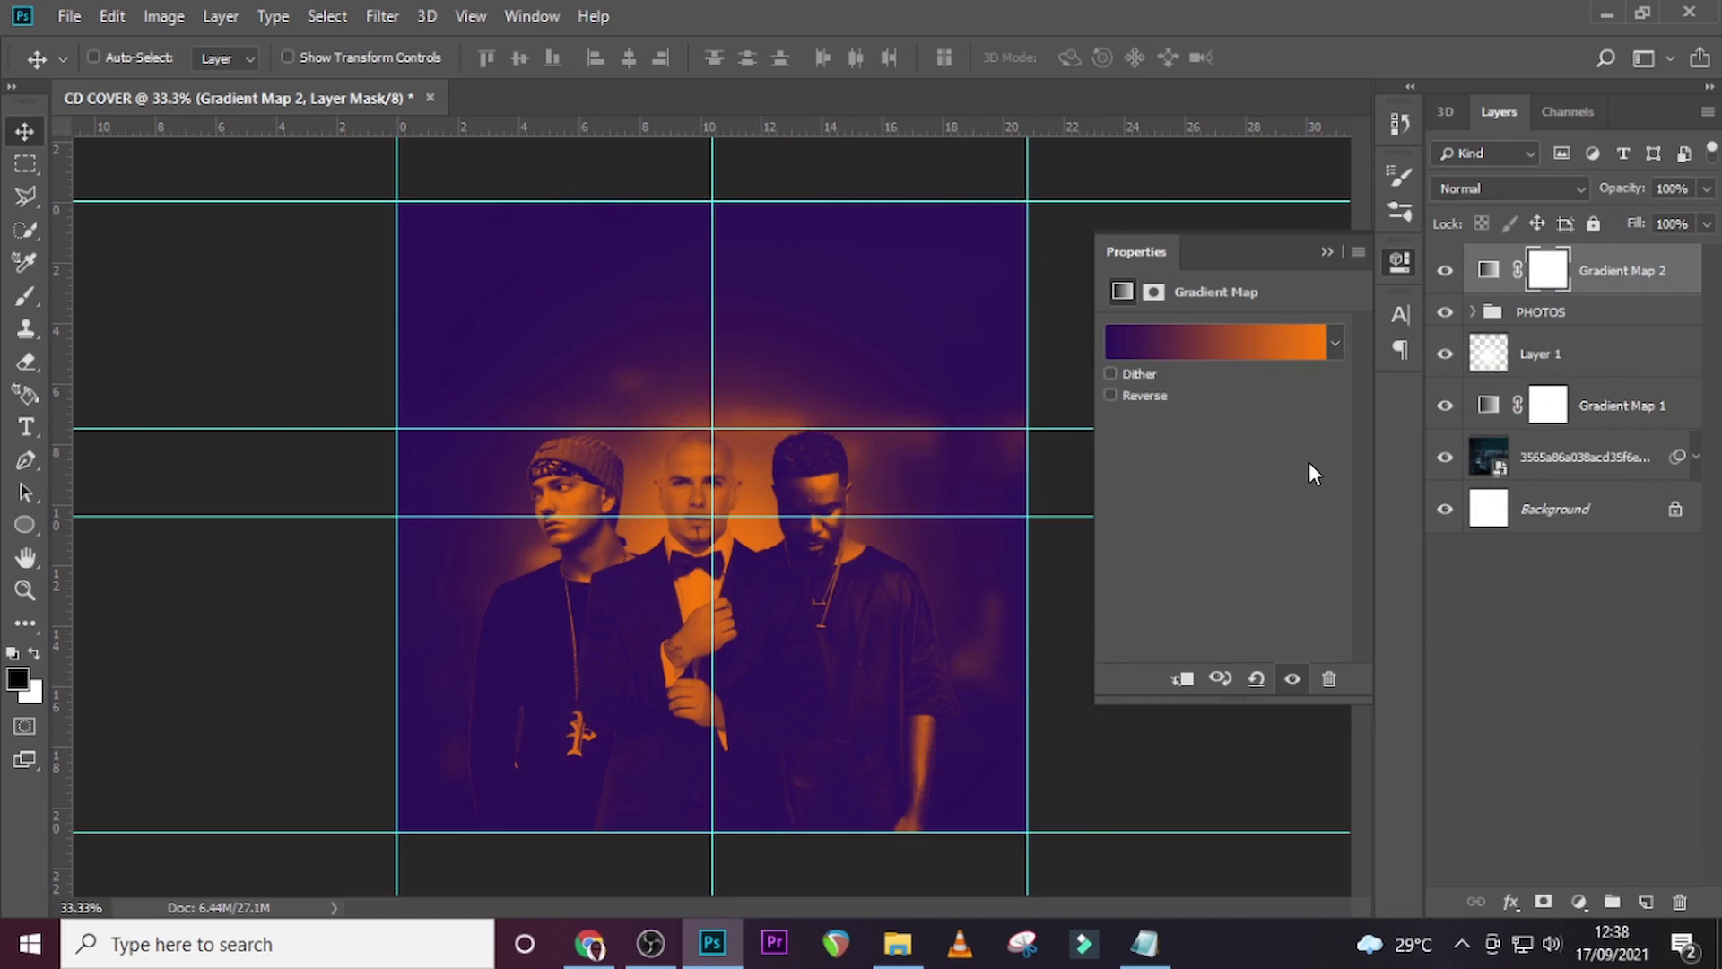
Blend the purple-to-orange Gradient Map in Soft Light at 52% opacity and compare the image without it.
left_click(1476, 190)
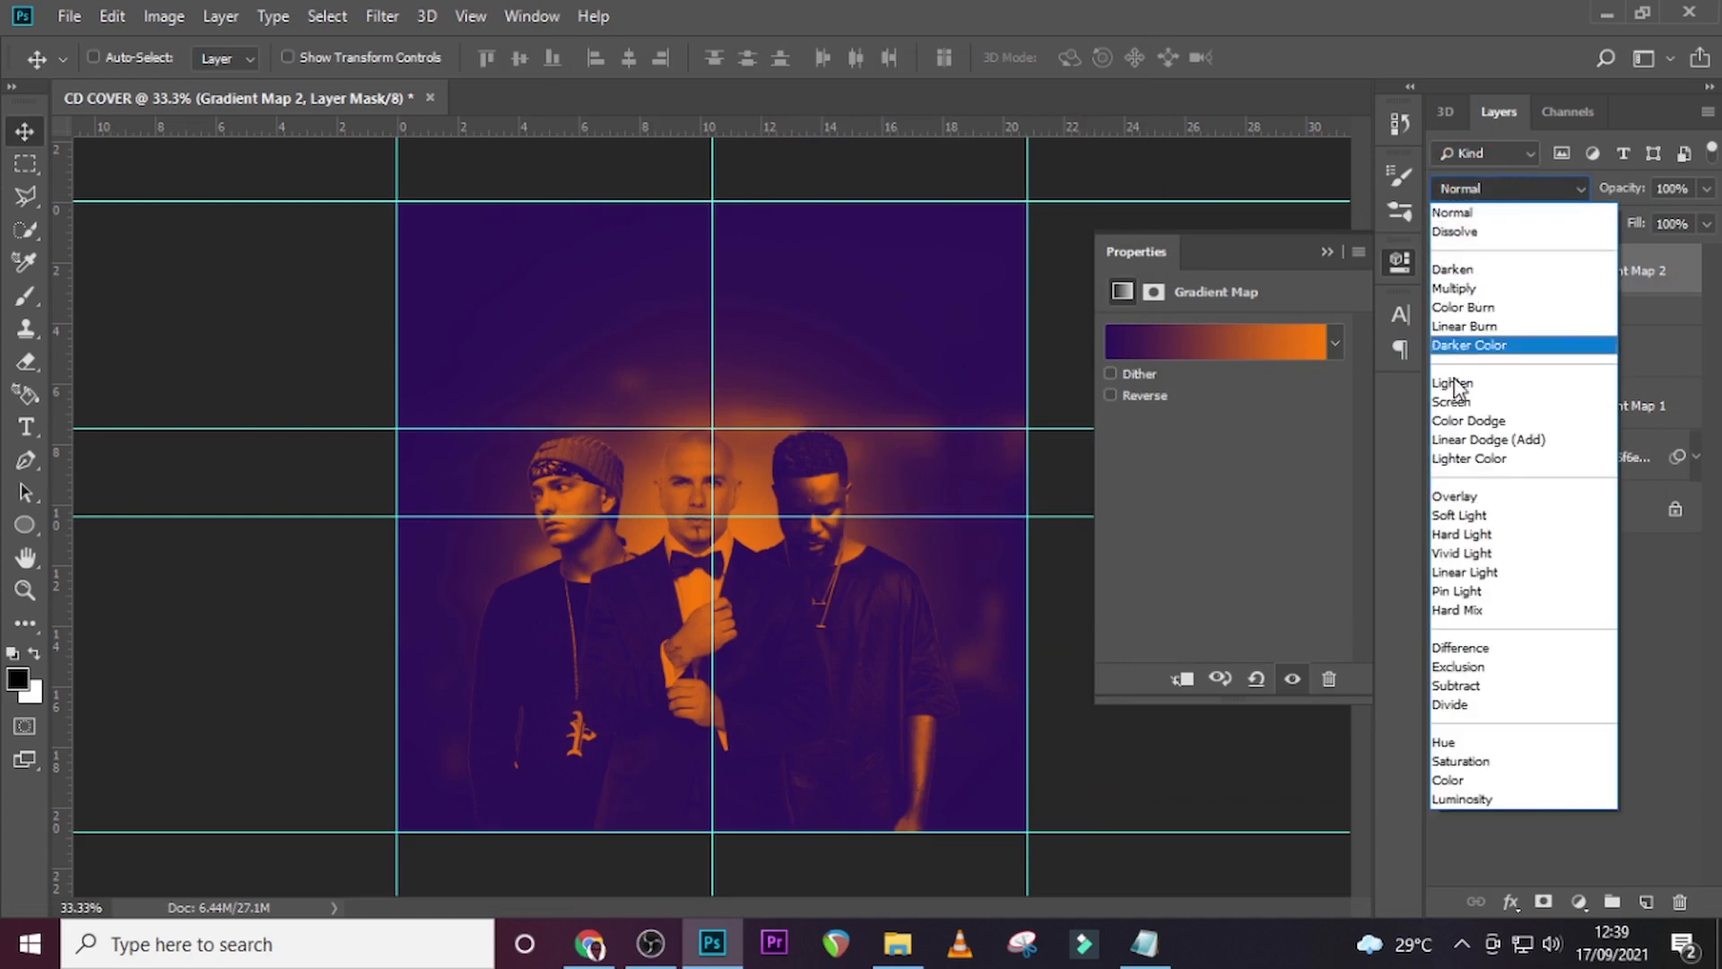
left_click(1457, 515)
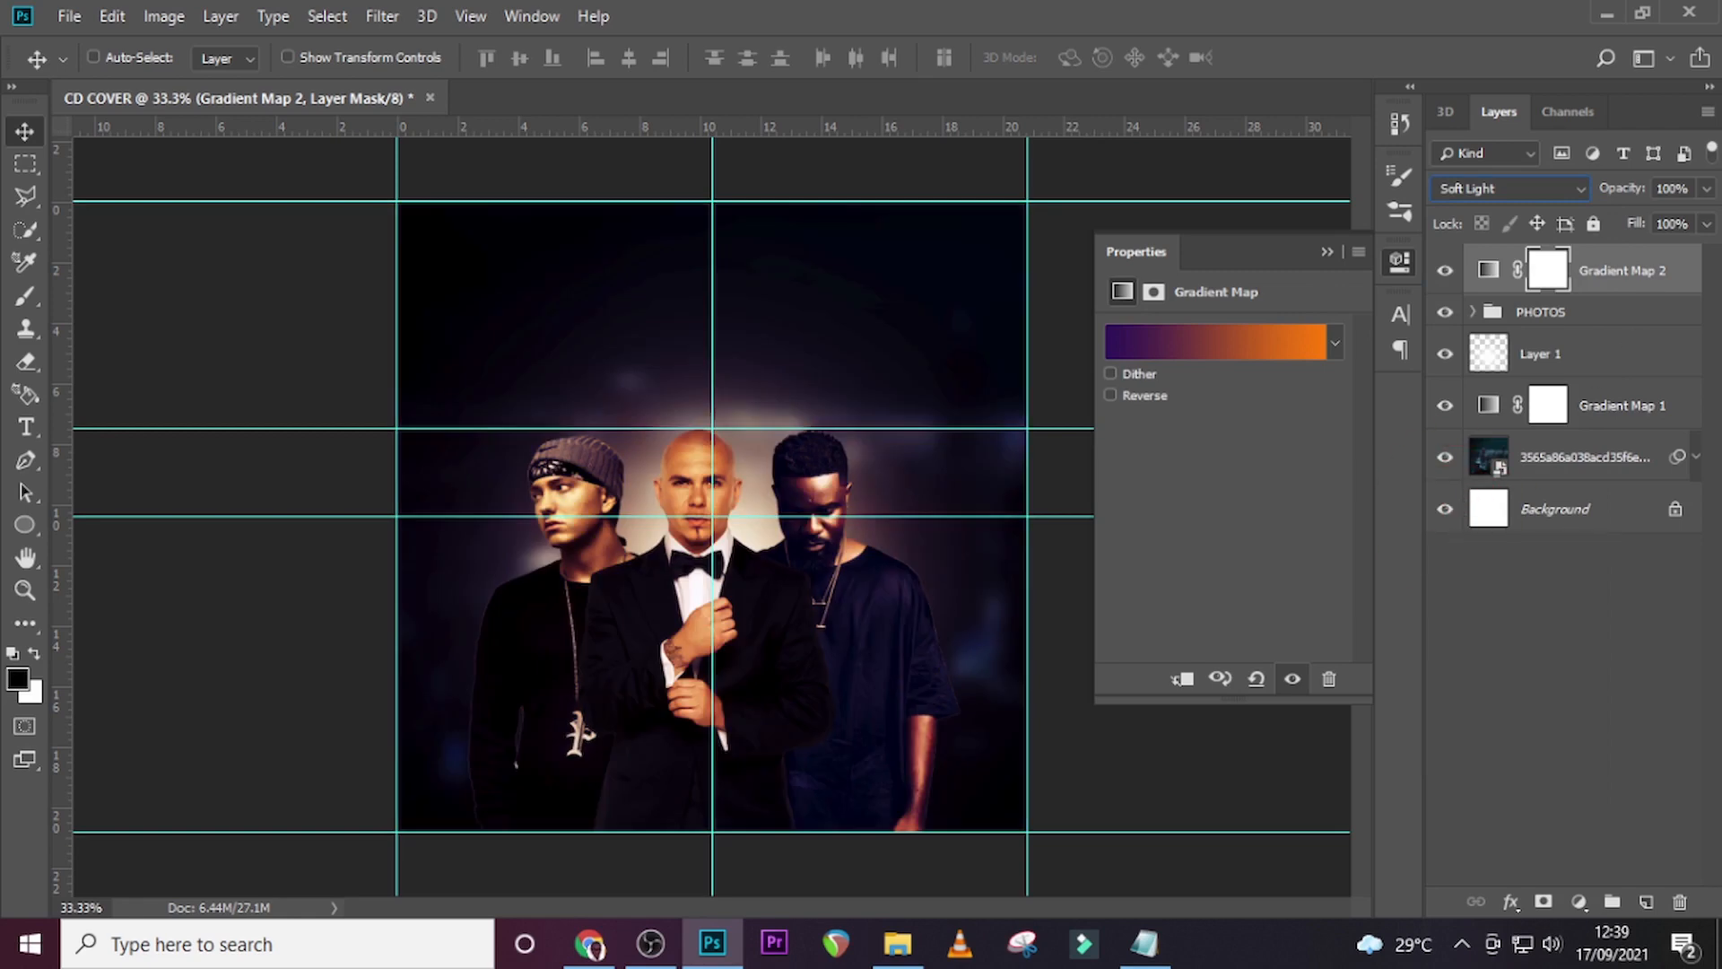
left_click(1639, 189)
type("52")
key("Return")
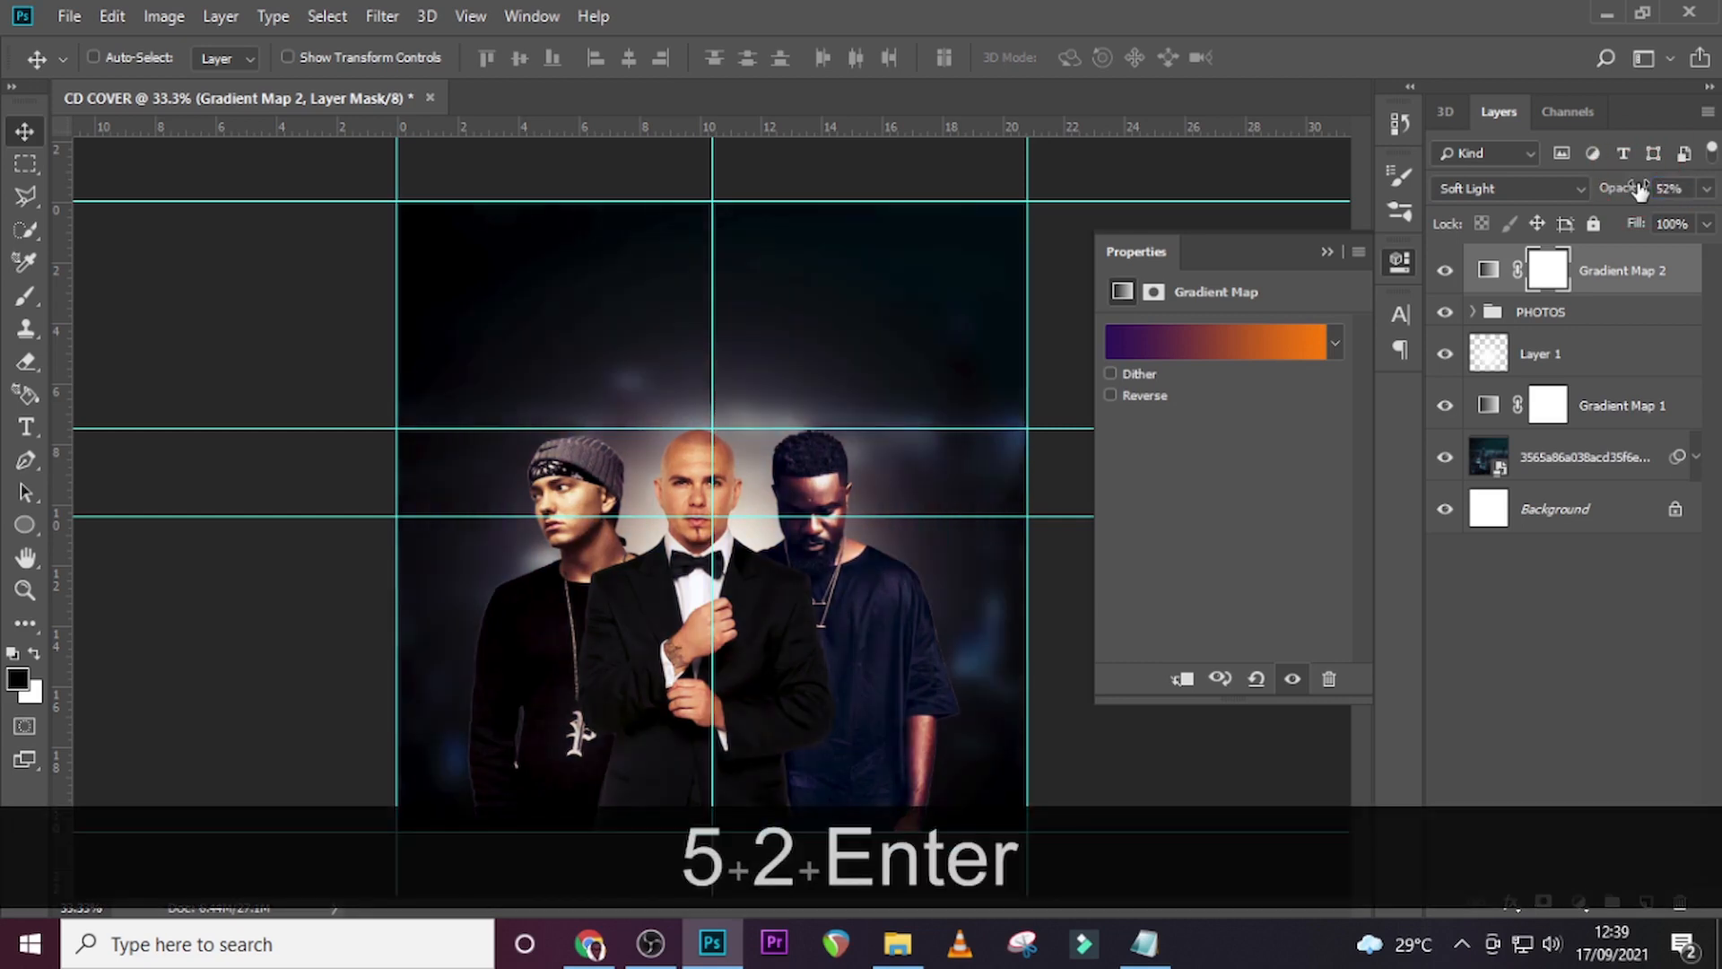
left_click(1484, 272)
left_click(1445, 271)
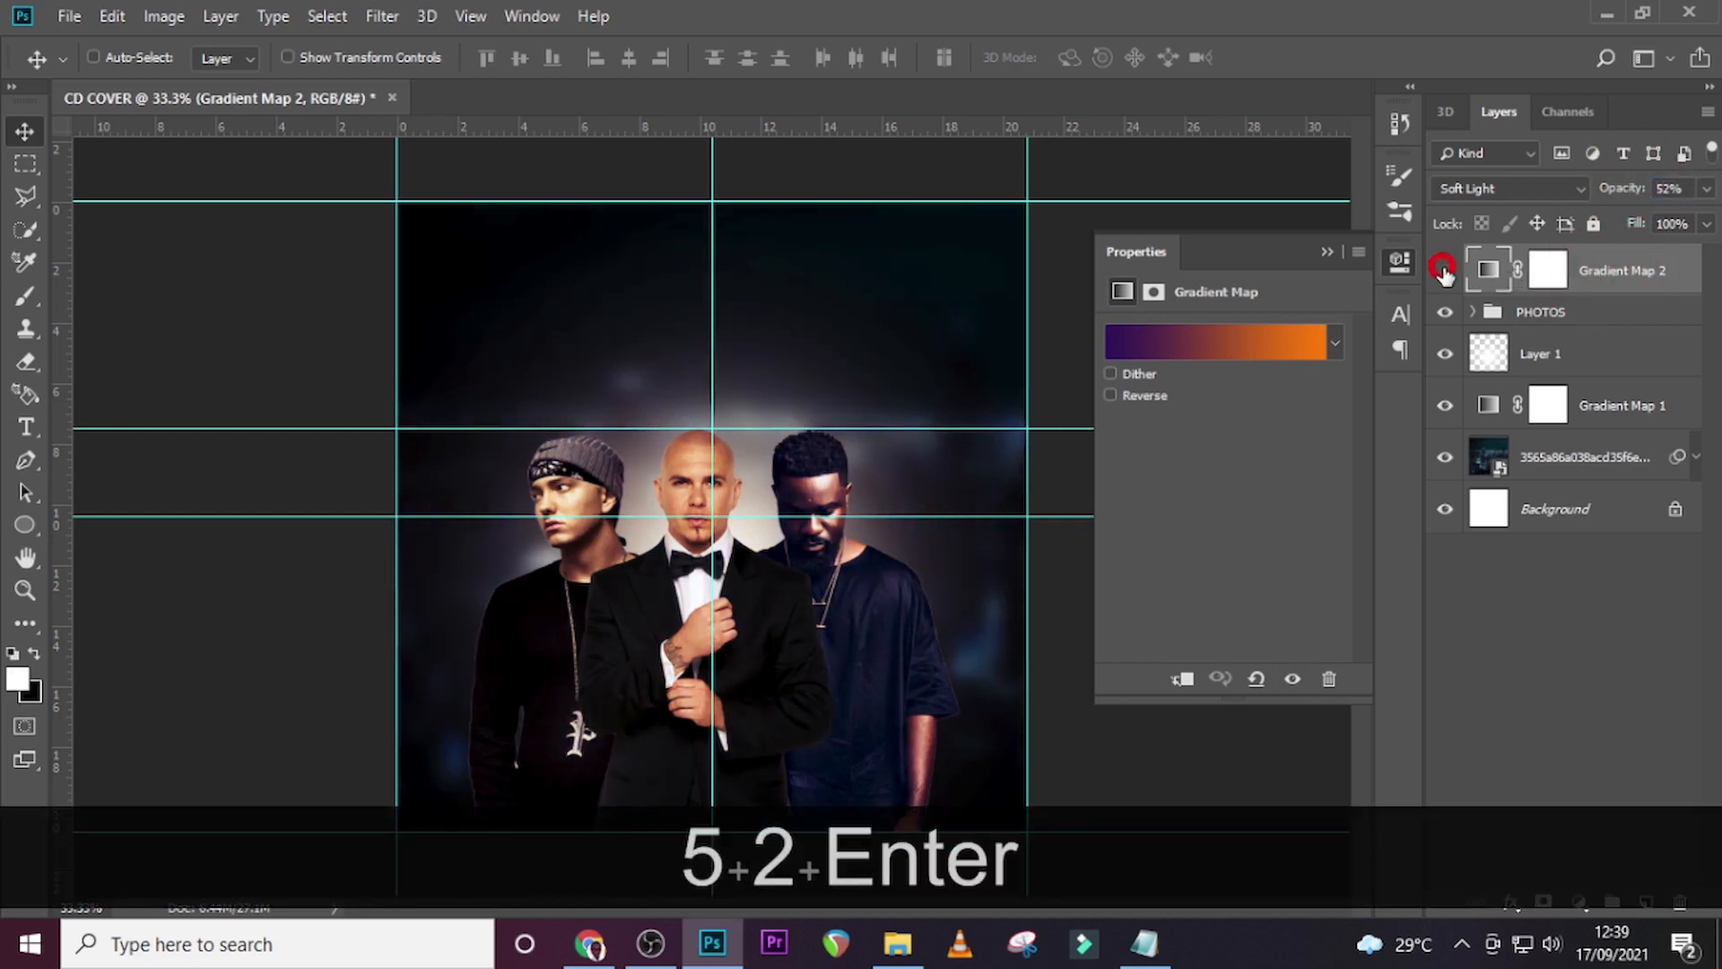
left_click(1445, 272)
left_click(1445, 271)
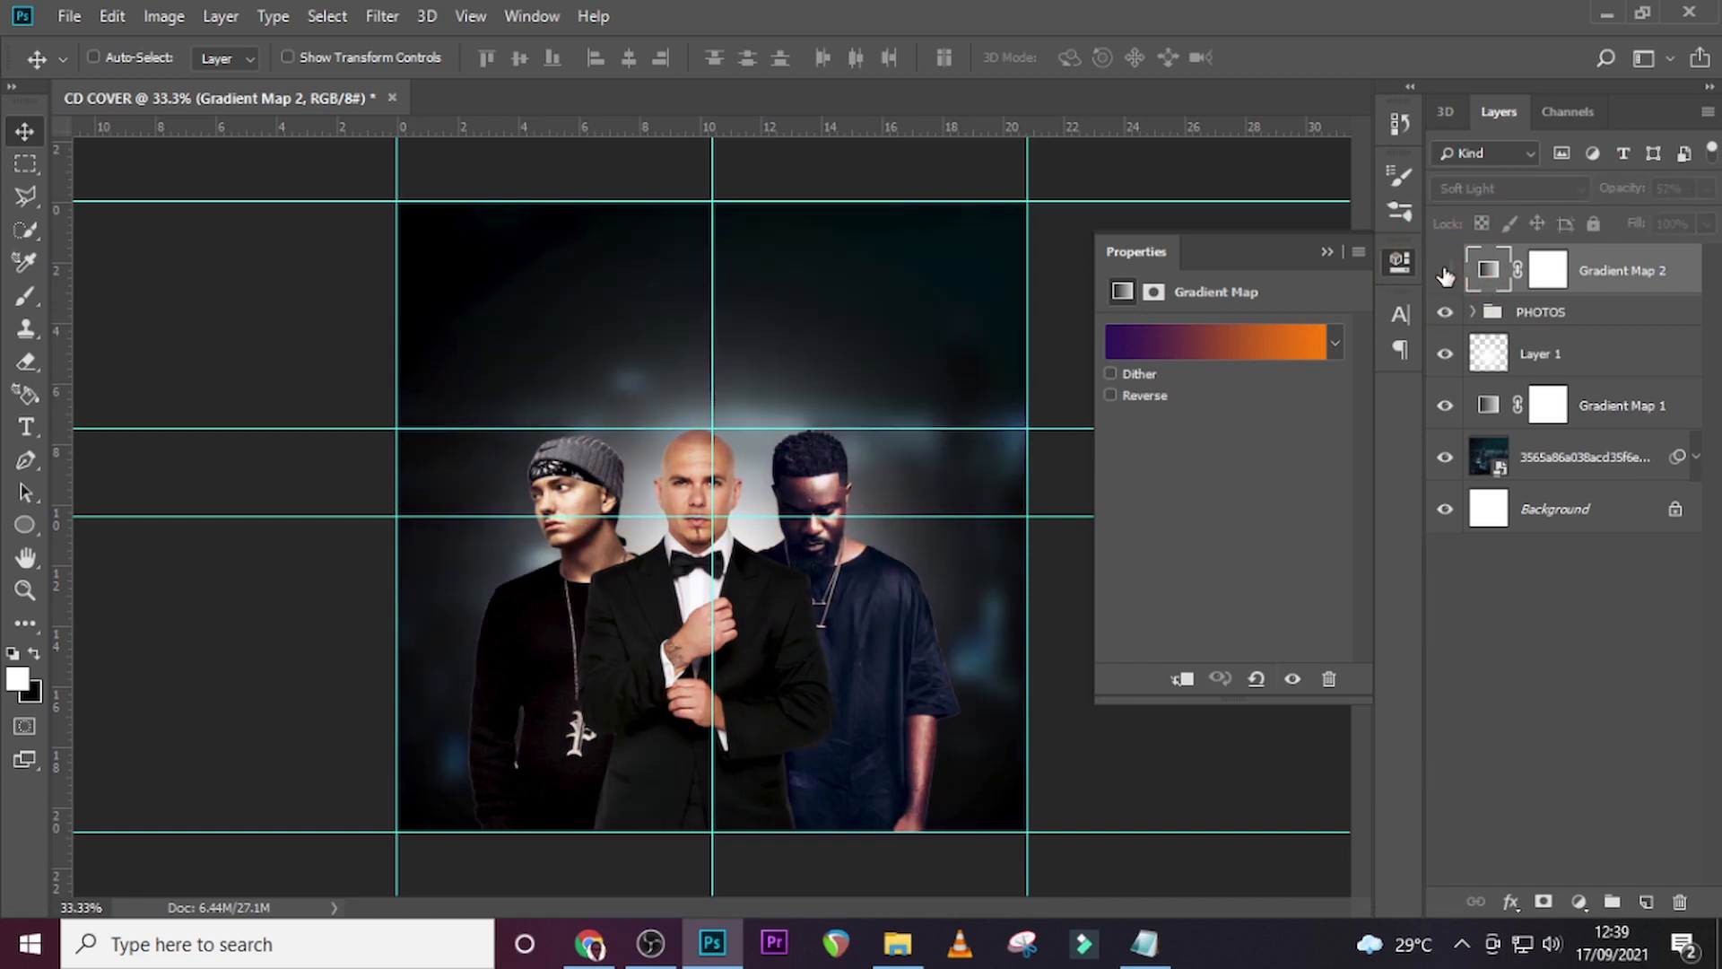
Redisplay the purple-to-orange Gradient Map, and add an empty layer above it with the foreground colour set to #FFC154.
left_click(1445, 271)
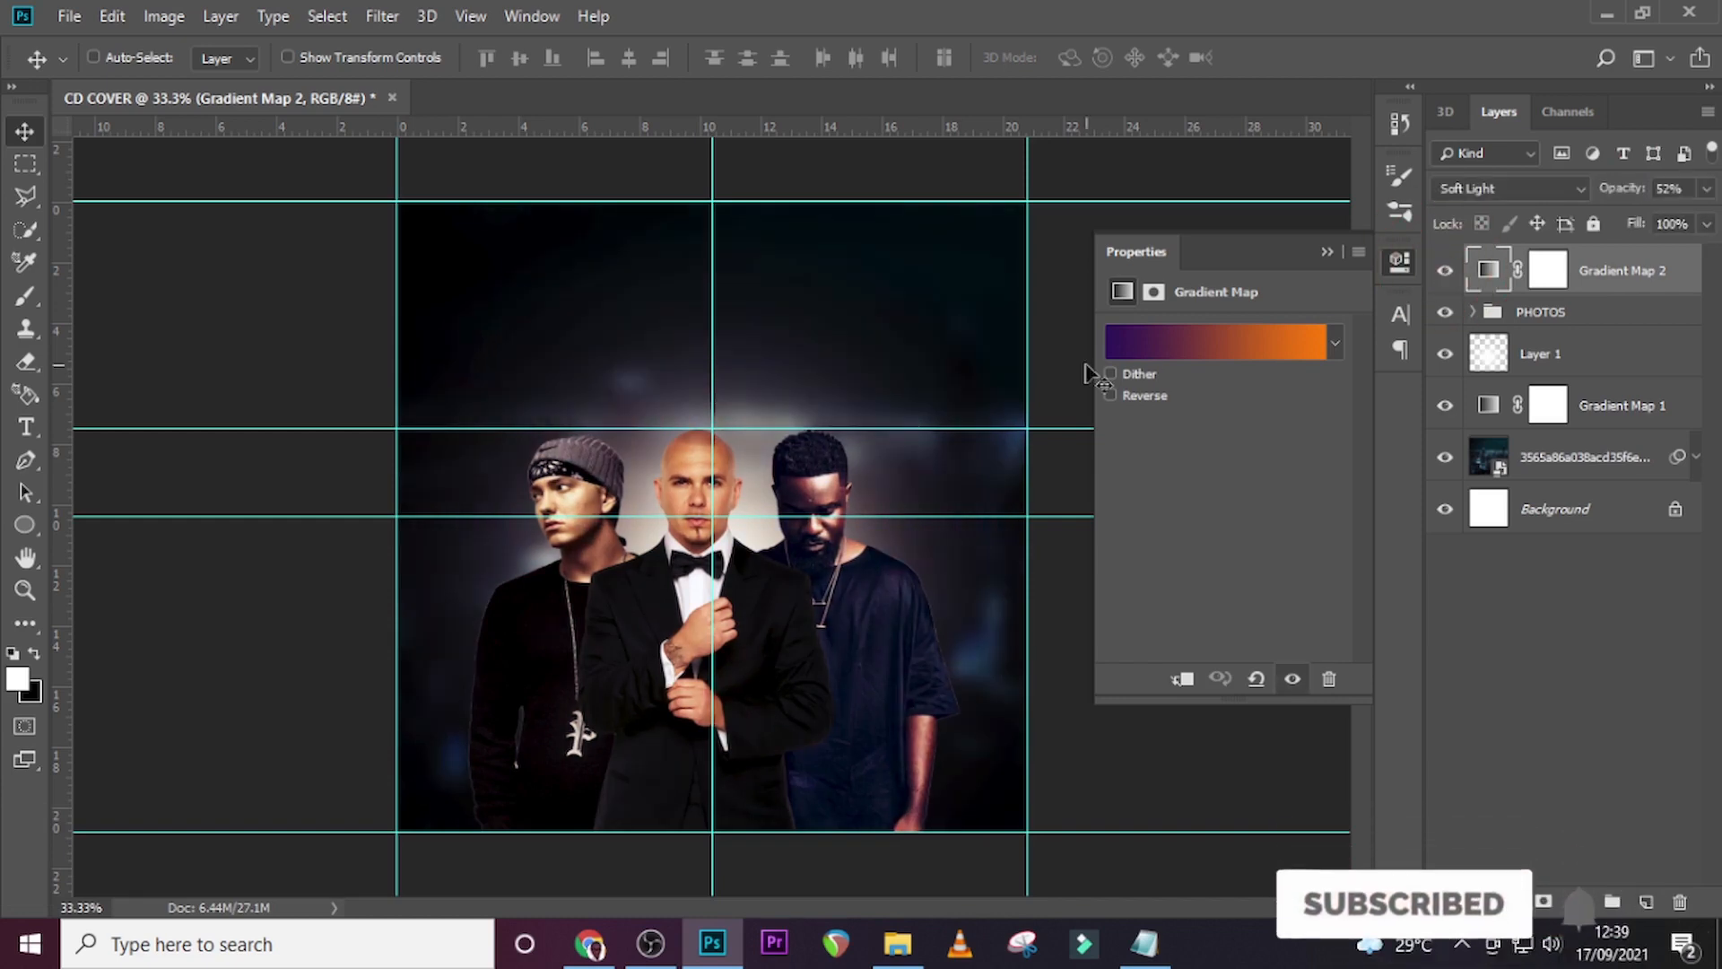
left_click(1645, 902)
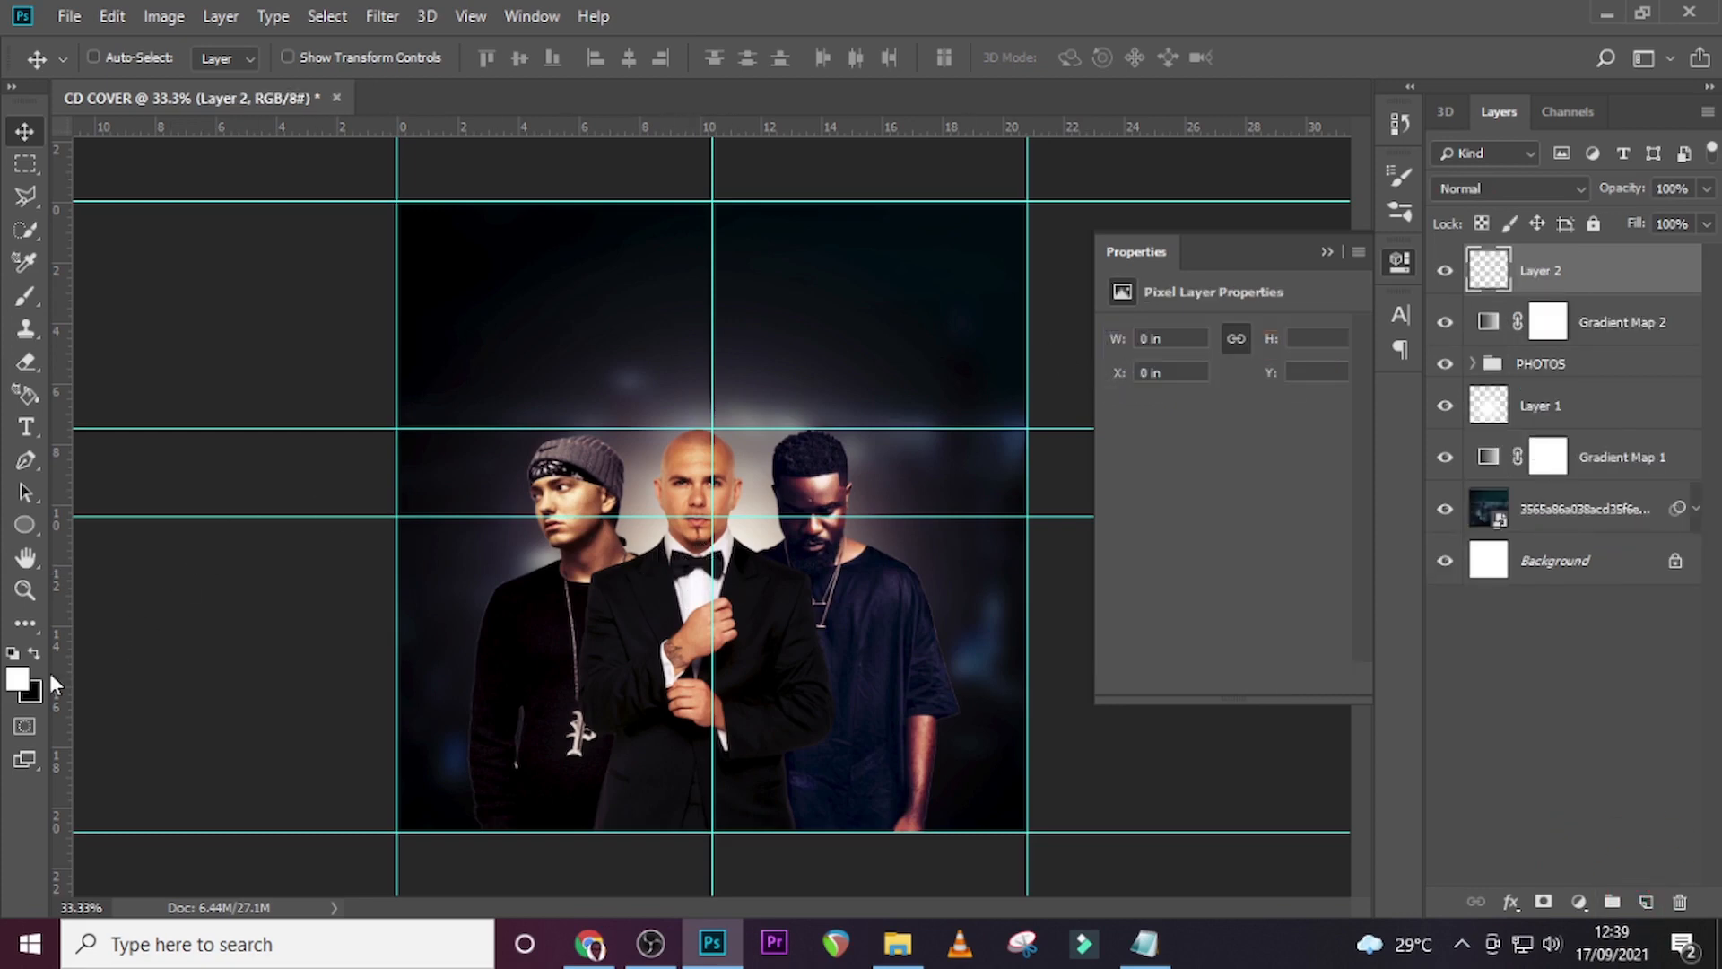
left_click(18, 682)
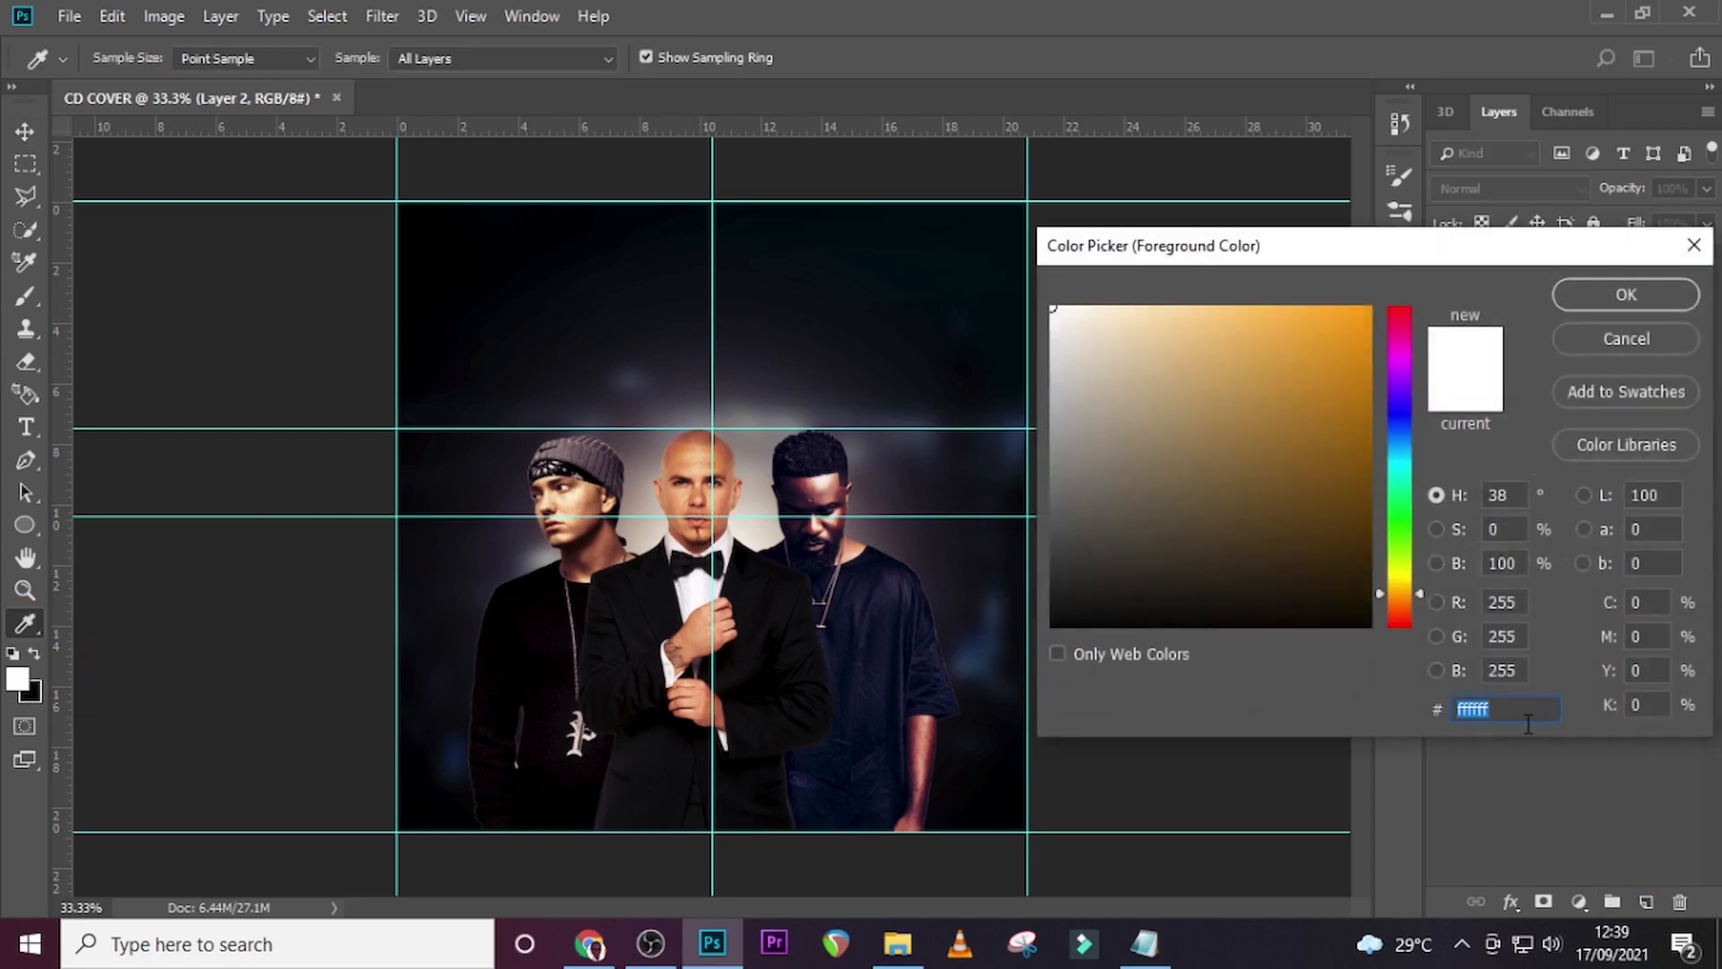
type("F")
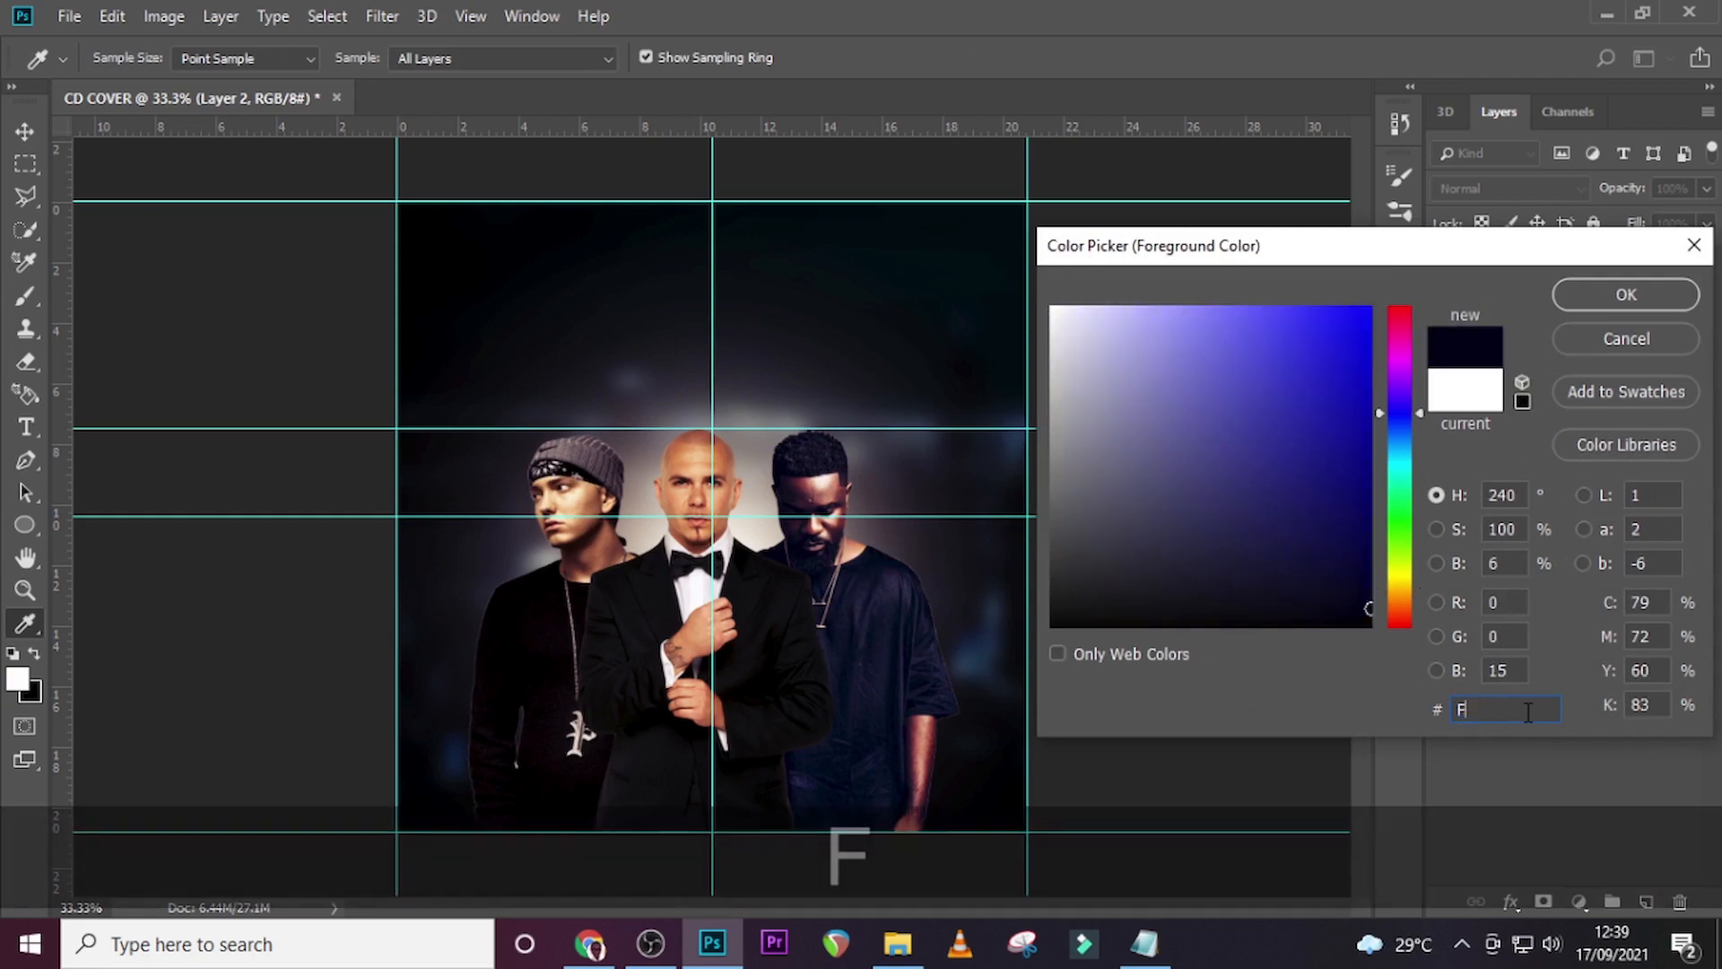
type("FC")
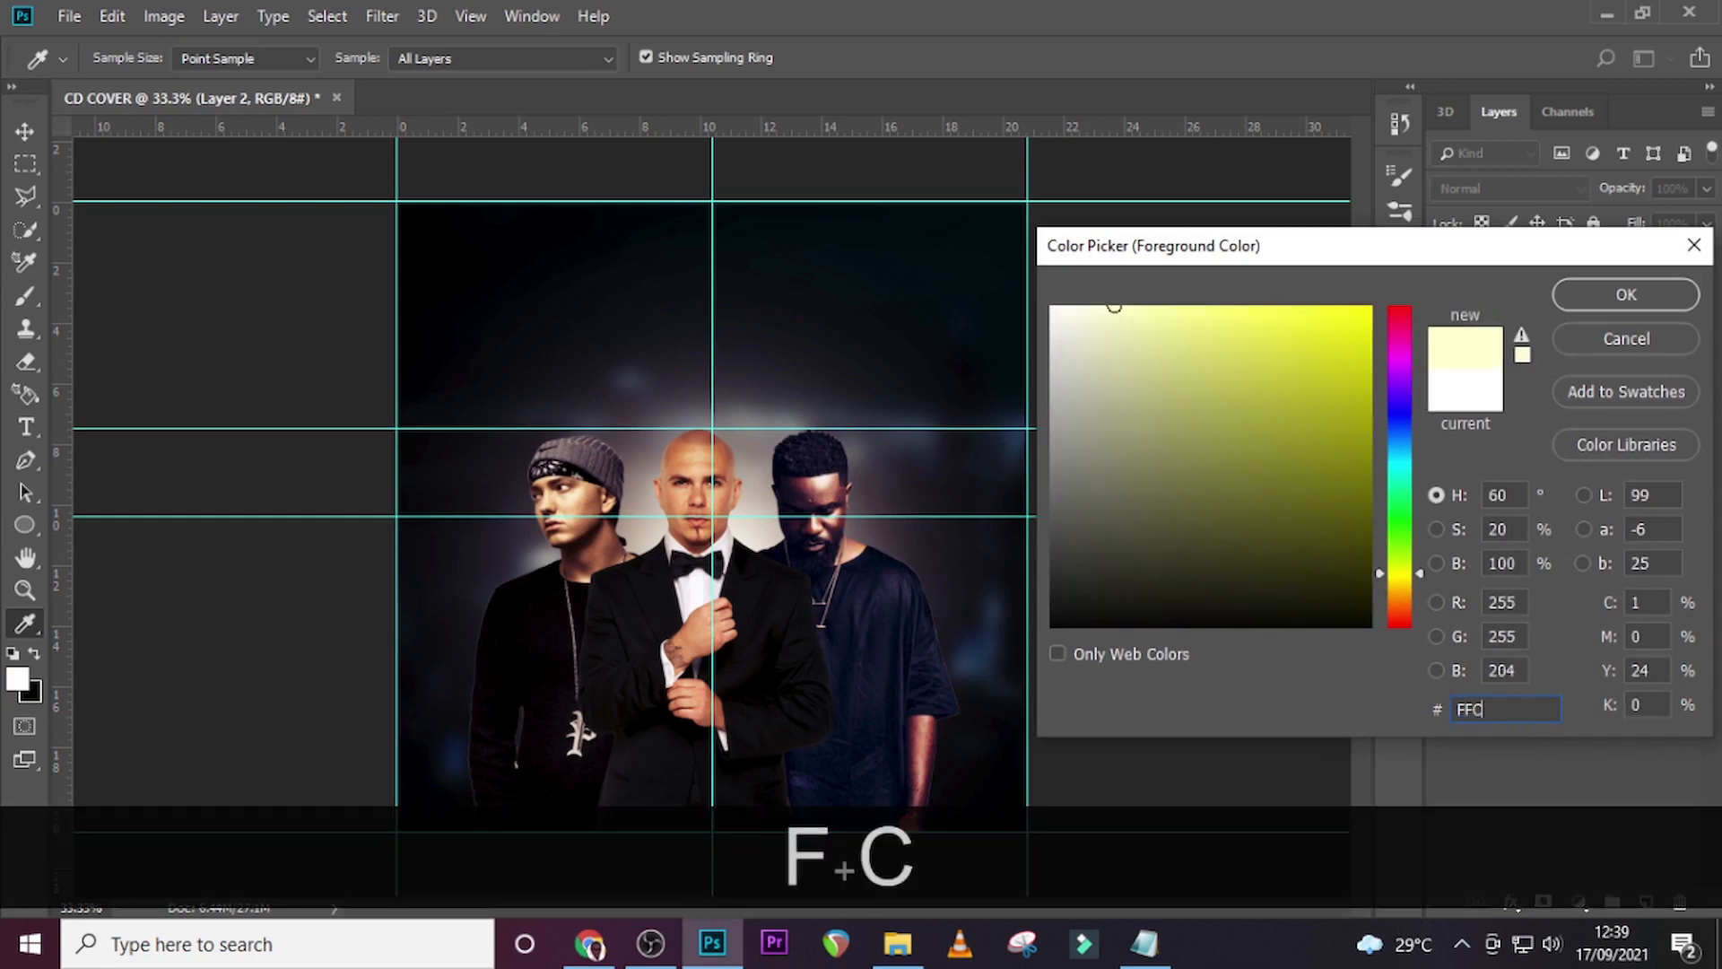
type("154")
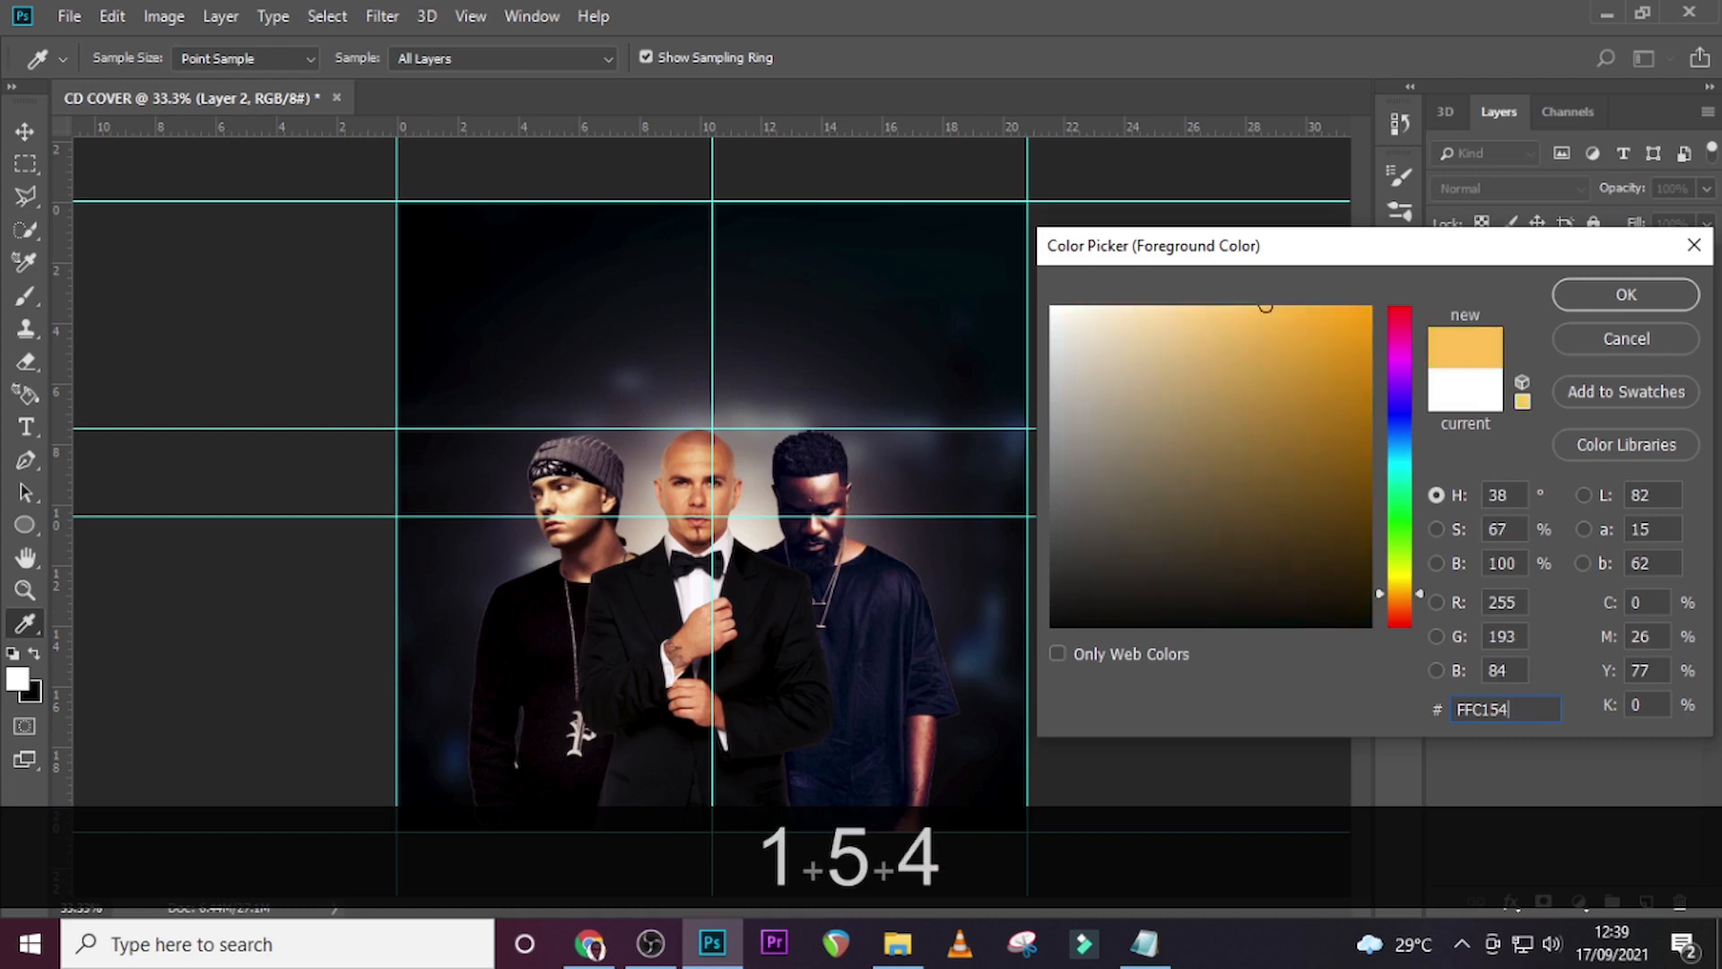
left_click(1614, 296)
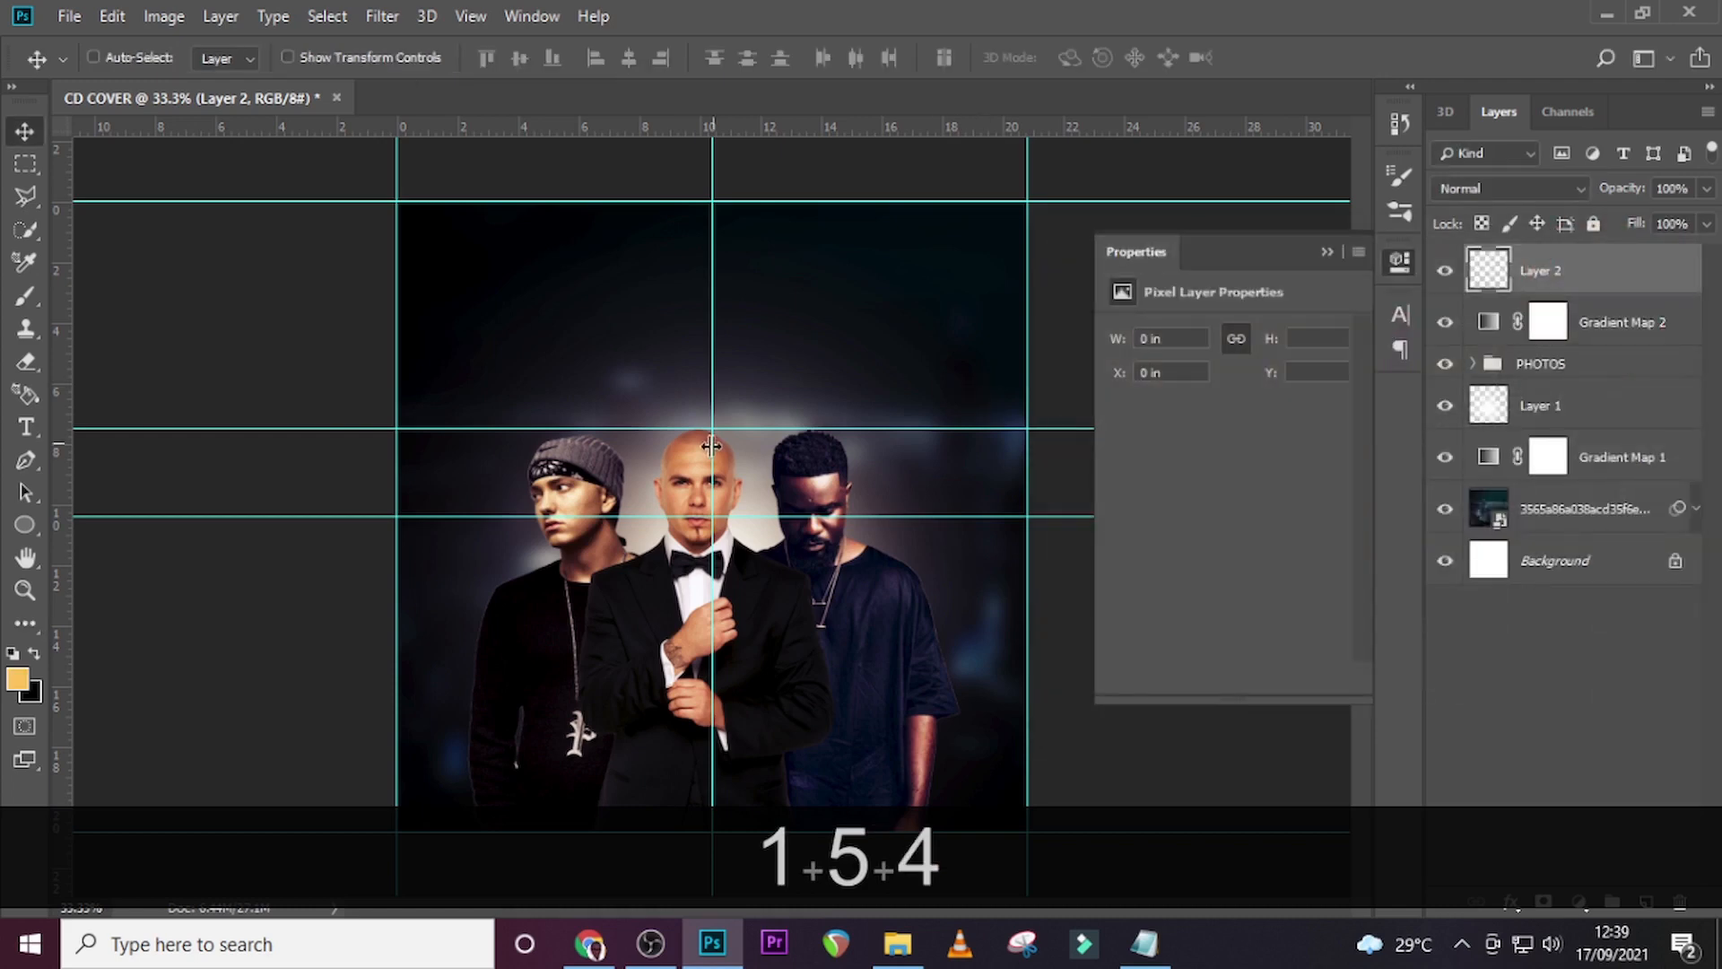
Paint one soft orange spot with a 900 px brush over the middle artist on the new layer.
key("b")
key("Caps_Lock")
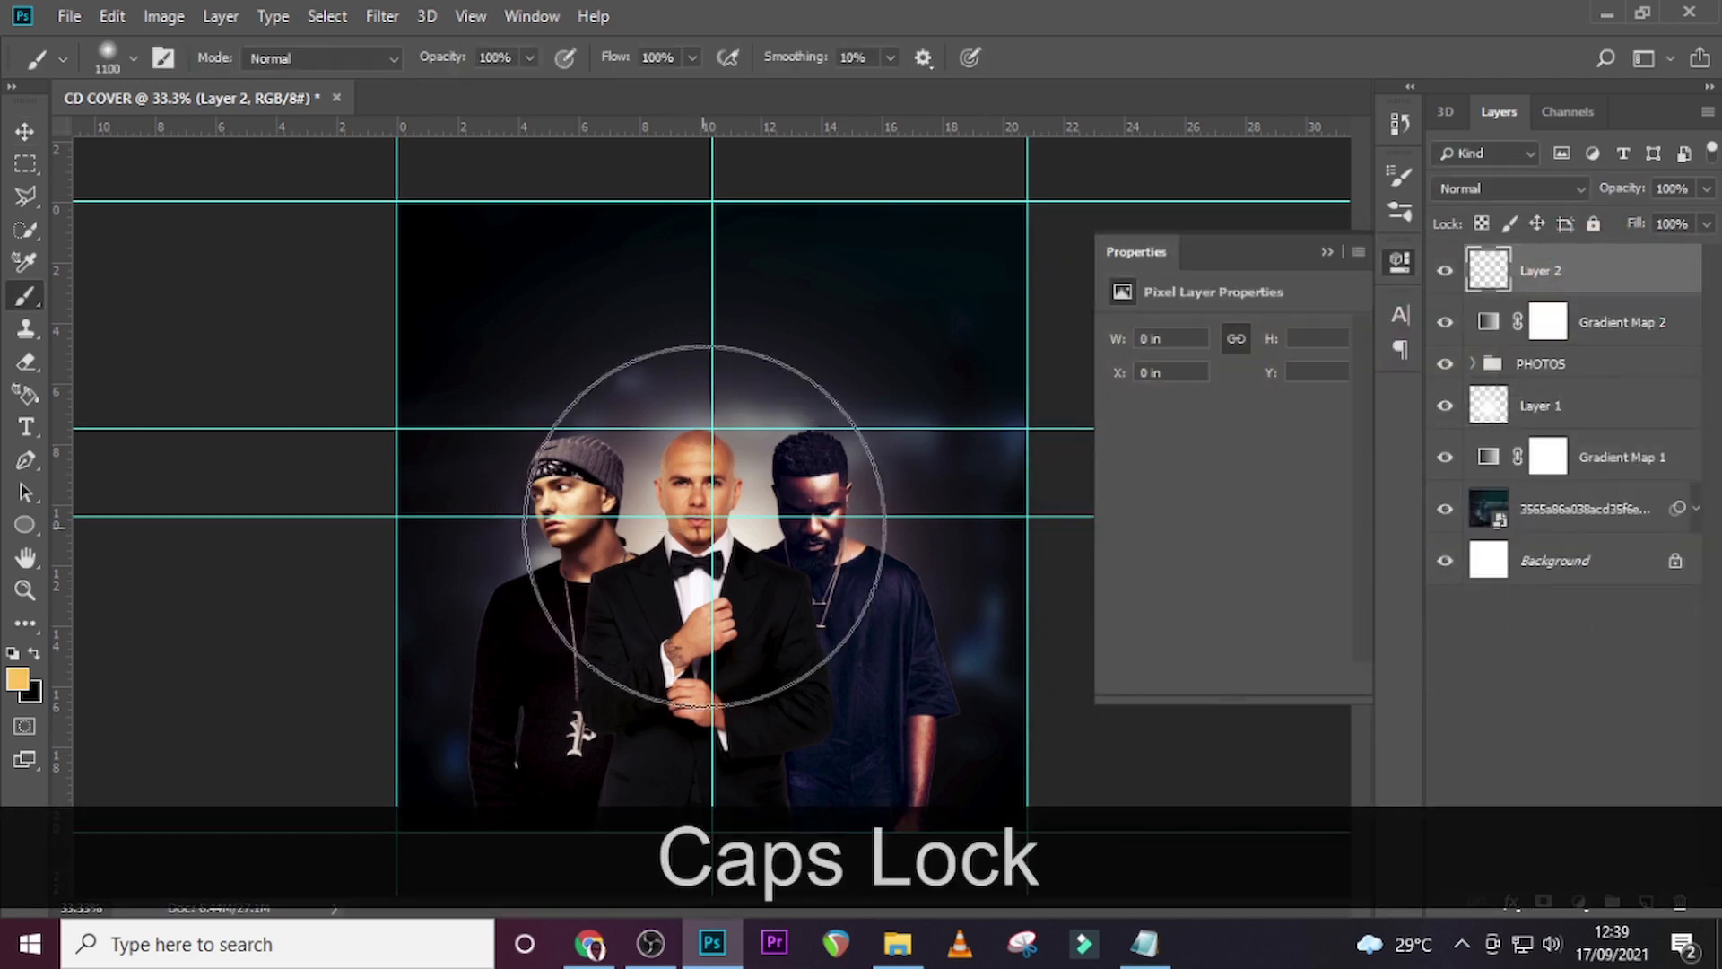
key("bracketleft")
key("bracketleft")
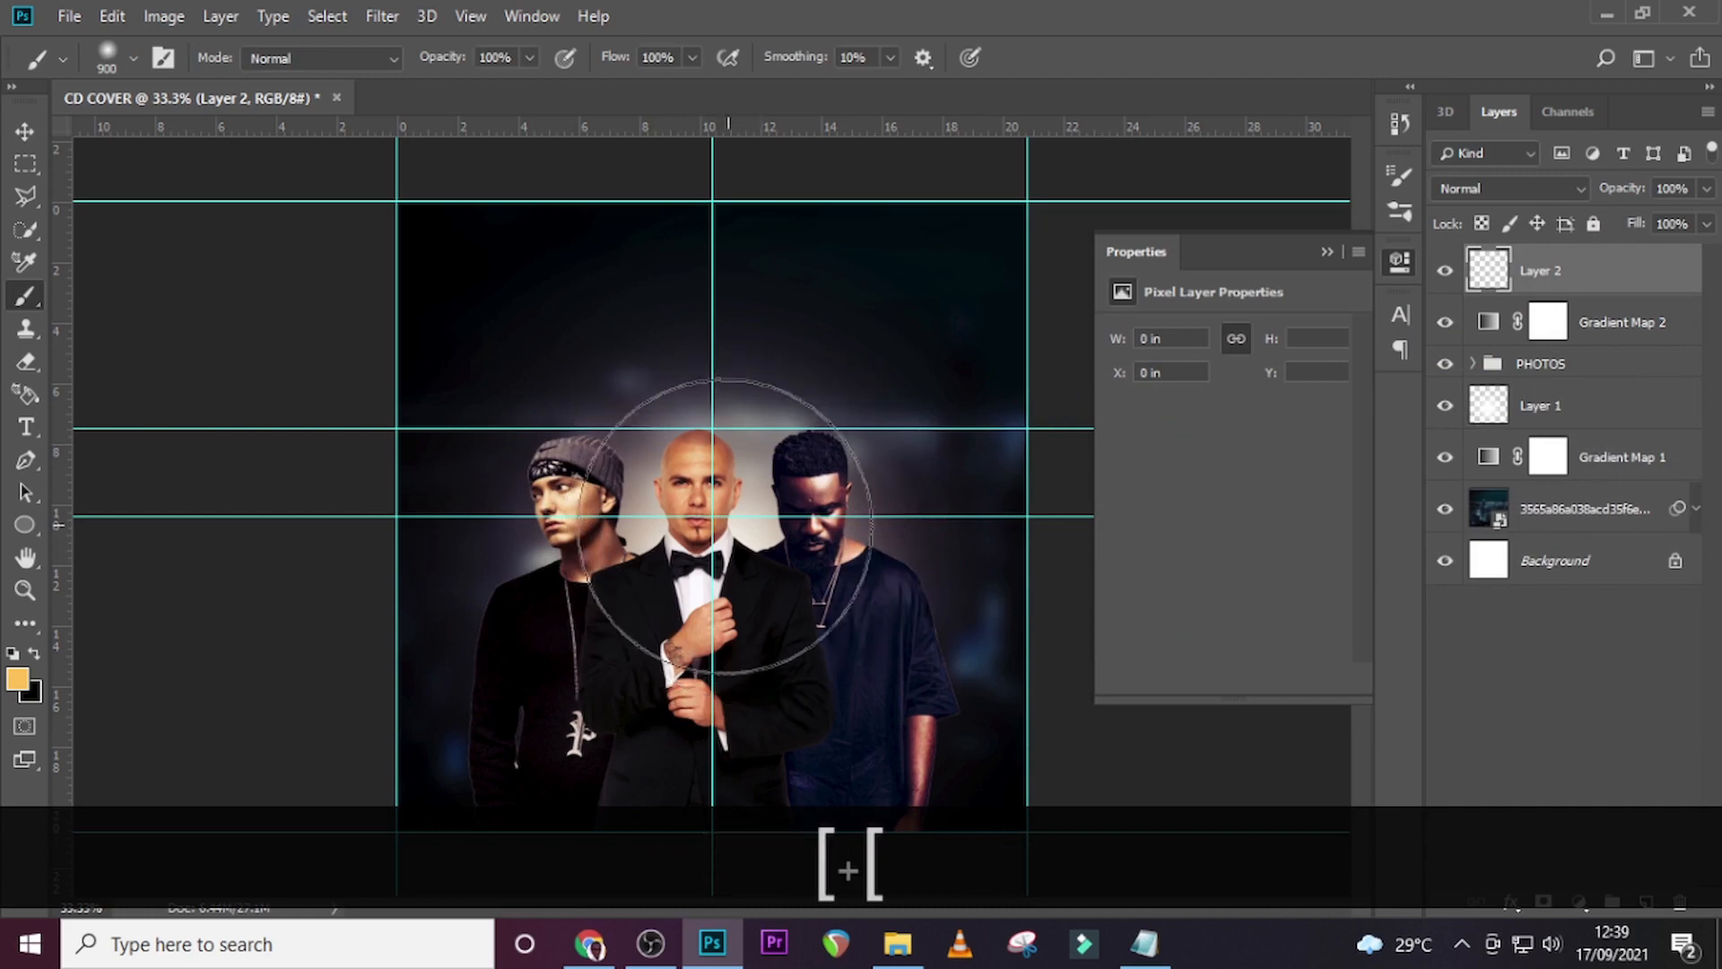
left_click(688, 538)
key("v")
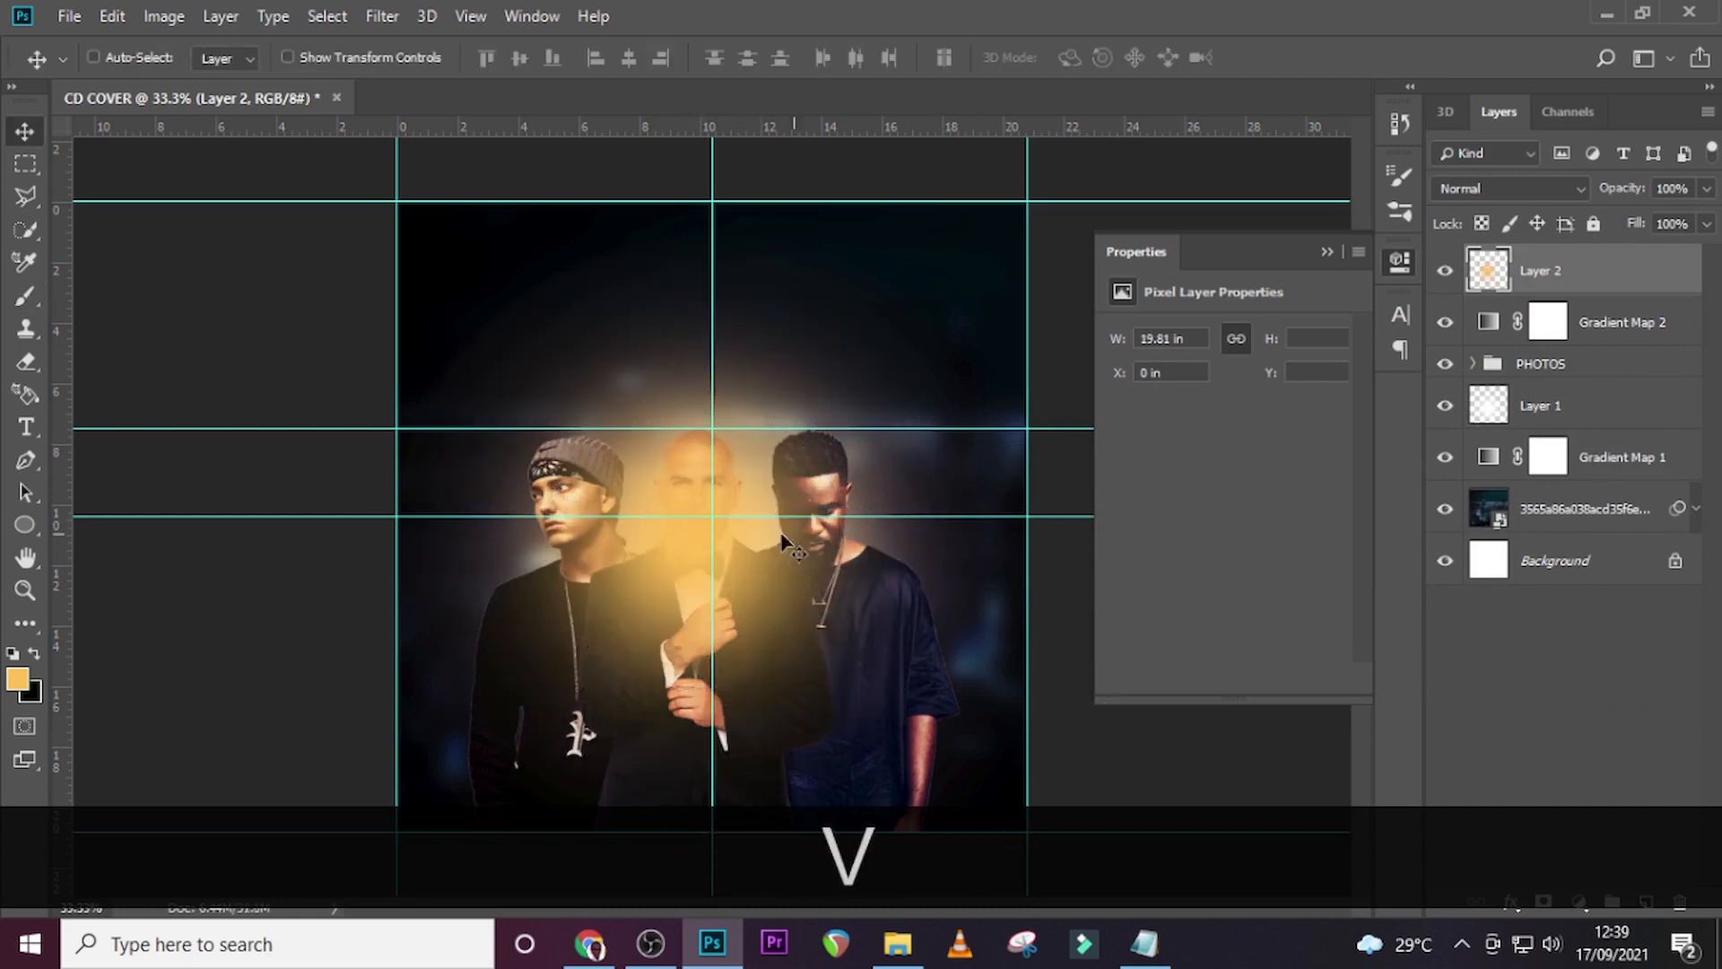
Move the orange spot down onto the left artist's torso and blend its layer in Soft Light.
left_click_drag(706, 530, 632, 617)
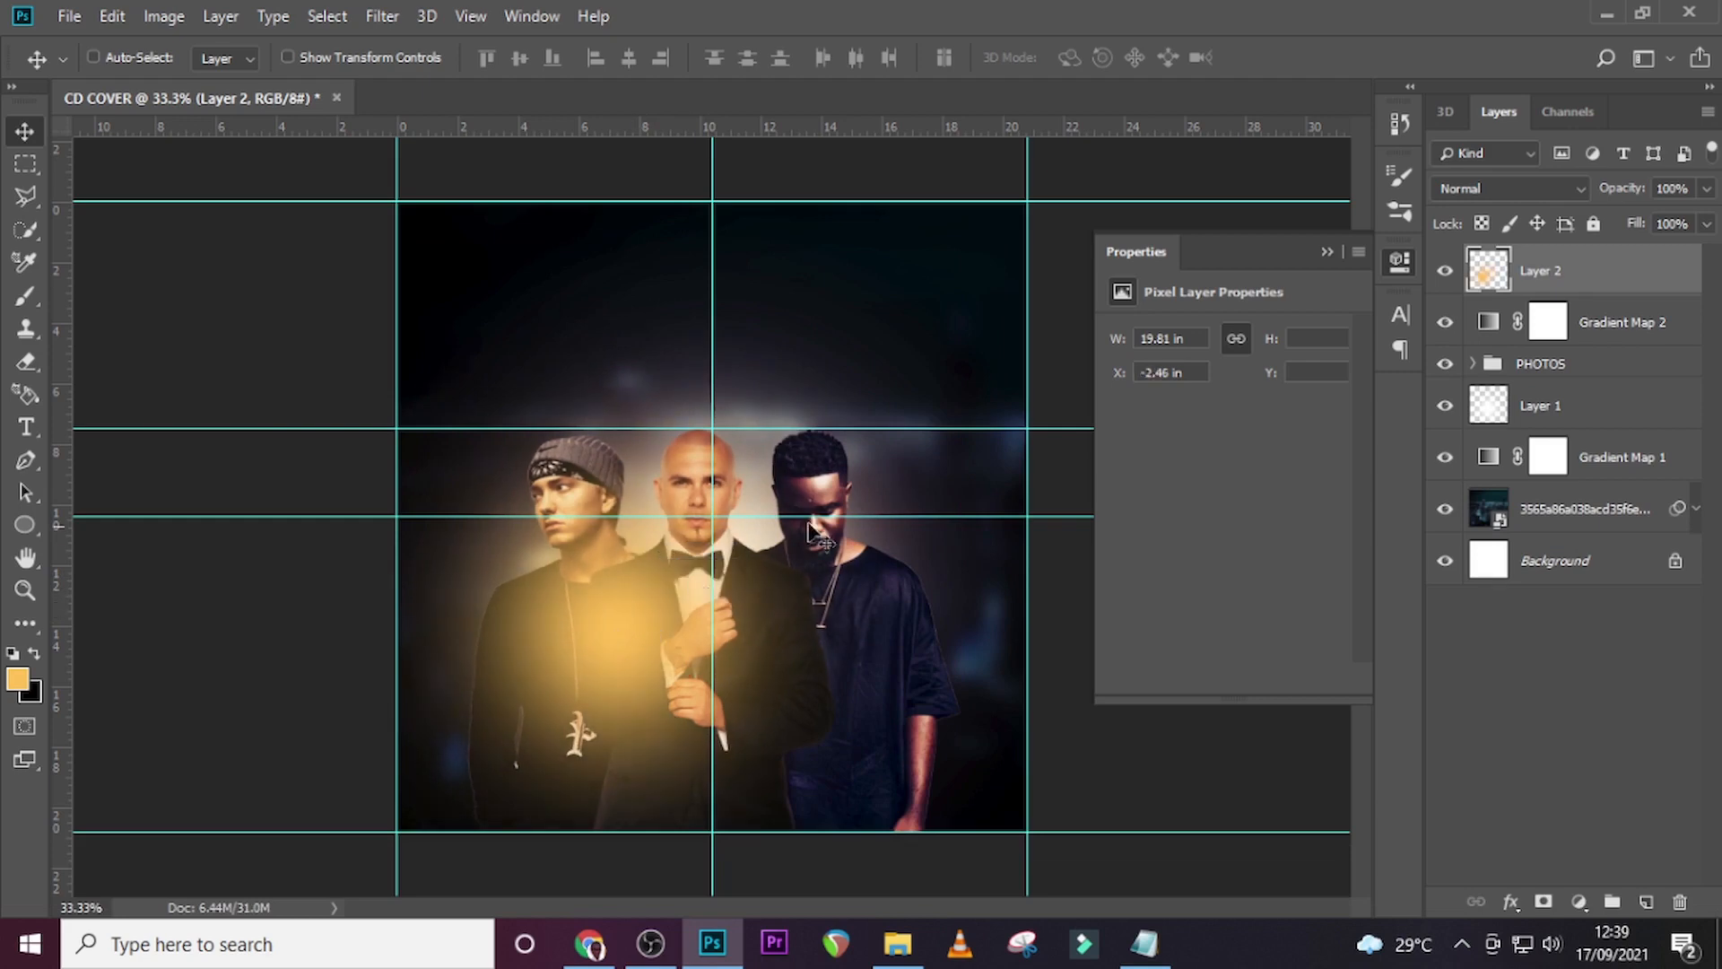
left_click(1471, 189)
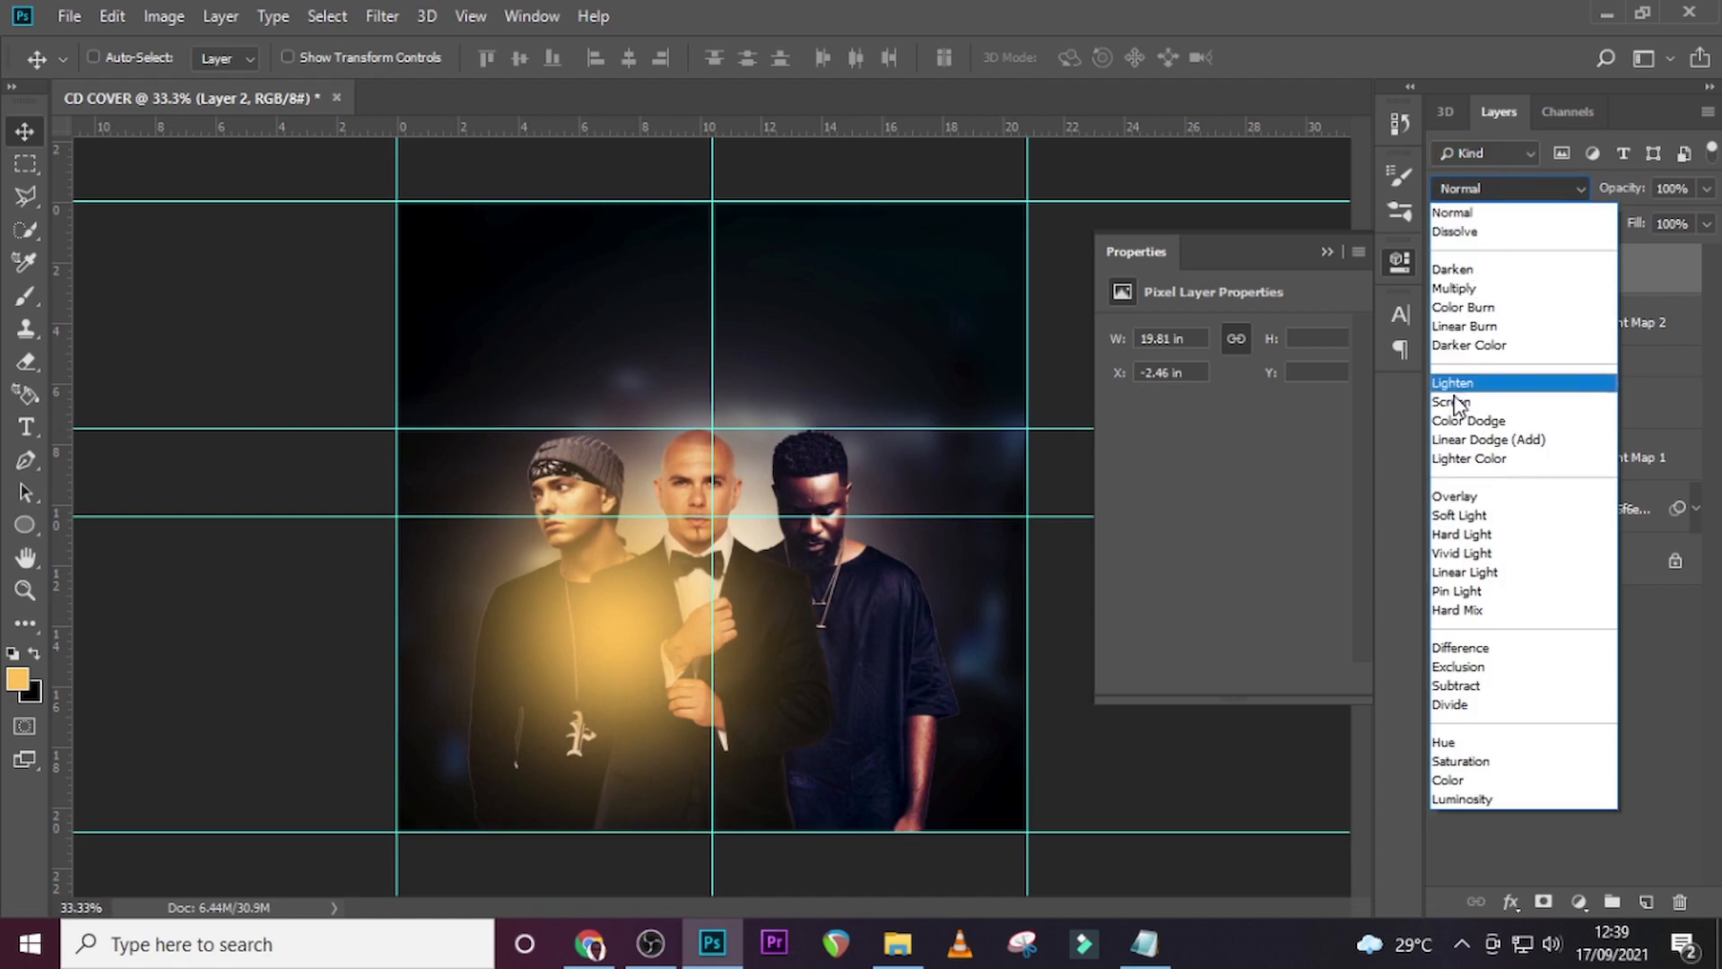
left_click(1462, 516)
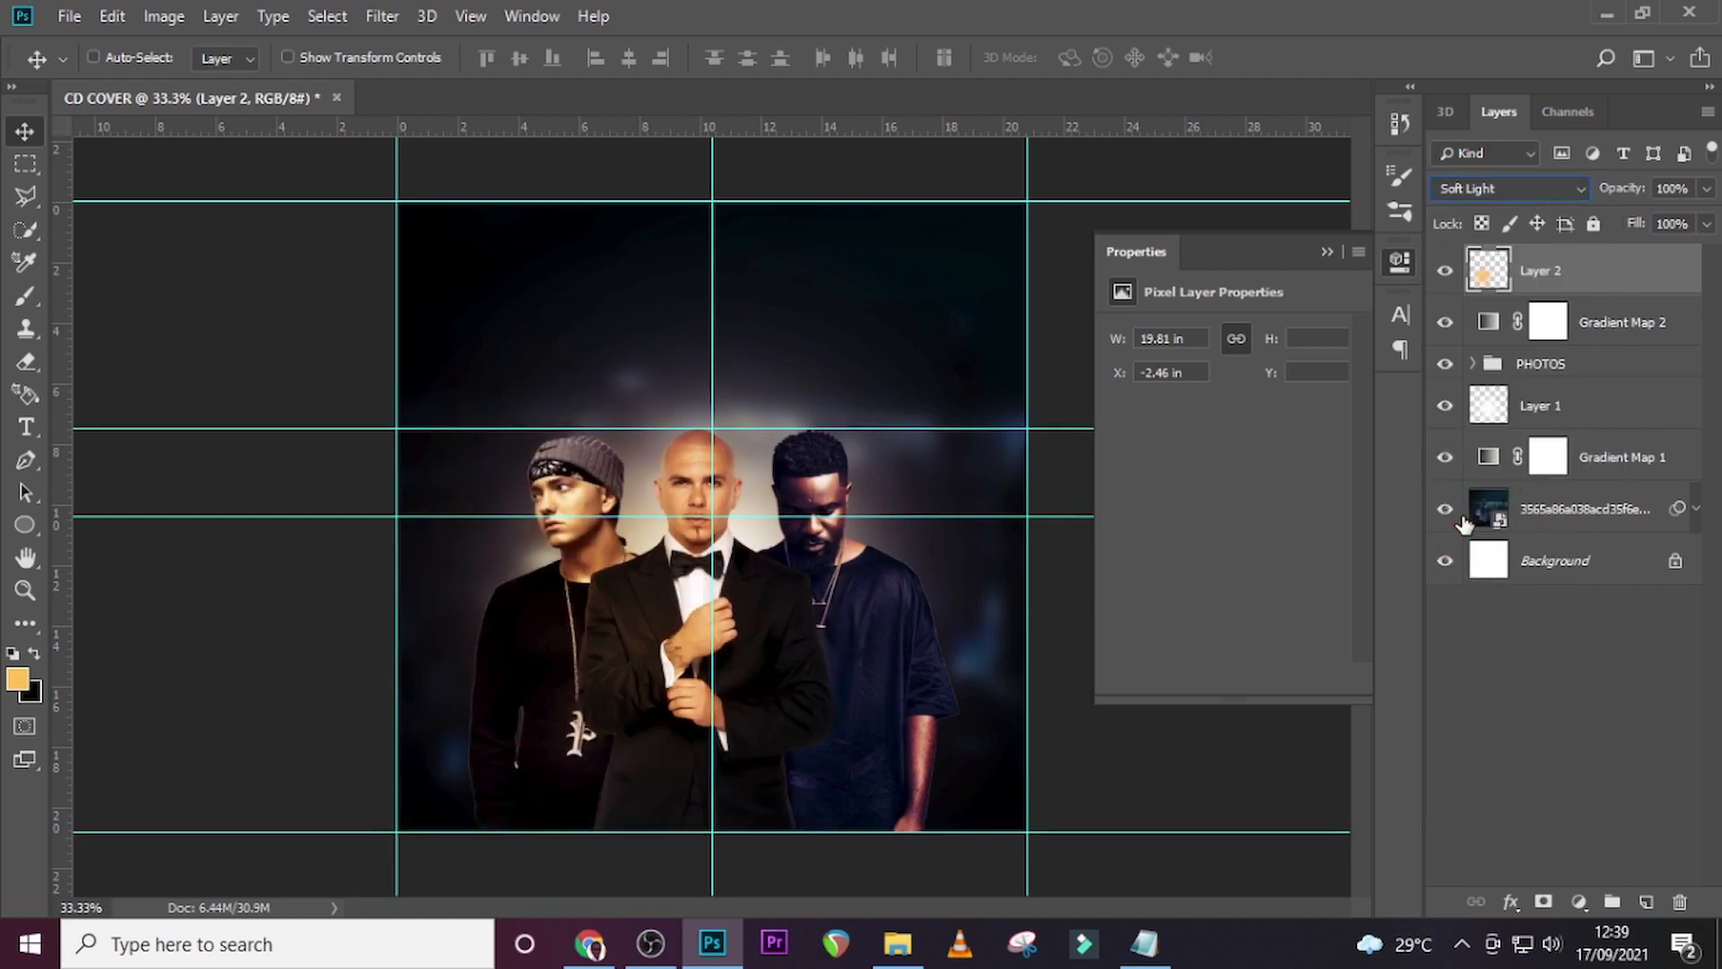
left_click_drag(613, 626, 584, 661)
Paint a second soft orange spot on a new layer and squash it to 61% height between the middle and right artists.
left_click(1647, 903)
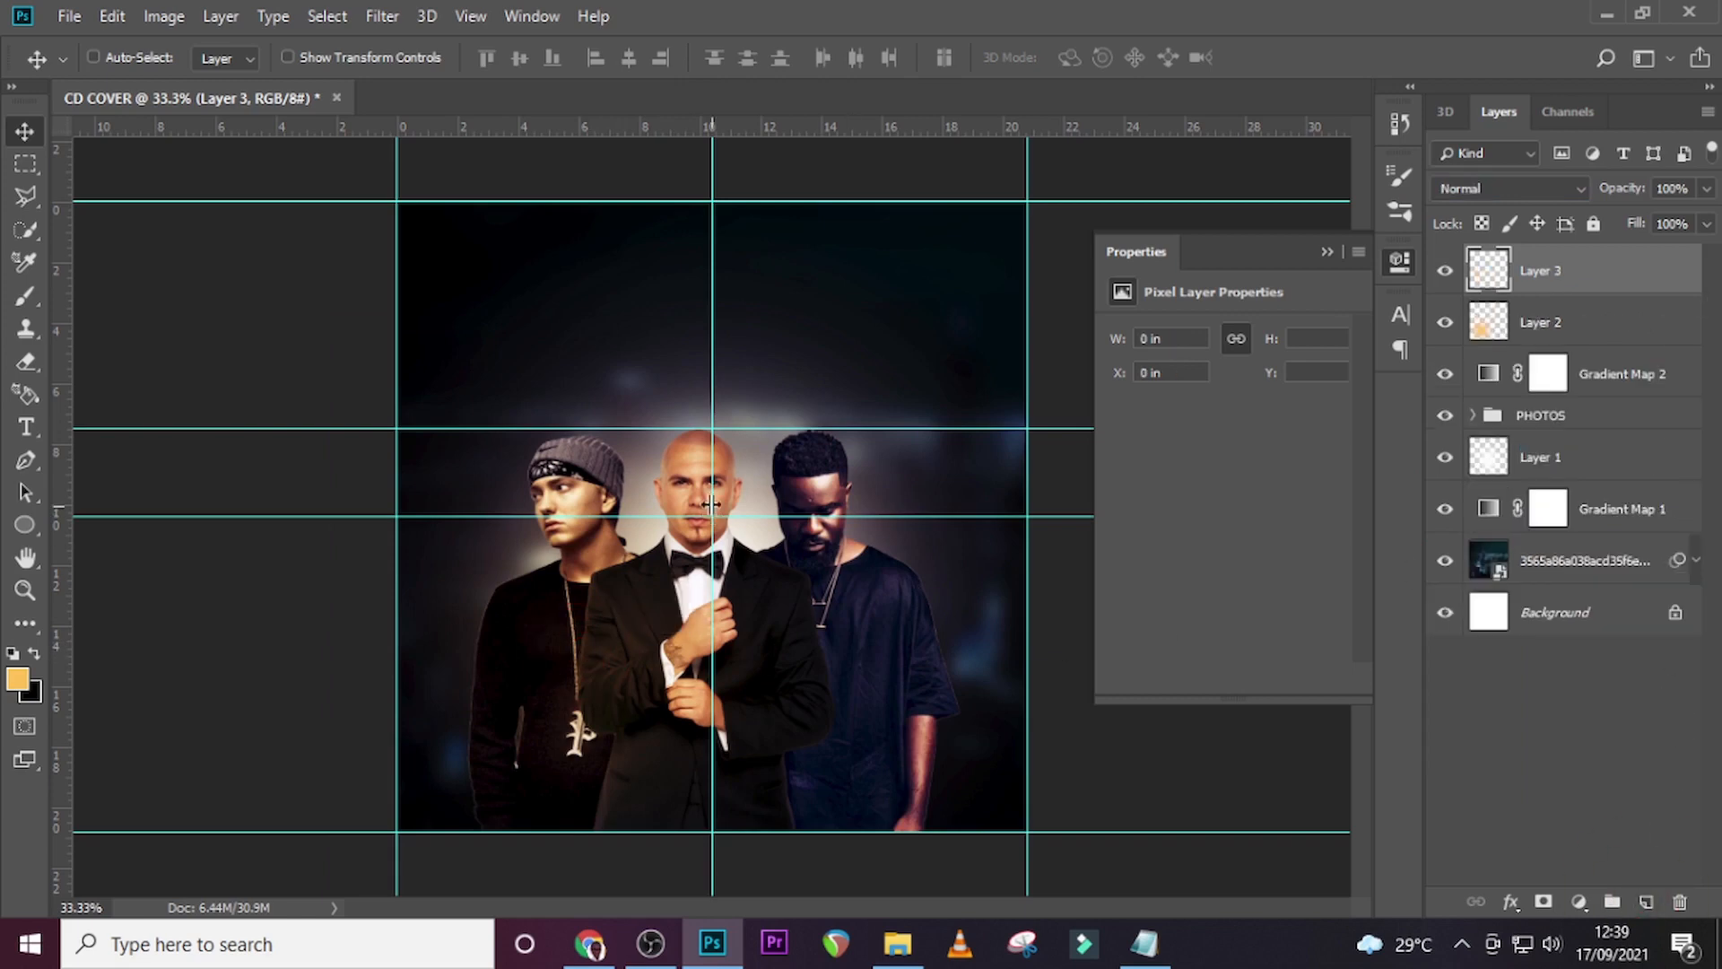
key("b")
left_click(750, 488)
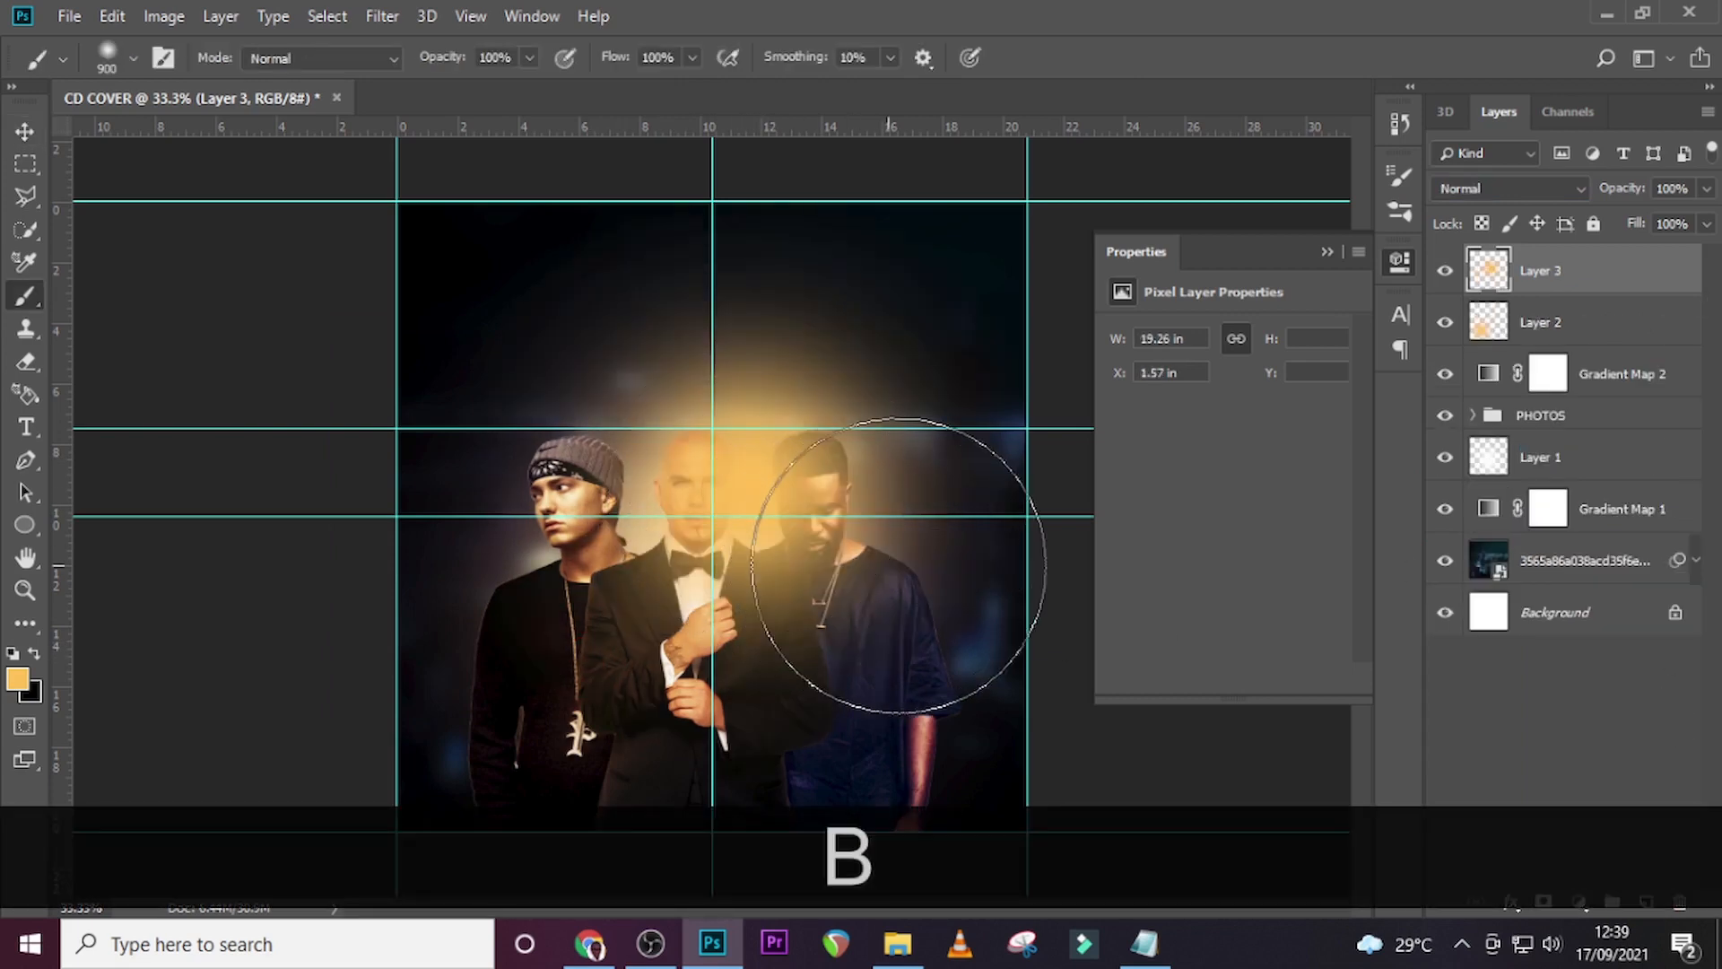
key("ctrl+t")
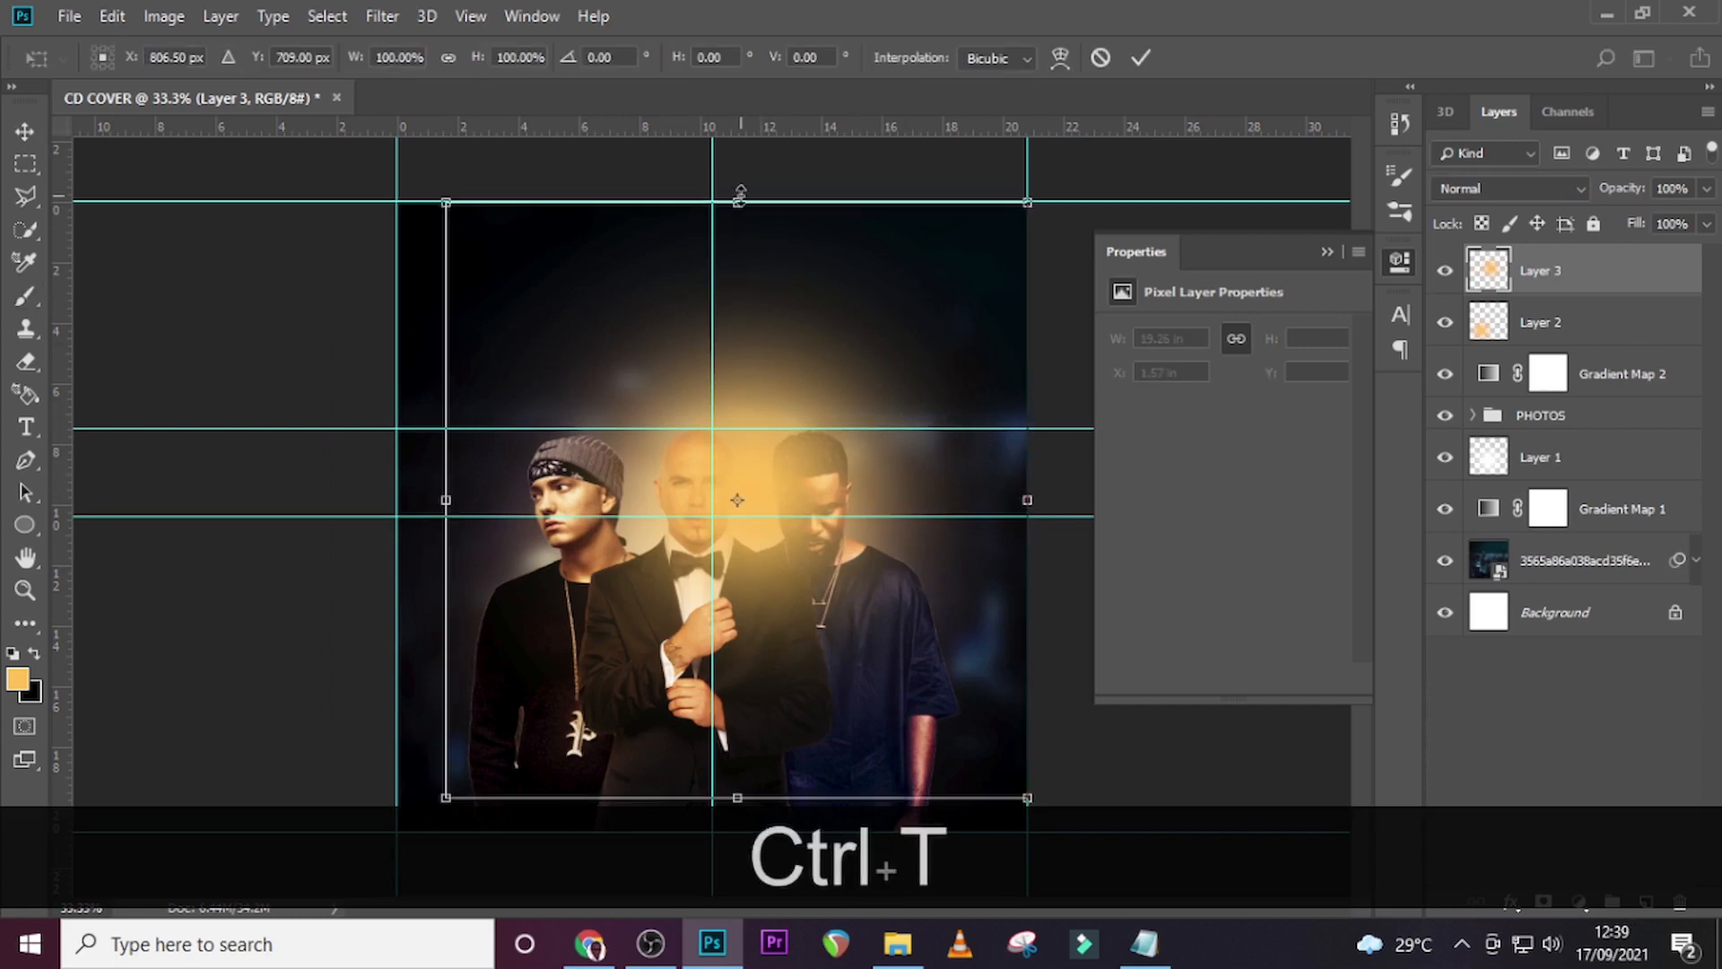
left_click_drag(738, 200, 739, 434)
left_click_drag(801, 583, 768, 558)
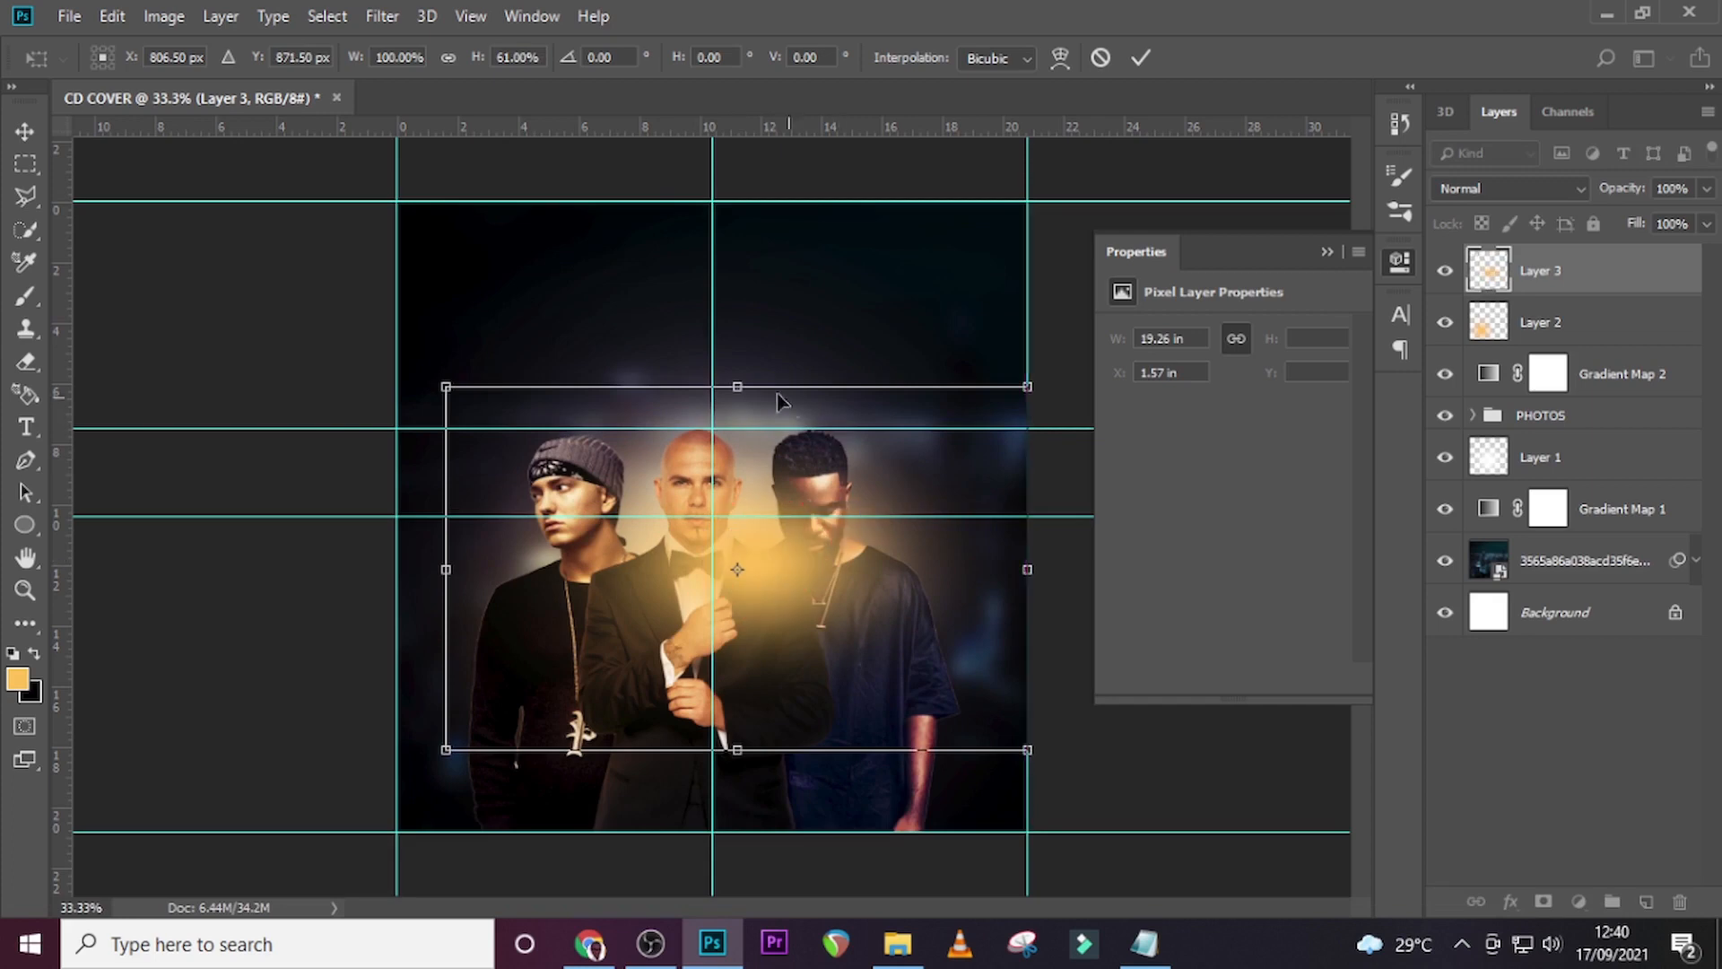
key("Return")
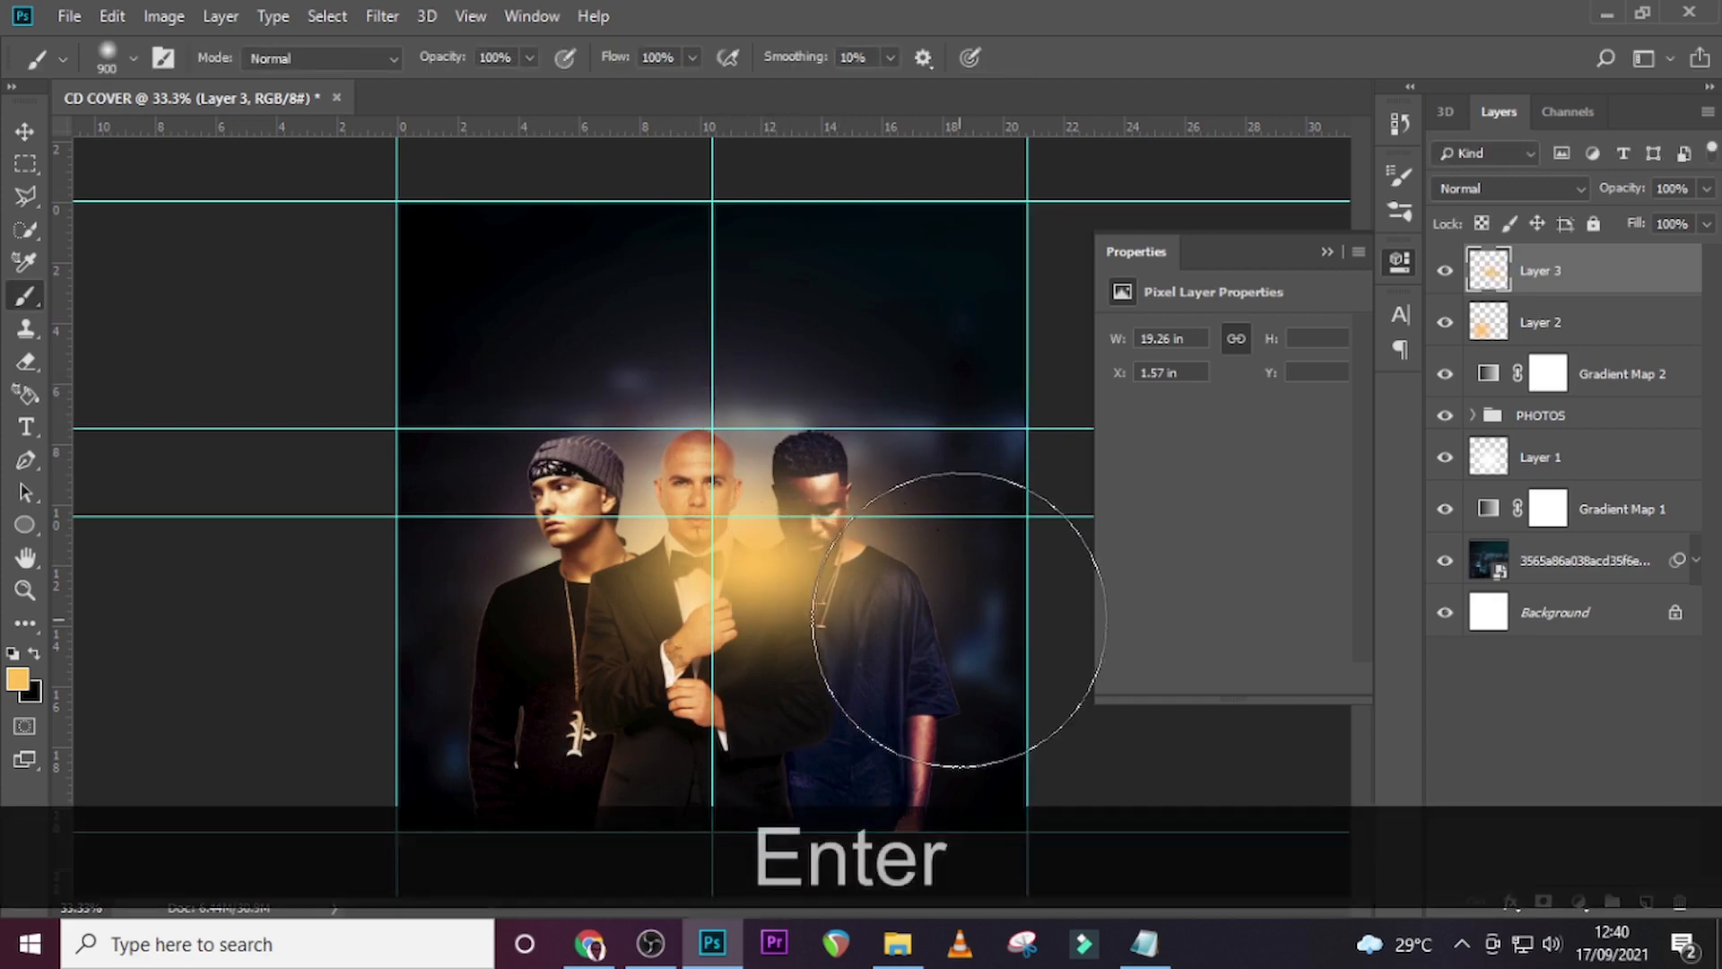
Blend the second orange spot's layer in Pin Light at 57% opacity.
left_click(1486, 190)
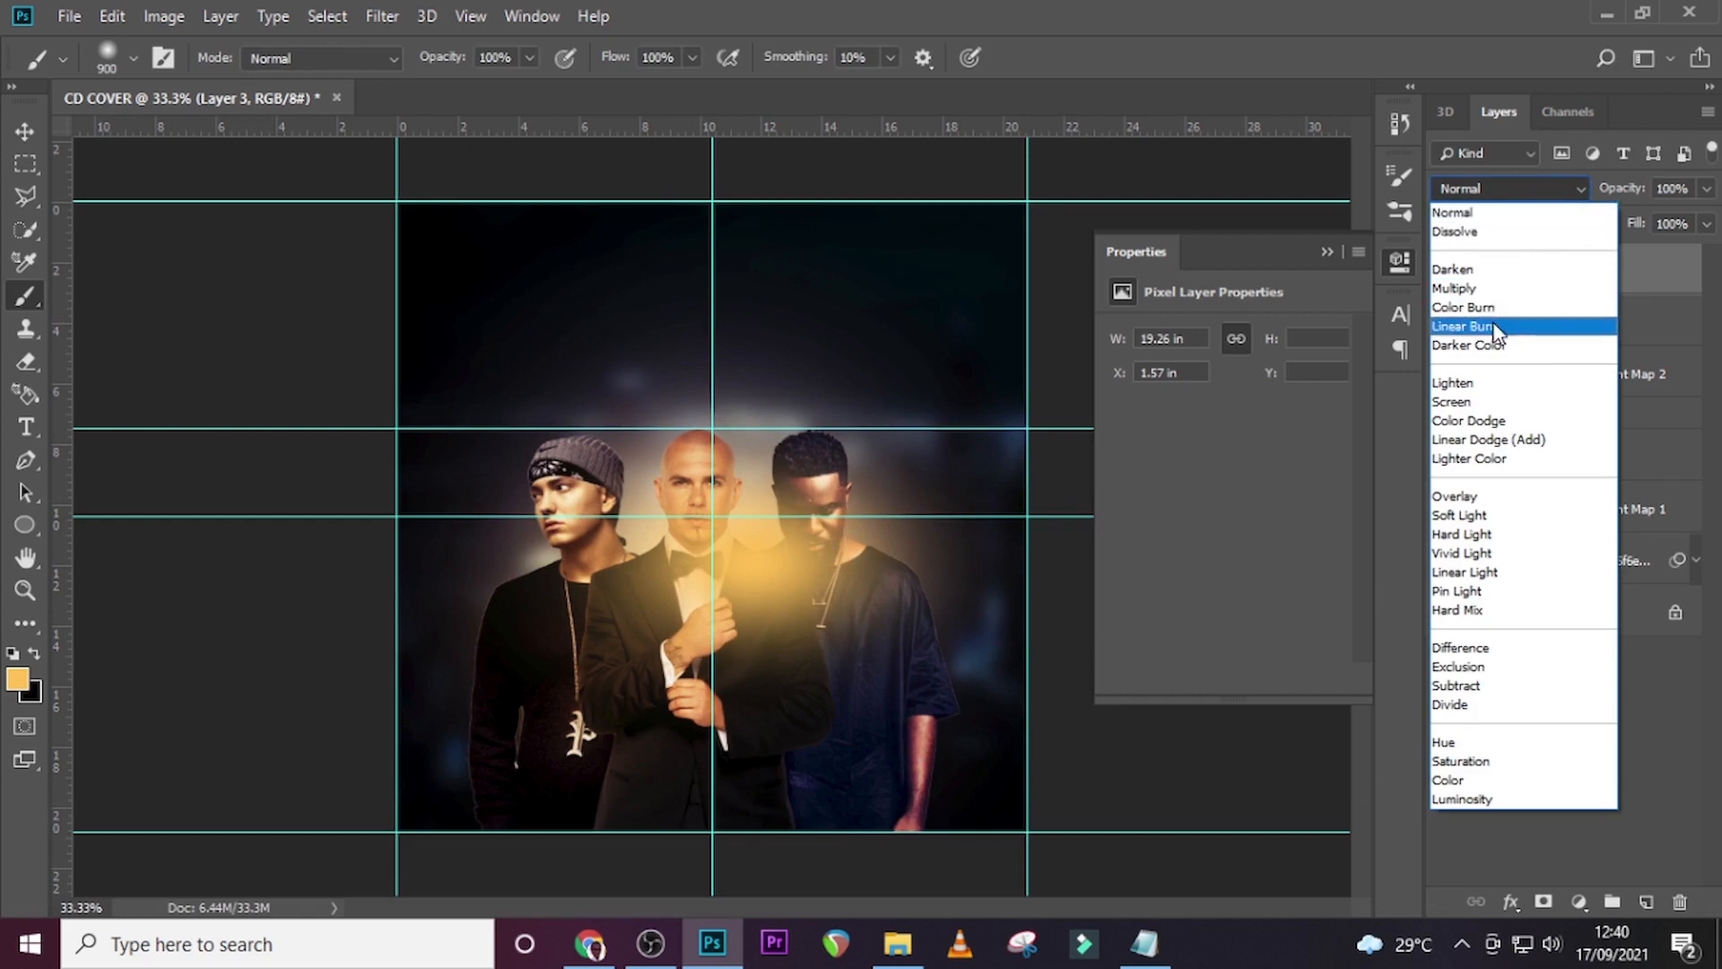
left_click(1471, 591)
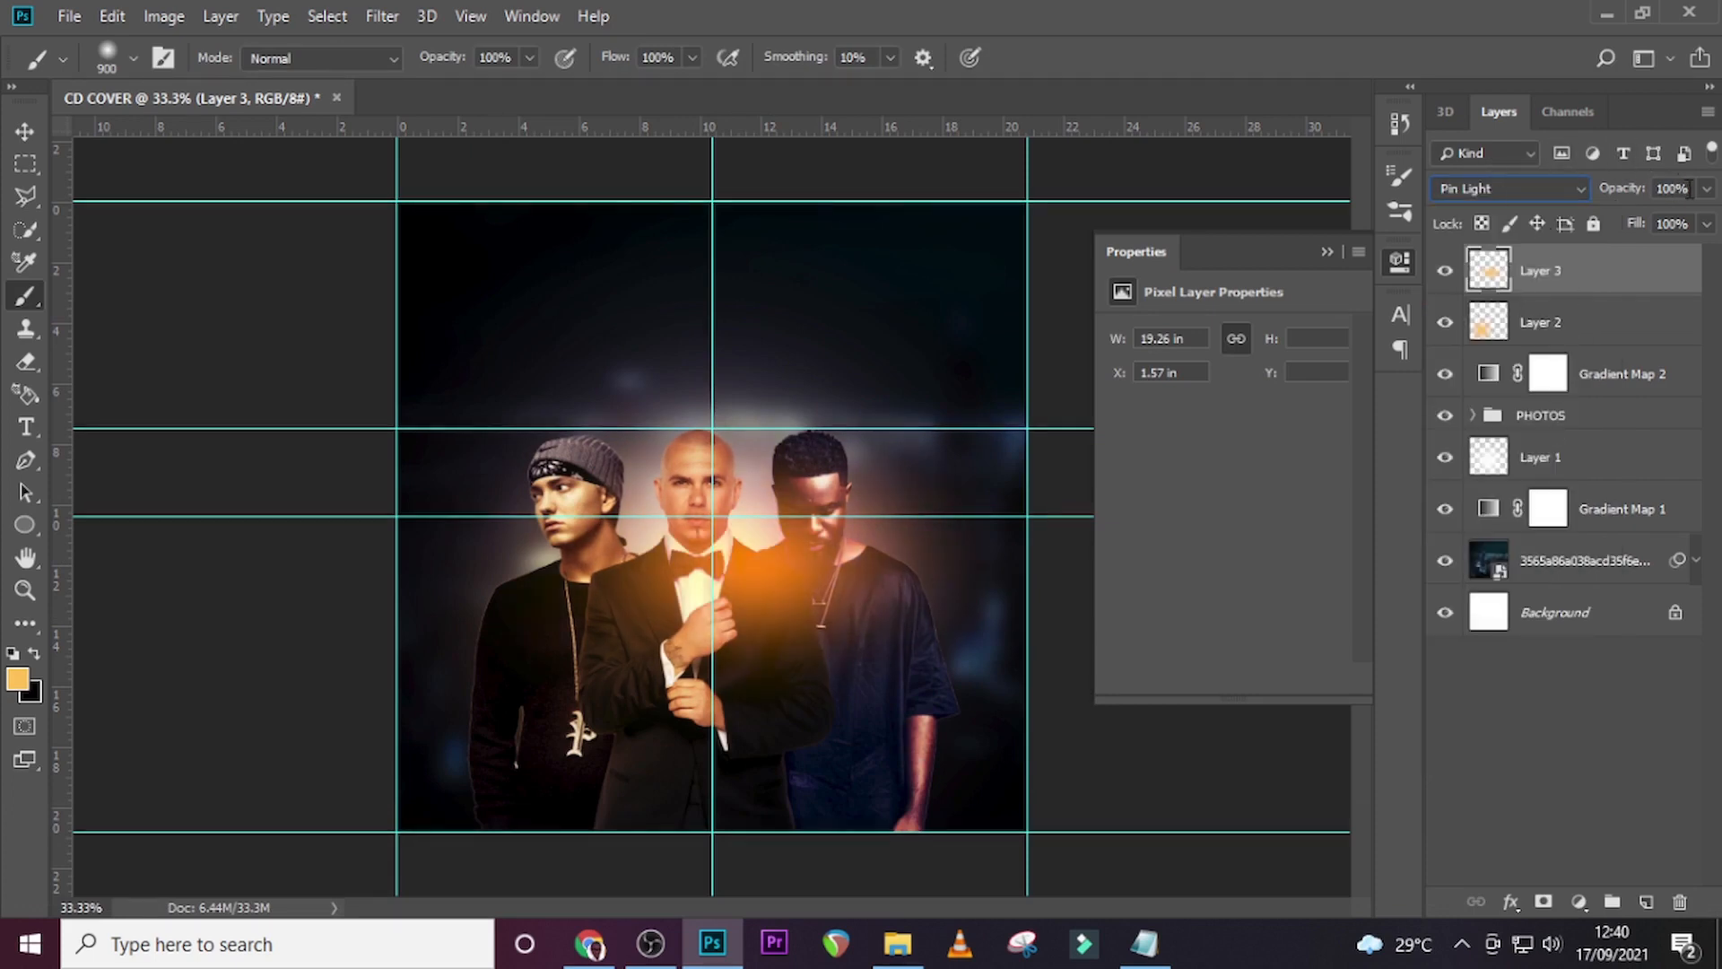
left_click(1600, 190)
type("57")
key("Return")
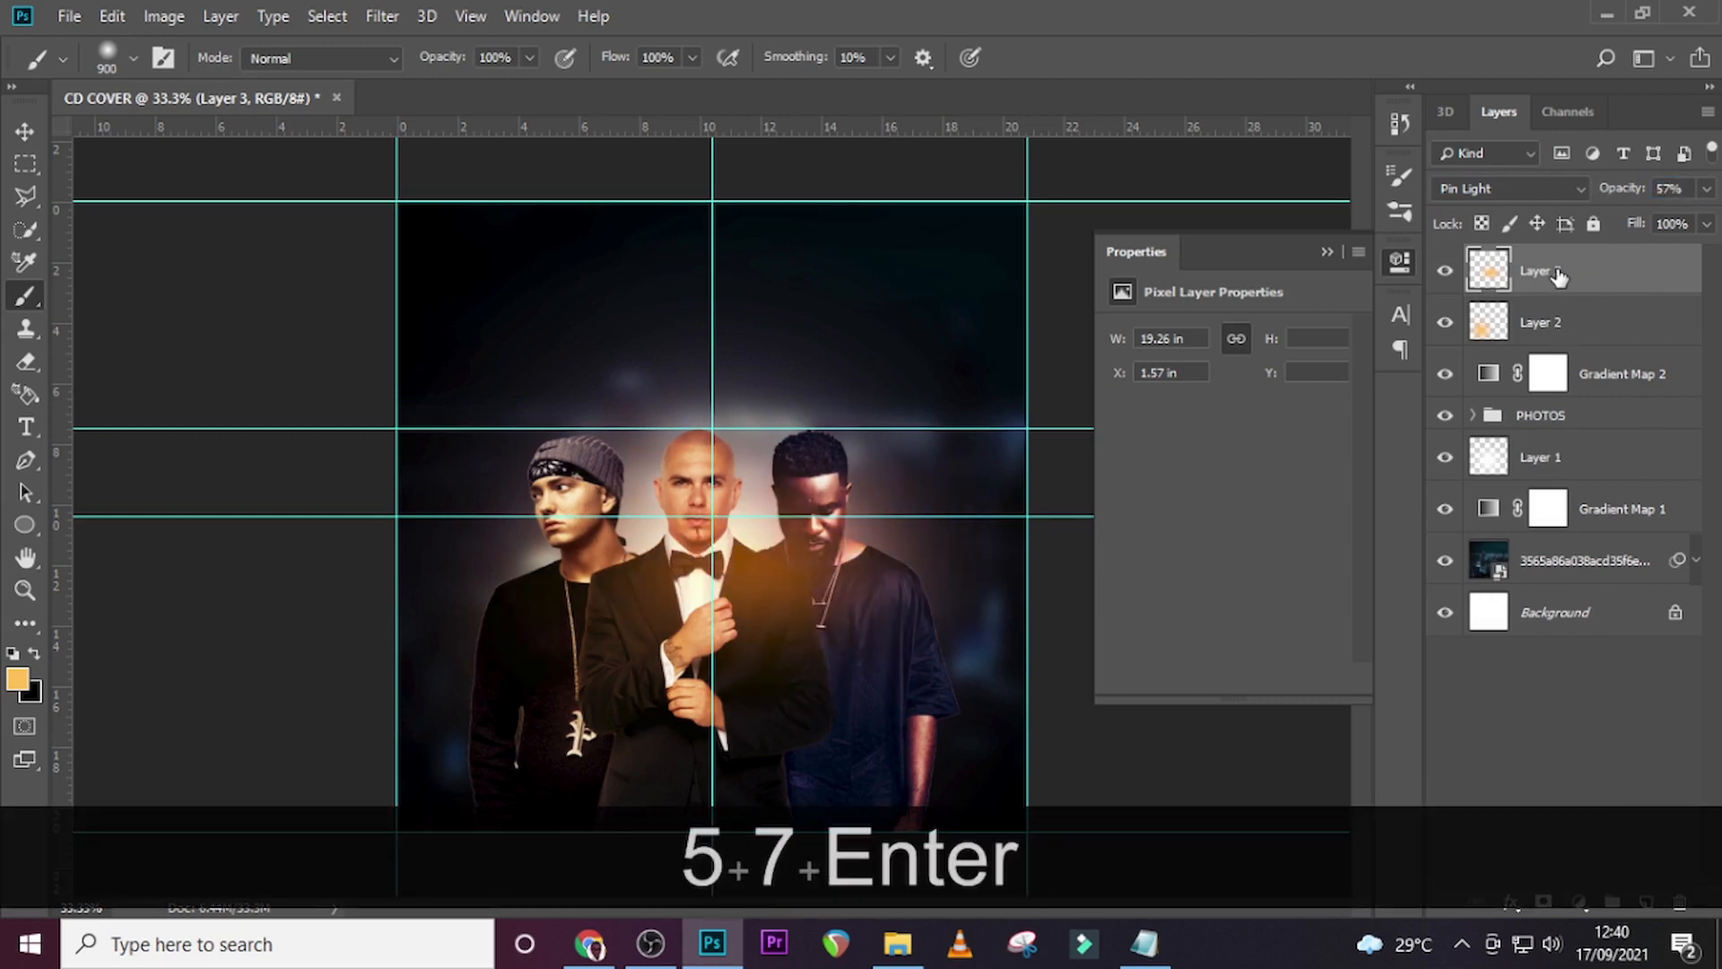
Shift the Pin Light glow slightly and scale its layer down to about 15.4 in wide.
left_click(1548, 339)
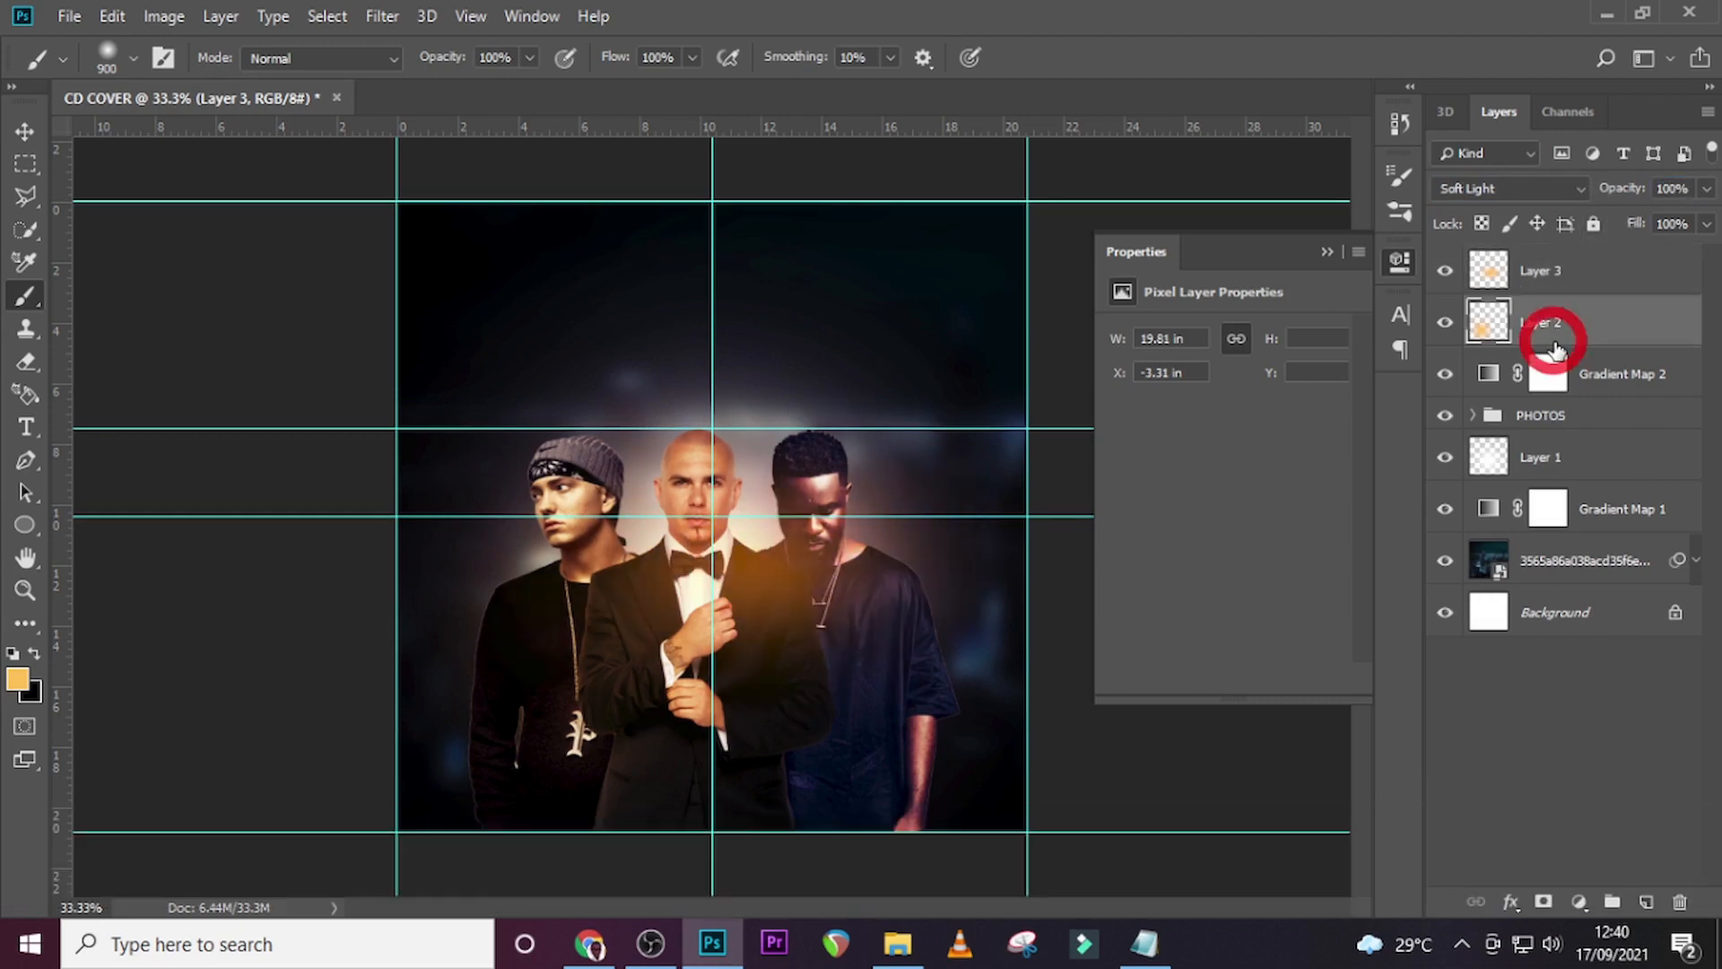
left_click(1586, 271)
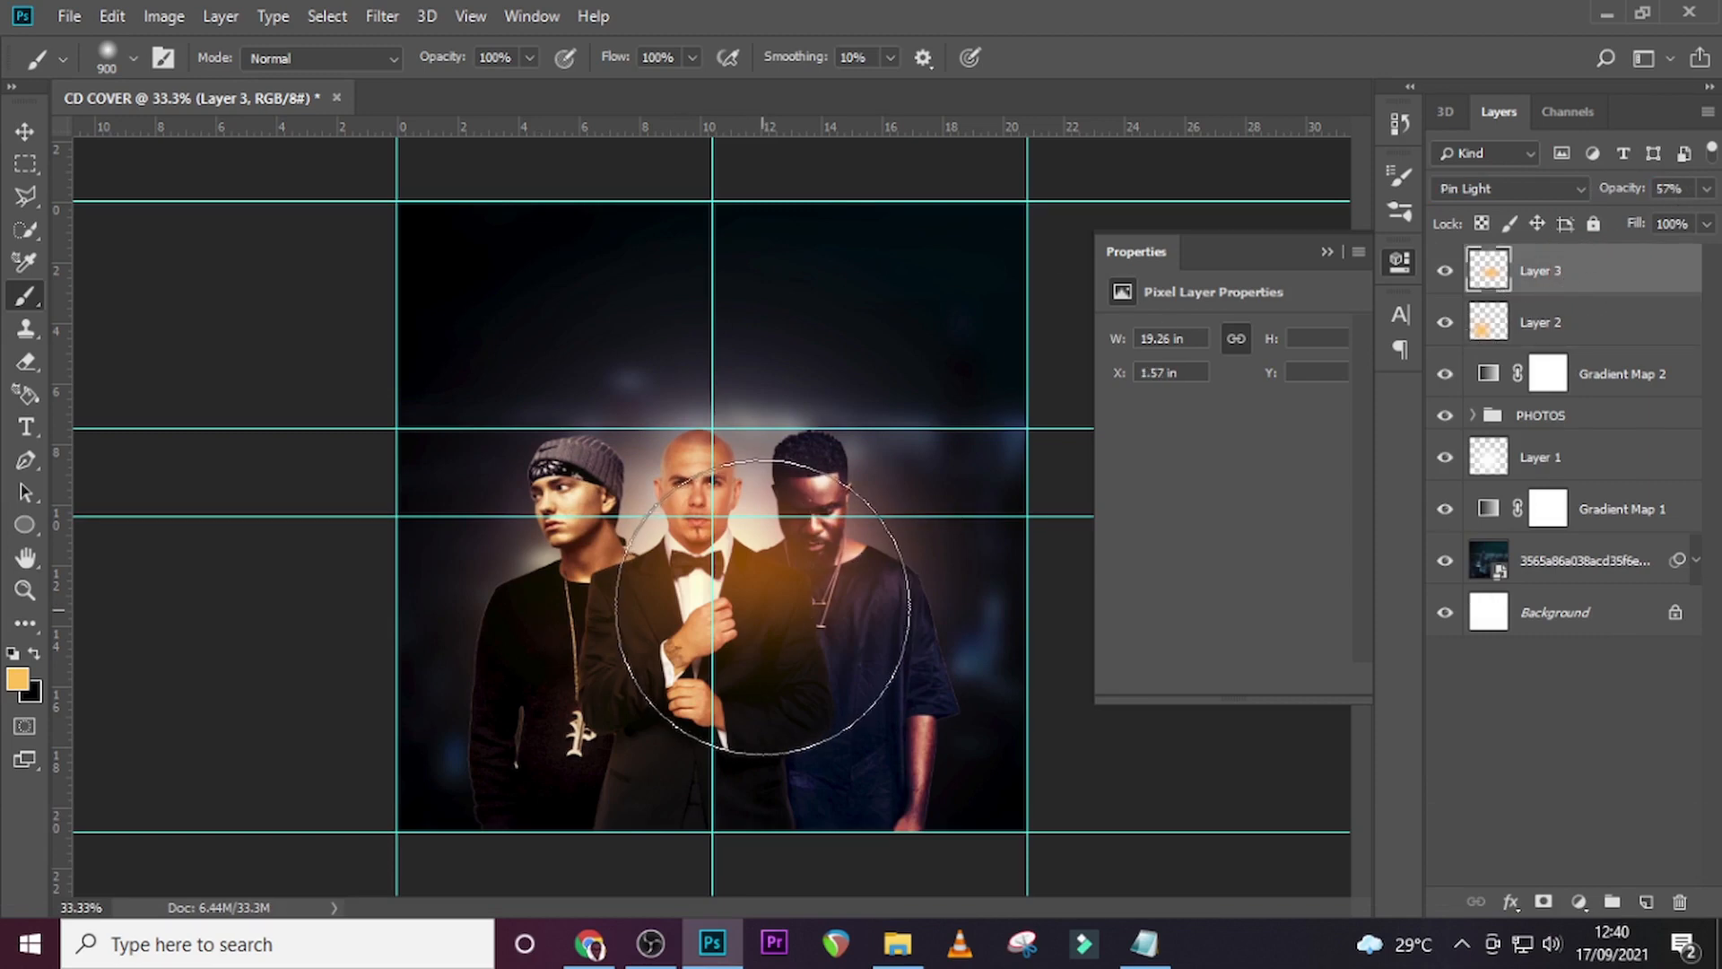
key("v")
mouse_move(768, 569)
left_mouse_down()
mouse_move(768, 552)
mouse_move(778, 563)
left_mouse_up()
key("ctrl+t")
left_click_drag(1039, 371, 981, 408)
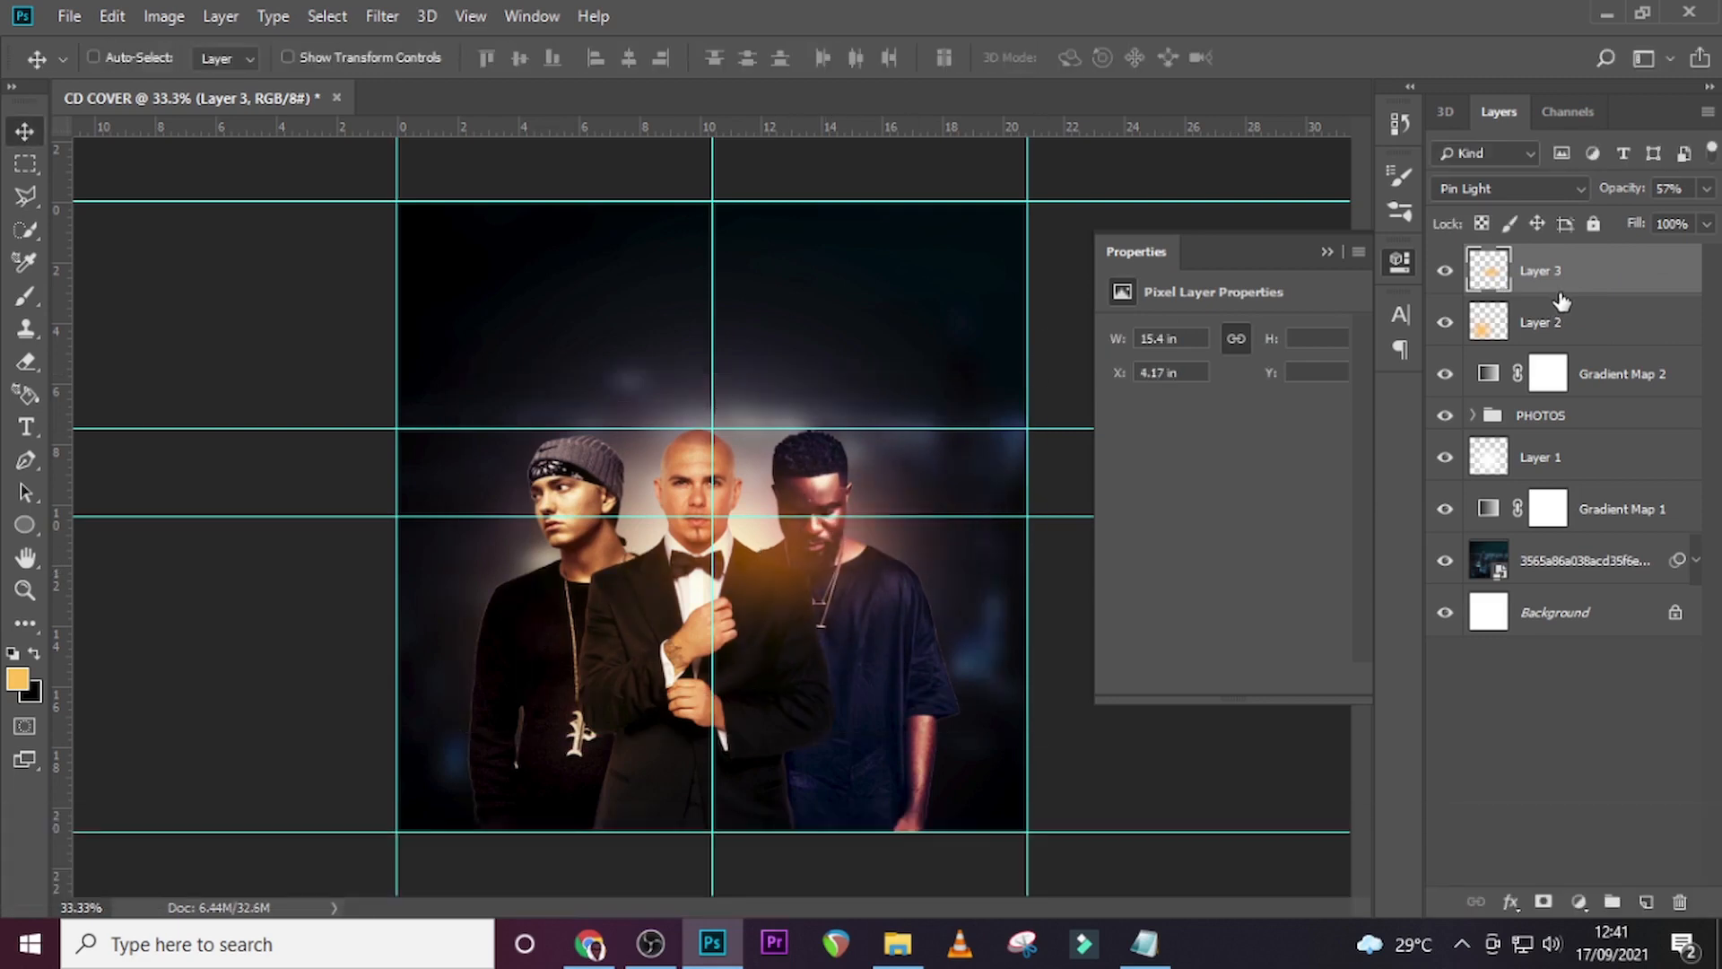
Group both orange glow layers with the Gradient Map above PHOTOS and name the group COLOUR GRADE.
key("shift")
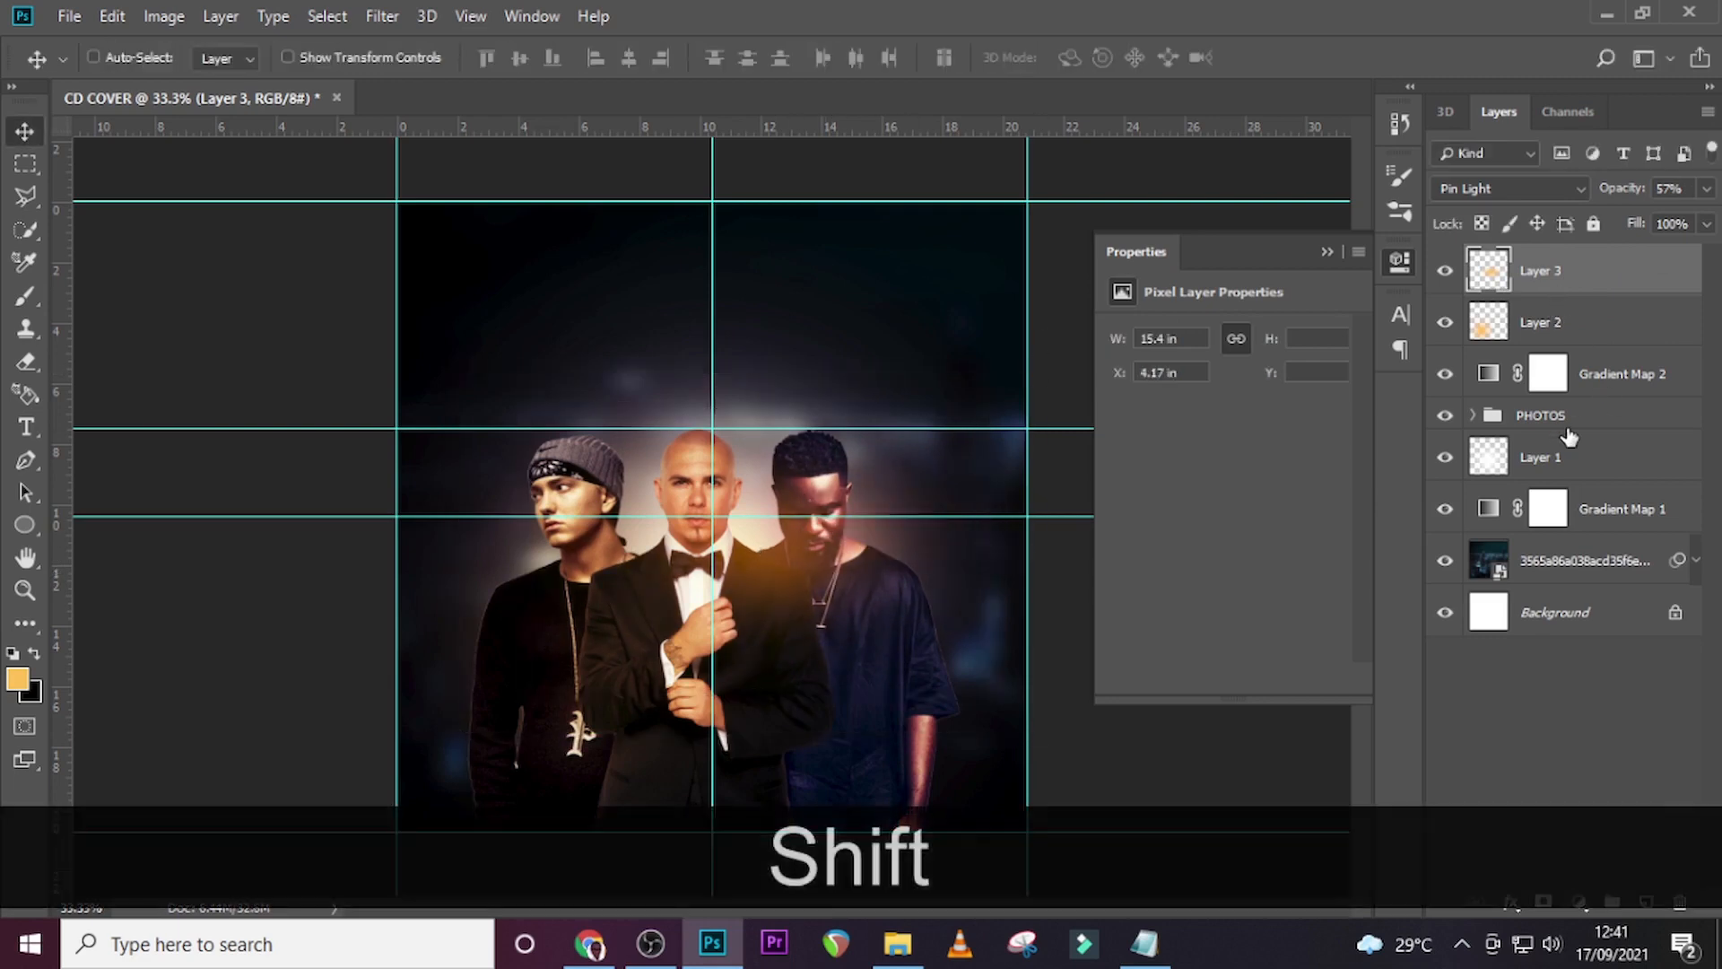
left_click(1594, 371, "shift")
key("ctrl+shift+g")
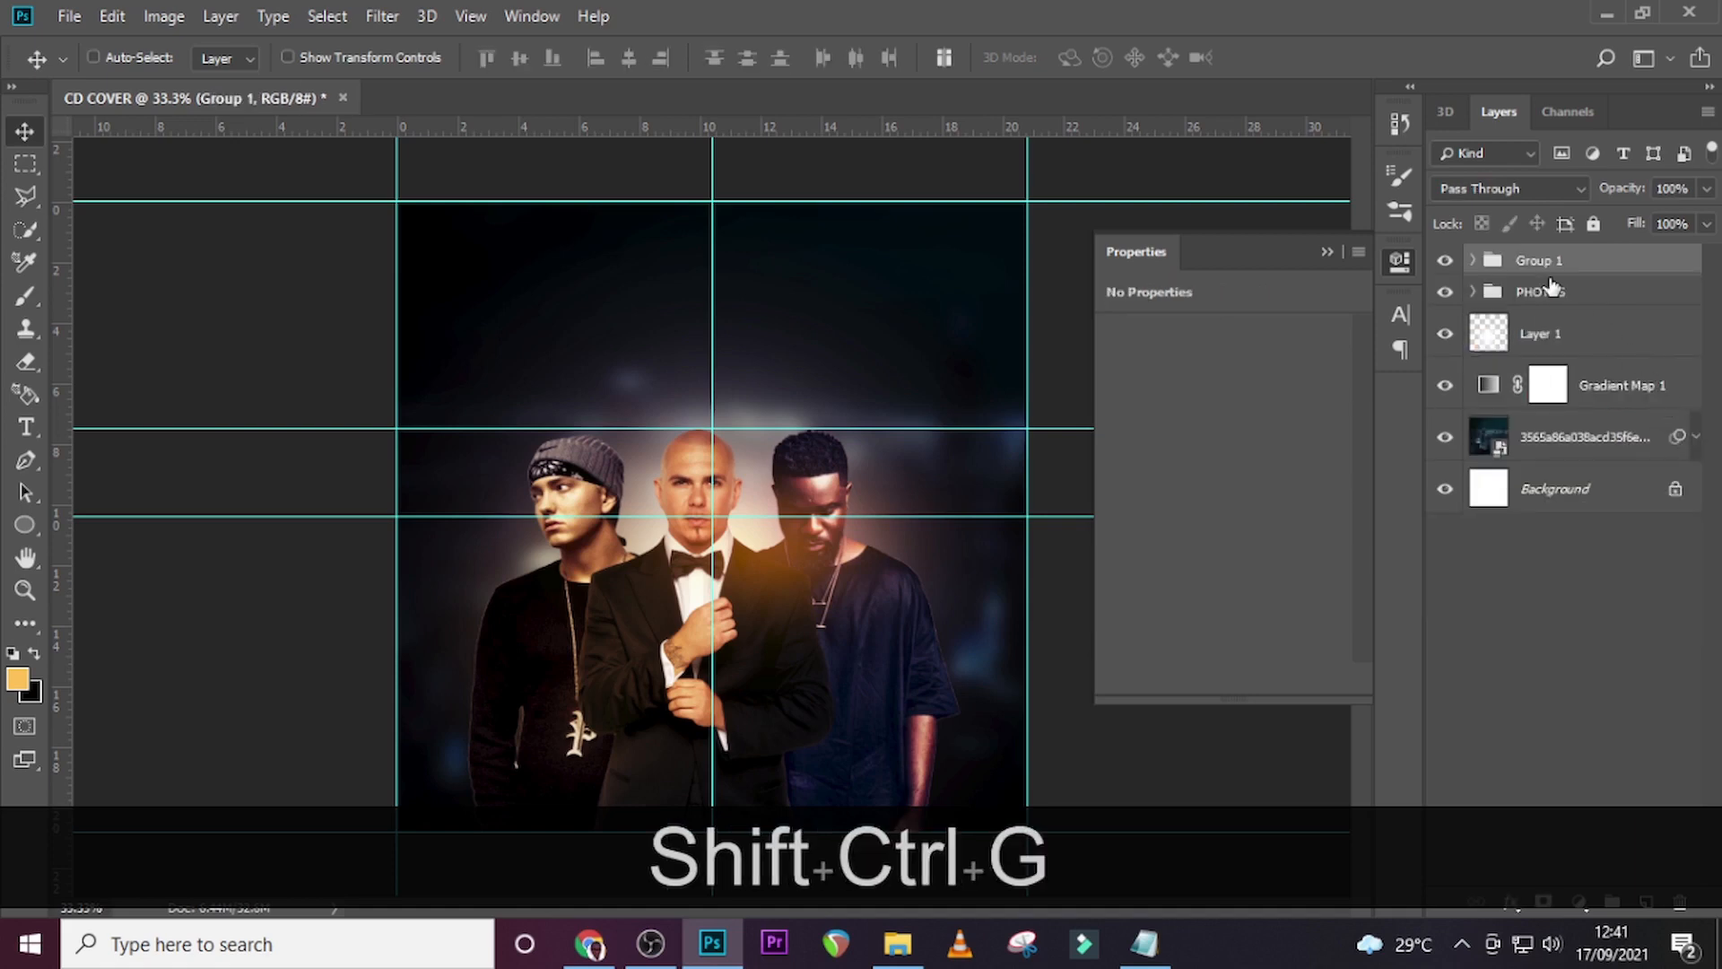
double_click(1543, 260)
key("Caps_Lock")
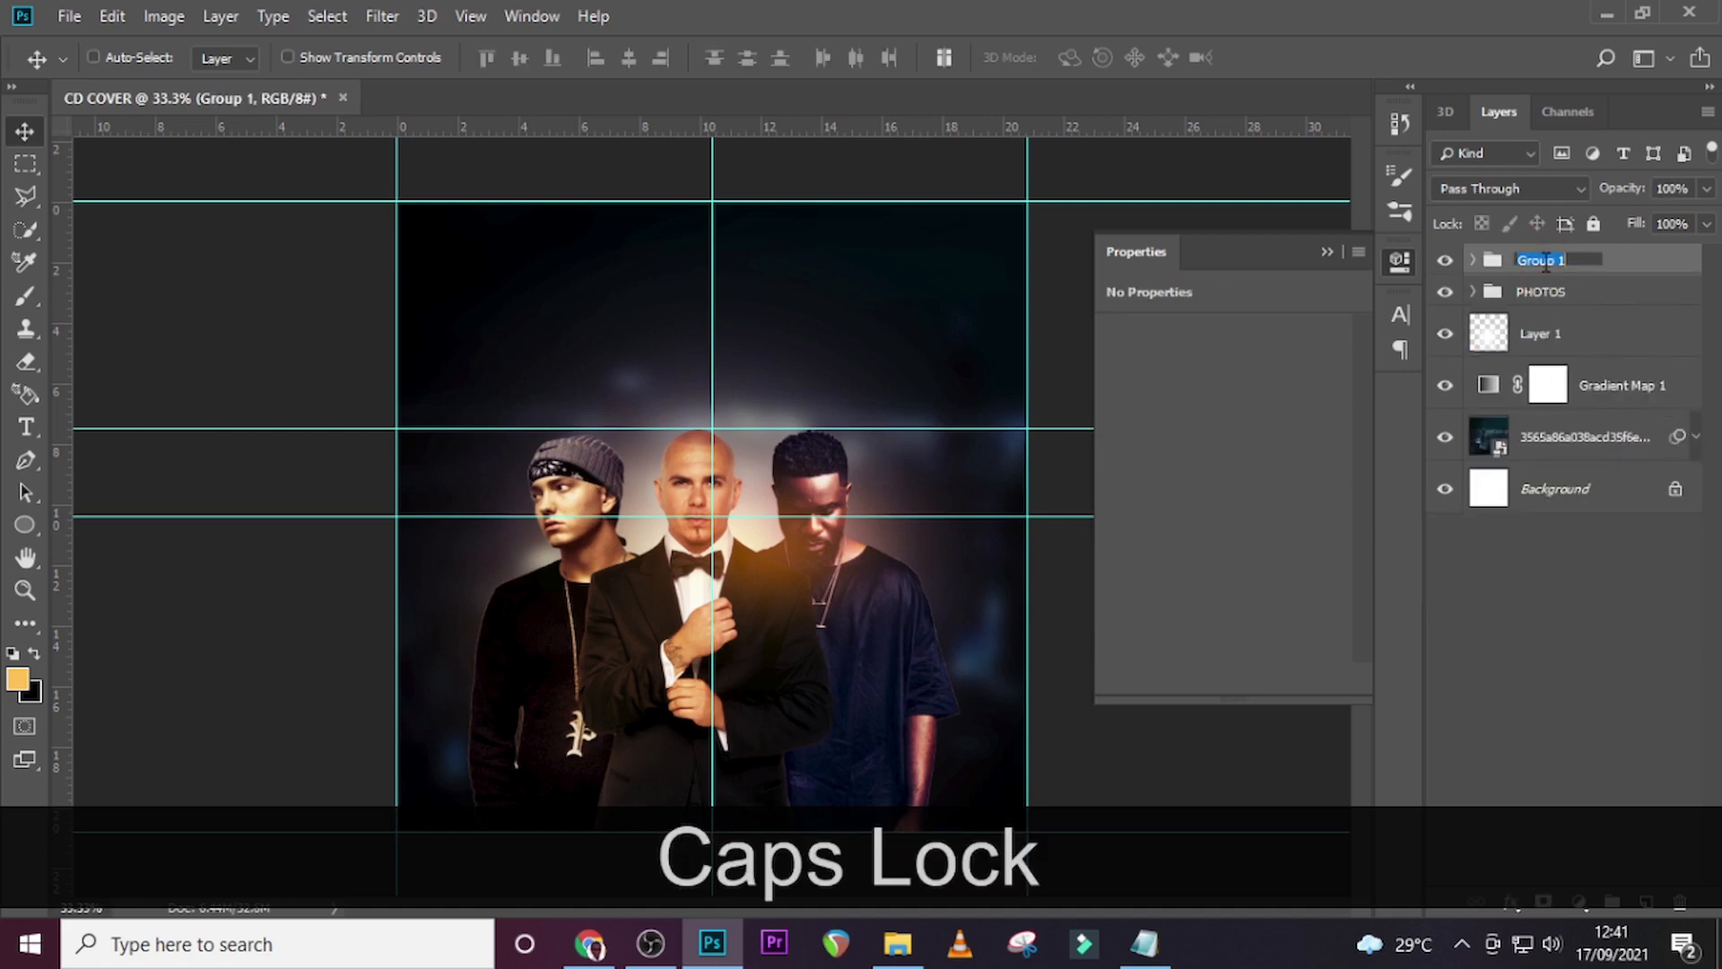
type("C")
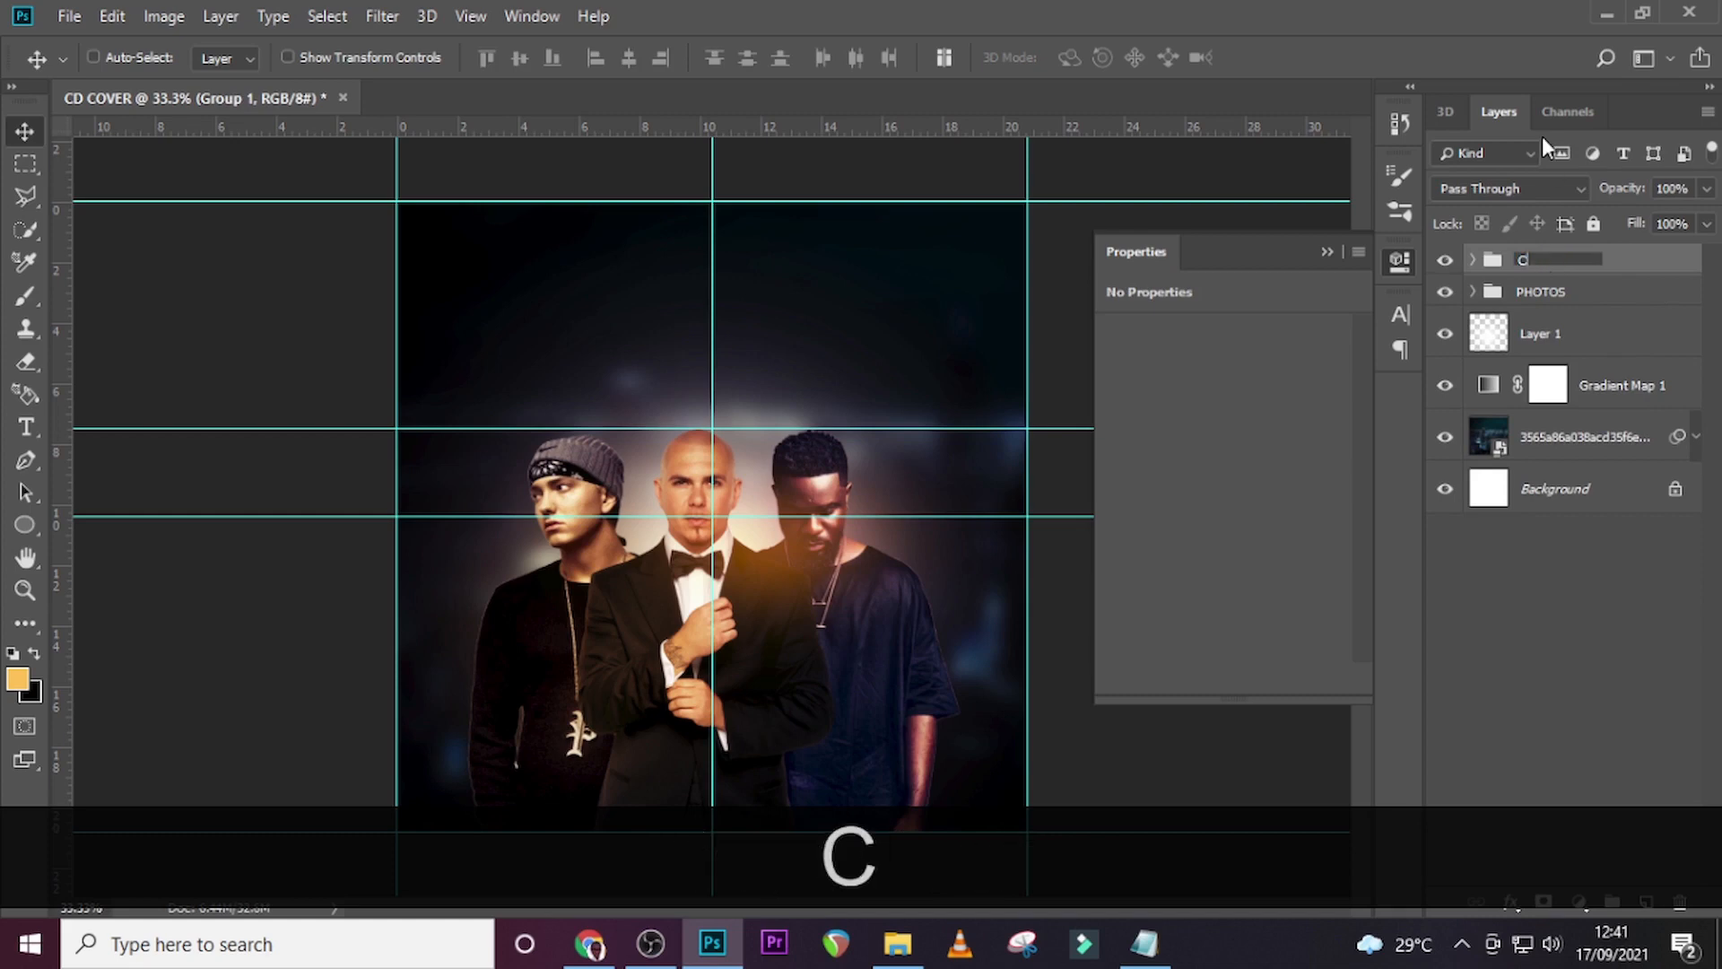
type("OLOUR GRADE")
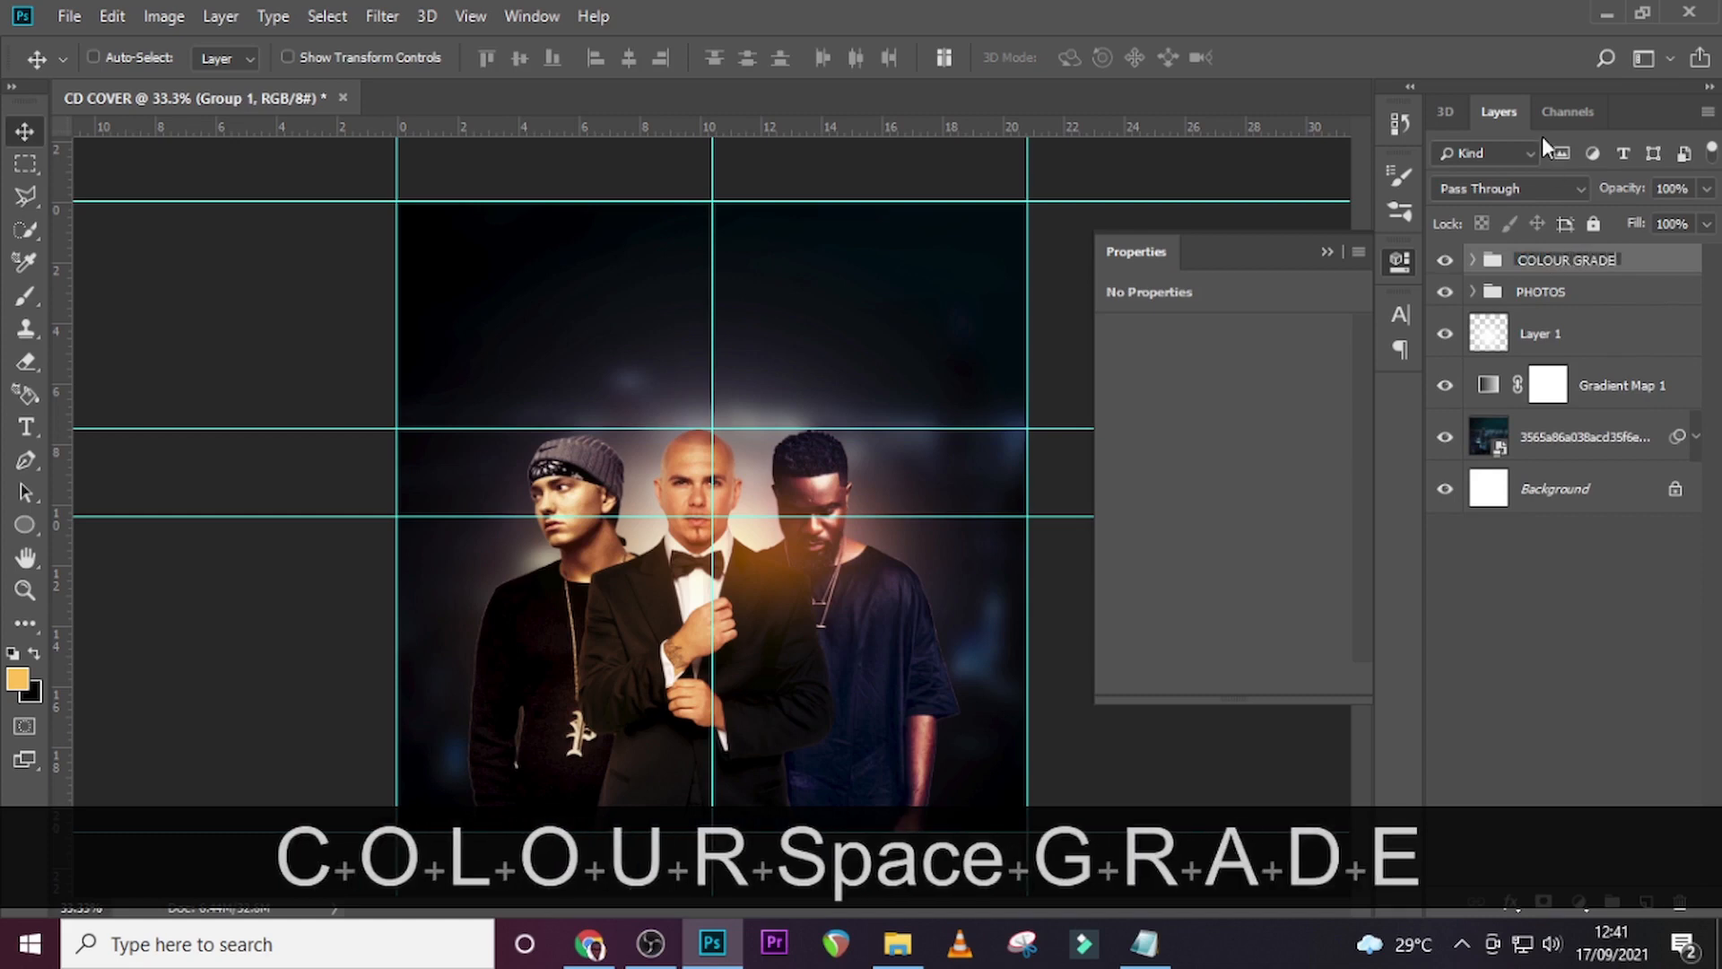
key("Return")
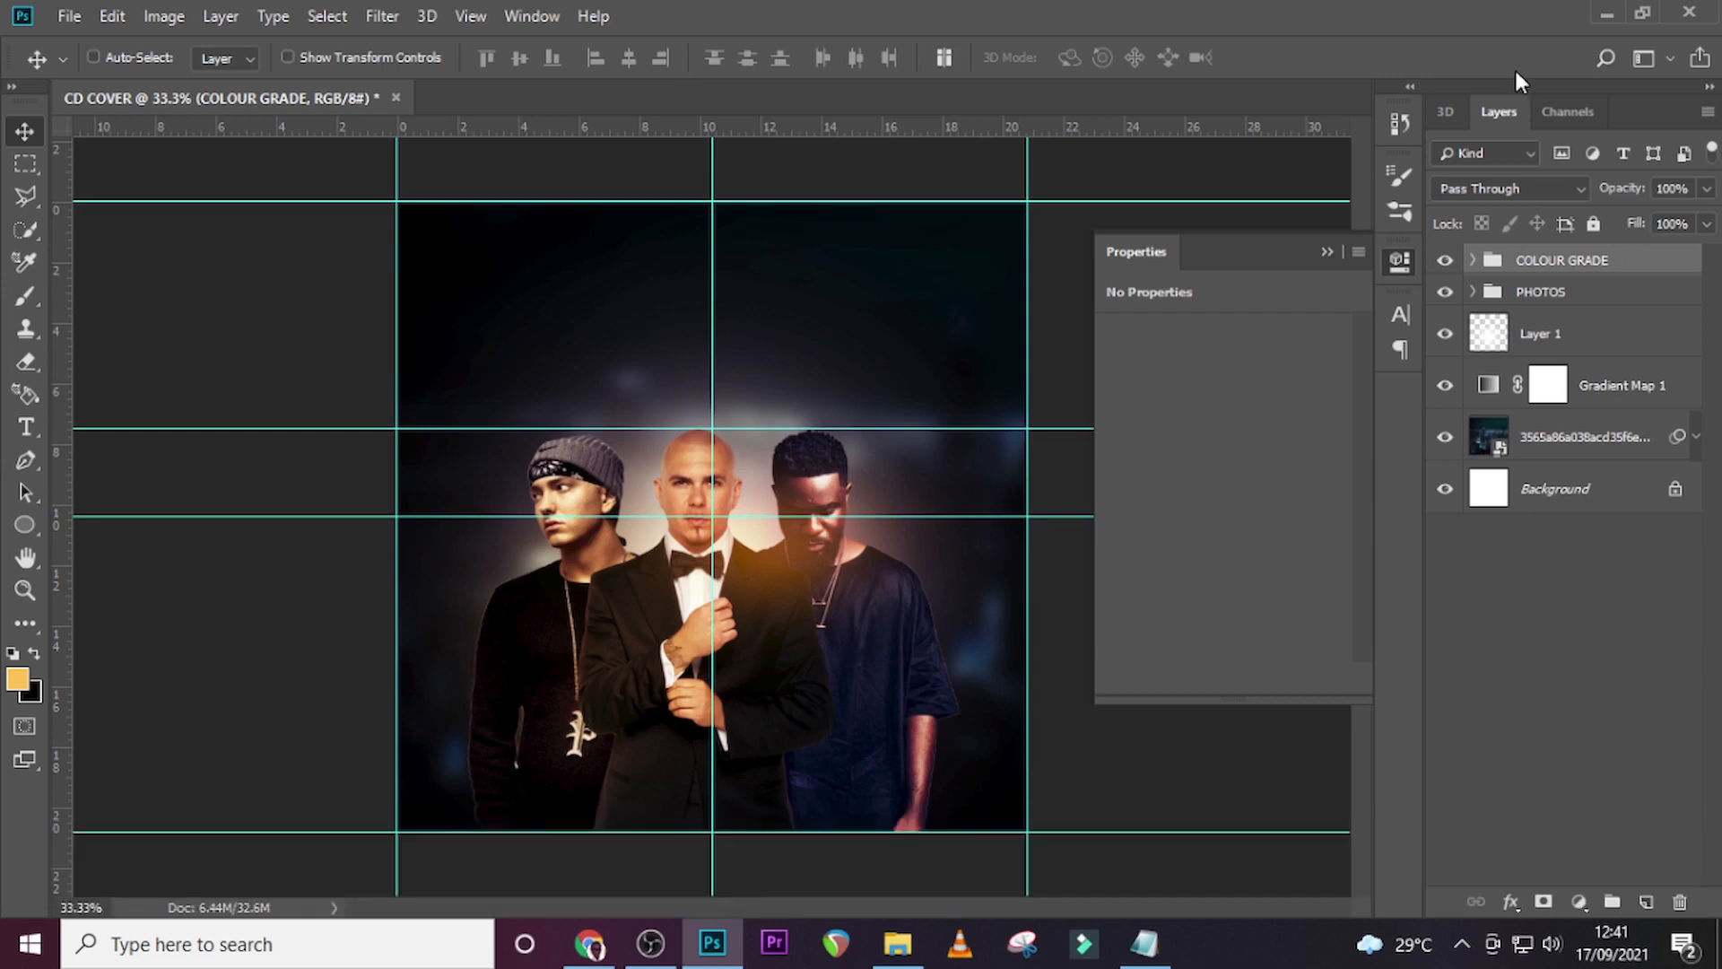
Group the white glow, lower Gradient Map and city image layers and name the group BG.
left_click(1541, 333)
left_click(1586, 403, "shift")
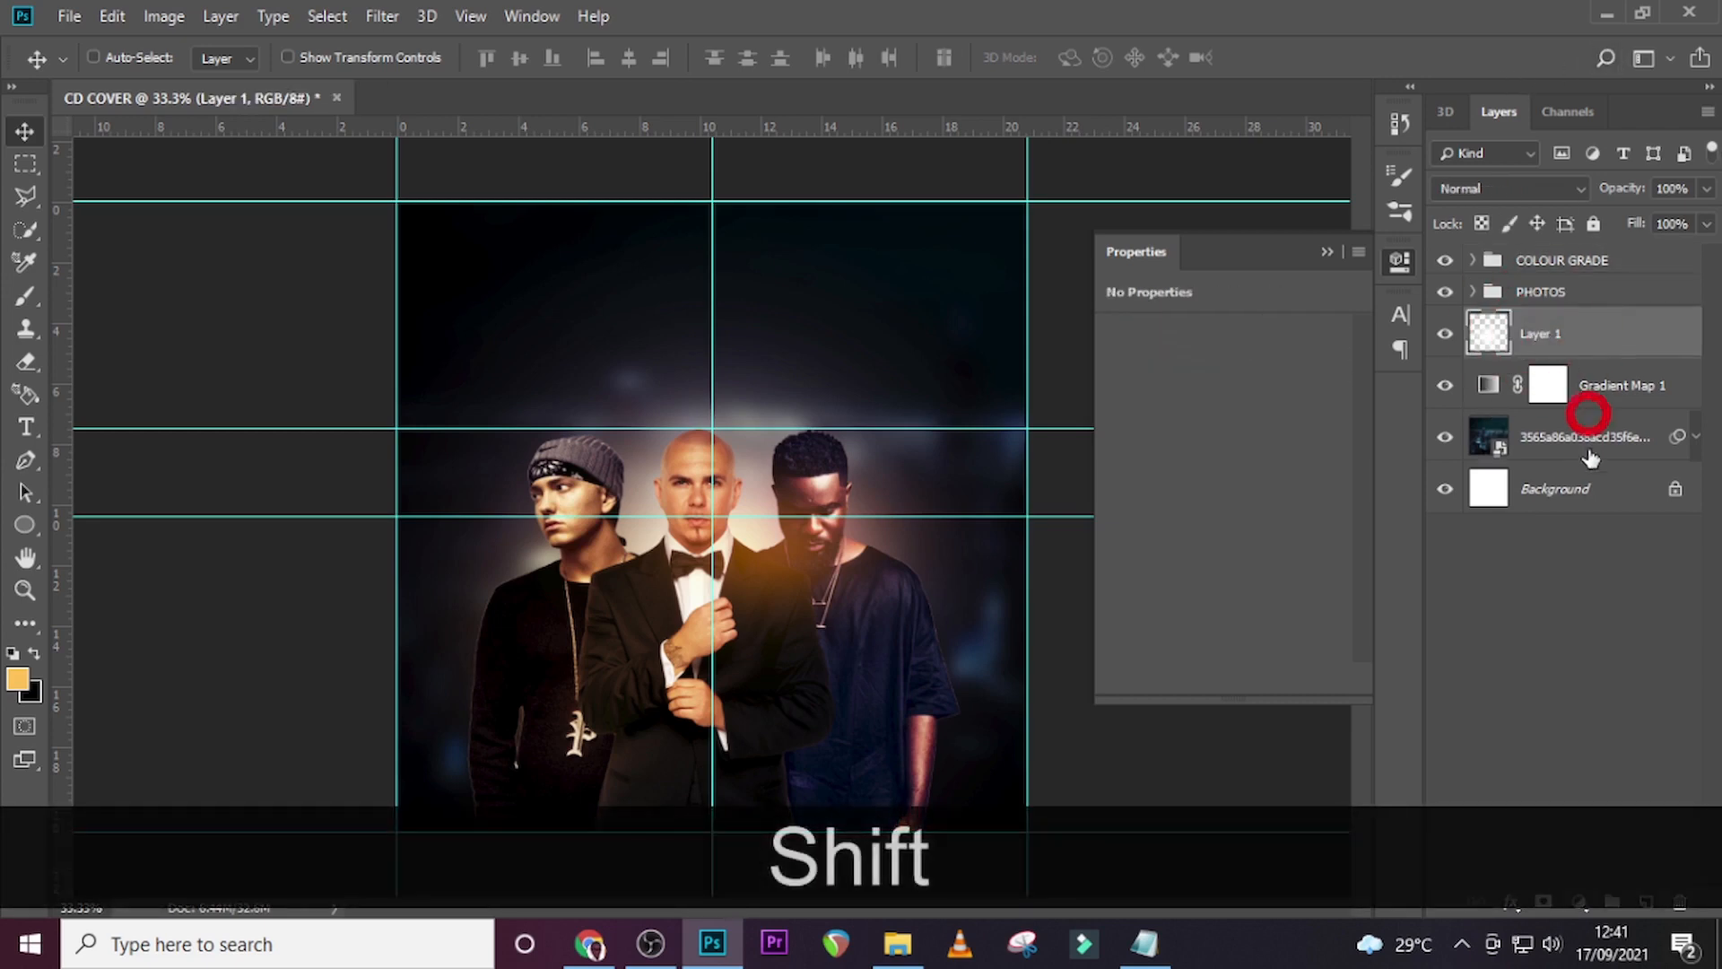
key("ctrl+shift+g")
double_click(1539, 323)
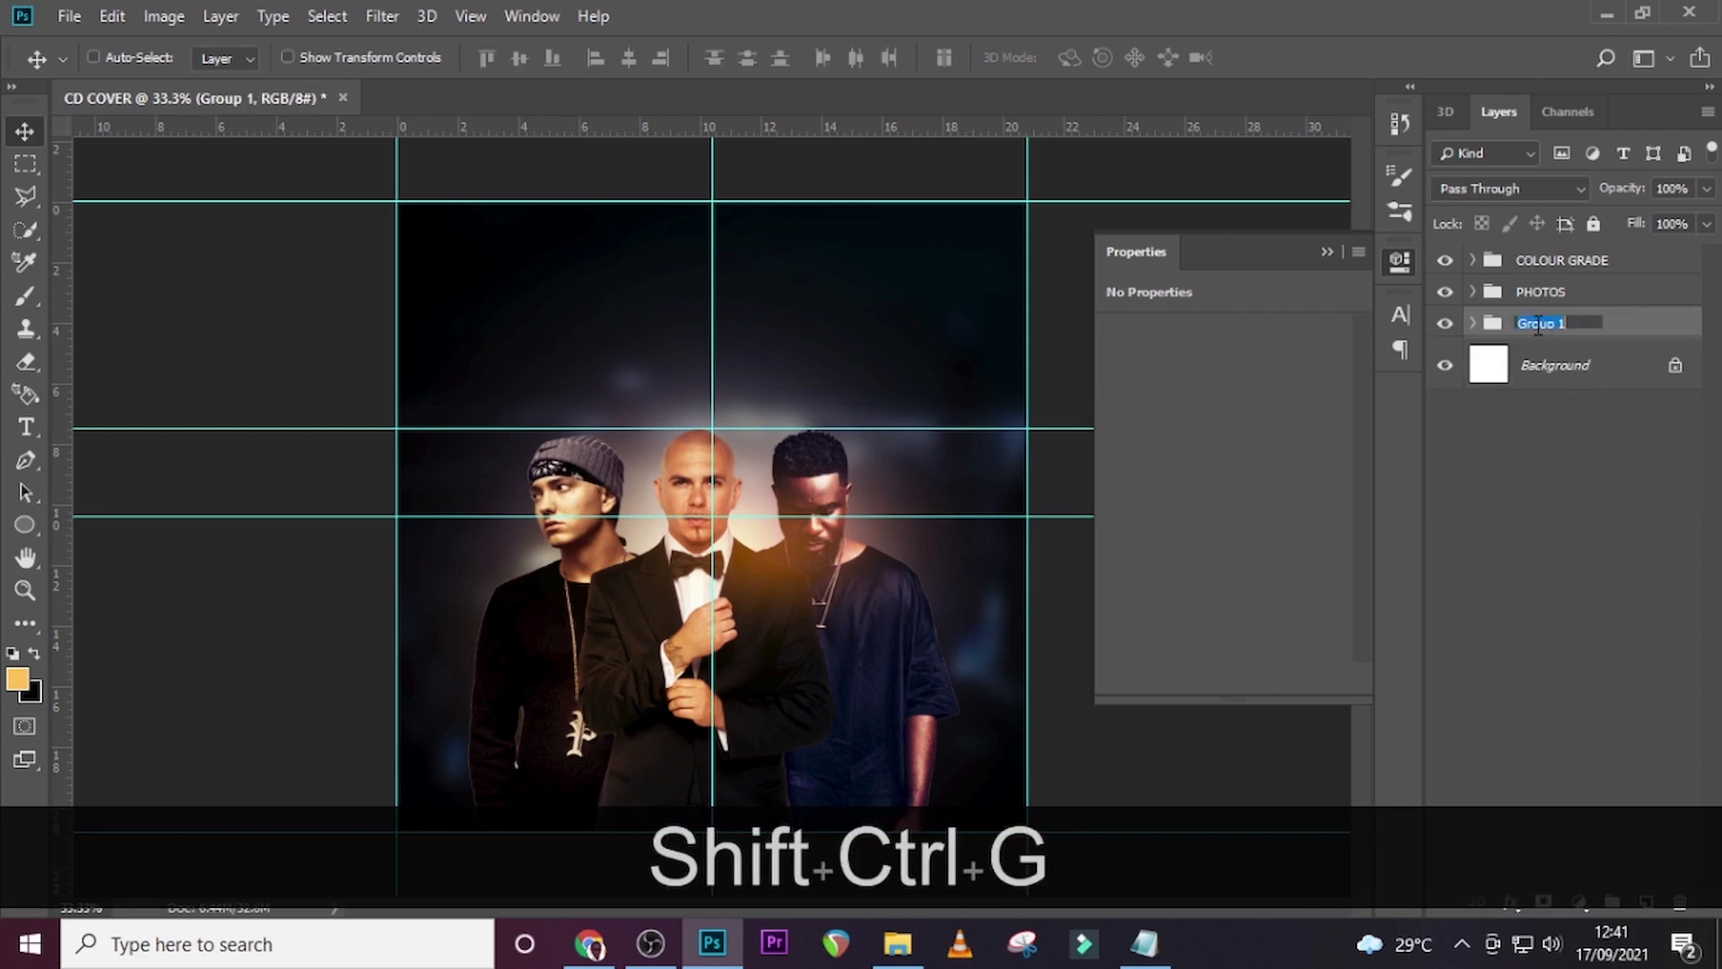
type("BG")
key("Return")
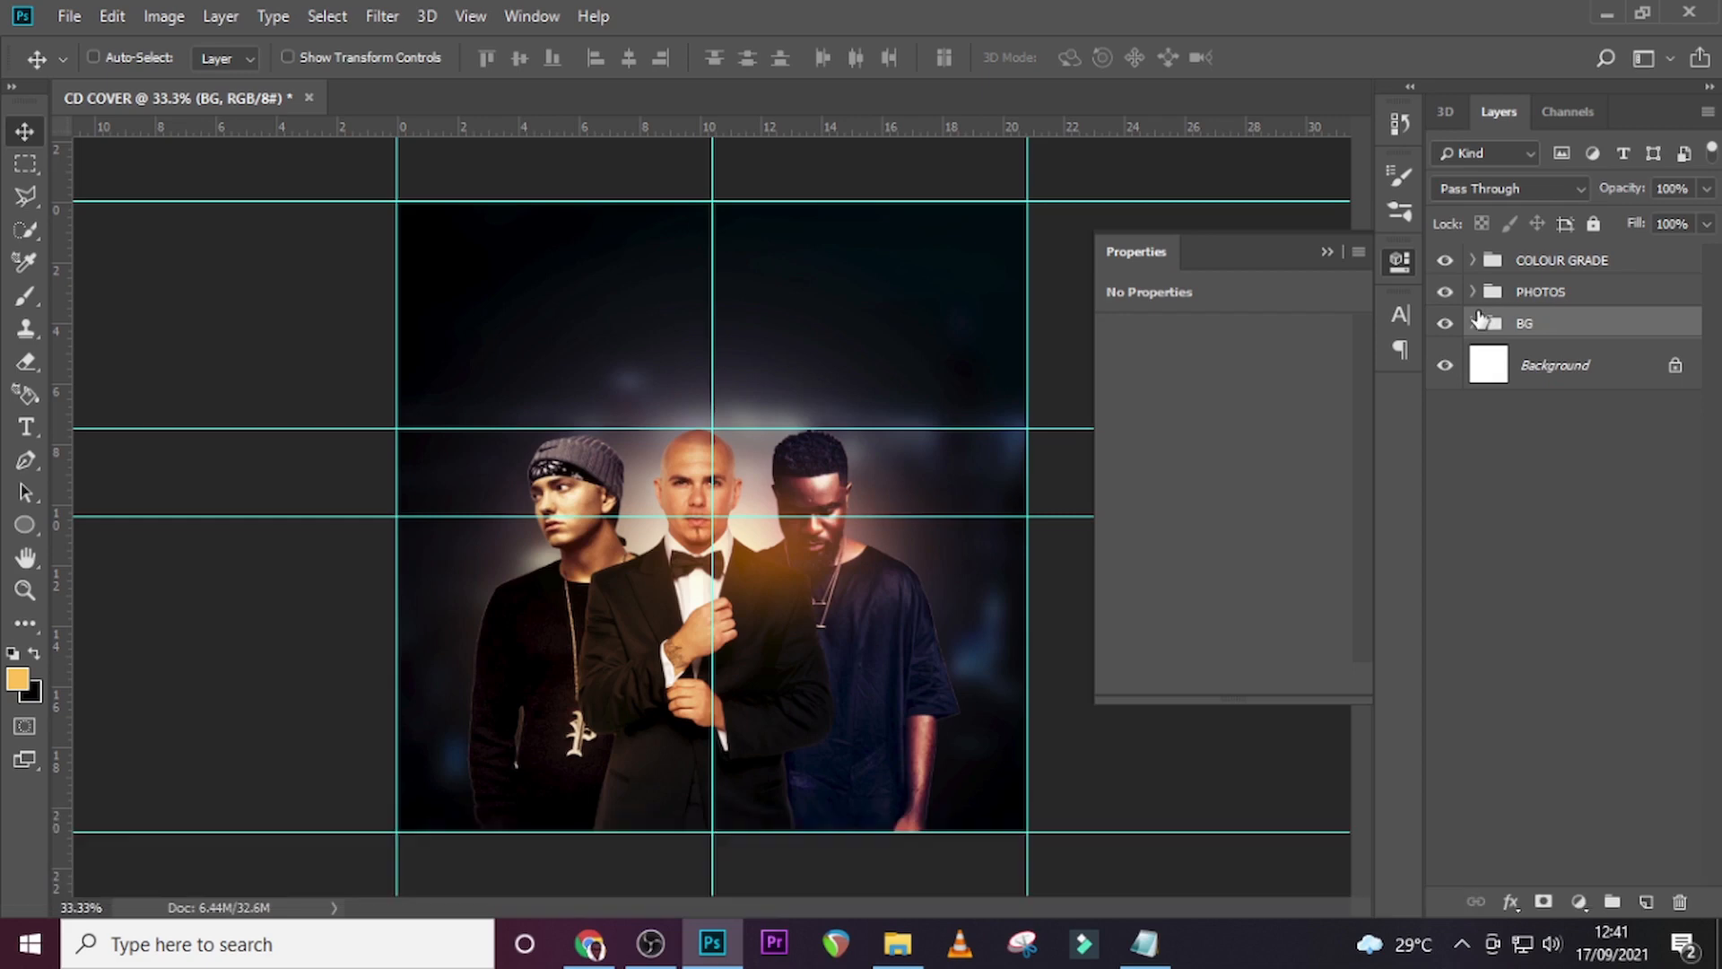
Add a text layer reading God With Me, copied from U27.txt, and place it above the COLOUR GRADE group.
key("t")
left_click(627, 332)
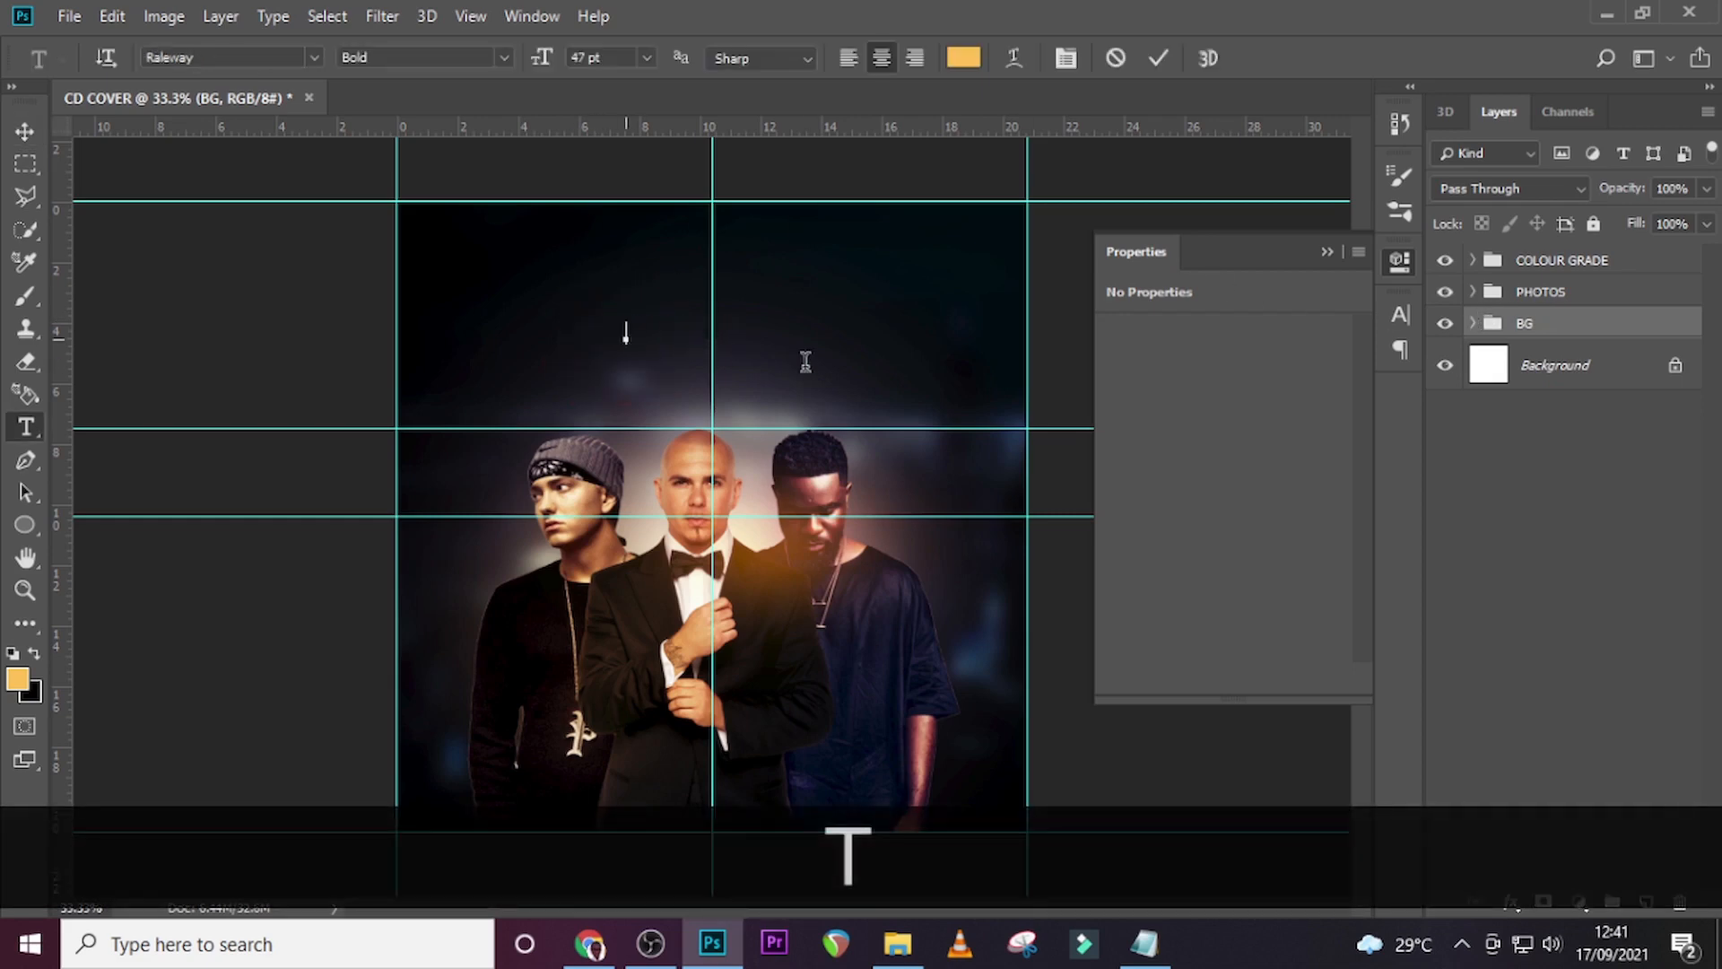
left_click(1144, 943)
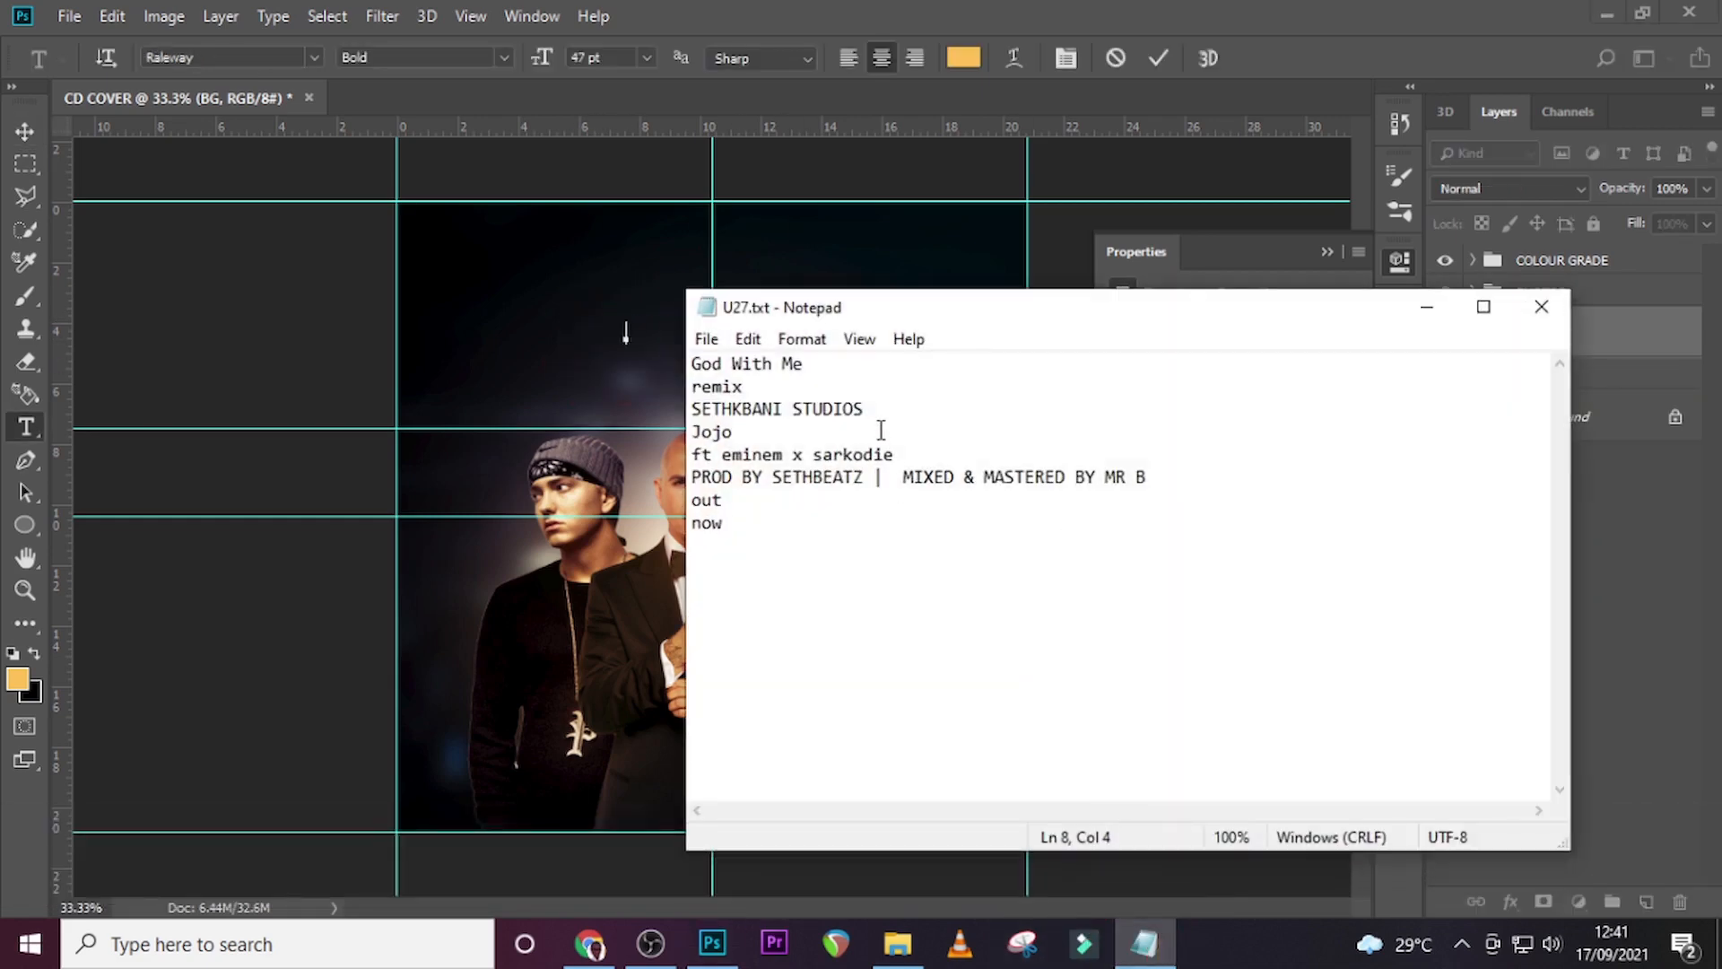
left_click_drag(804, 364, 621, 353)
key("ctrl+c")
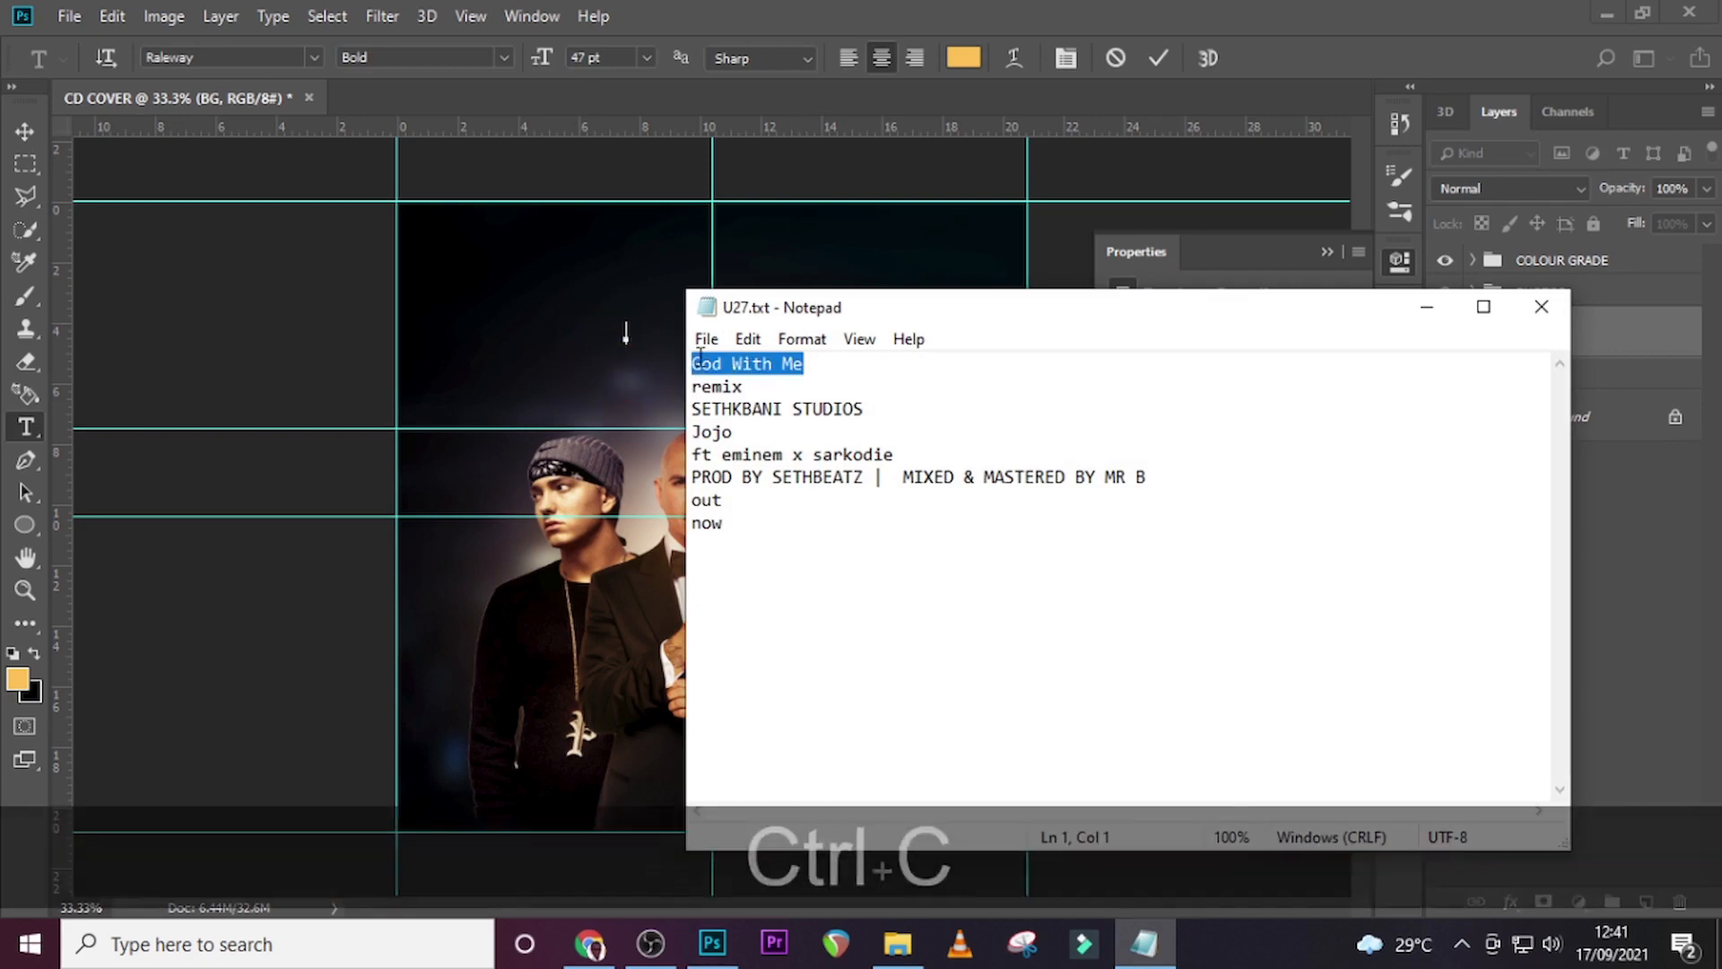
left_click(1336, 11)
key("ctrl+v")
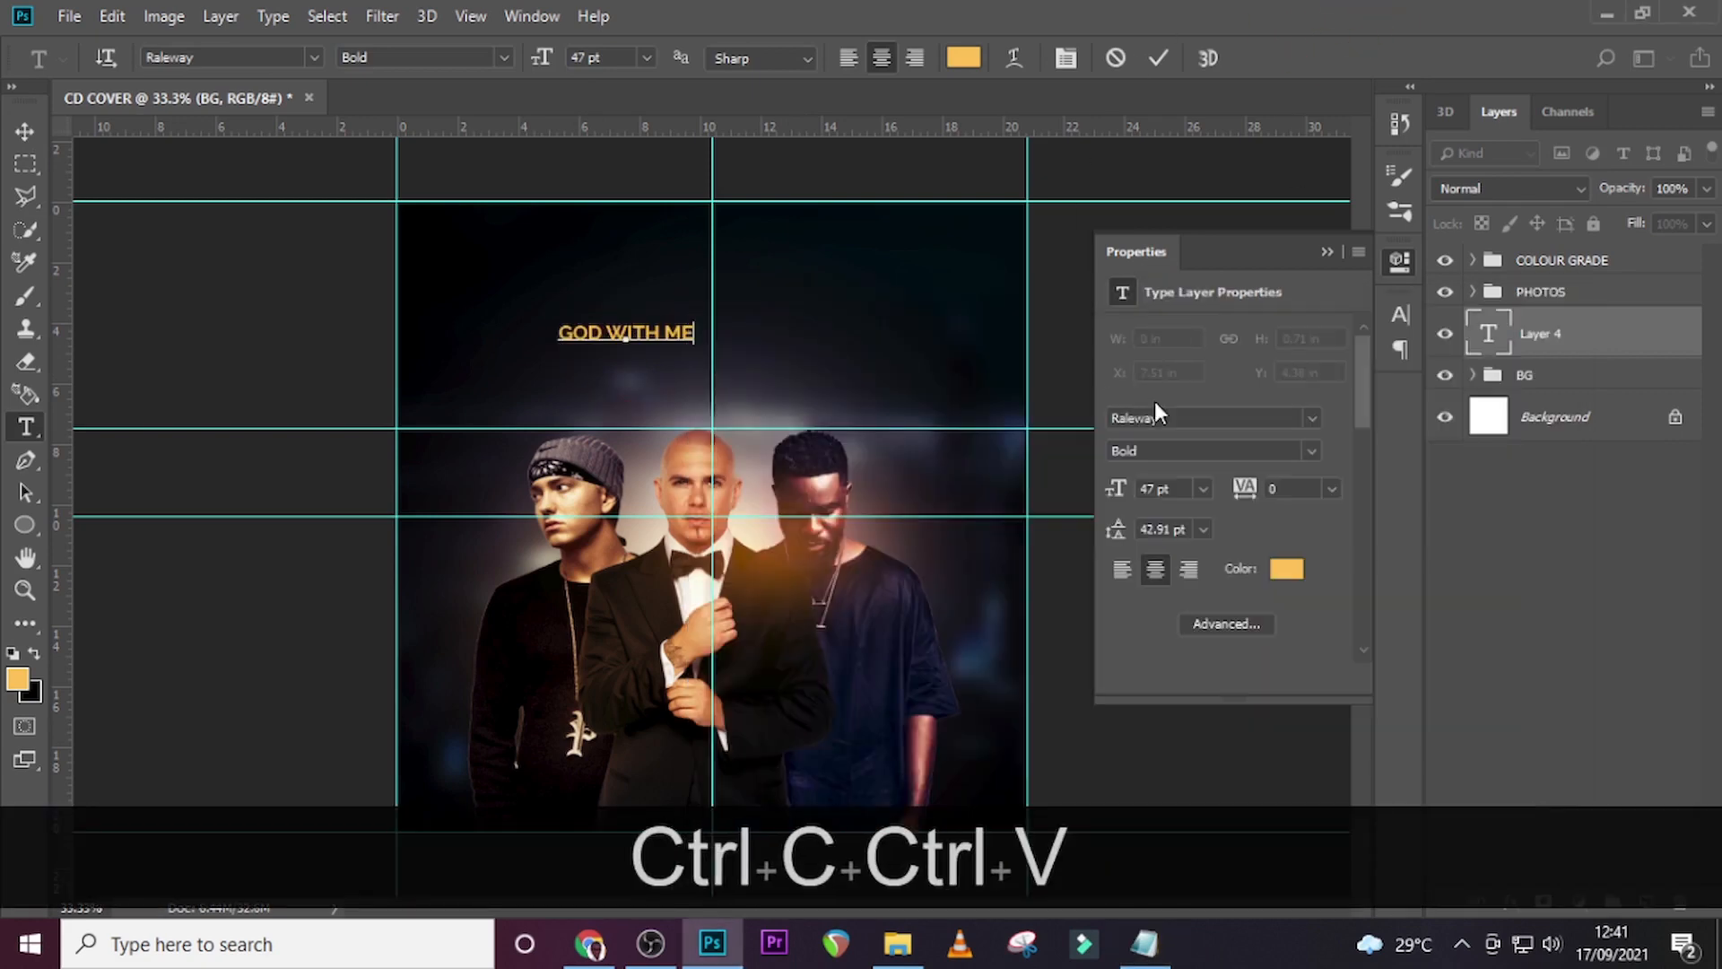
left_click(1507, 318)
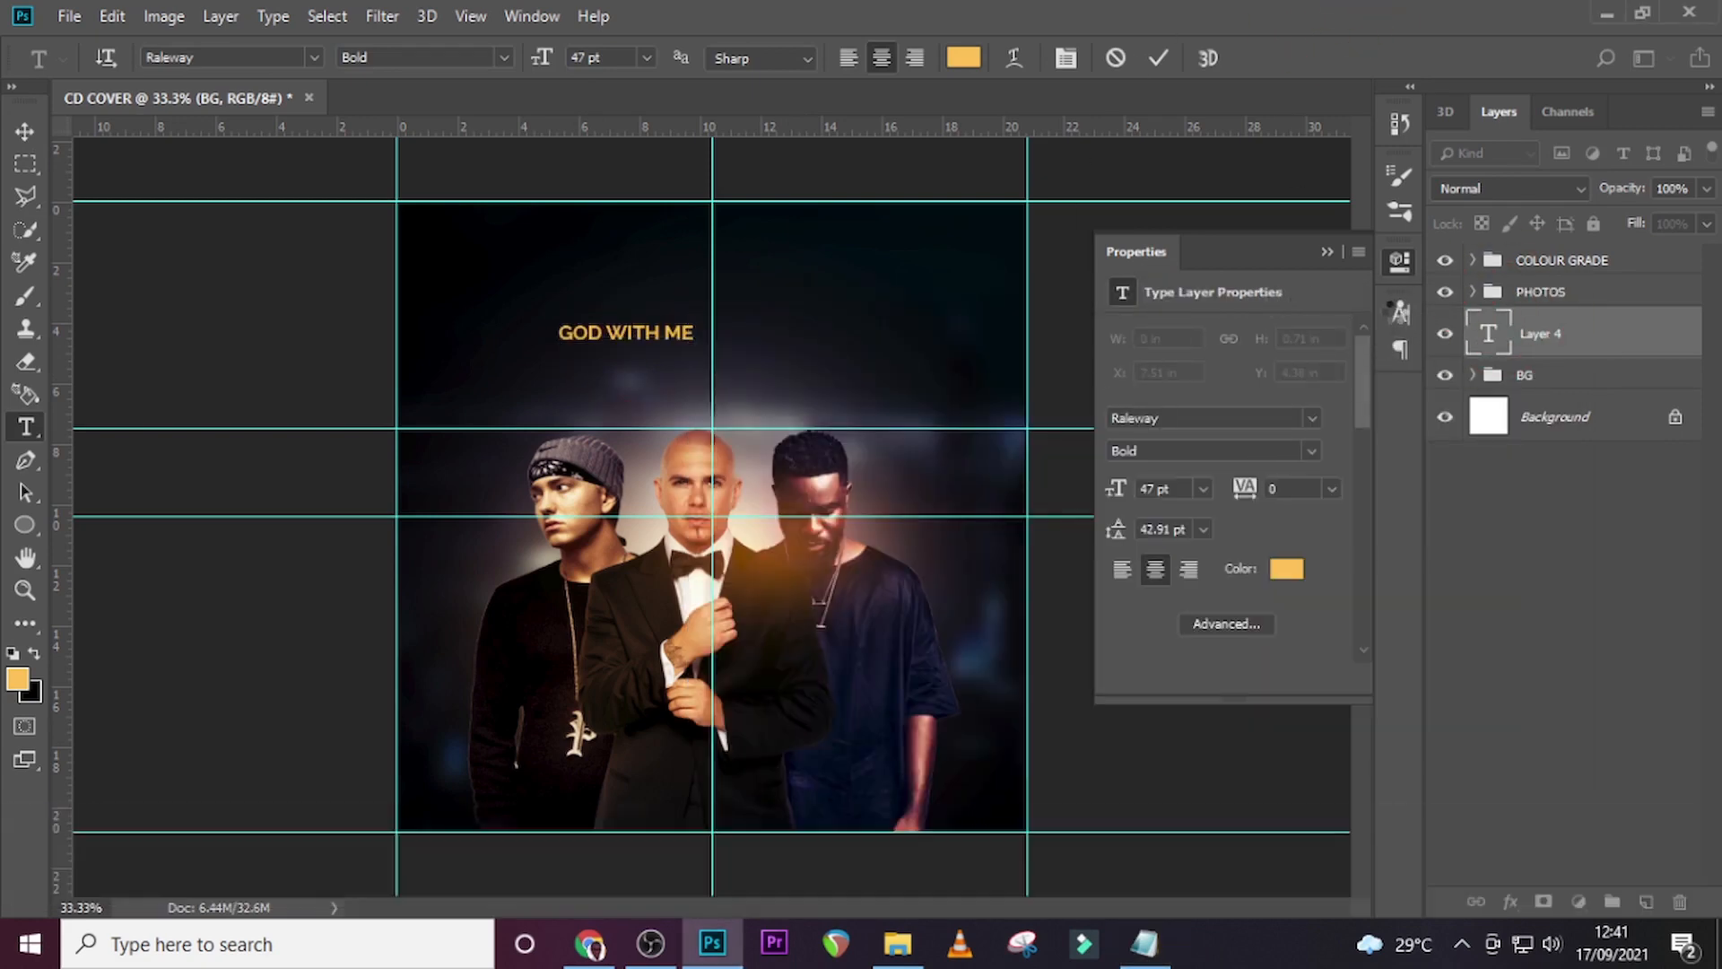
left_click_drag(1578, 354, 1562, 249)
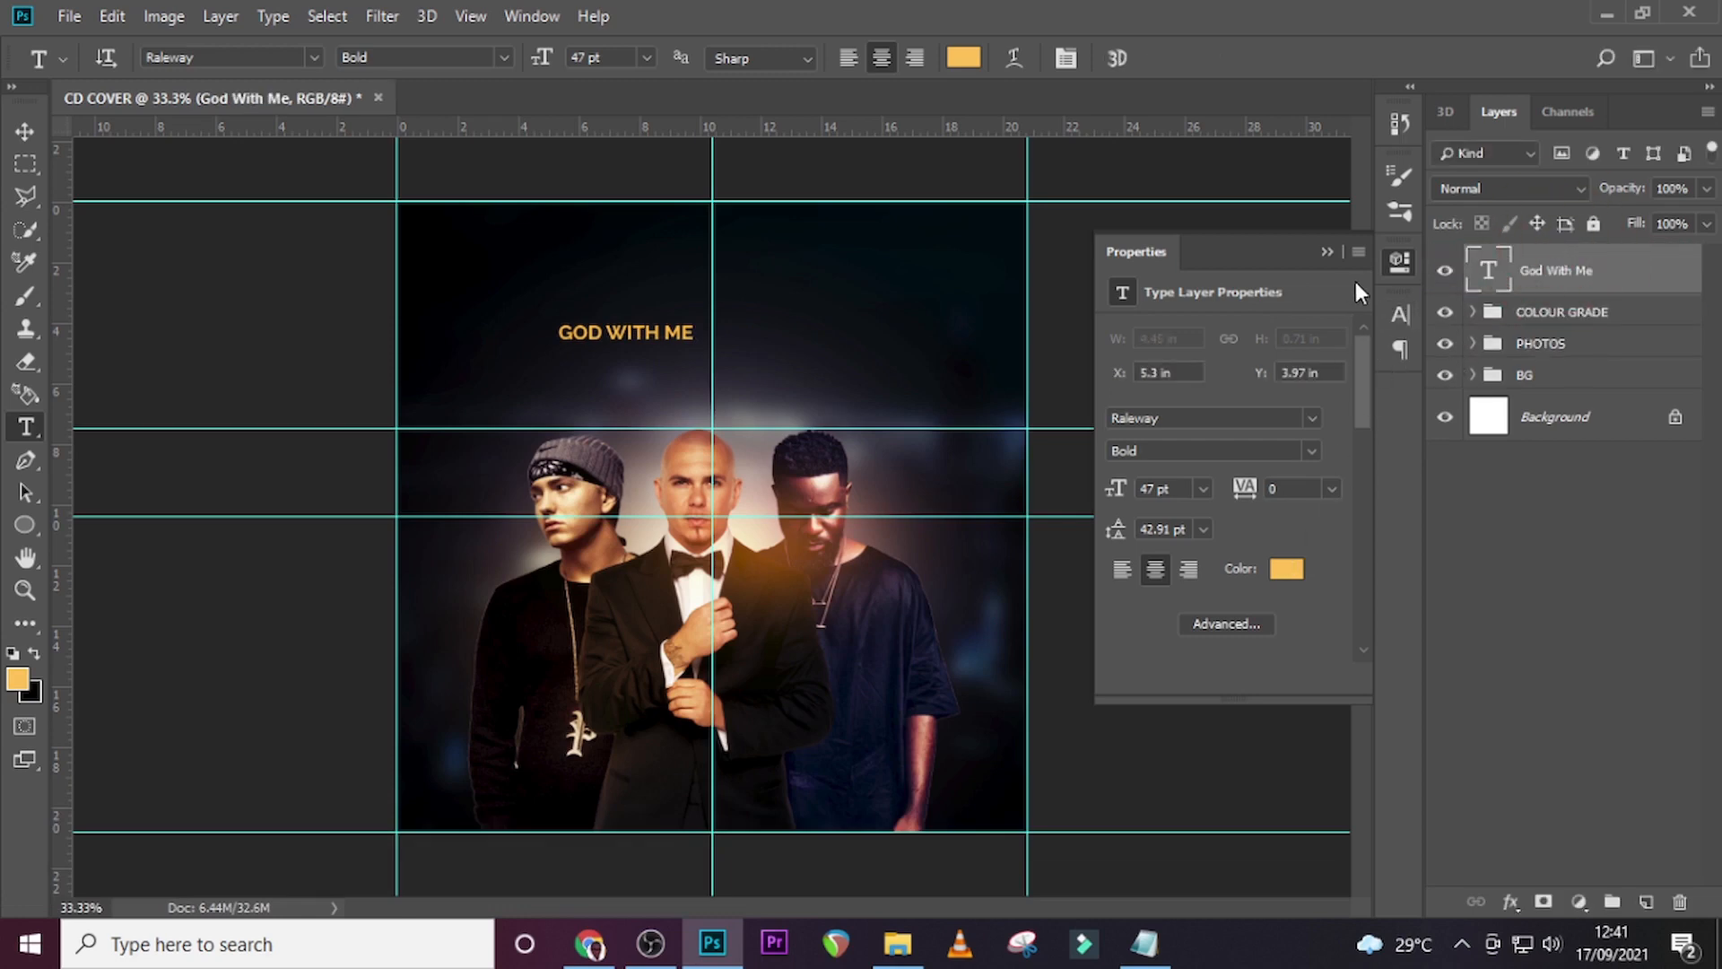
Set the God With Me title's text colour to white, ffffff.
left_click(1400, 313)
left_click(1314, 468)
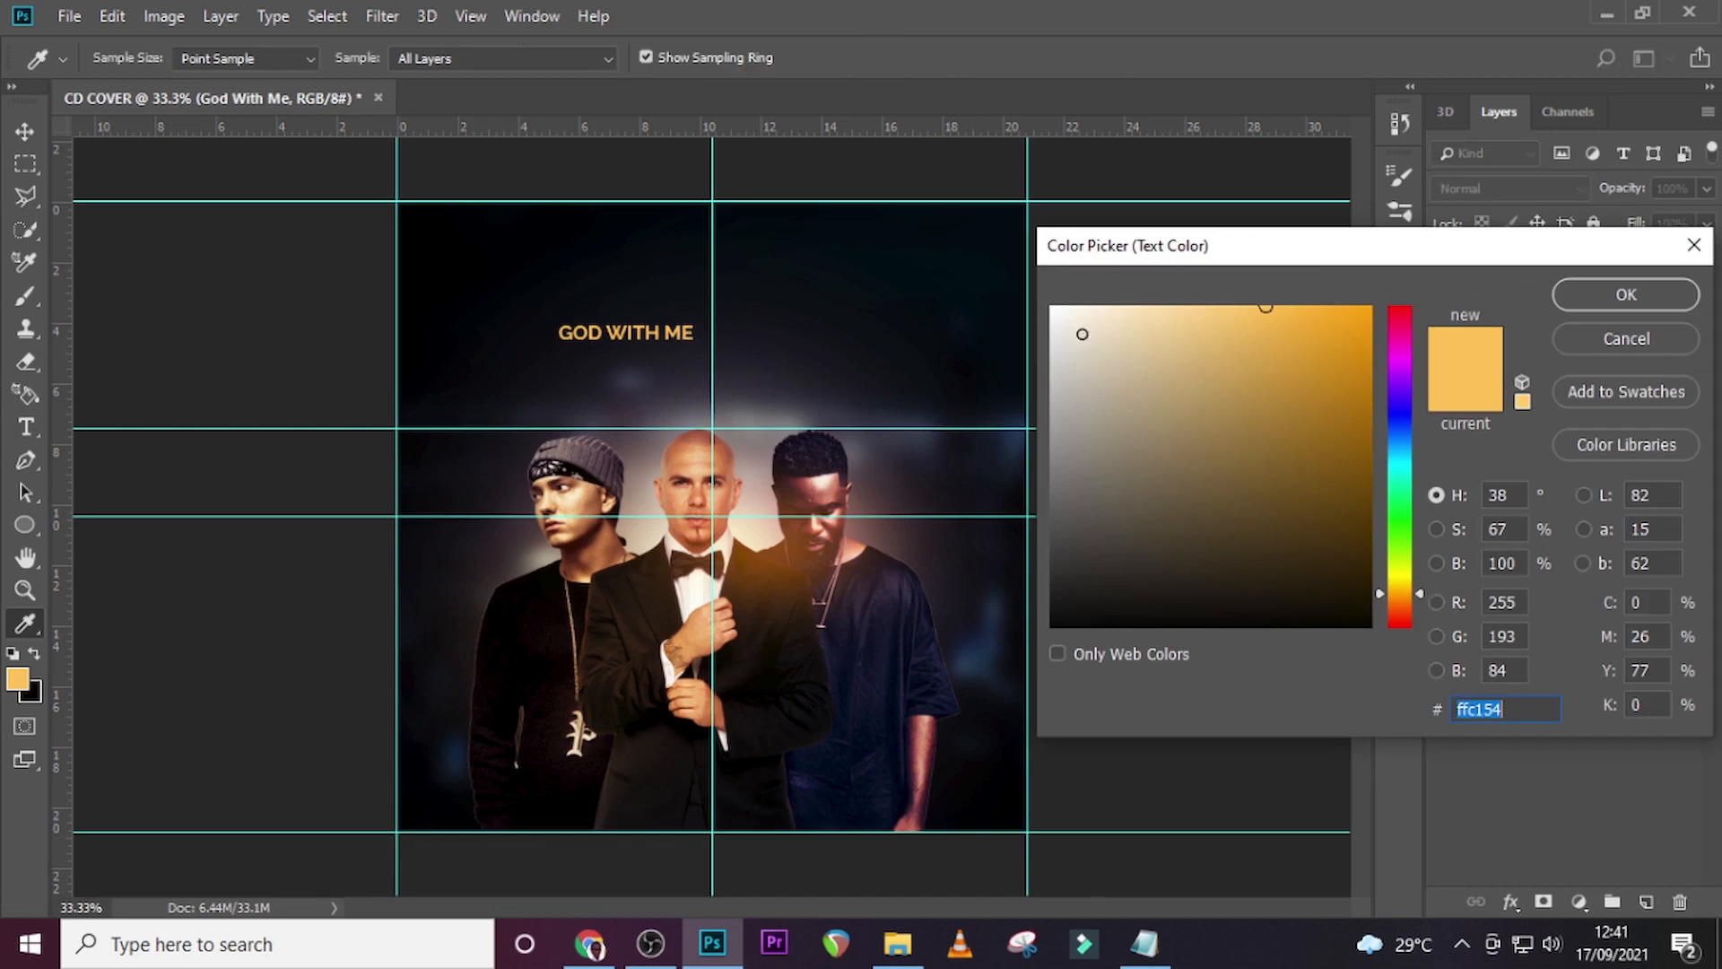
type("ffffff")
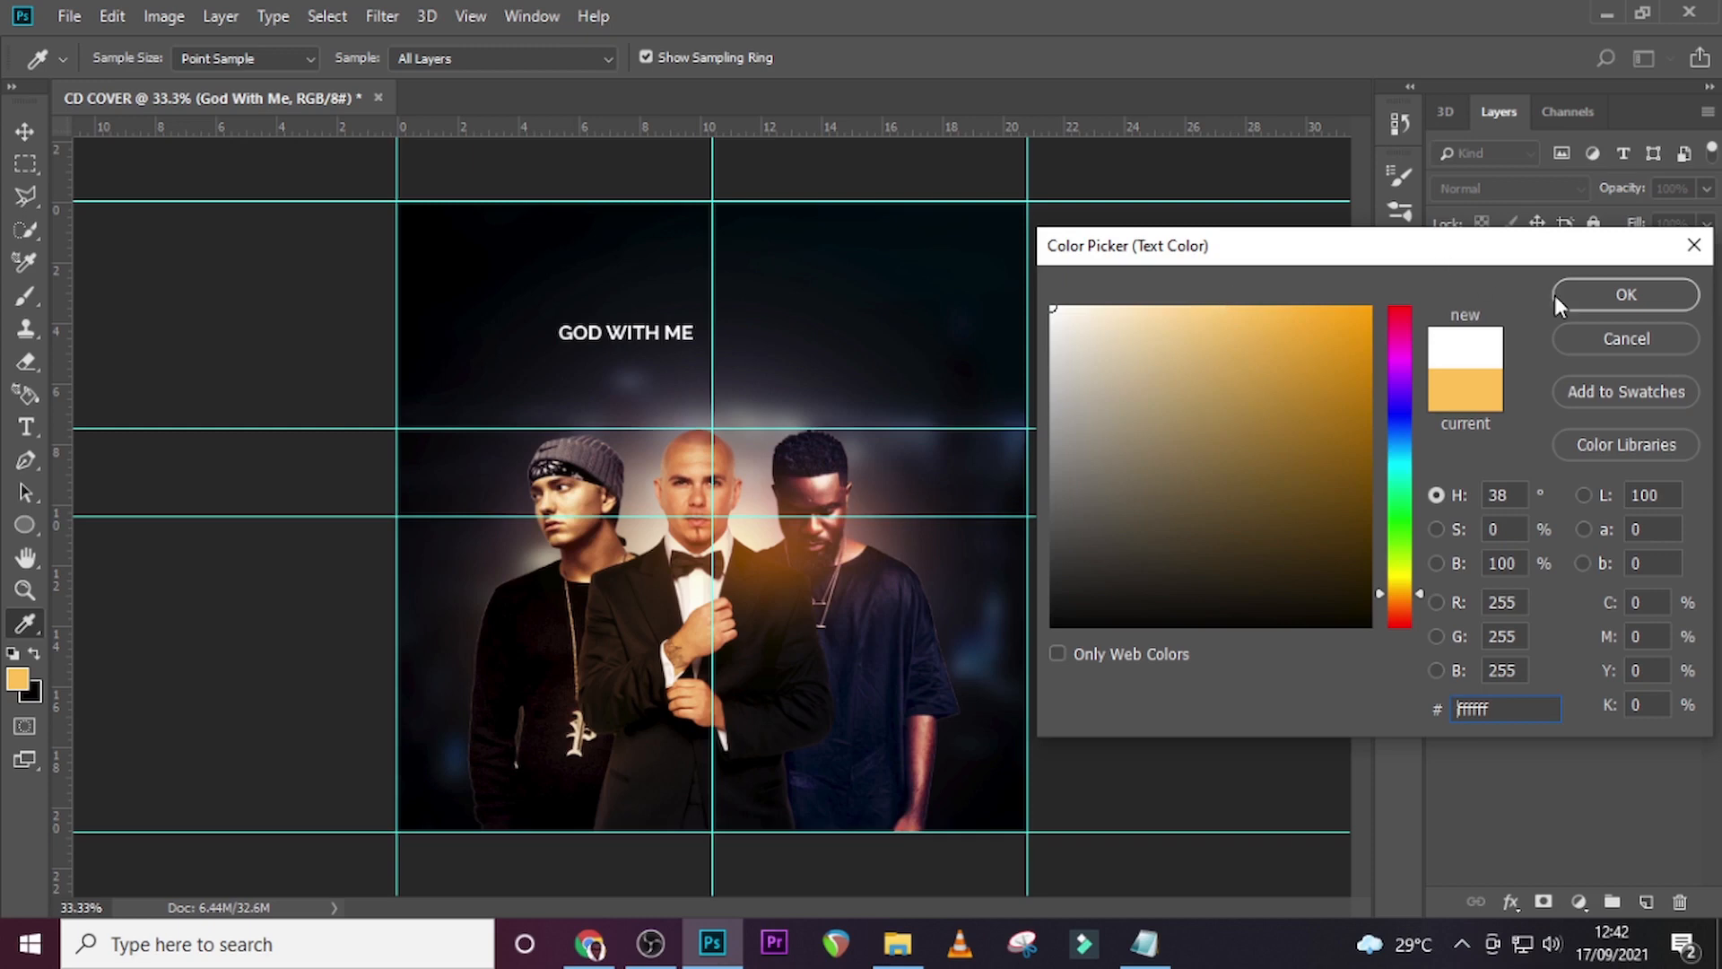
left_click(1626, 294)
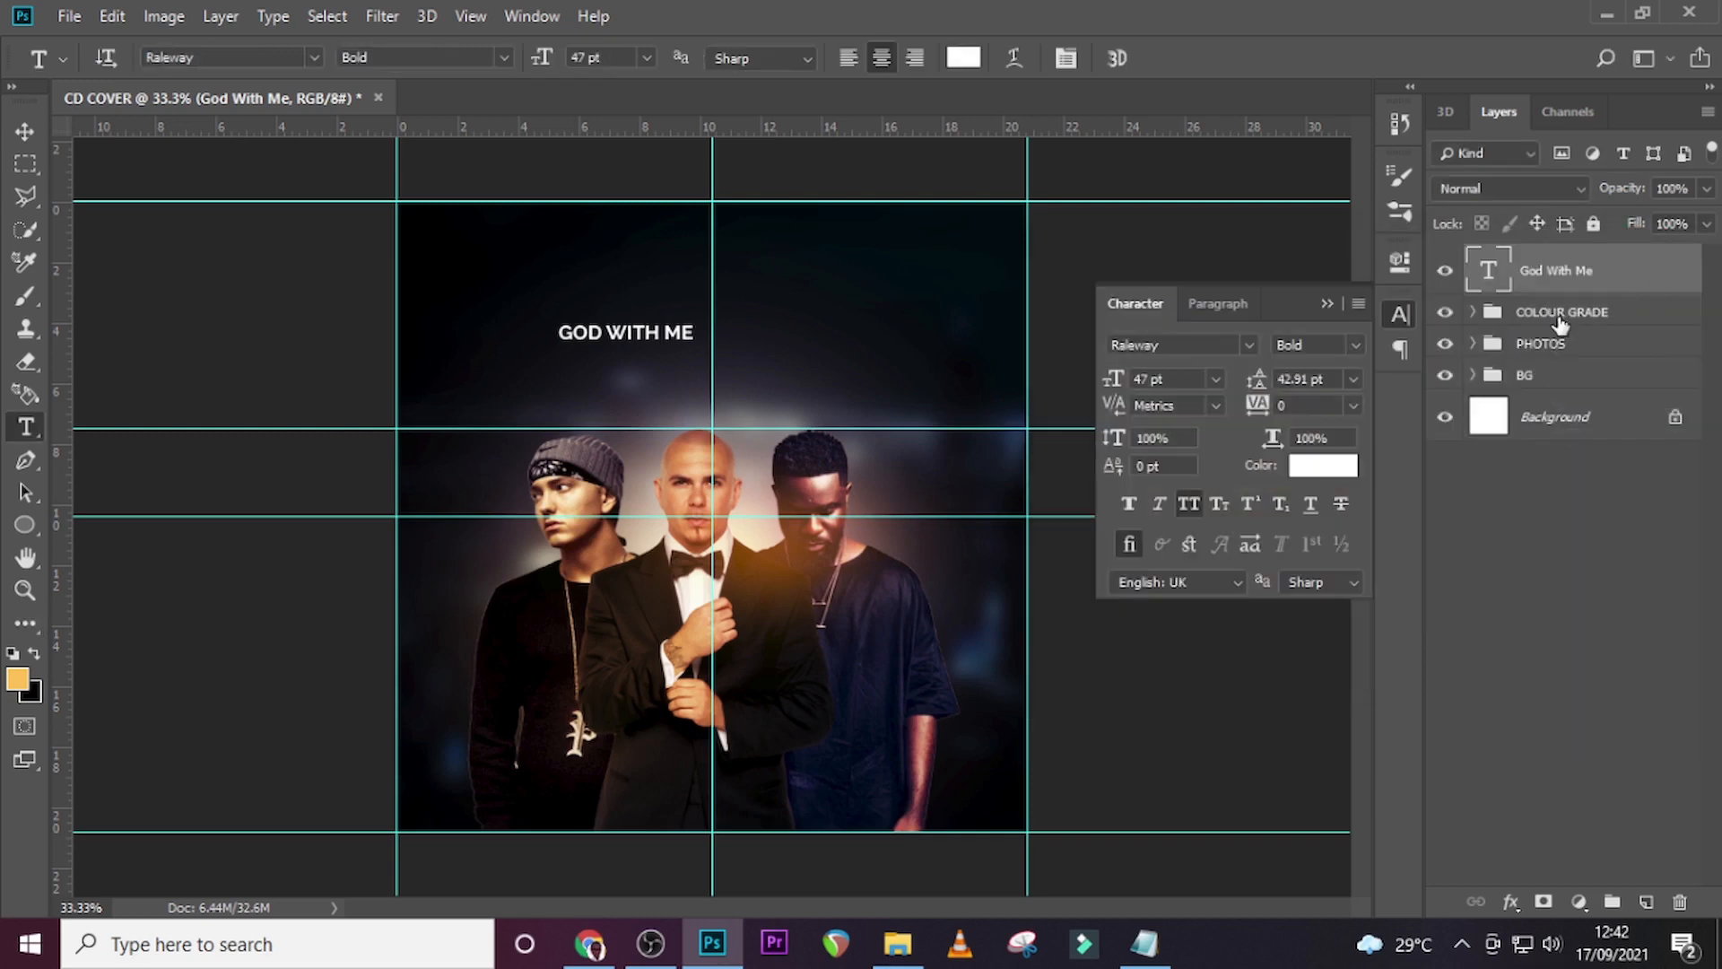
Change the God With Me title's font to Bandito Personal Use.
left_click(1254, 341)
key("Down")
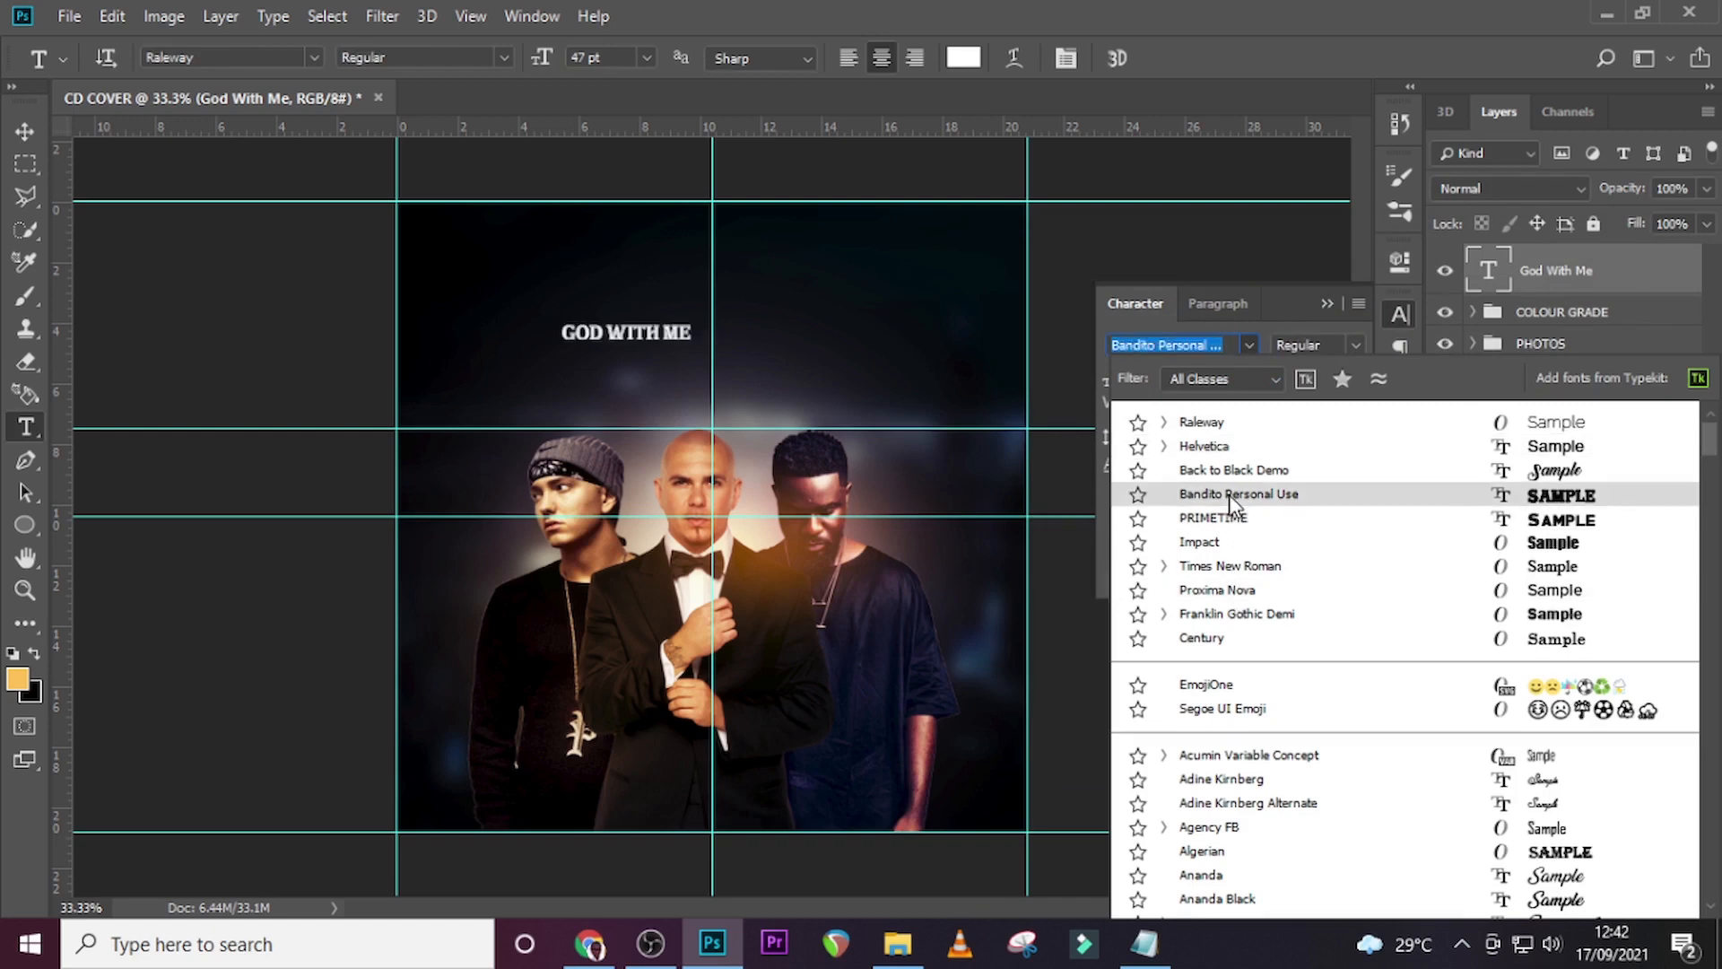
left_click(1230, 496)
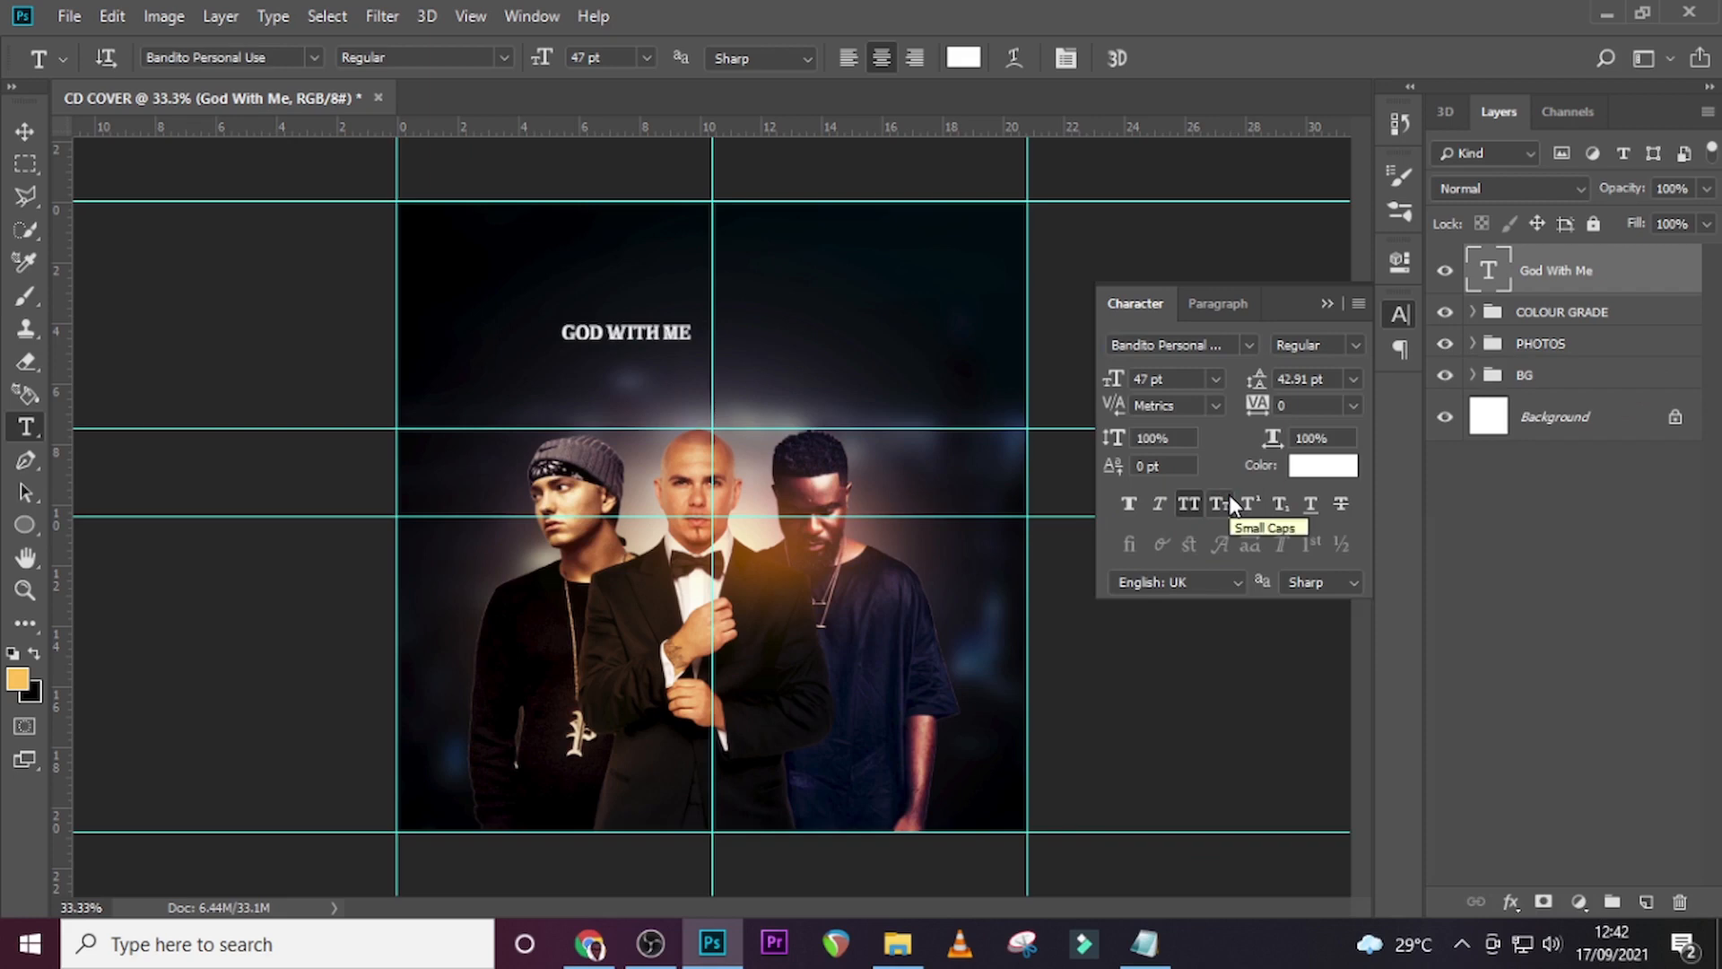
left_click(1354, 352)
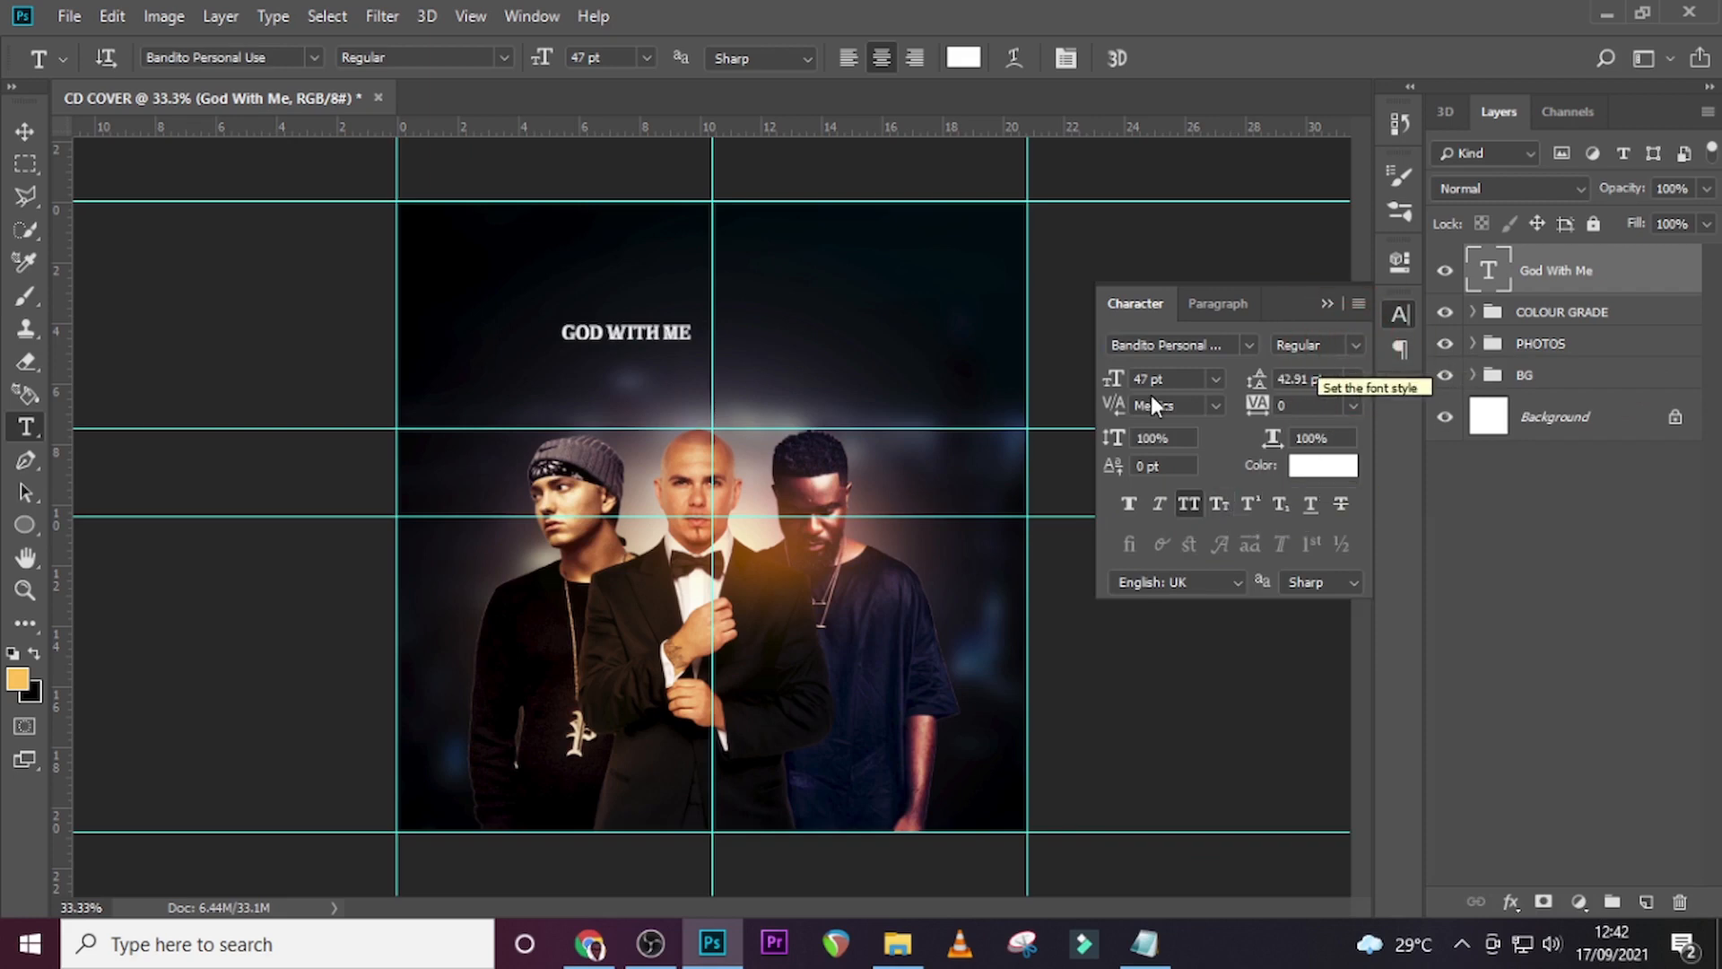
Set the title's font size to 171 pt and switch it from All Caps to Small Caps.
left_click(1113, 378)
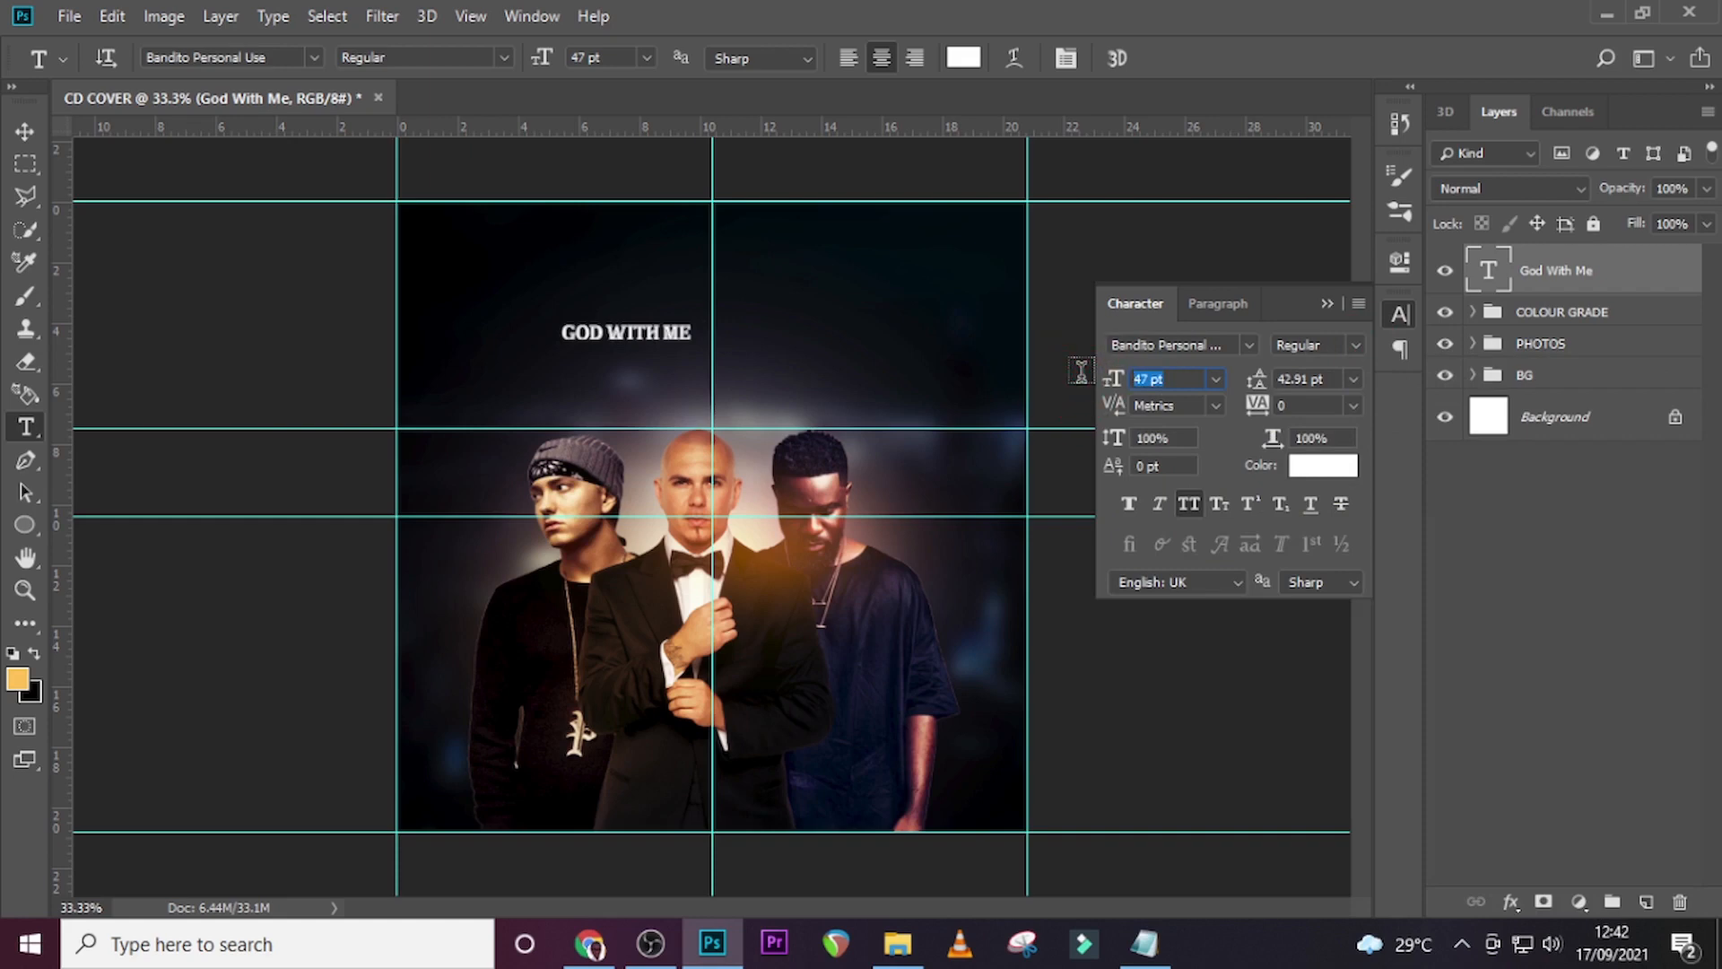
type("171")
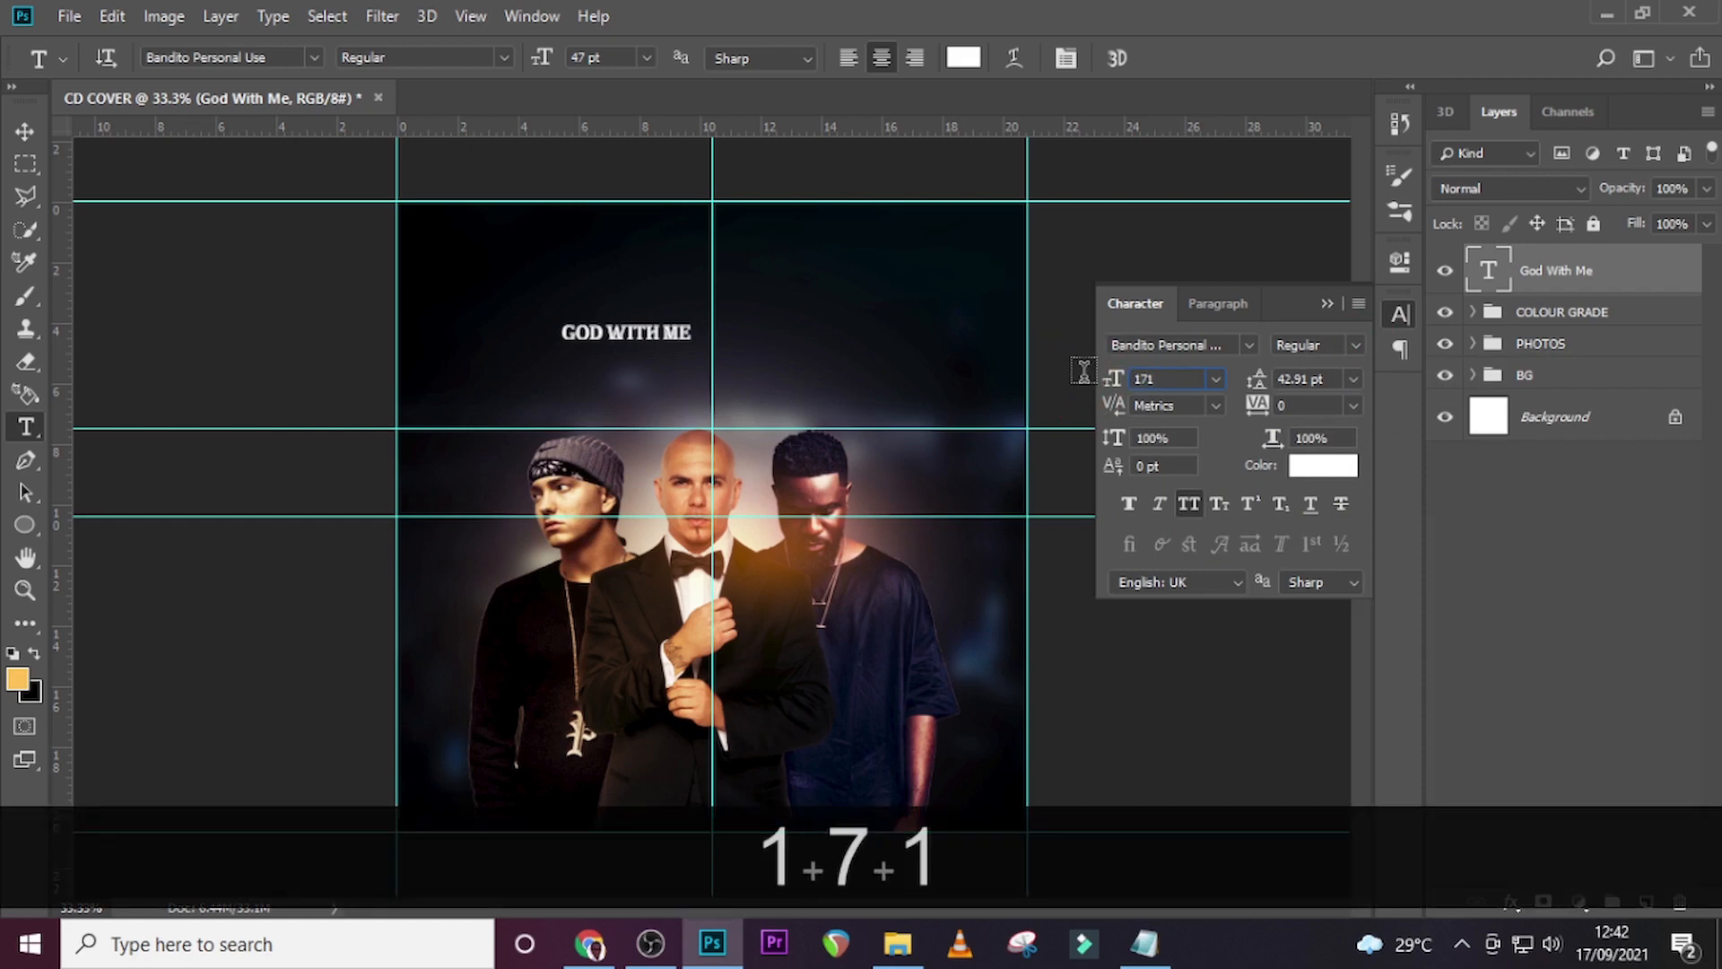
key("Return")
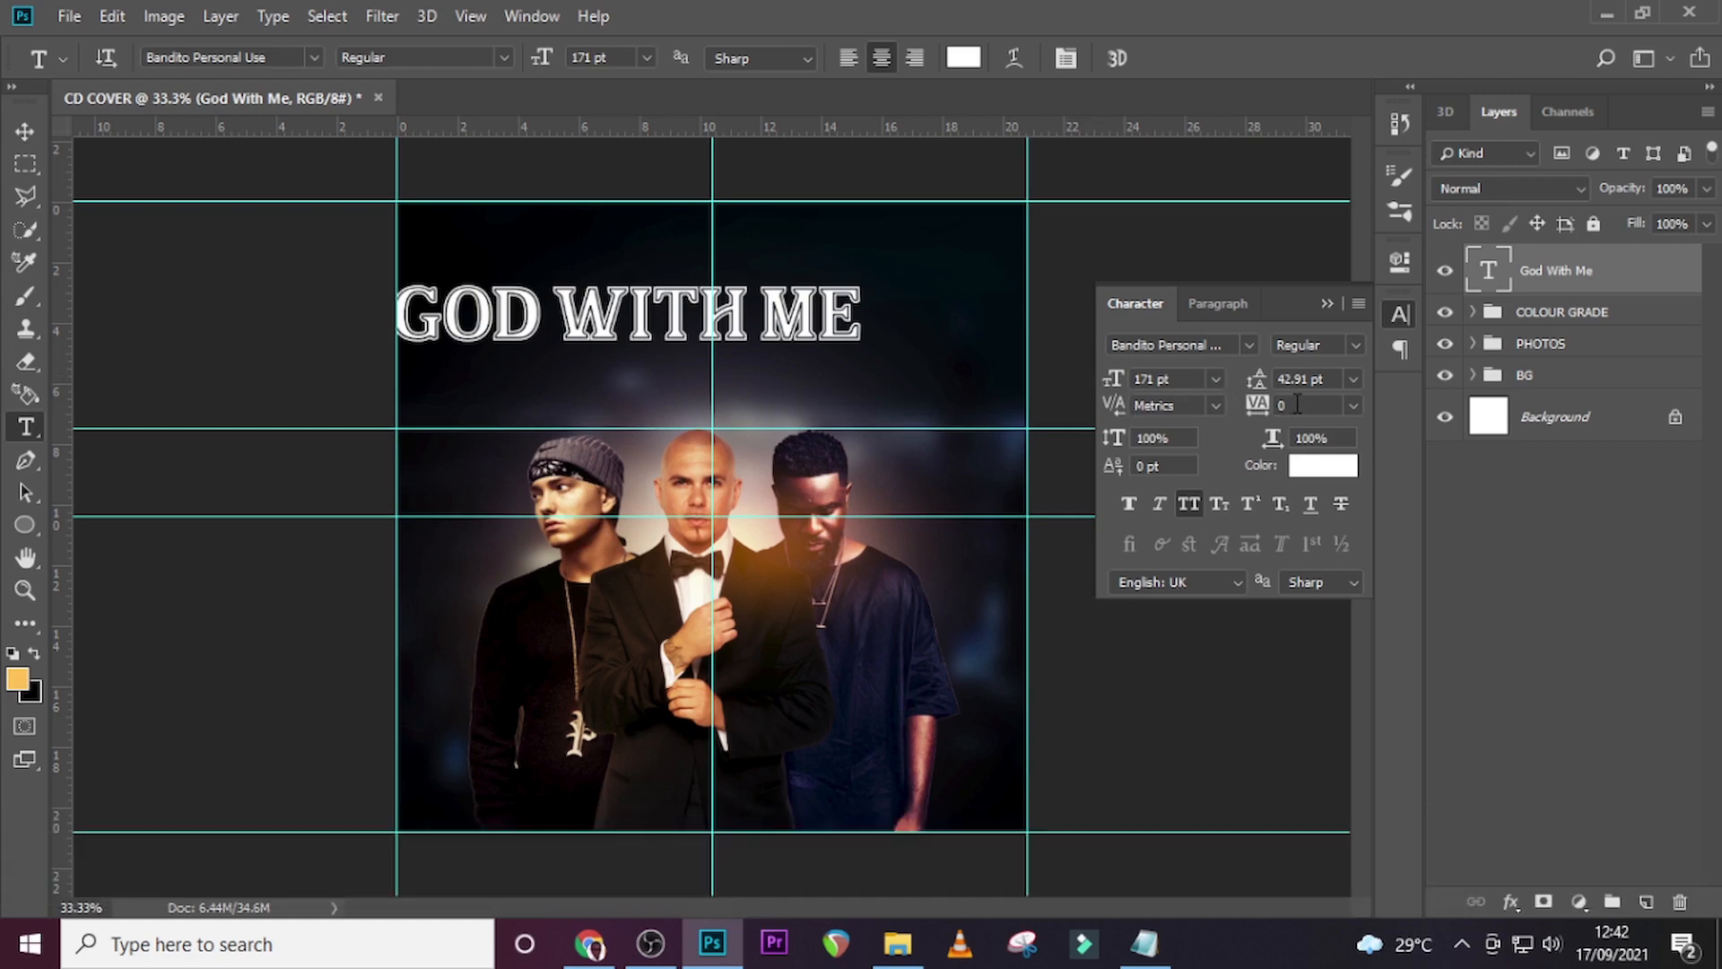
left_click(1194, 503)
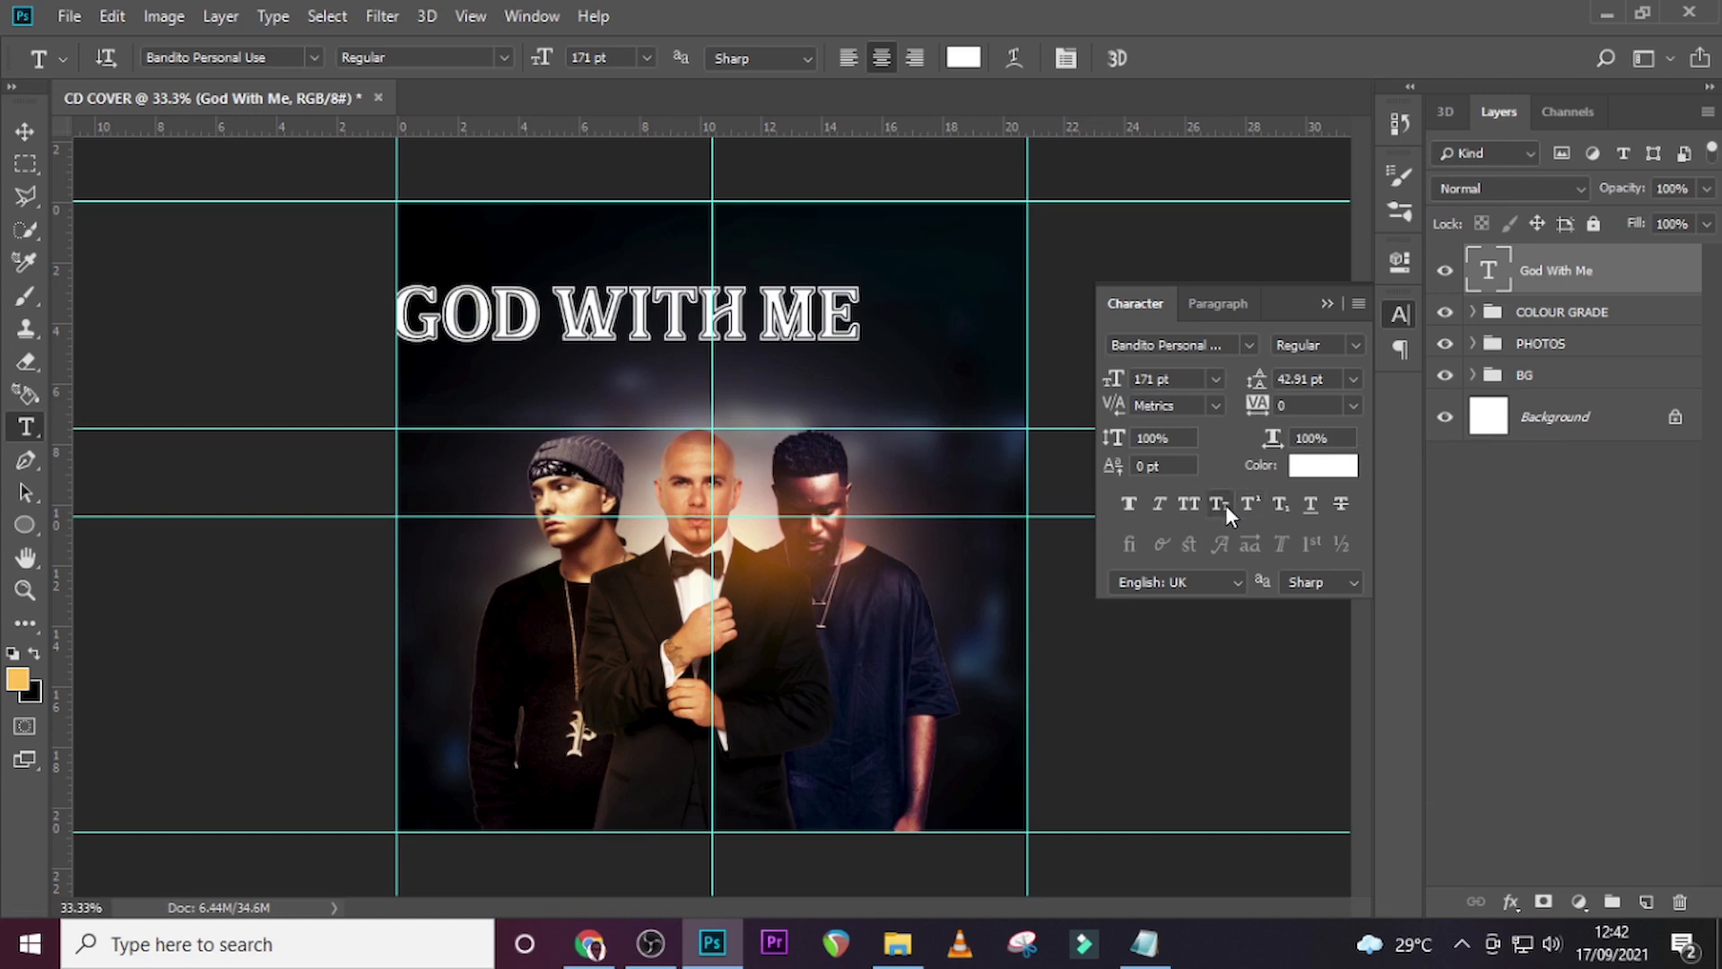
left_click(1225, 504)
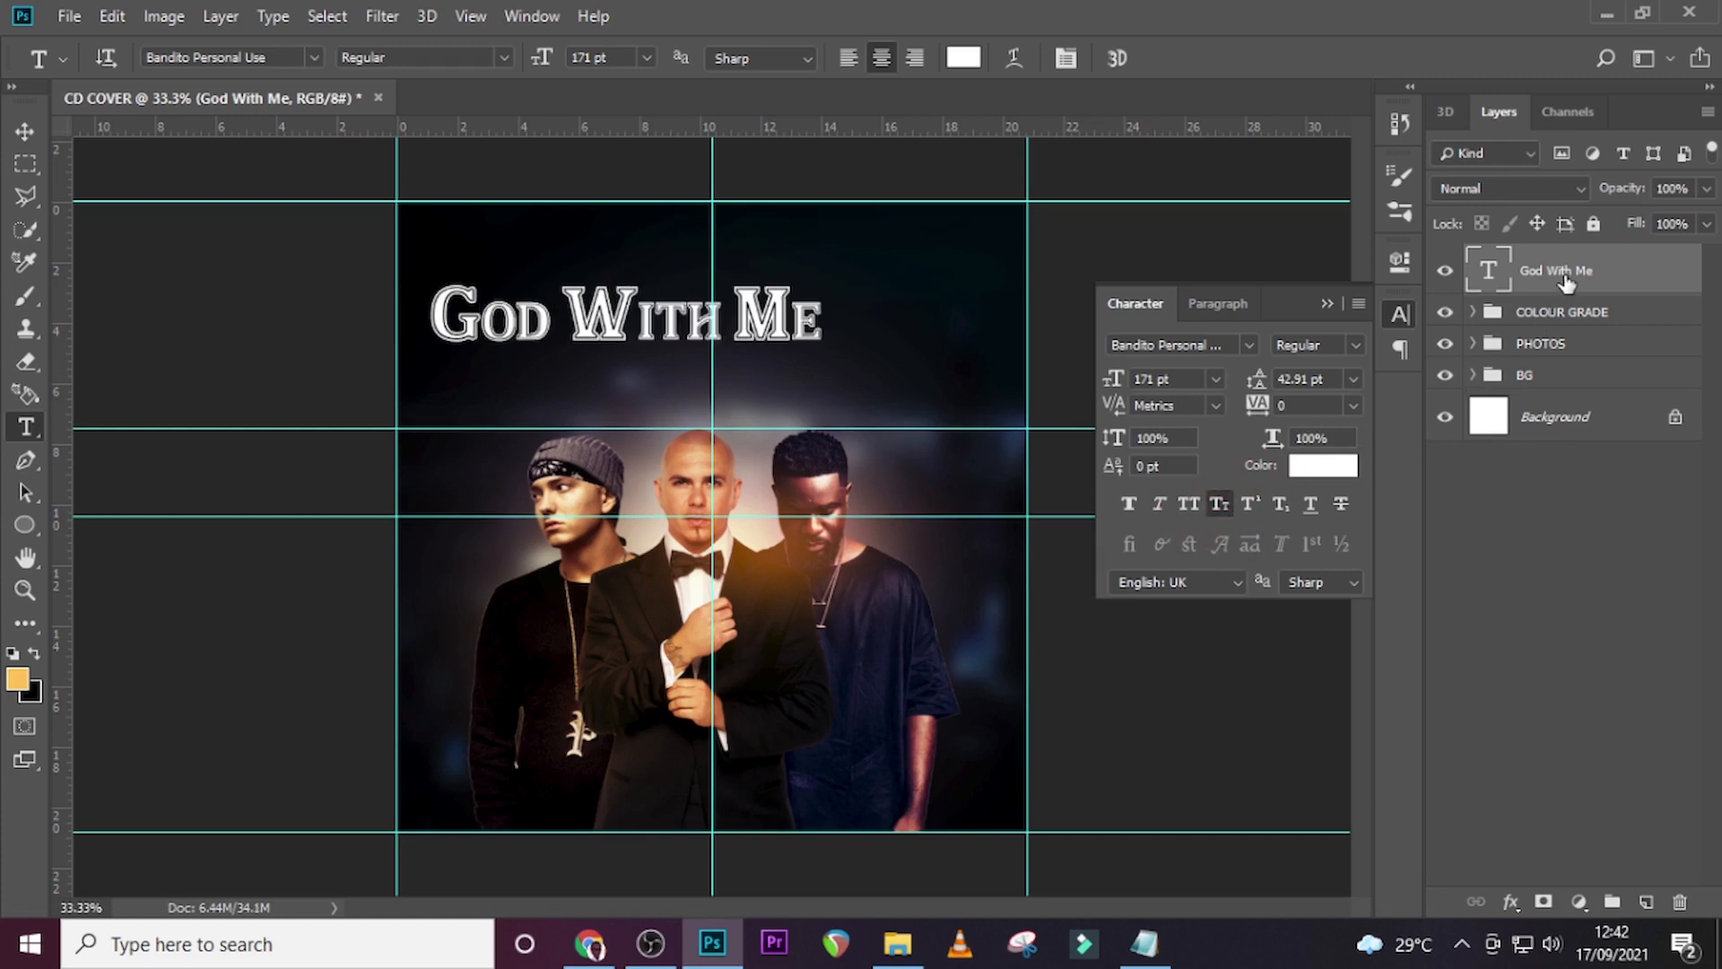
Move the title horizontally to X 750.32 px so it is centred on the vertical middle guide.
key("ctrl+t")
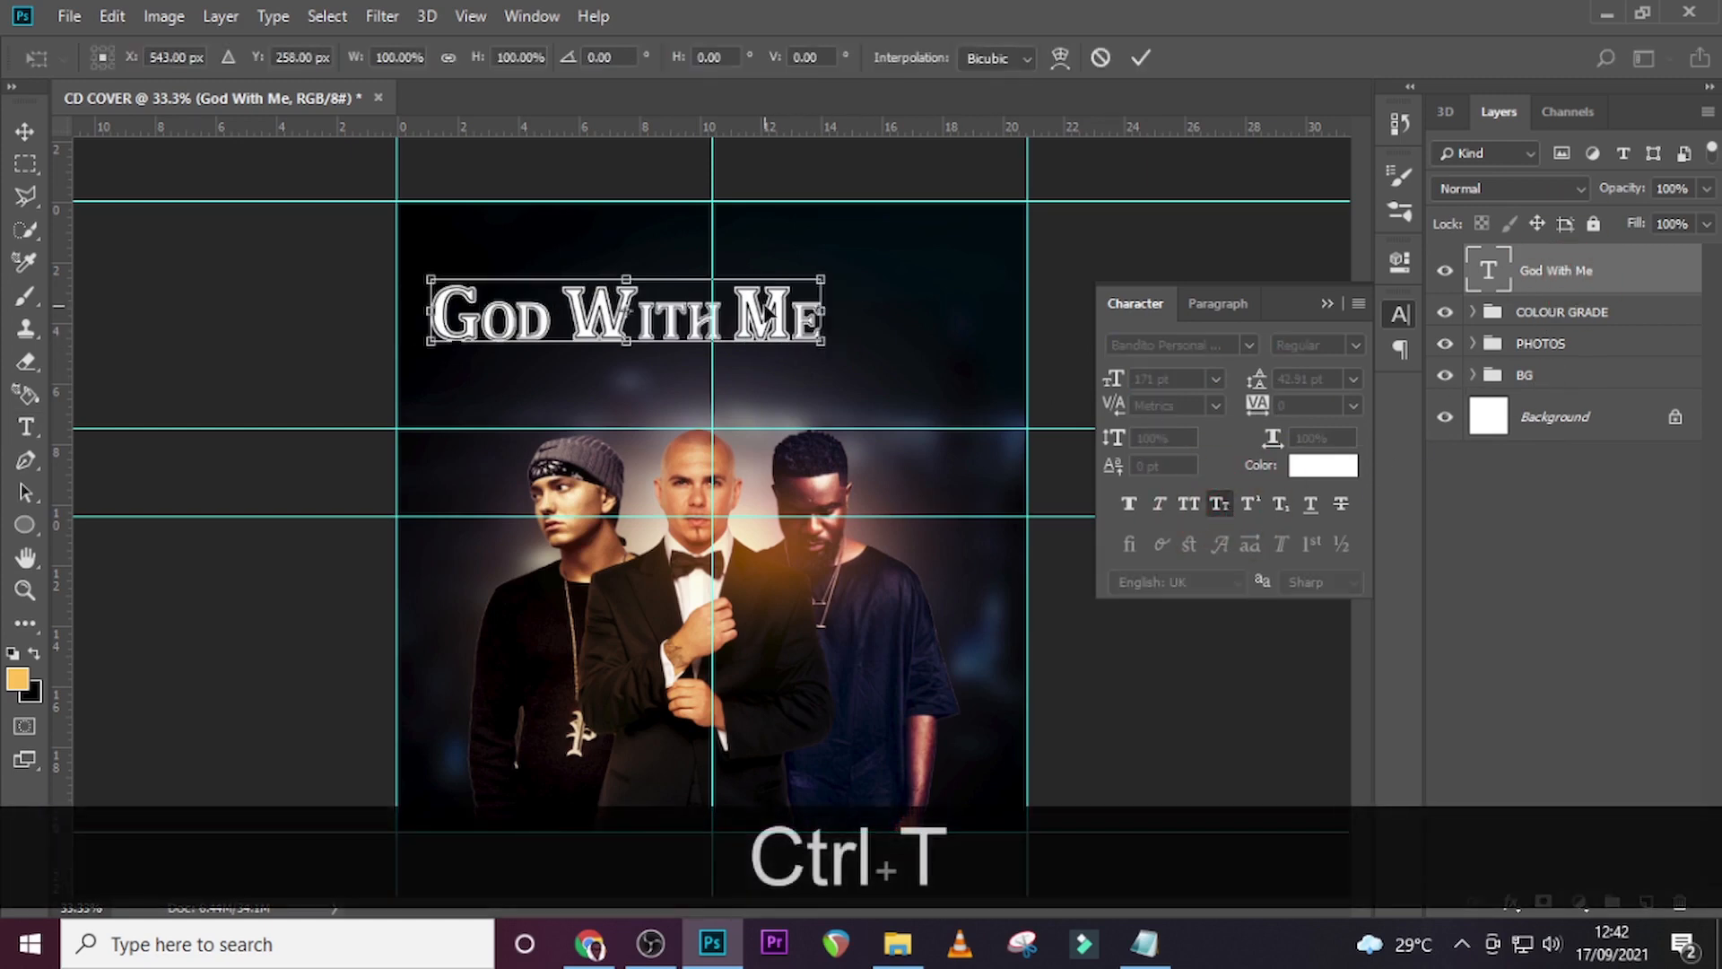
left_click_drag(812, 309, 889, 309)
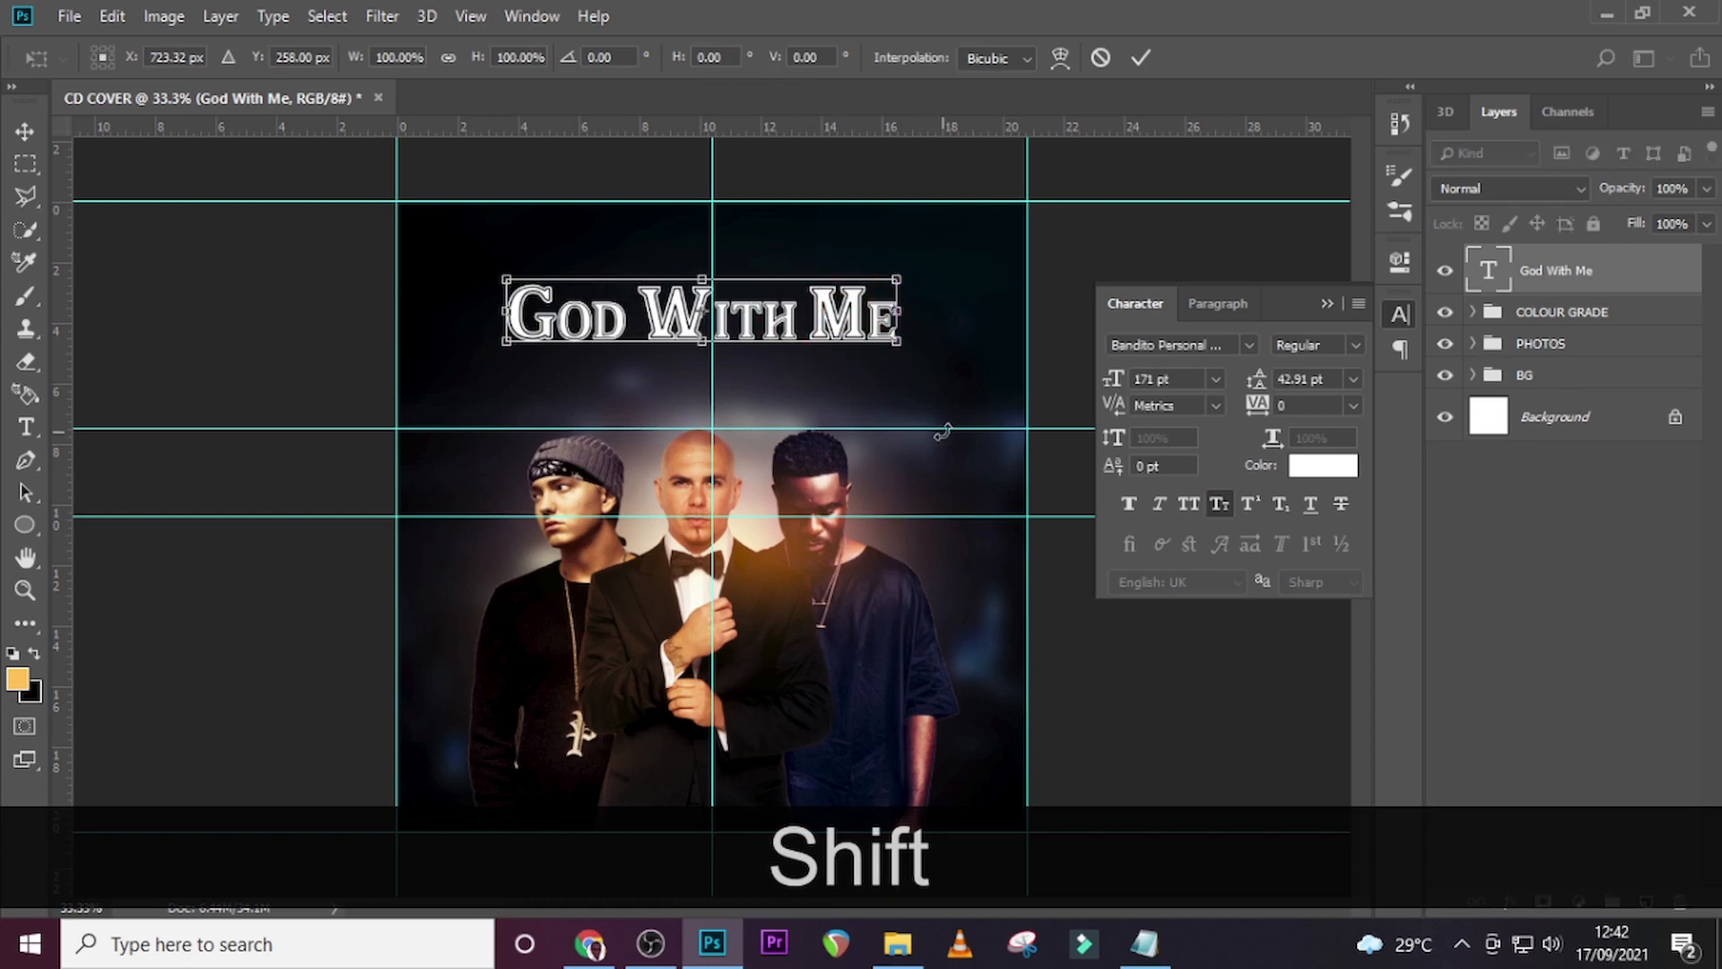
key("shift+Right")
key("shift+Right")
key("shift+Right")
key("shift+Right")
key("shift+Right")
key("shift+Right")
key("shift+Right")
key("shift+Right")
key("shift+Right")
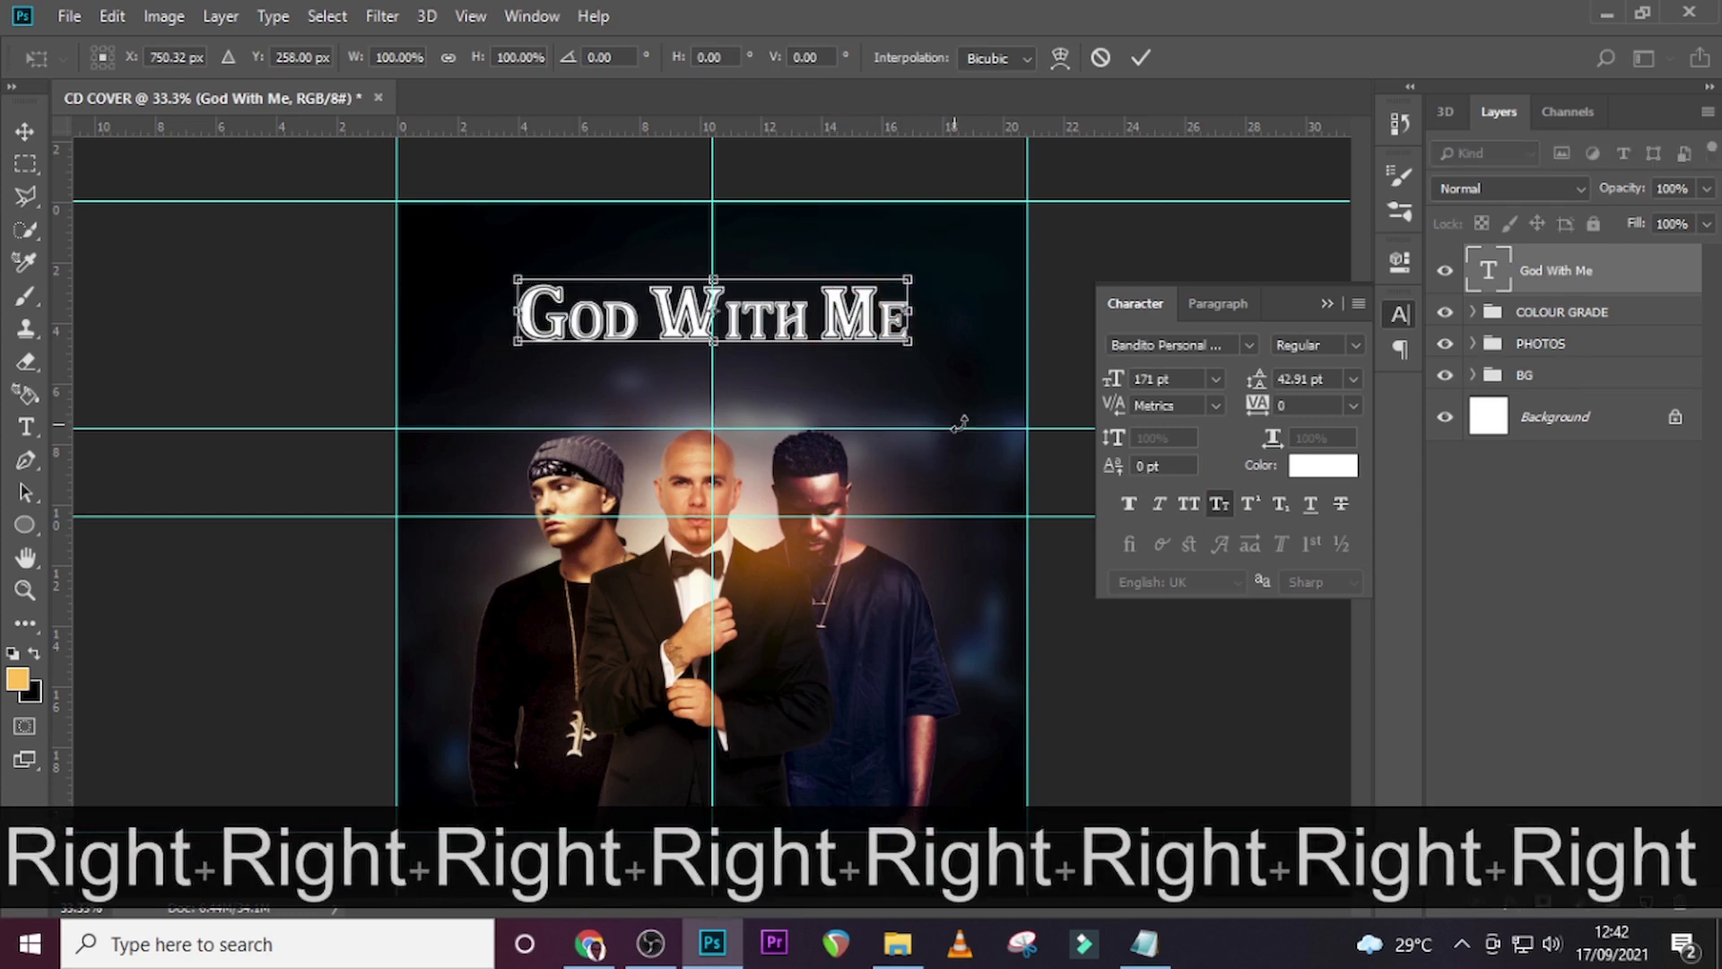
Lower the title to Y 321 px and nudge it slightly left to X 747.32 px.
key("Down")
key("Down")
key("Down")
key("Down")
key("Down")
key("Down")
key("Down")
key("Down")
key("Down")
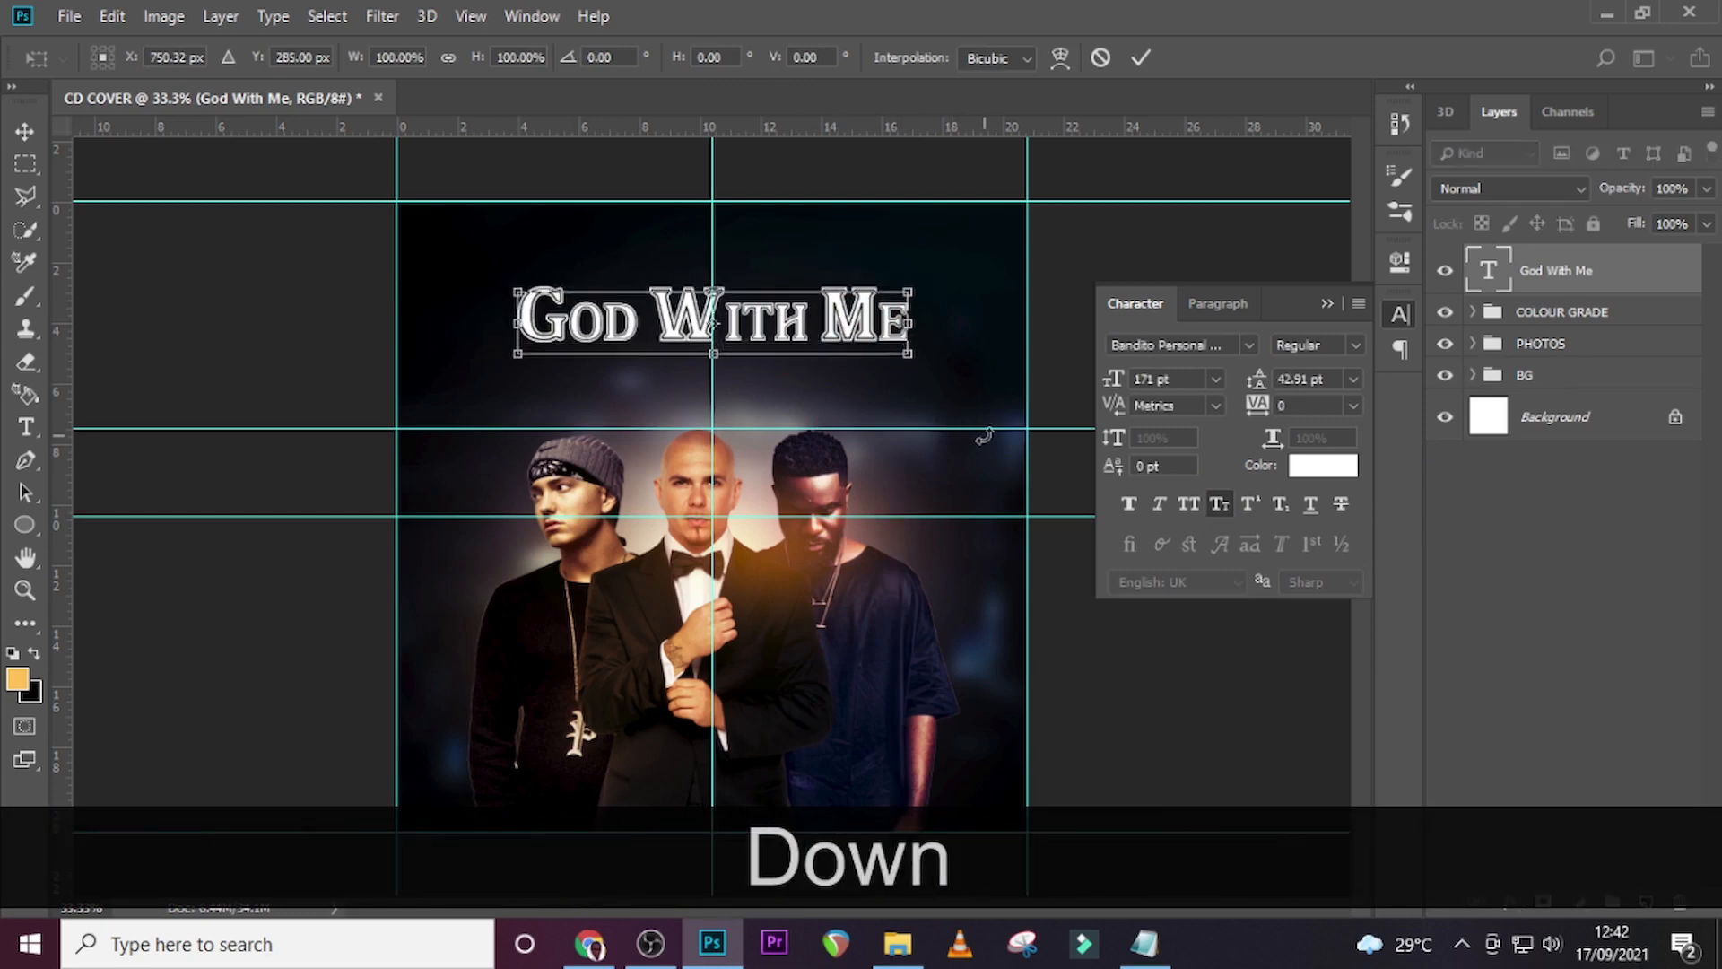
key("Down")
key("Down")
key("Down")
key("Down")
key("Down")
key("Down")
key("Down")
key("Down")
key("Down")
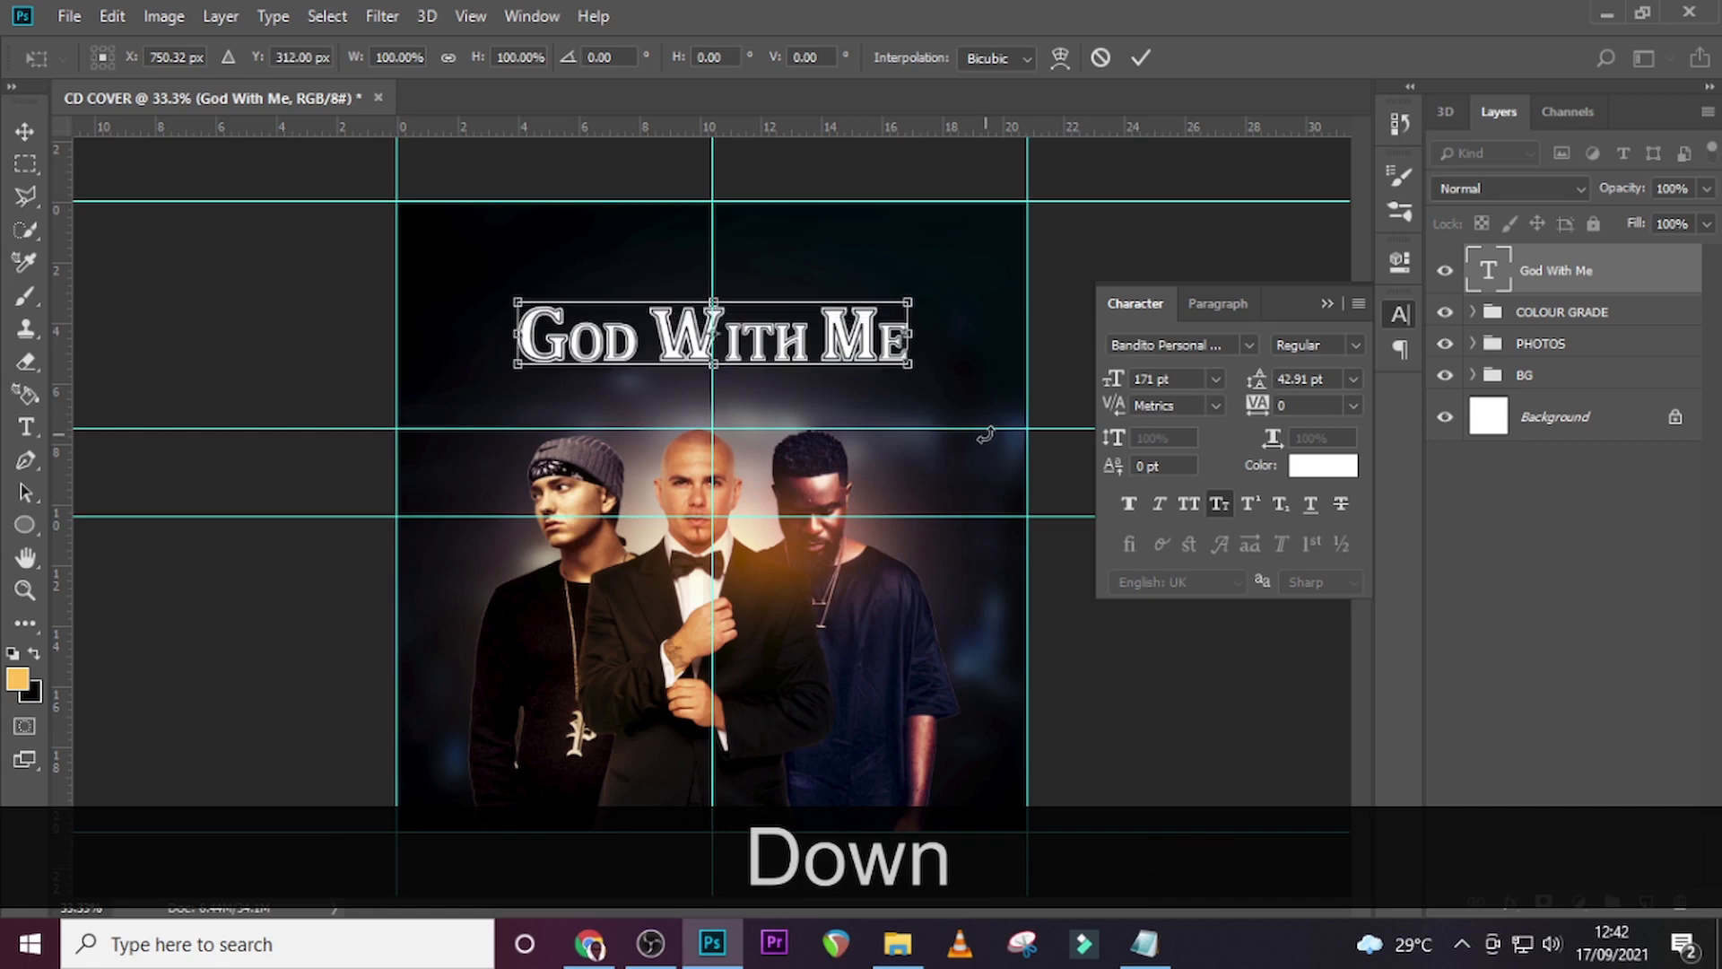
key("Down")
key("Down")
key("Down")
key("Down")
key("Down")
key("Down")
key("Down")
key("Down")
key("Down")
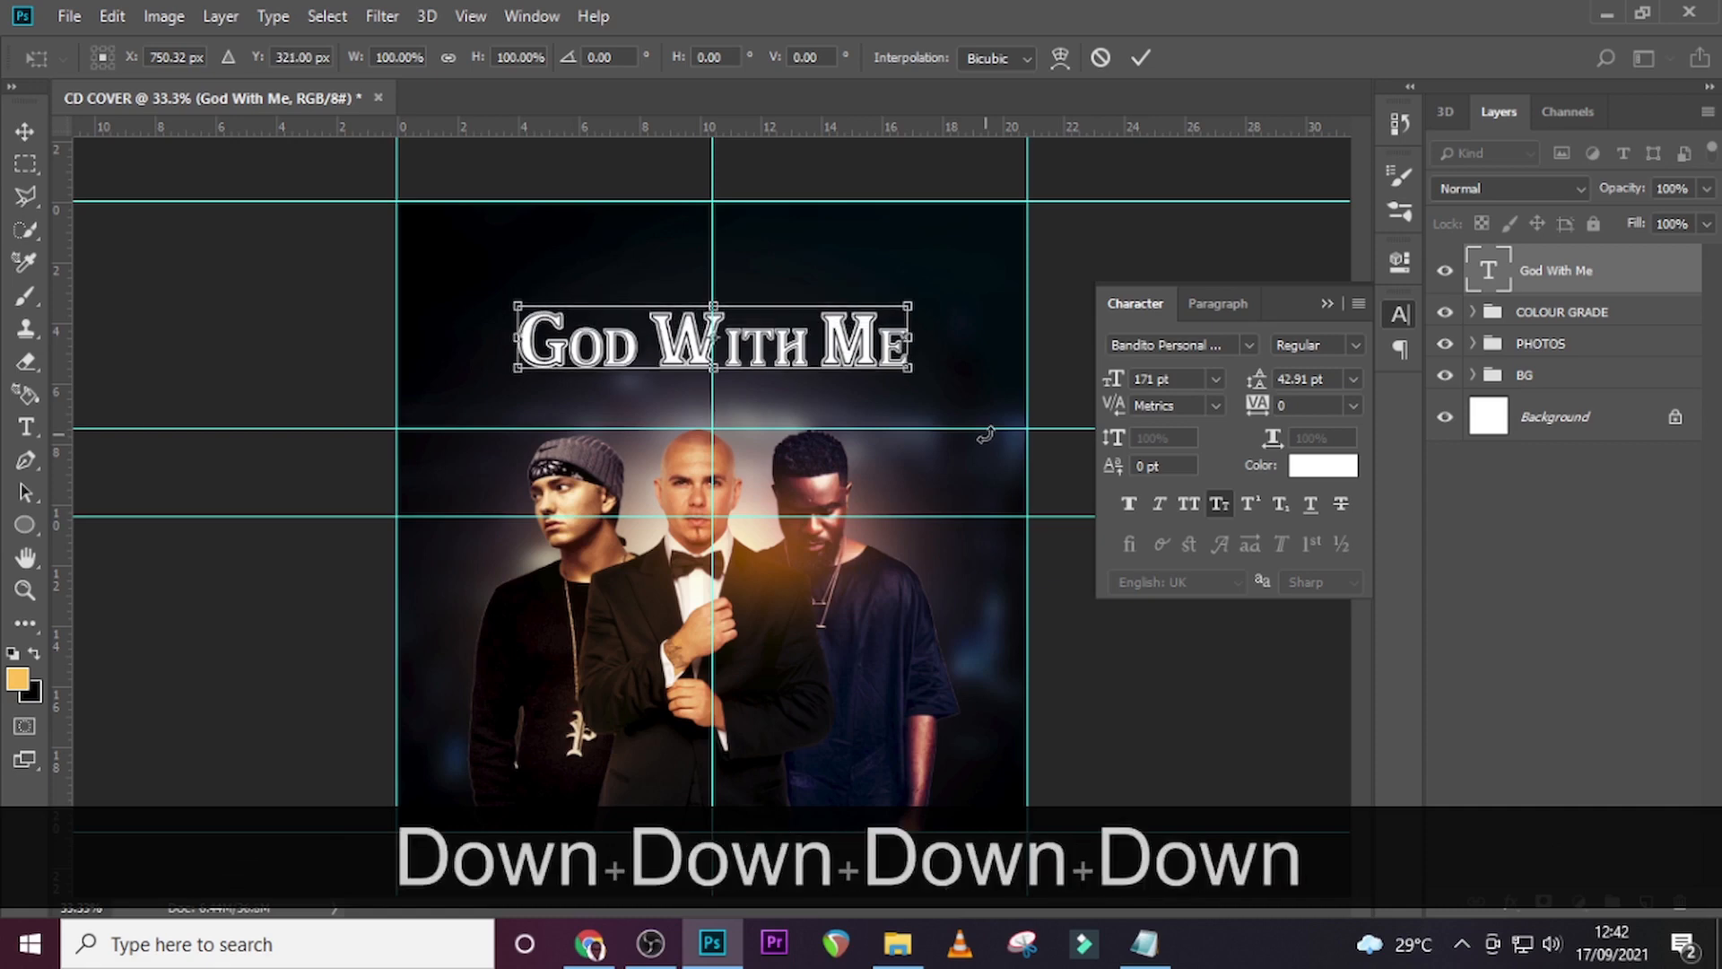
key("Return")
key("ctrl+t")
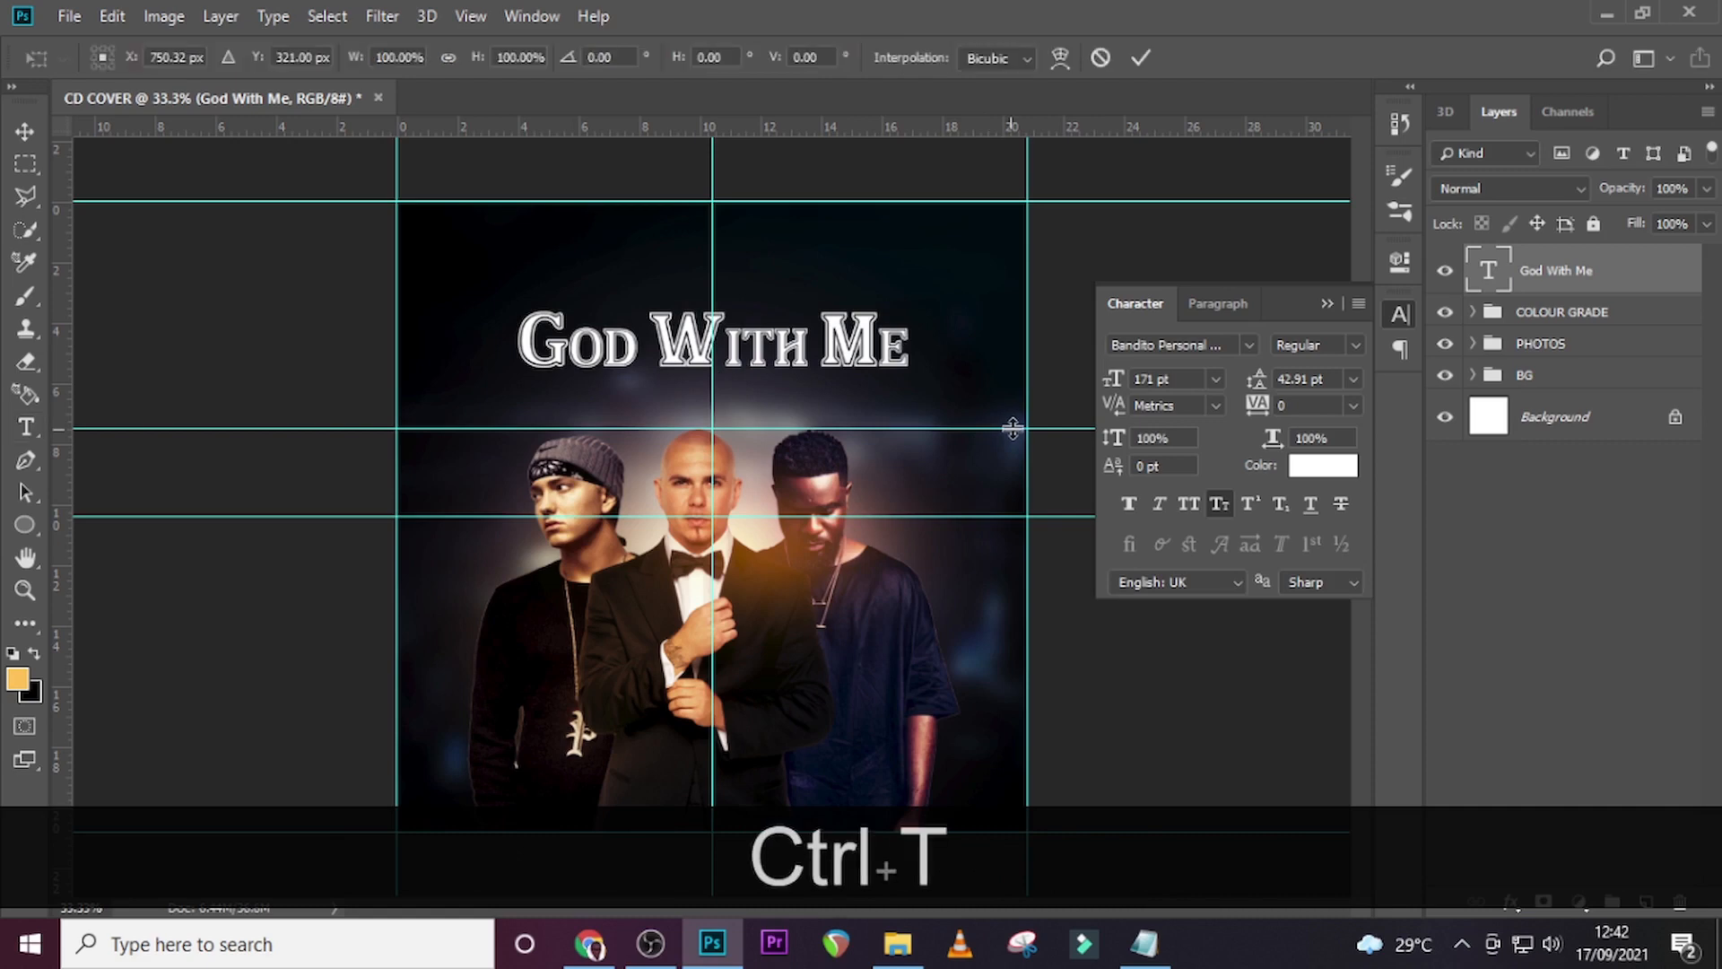
key("Left")
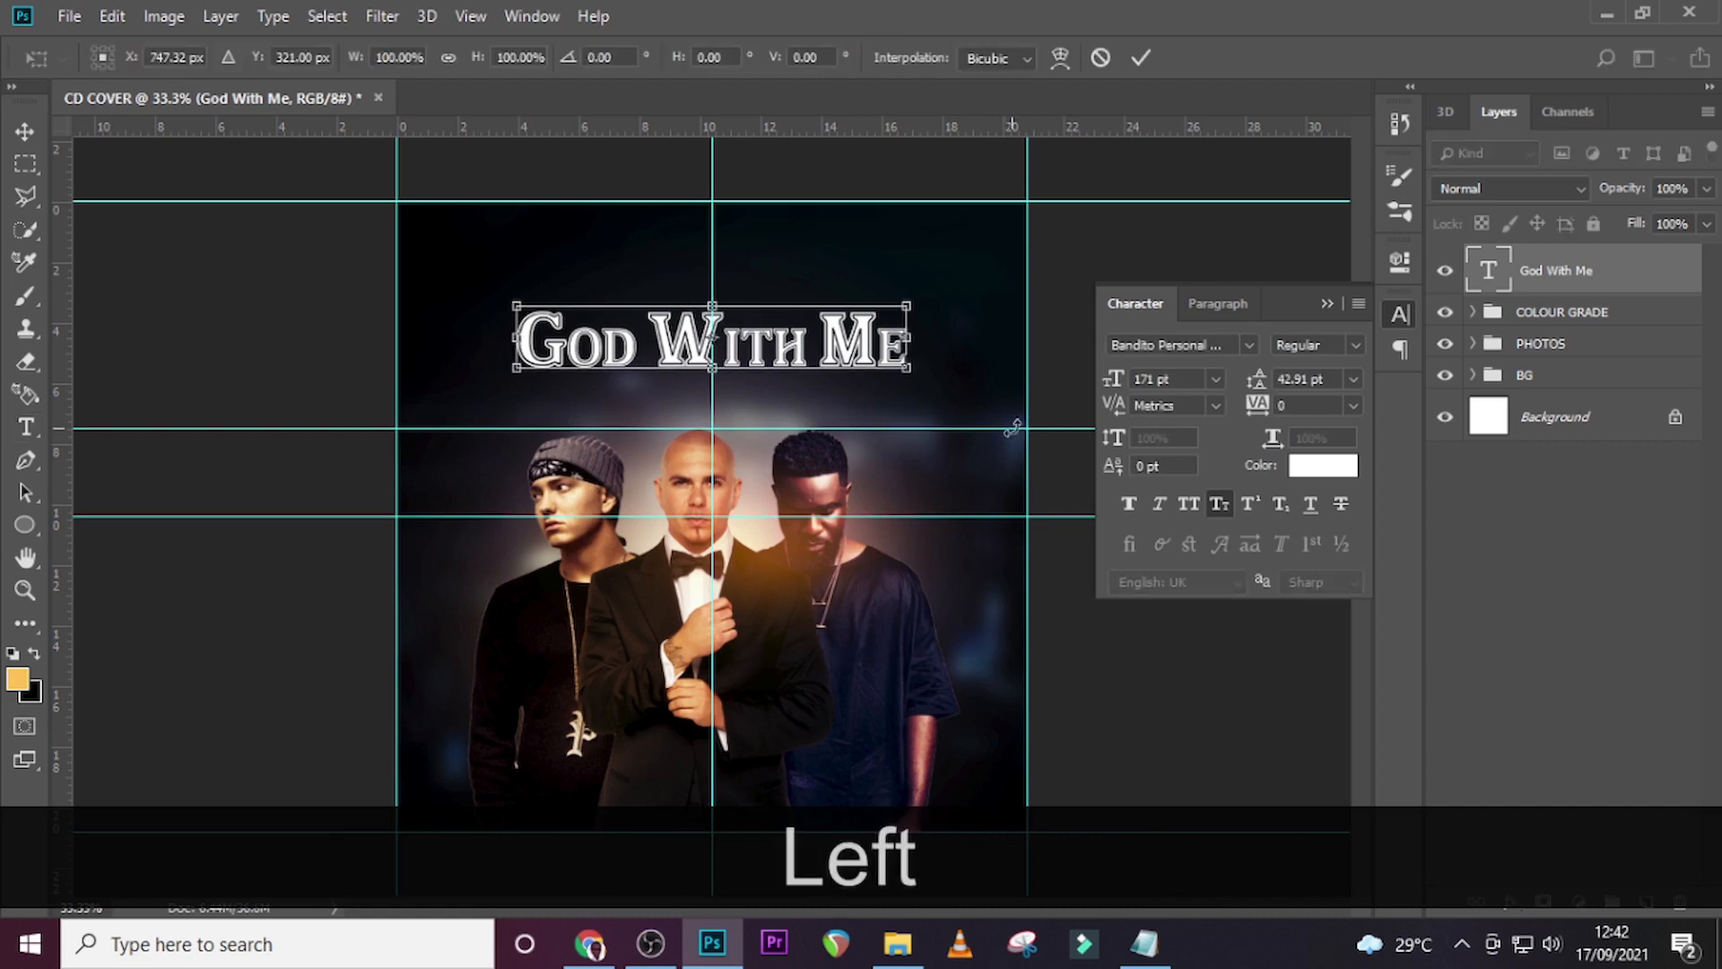
key("Return")
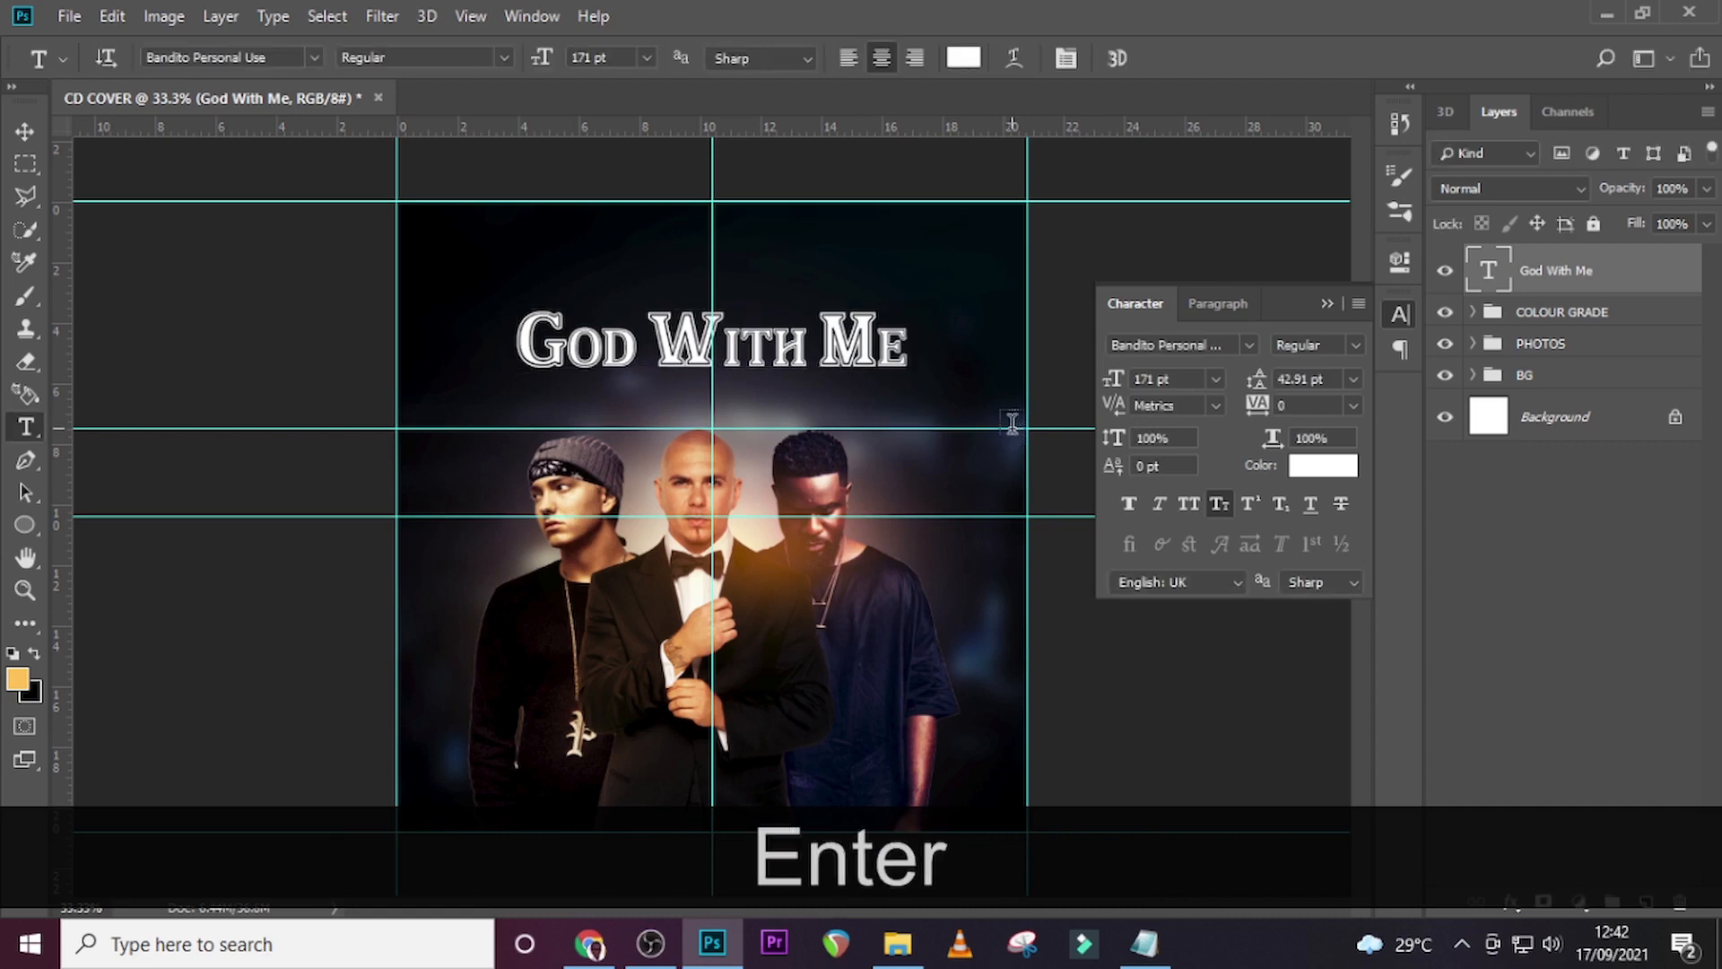
Duplicate the God With Me text layer and colour the copy red, EB0A0A.
key("ctrl+j")
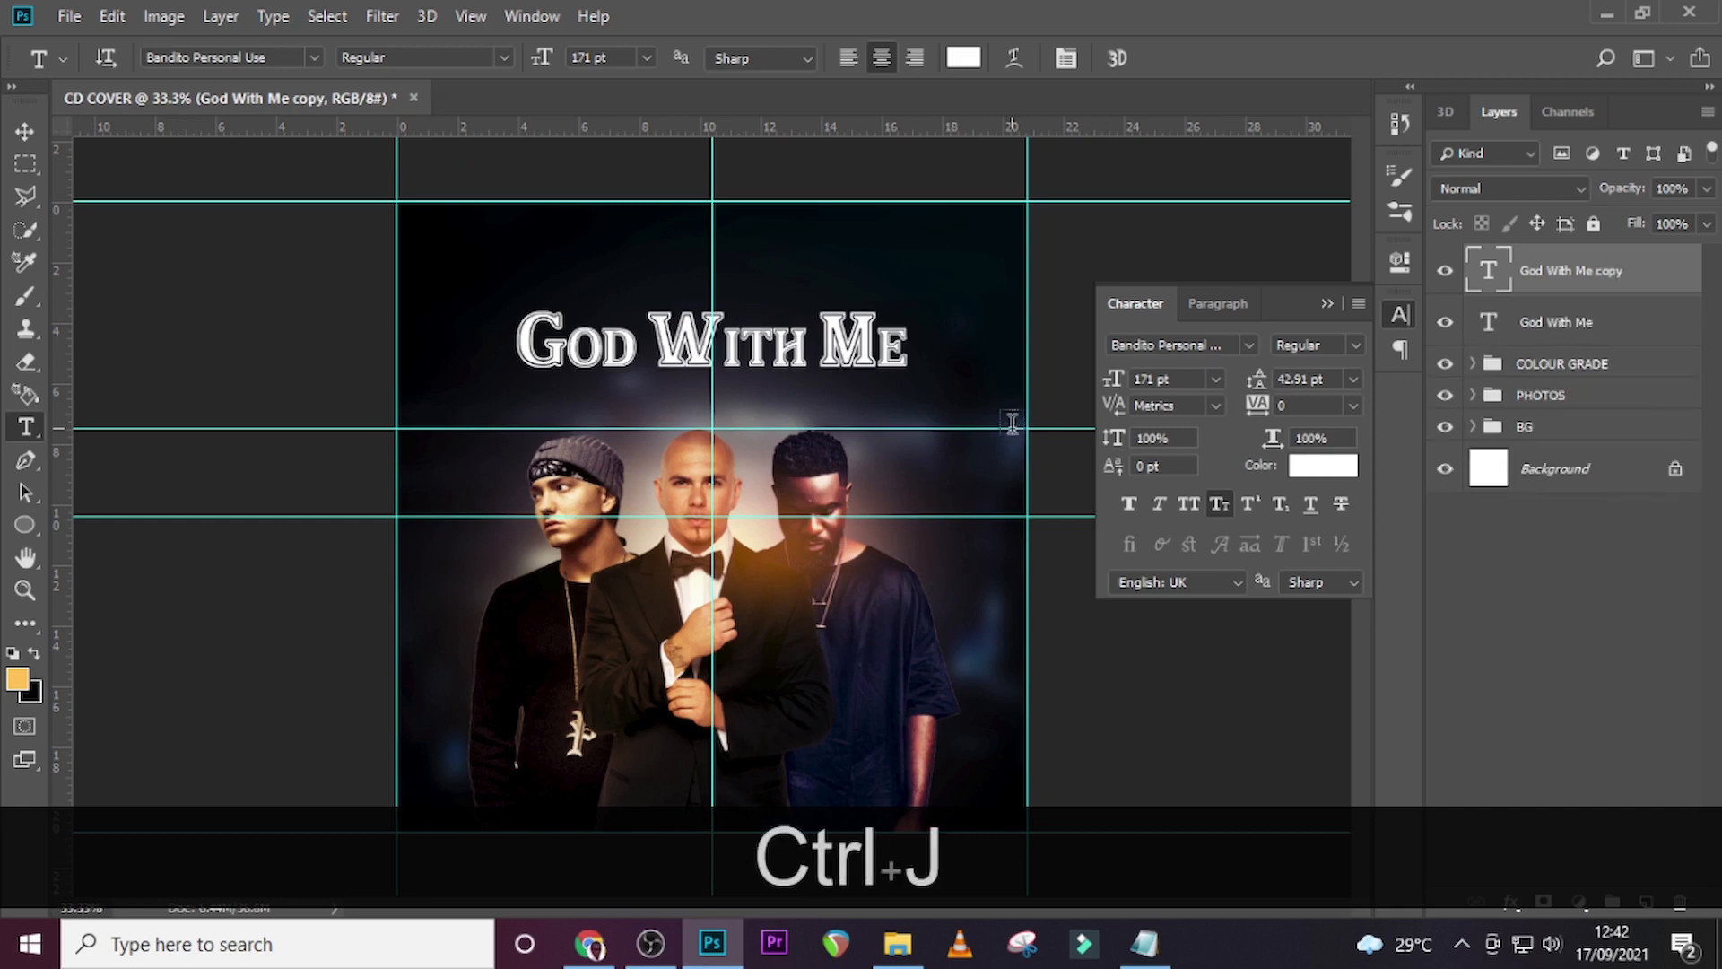
left_click(1299, 472)
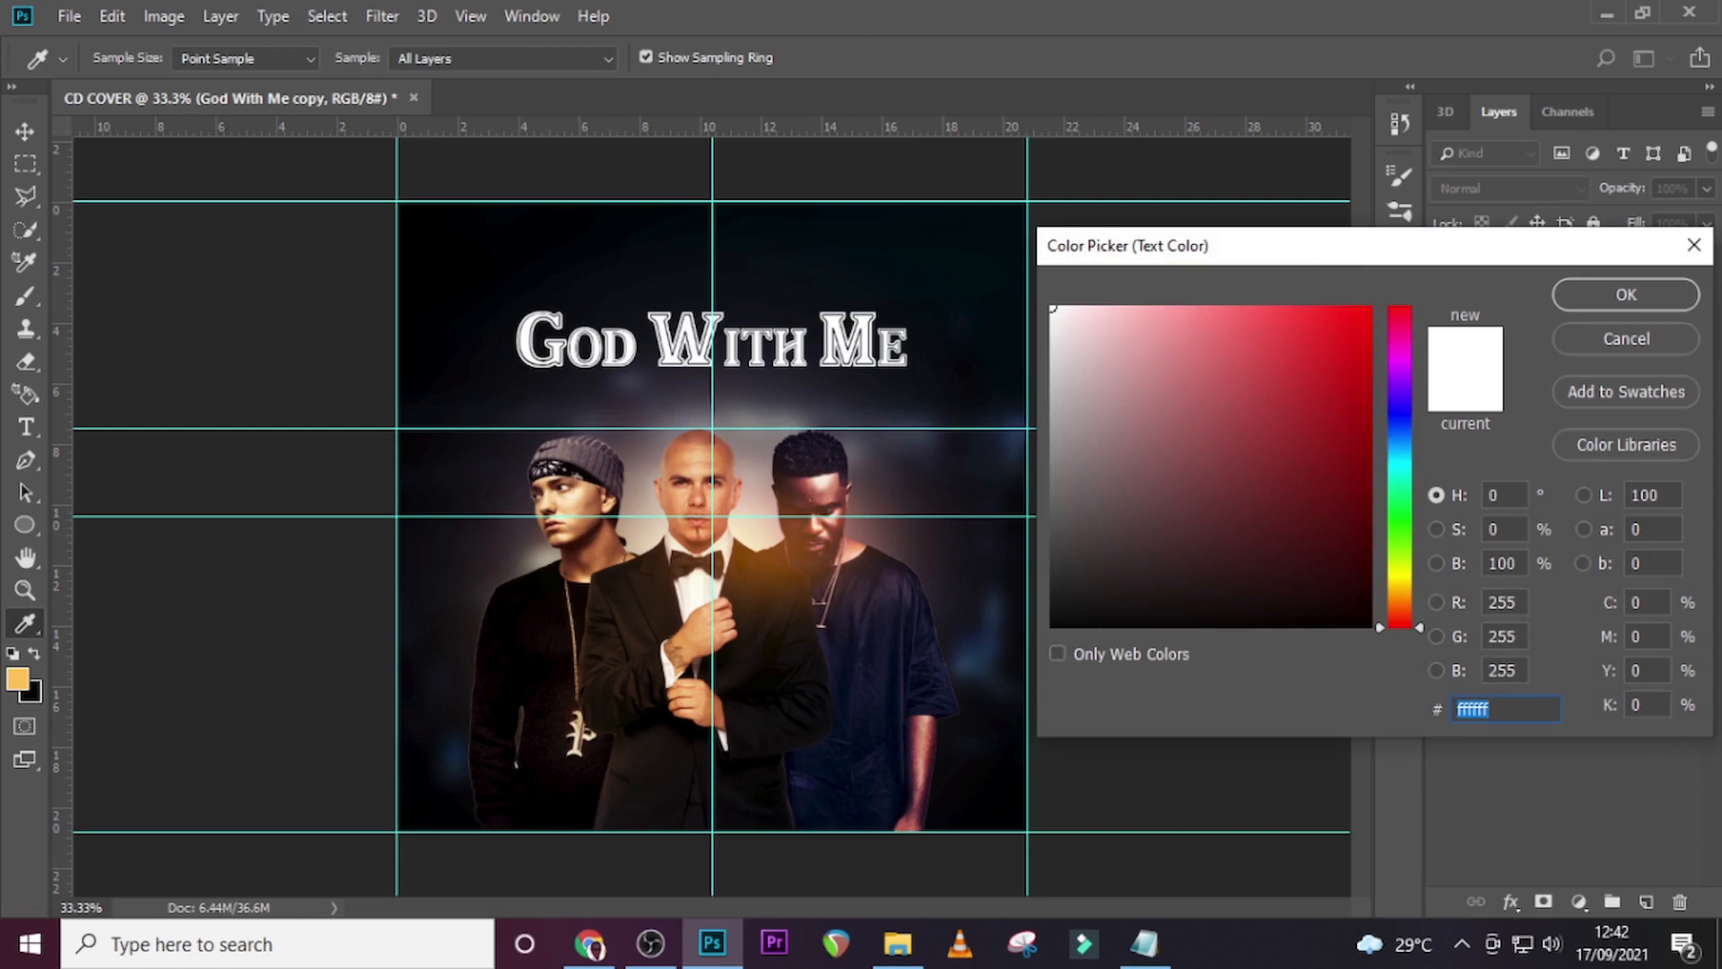
type("EB")
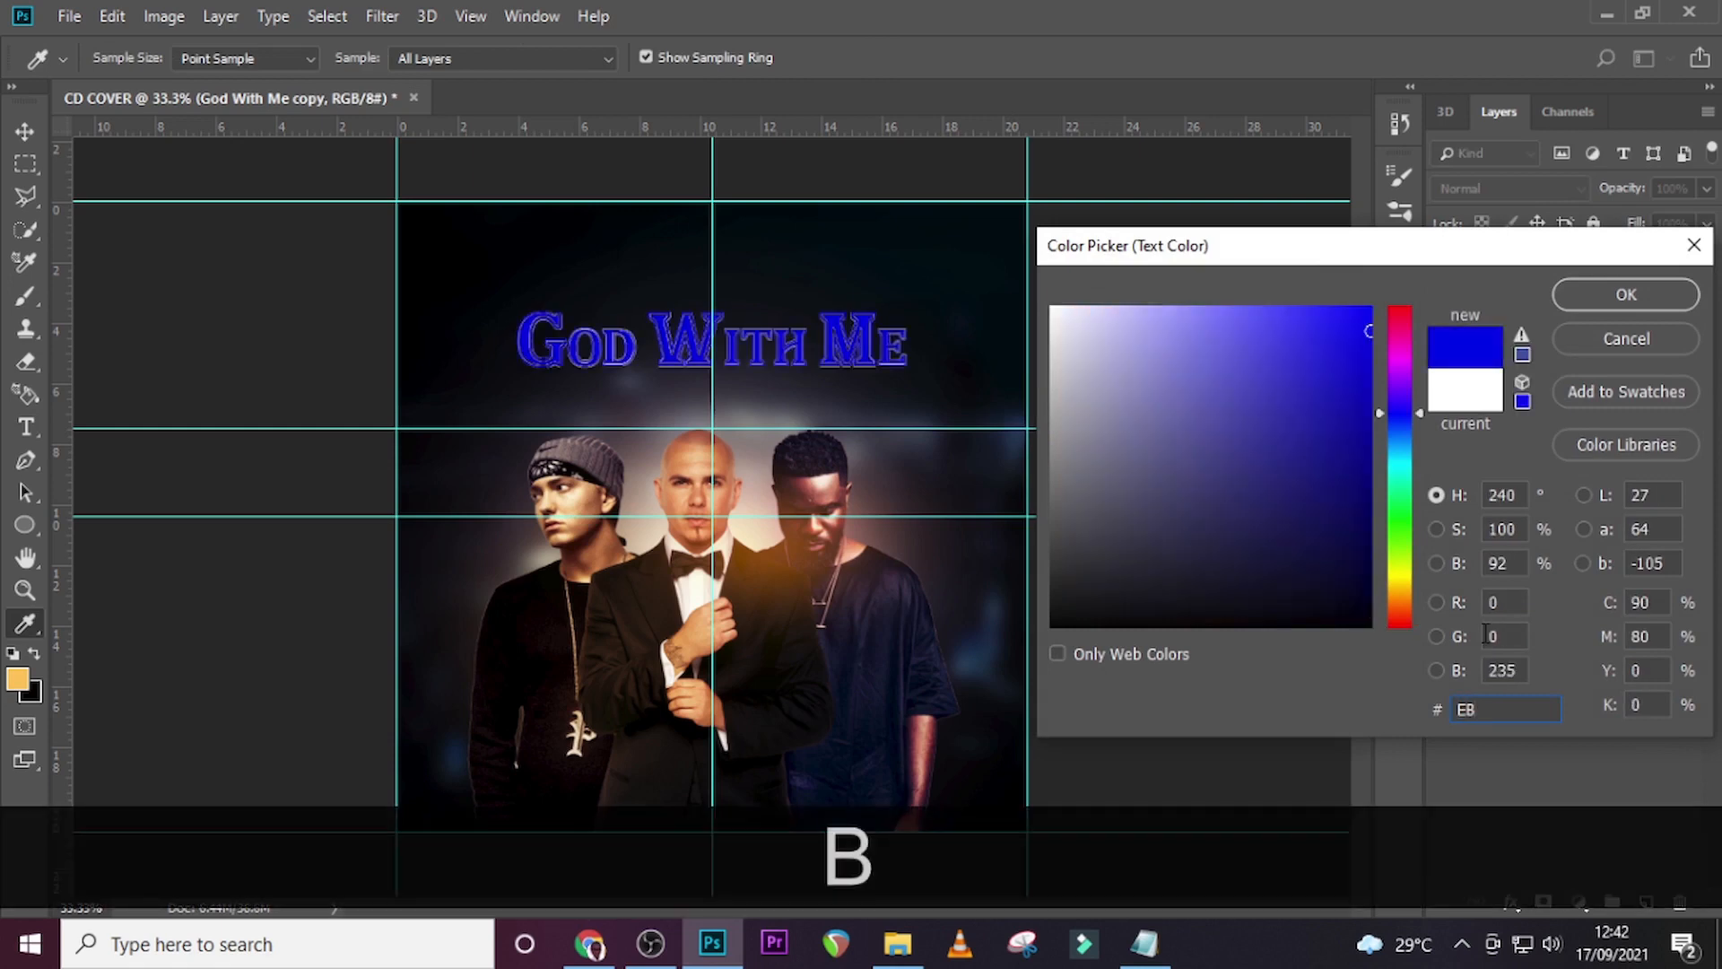
type("0A")
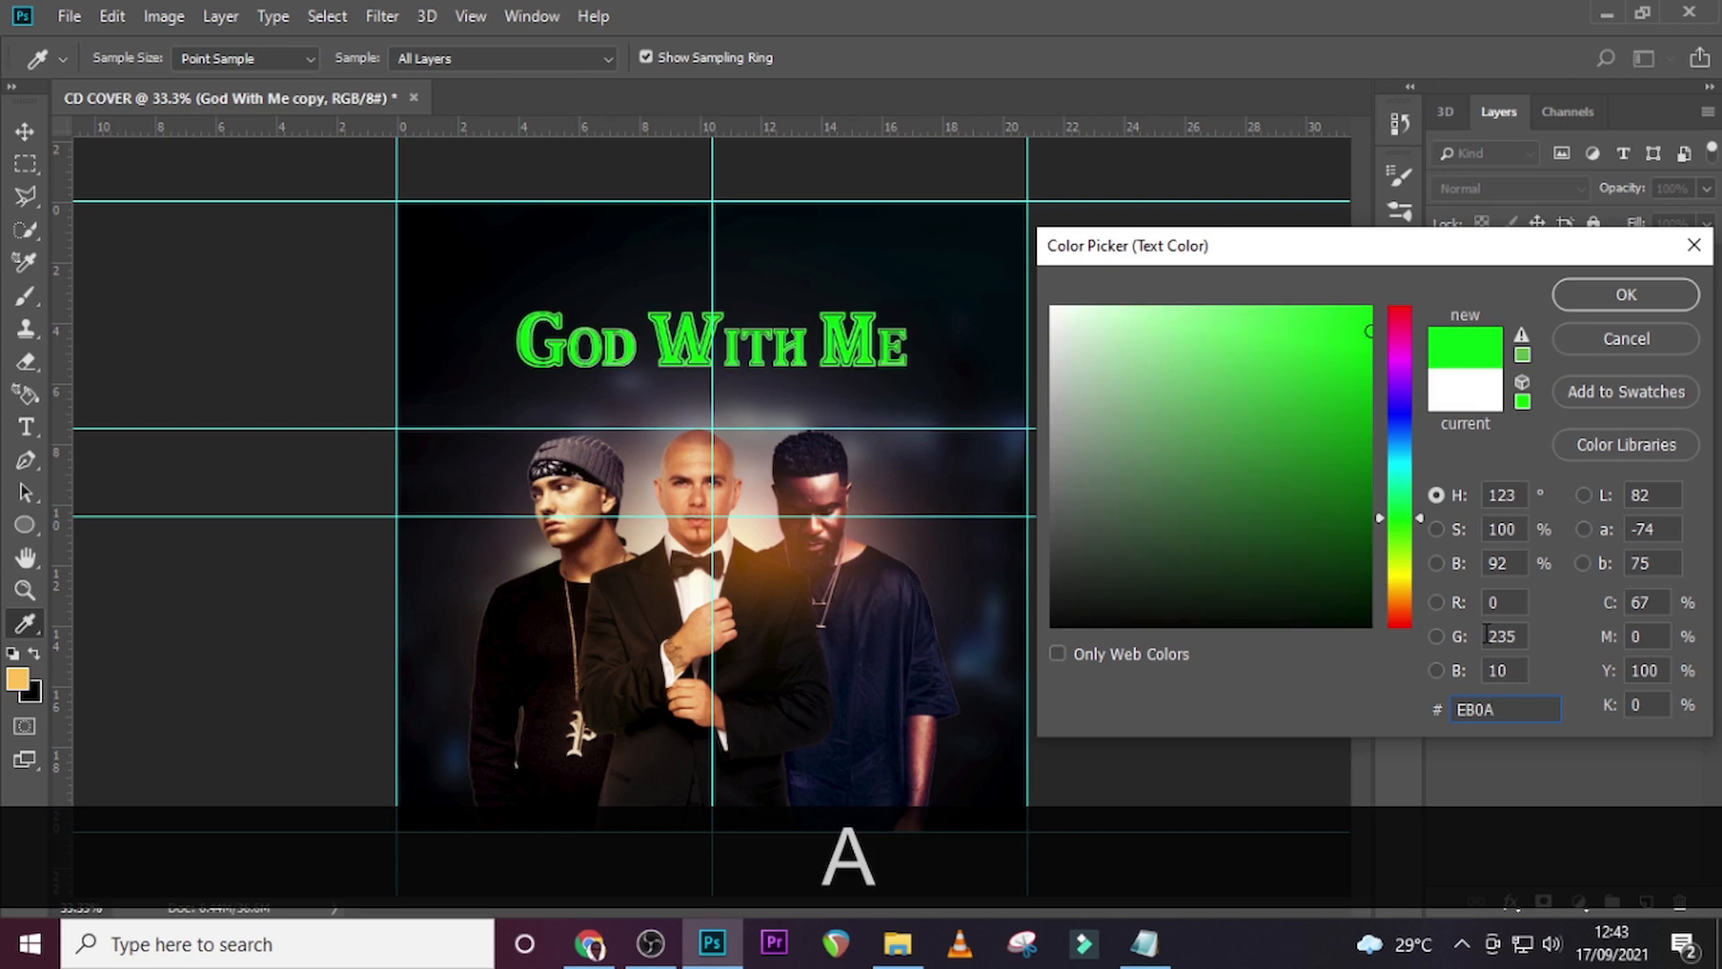
type("0A")
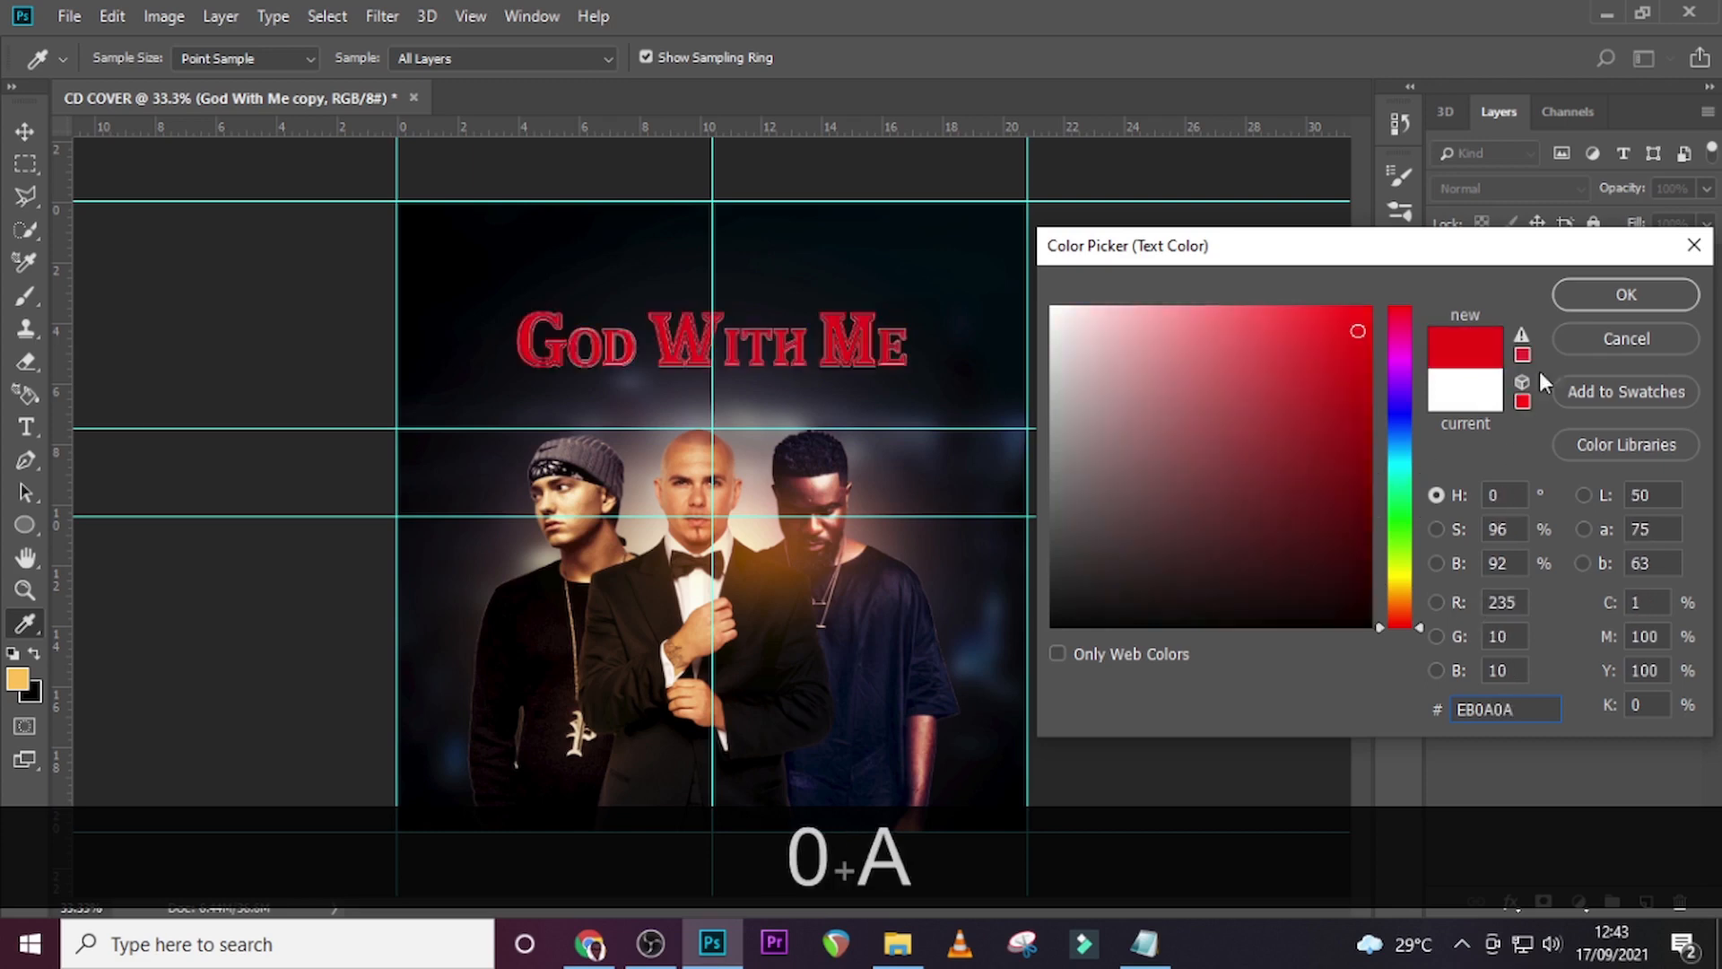
left_click(1585, 296)
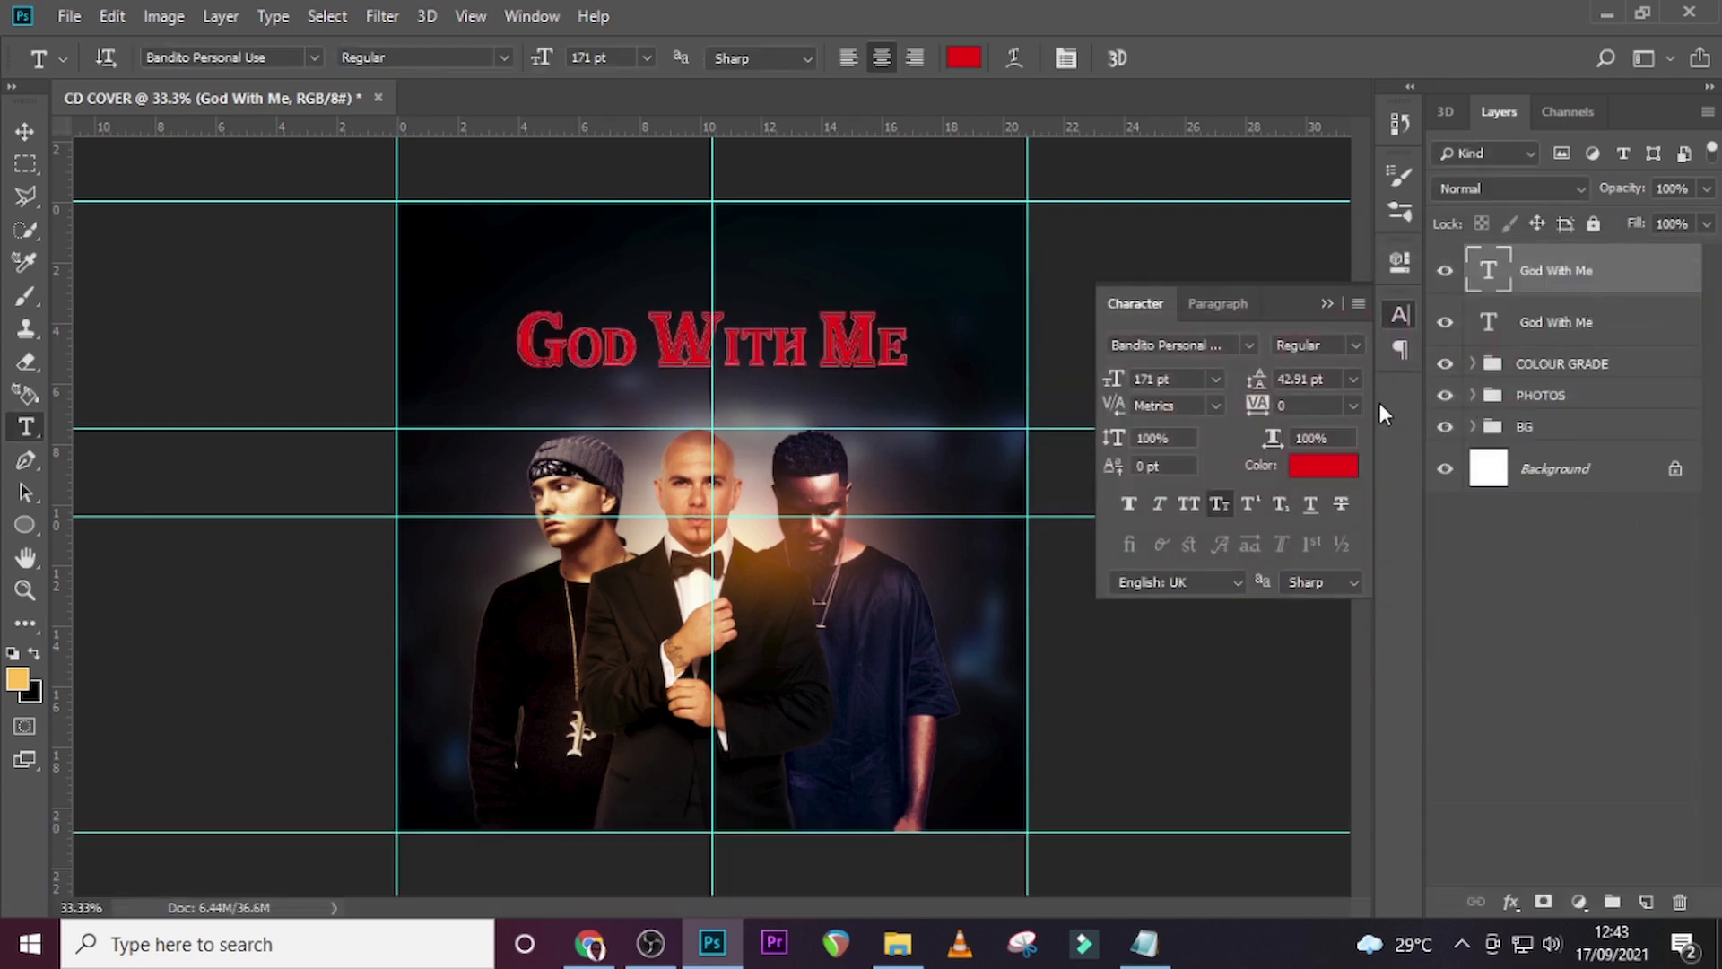
Add a layer mask to the upper, red God With Me text layer.
key("ctrl+equal")
key("ctrl+equal")
key("ctrl+equal")
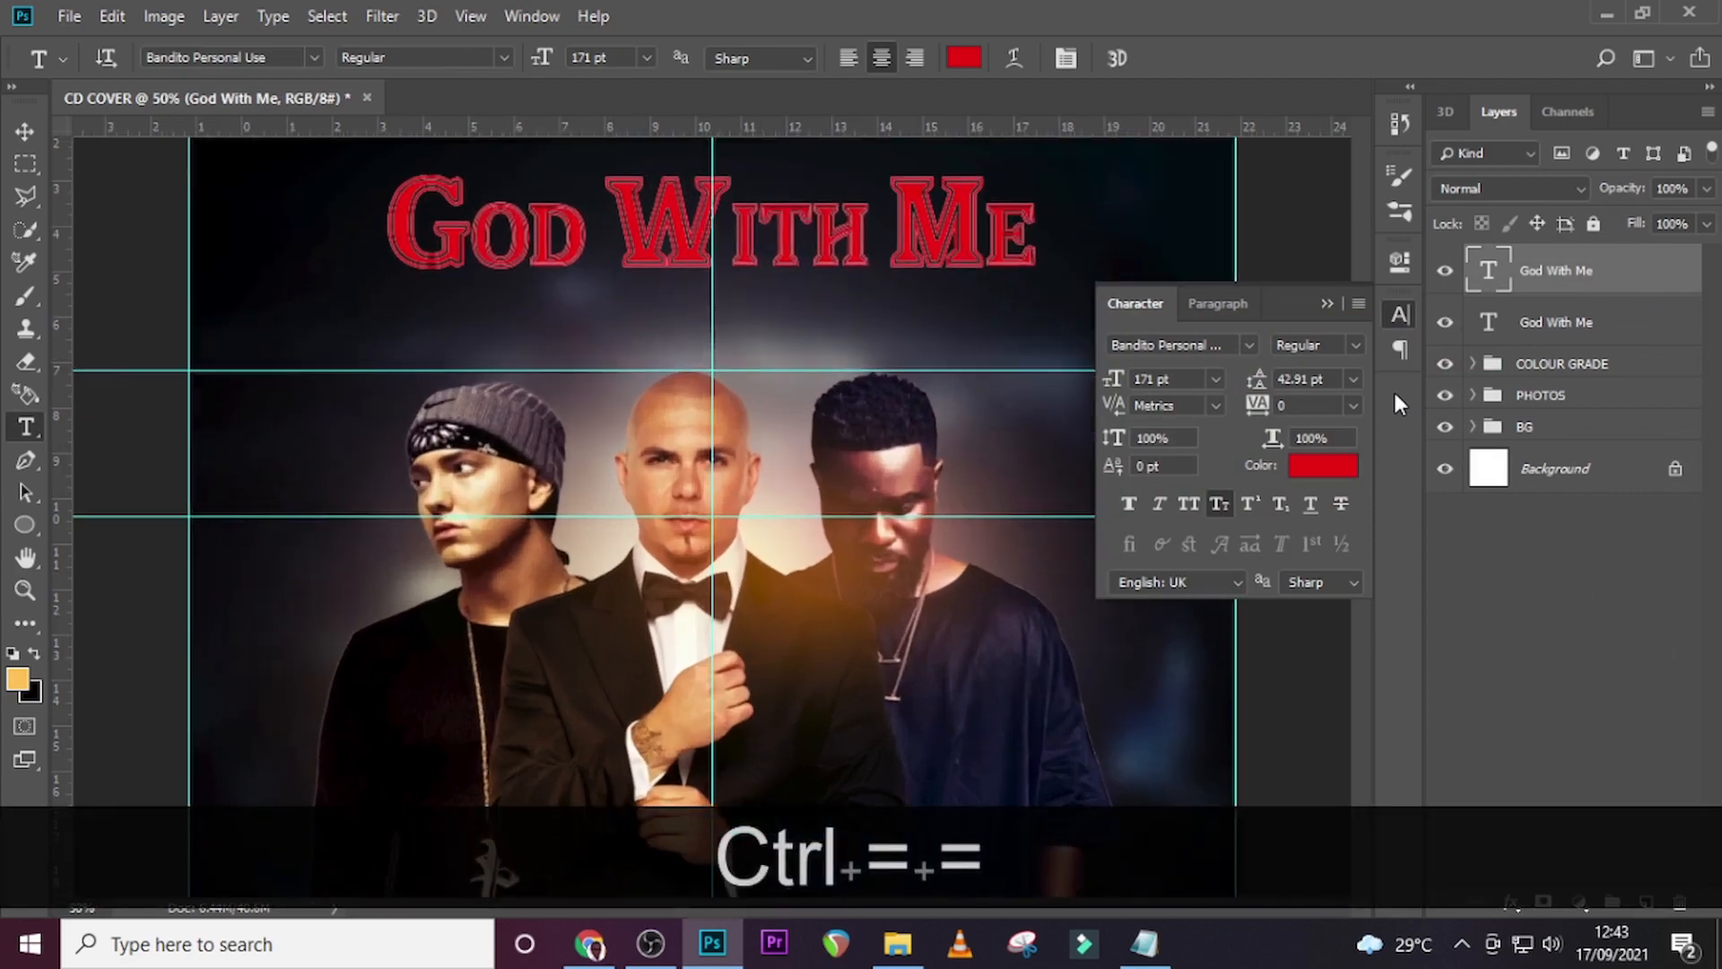
key("ctrl+equal")
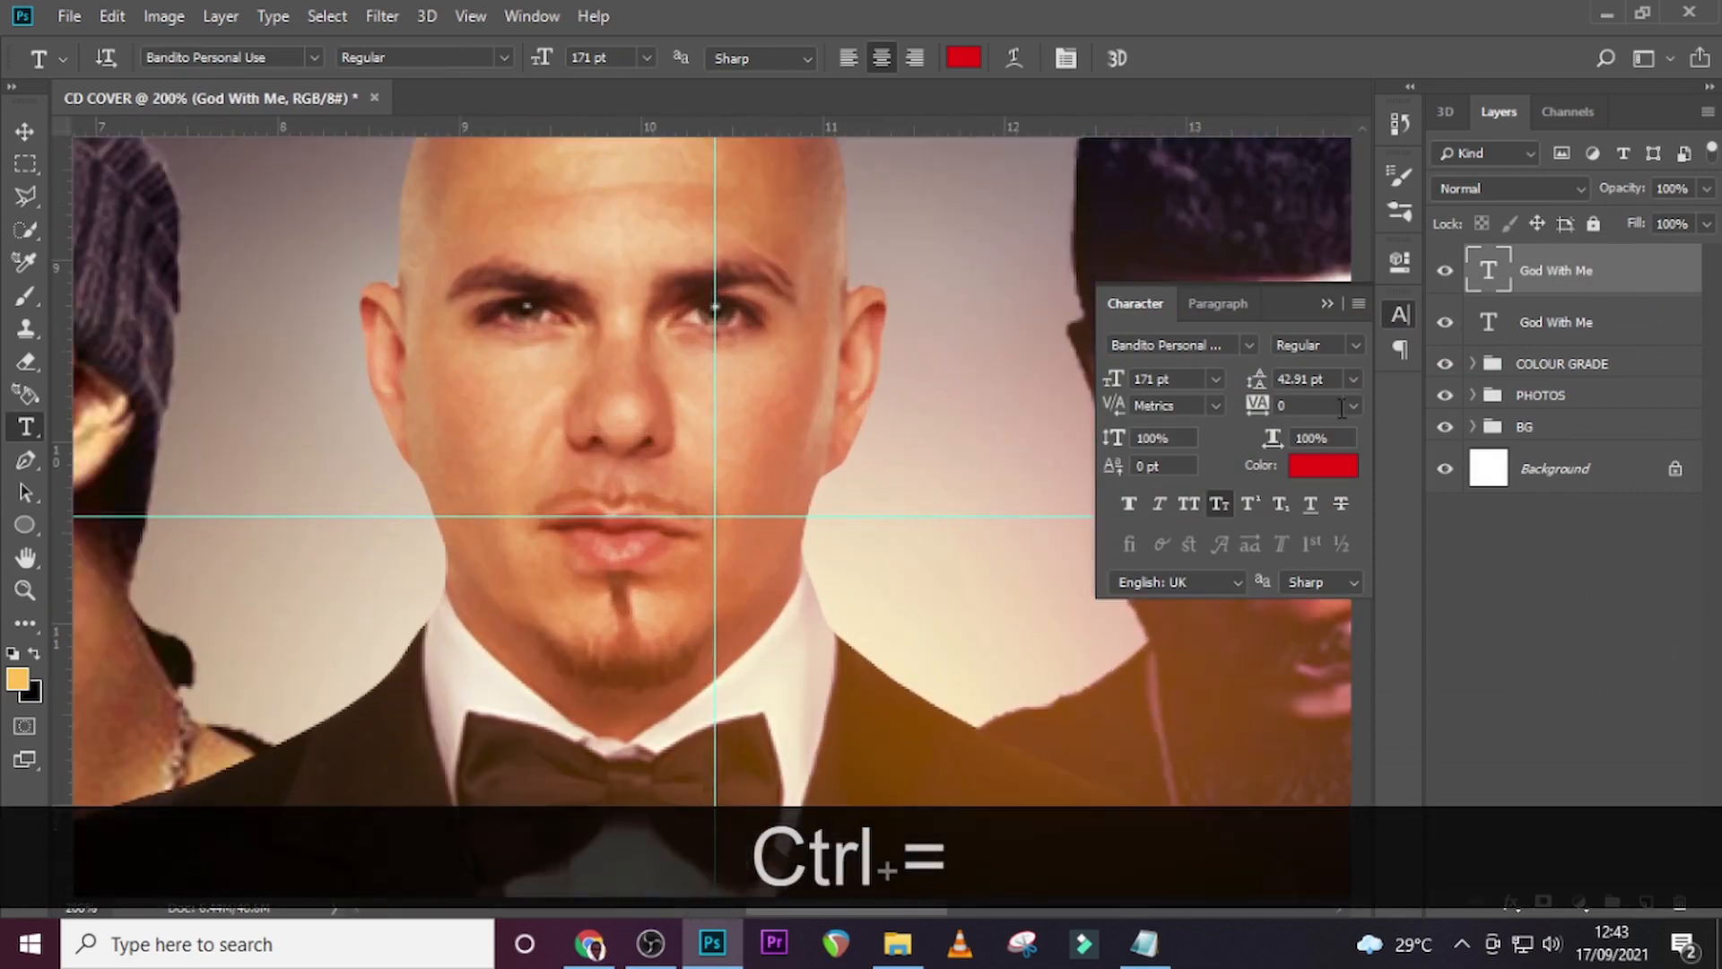
scroll(730, 480, "up", 2)
scroll(729, 480, "up", 10)
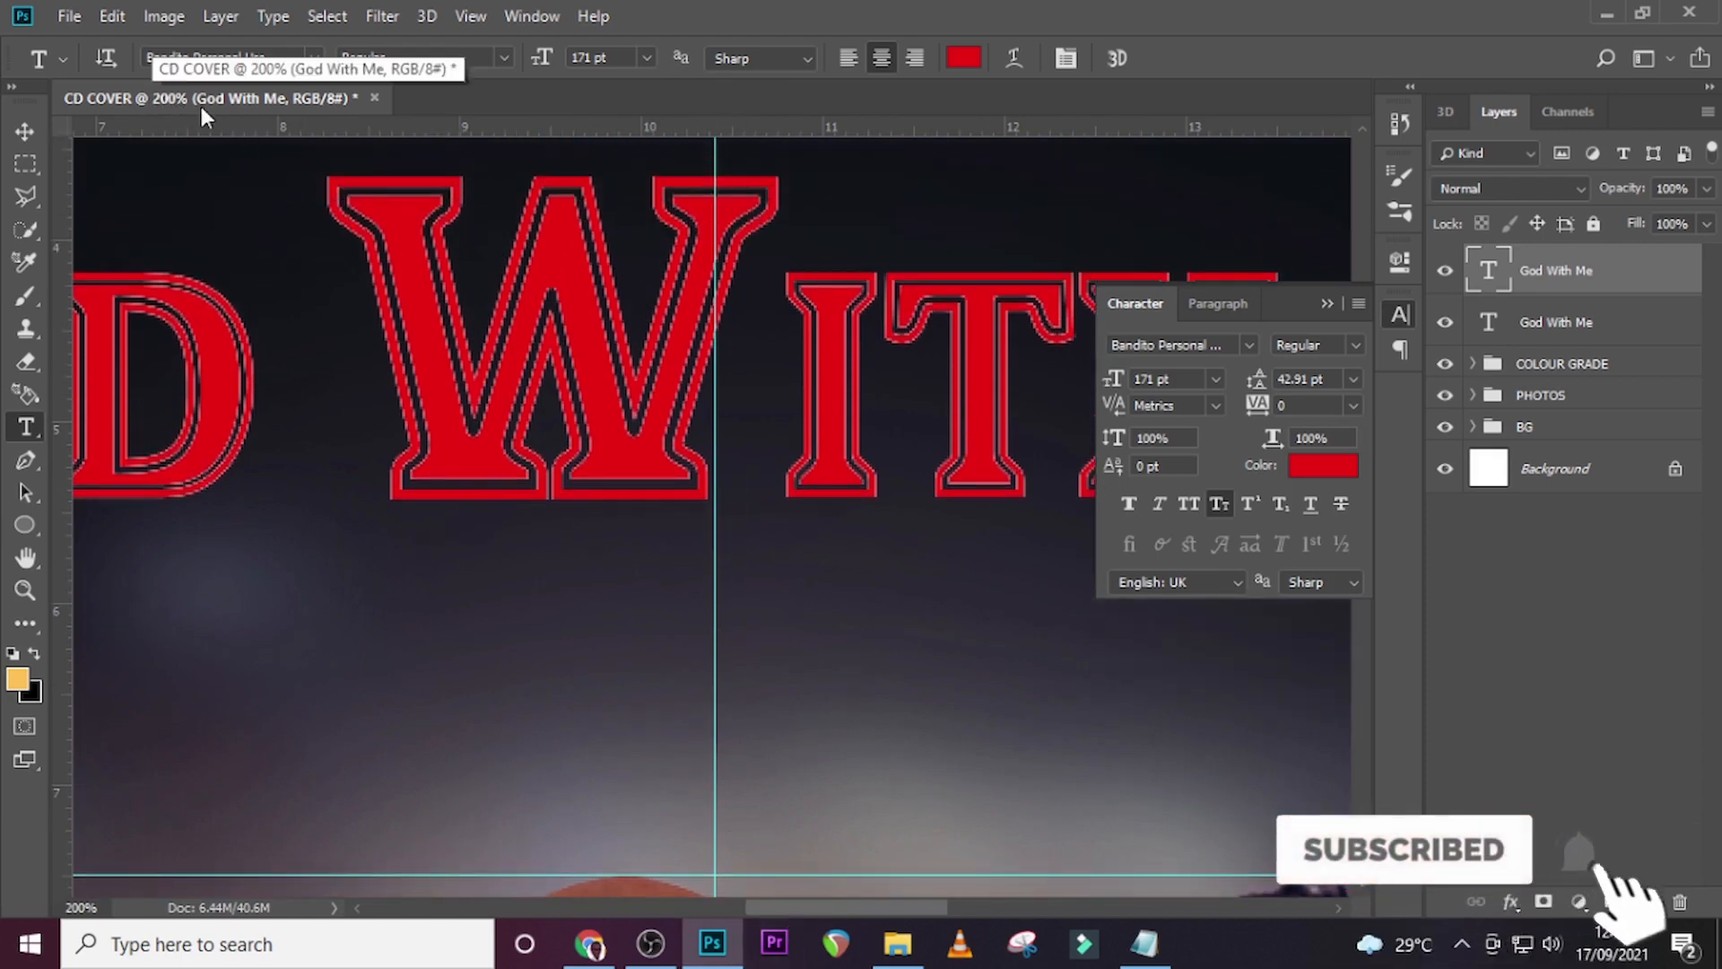
left_click_drag(802, 897, 976, 881)
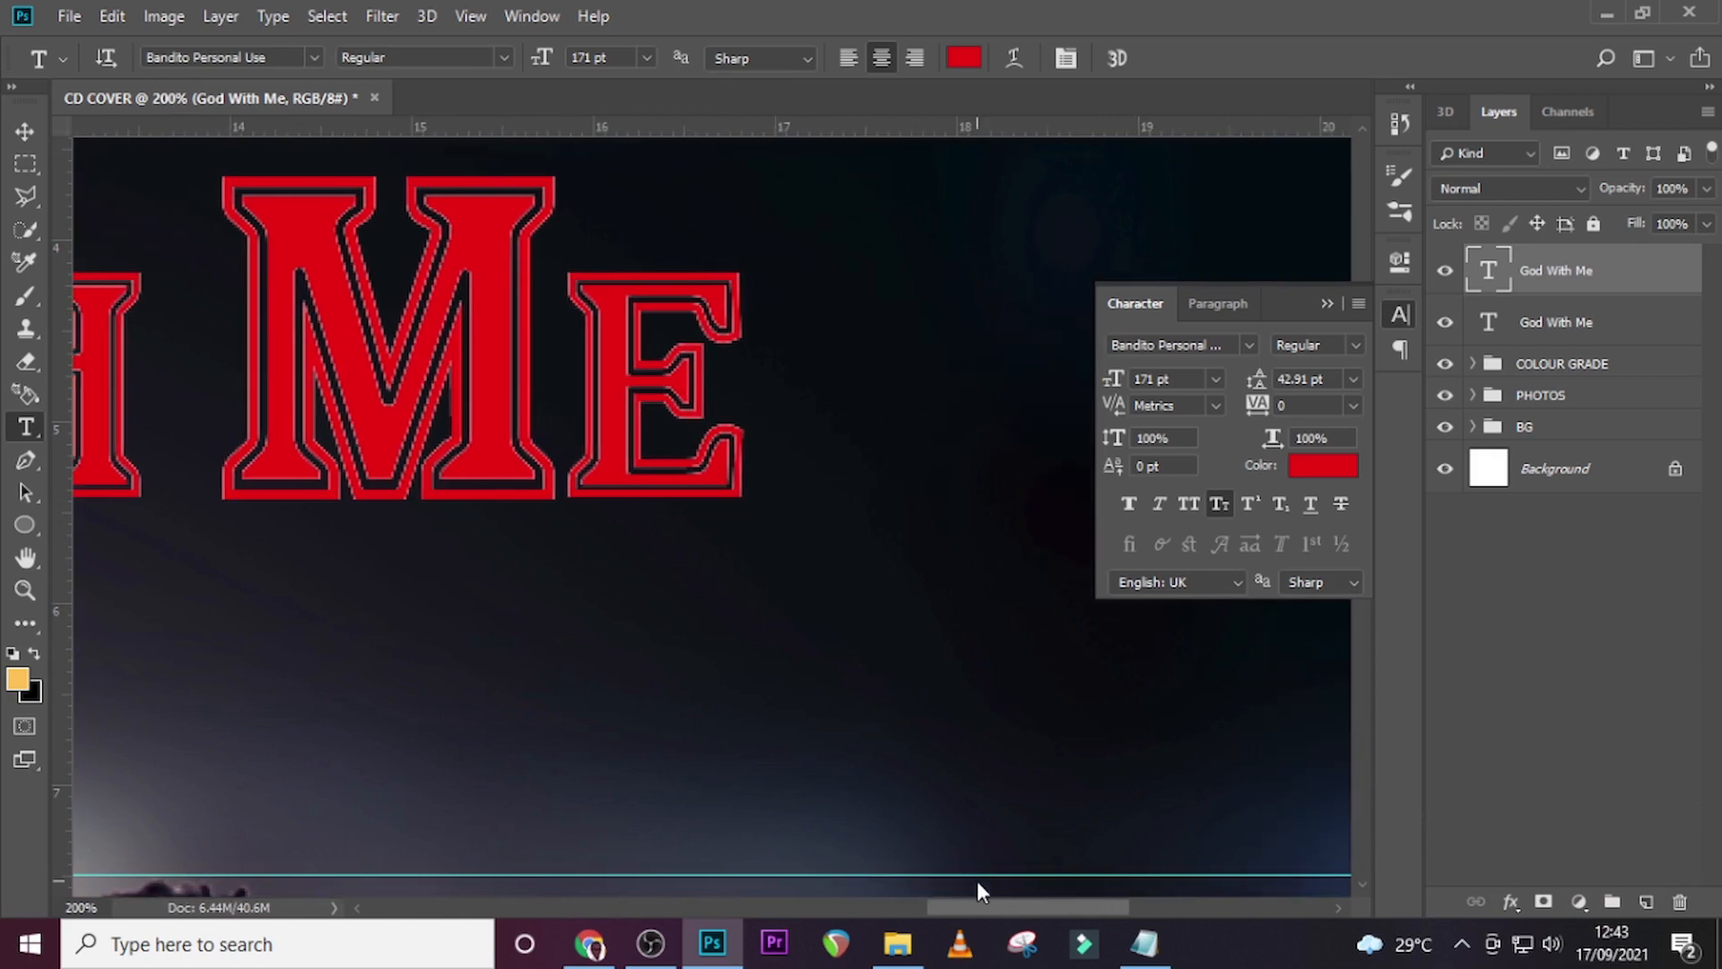
key("ctrl+equal")
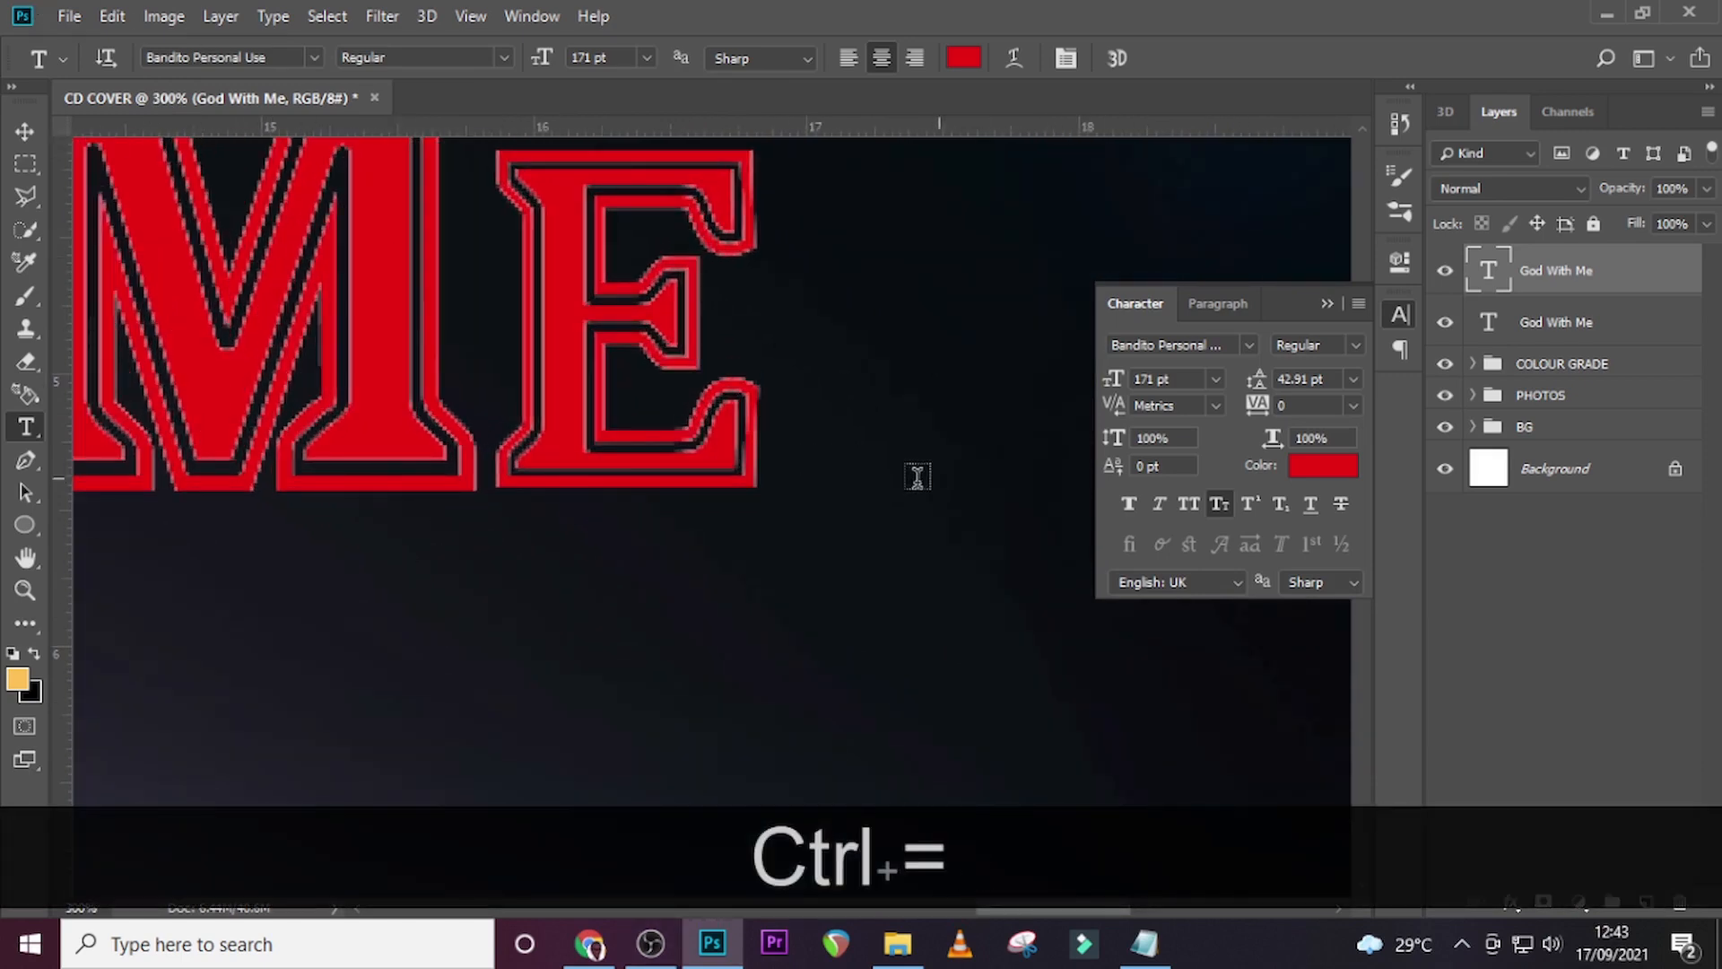
scroll(811, 469, "up", 3)
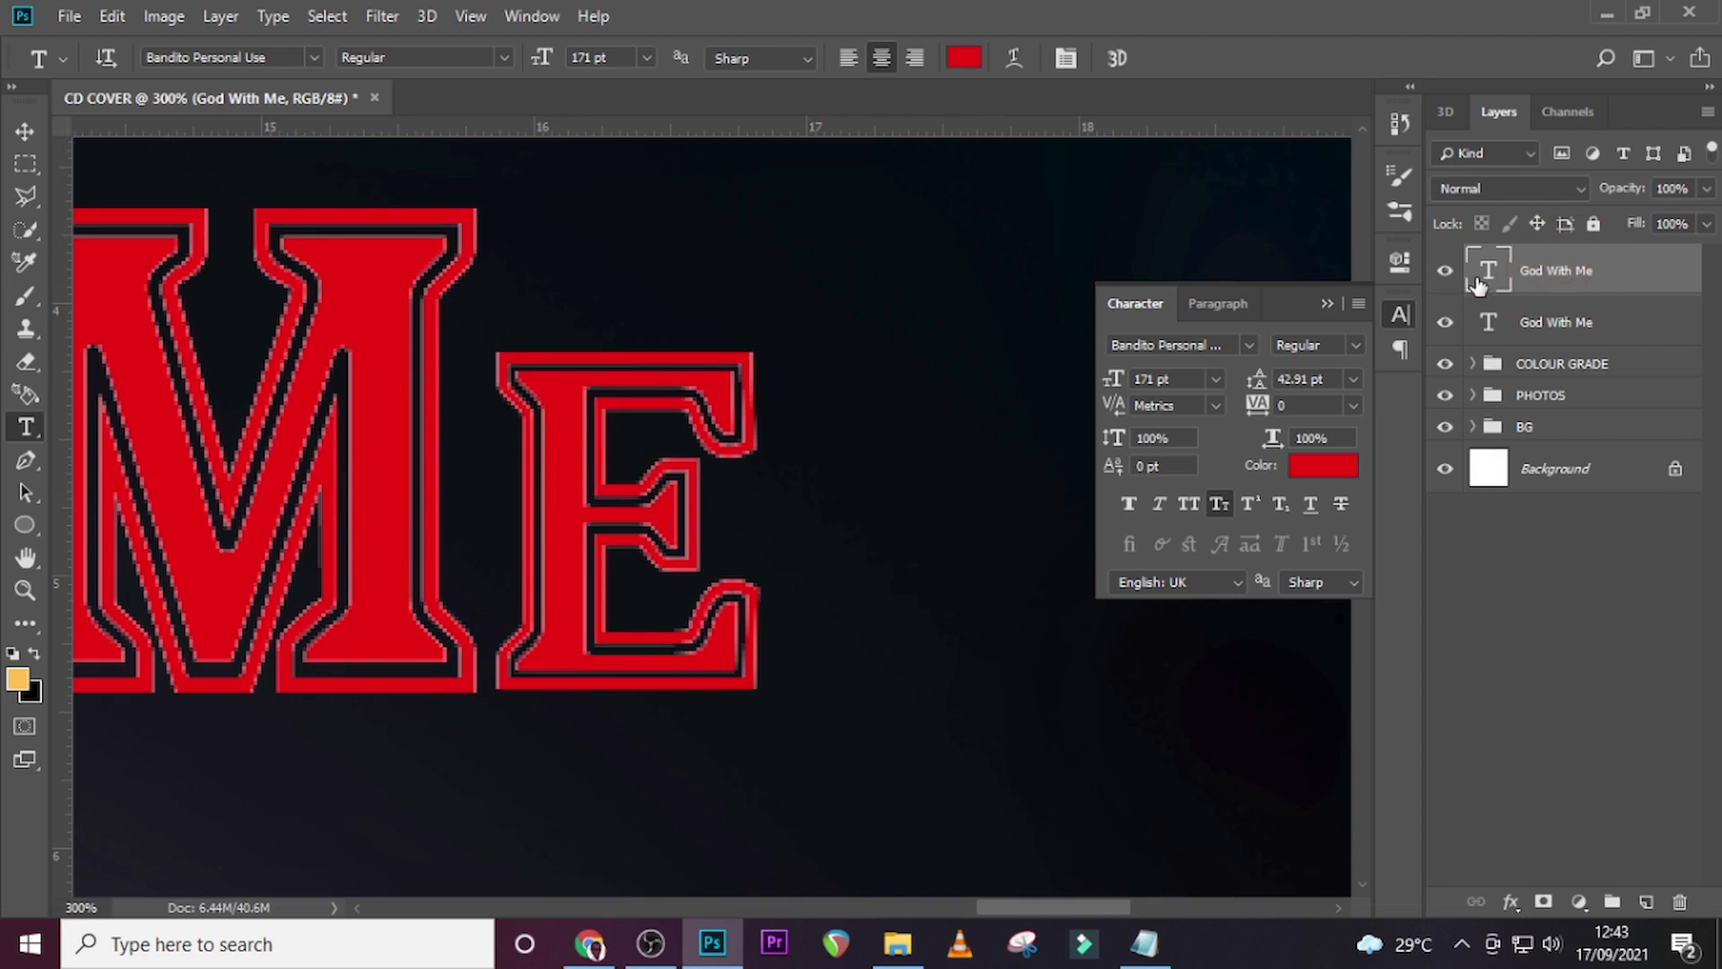
left_click(1542, 900)
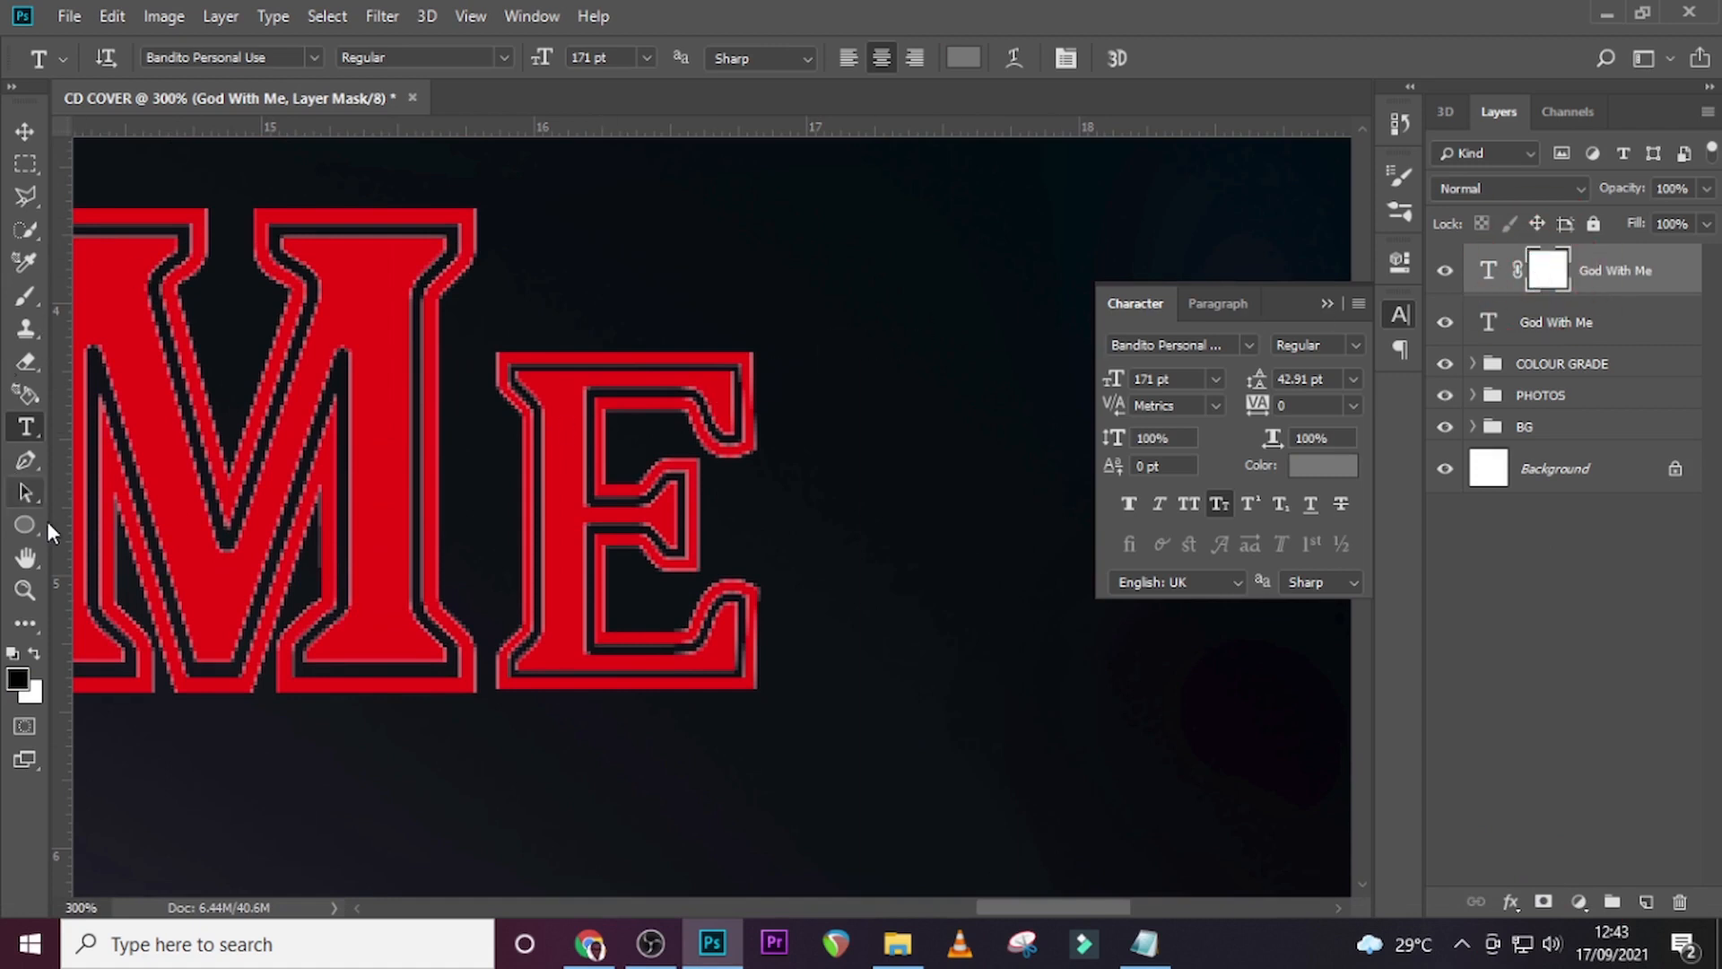
Choose the Hard Round brush with black as the paint colour and reduce its size to 6 px.
left_click(26, 295)
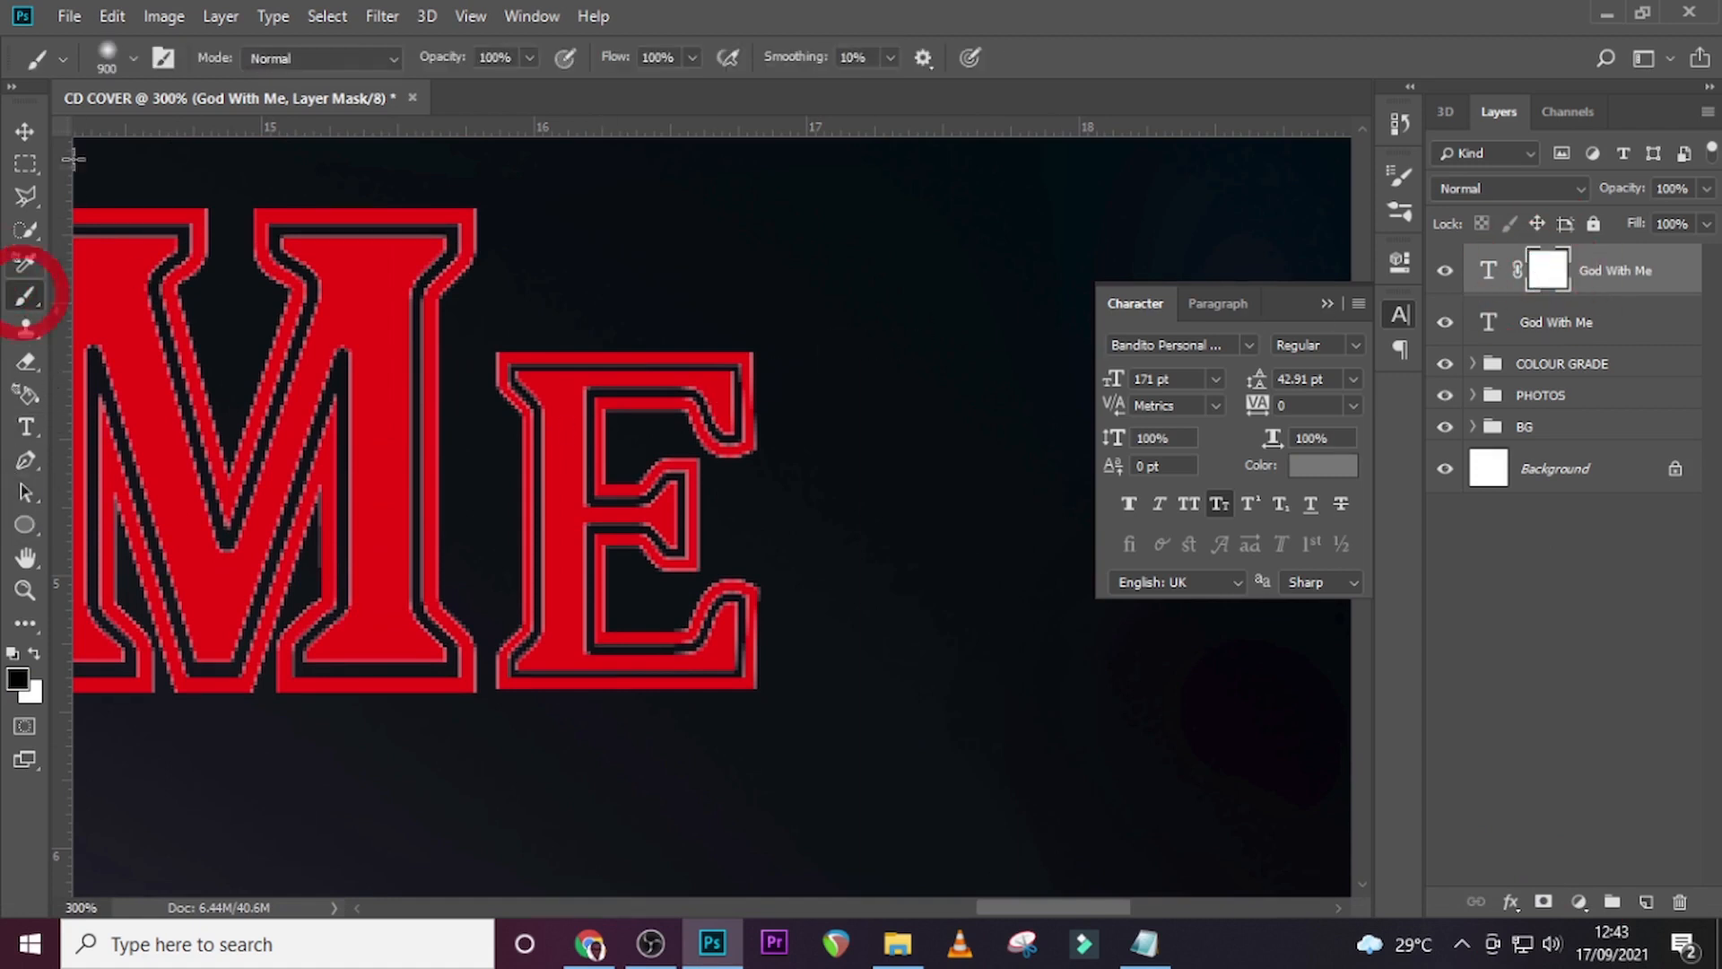
left_click(119, 56)
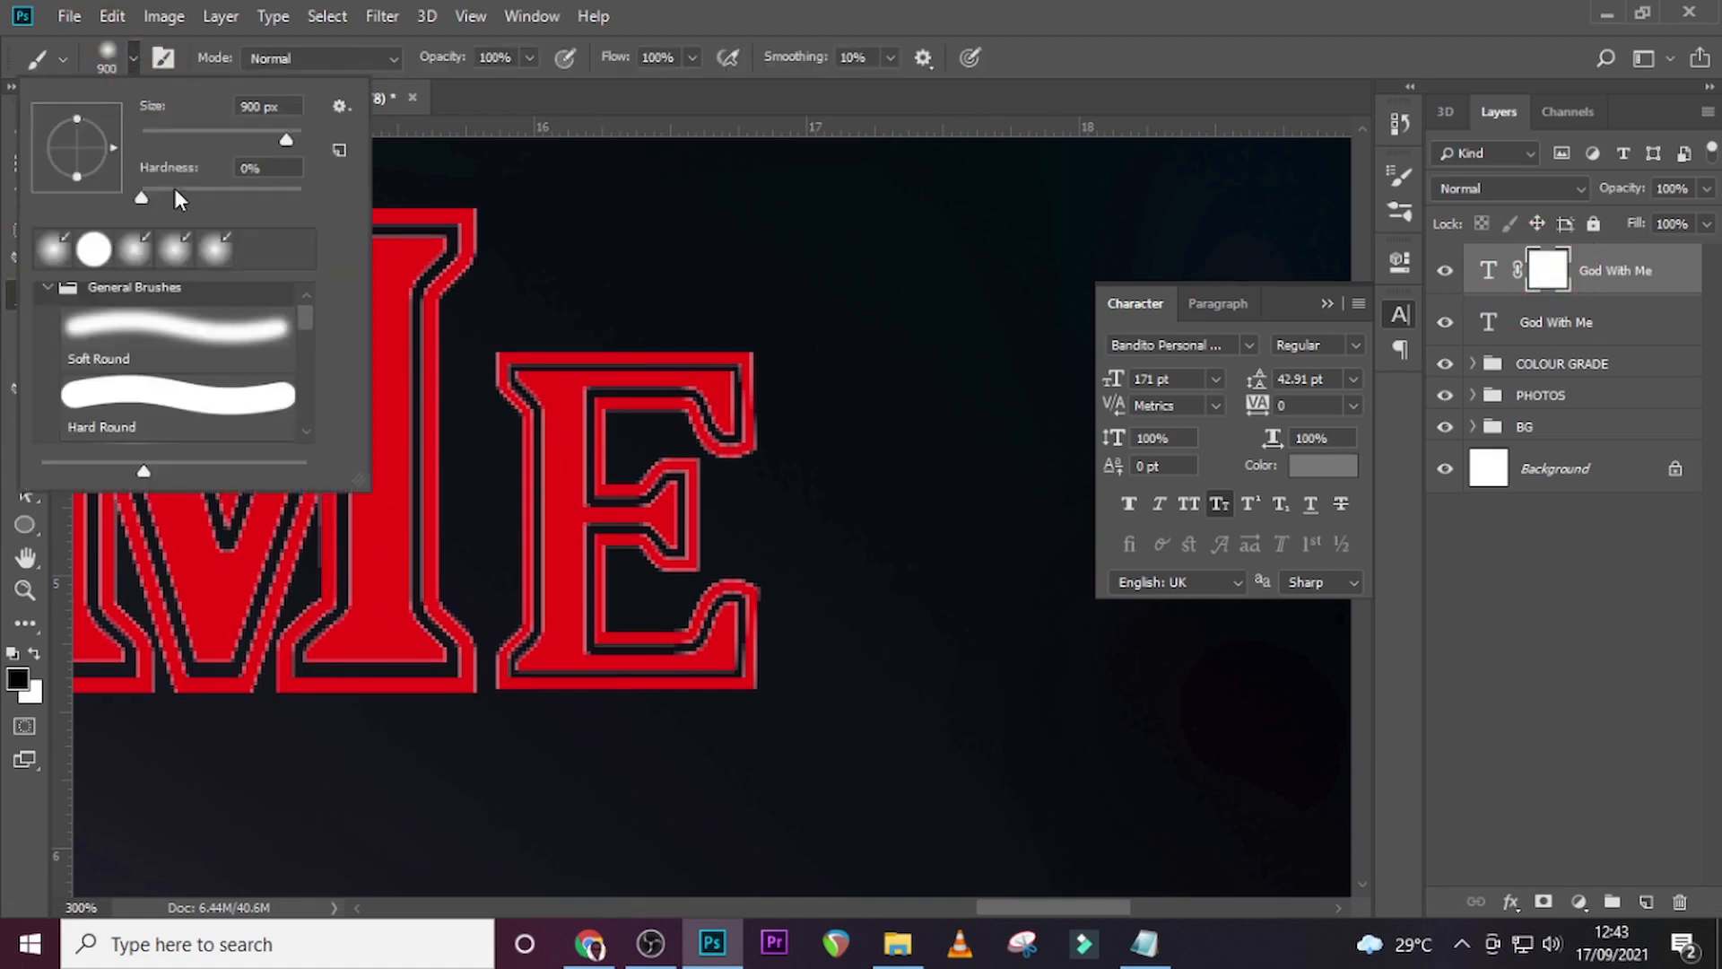
left_click(131, 401)
left_click(954, 16)
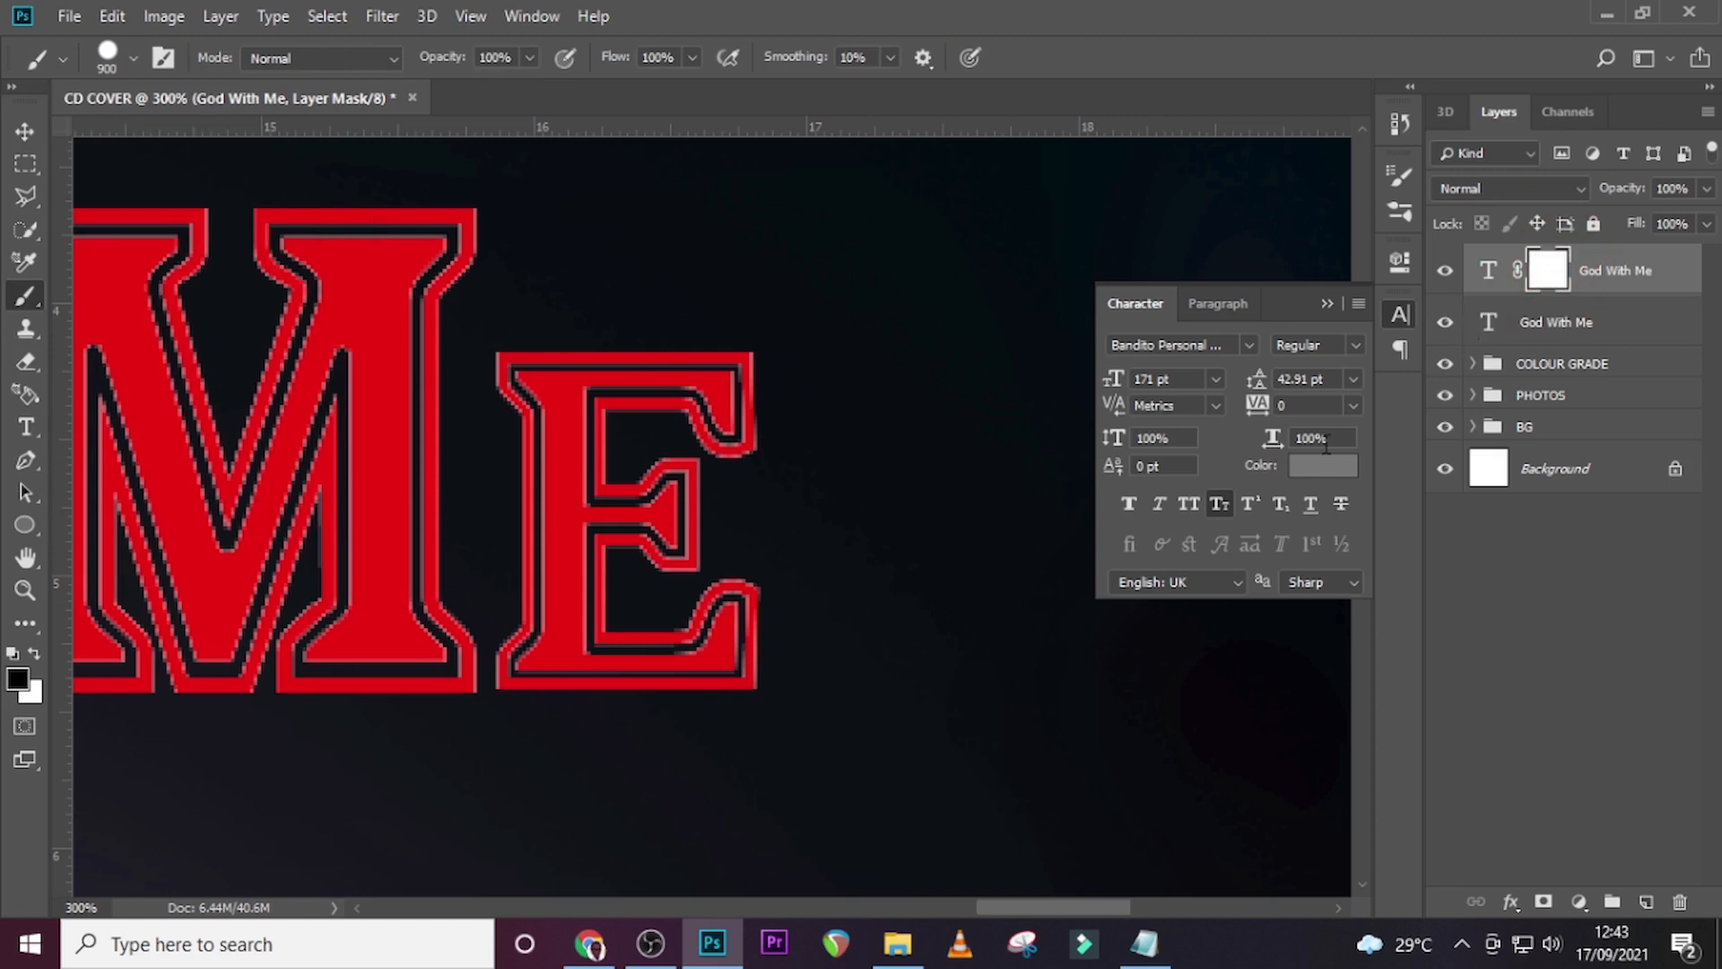
key("b")
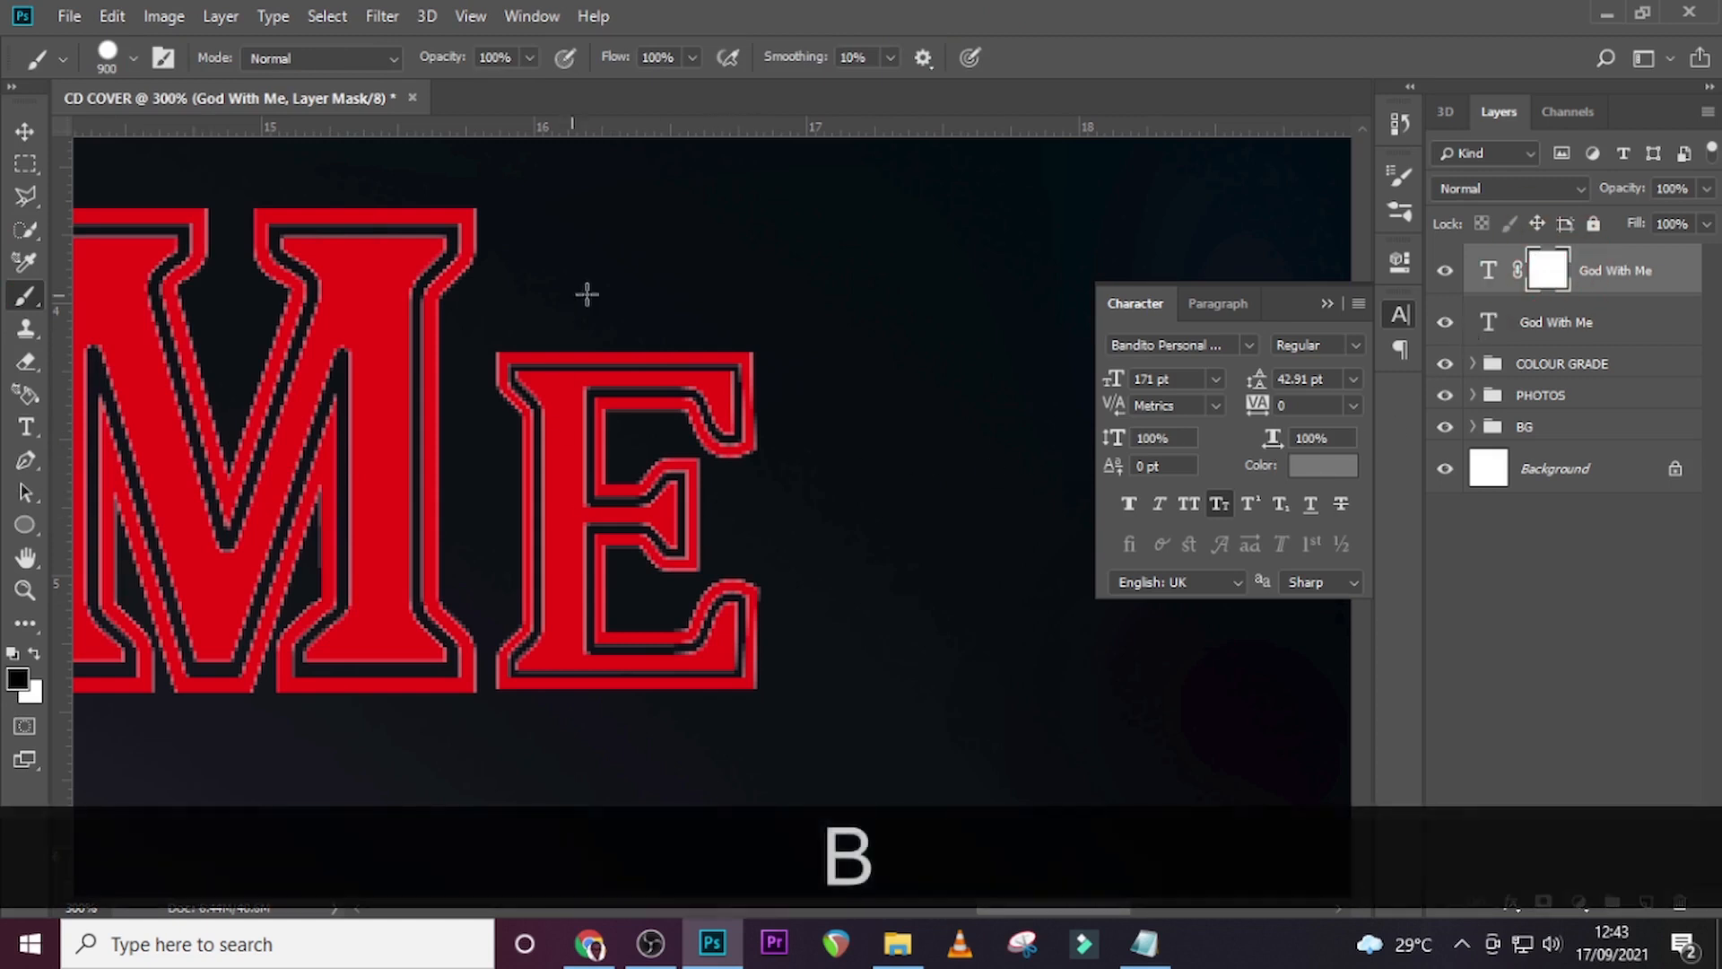
key("Caps_Lock")
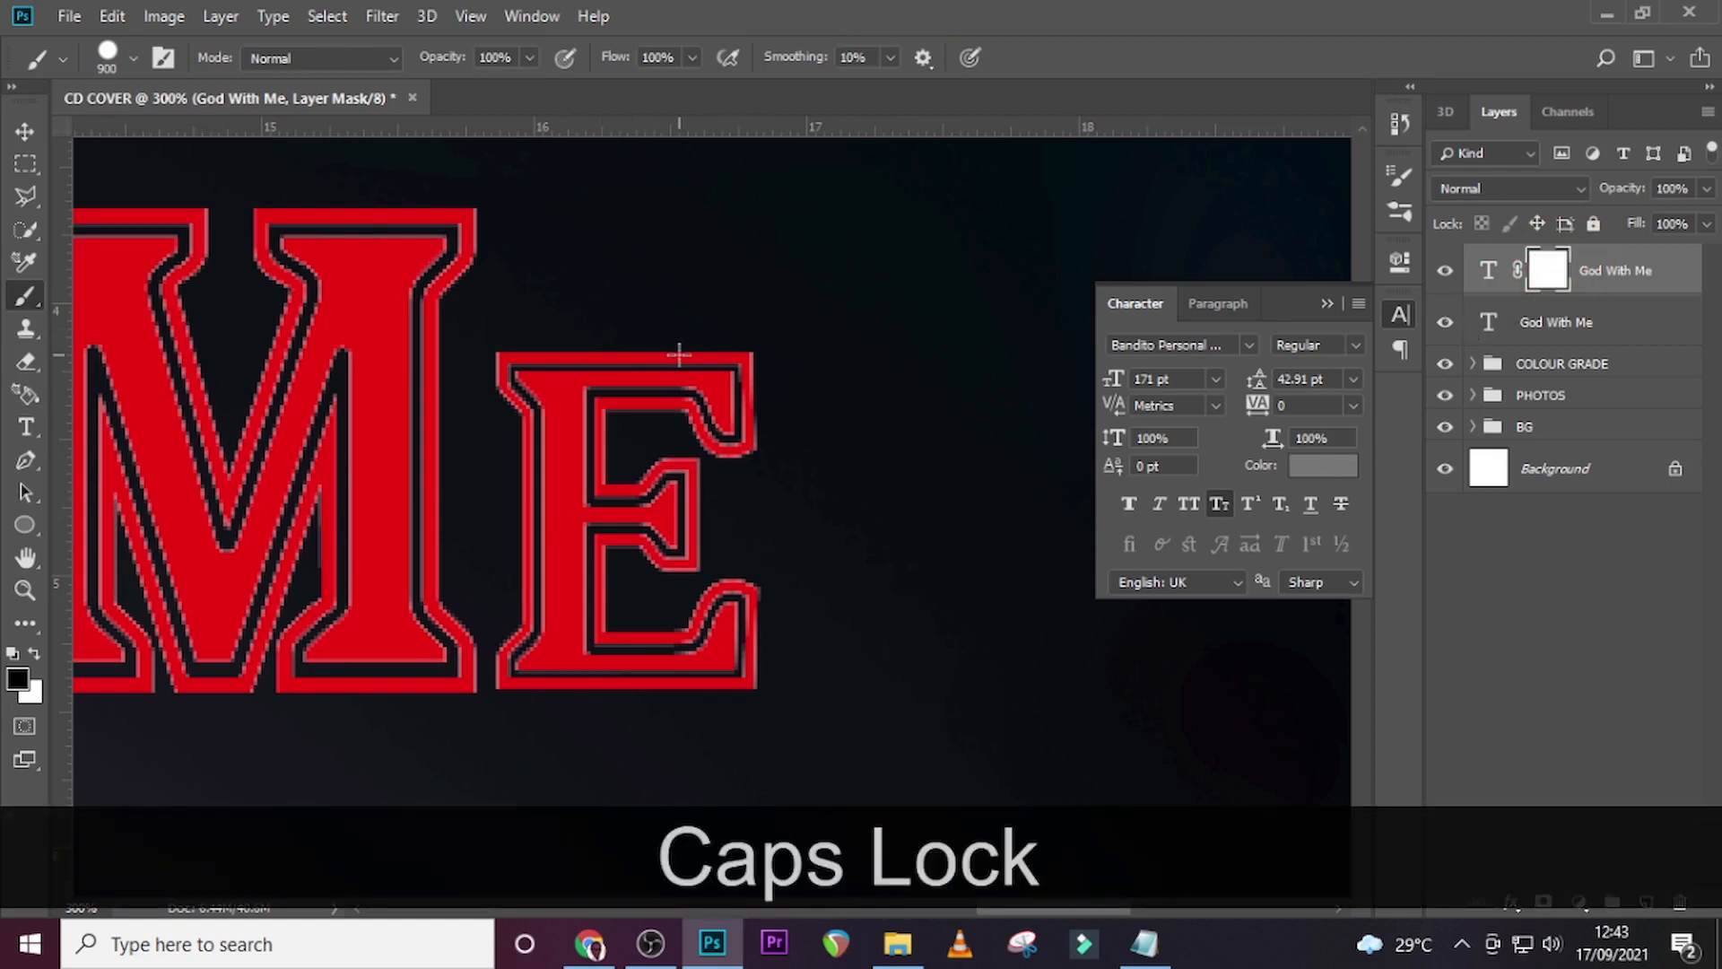
key("bracketleft")
key("bracketleft")
key("bracketleft")
key("bracketleft")
key("bracketleft")
key("bracketleft")
key("bracketleft")
key("bracketleft")
key("bracketleft")
key("bracketleft")
key("bracketleft")
key("bracketleft")
key("bracketleft")
key("bracketleft")
key("bracketleft")
key("bracketleft")
key("bracketleft")
key("bracketleft")
key("bracketleft")
key("bracketleft")
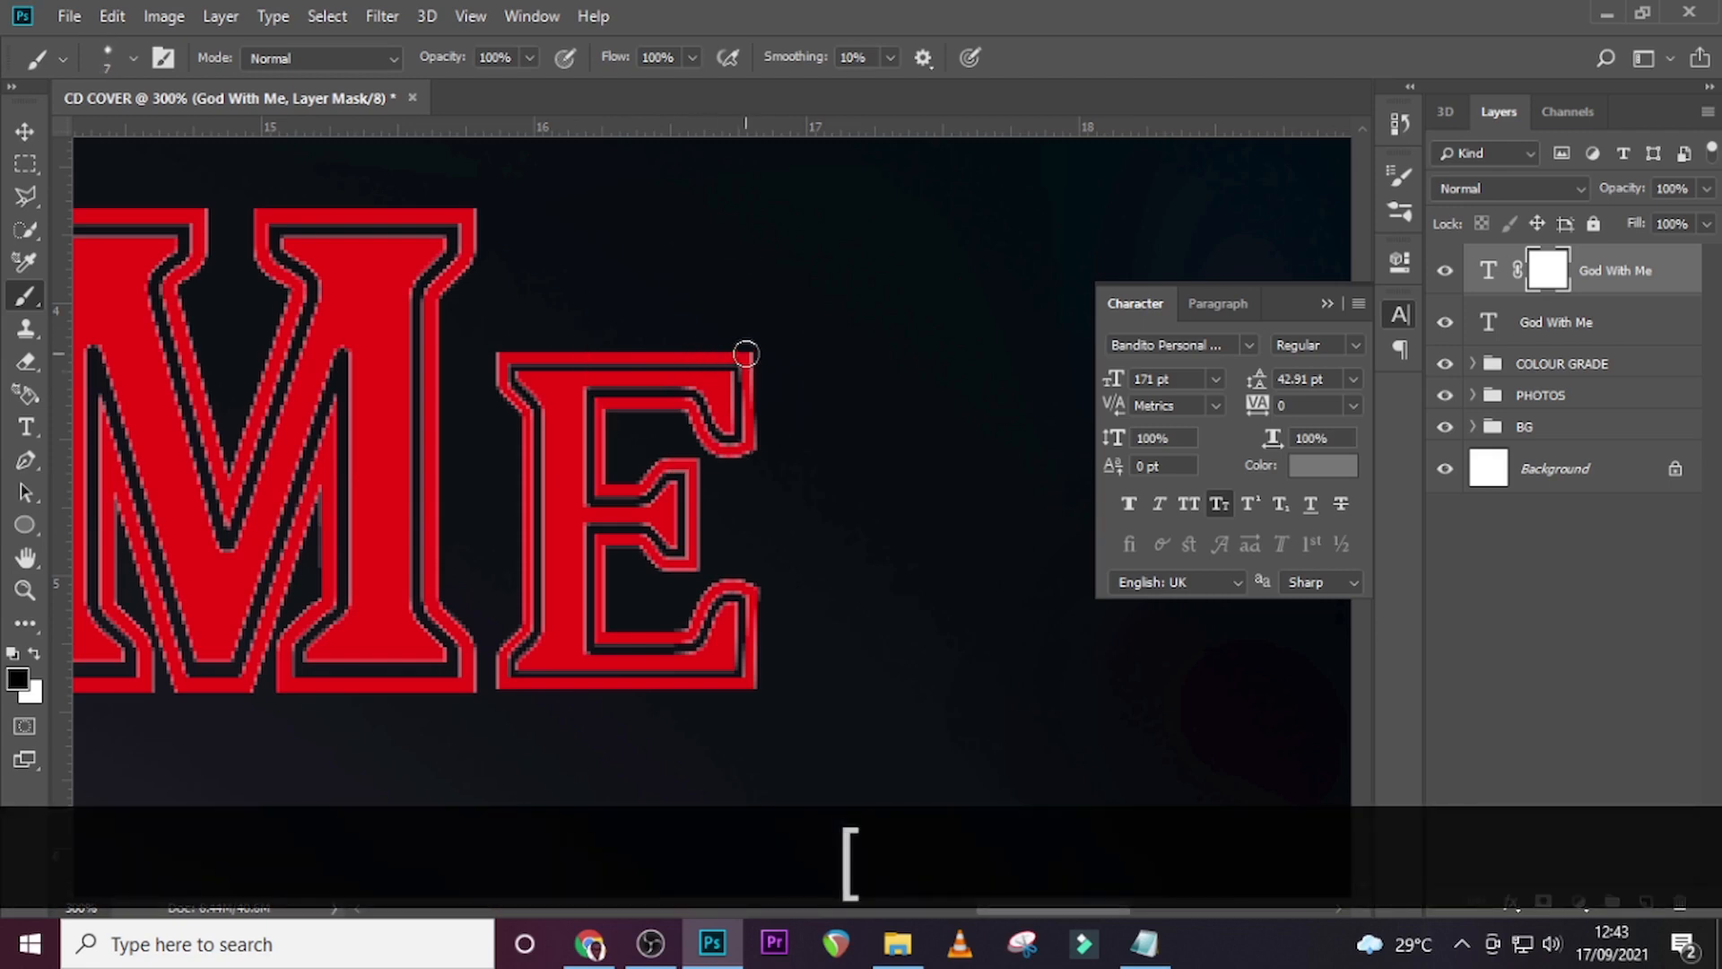
key("bracketleft")
key("bracketleft")
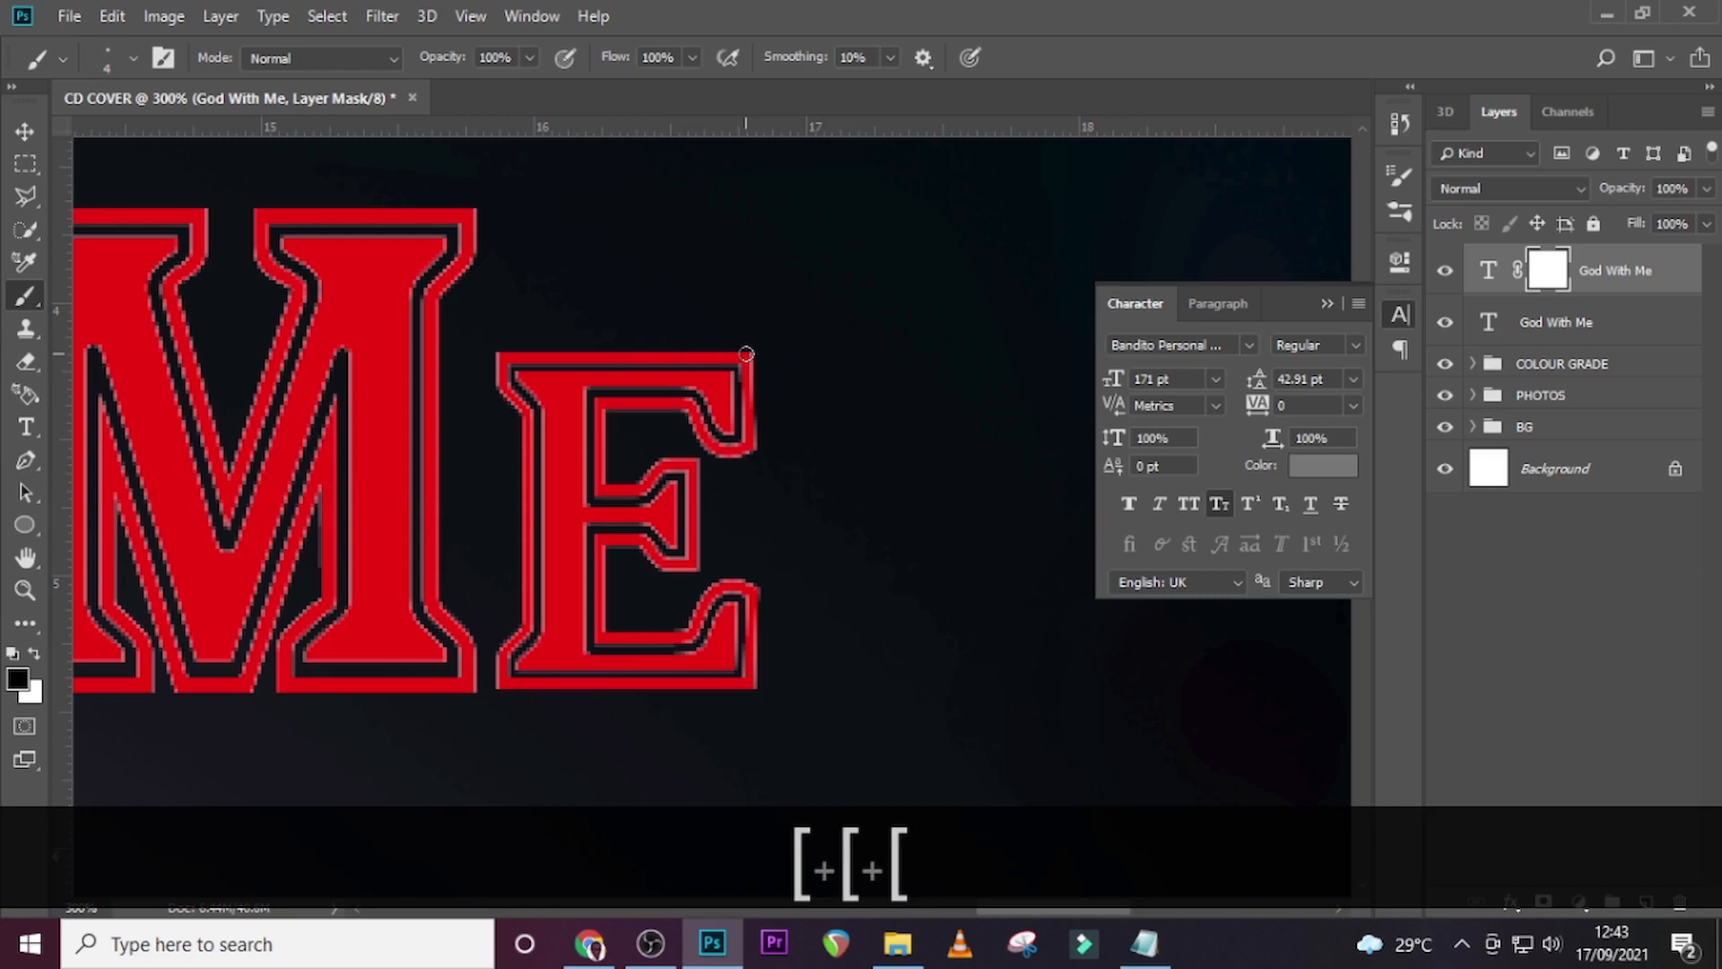
key("bracketright")
key("bracketright")
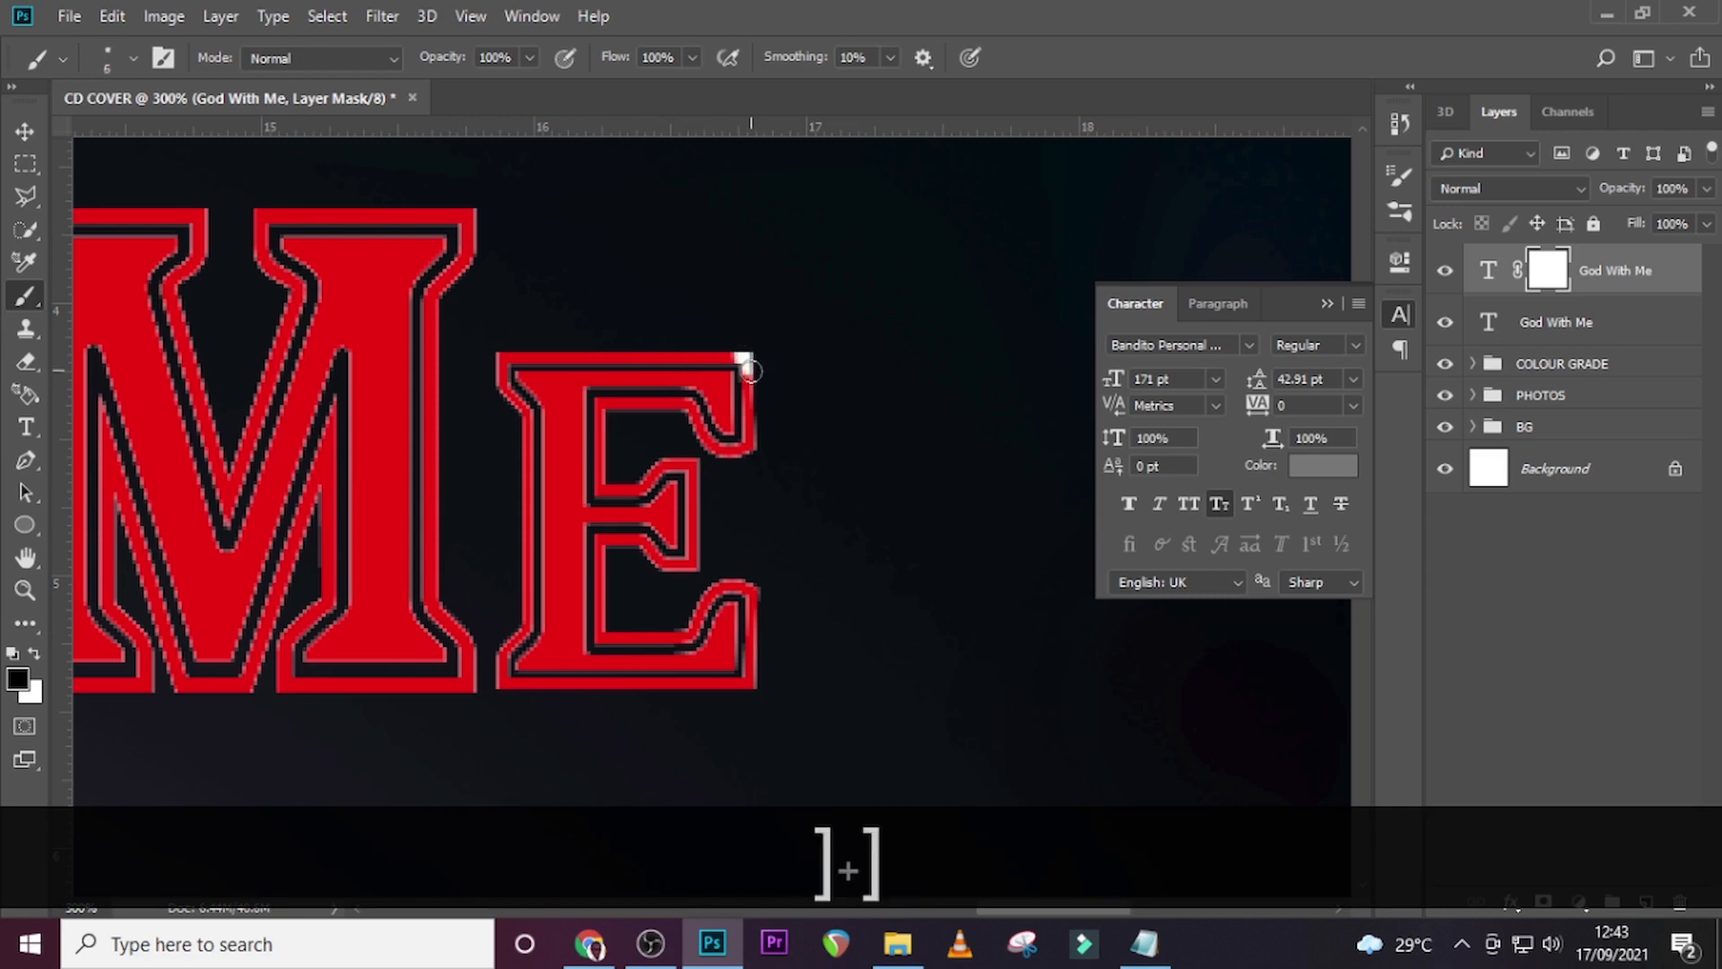
Paint black on the mask along the outer outline of the E in Me, using a 5 px brush, to reveal the white text.
mouse_move(750, 370)
left_mouse_down()
mouse_move(750, 455)
mouse_move(709, 450)
mouse_move(680, 404)
mouse_move(608, 405)
left_mouse_up()
key("bracketleft")
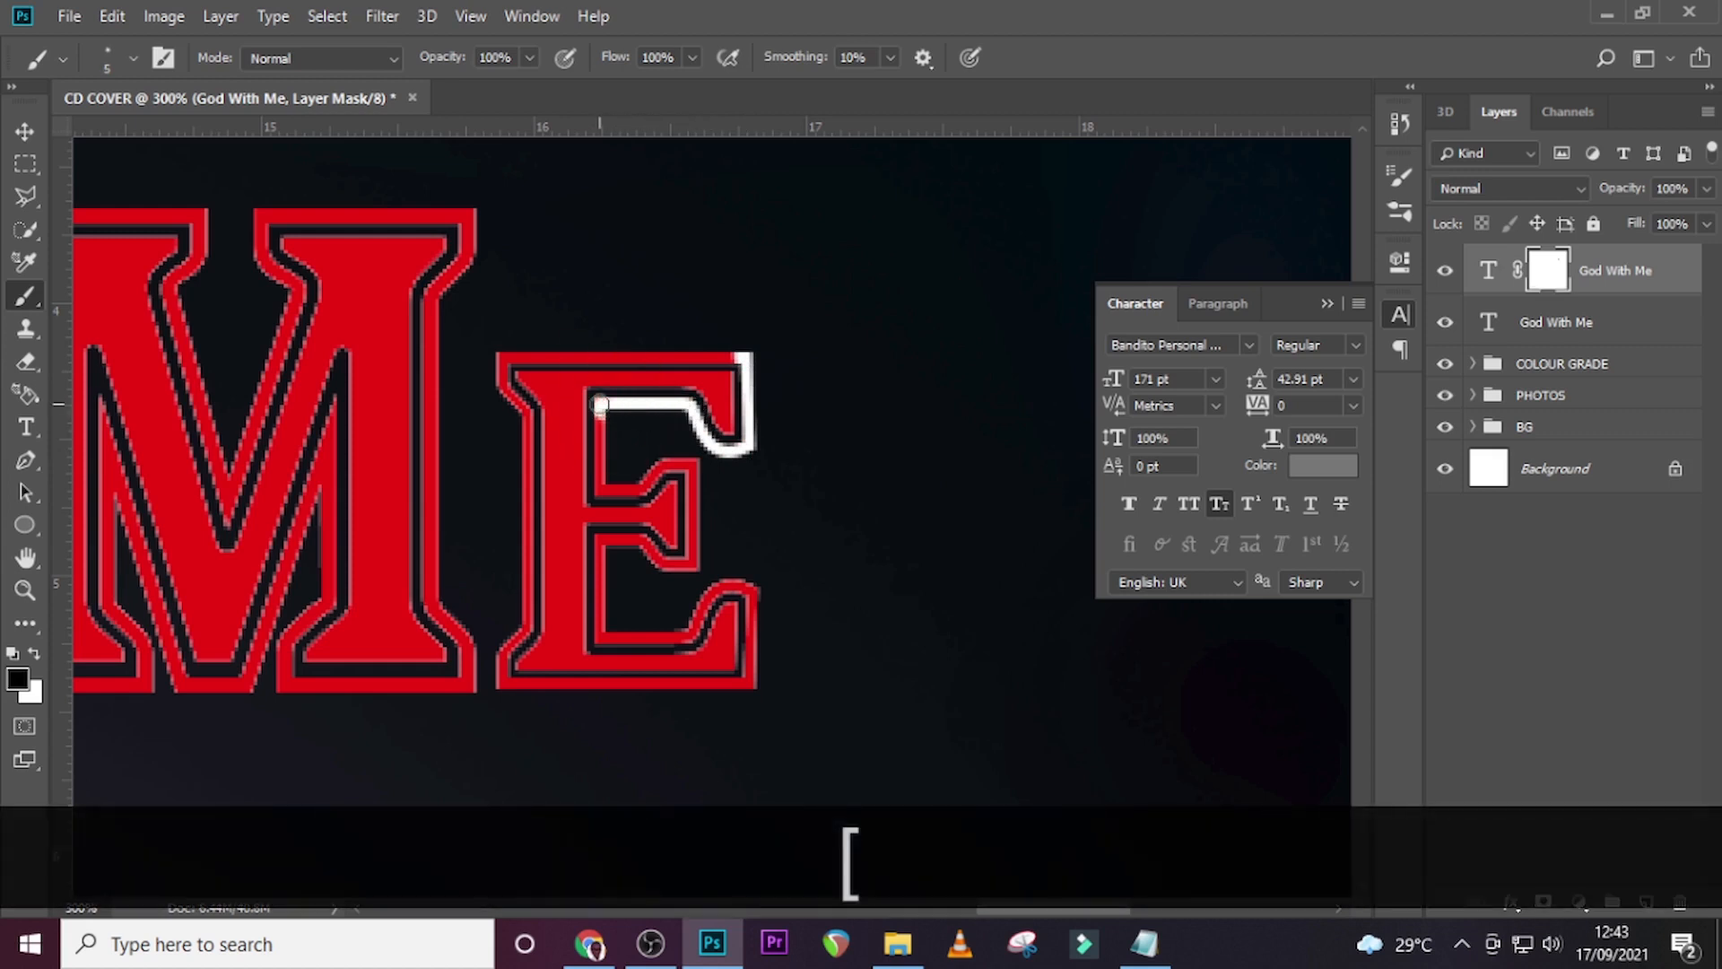
left_click_drag(601, 406, 599, 439)
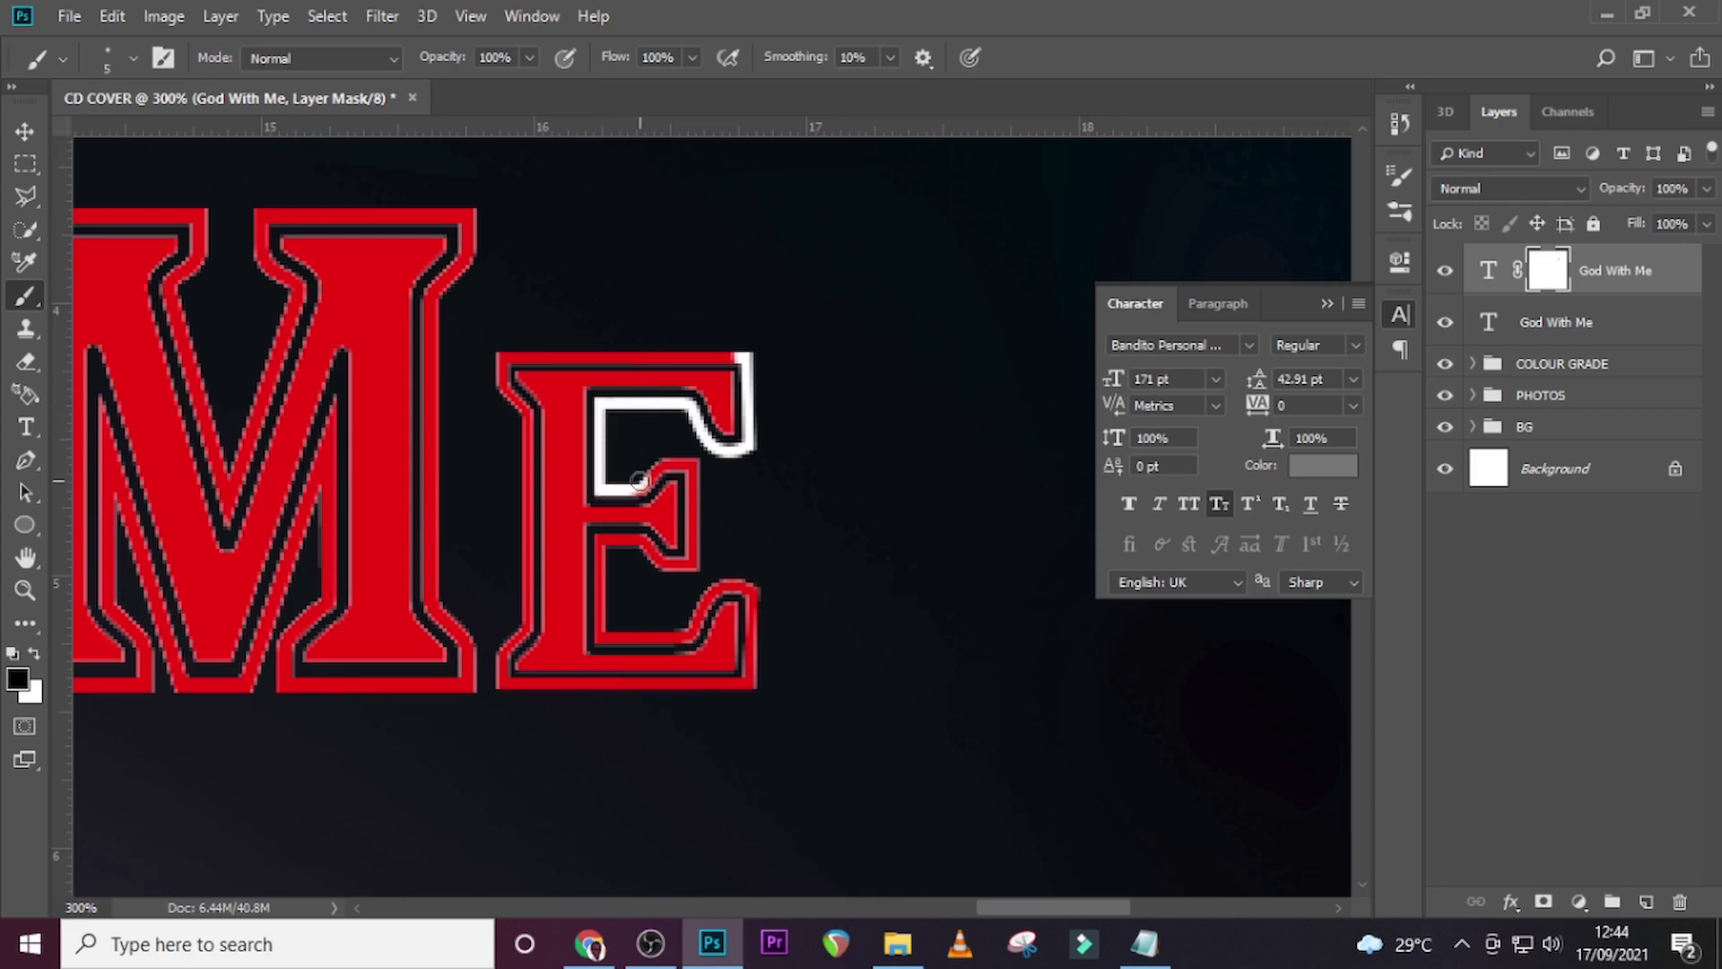
mouse_move(638, 482)
left_mouse_down()
mouse_move(664, 462)
mouse_move(686, 567)
mouse_move(655, 556)
mouse_move(595, 627)
mouse_move(752, 683)
mouse_move(499, 363)
mouse_move(734, 359)
left_mouse_up()
Mask out the red outer outline of the M in Me with straight black strokes from a 6 px brush.
scroll(867, 249, "left", 3)
key("]")
left_click(867, 218)
left_click(867, 257, "shift")
left_click(834, 296, "shift")
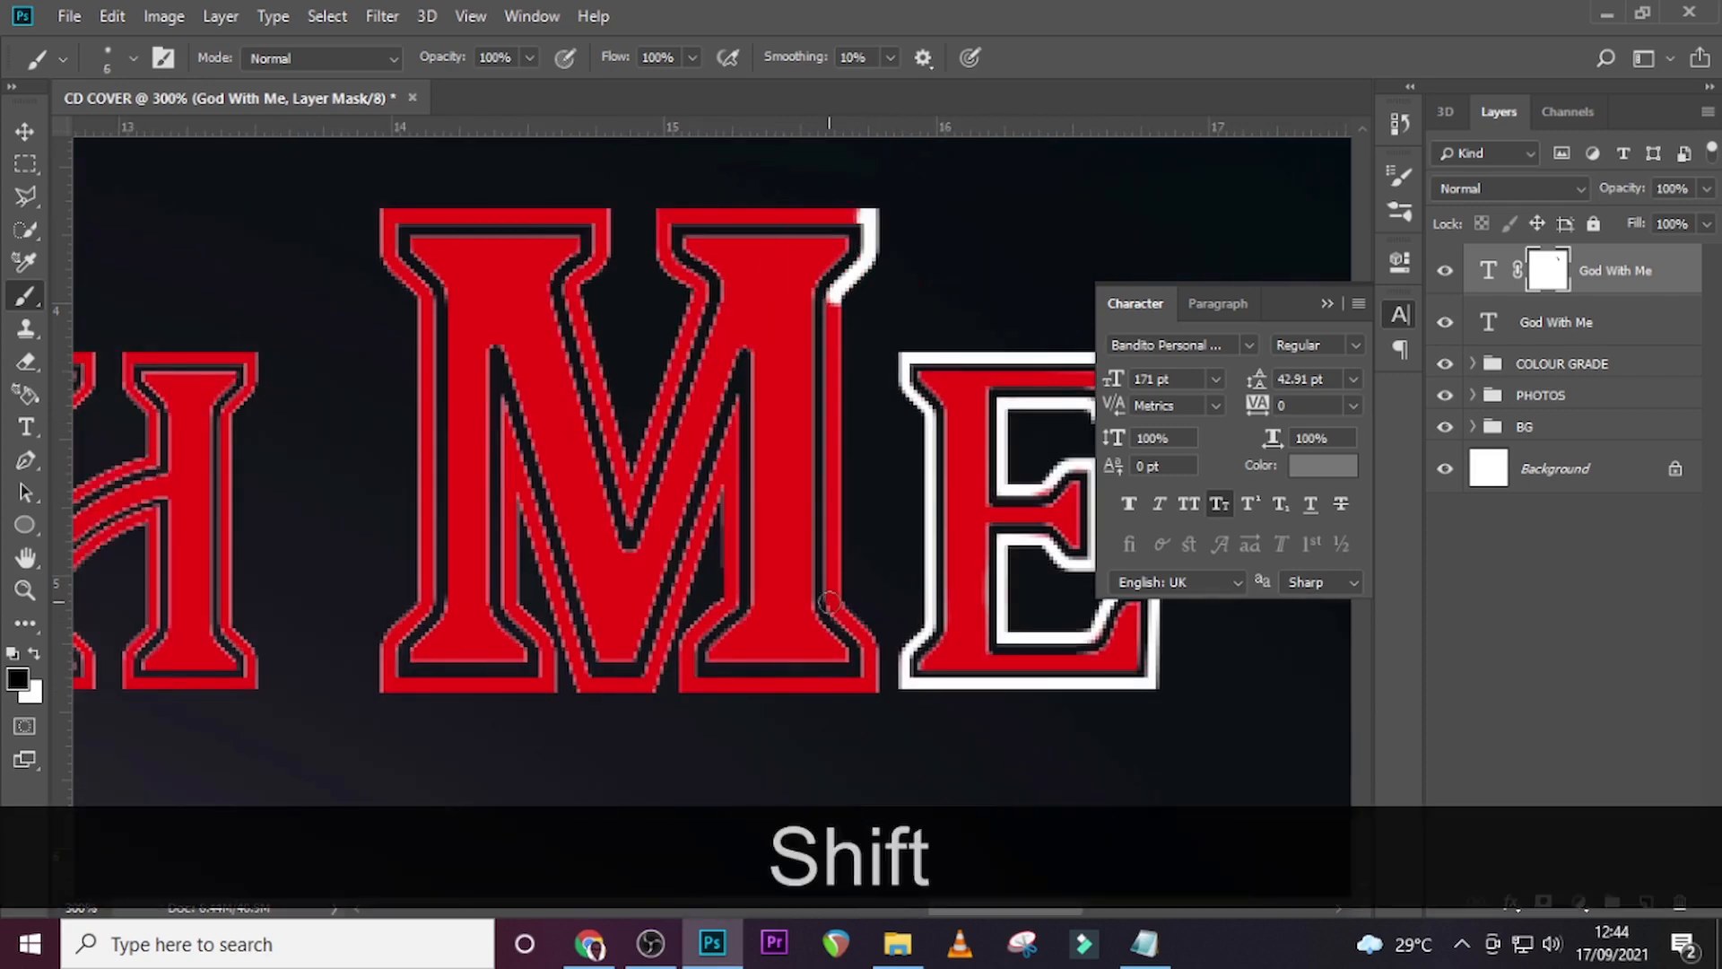
left_click(831, 603, "shift")
left_click(867, 640, "shift")
left_click(868, 683, "shift")
left_click(690, 685, "shift")
left_click(388, 684, "shift")
left_click(426, 606, "shift")
left_click(426, 292, "shift")
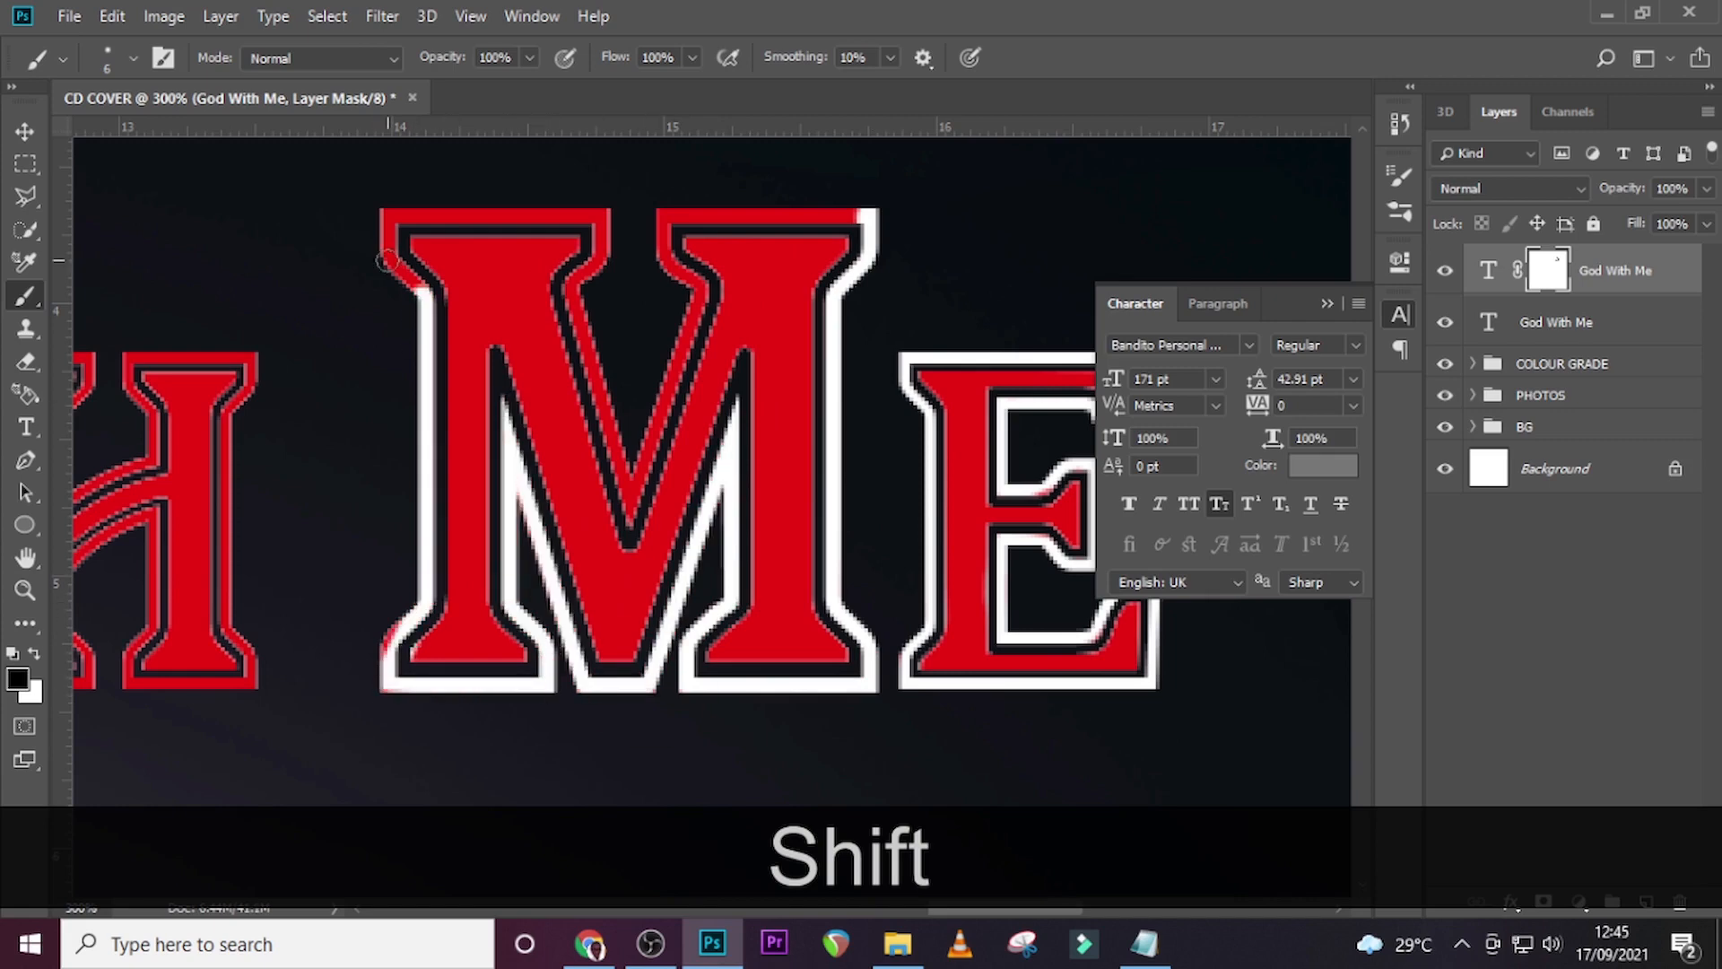
left_click(389, 218, "shift")
left_click(600, 218, "shift")
left_click(632, 514, "shift")
left_click(857, 218, "shift")
Mask out the red outer outline of the H in With, including its curved crossbar edges.
left_click_drag(979, 908, 905, 913)
left_click(856, 358)
key("x")
key("x")
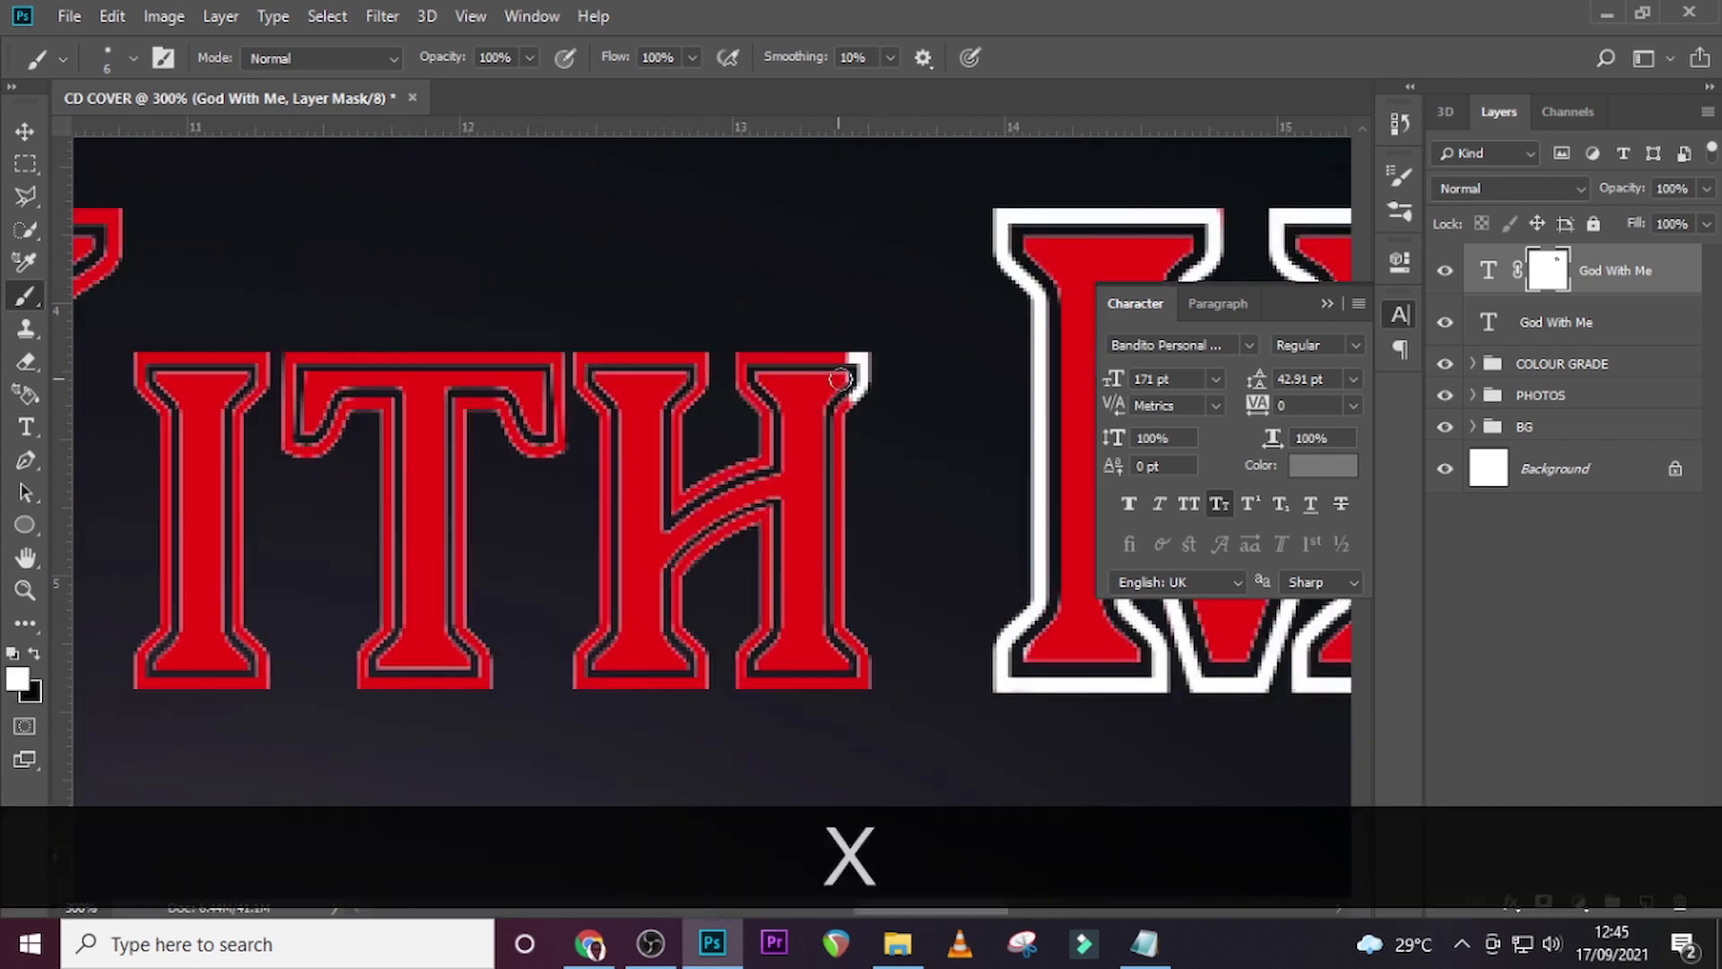
left_click(840, 413, "shift")
left_click(840, 630, "shift")
left_click(863, 683, "shift")
left_click(745, 678, "shift")
left_click(767, 629, "shift")
left_click(761, 517, "shift")
left_click(682, 571, "shift")
left_click(703, 654, "shift")
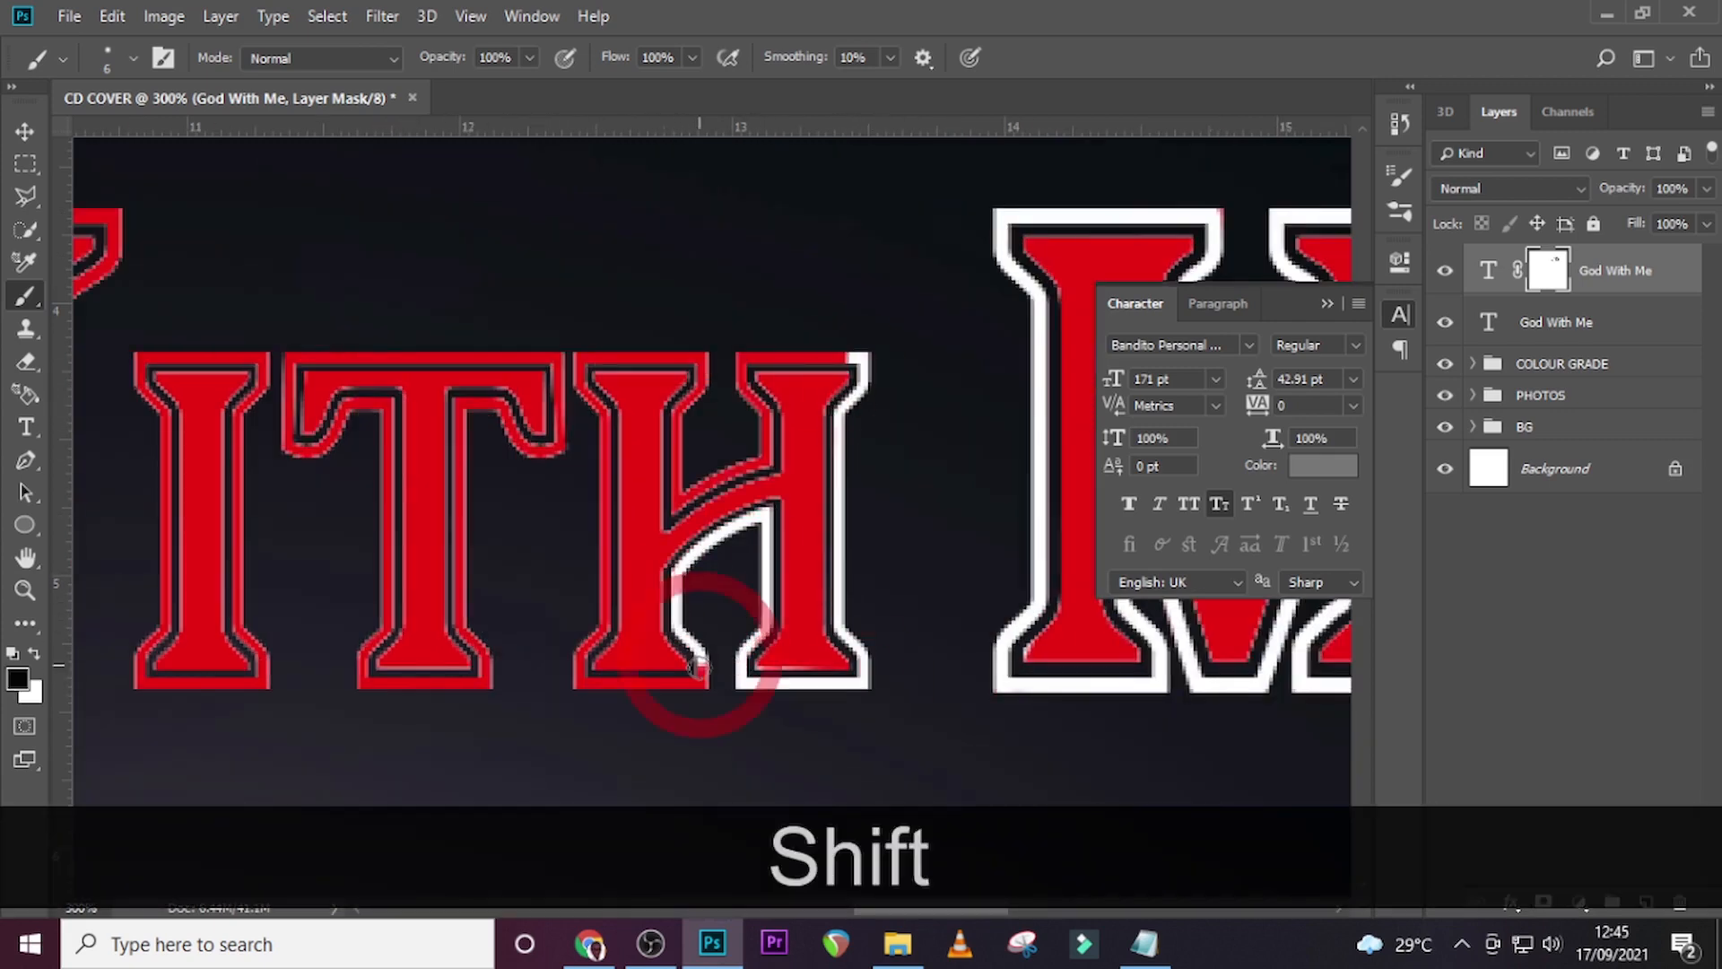
left_click(581, 682, "shift")
left_click(582, 357, "shift")
left_click(702, 355, "shift")
left_click(678, 505, "shift")
left_click(765, 462, "shift")
left_click(735, 352, "shift")
left_click(856, 355, "shift")
Mask out the red outer outline of the T in With using connected black strokes.
left_click_drag(931, 908, 894, 909)
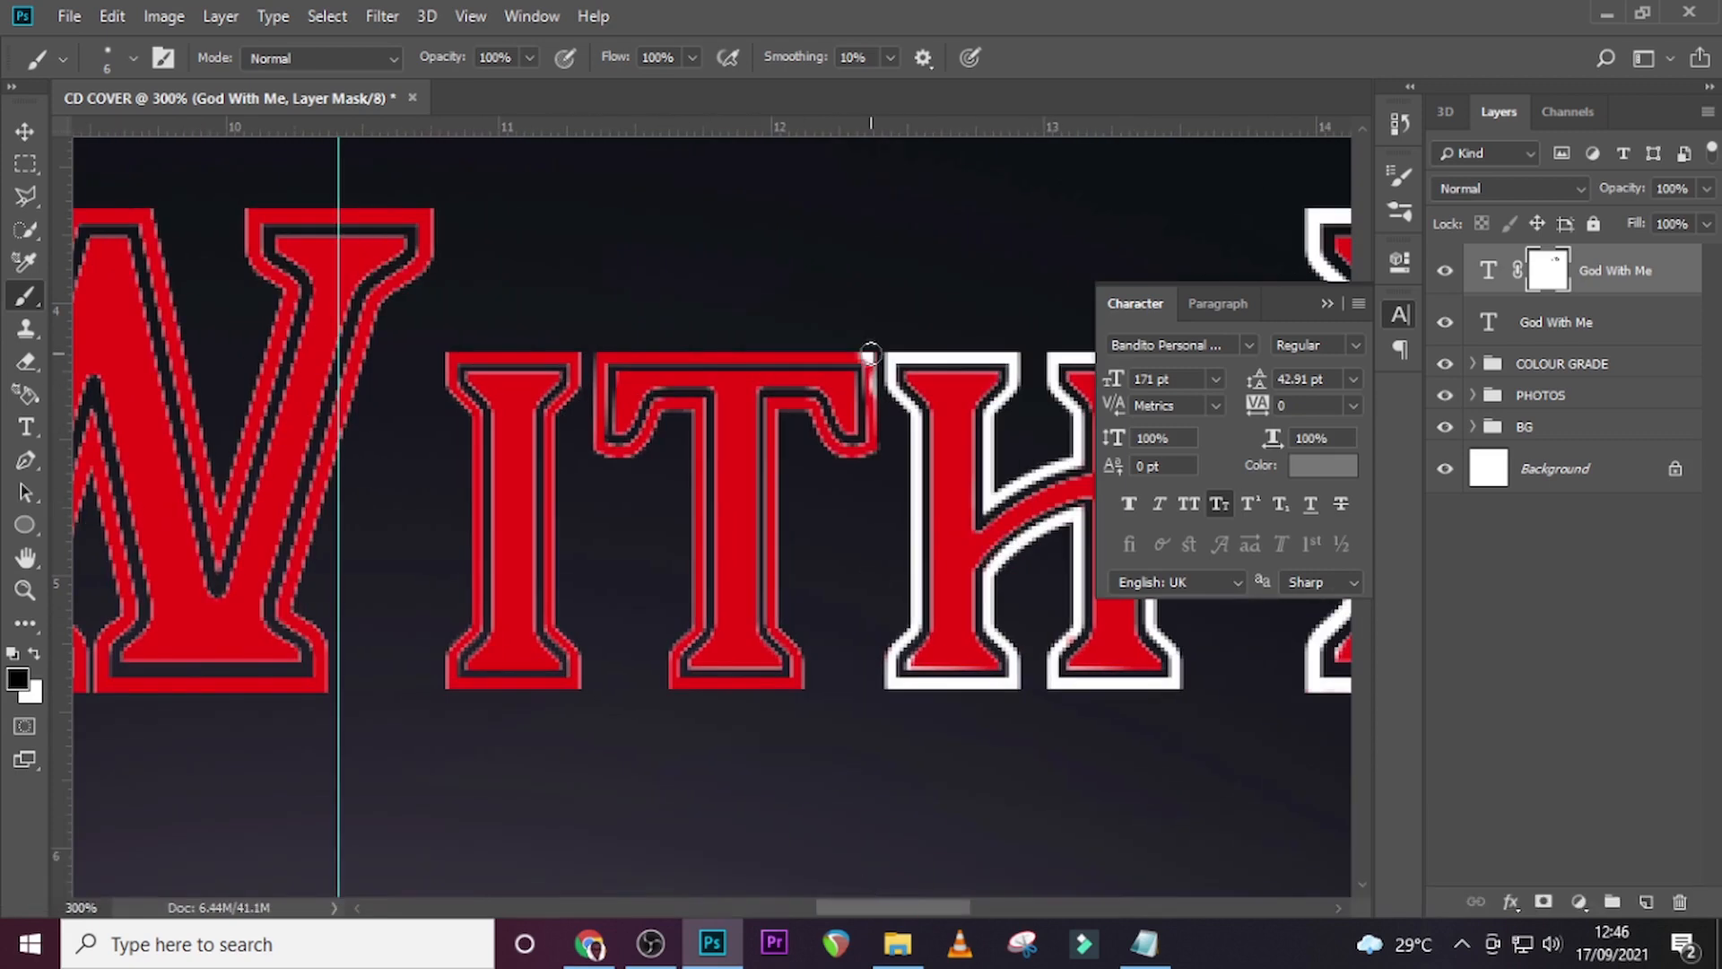
left_click(868, 357)
left_click(868, 446, "shift")
left_click(773, 403, "shift")
left_click(794, 681, "shift")
left_click(677, 682, "shift")
left_click(601, 357, "shift")
left_click(860, 357, "shift")
Mask out the red outer outline of the I in With.
left_click(570, 357)
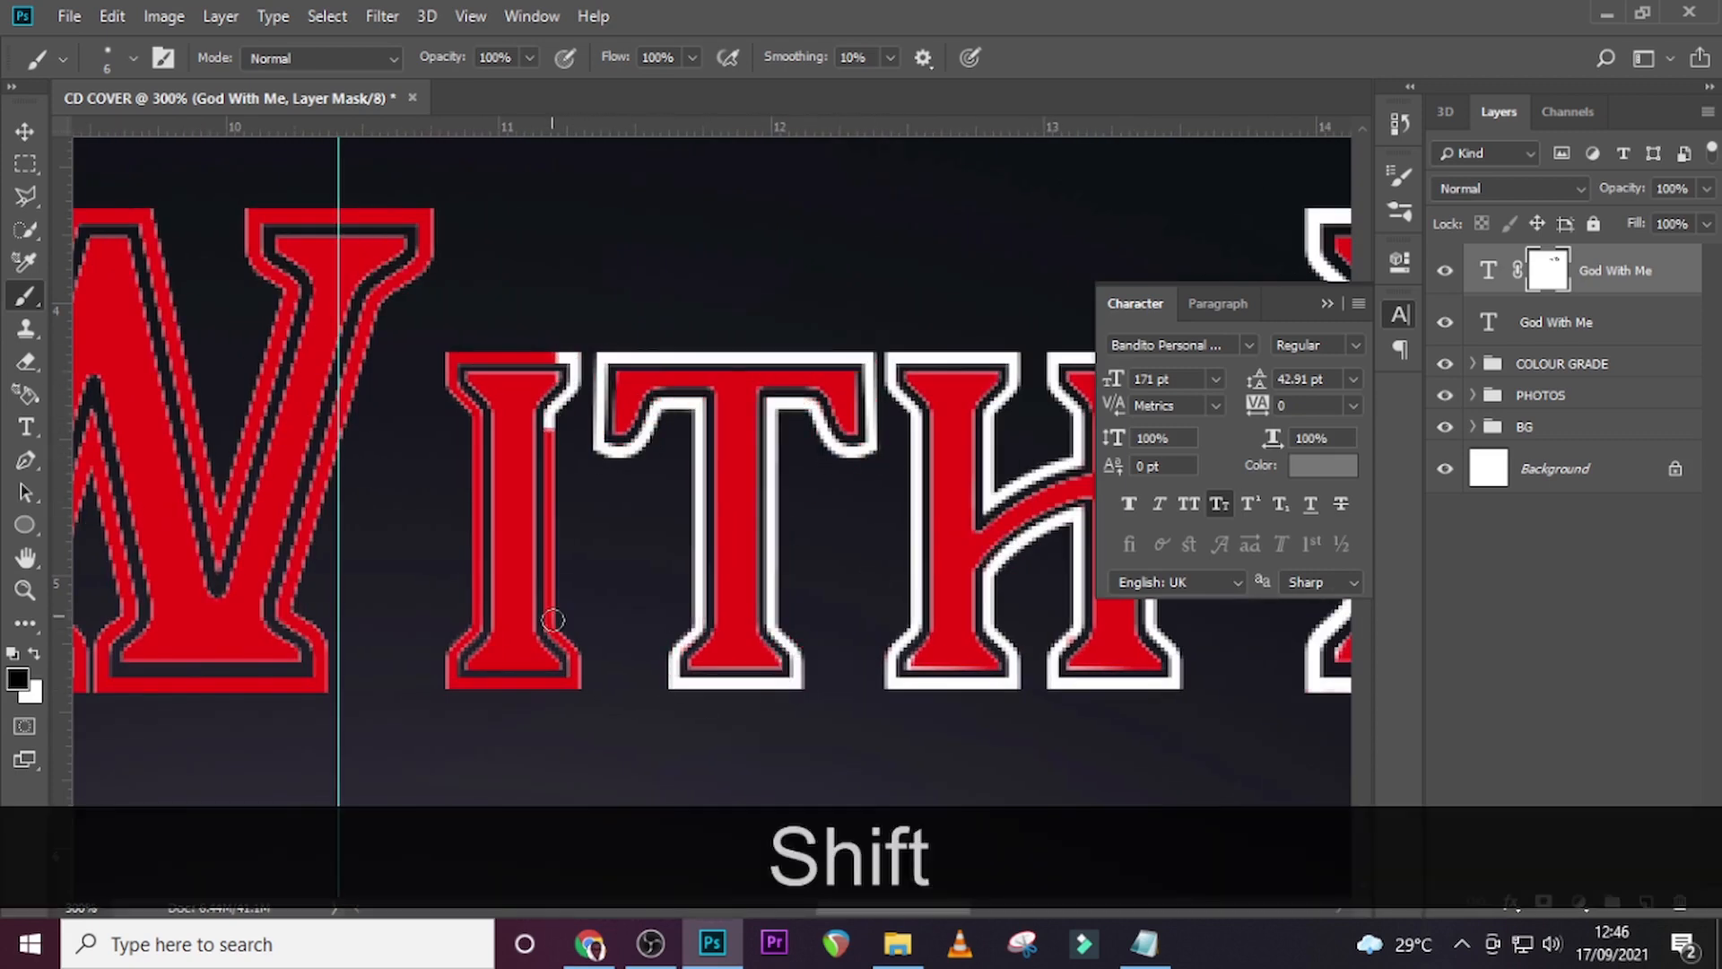
left_click(453, 682, "shift")
left_click(565, 357, "shift")
Mask out the red outer outline of the W in With, following its diagonals and serifs with straight strokes.
left_click_drag(898, 908, 852, 909)
left_click(797, 216)
left_click(751, 298, "shift")
left_click(659, 612, "shift")
left_click(694, 648, "shift")
left_click(695, 687, "shift")
left_click(476, 685, "shift")
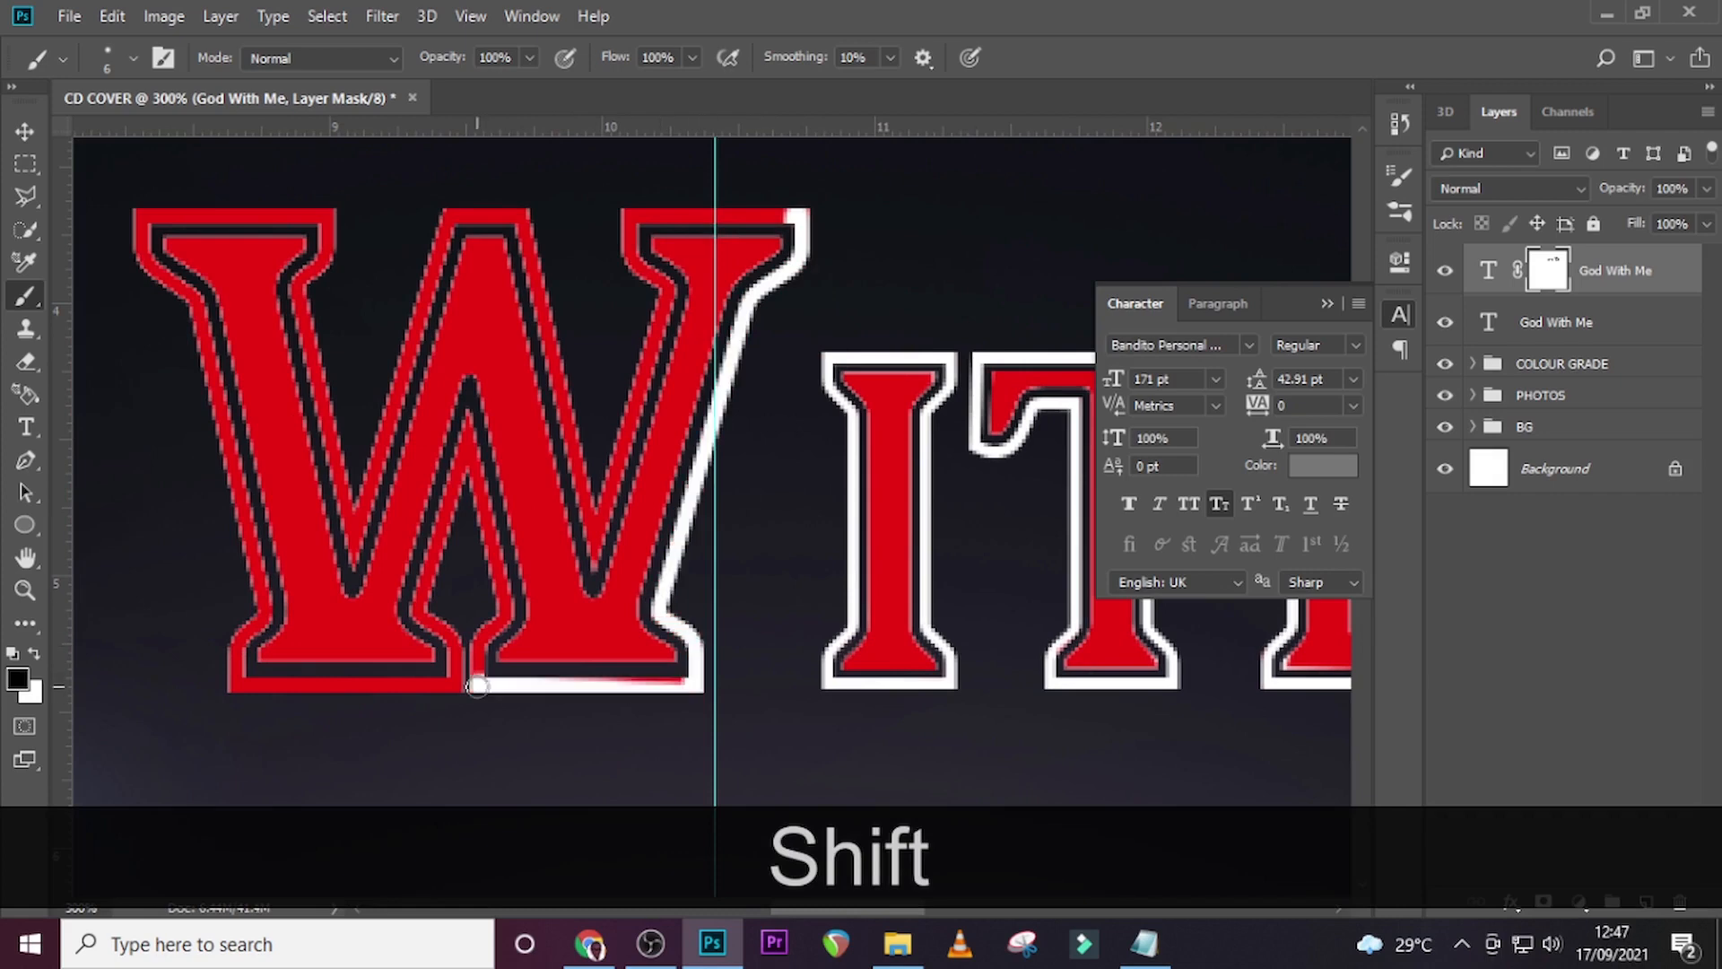
left_click(477, 644, "shift")
left_click(508, 613, "shift")
left_click(467, 421, "shift")
left_click(419, 613, "shift")
left_click(446, 217, "shift")
left_click(524, 217, "shift")
left_click(594, 546, "shift")
left_click(666, 291, "shift")
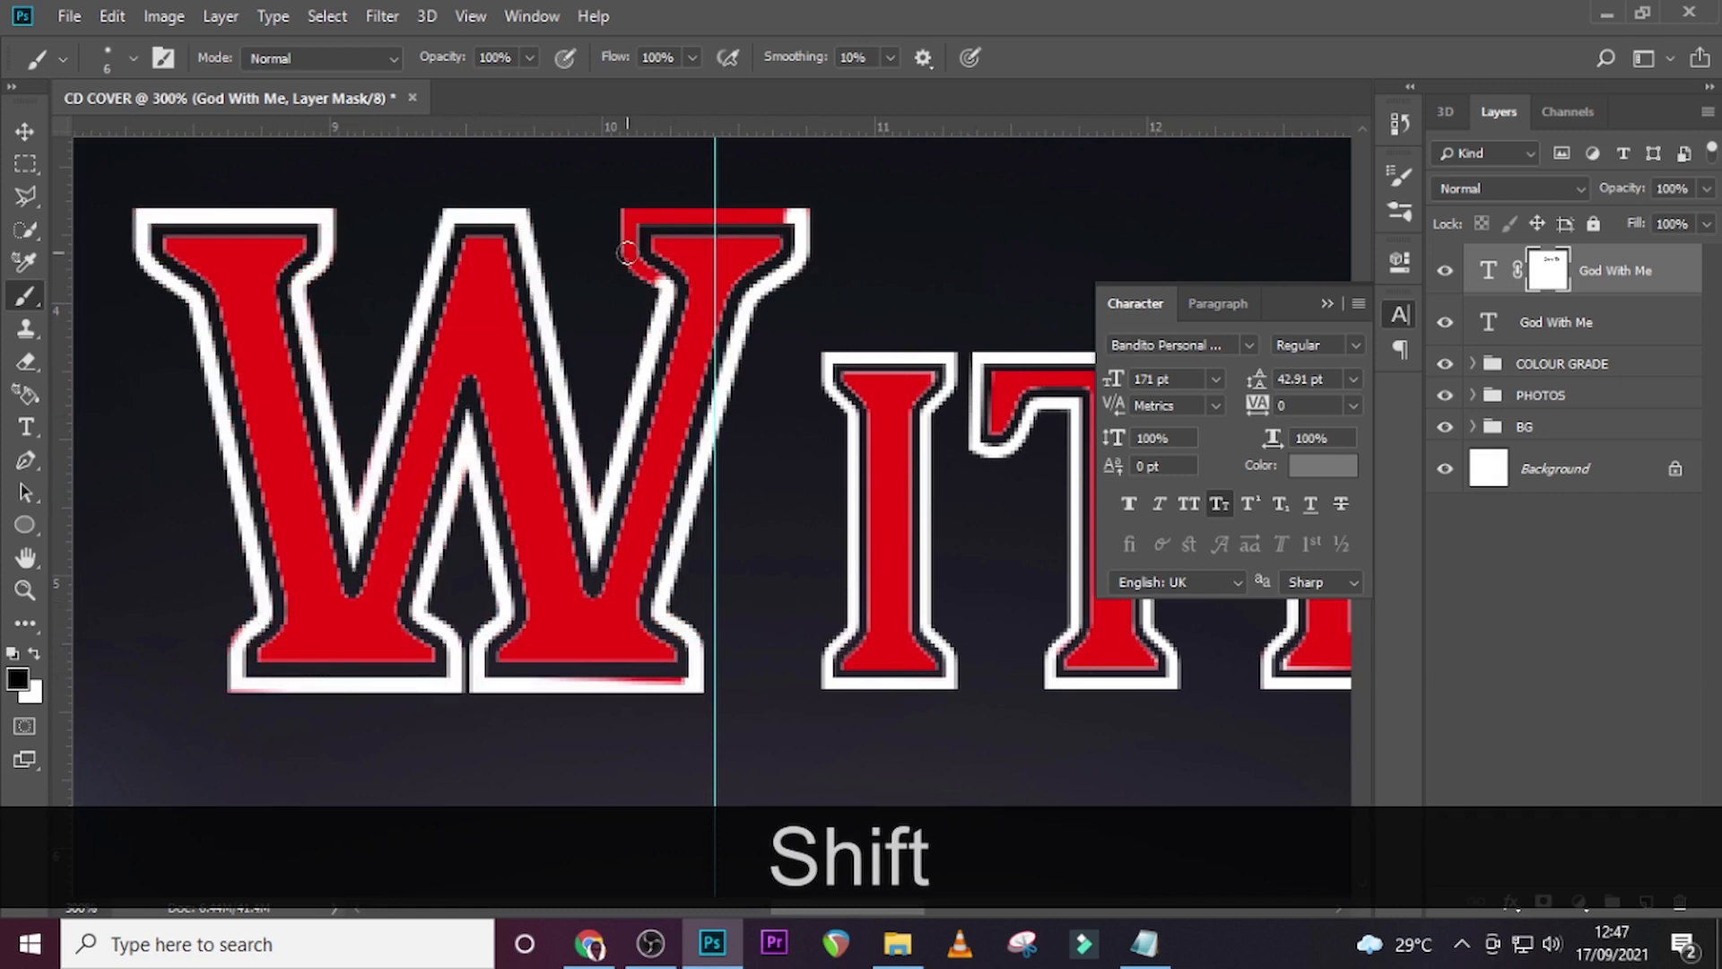
left_click(630, 257, "shift")
left_click(630, 217, "shift")
left_click(798, 215, "shift")
Mask out the red outer and inner outlines of the D in God.
left_click_drag(888, 909, 792, 908)
left_click(726, 420, "shift")
left_click(799, 402)
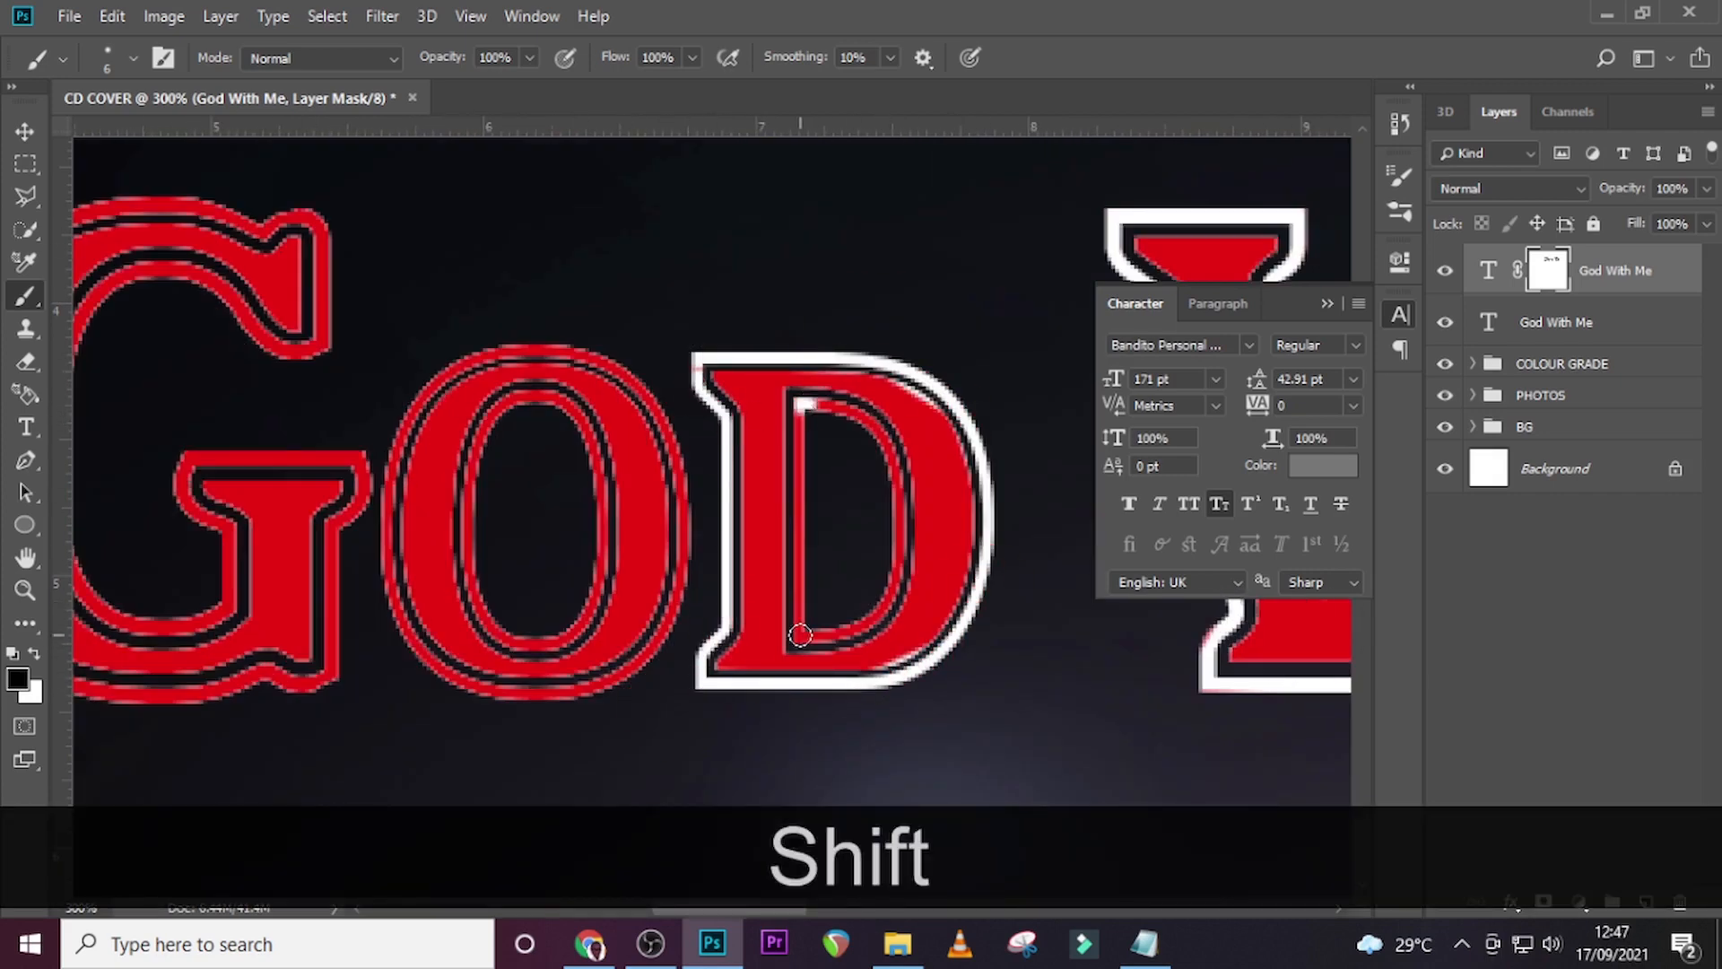
left_click(799, 635, "shift")
left_click(899, 554, "shift")
left_click(823, 404, "shift")
Mask out the outer and inner red outlines of the O in God with short strokes of a 5 px brush.
left_click(654, 644)
left_click(684, 520, "shift")
key("x")
key("x")
key("[")
left_click(633, 384, "shift")
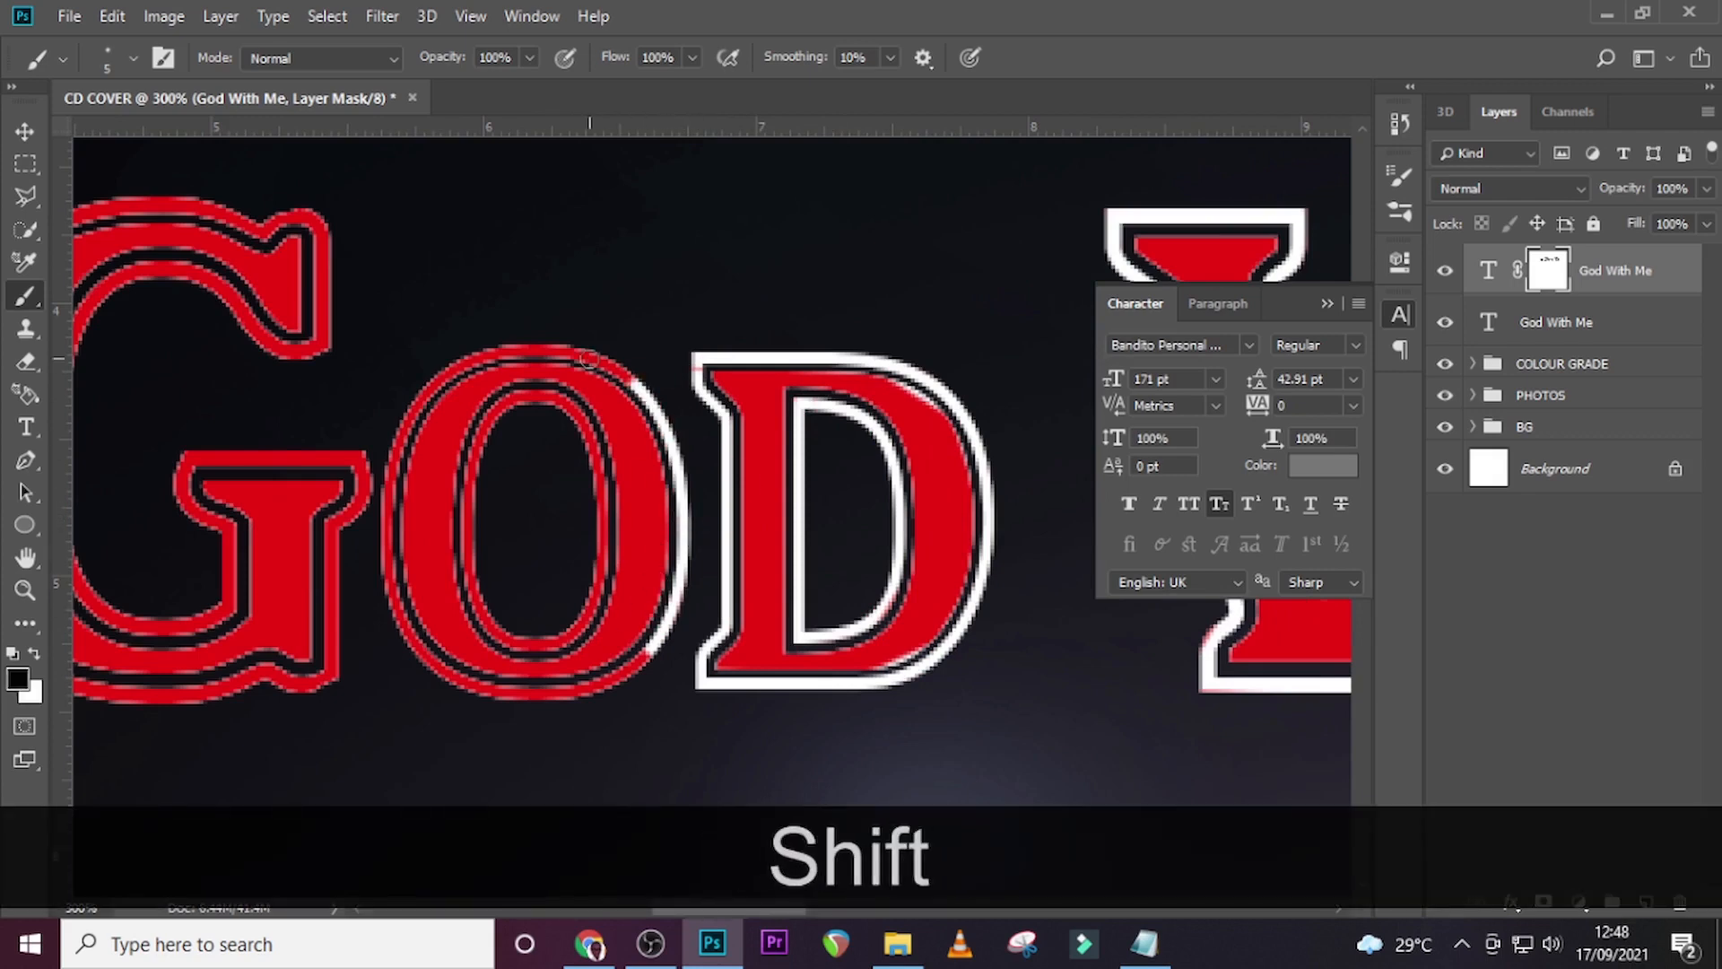
left_click(529, 350, "shift")
left_click(418, 413, "shift")
left_click(390, 539, "shift")
left_click(453, 672, "shift")
left_click(610, 682, "shift")
left_click(532, 392, "shift")
left_click(468, 475, "shift")
left_click(516, 640, "shift")
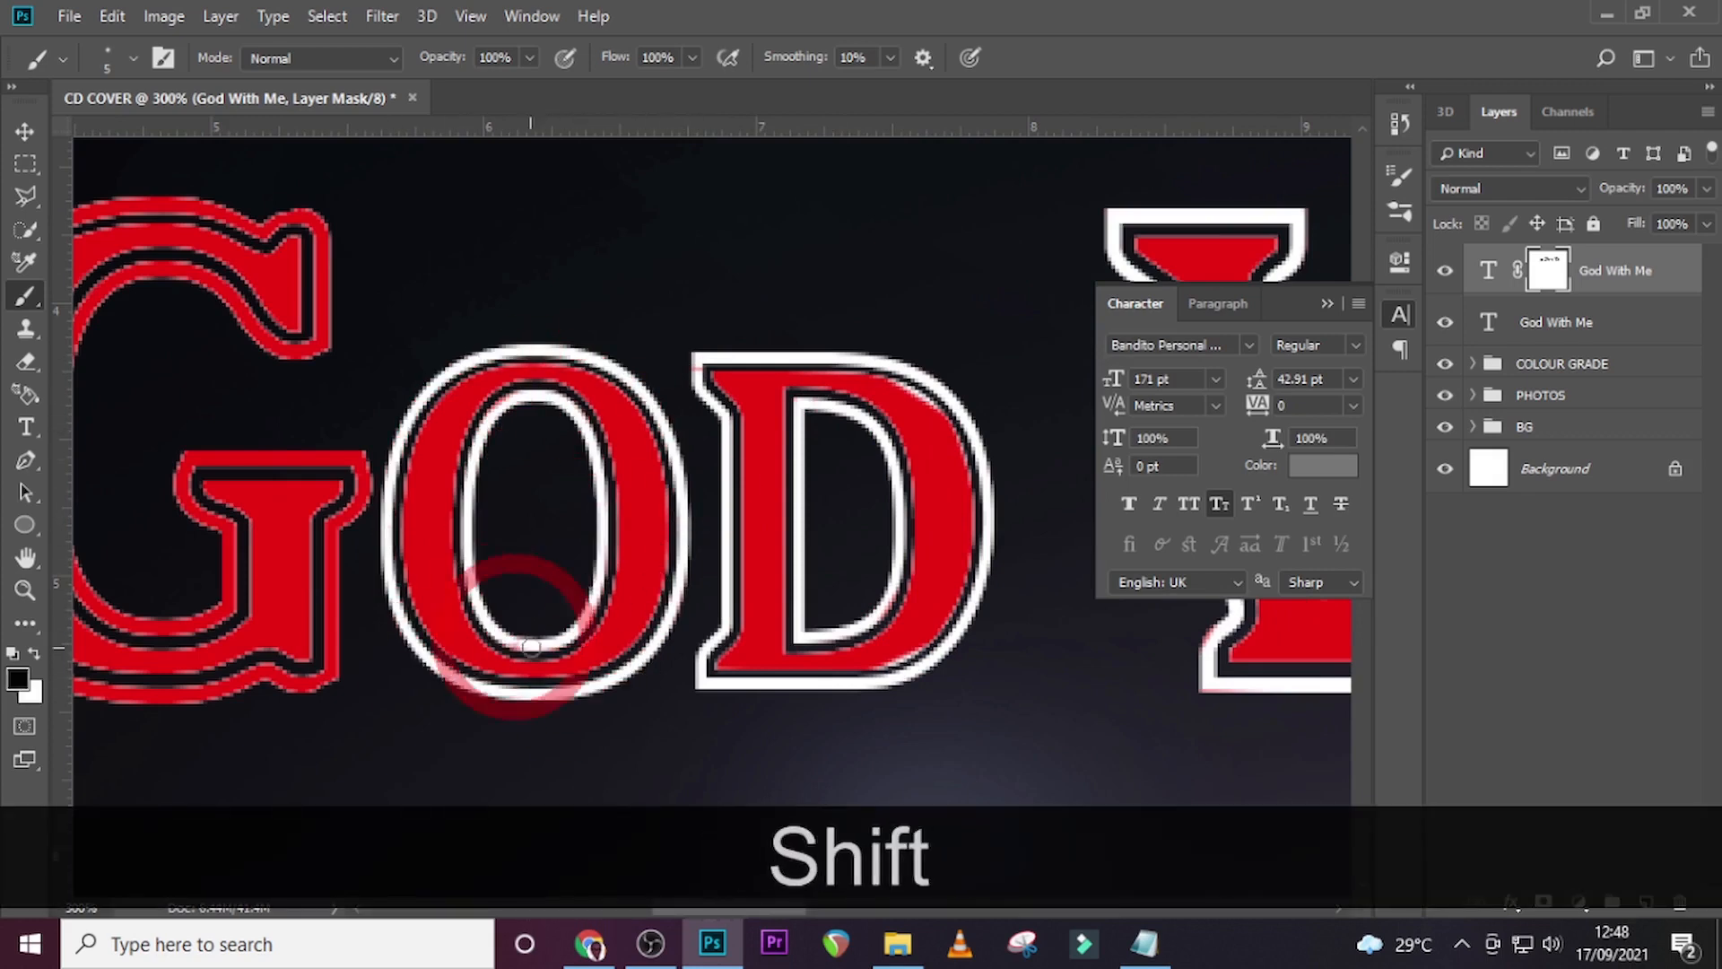
Mask out the red outer outline of the G in God, enlarging the brush to 6 px partway around.
left_click(357, 461)
left_click(335, 676, "shift")
scroll(456, 751, "left", 3)
left_click(462, 688, "shift")
left_click(318, 536, "shift")
left_click(307, 449, "shift")
key("]")
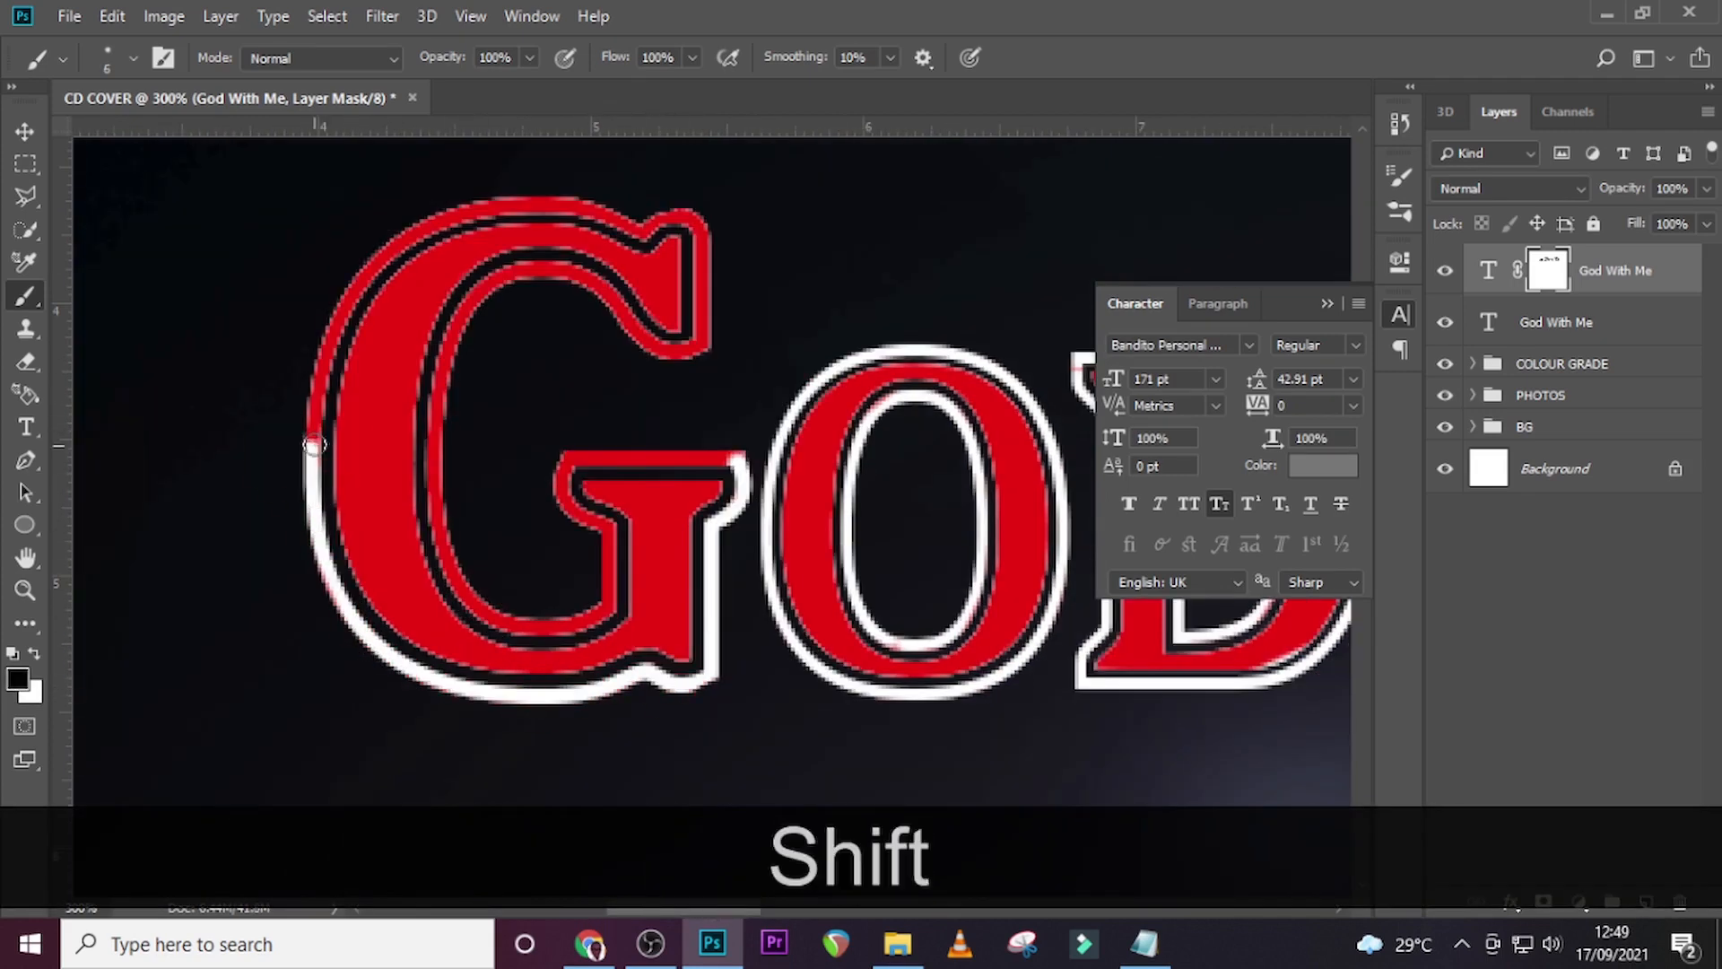
left_click(358, 283, "shift")
left_click(592, 208, "shift")
left_click(695, 349, "shift")
left_click(516, 274, "shift")
left_click(435, 502, "shift")
left_click(606, 599, "shift")
left_click(593, 522, "shift")
left_click(563, 465, "shift")
left_click(737, 457, "shift")
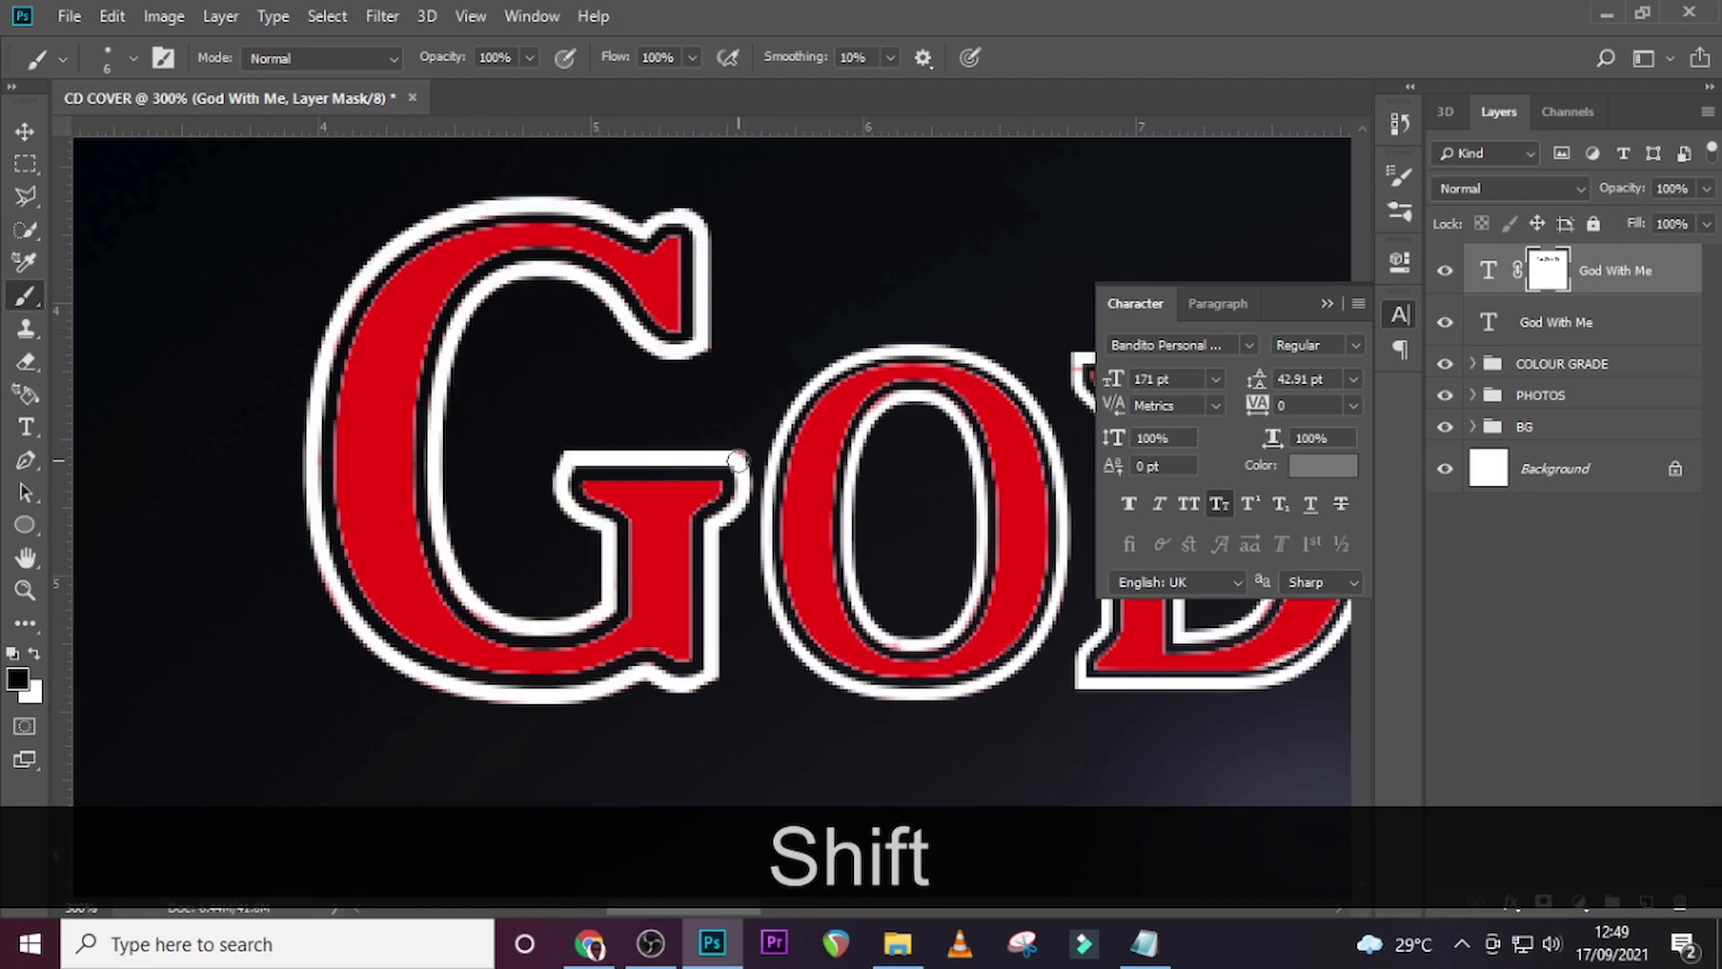
Add a text layer just below the title with the word remix copied from U27.txt in Notepad, and move it to the top of the layer stack.
left_click_drag(720, 906, 1084, 884)
key("ctrl+0")
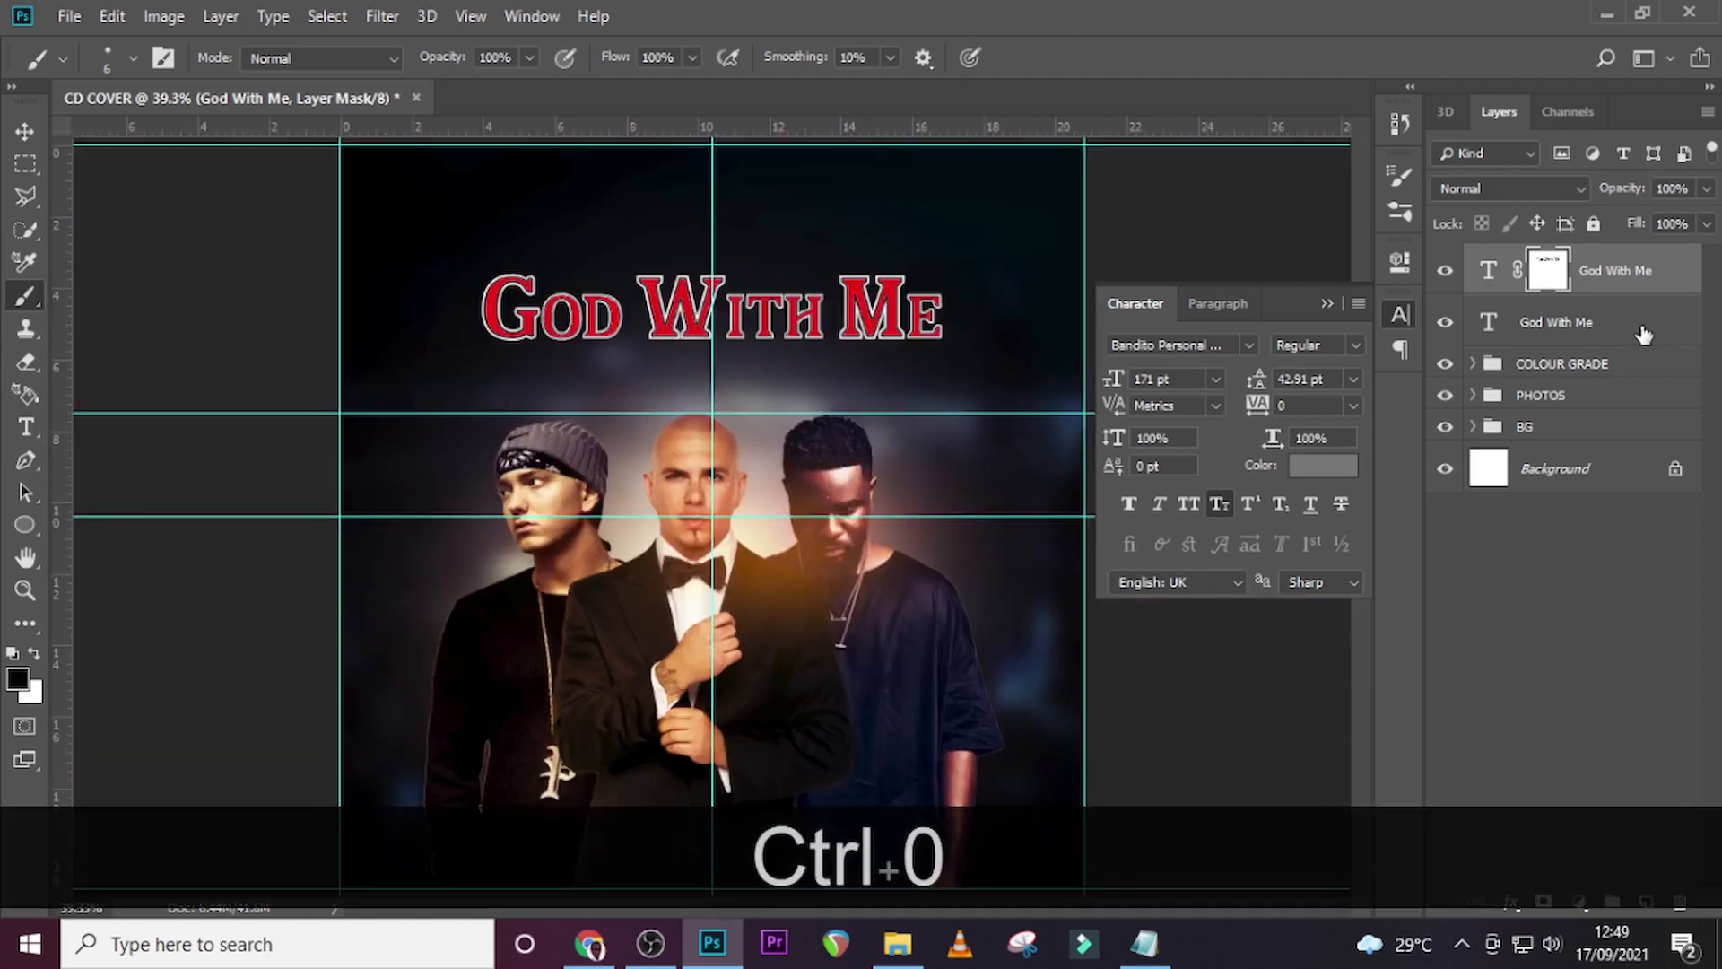
left_click(1589, 321)
key("t")
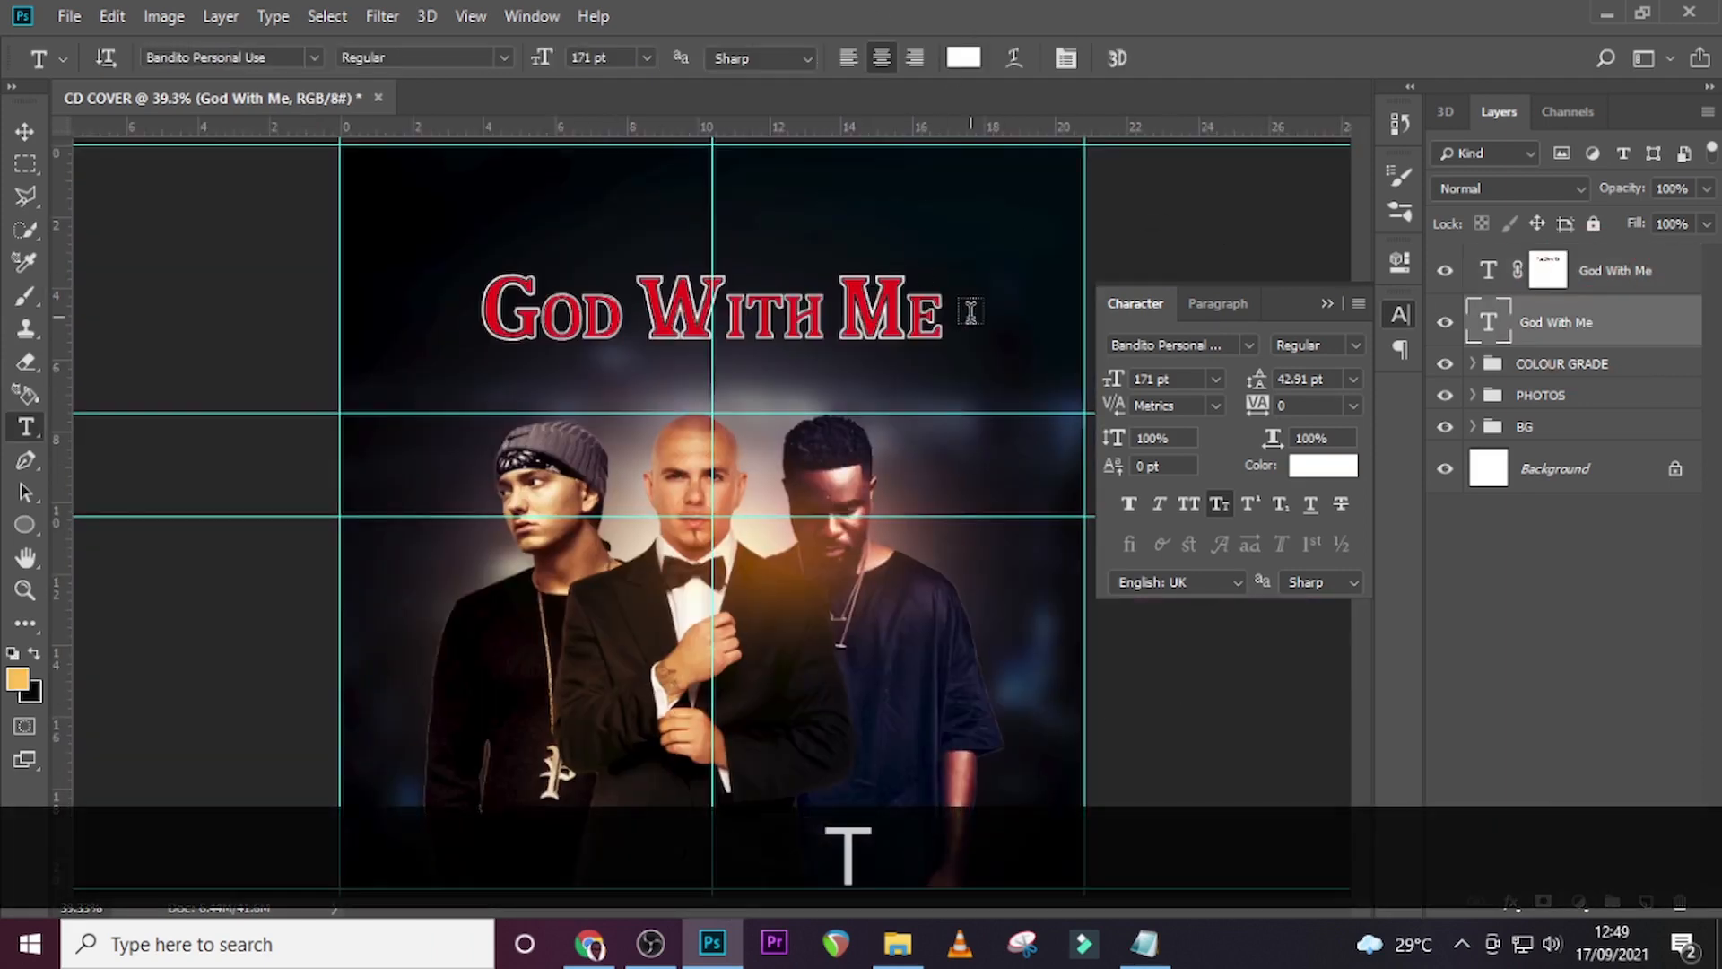
left_click(813, 393)
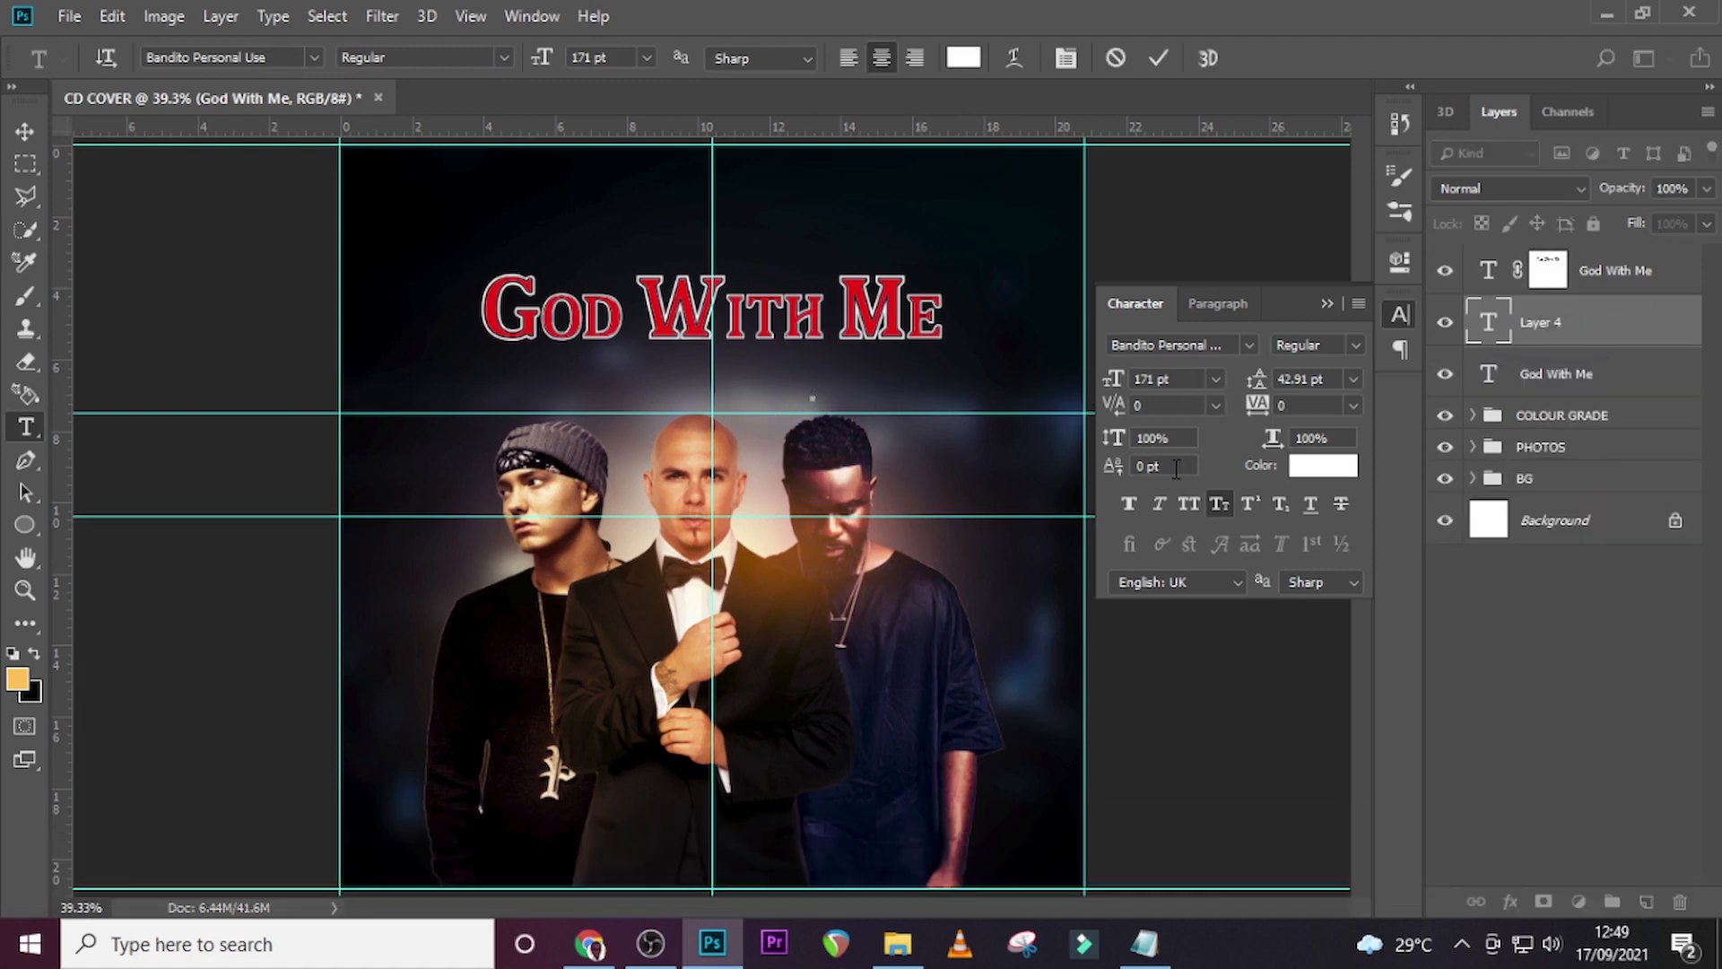
left_click(1144, 933)
left_click_drag(769, 385, 634, 384)
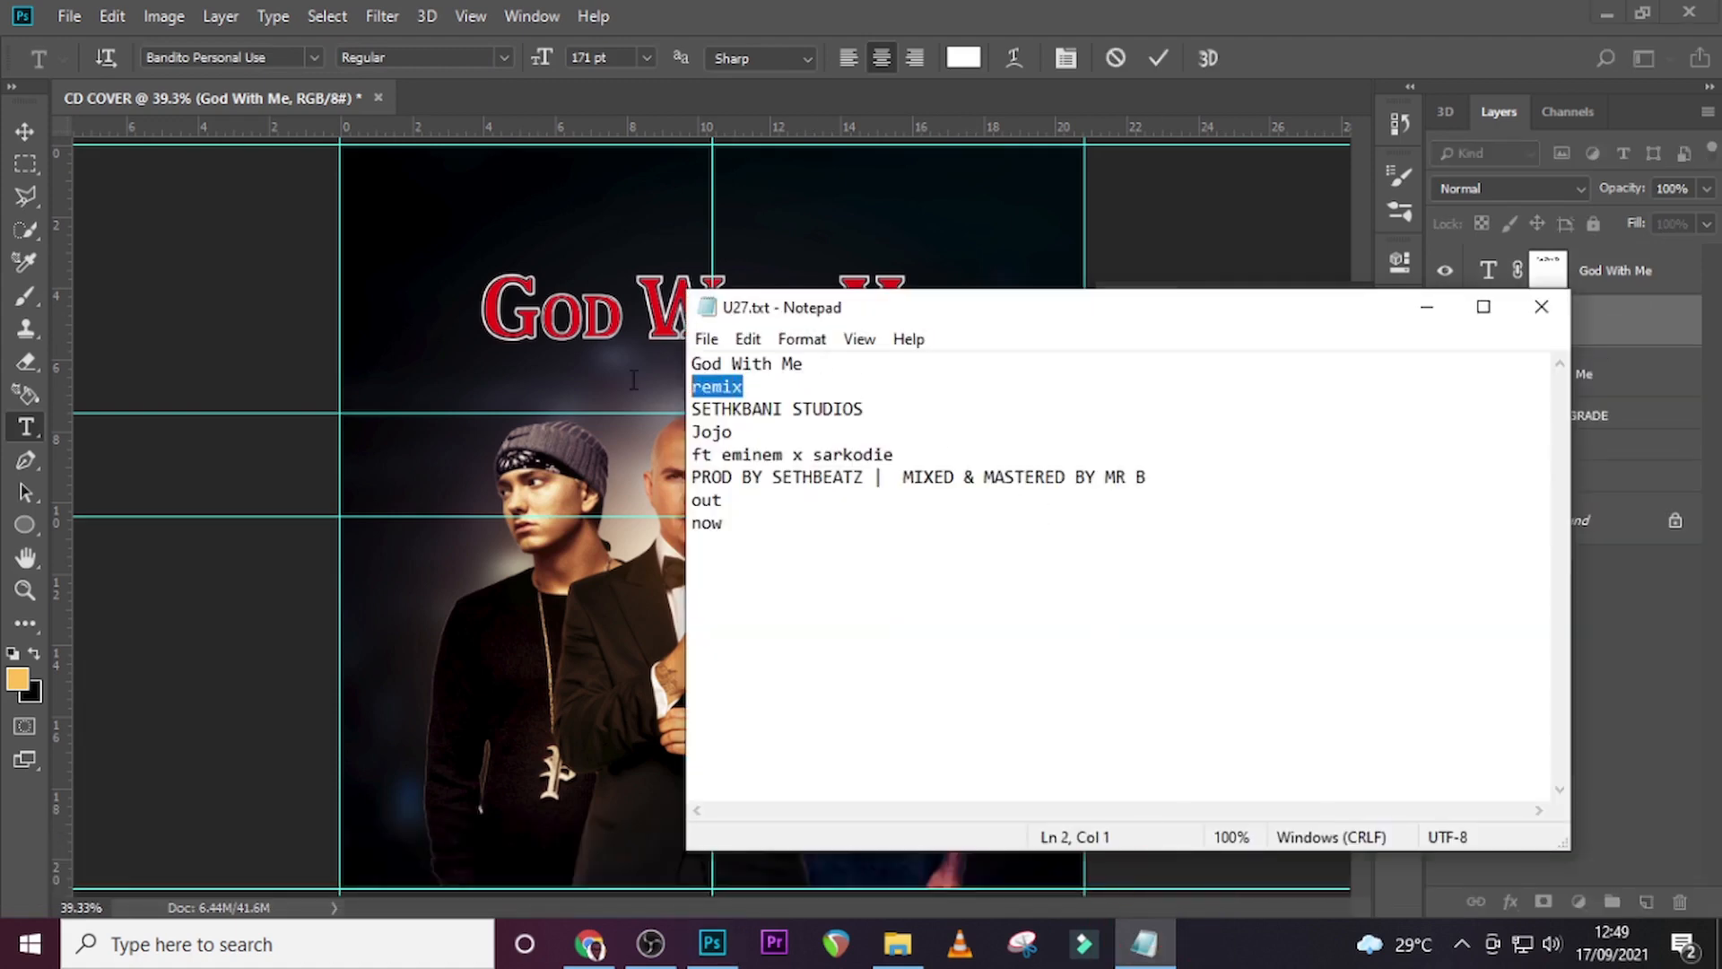
key("ctrl+c")
left_click(1055, 4)
key("ctrl+v")
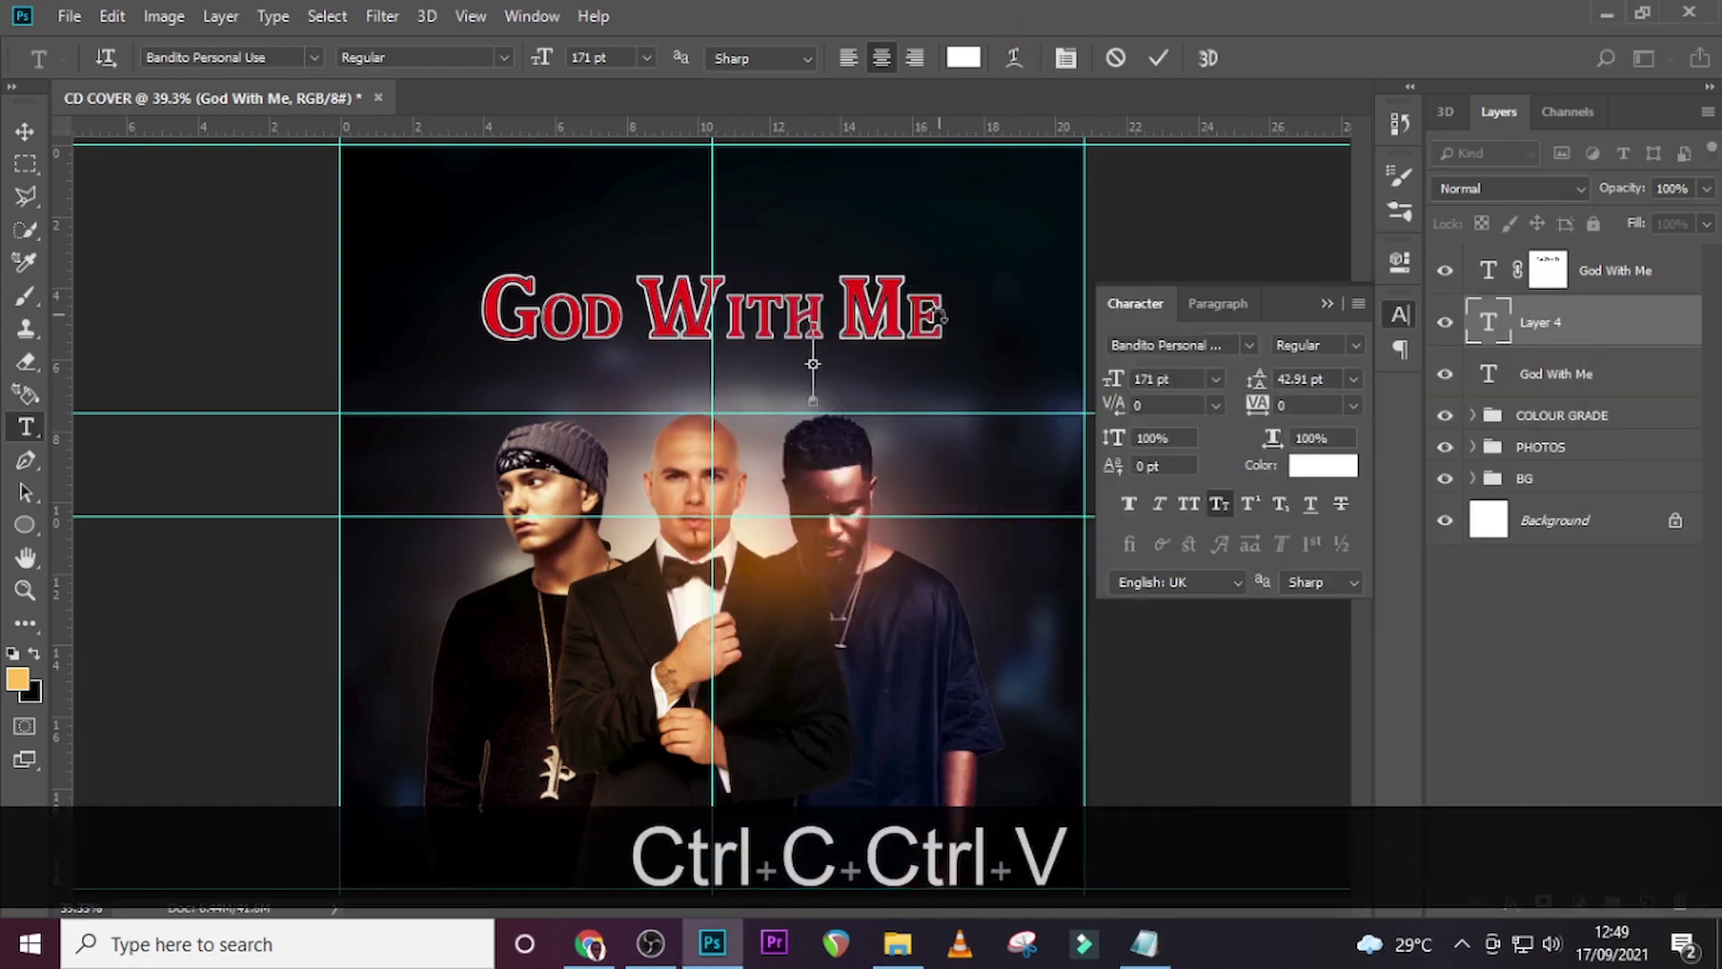
left_click_drag(1549, 324, 1545, 261)
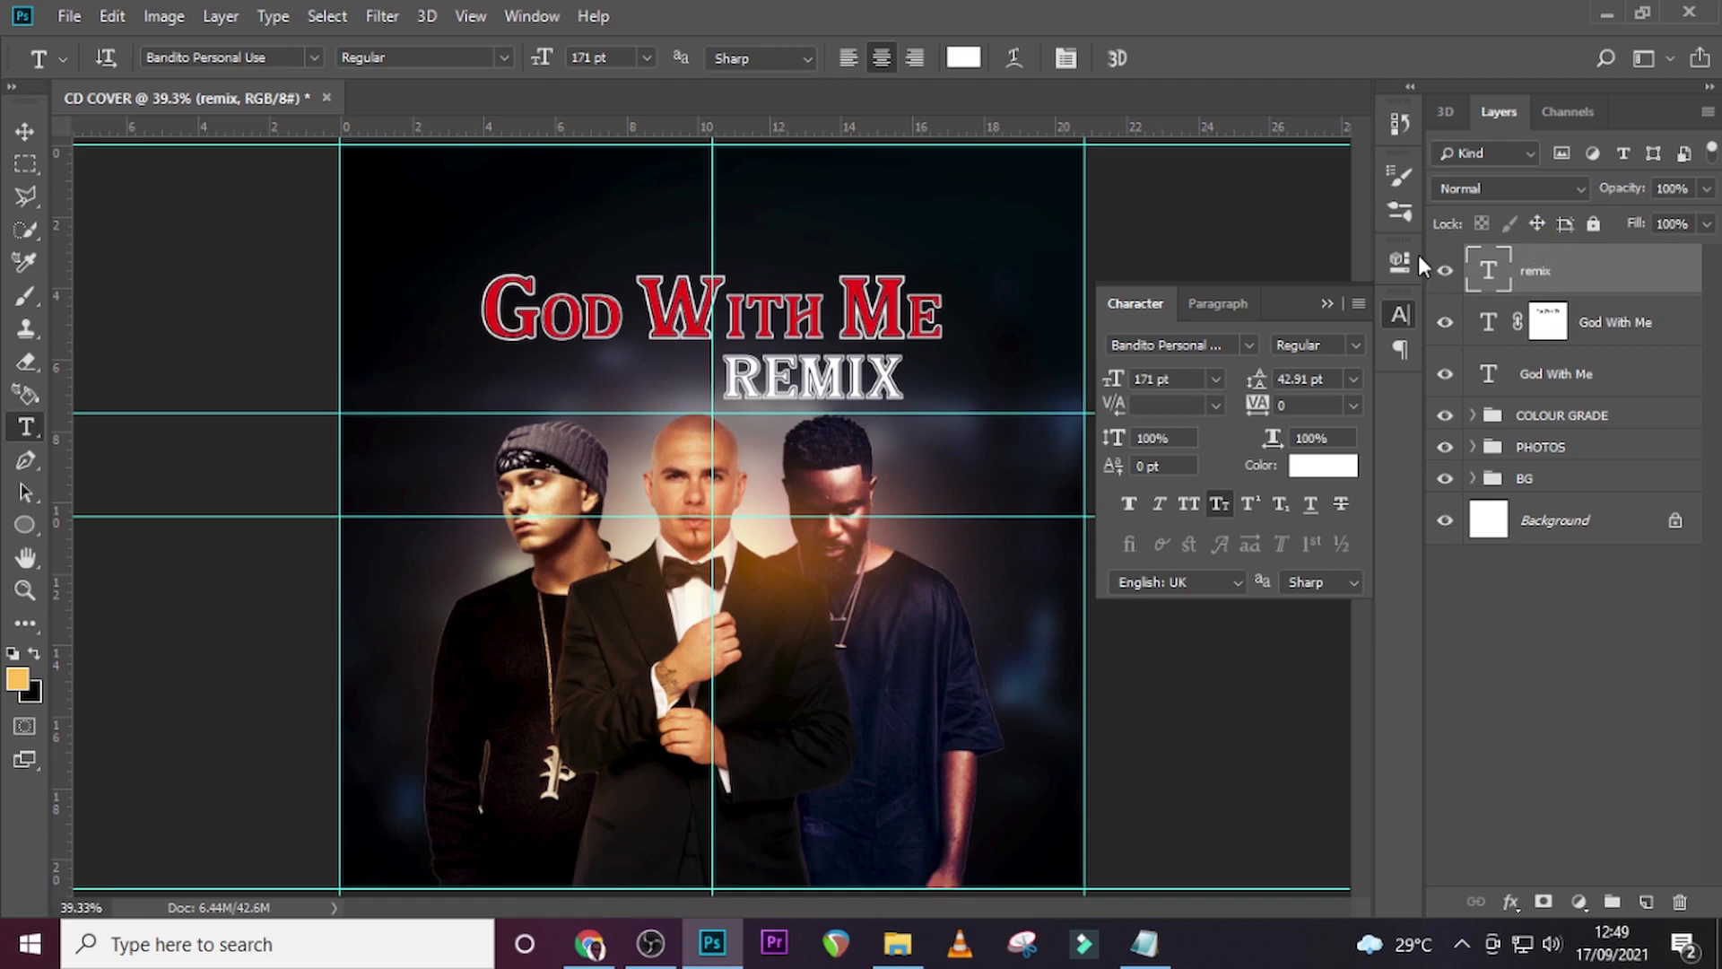
Set the remix text in Raleway at 27 pt.
left_click(1250, 345)
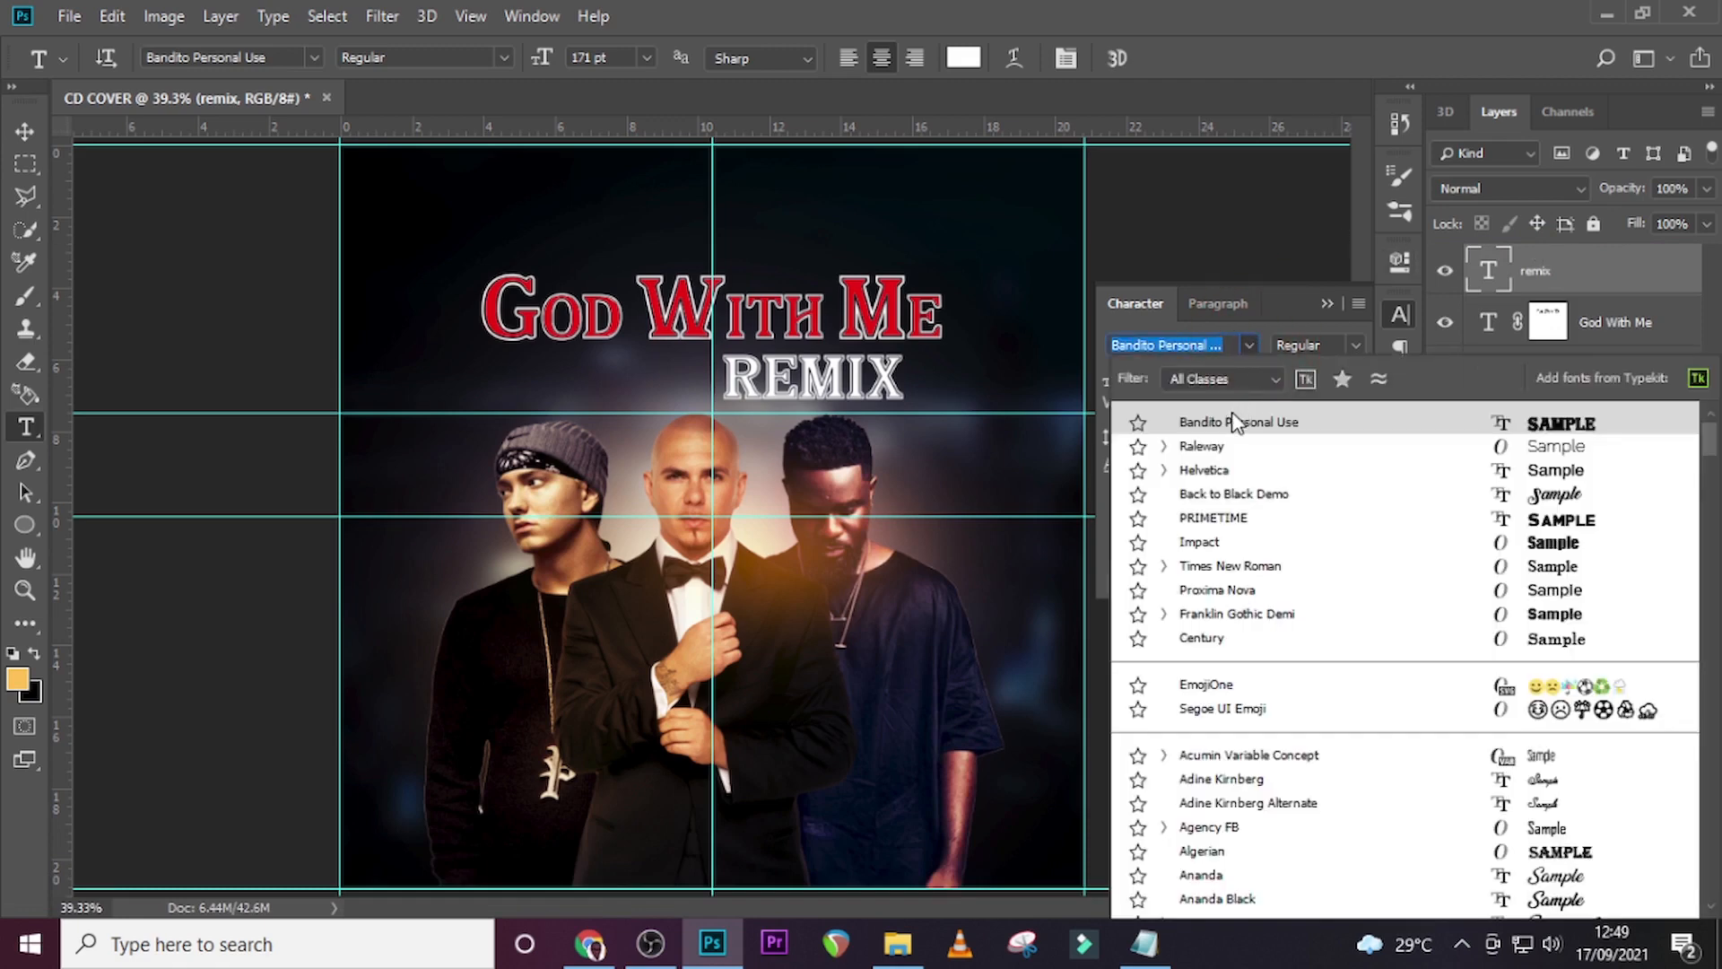
left_click(1220, 444)
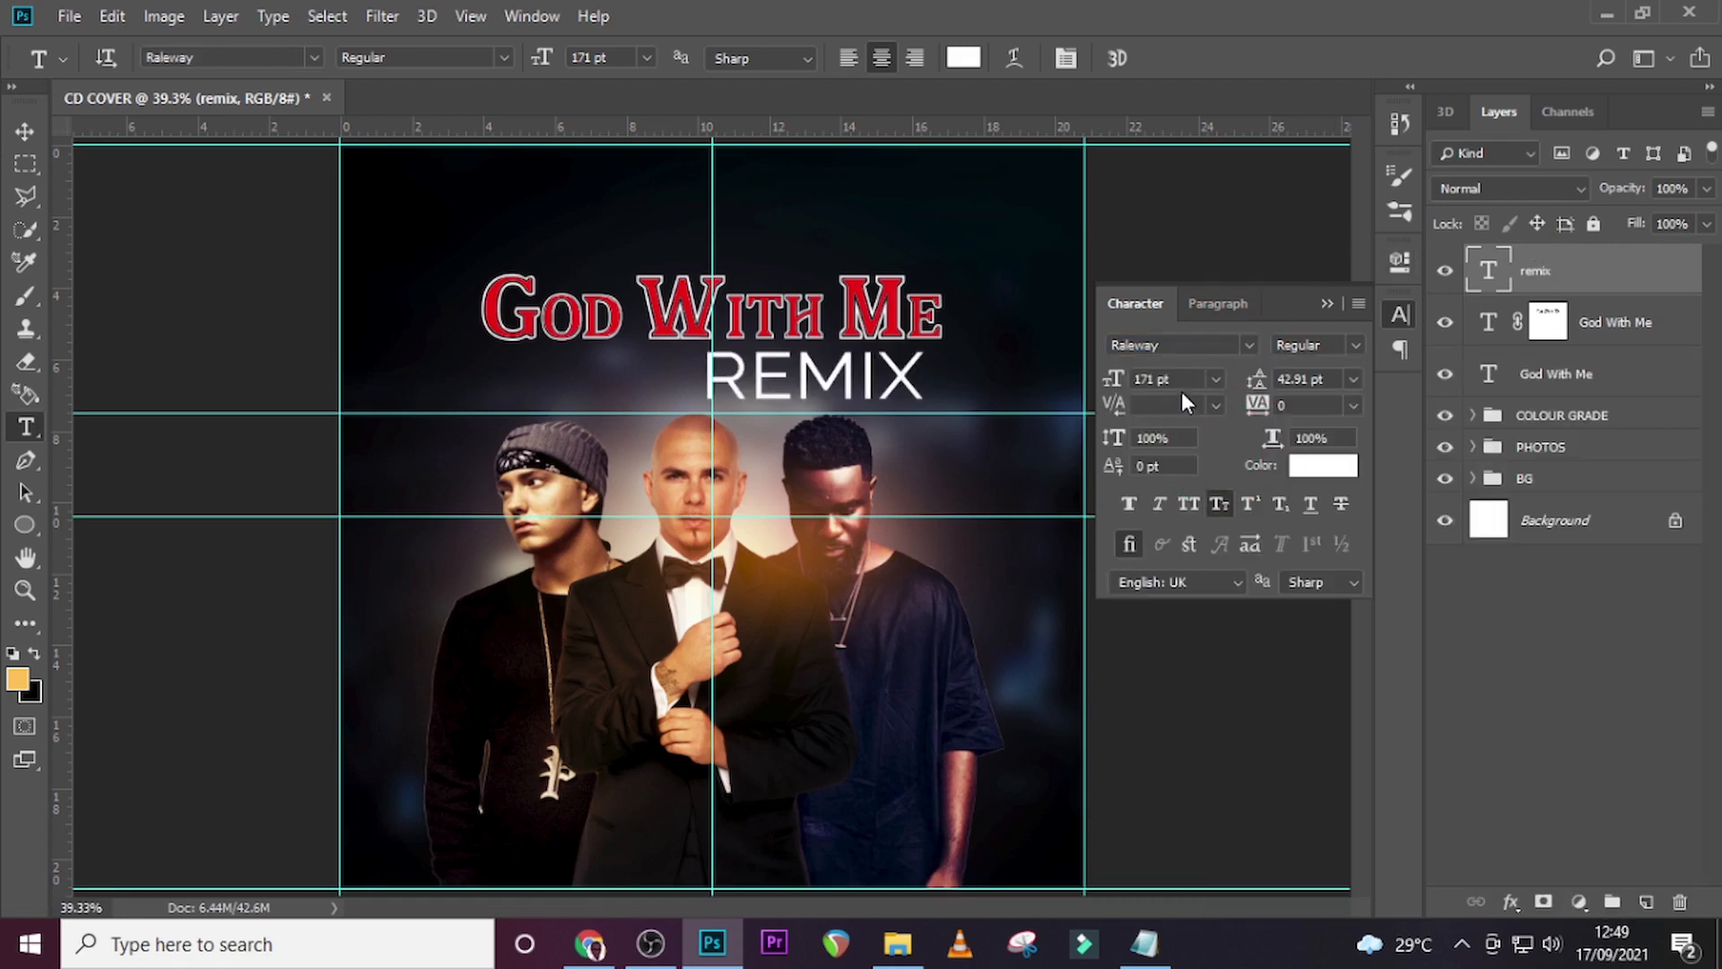
left_click(1180, 386)
left_click(1096, 372)
type("27")
key("Return")
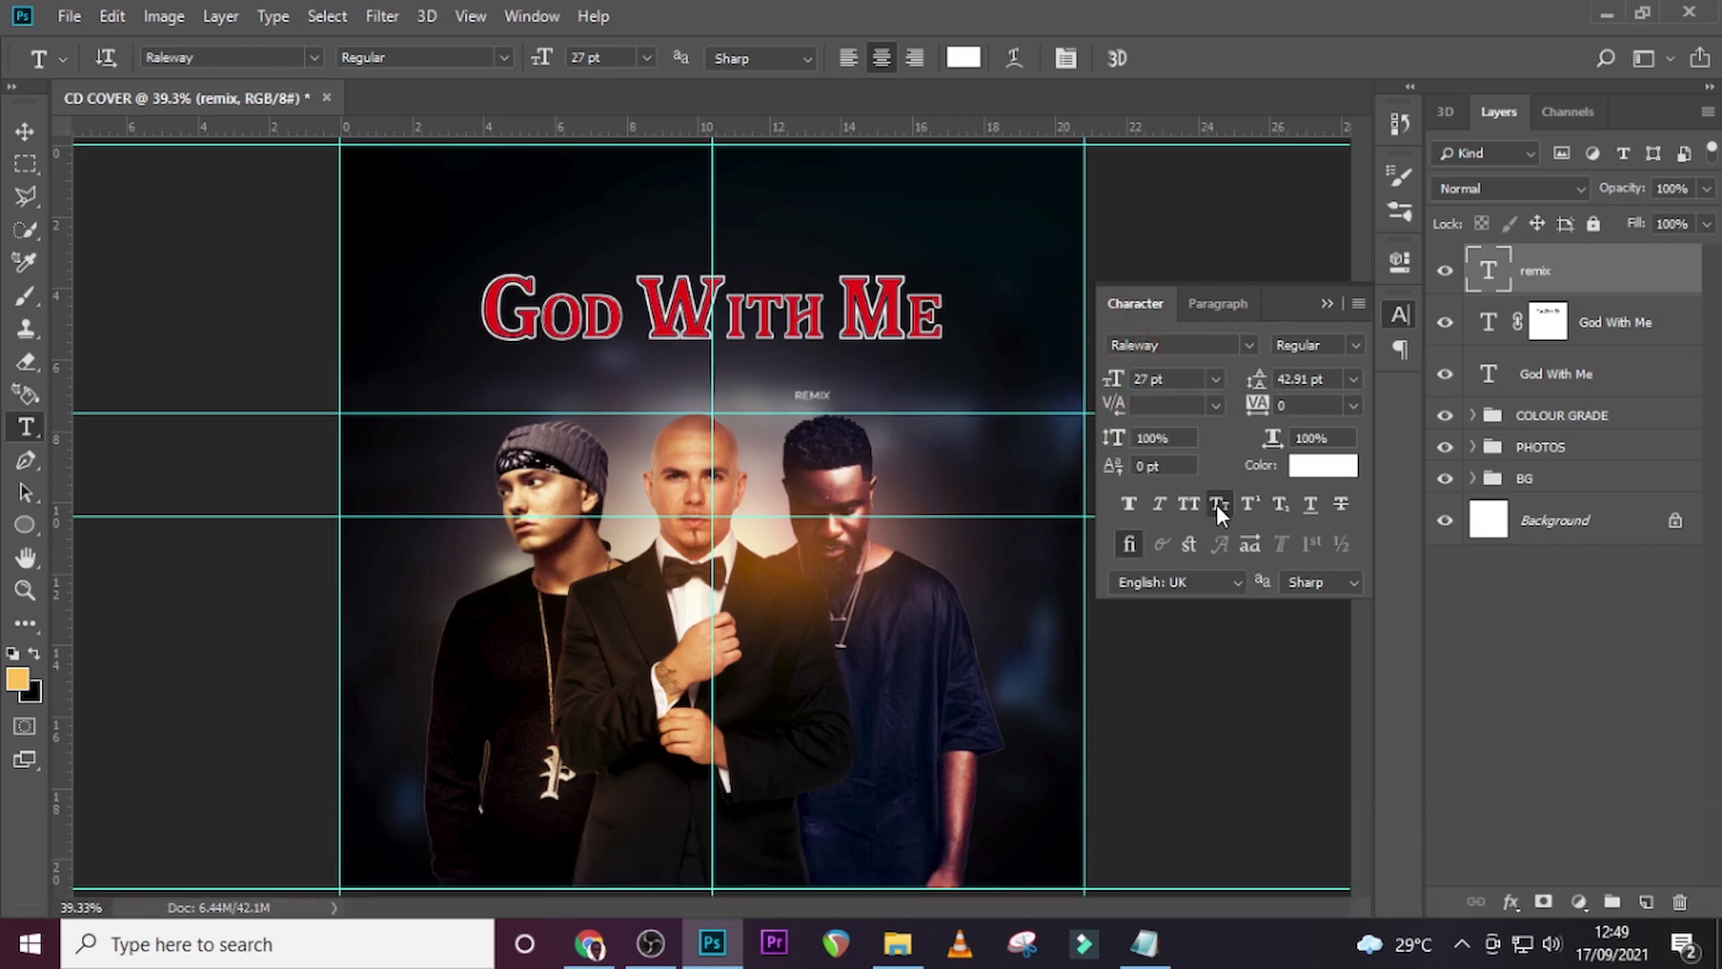
Change the remix text colour to orange, hex ffc154.
left_click(1320, 468)
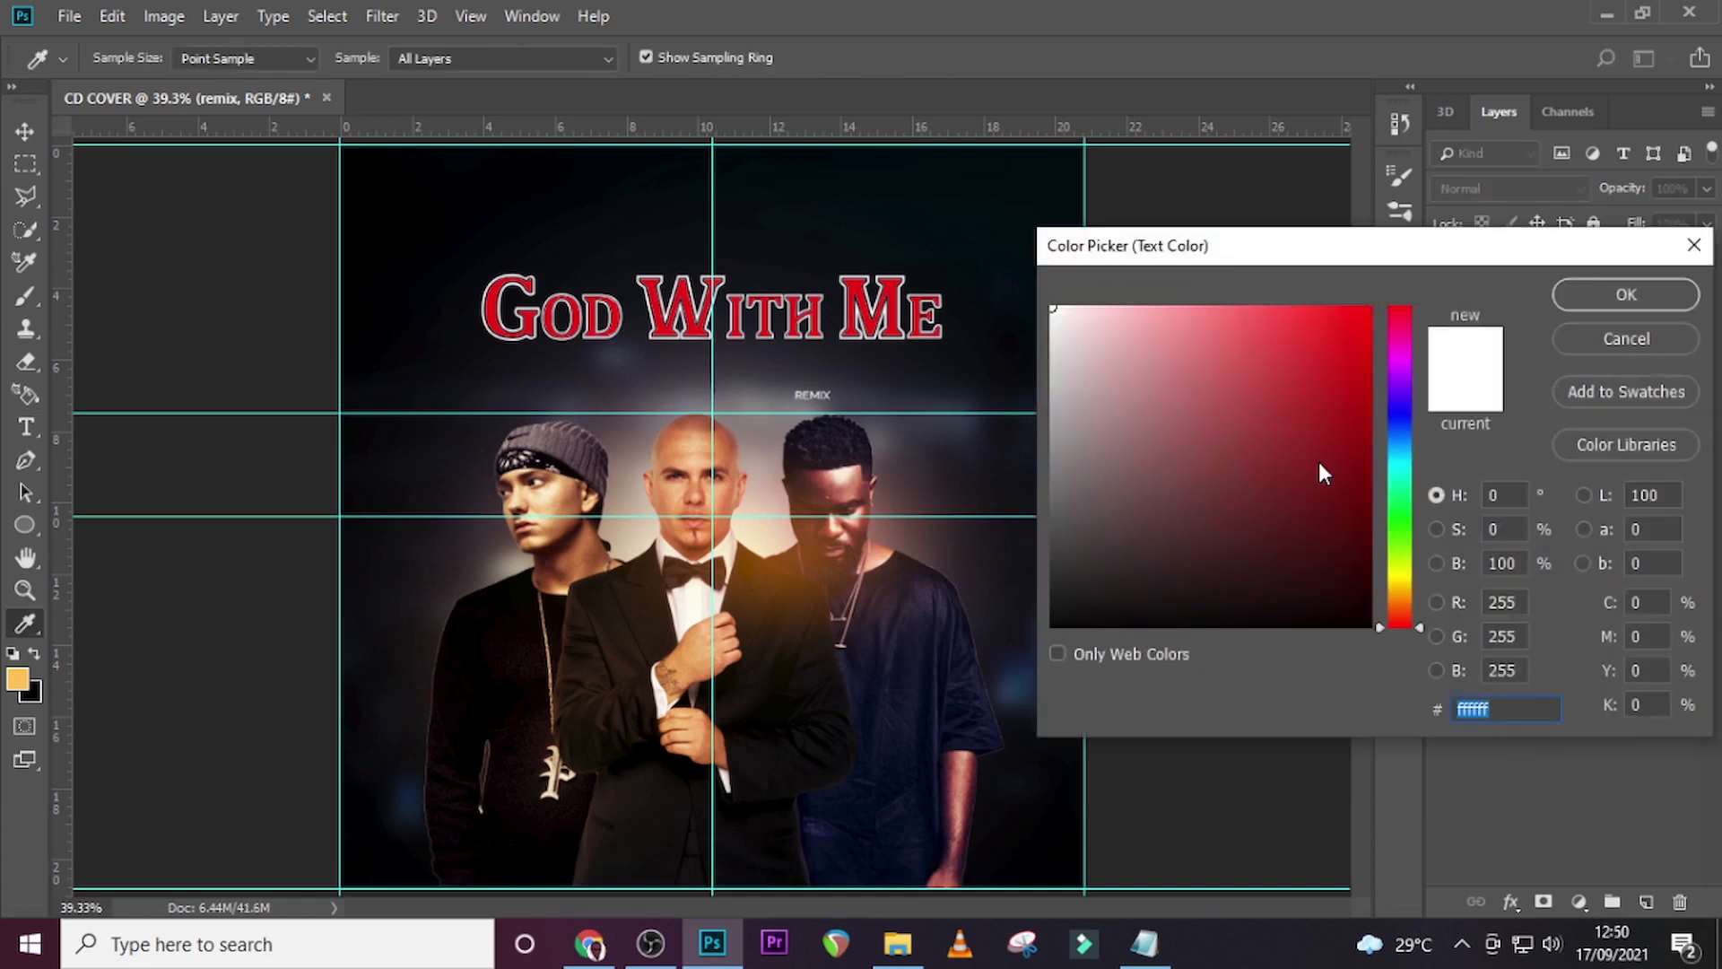
type("ffc")
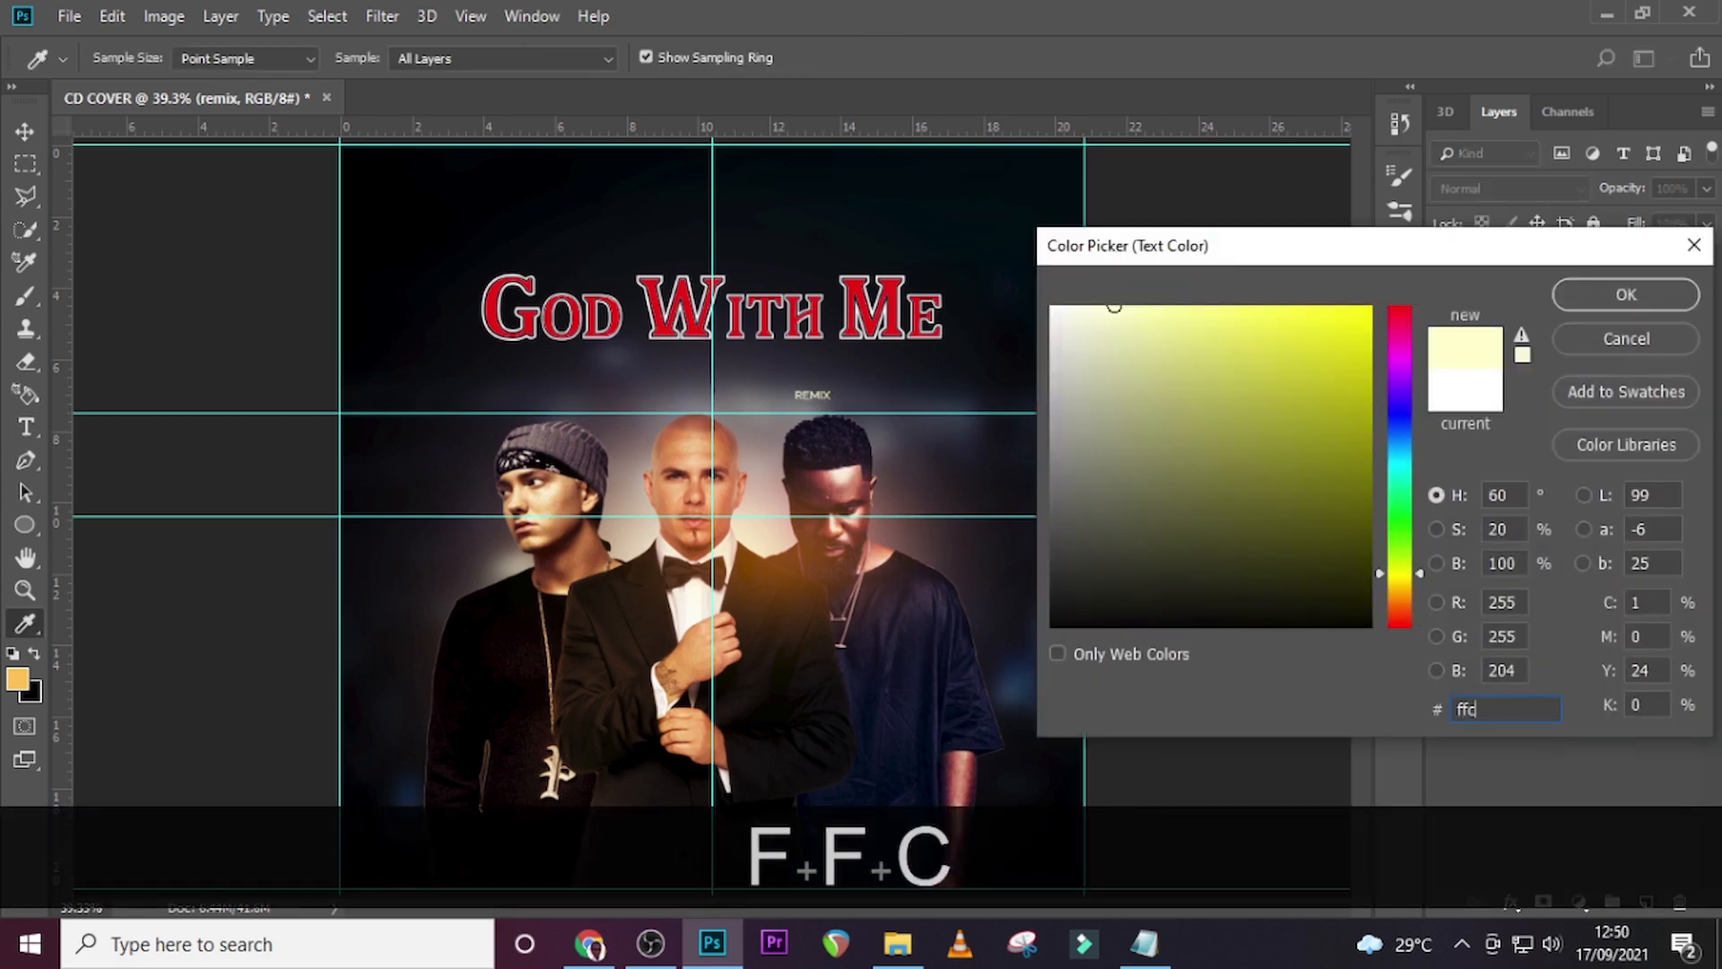
type("154")
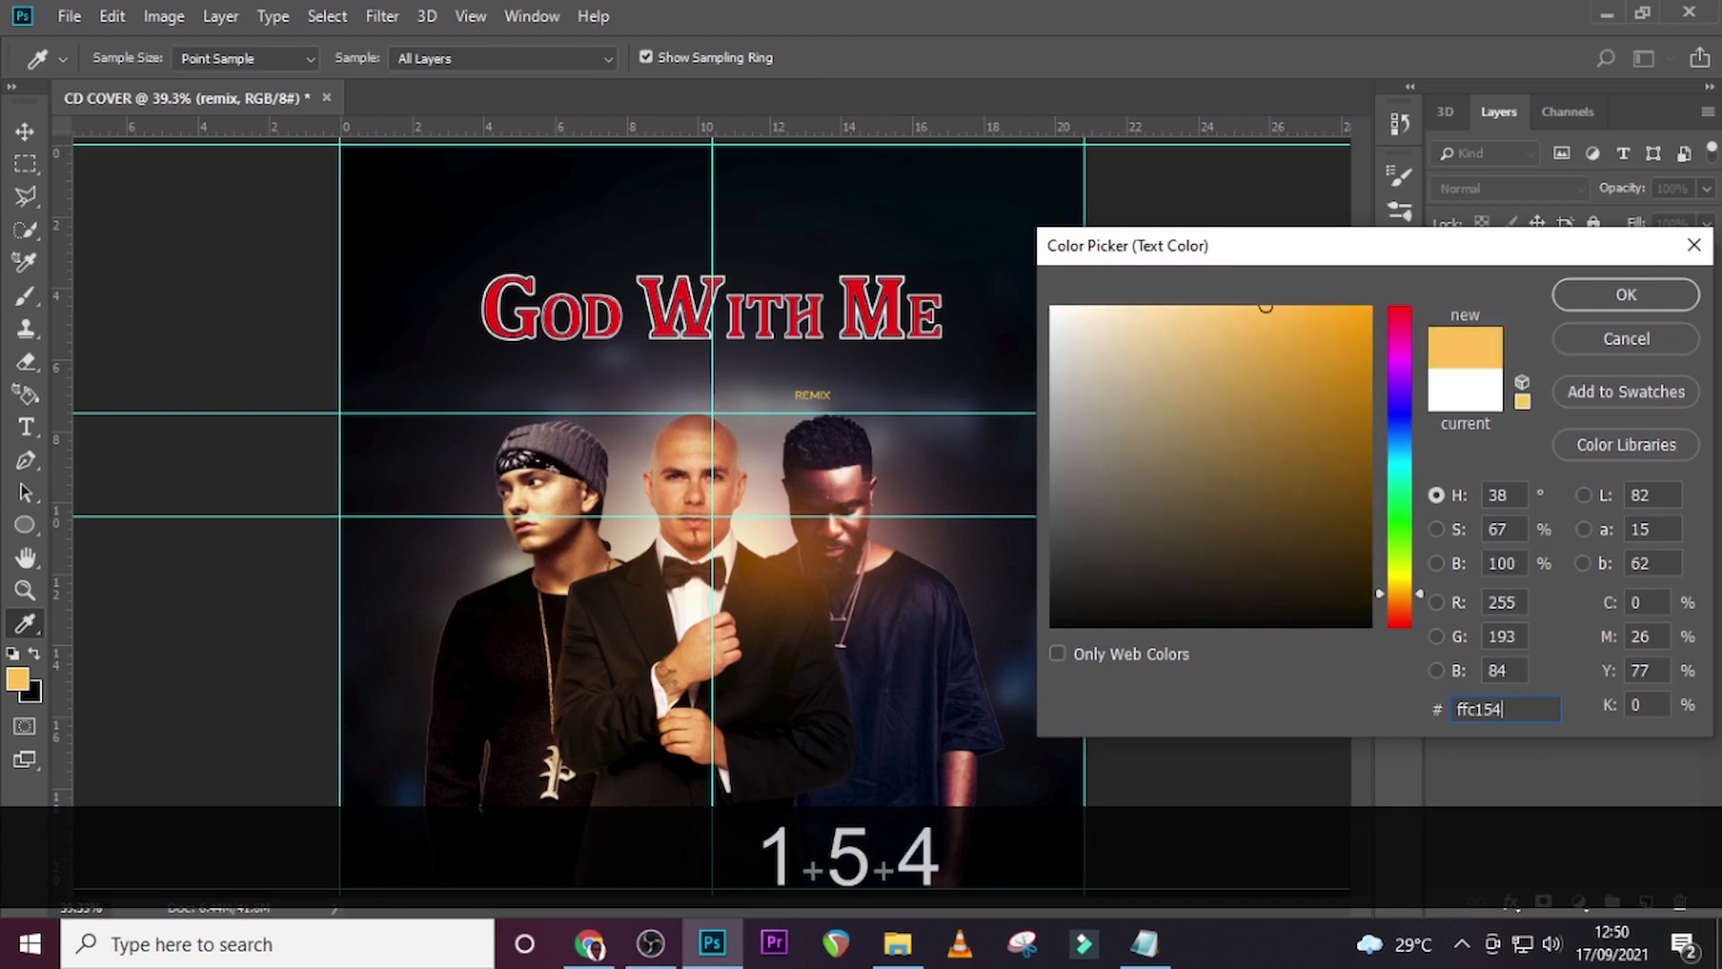
key("Return")
Rotate the remix text 90° counter-clockwise and place it vertically against the right end of the God With Me title.
key("ctrl+equal")
key("ctrl+equal")
key("ctrl+equal")
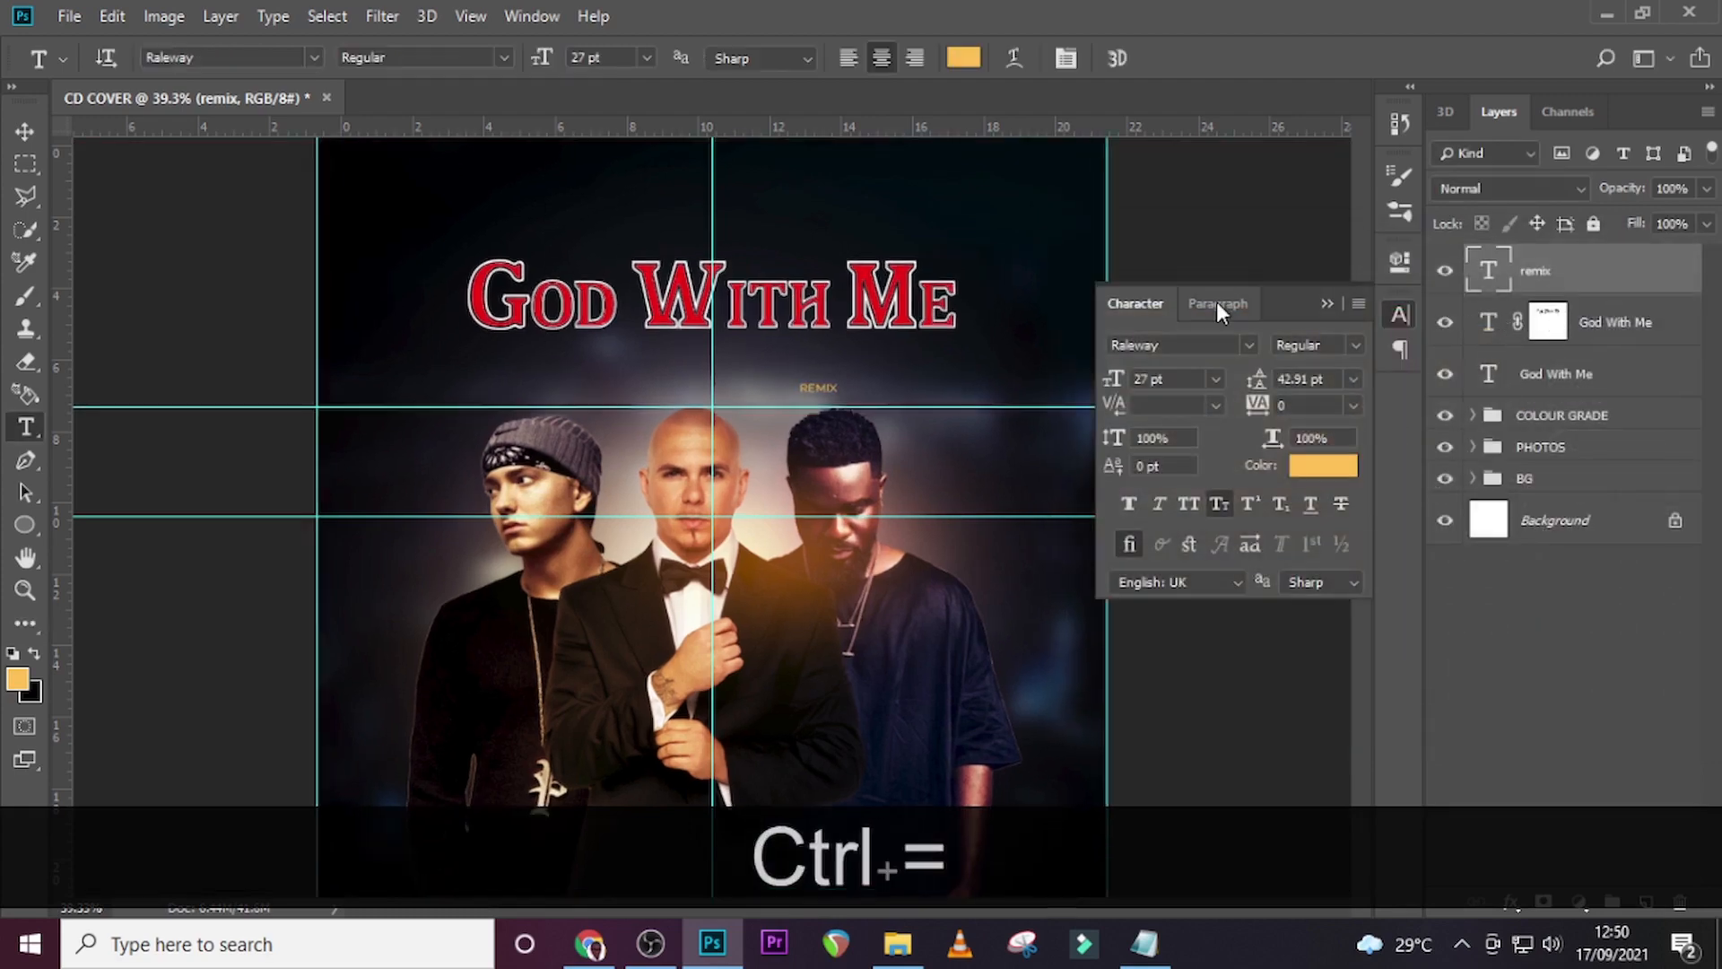
scroll(1200, 278, "up", 3)
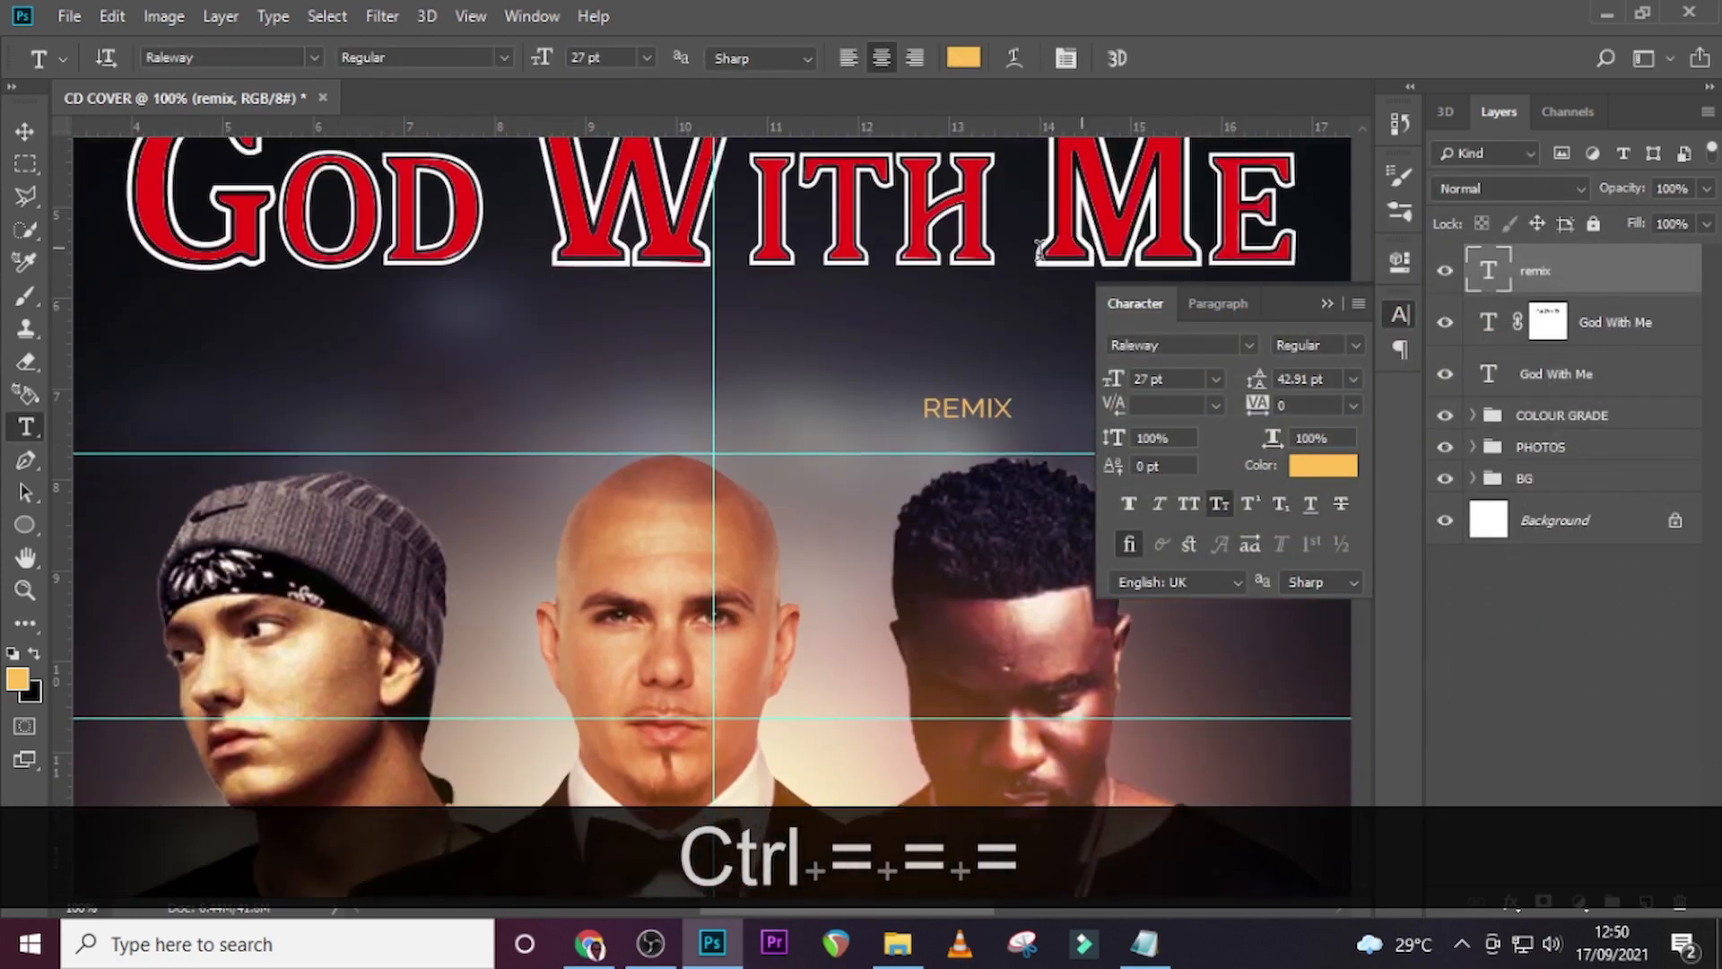
left_click(1338, 299)
key("ctrl+t")
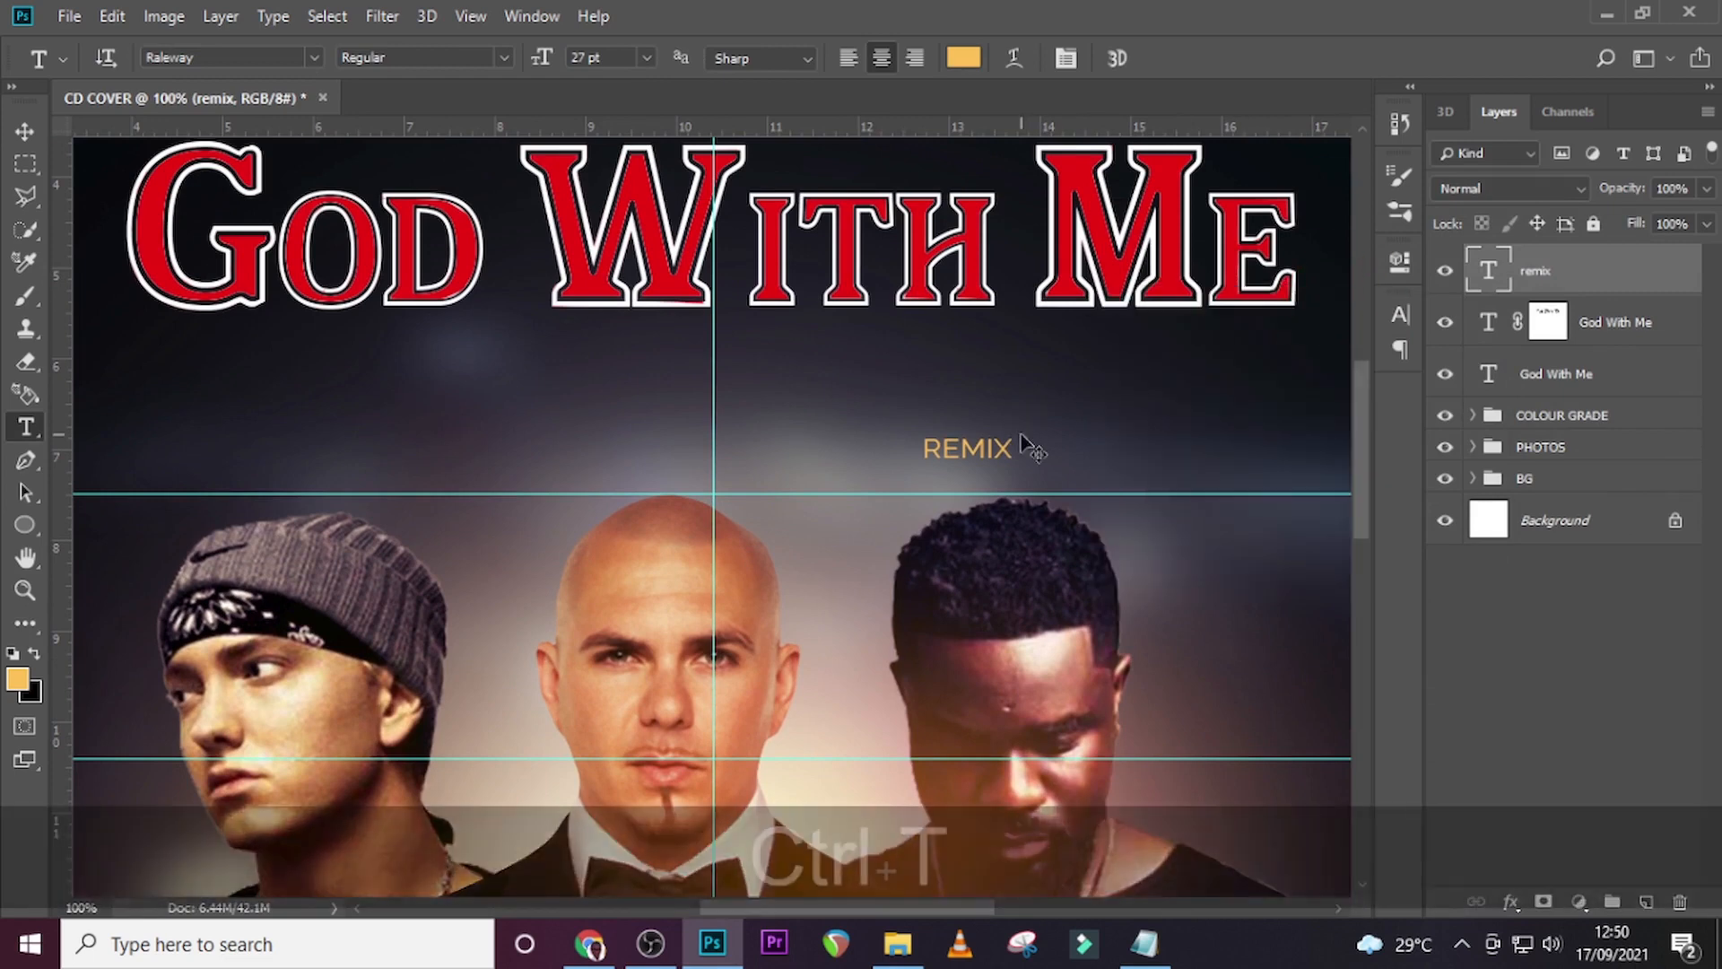
right_click(1011, 356)
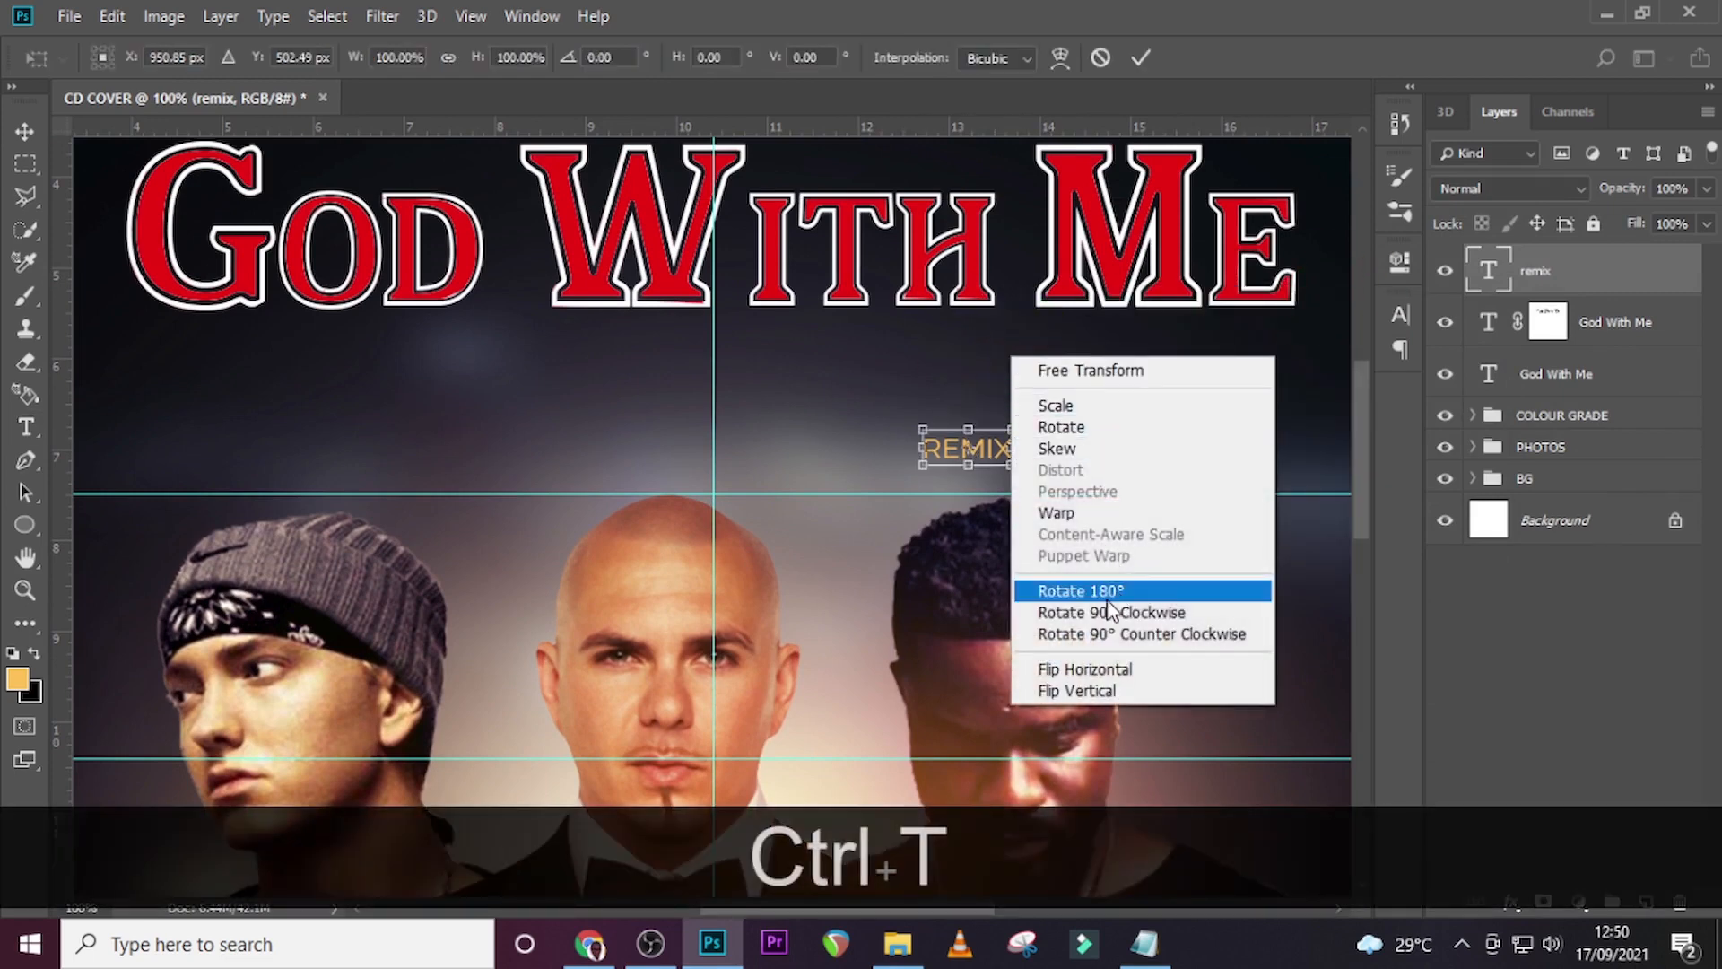
left_click(1111, 634)
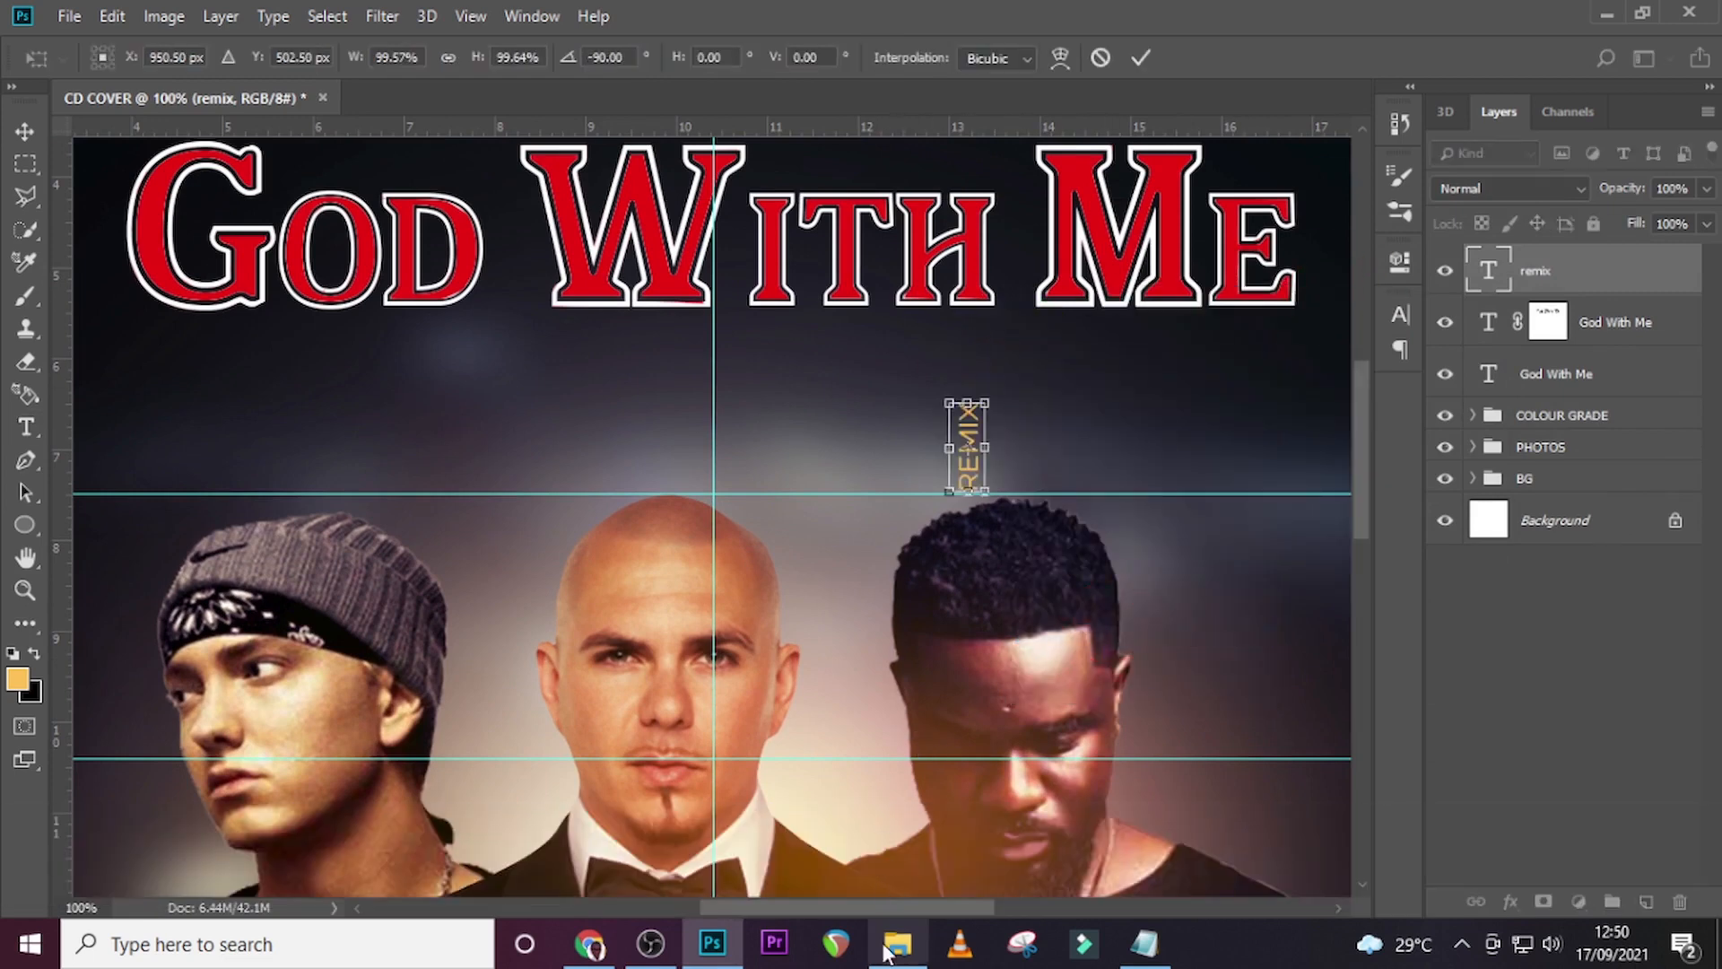
left_click_drag(884, 904, 944, 897)
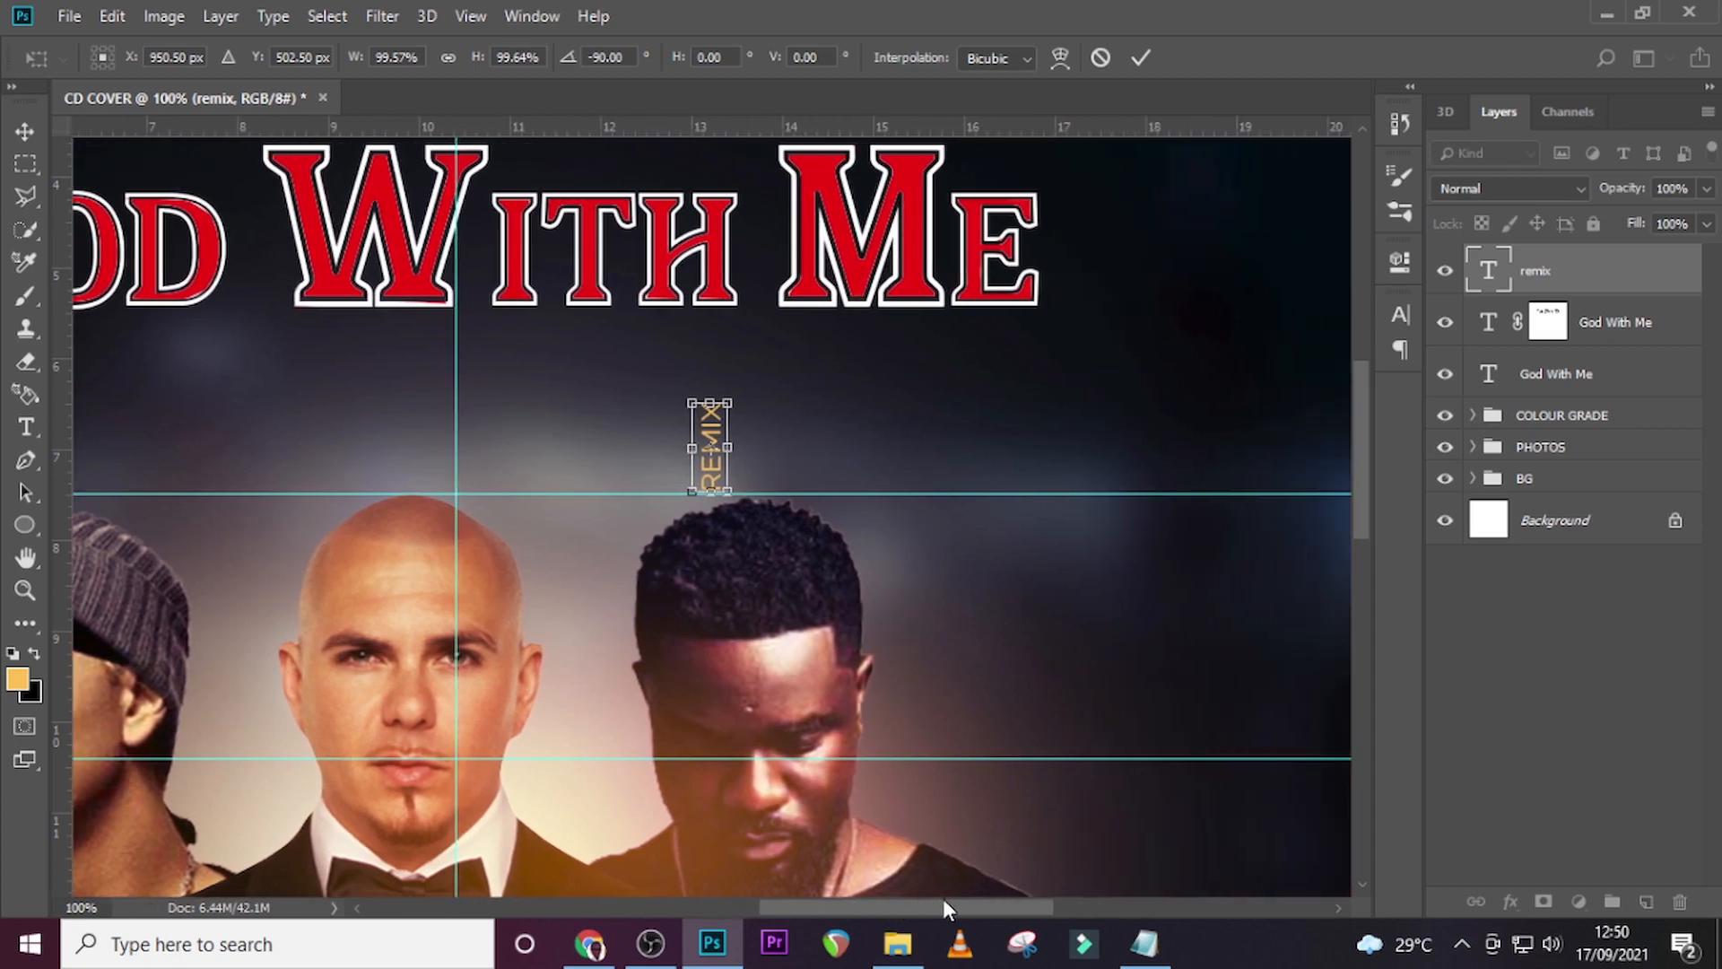
left_click_drag(709, 471, 1074, 278)
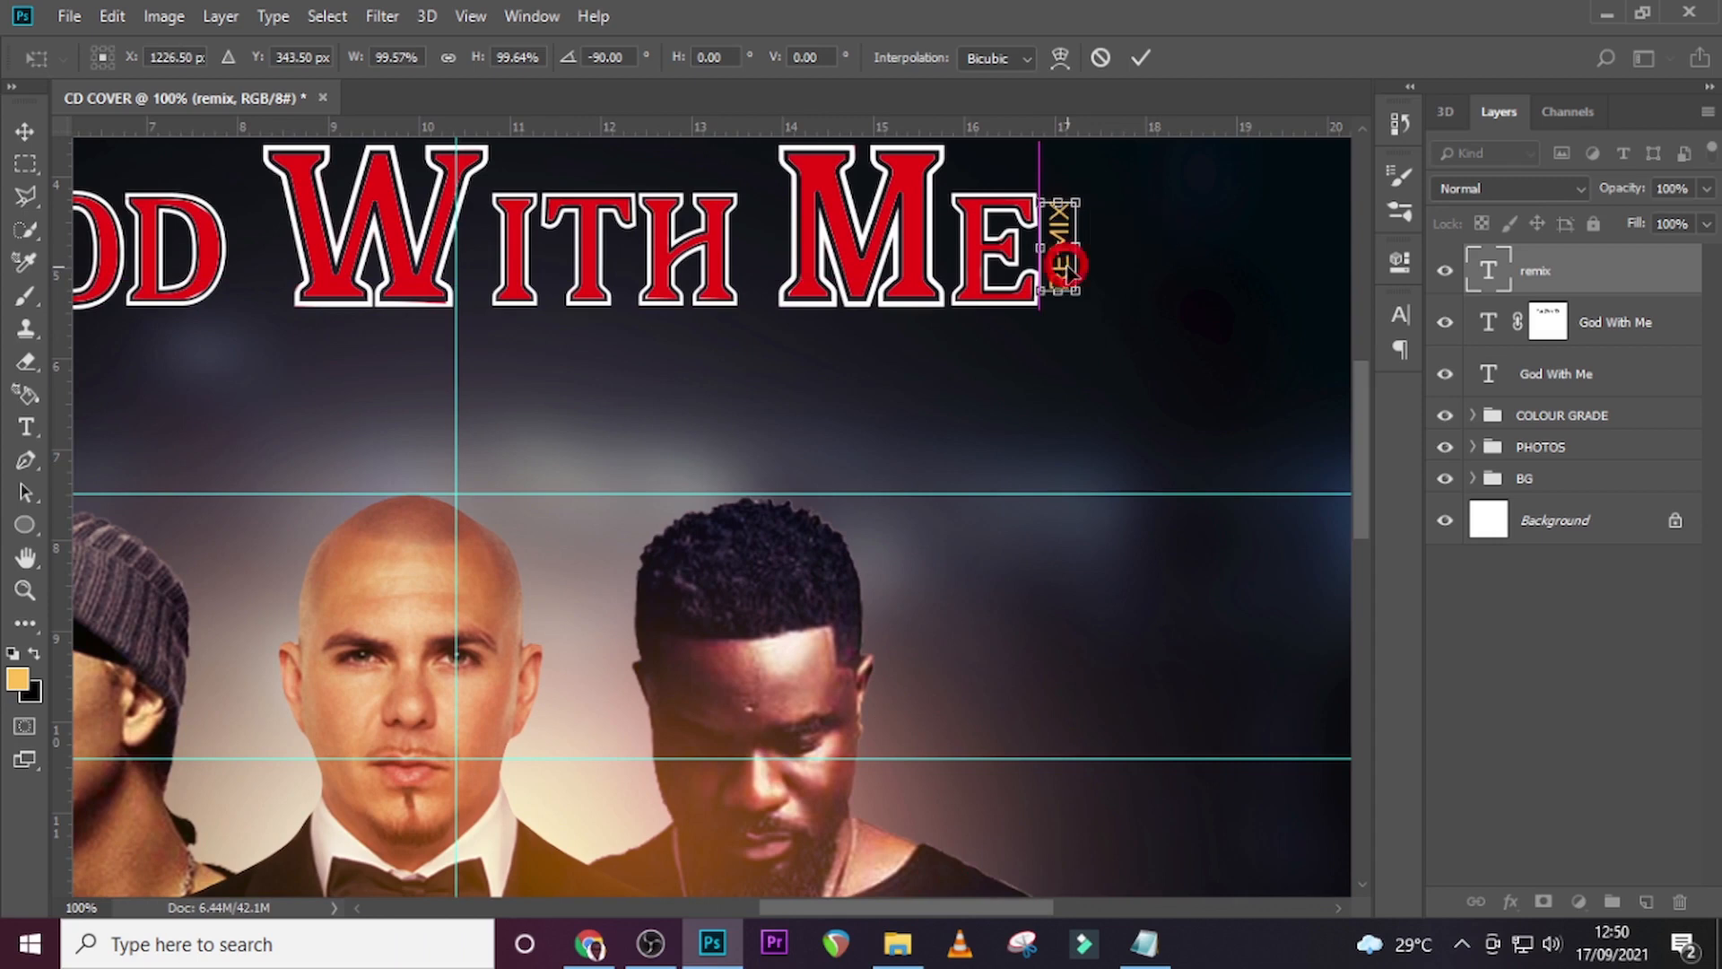
key("Return")
Nudge the vertical remix text two increments down and three to the right, leaving a small gap after the title.
key("Down")
key("Down")
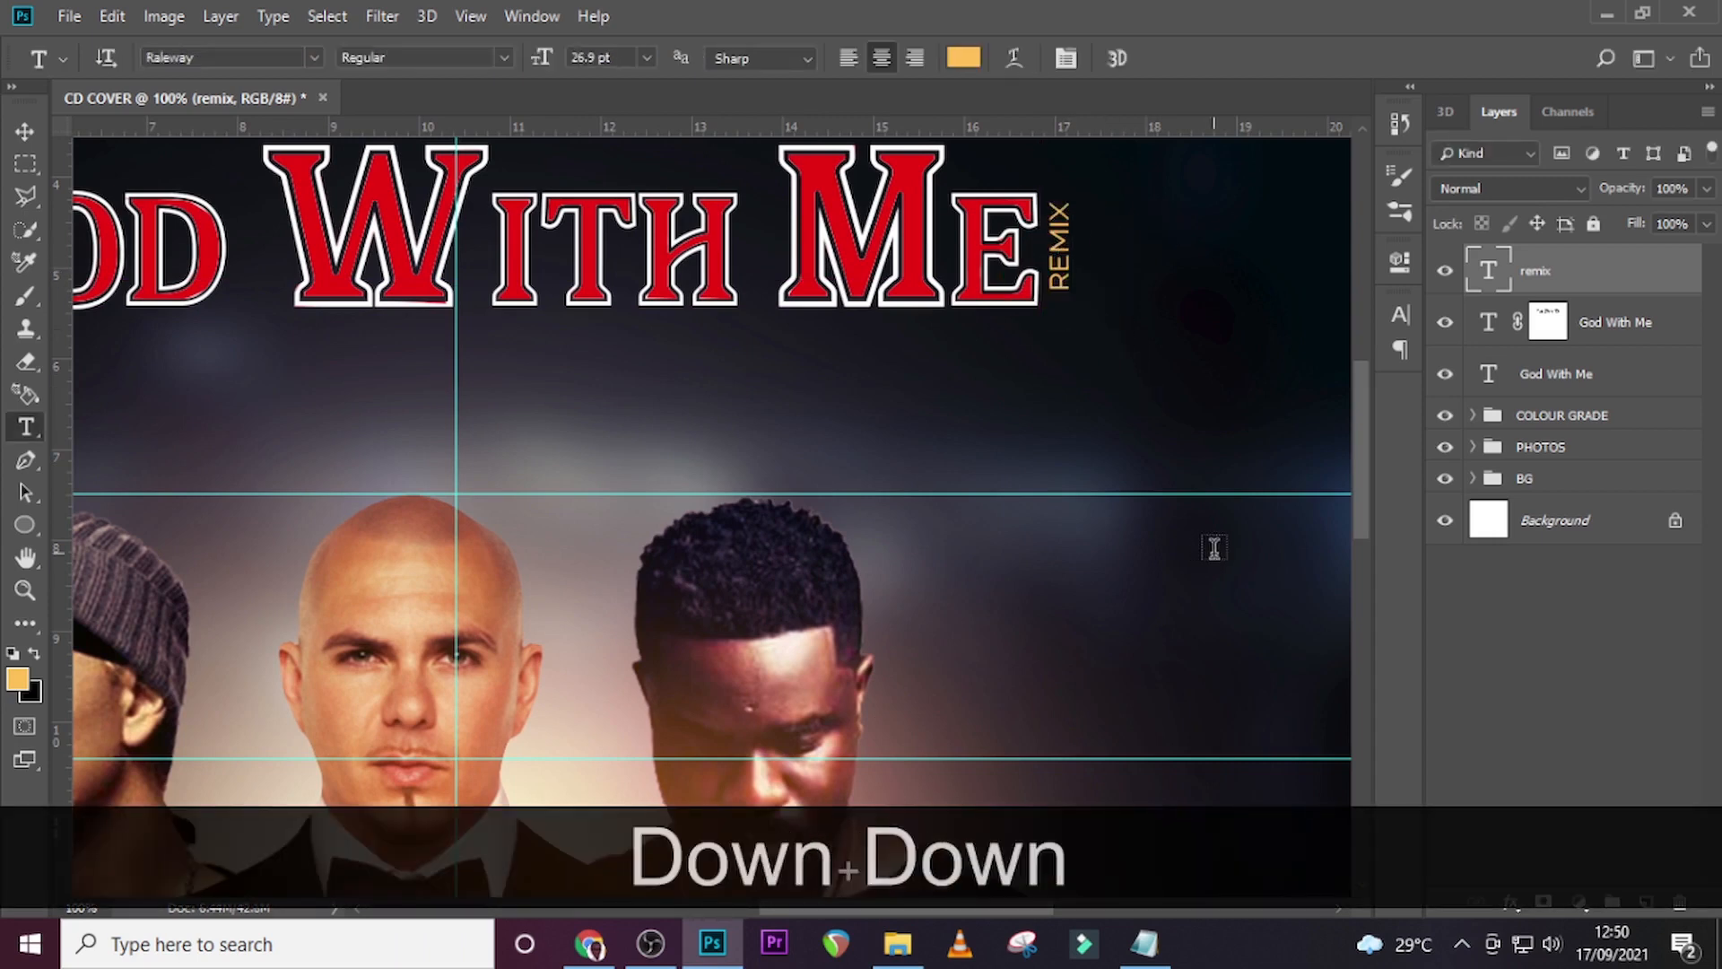
key("v")
key("Down")
key("Down")
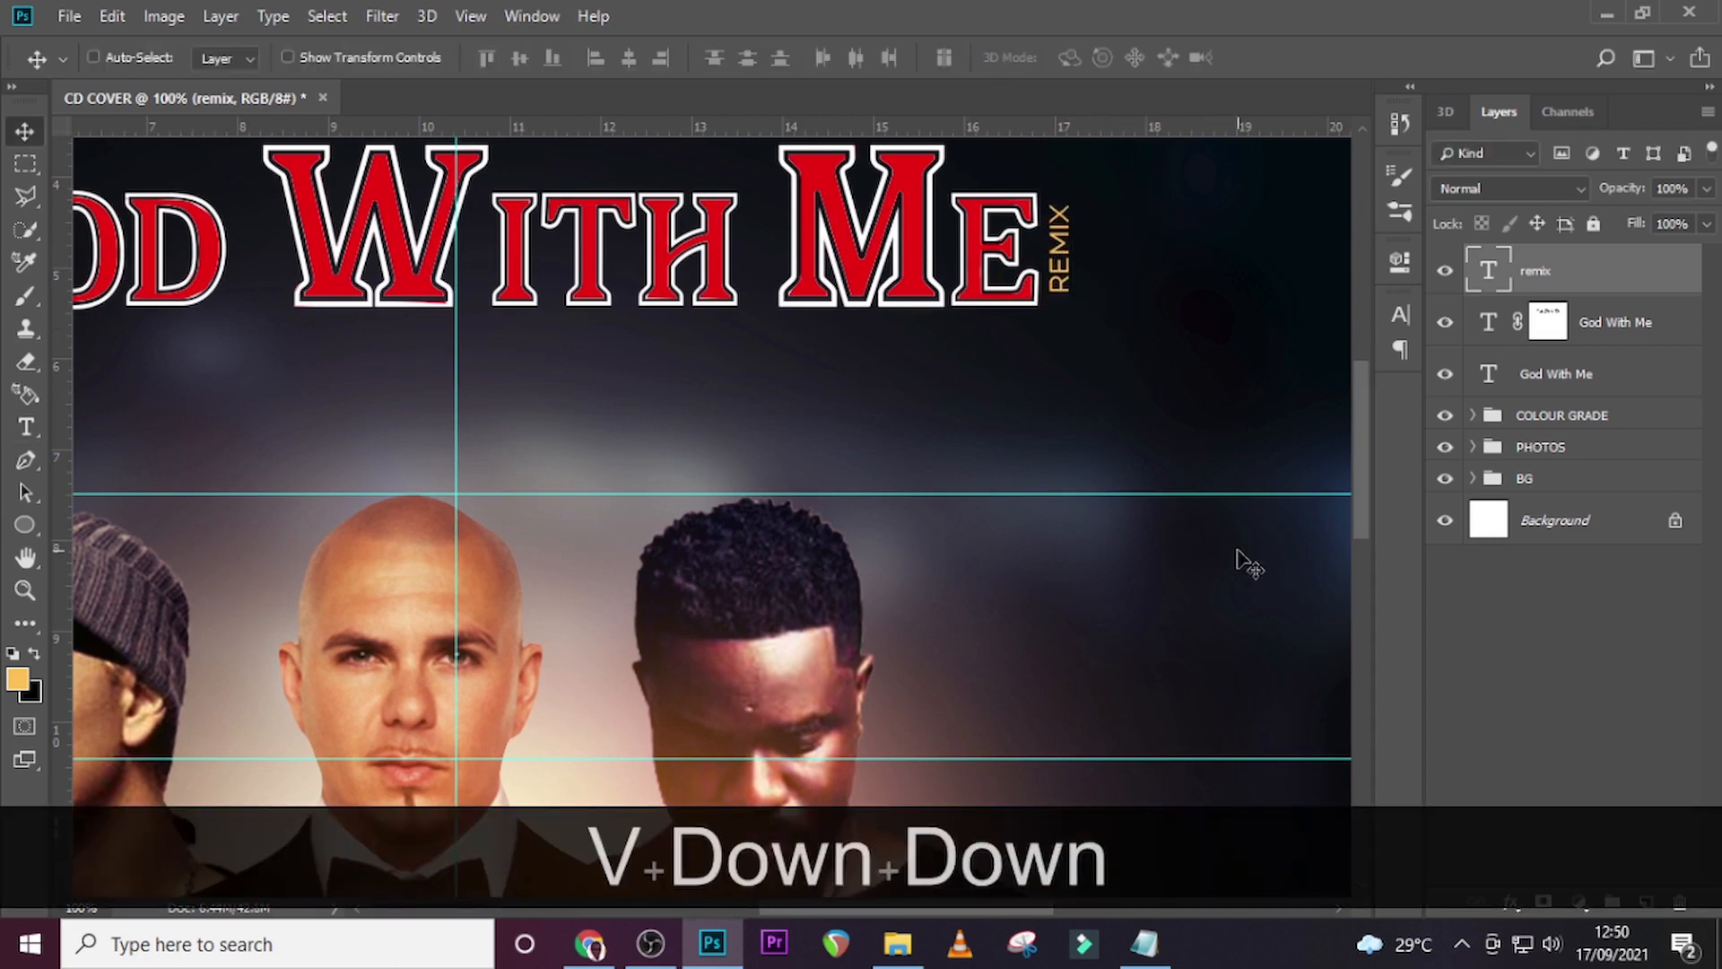
key("Right")
key("Right")
key("Right")
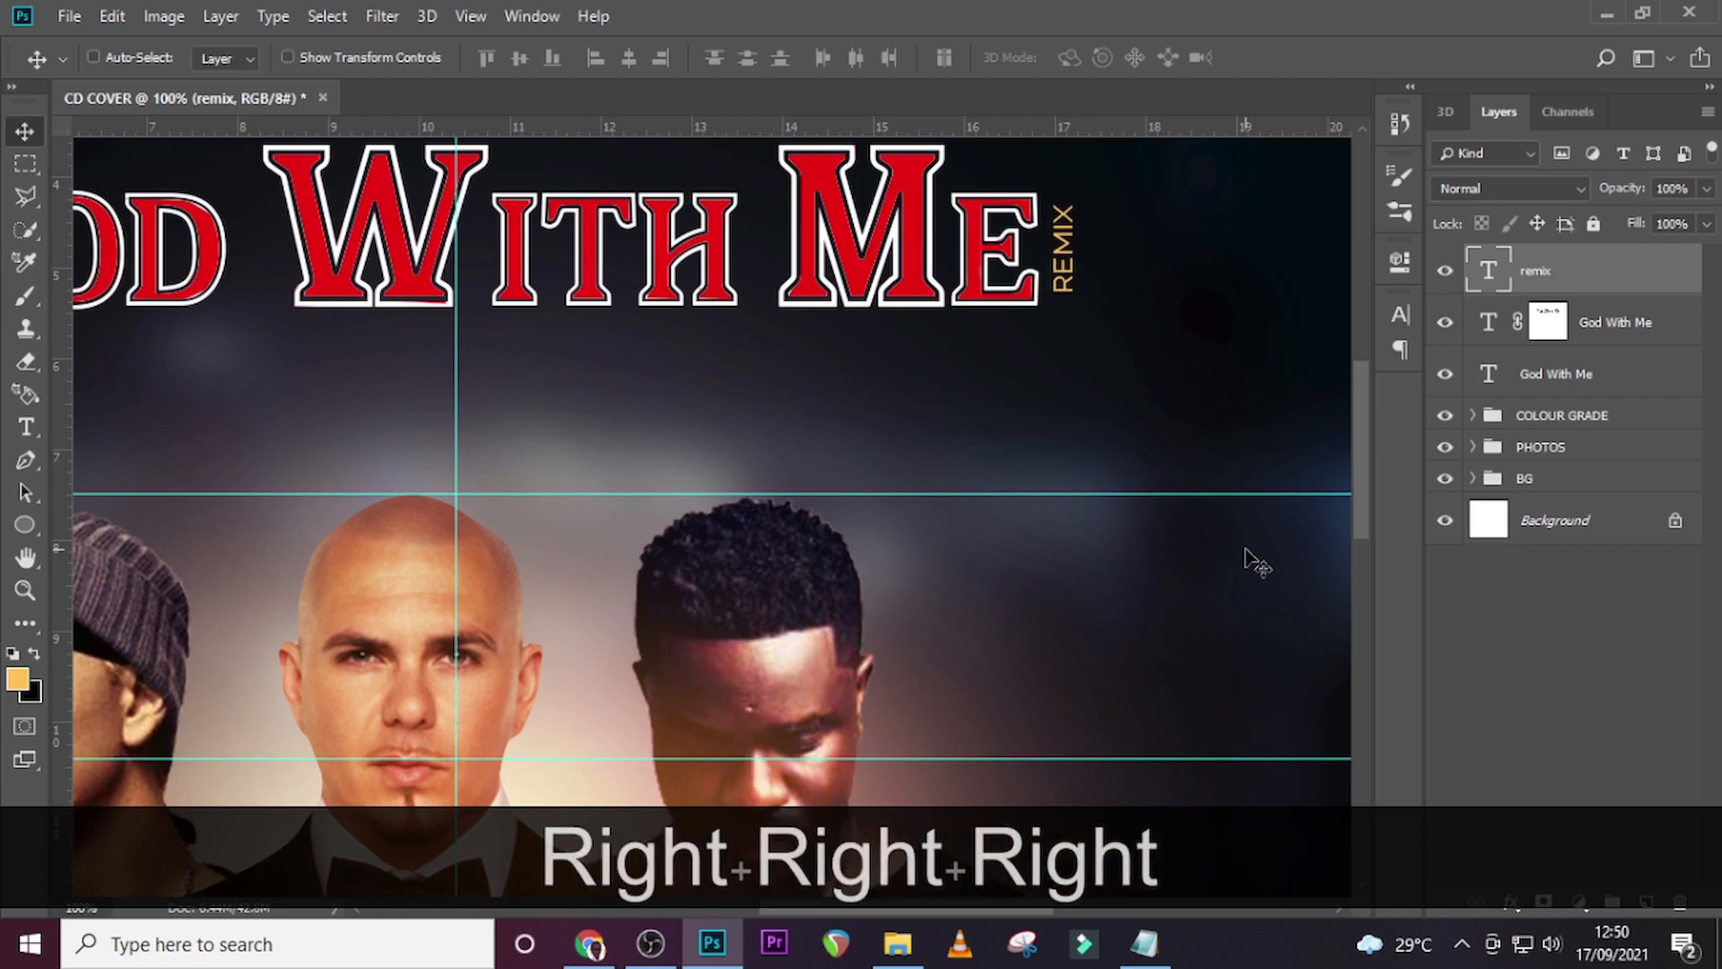
key("ctrl")
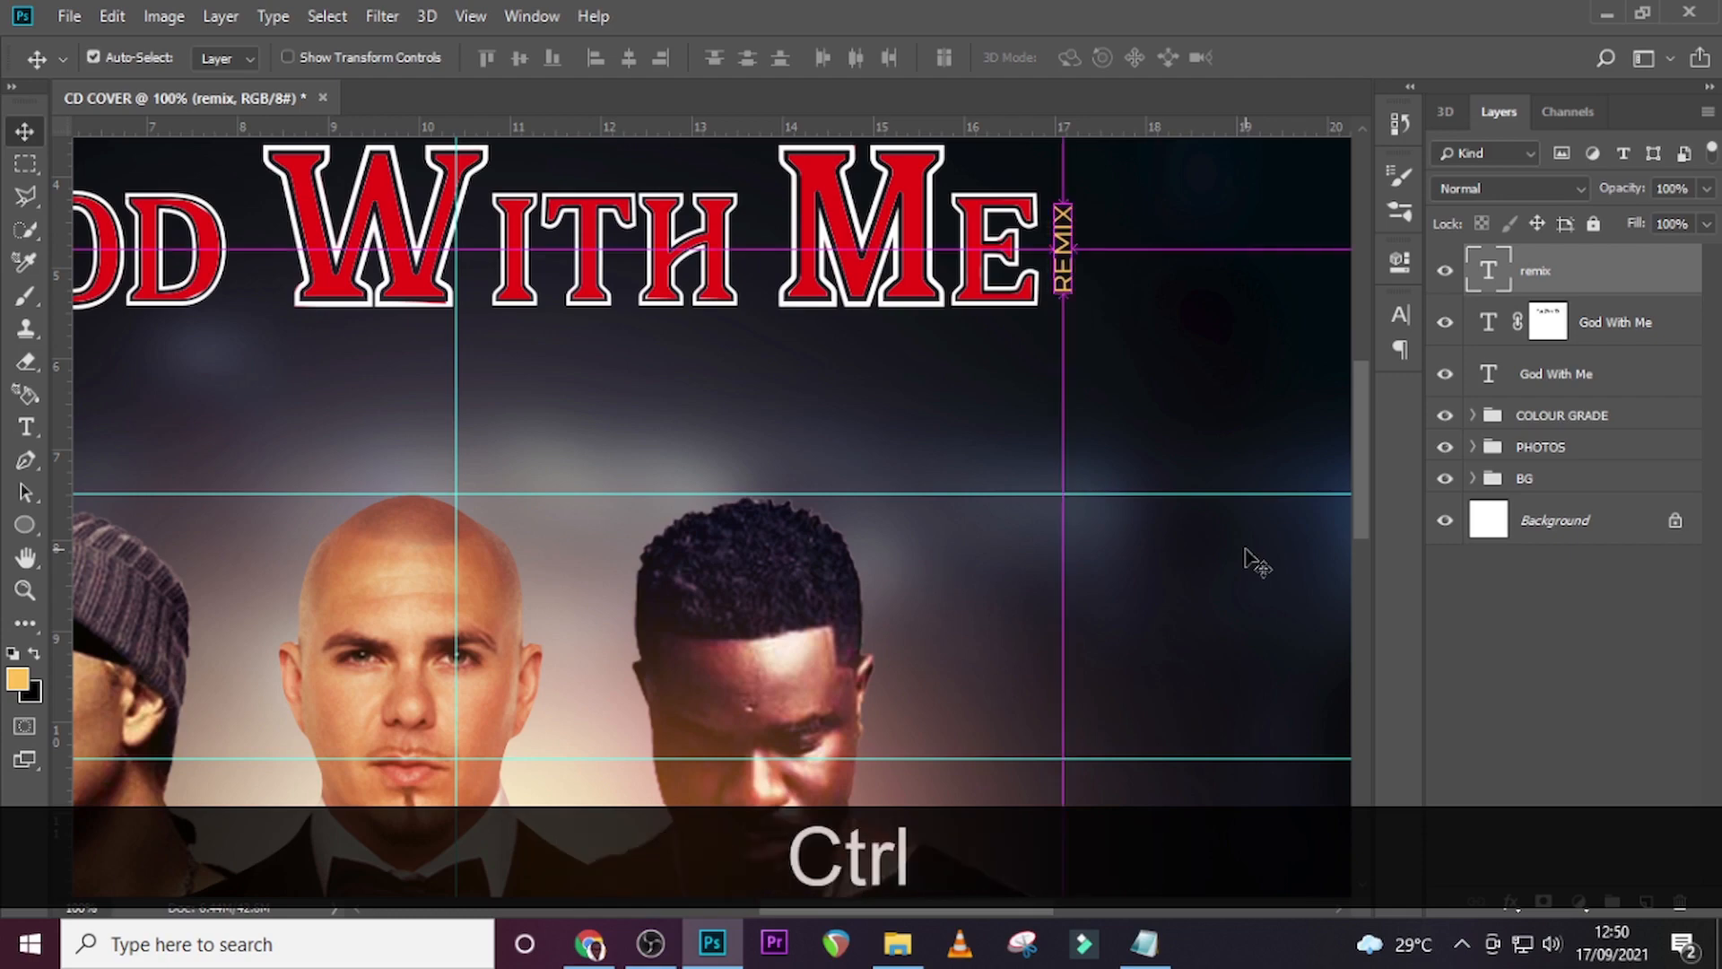
key("ctrl+0")
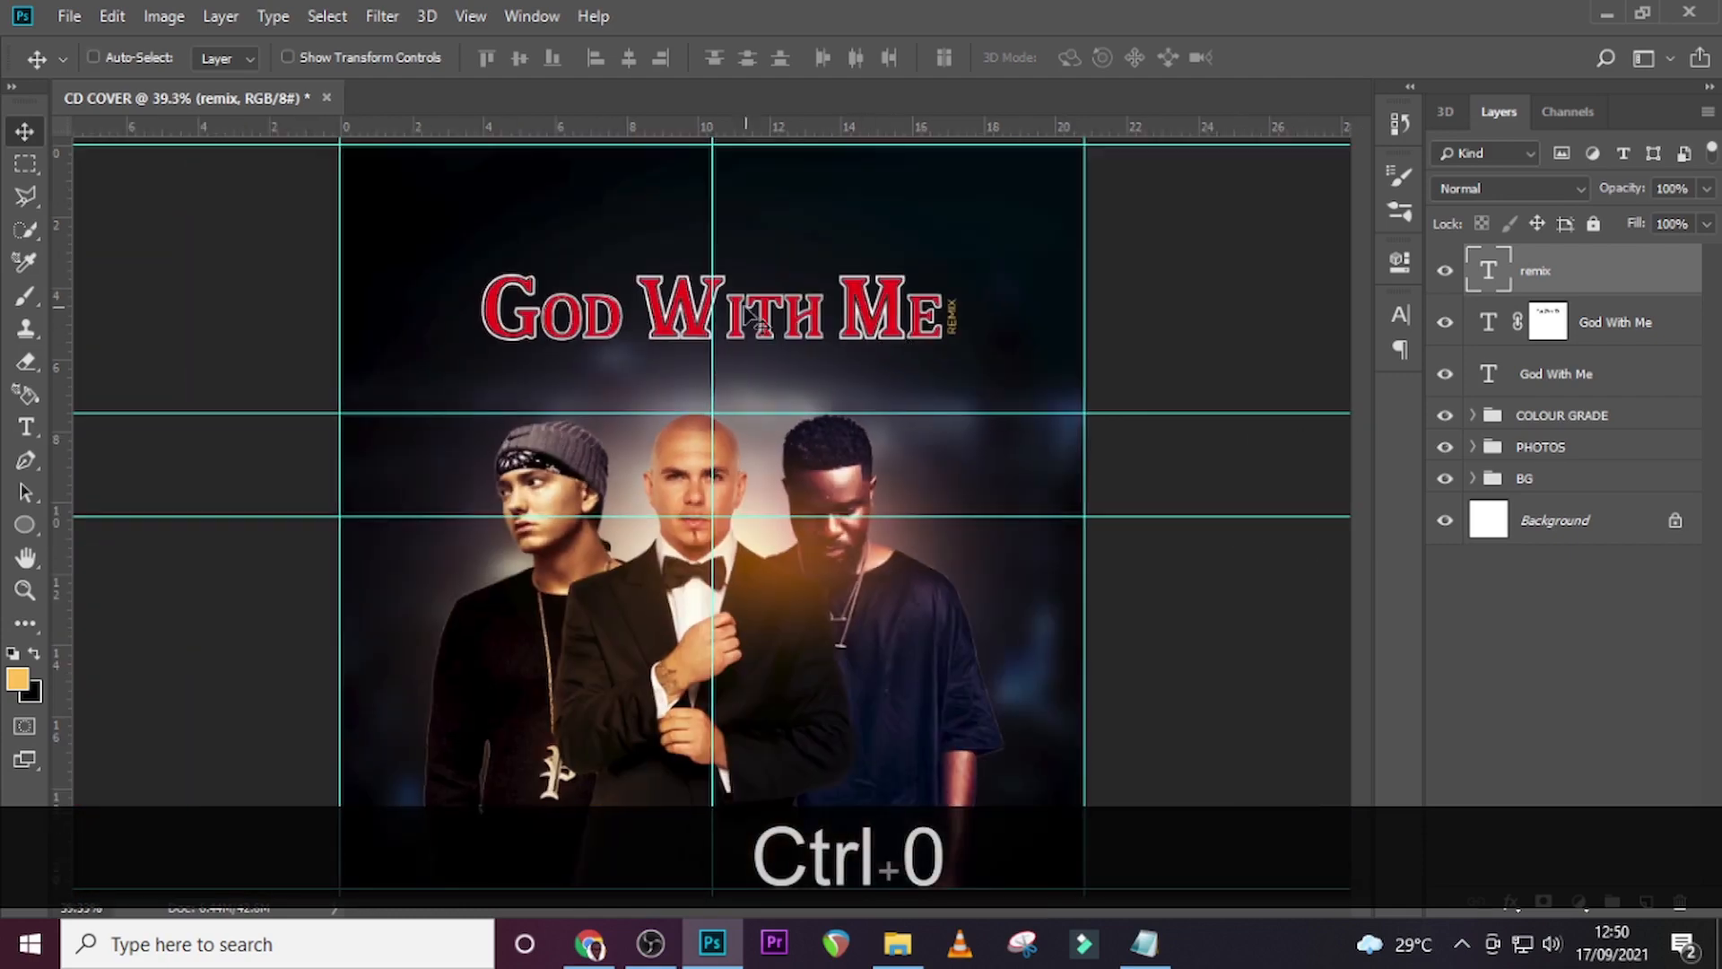
Group the remix layer and both God With Me text layers, and name the group GOD WITH US.
key("t")
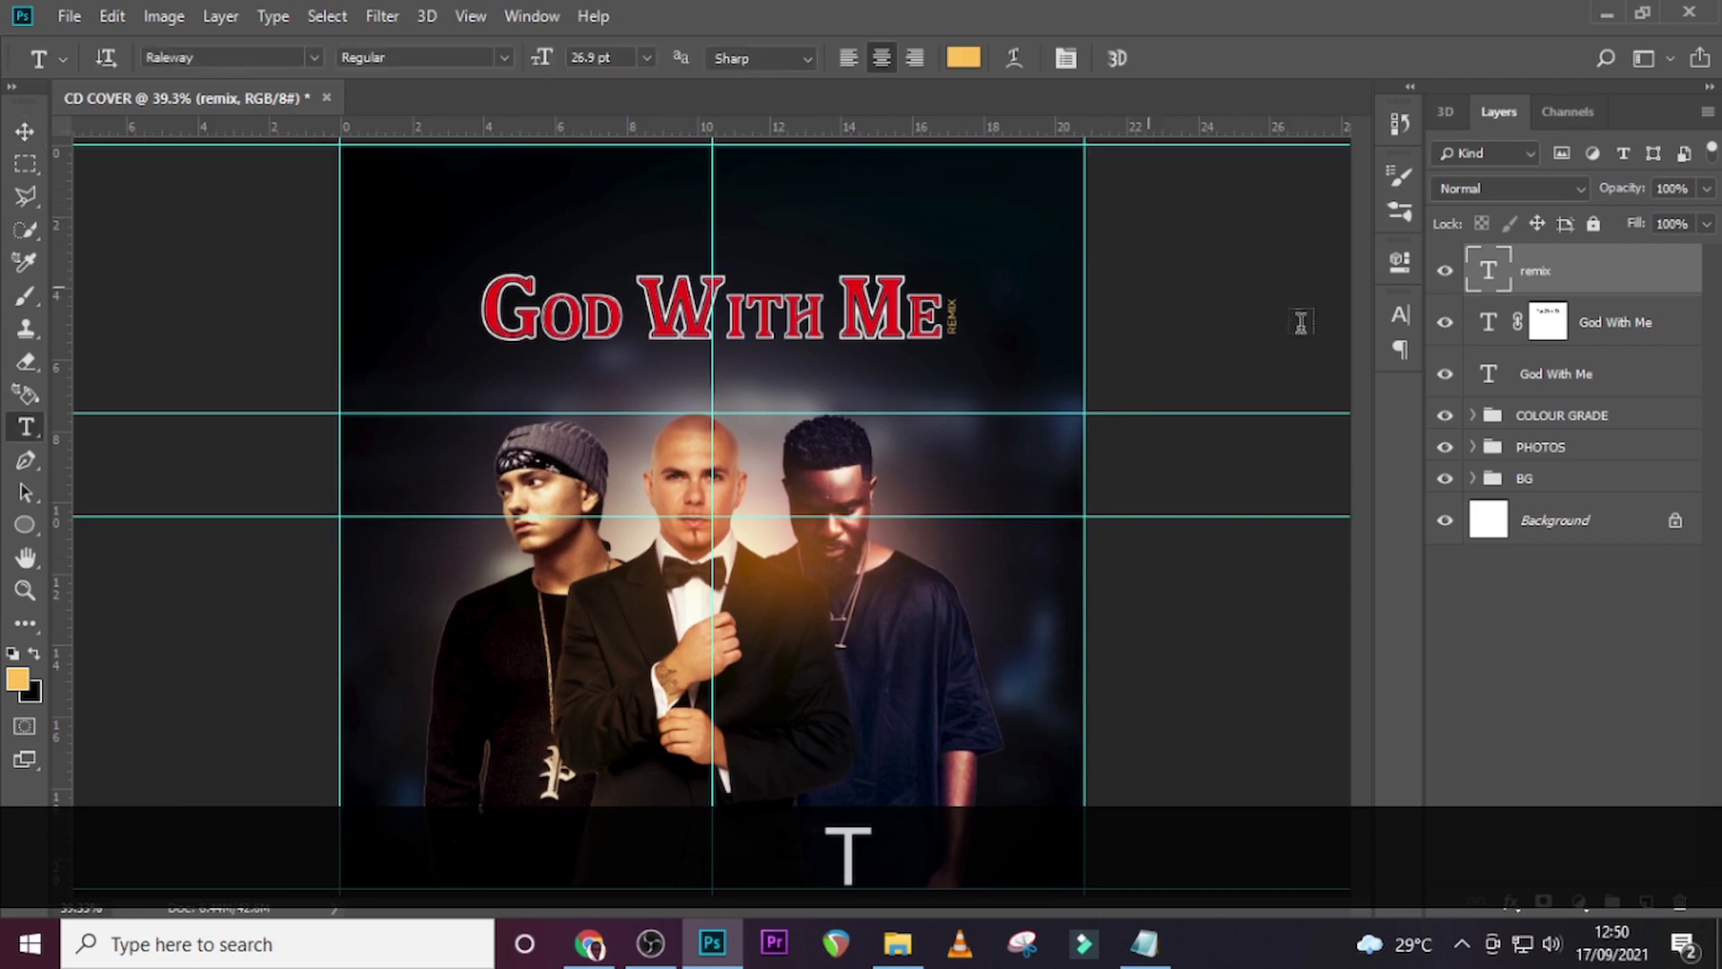
left_click(1655, 323, "ctrl")
left_click(1651, 373, "ctrl")
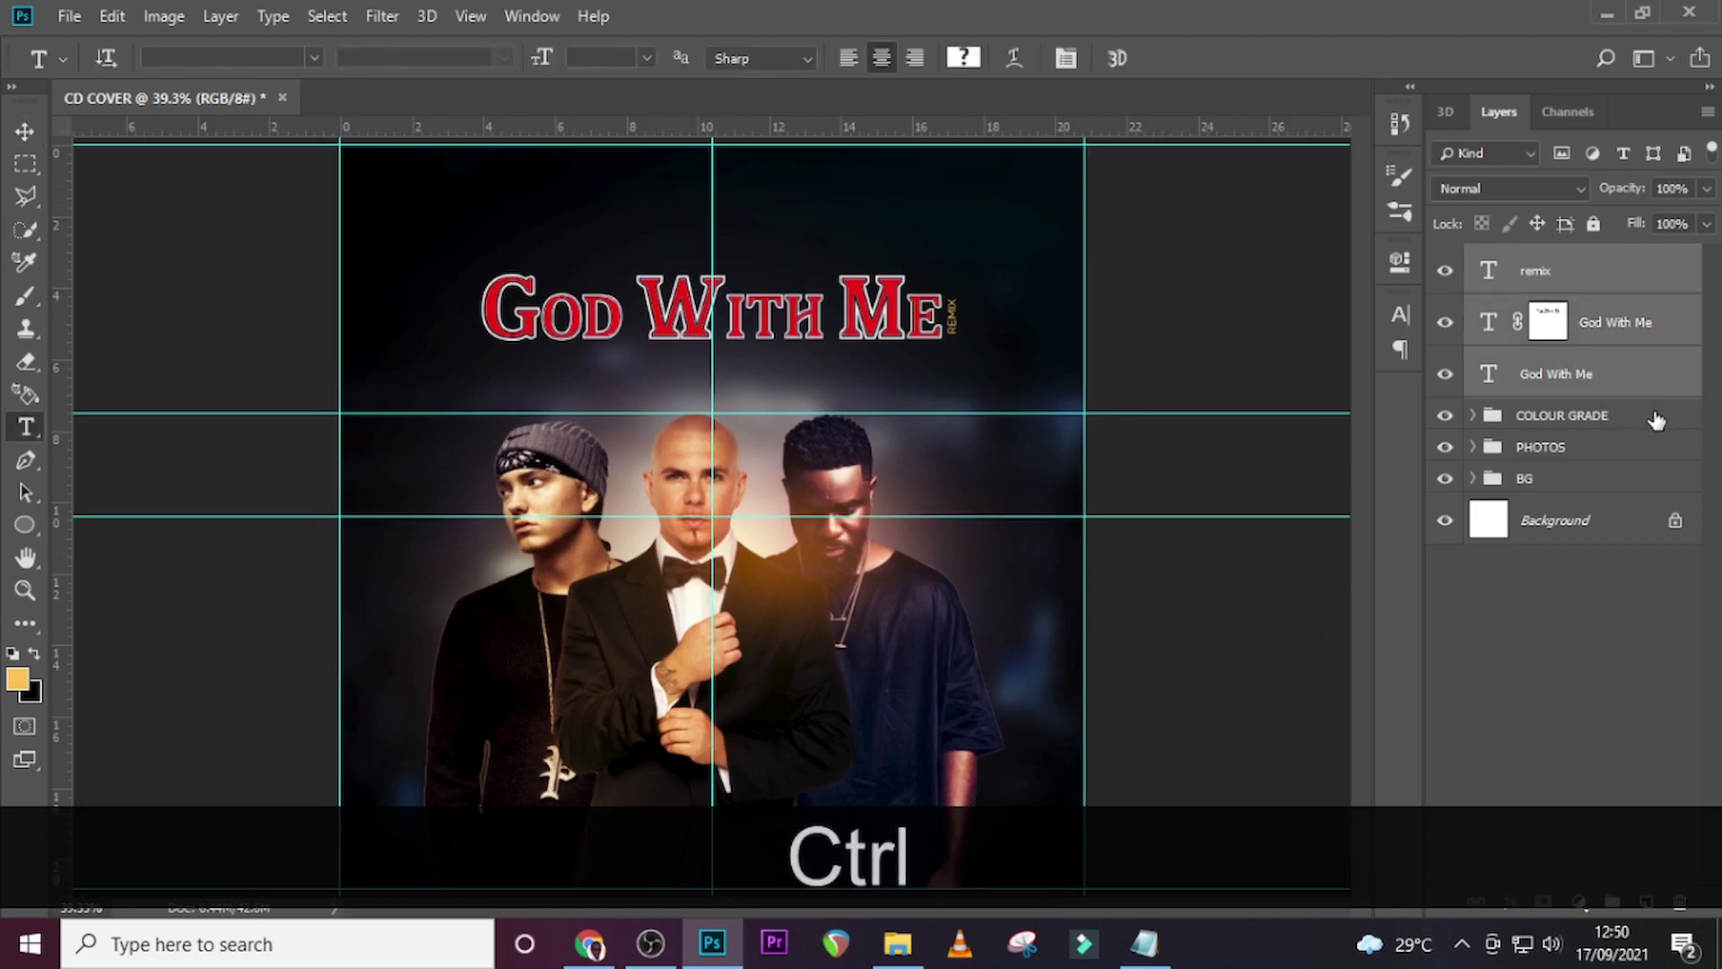
key("ctrl+g")
double_click(1541, 259)
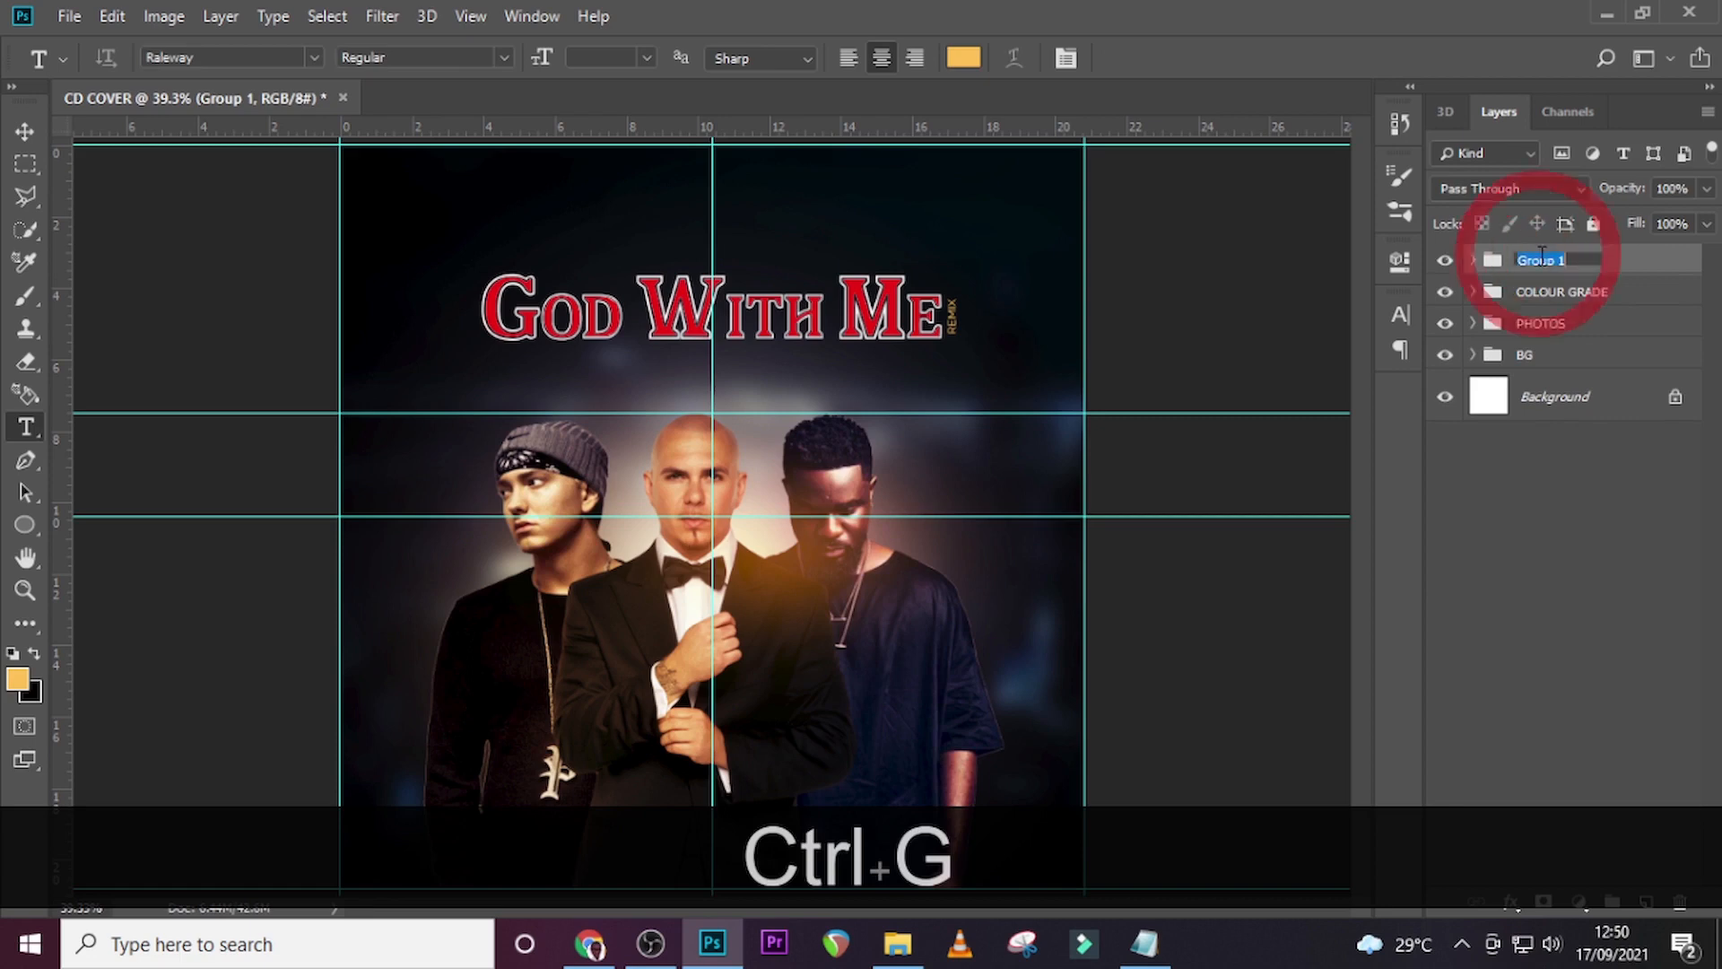
type("GOD WITH ")
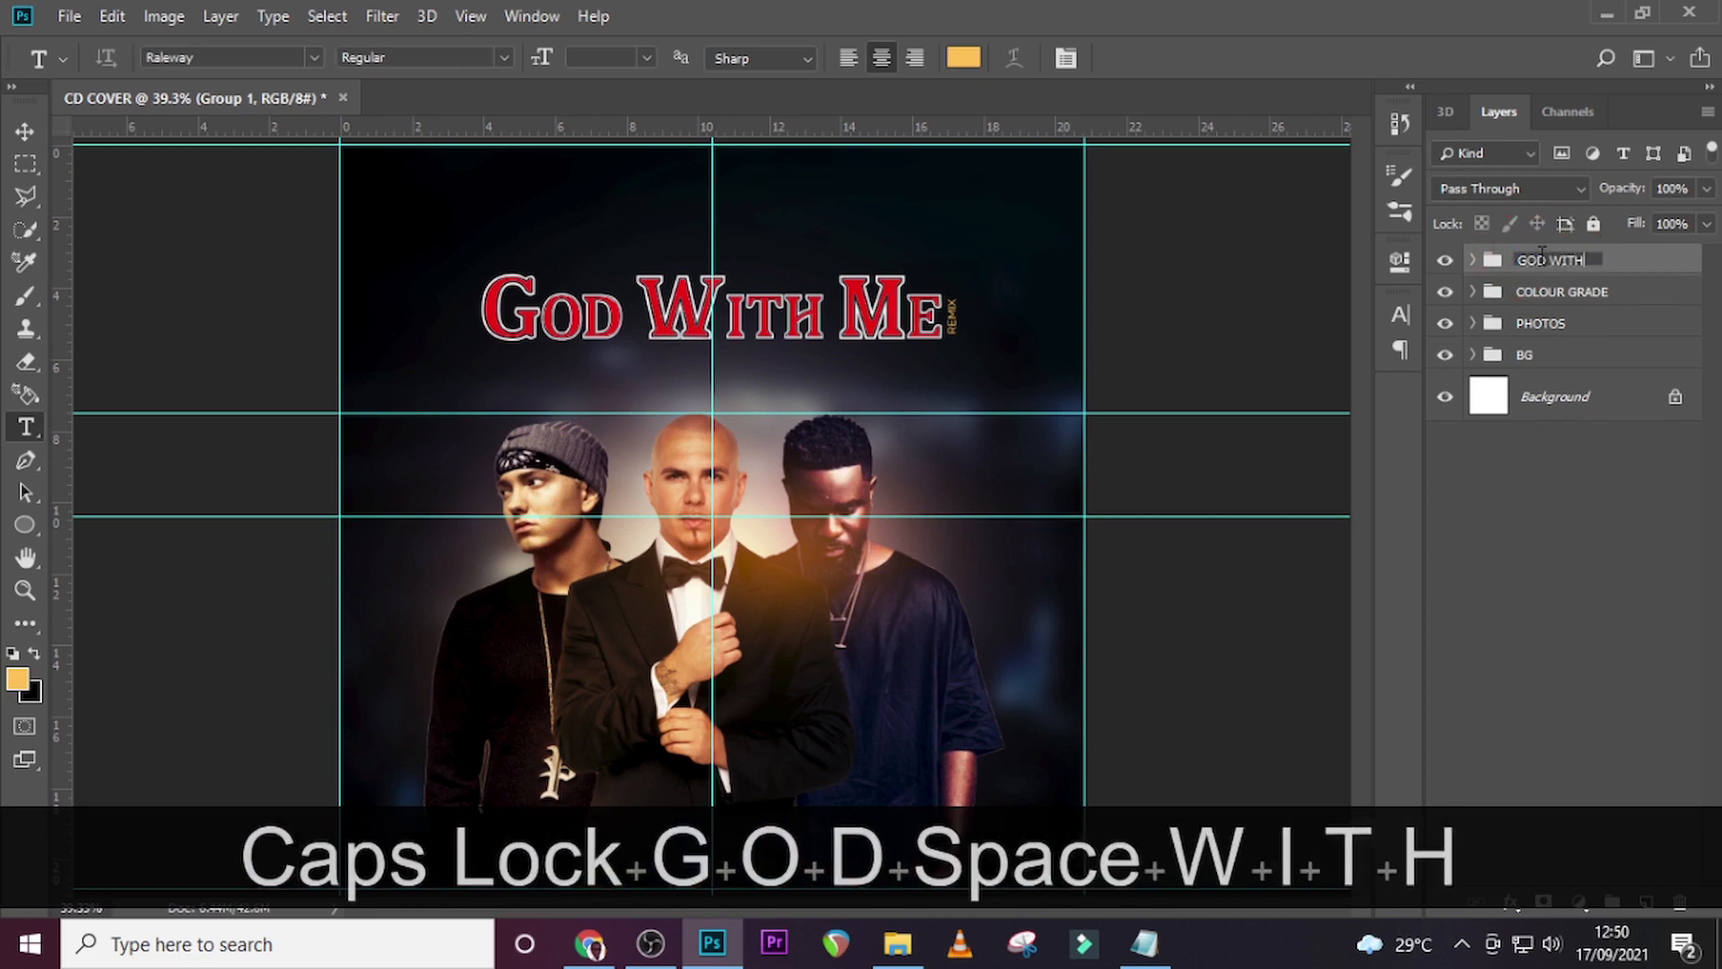
type("US")
key("Return")
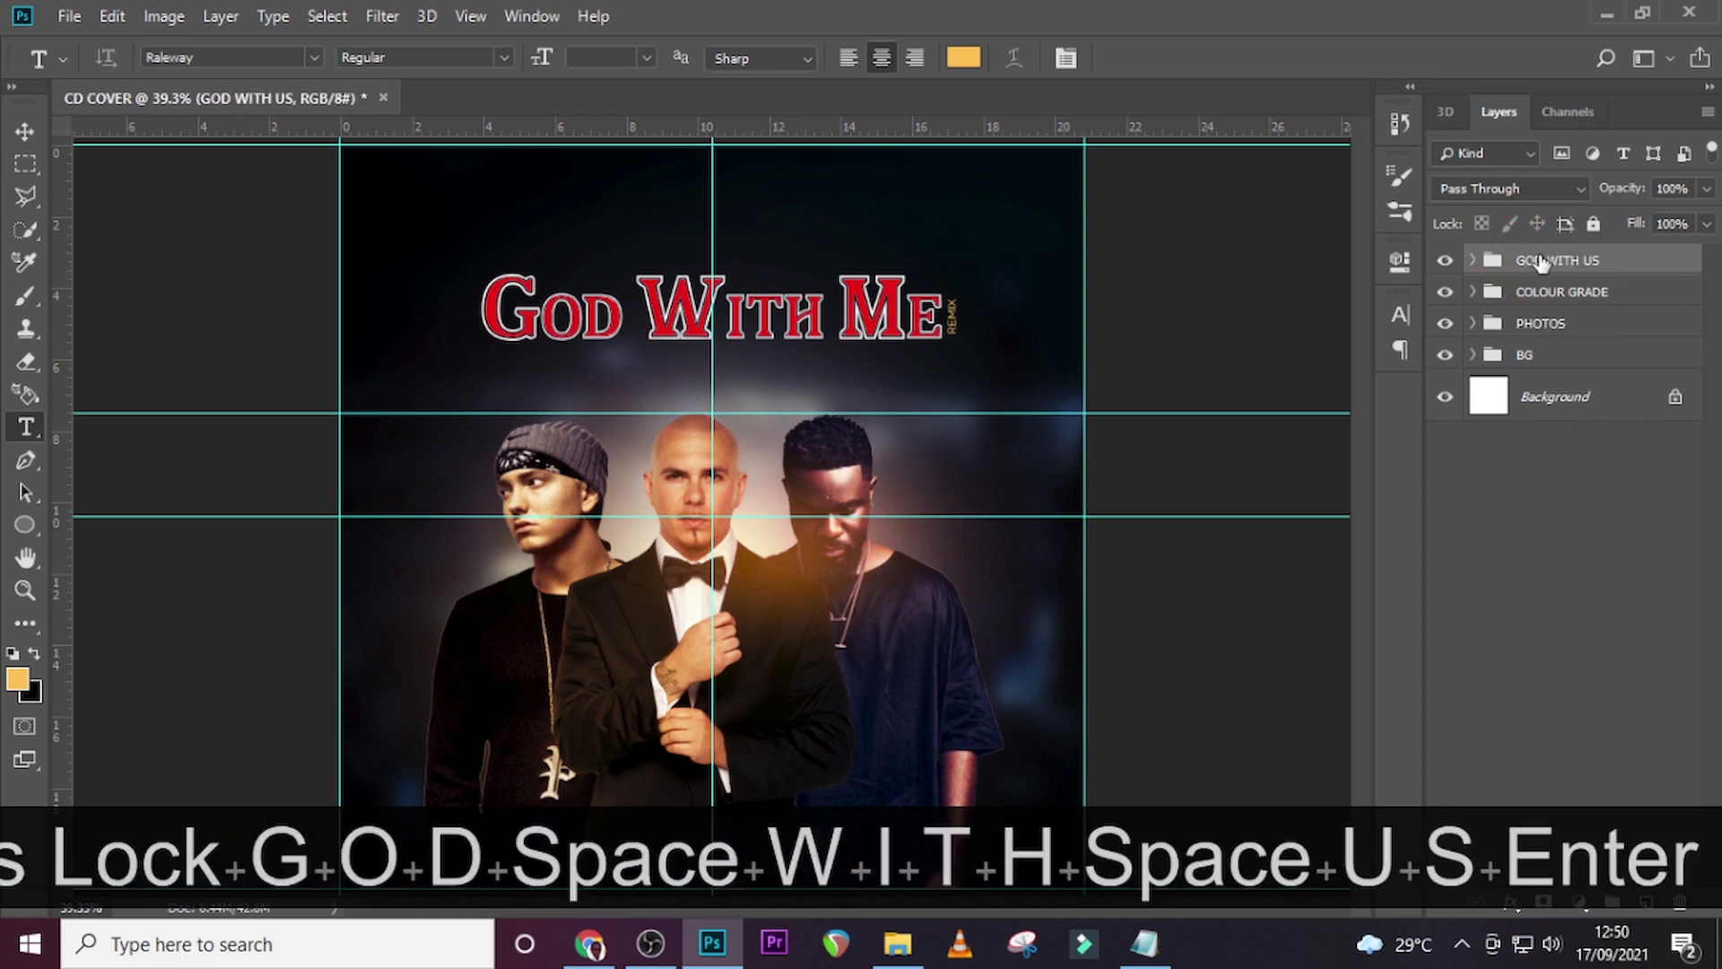
Add a text layer above the title reading SETHKBANI STUDIOS, copied from U27.txt in Notepad.
key("t")
left_click(603, 185)
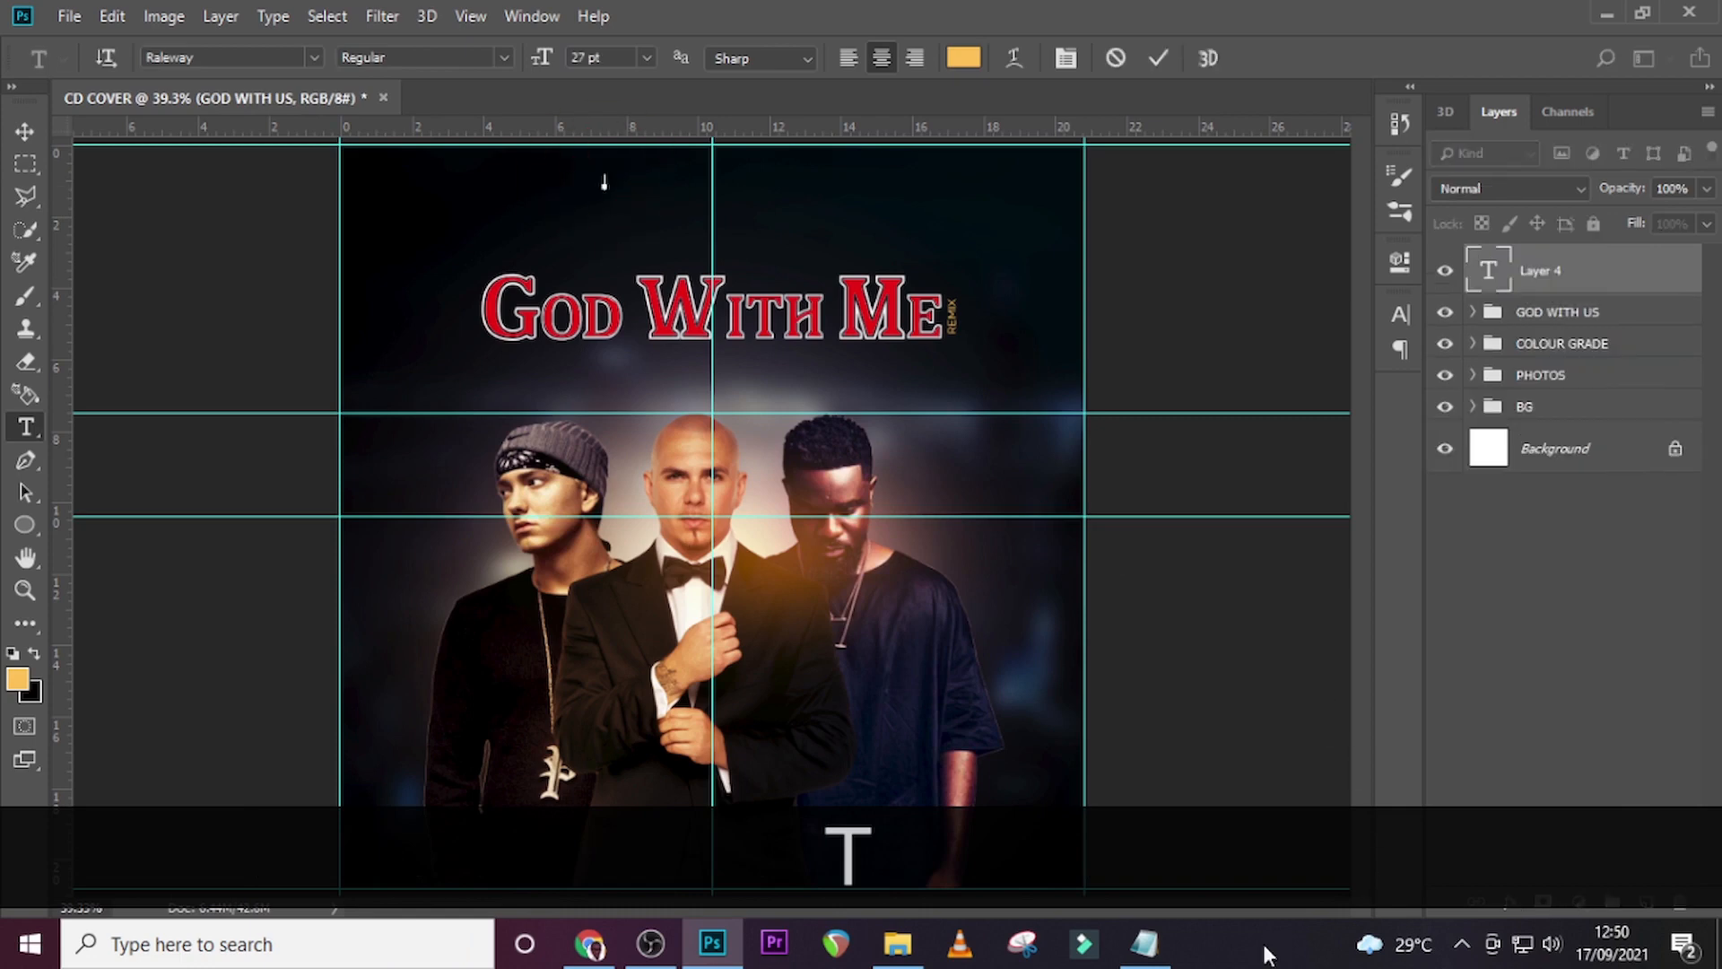
left_click(1144, 946)
left_click_drag(862, 403, 684, 410)
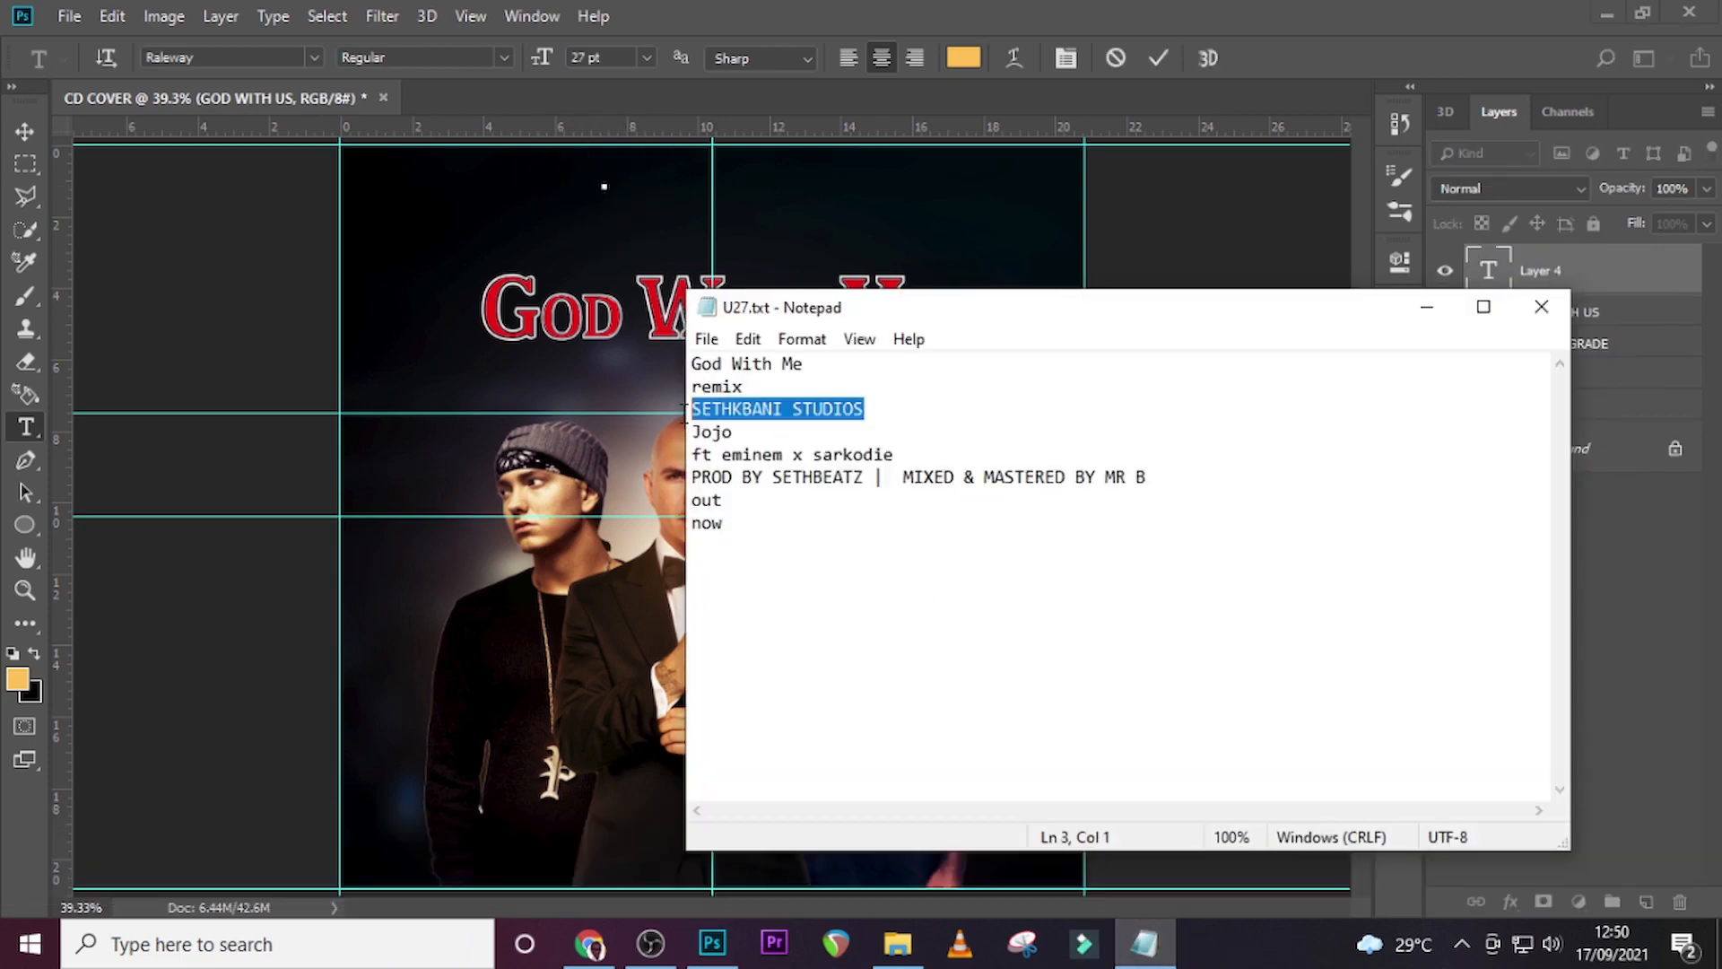
key("ctrl+c")
left_click(1133, 12)
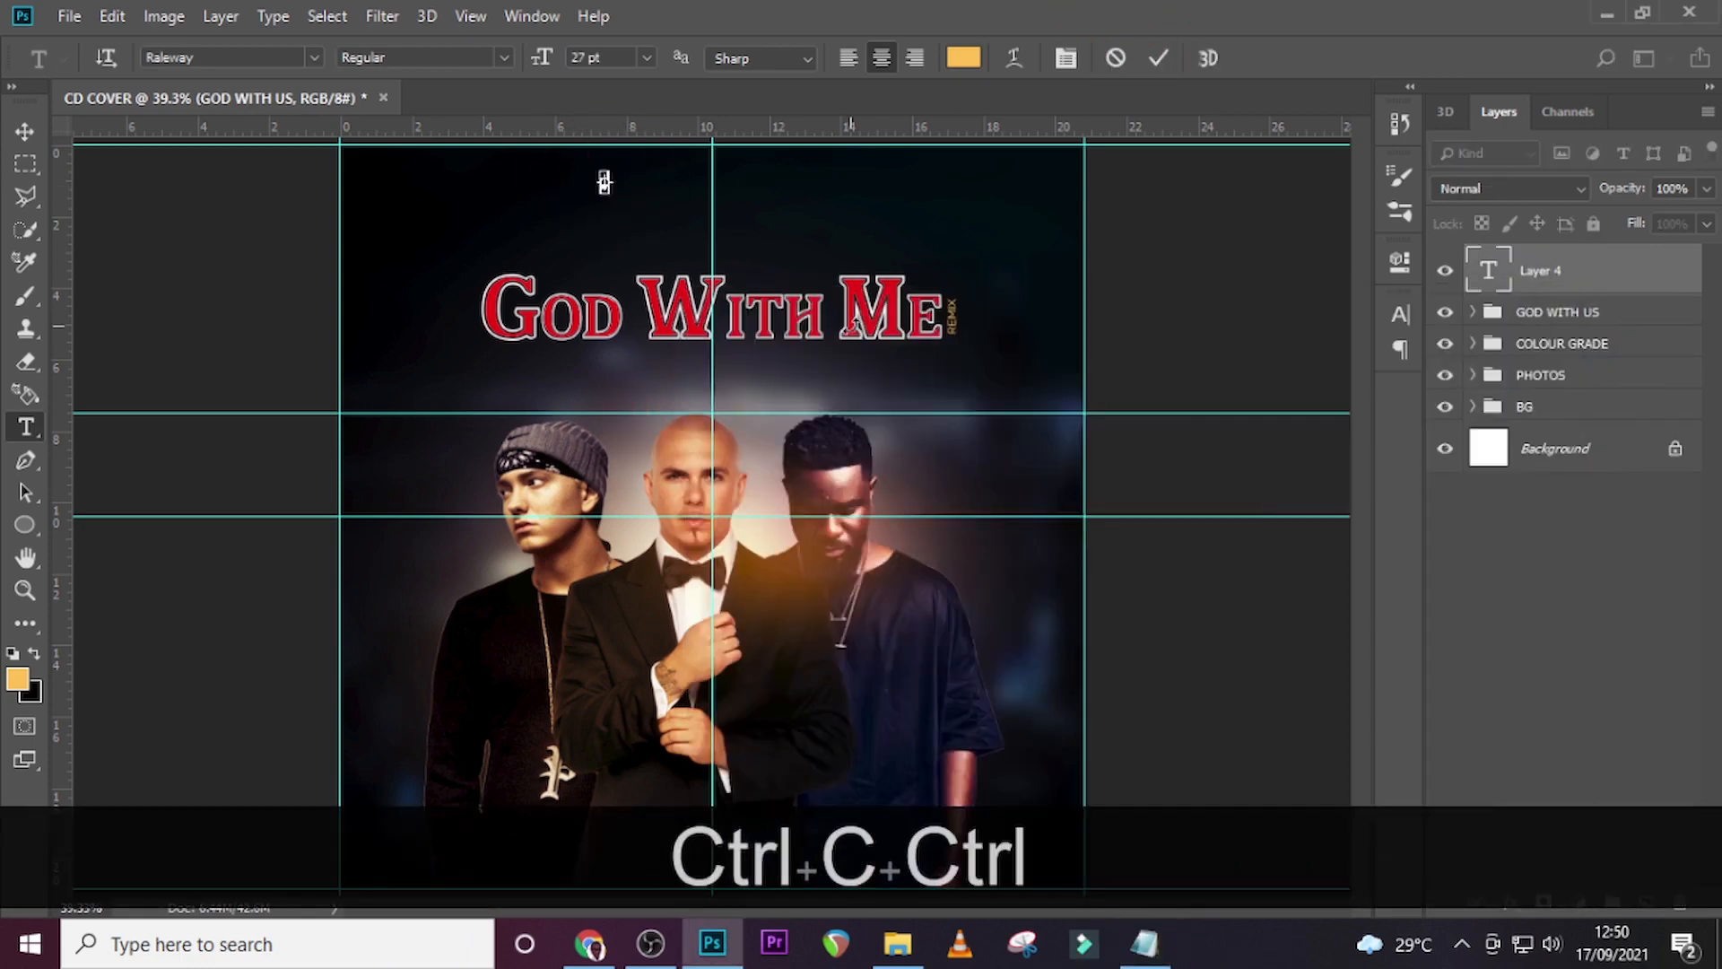
key("ctrl+v")
left_click(1524, 270)
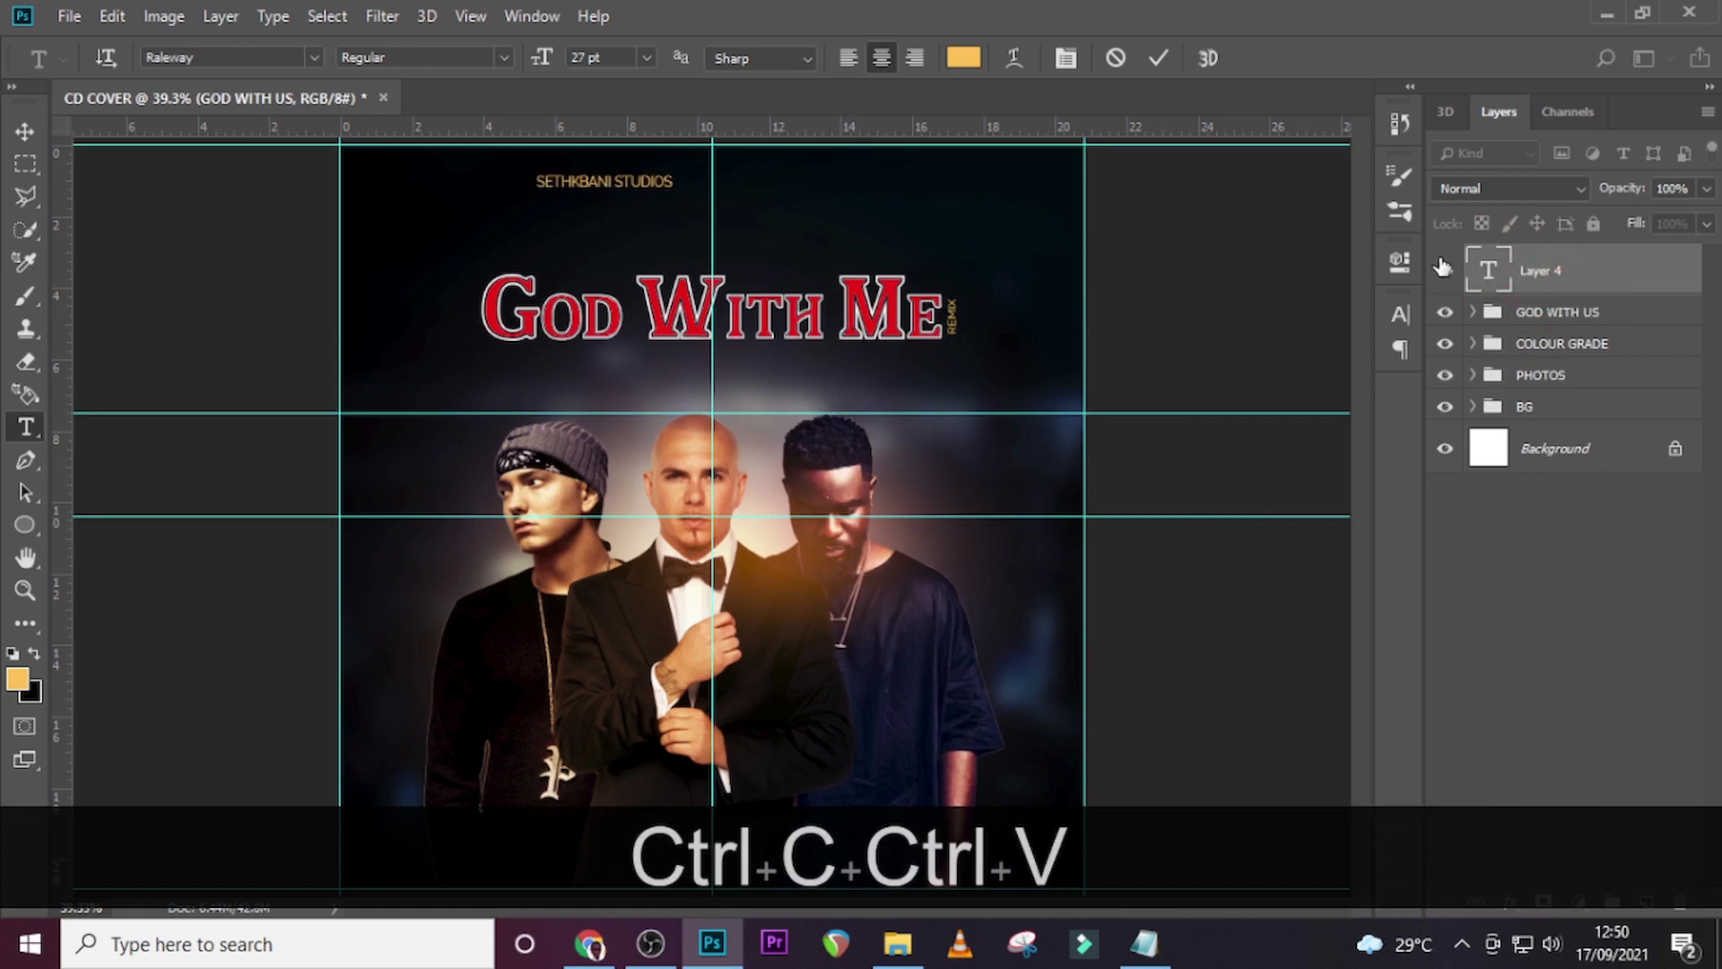
Format the SETHKBANI STUDIOS text in Helvetica at 24 pt with tracking of 760.
left_click(1399, 263)
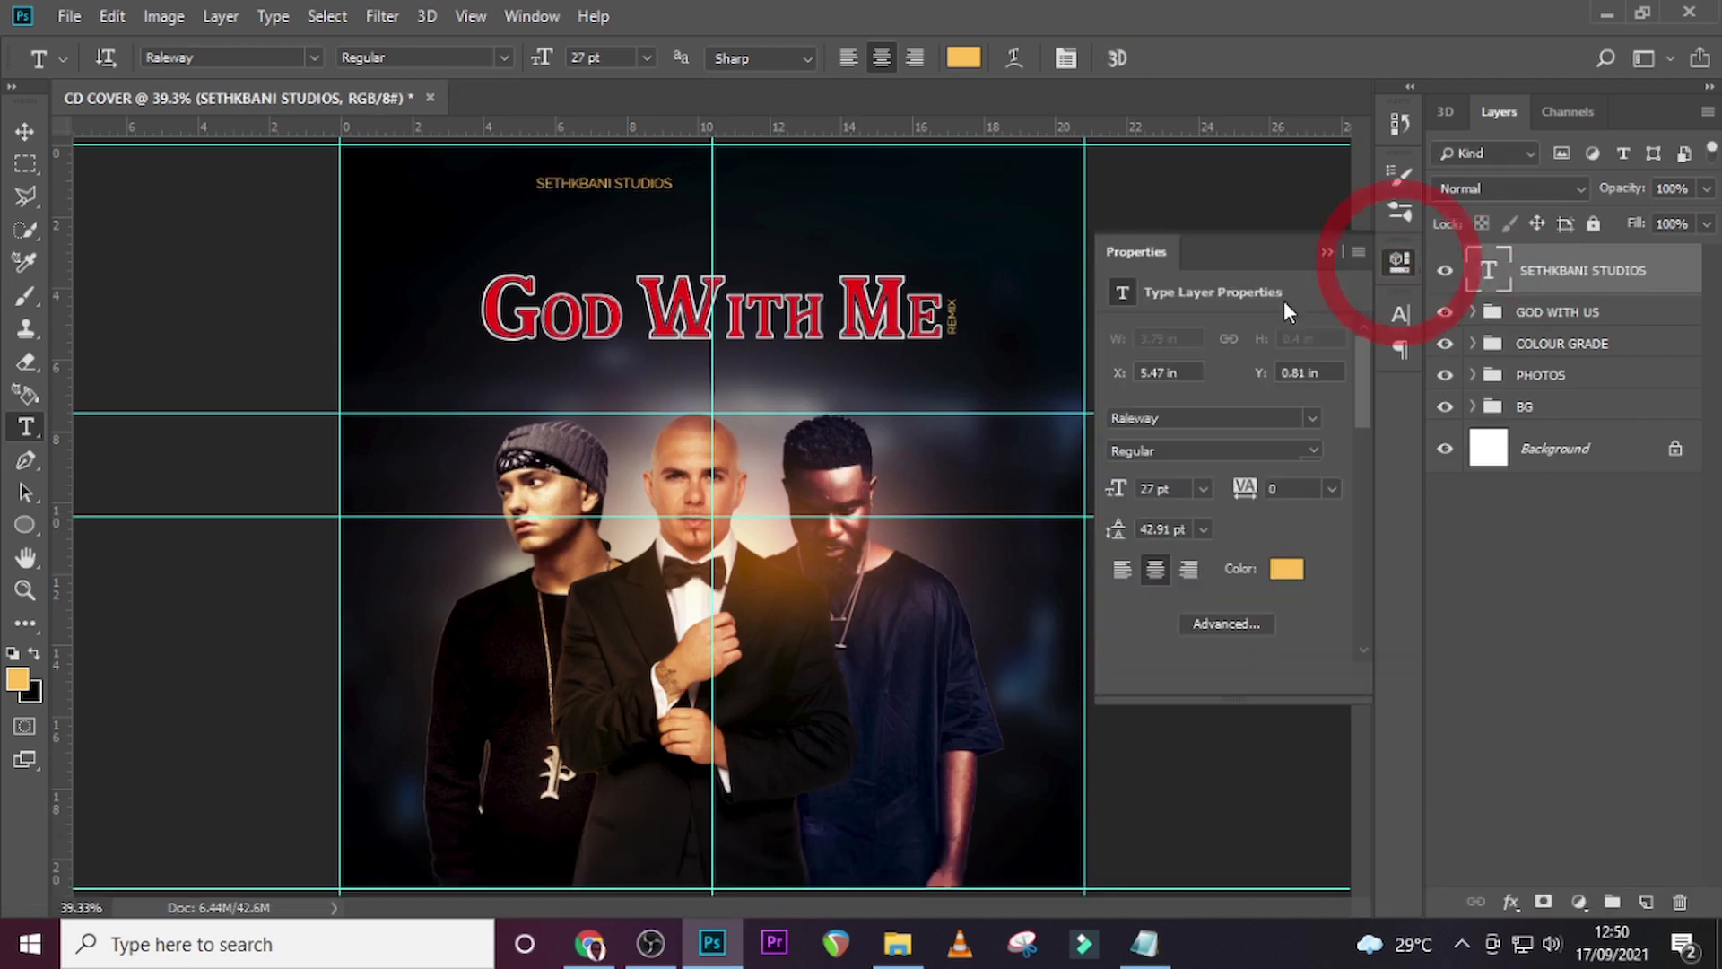
left_click(1402, 317)
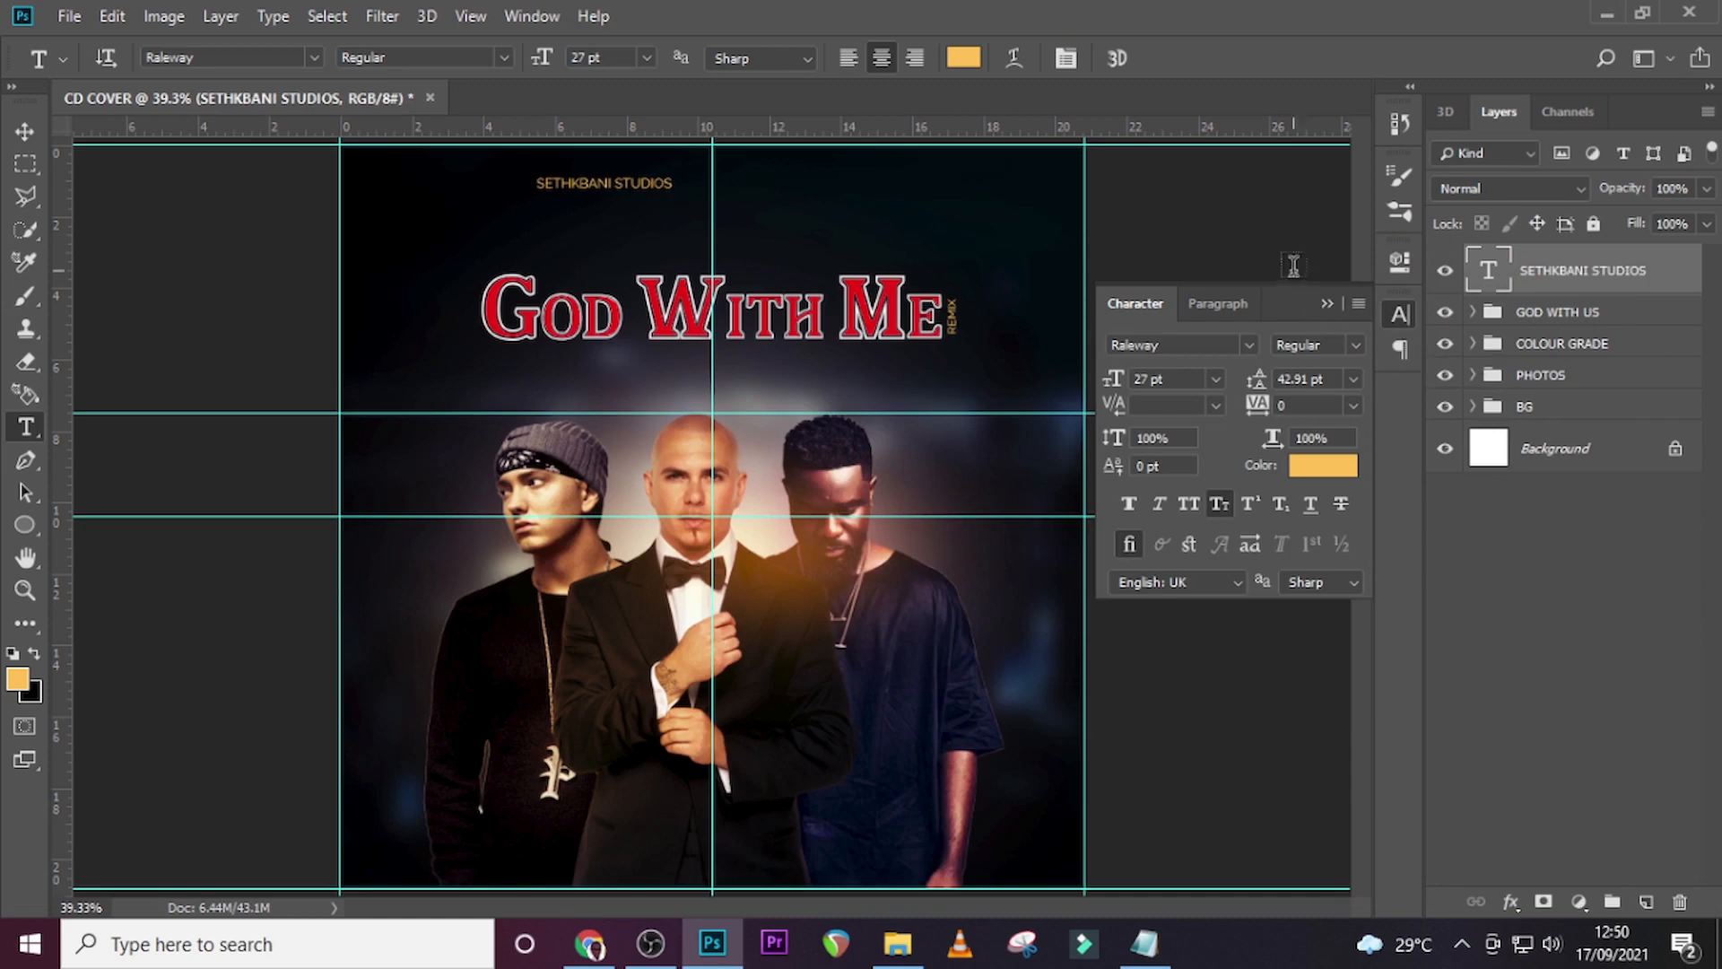
left_click(1249, 346)
left_click(1209, 467)
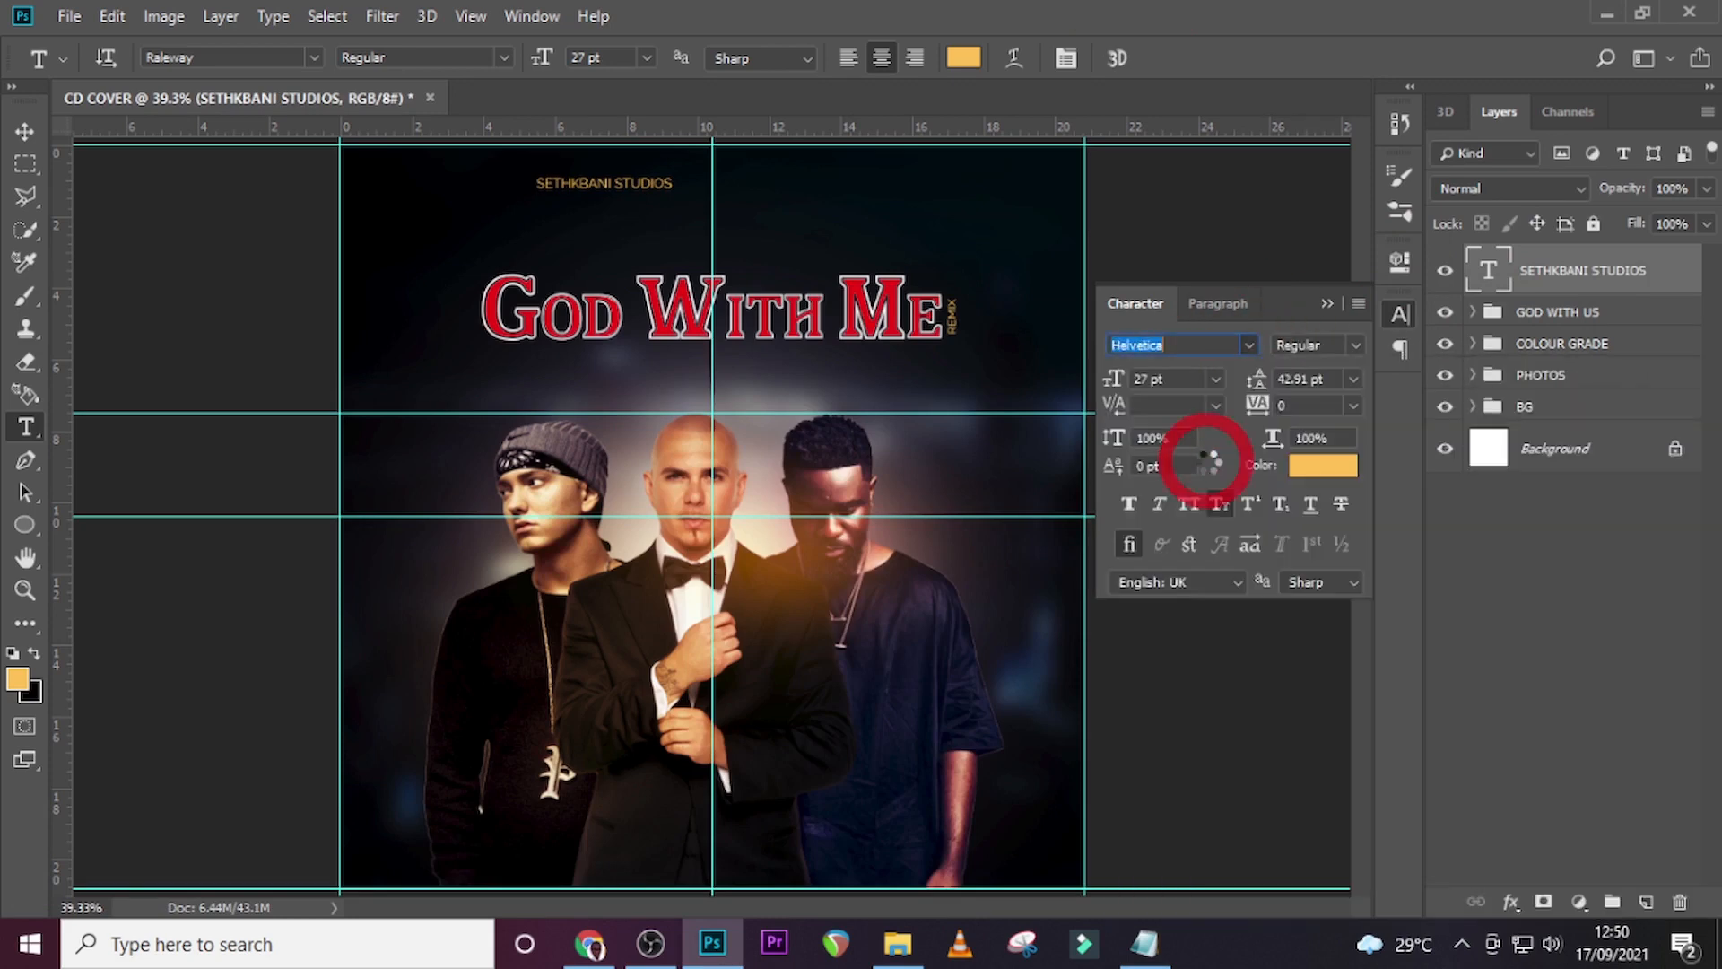
left_click(1115, 379)
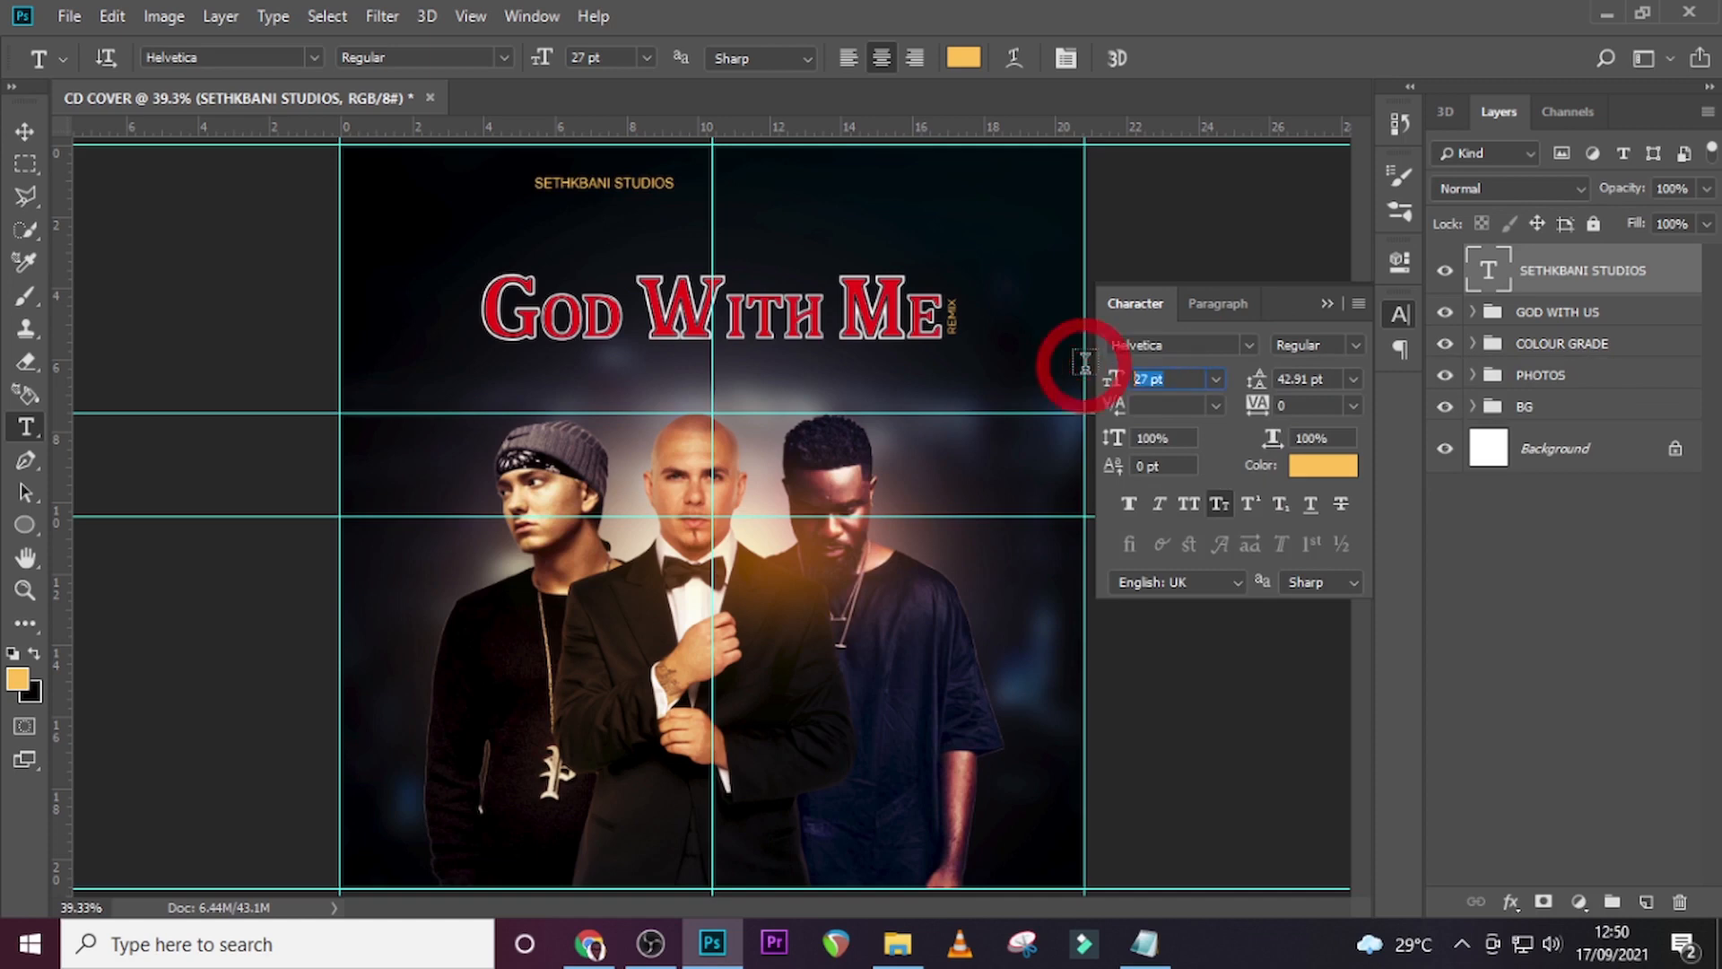
type("24")
key("Return")
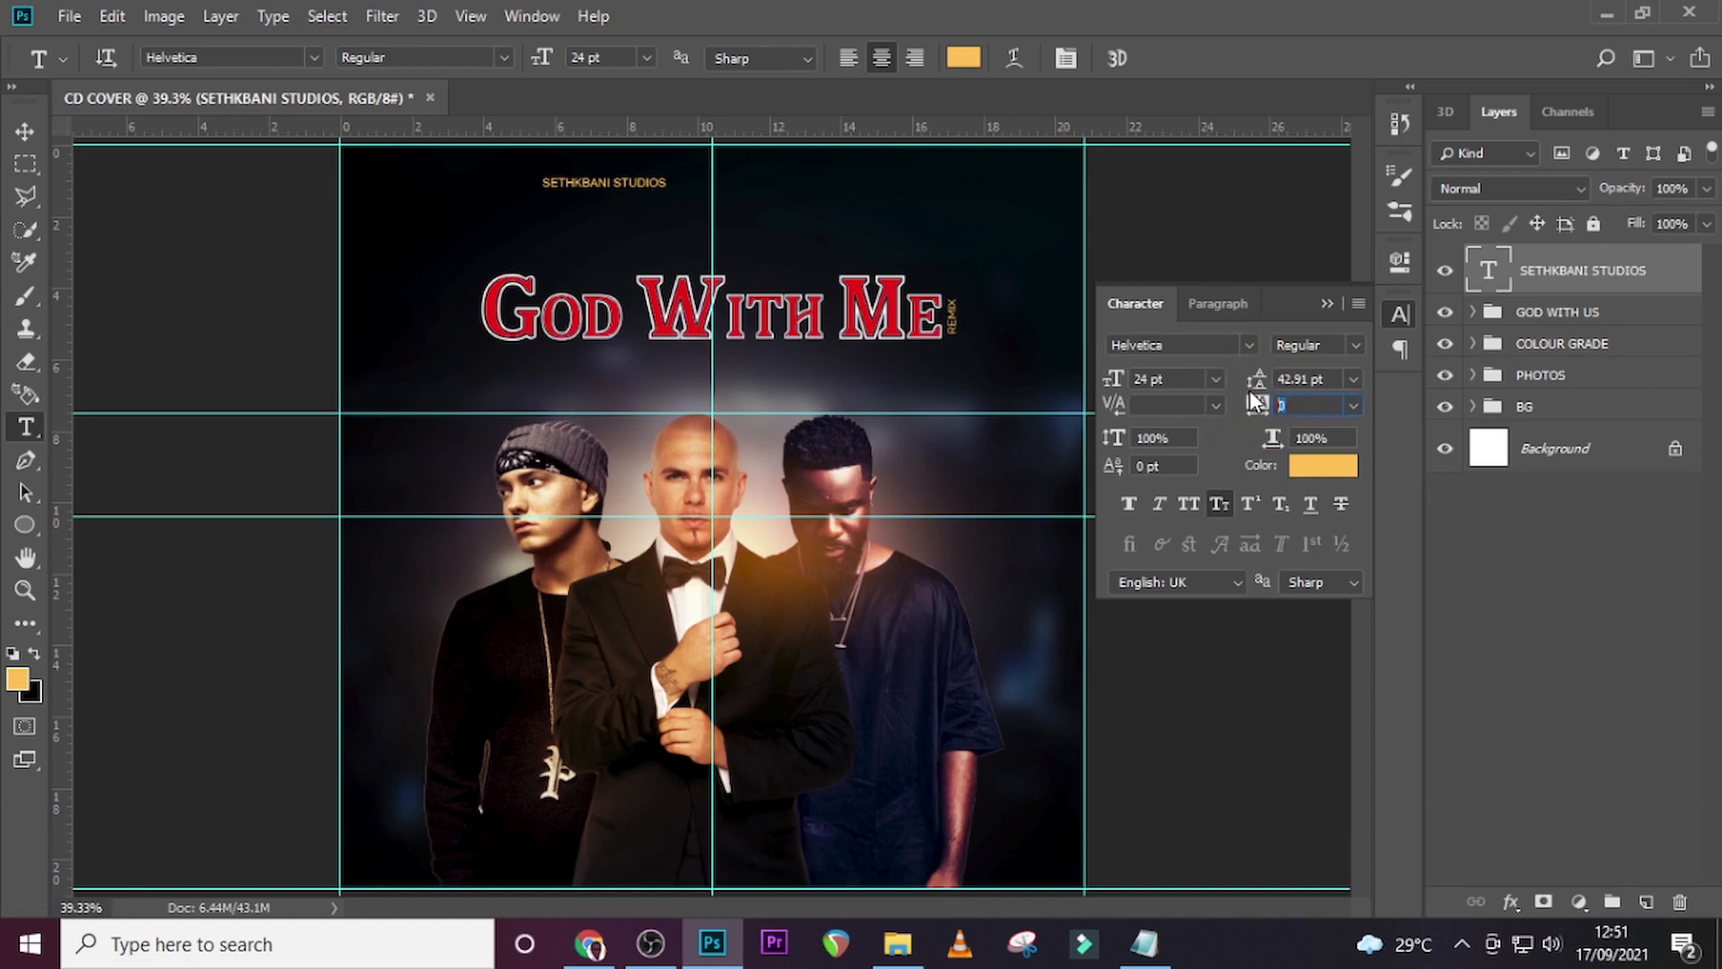
type("760")
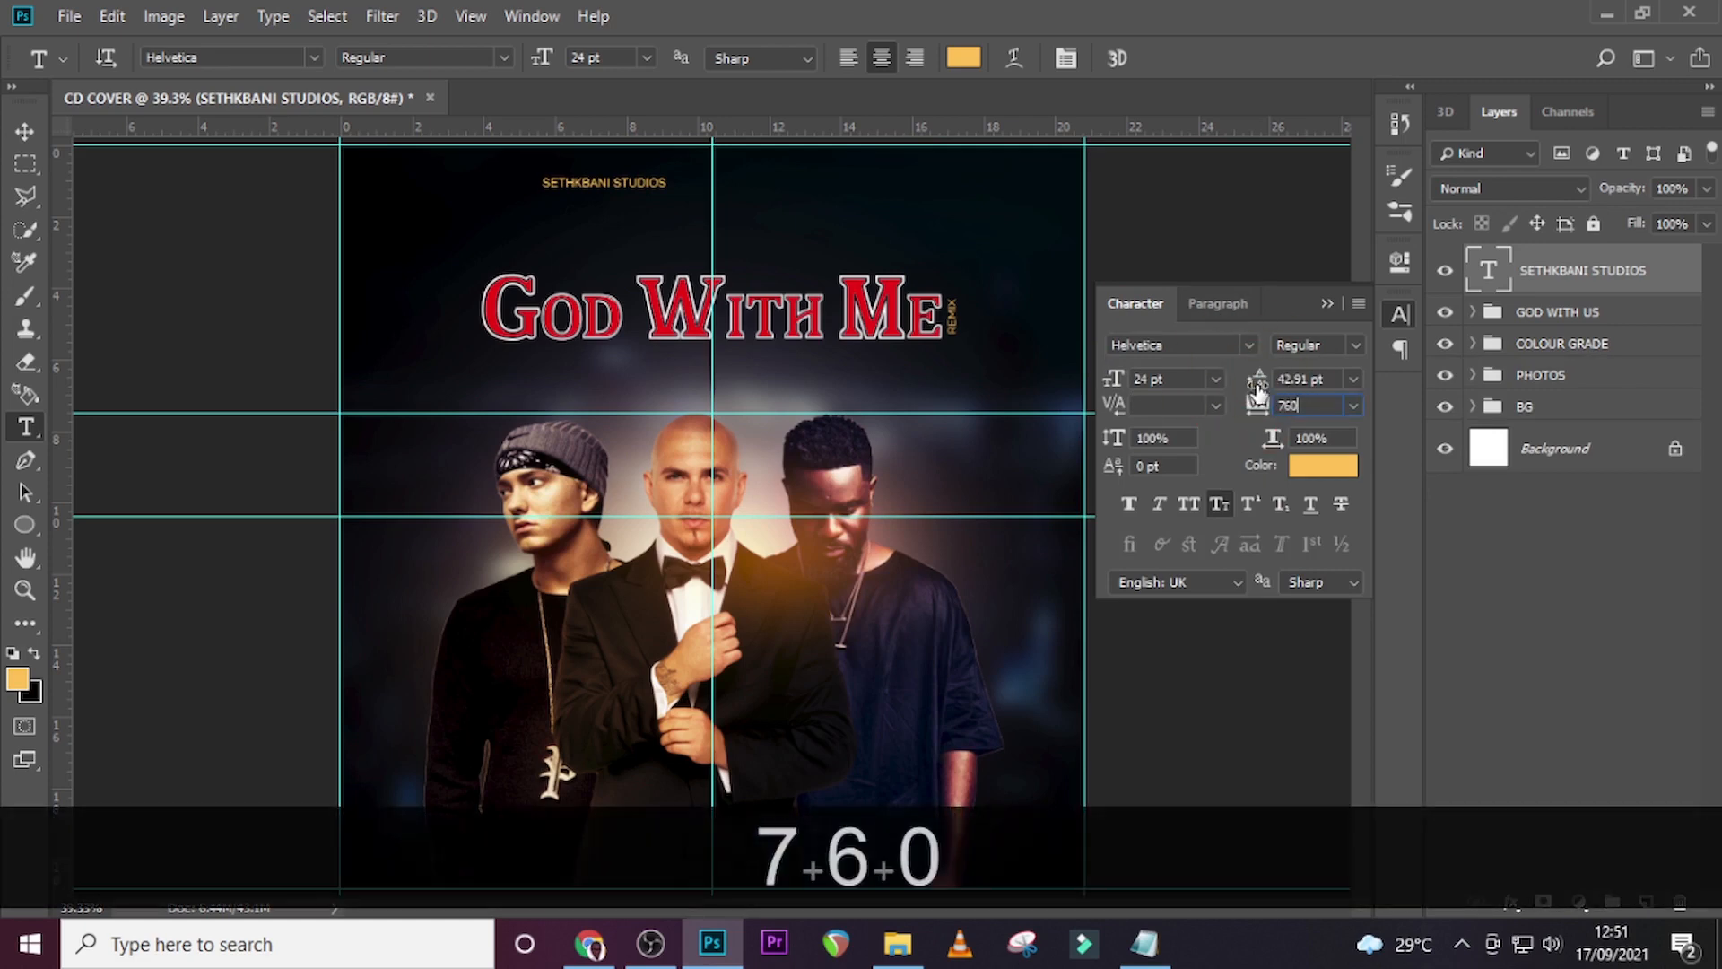
key("Return")
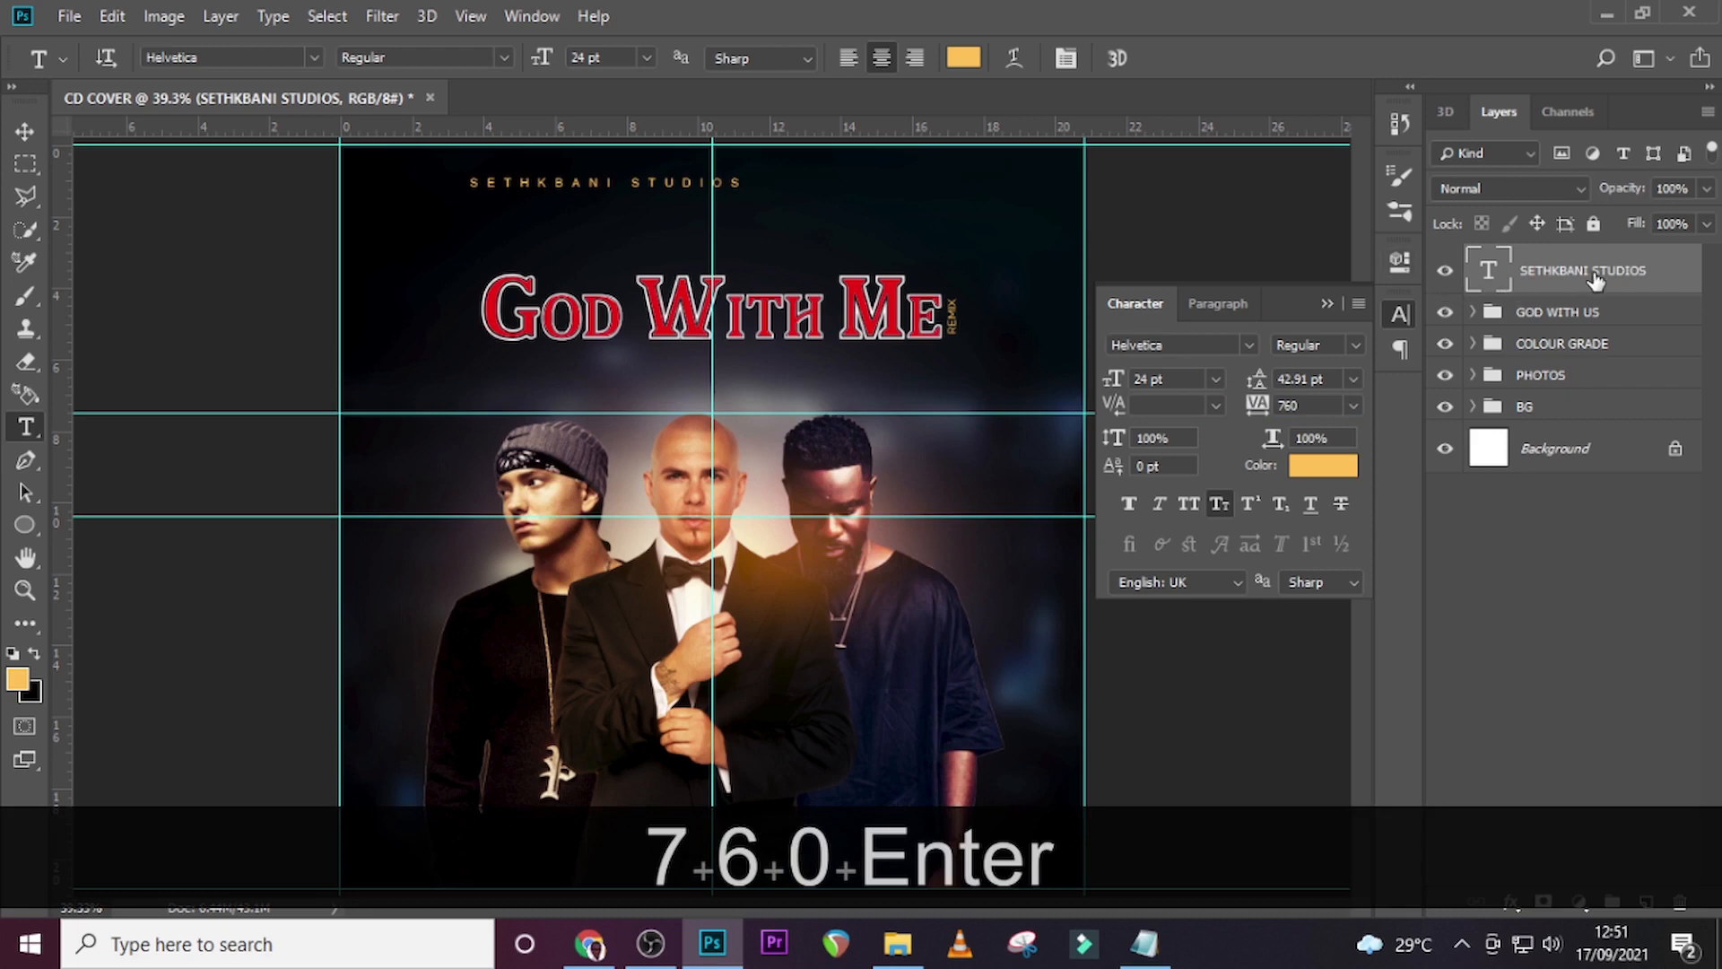
Move the studio text above the title and centre it on the vertical centre guide, at about X 747 px.
key("v")
left_click_drag(644, 185, 797, 177)
key("ctrl+t")
key("shift+Left")
key("shift+Left")
key("shift+Left")
key("shift+Left")
key("shift+Left")
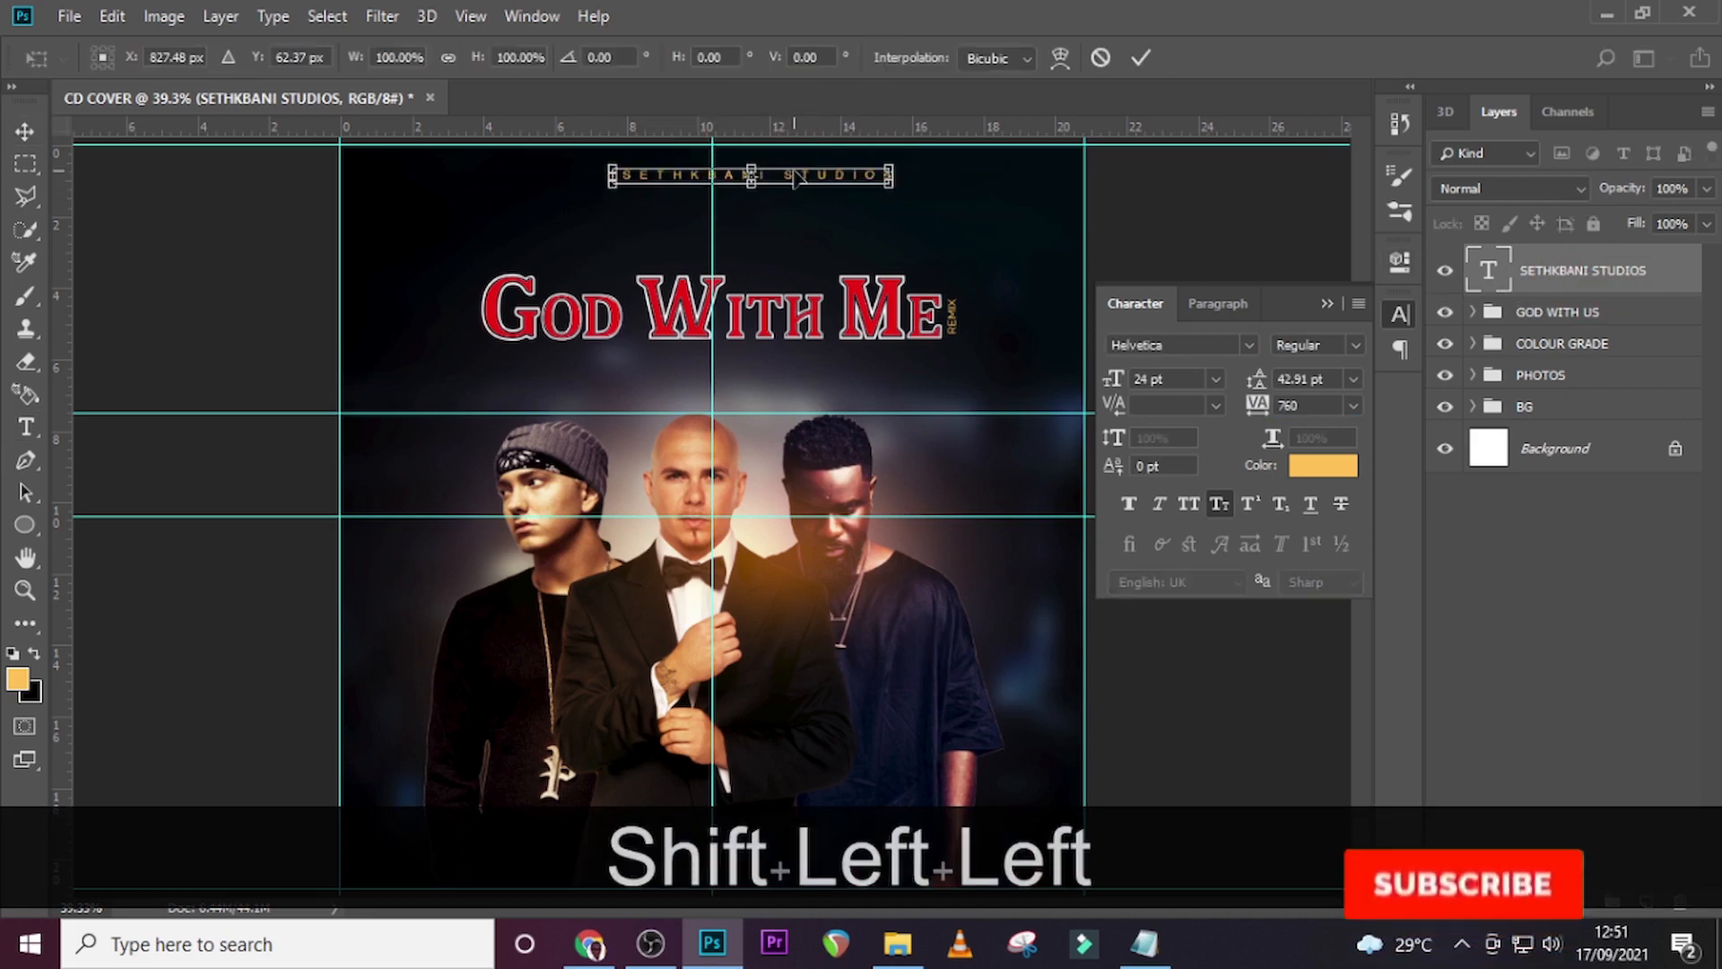
key("shift+Left")
key("shift+Left")
key("shift+Left")
key("shift+Left")
key("shift+Left")
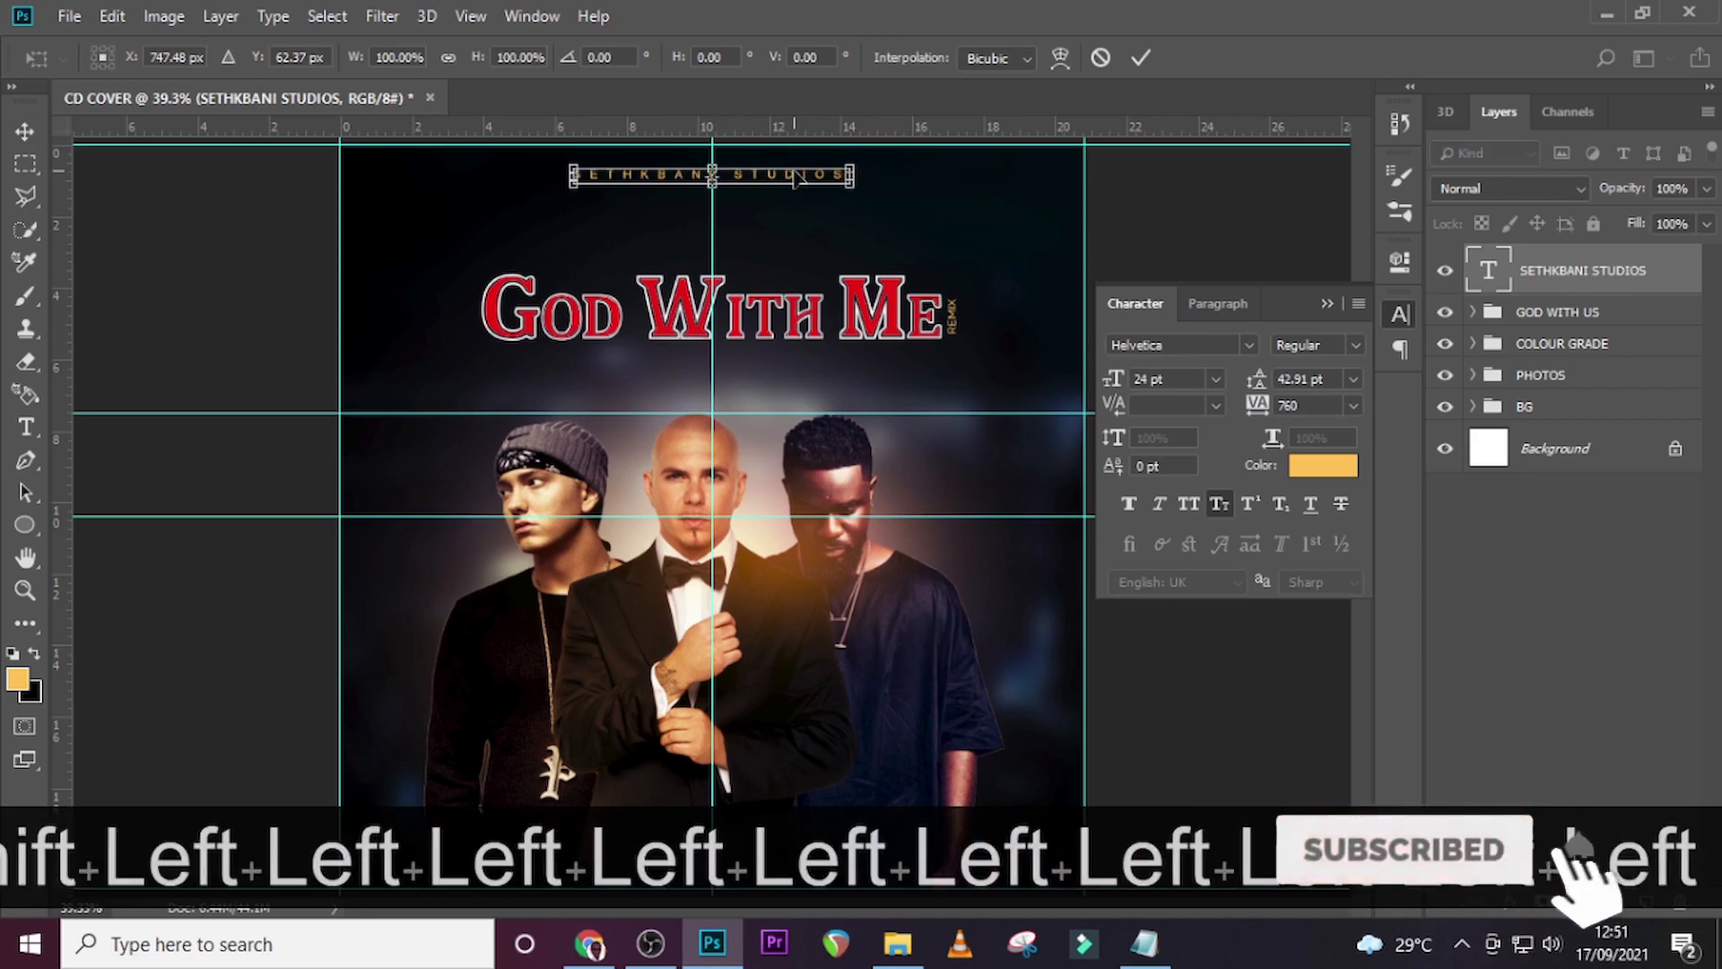
Nudge the studio text up eight increments close to the cover's top edge and keep its colour at ffc154.
key("Up")
key("Up")
key("Up")
key("Up")
key("Up")
key("Up")
key("Up")
key("Up")
key("Return")
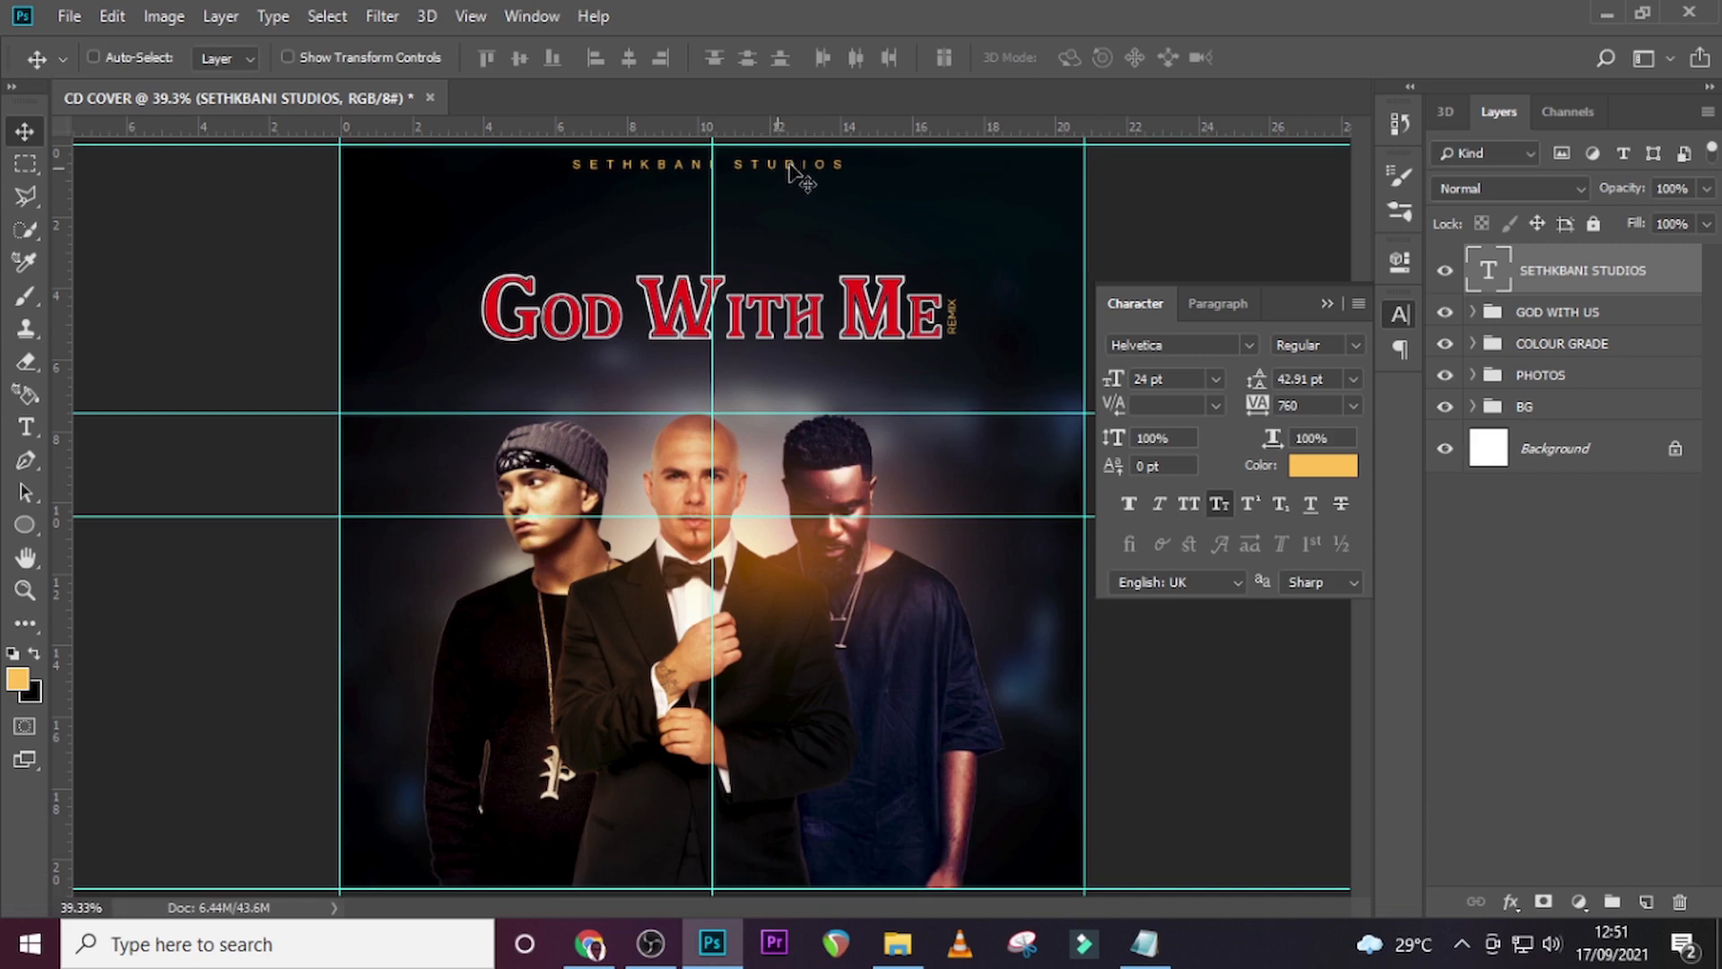
left_click(1318, 468)
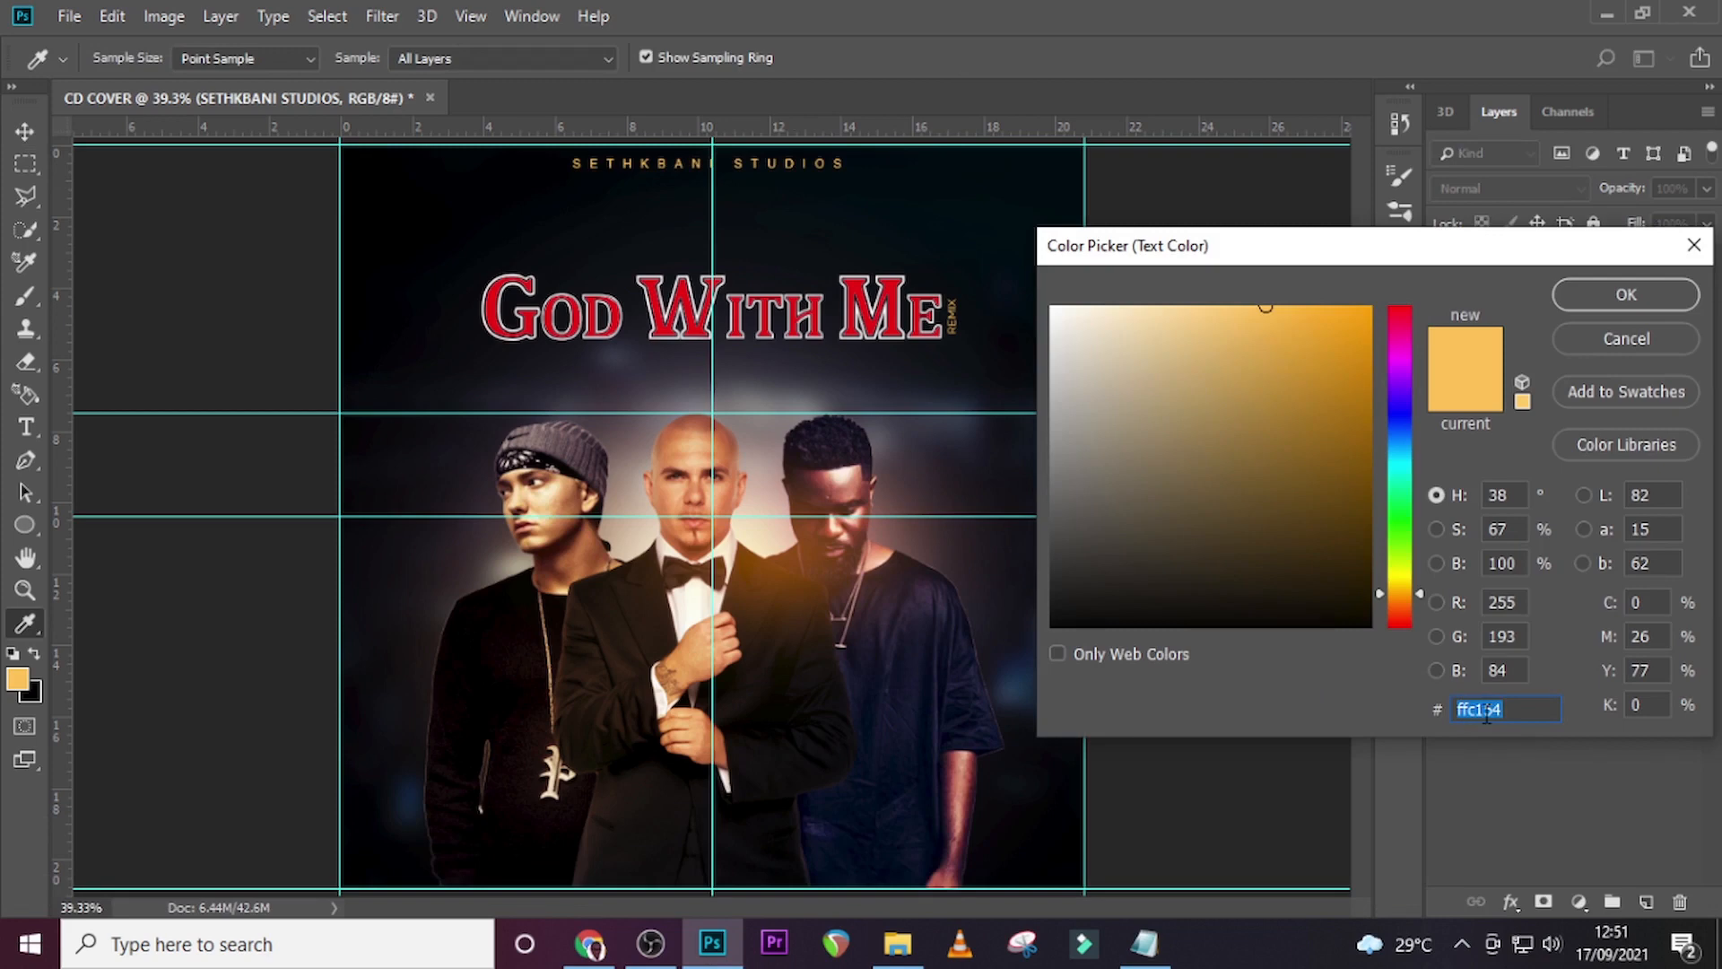
left_click(1634, 292)
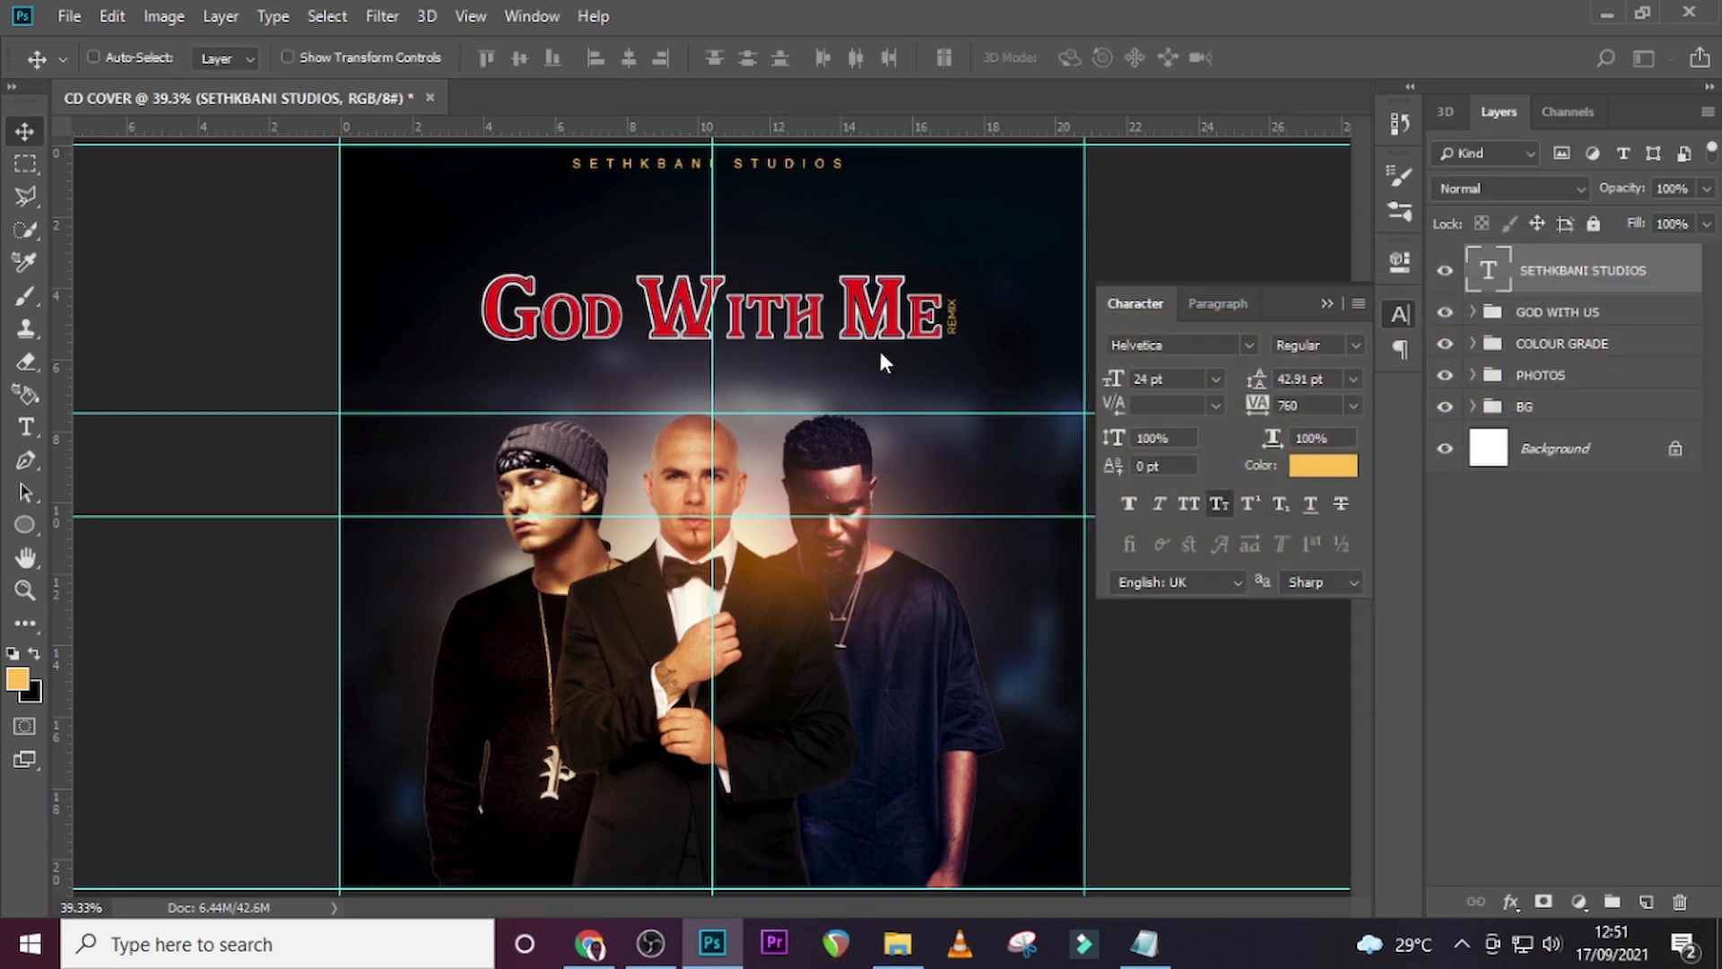
Add a text layer between the studio line and the title reading Jojo, copied from U27.txt in Notepad.
key("t")
left_click(638, 213)
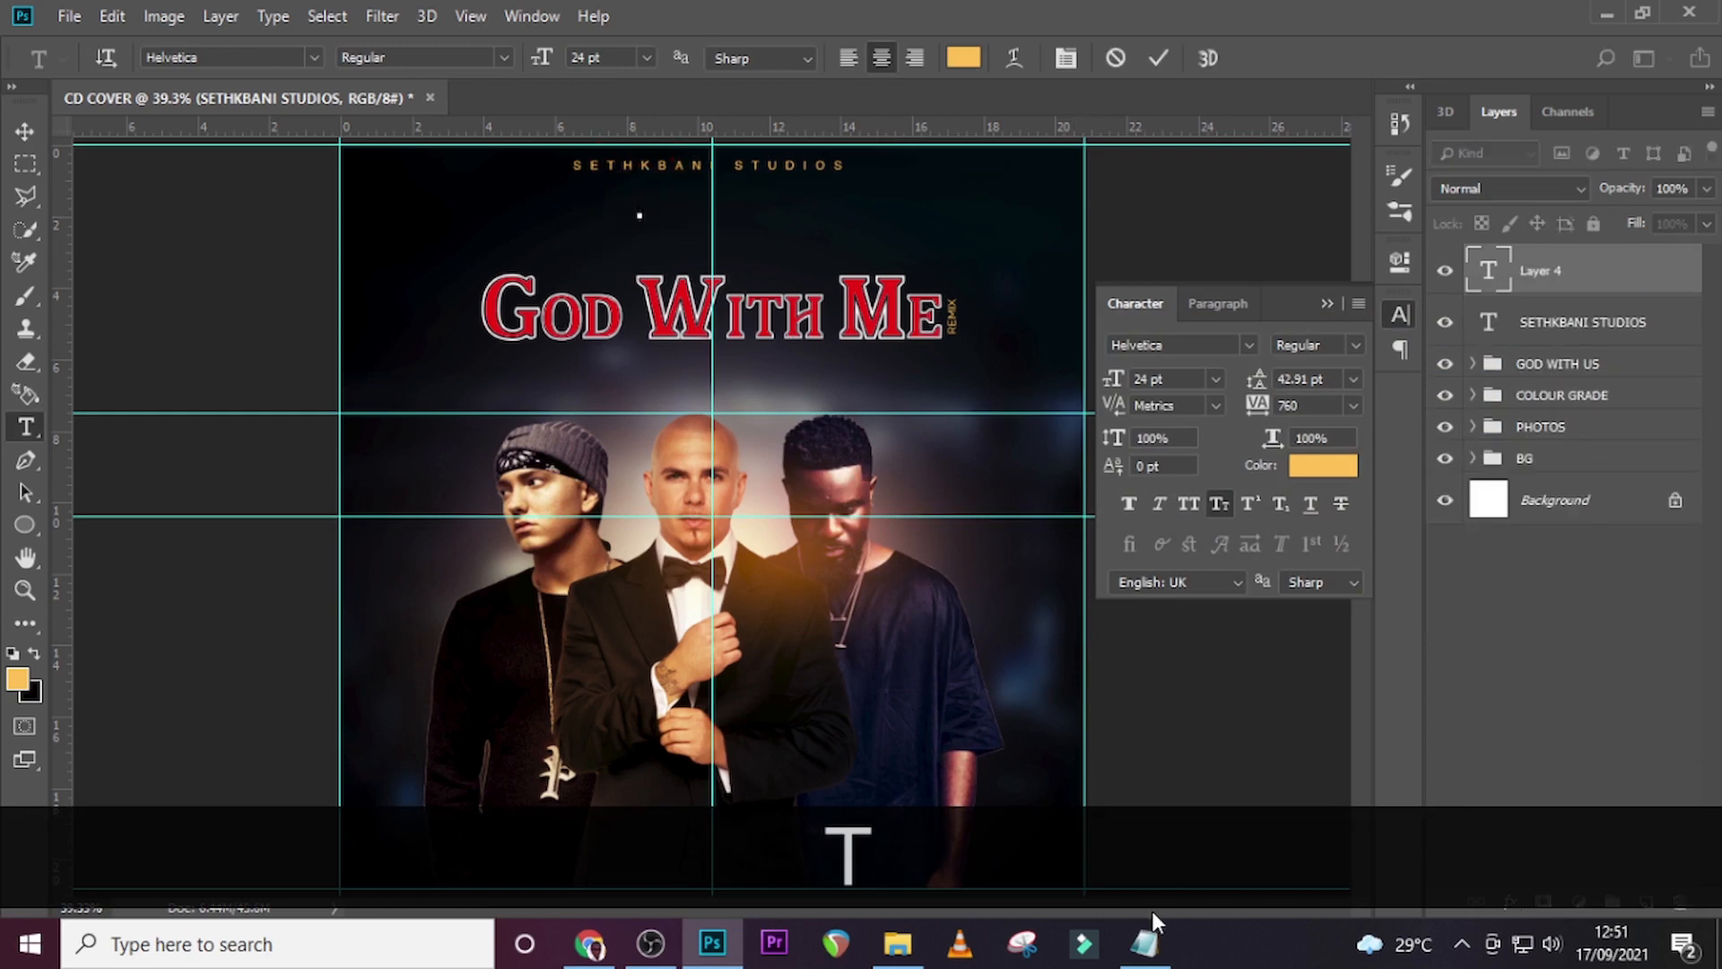
left_click(1144, 944)
left_click_drag(749, 432, 654, 435)
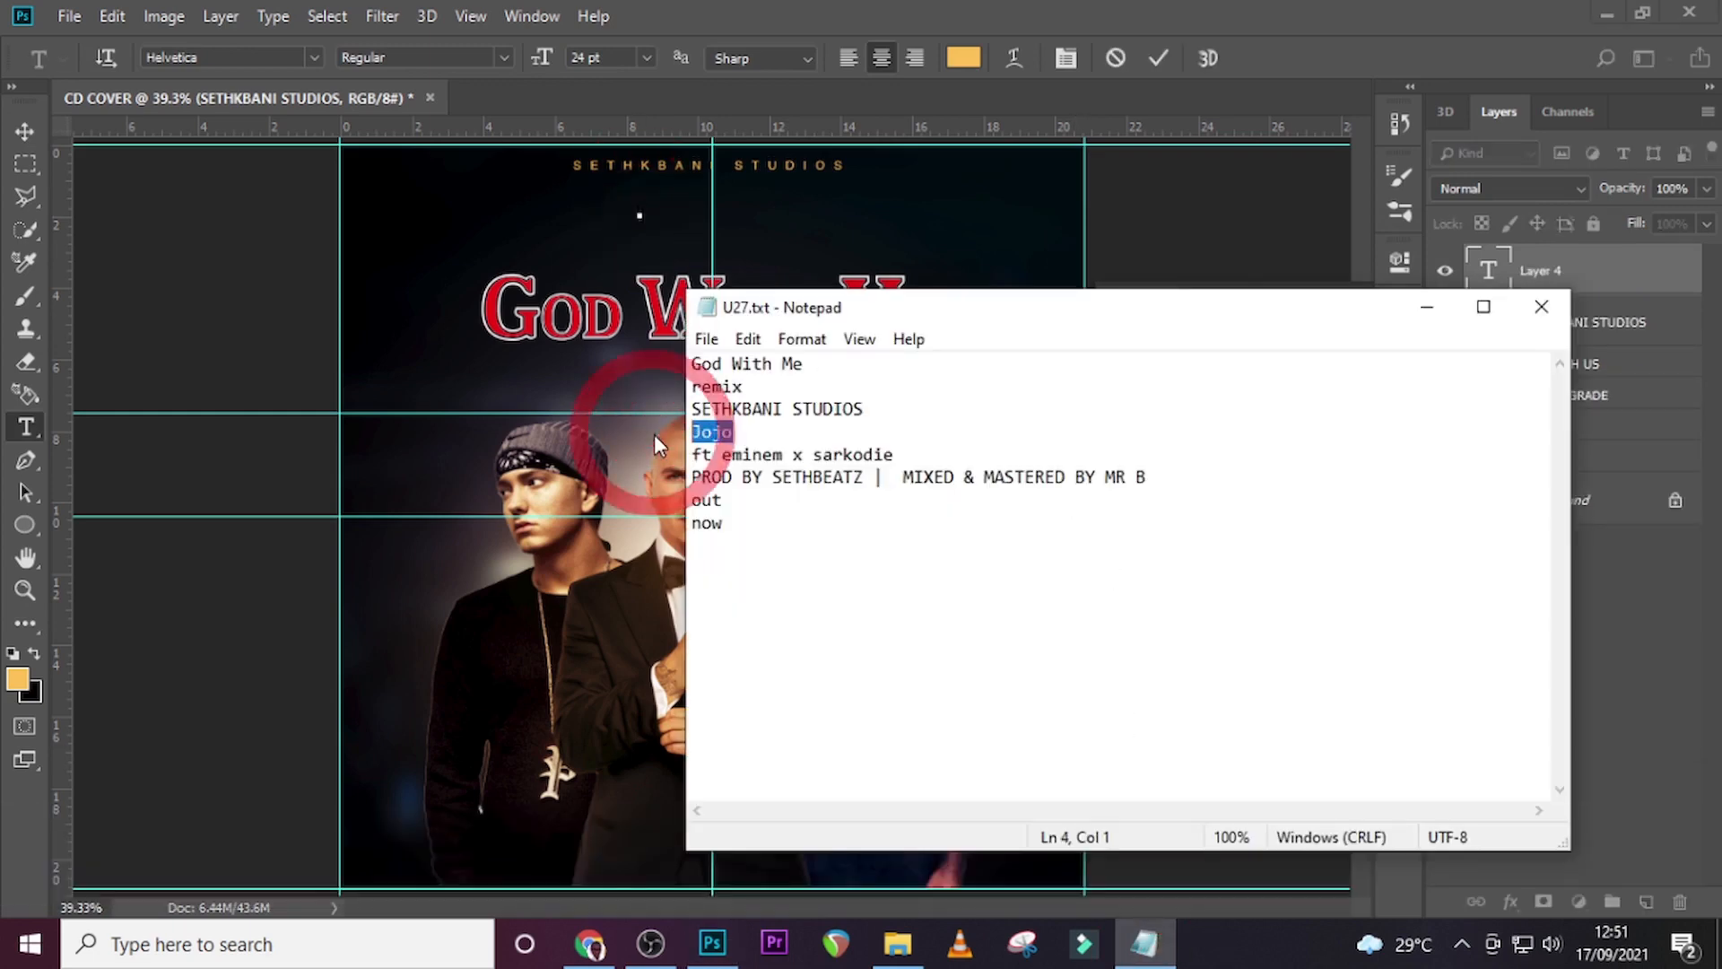
key("ctrl+c")
left_click(1153, 228)
key("ctrl+v")
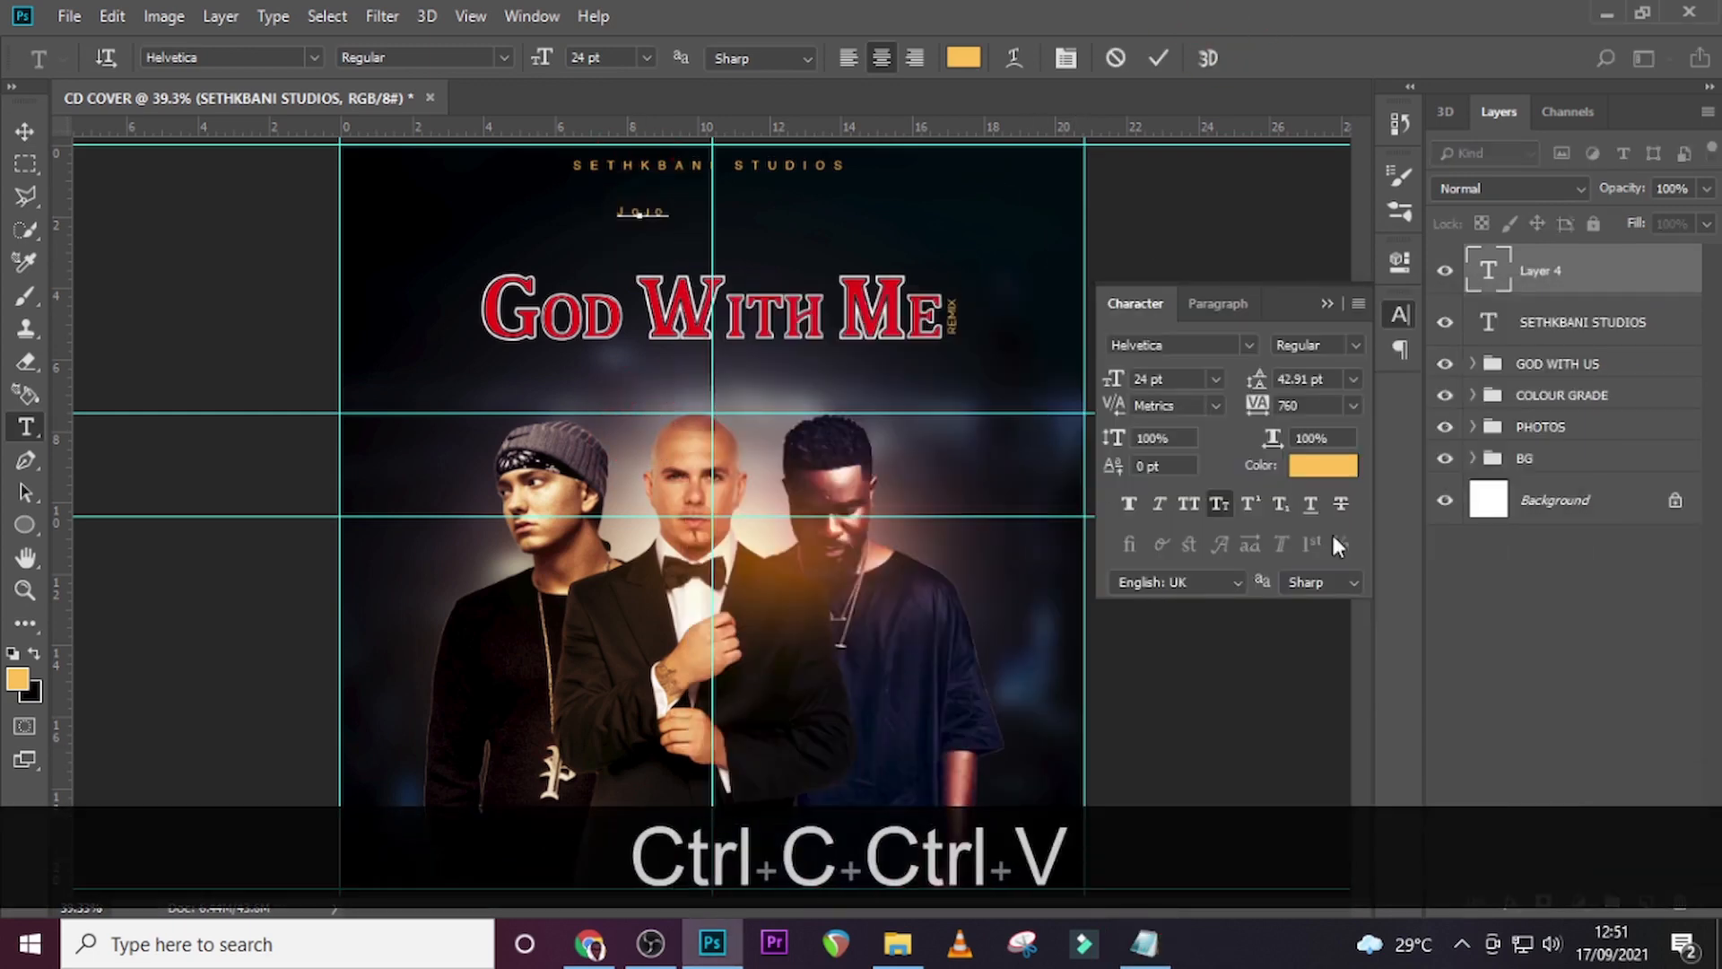
left_click(1540, 270)
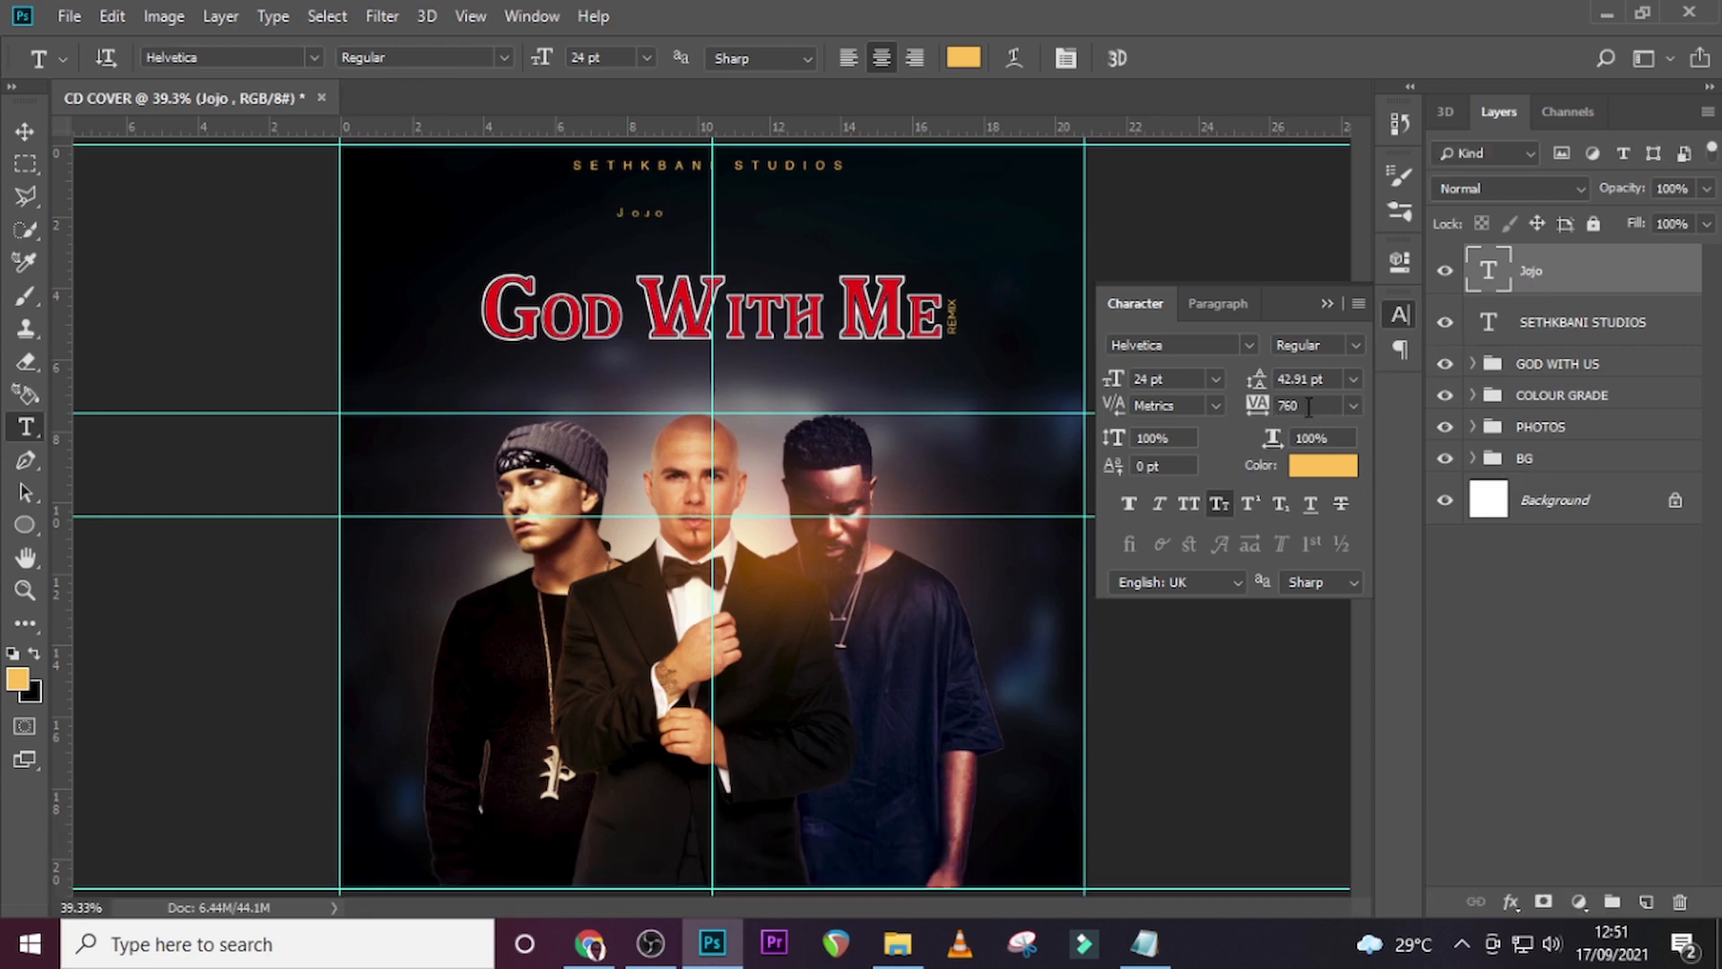
Set the Jojo text's tracking to 0 and its size to 102 pt.
type("0")
key("Return")
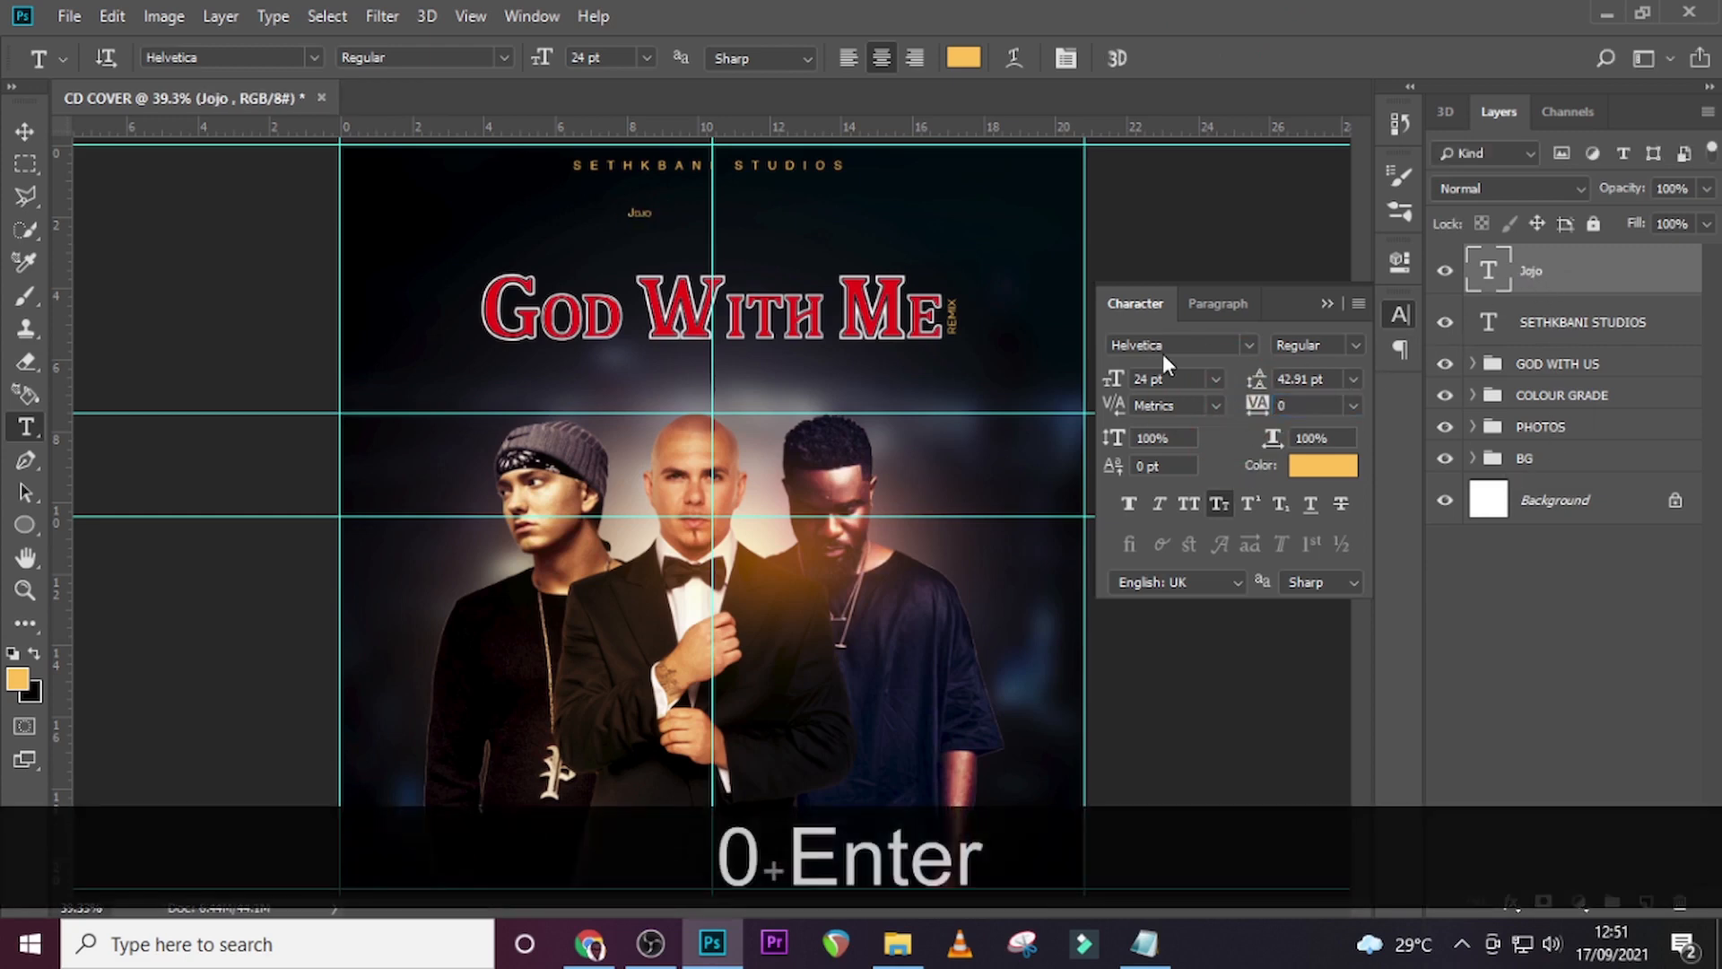
type("1")
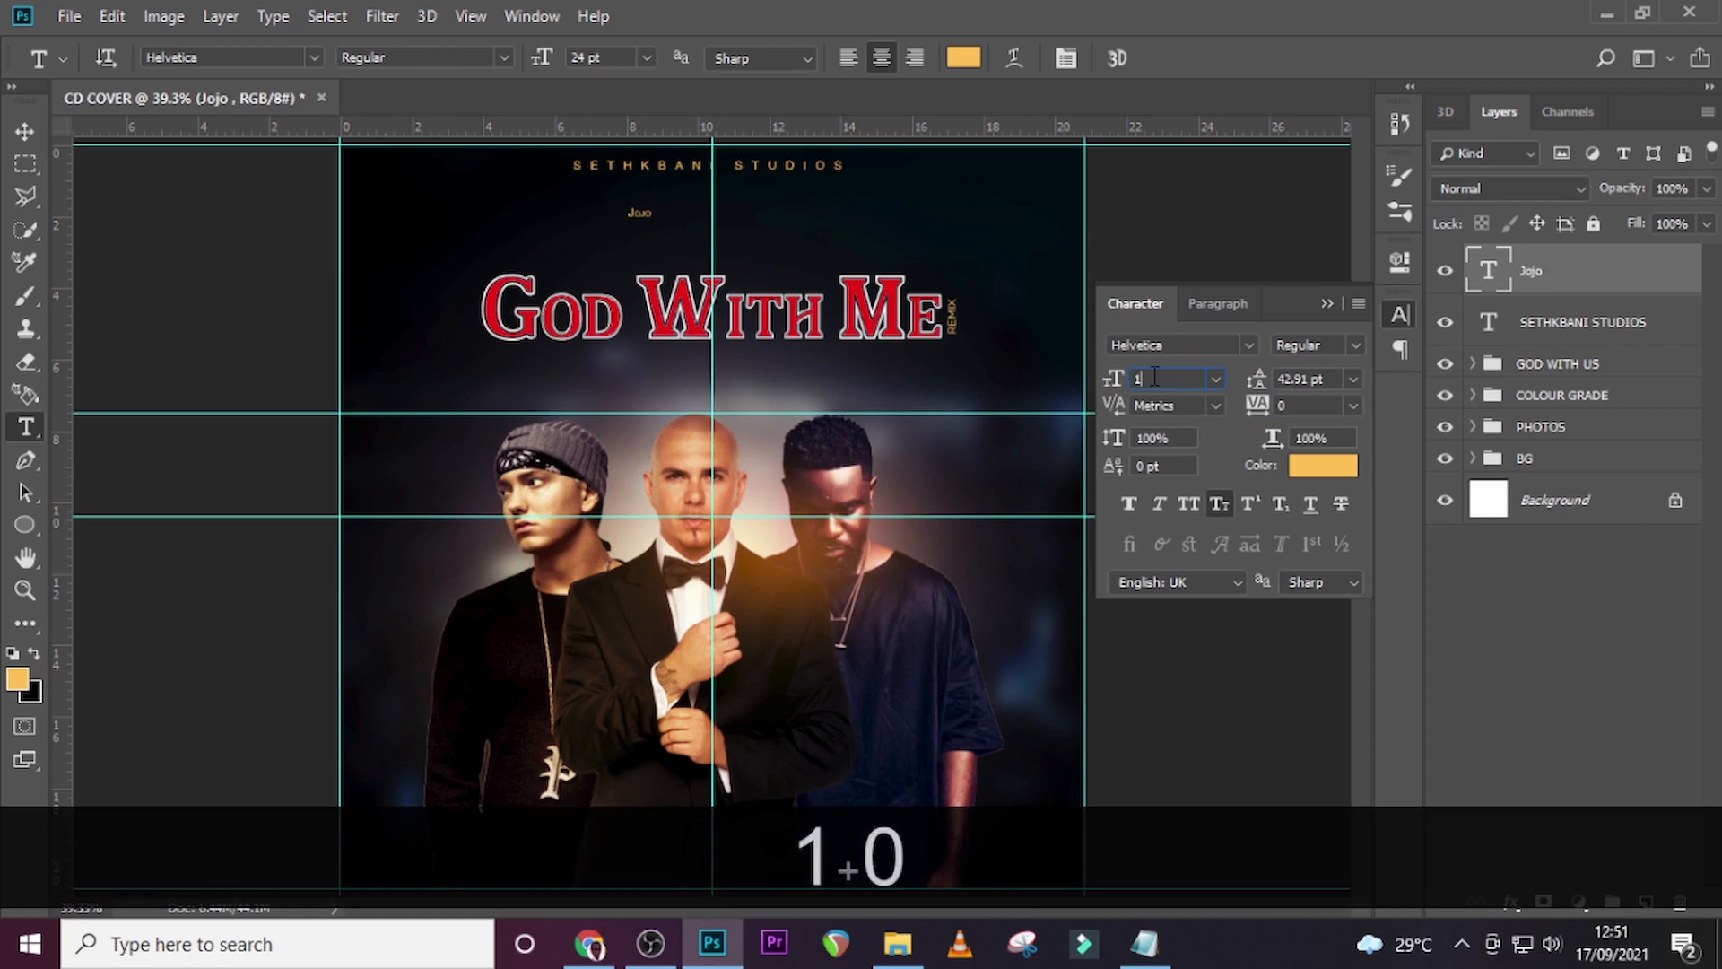
type("02")
key("Return")
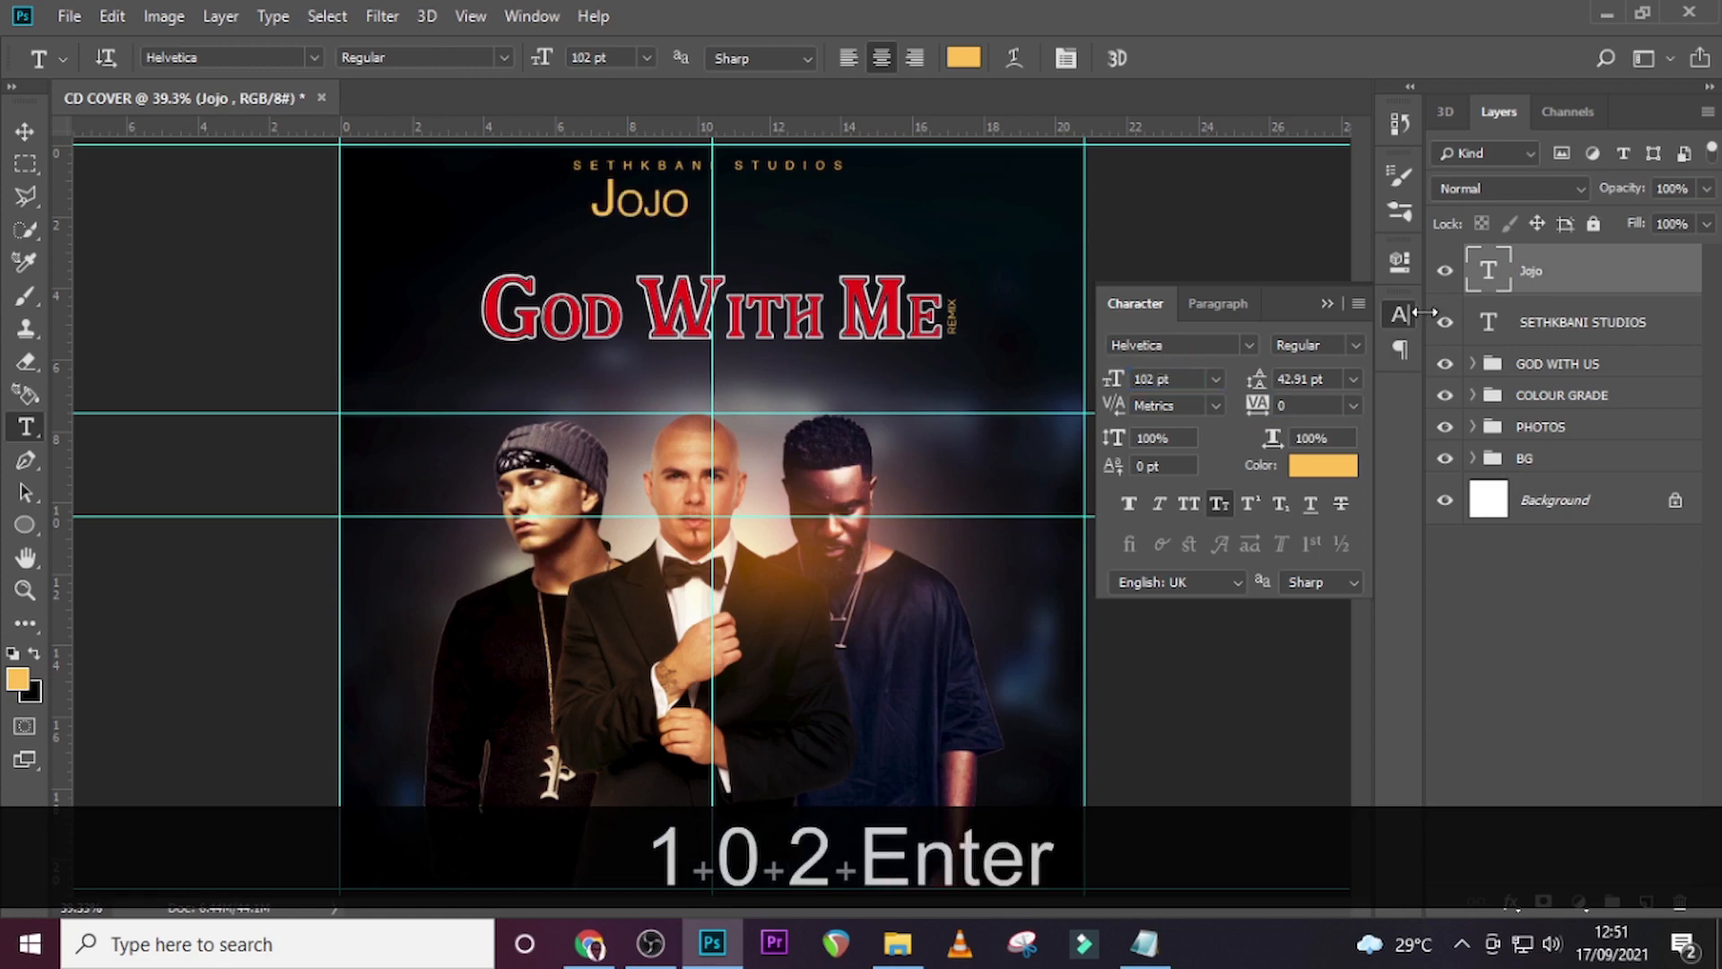
Change the Jojo text's font to Back to Black Demo and turn off small caps.
left_click(1248, 346)
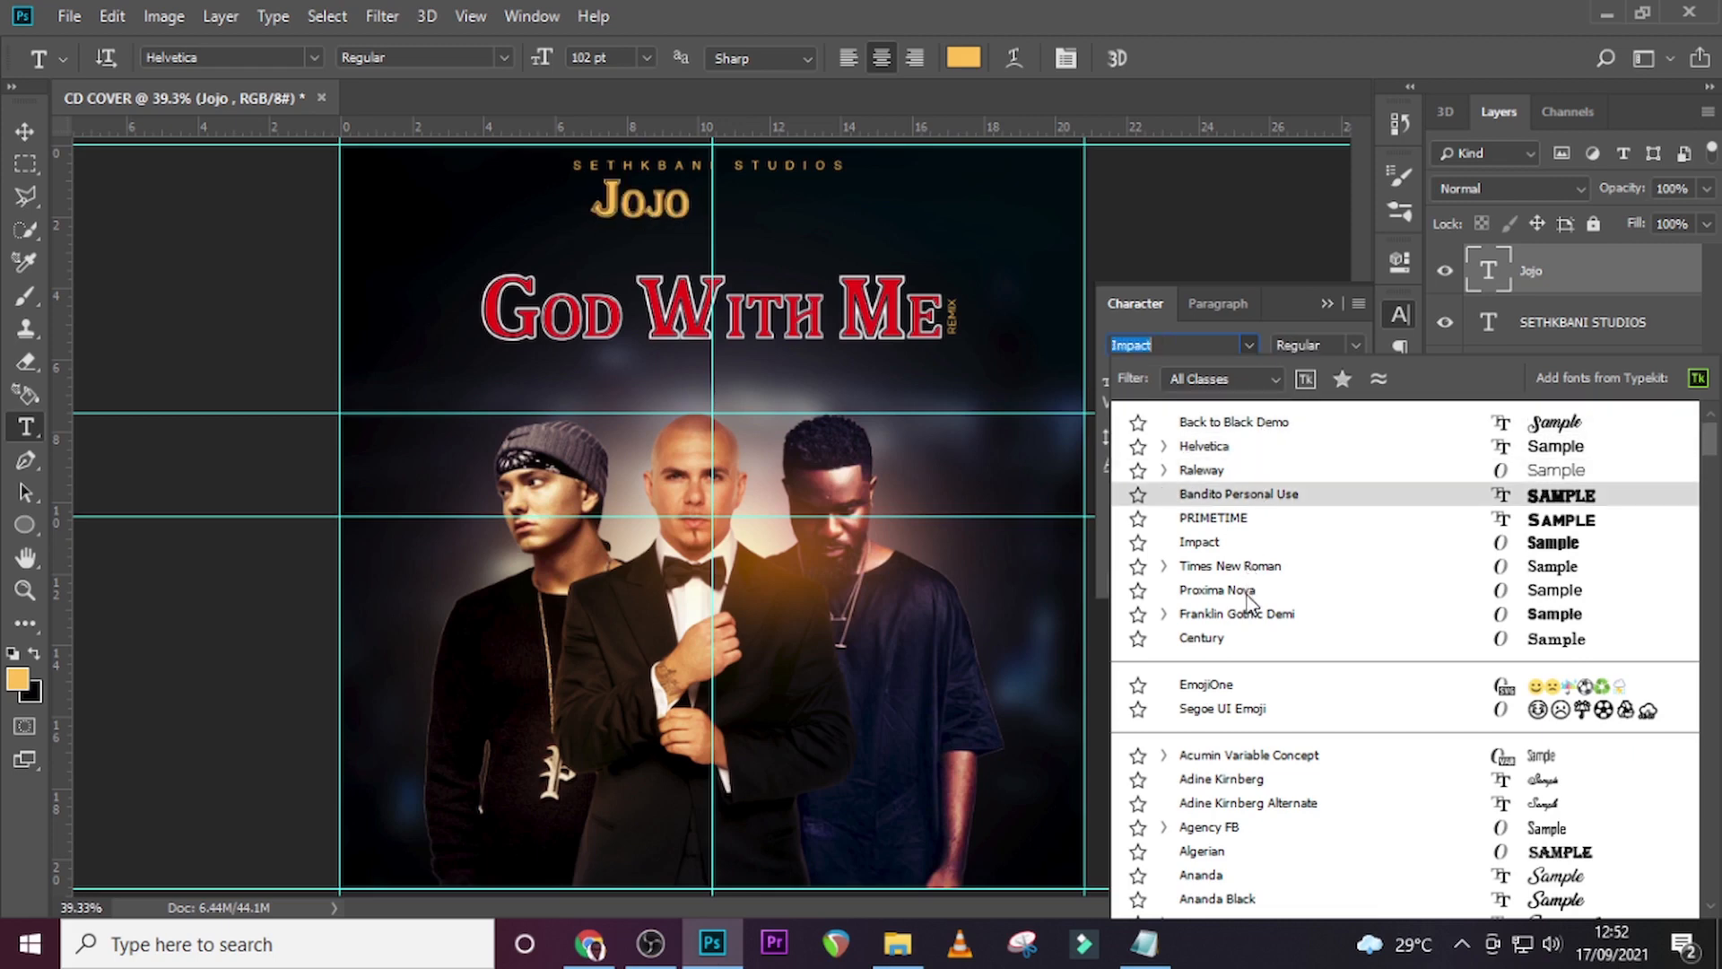
left_click(1235, 422)
left_click(1225, 503)
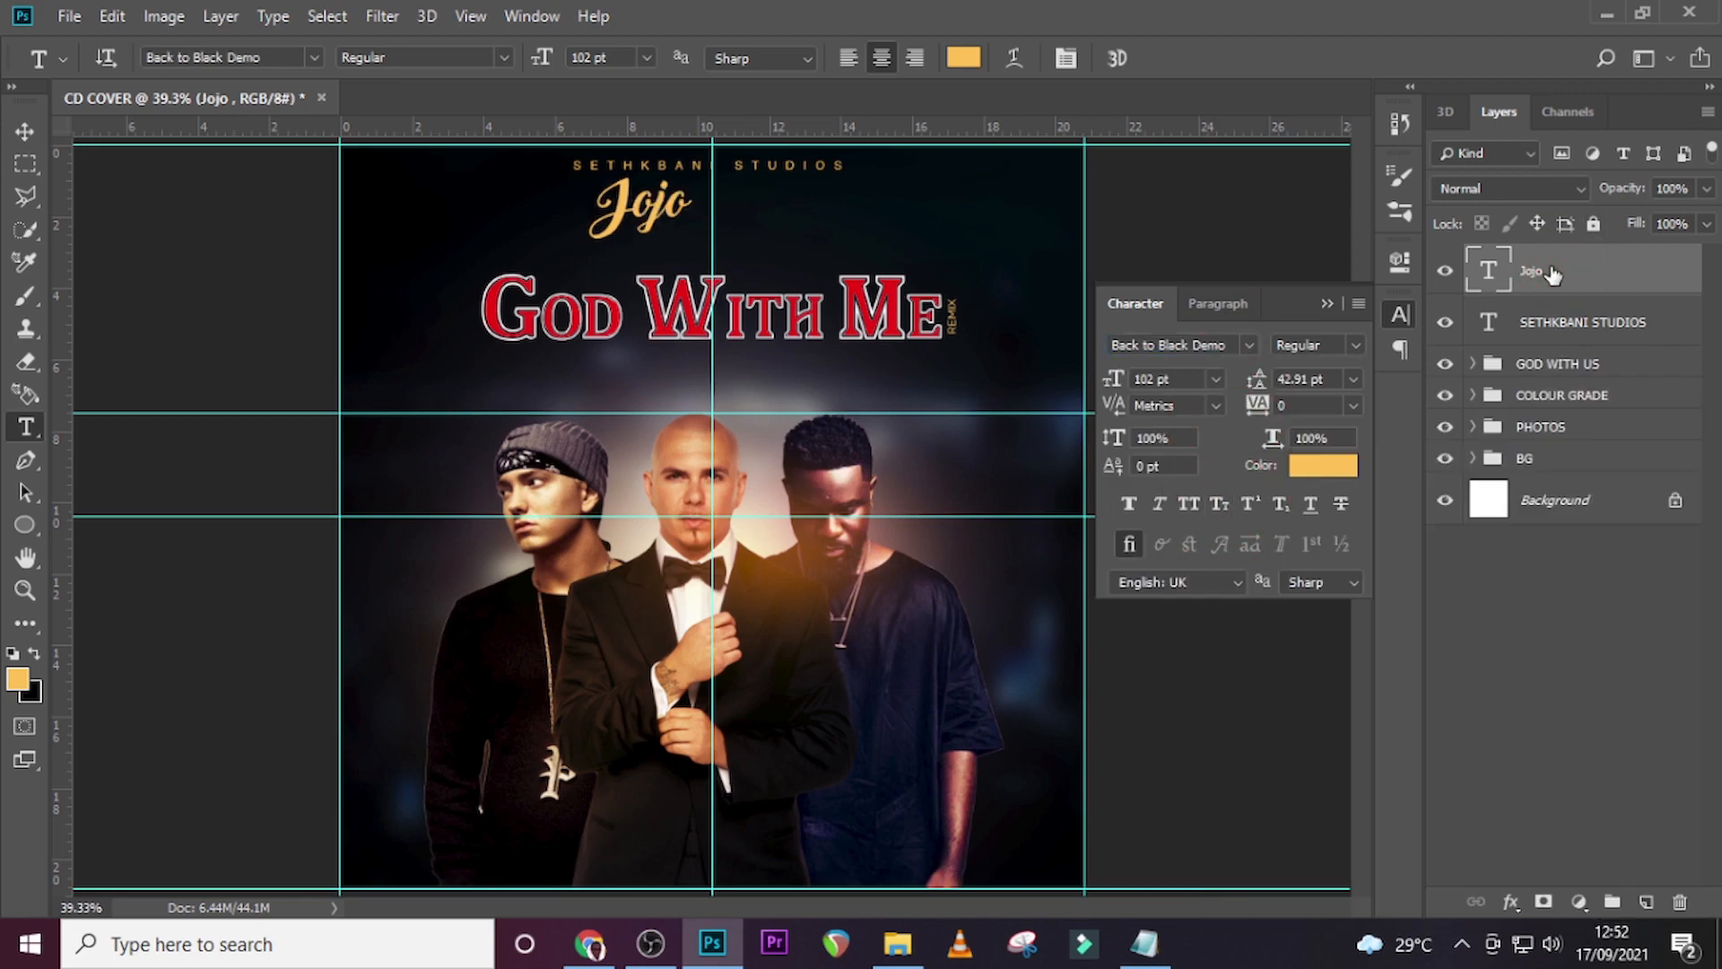
Move the Jojo text right so it sits centred on the vertical centre guide beneath the studio line.
key("v")
left_click_drag(662, 235, 713, 235)
key("ctrl+t")
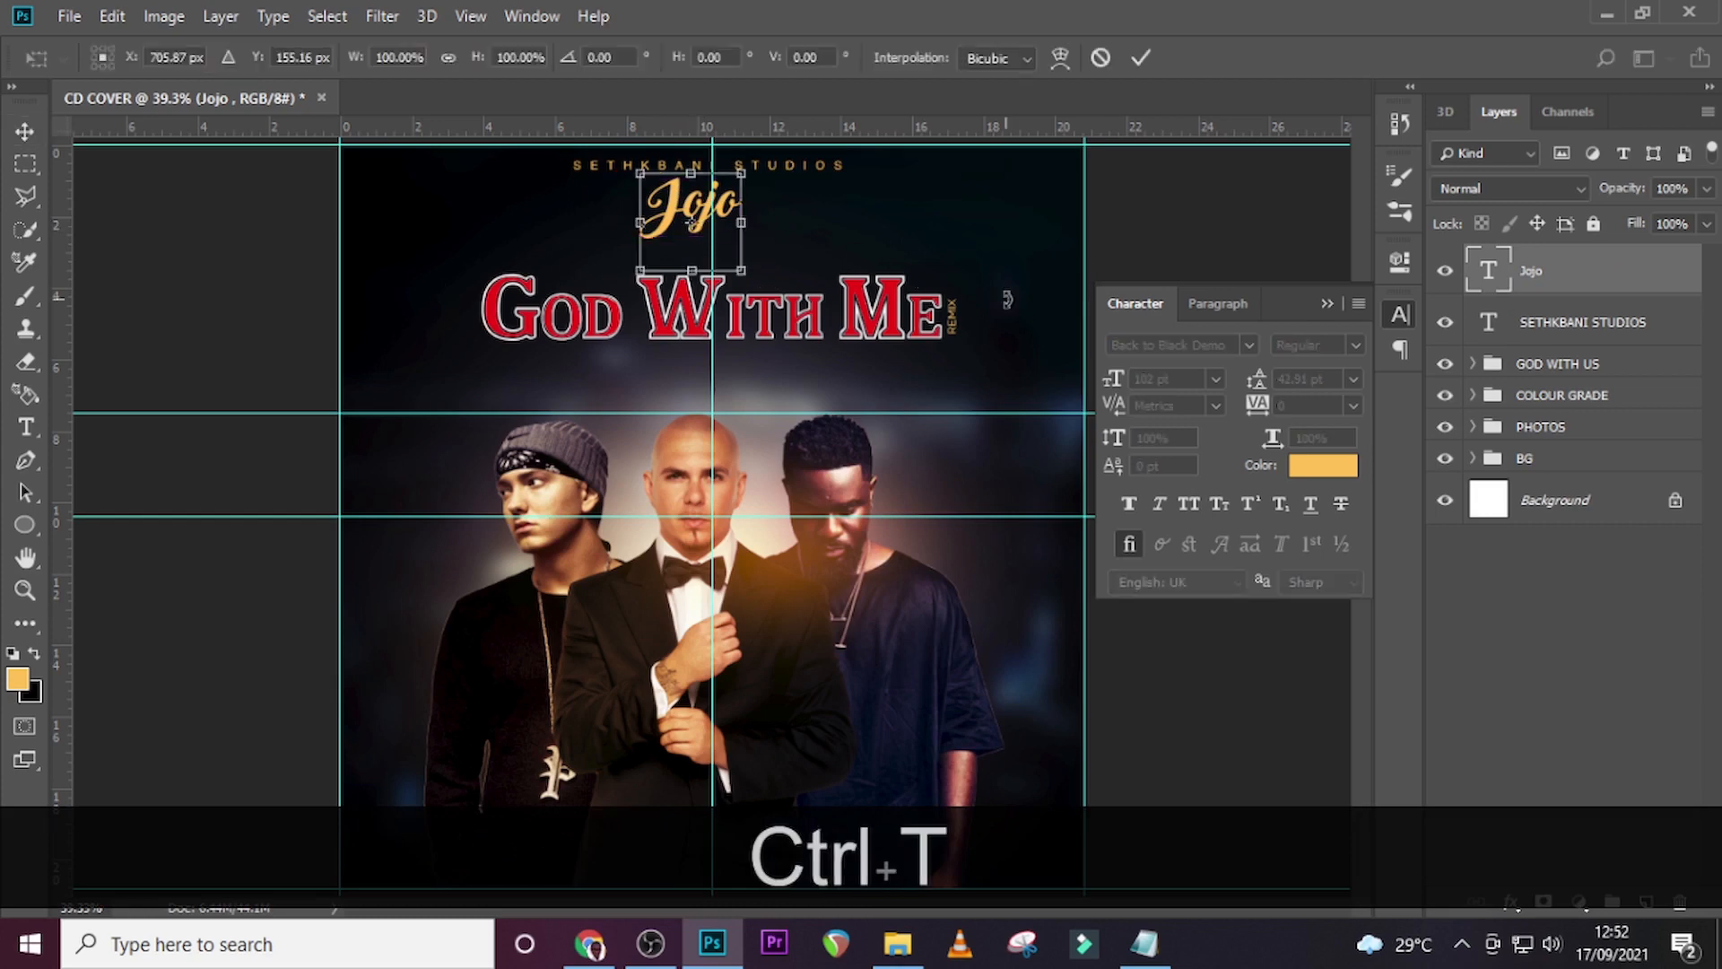
key("Right")
key("Right")
key("Right")
key("Right")
key("Right")
key("Right")
Add a text layer below Jojo reading ft eminem x sarkodie, copied from U27.txt in Notepad.
key("t")
left_click(626, 248)
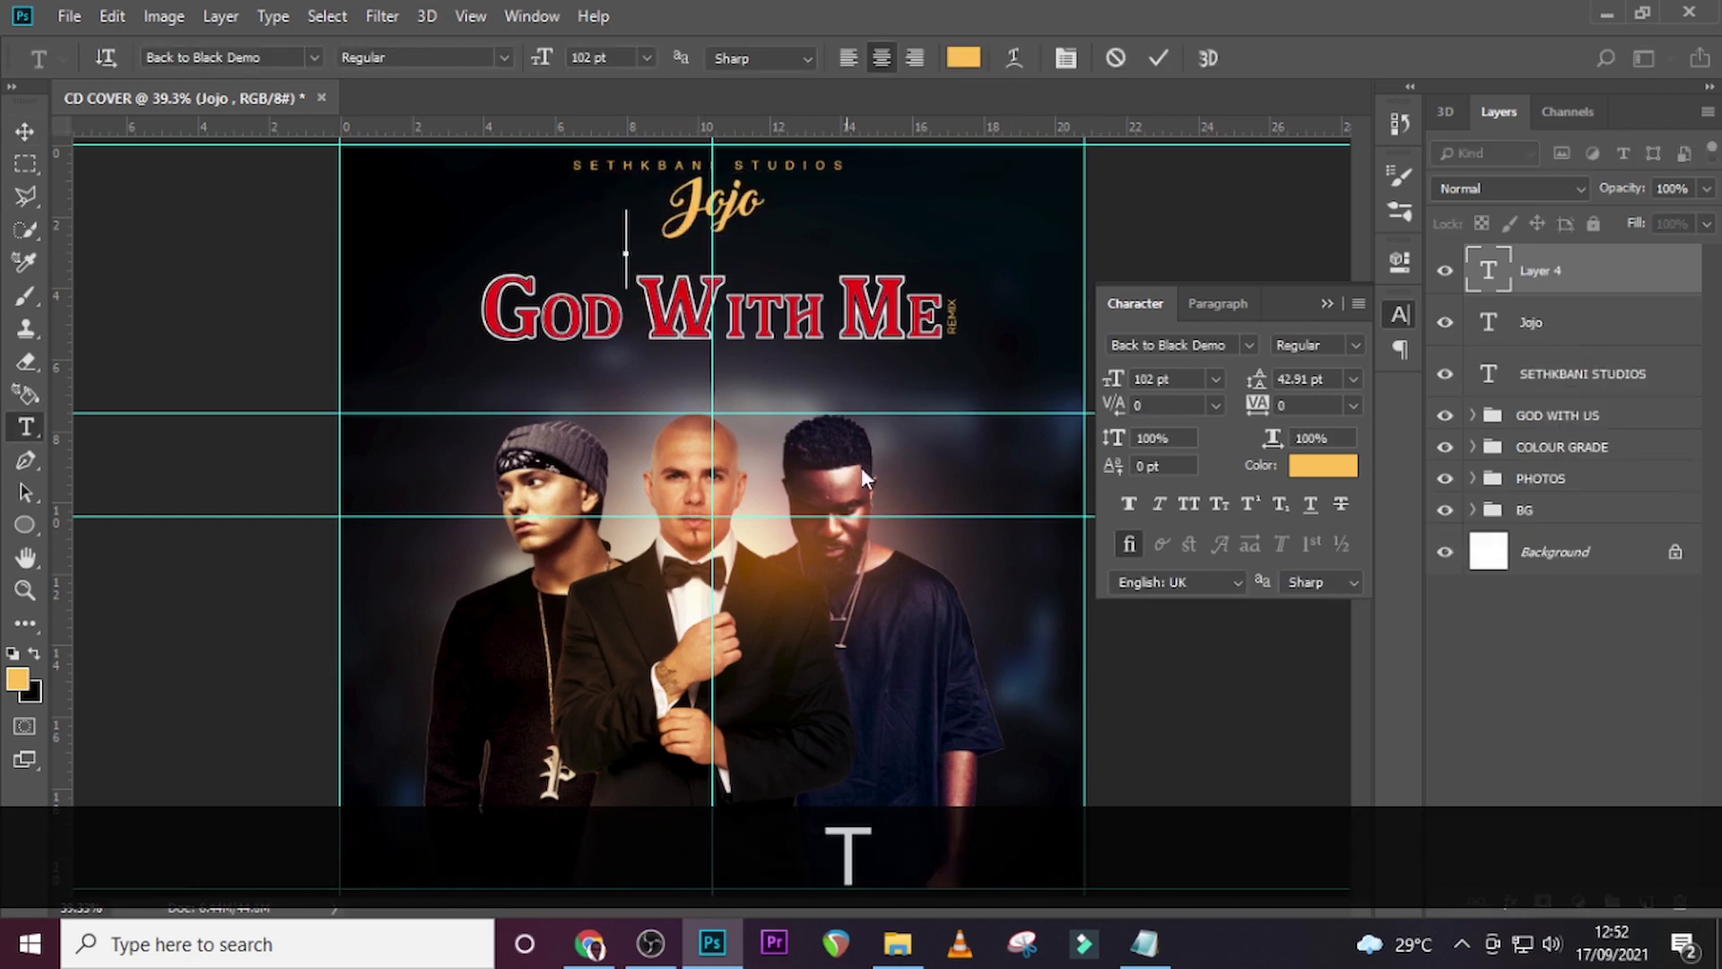
left_click(1145, 944)
left_click_drag(897, 455, 665, 447)
key("ctrl+c")
left_click(1112, 10)
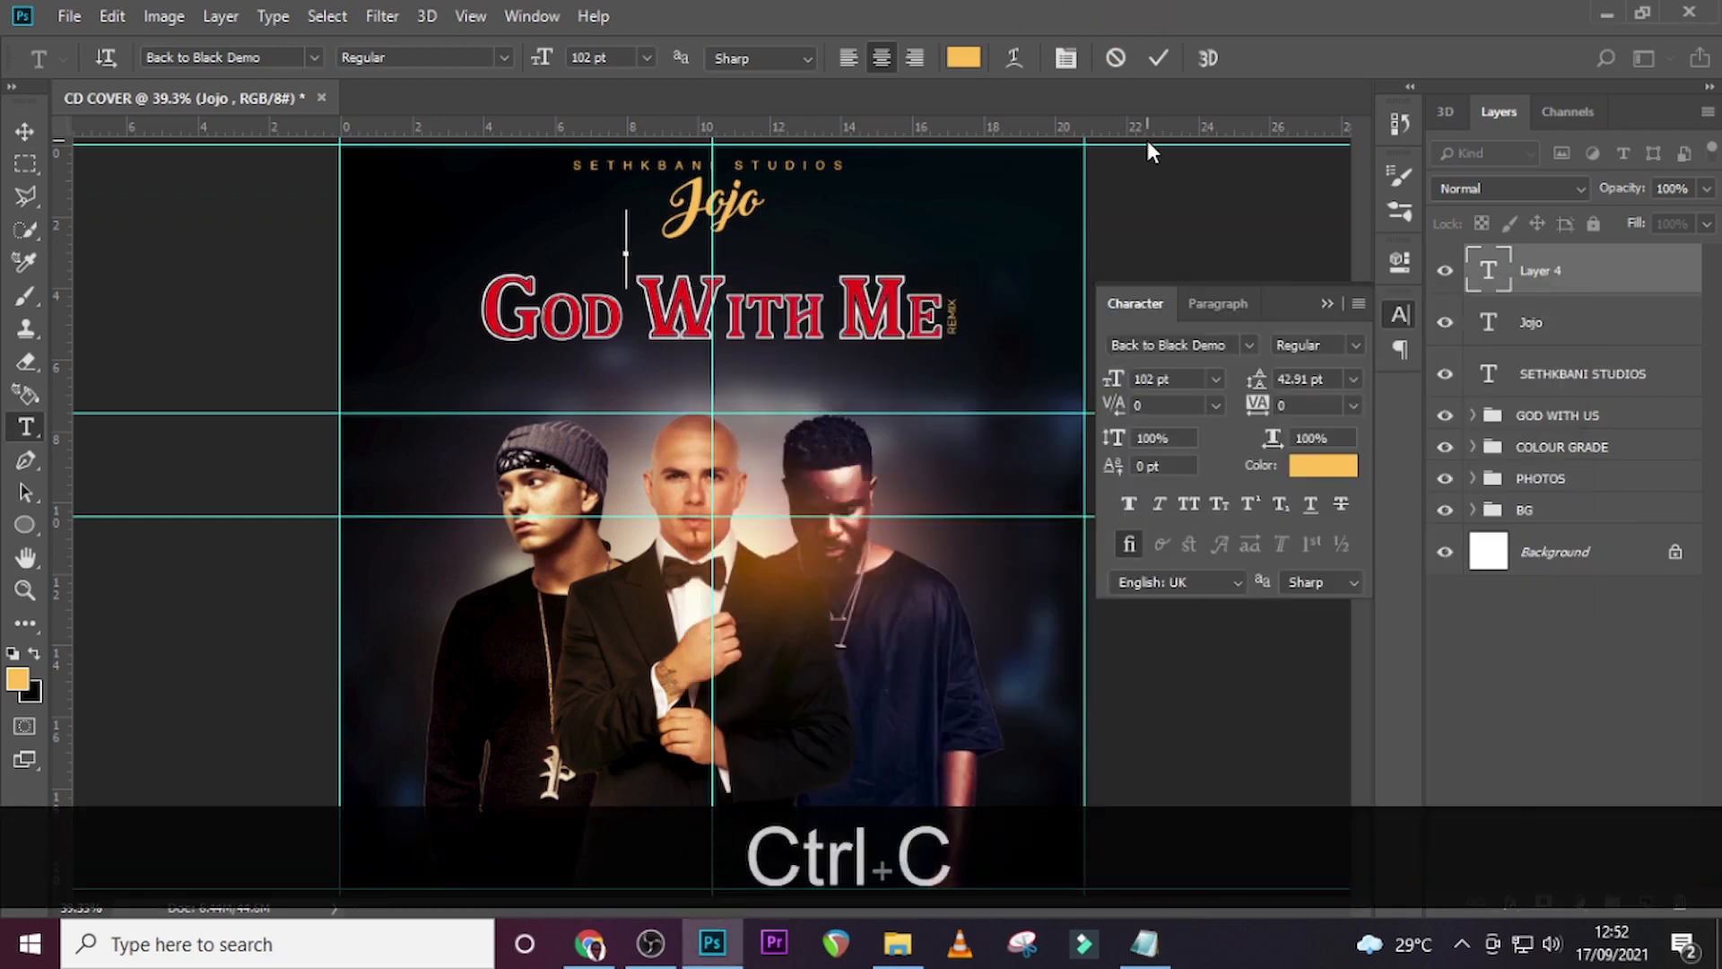
key("ctrl+v")
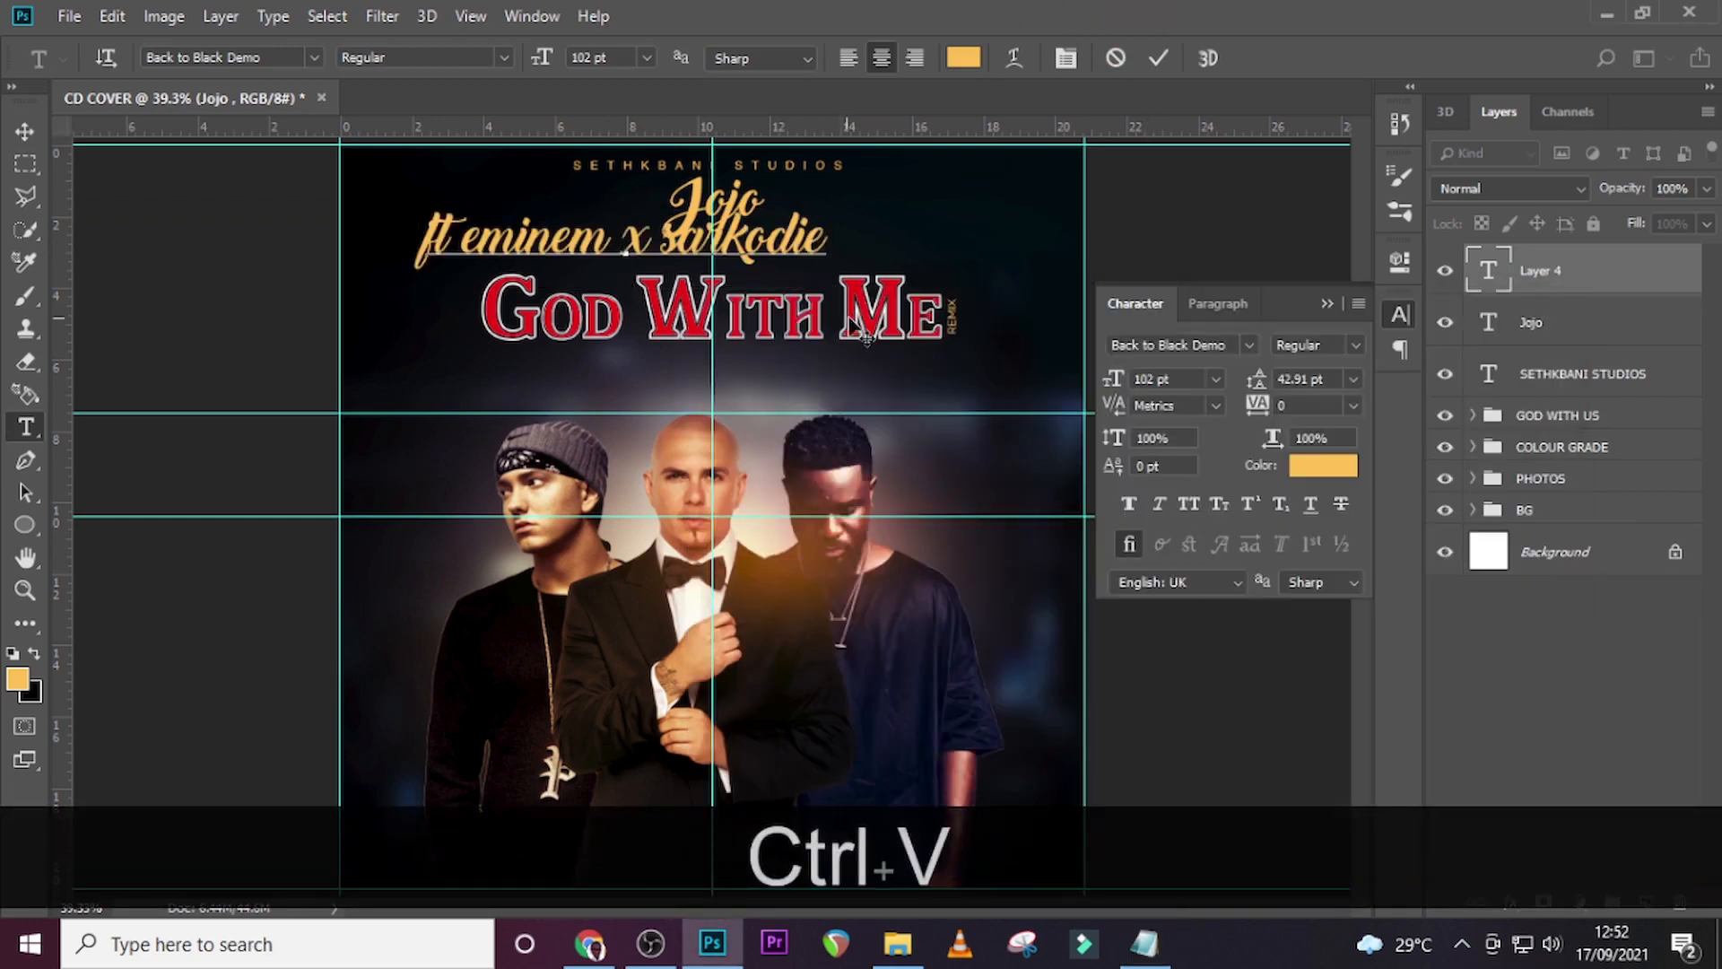
left_click(1505, 285)
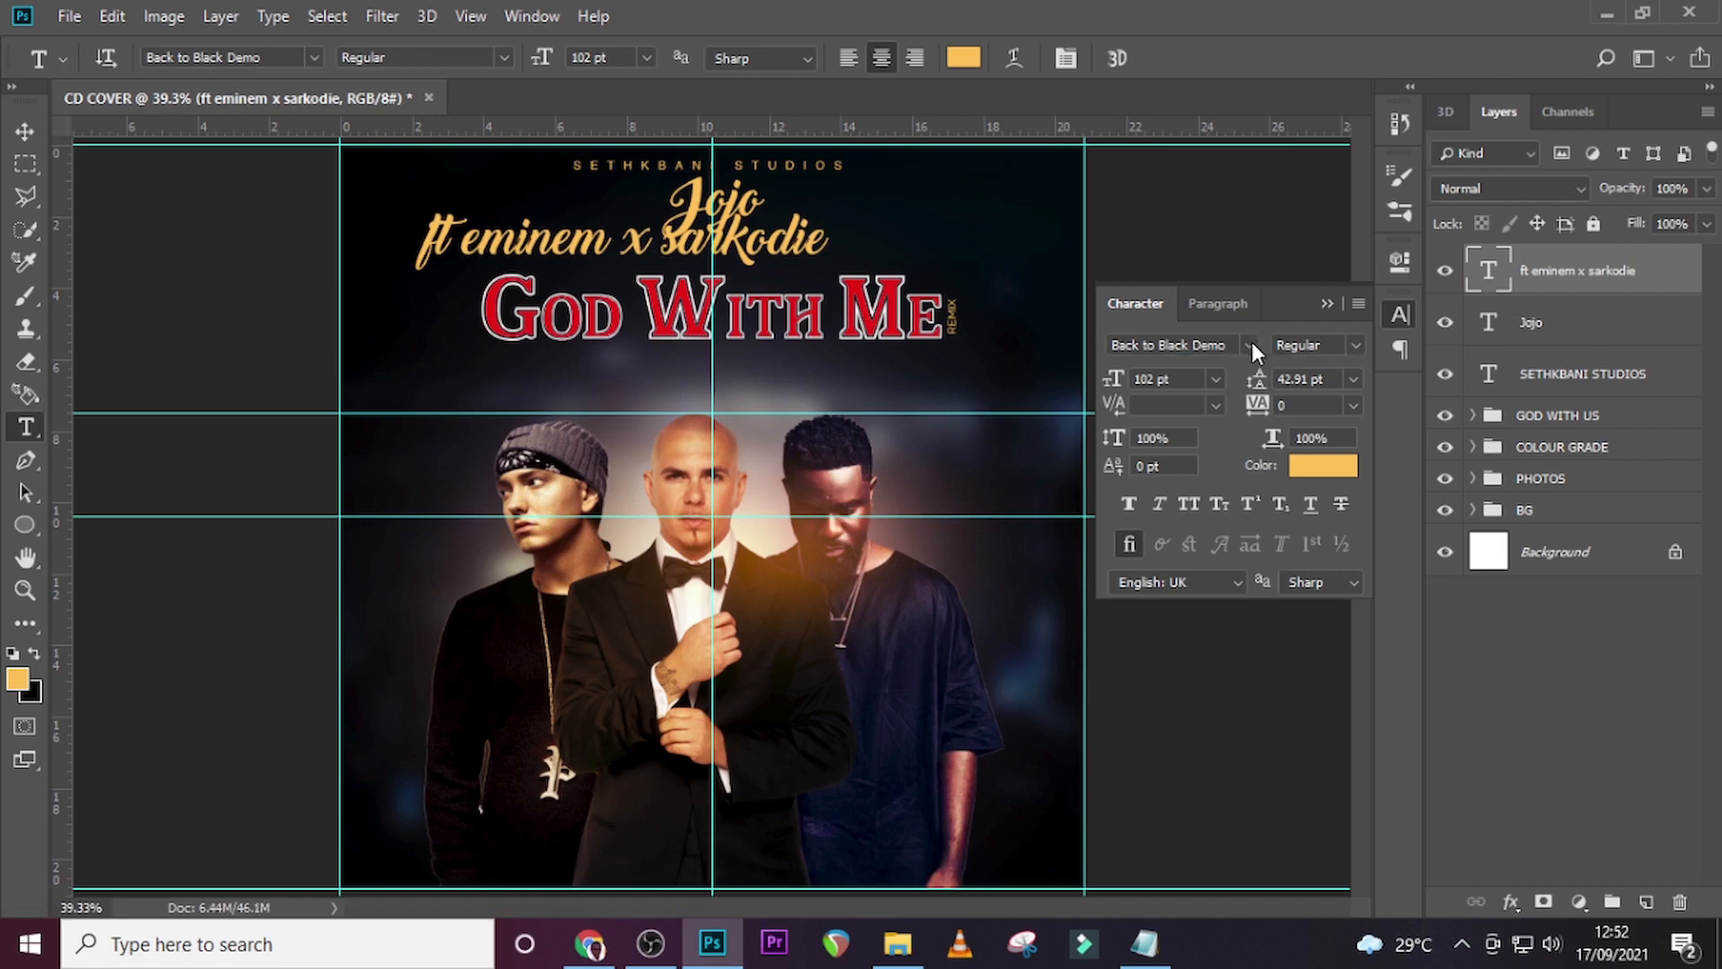
Format the ft eminem x sarkodie text in Helvetica at 47 pt with all caps.
left_click(1250, 343)
left_click(1204, 446)
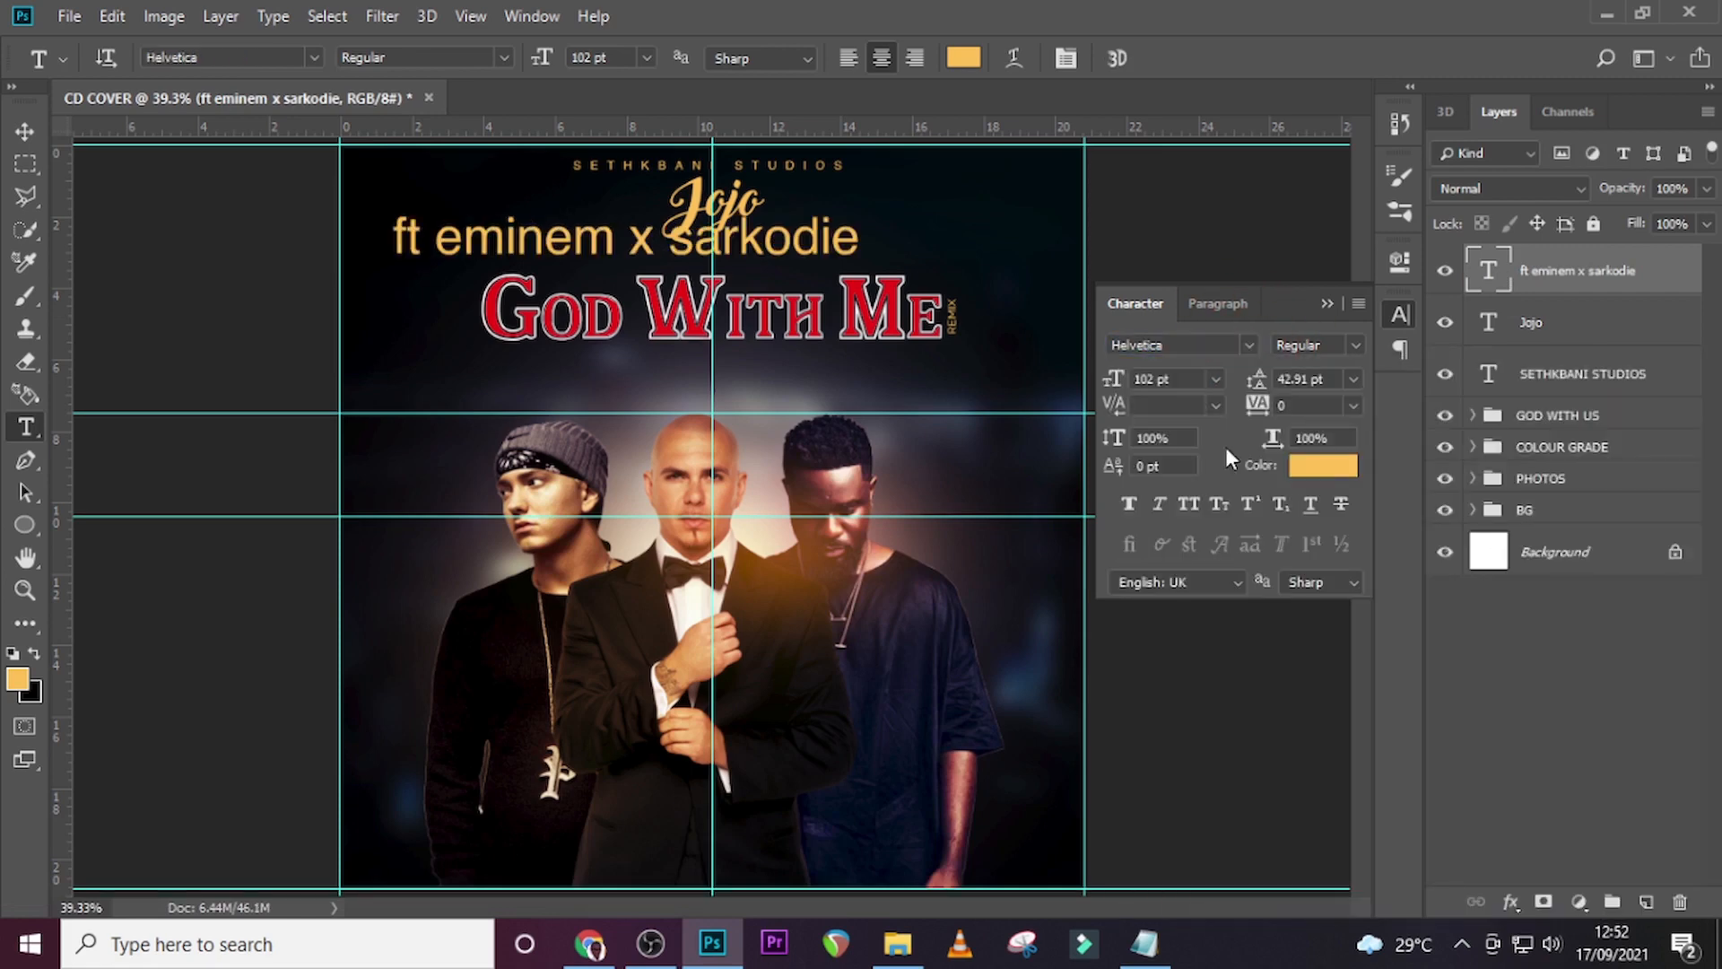
left_click(1166, 380)
type("47")
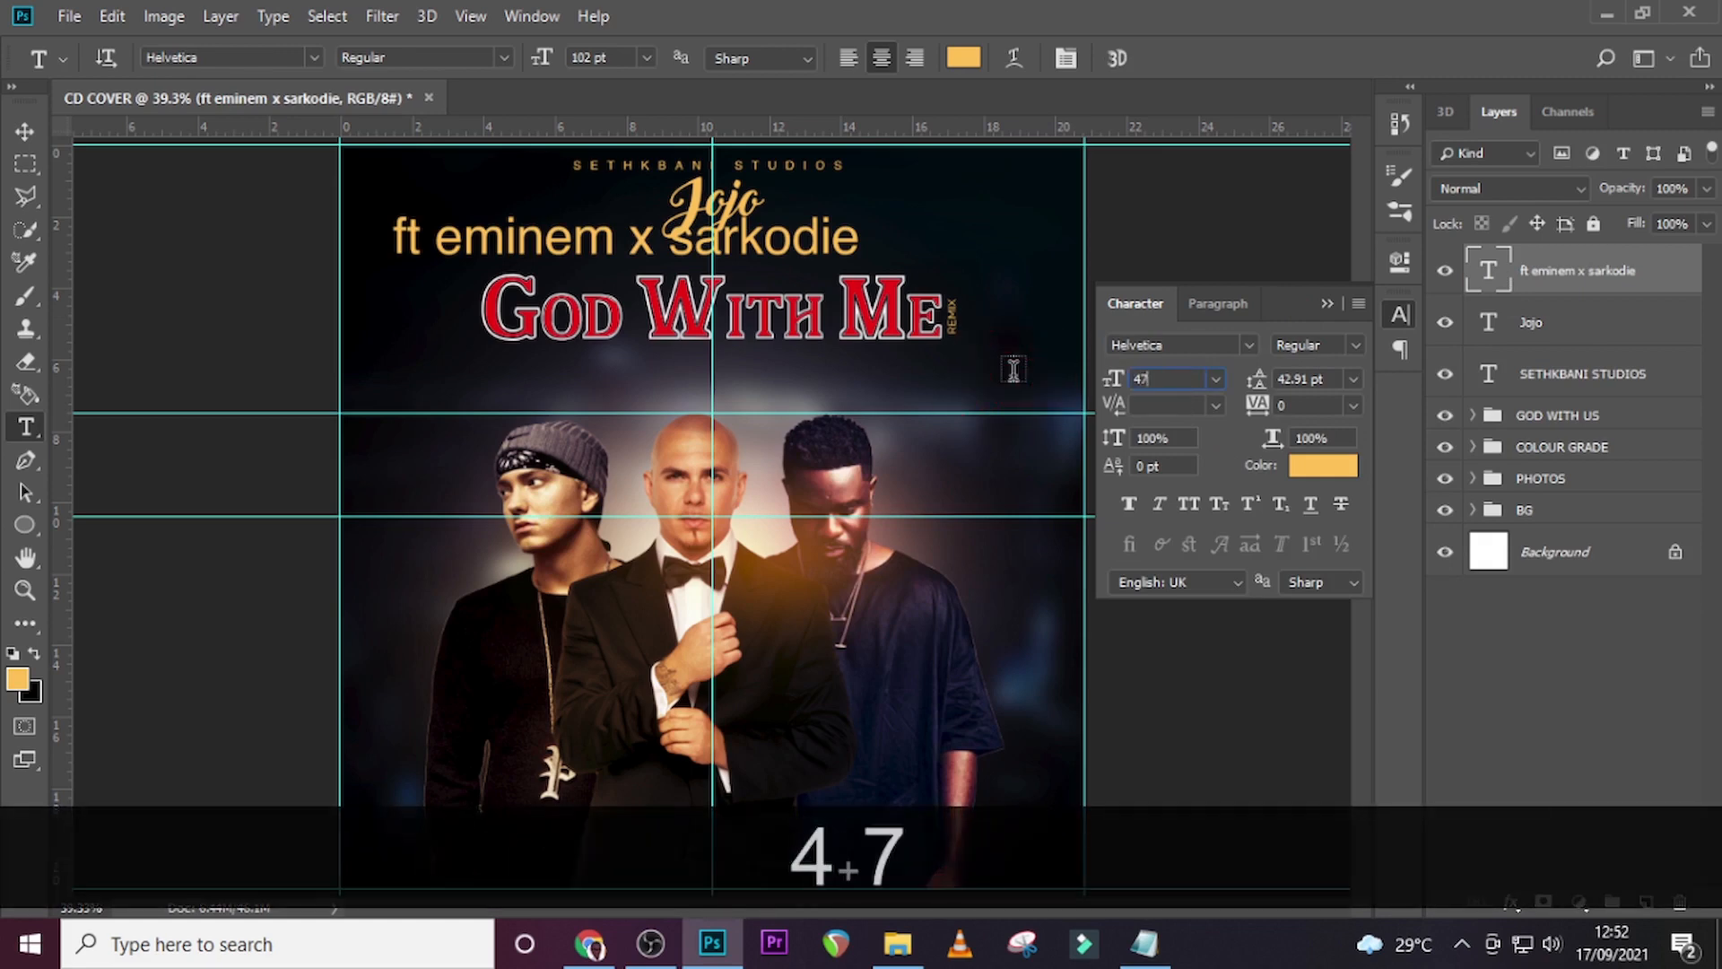
key("Return")
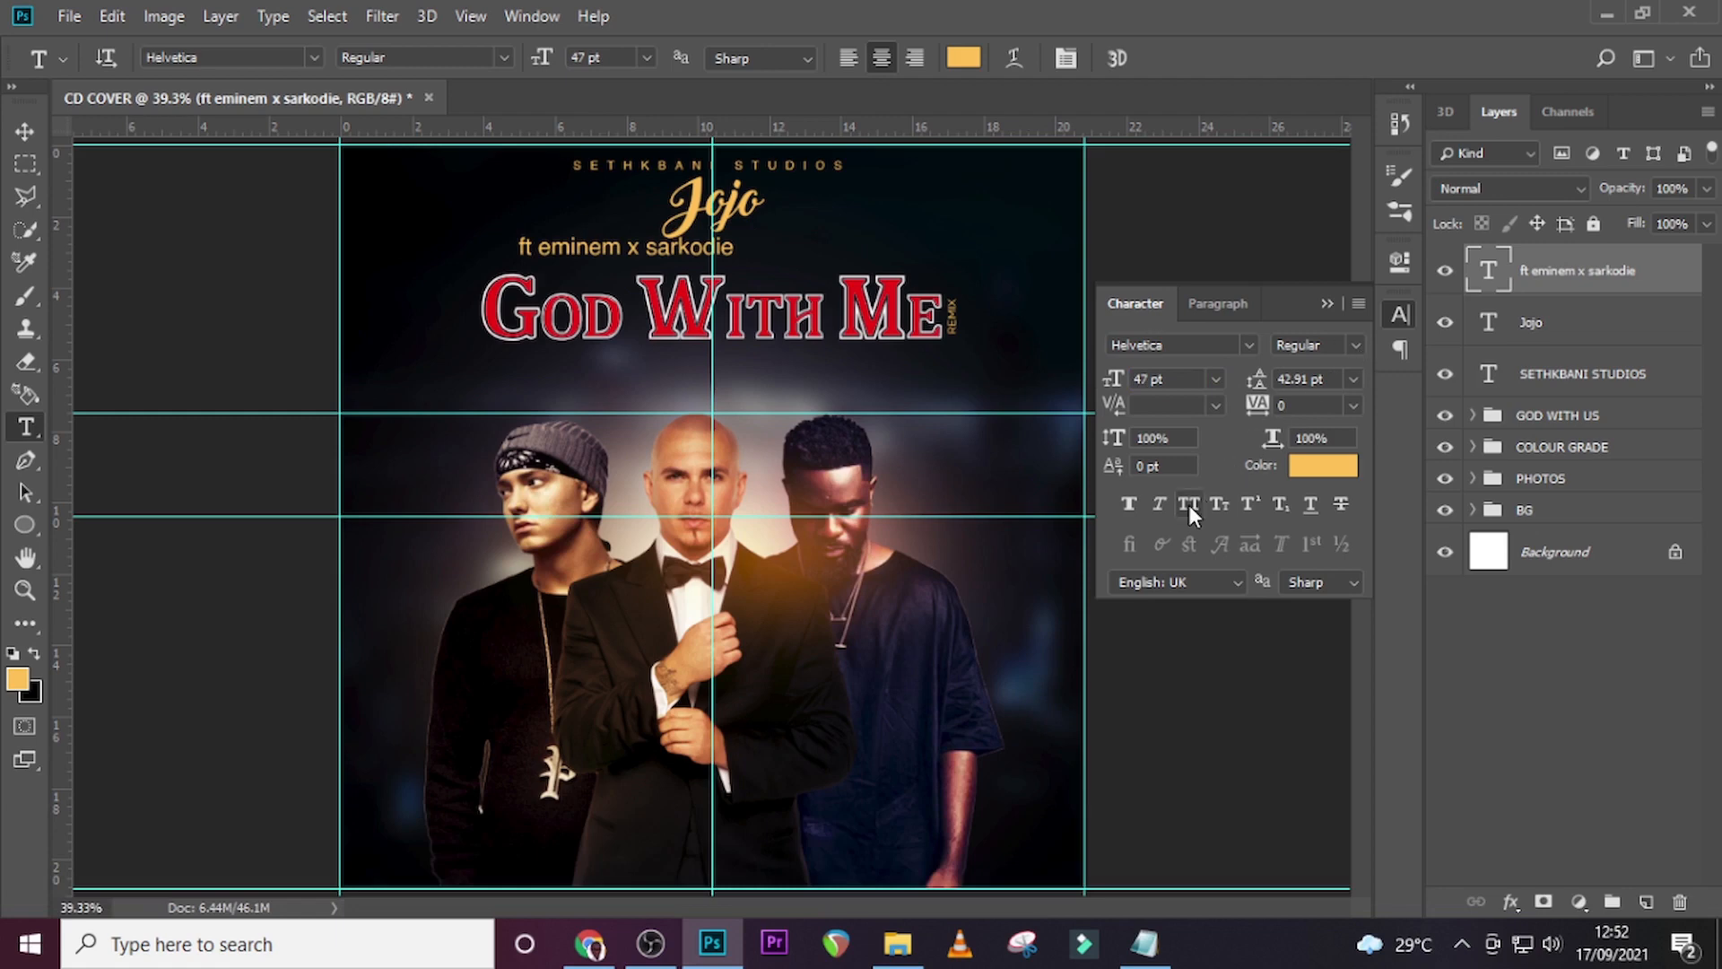
left_click(1187, 504)
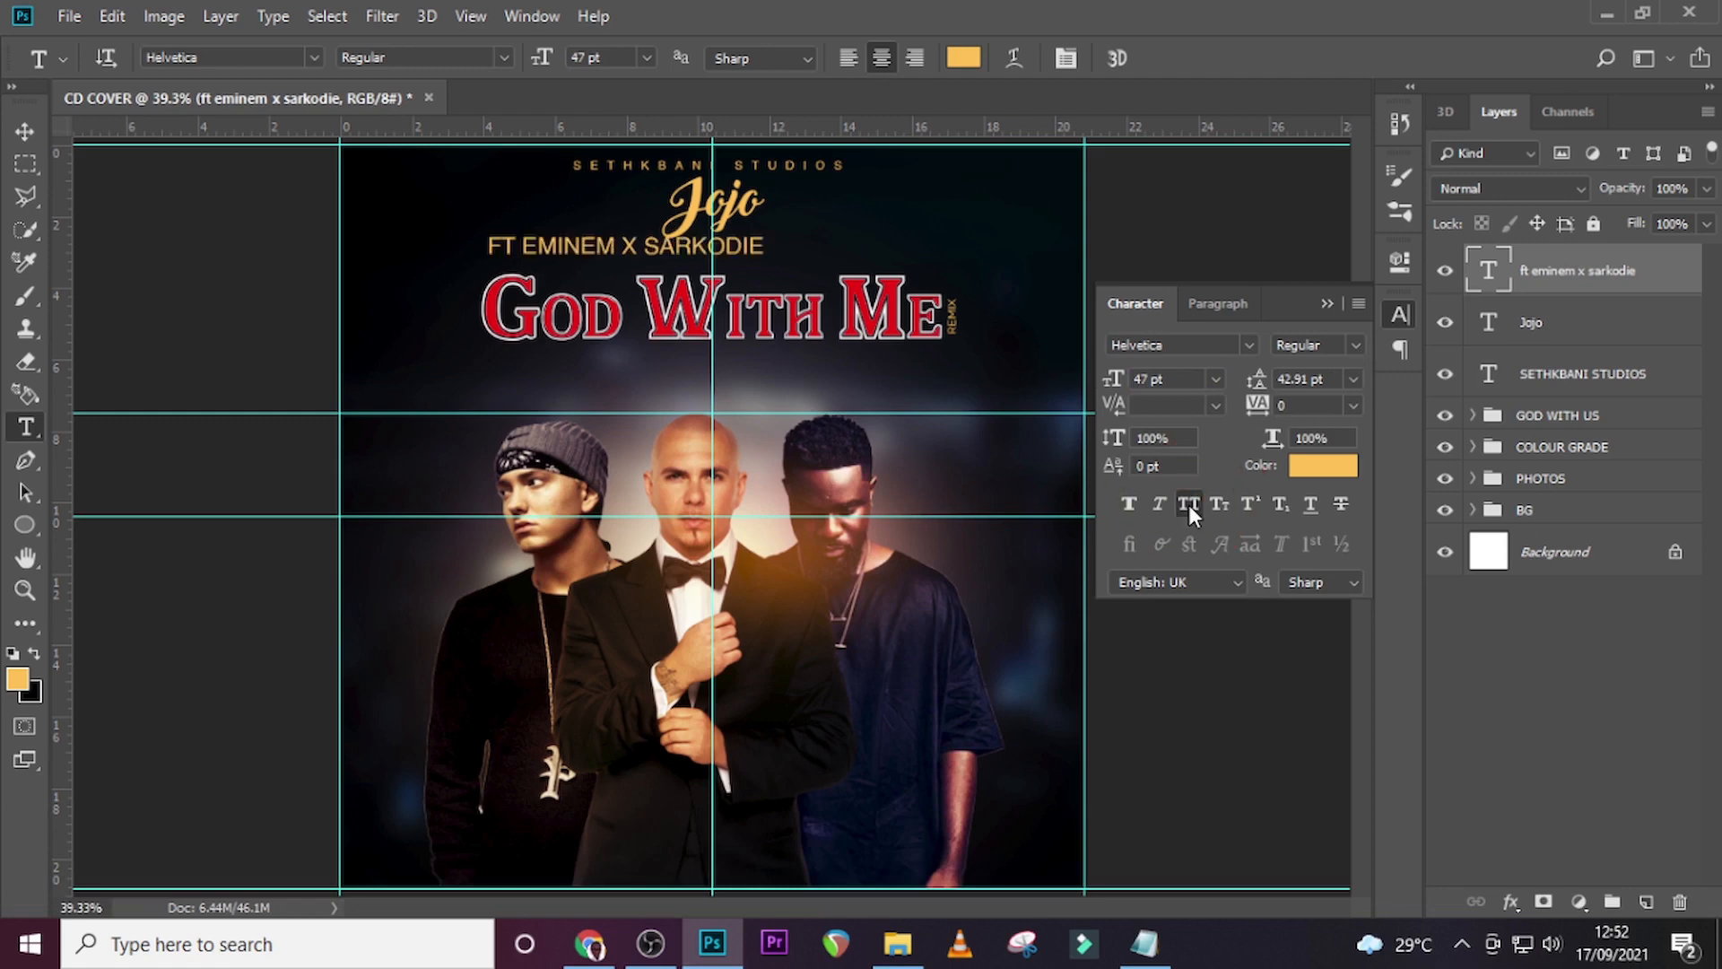
Set the featured-artists text colour to white, ffffff.
left_click(1312, 467)
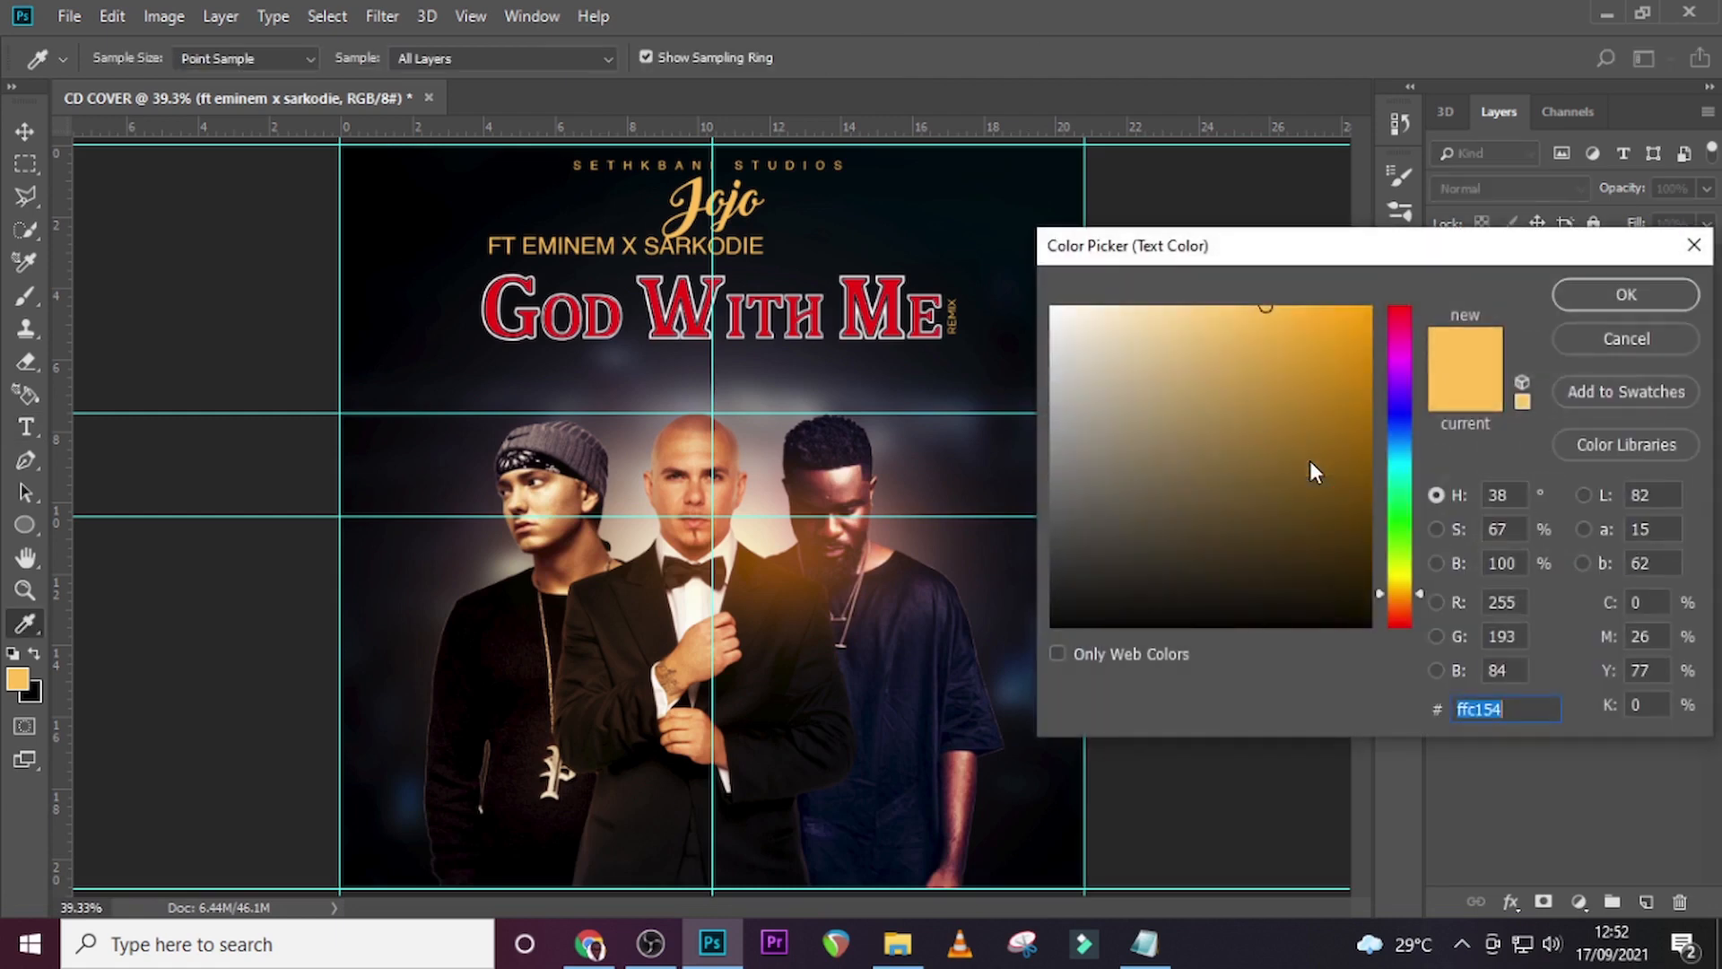
left_click(1052, 308)
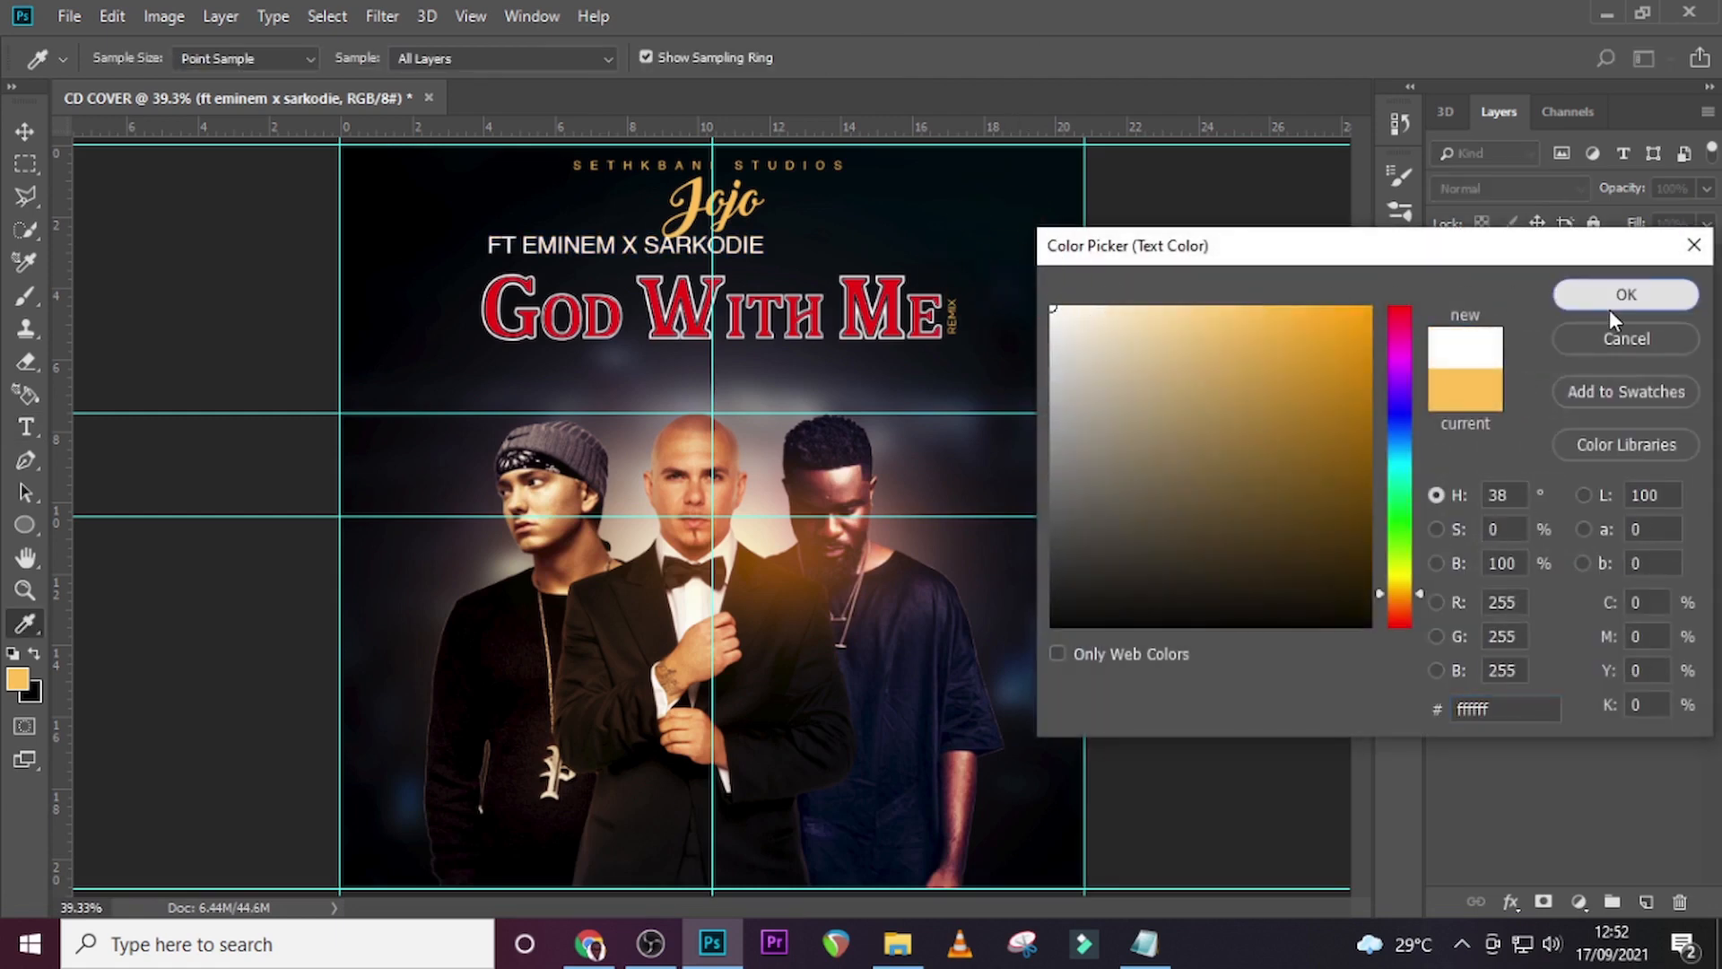
left_click(1611, 299)
Move the ft eminem x sarkodie text right so it sits centred on the vertical centre guide.
key("ctrl+t")
key("shift+Right")
key("shift+Right")
key("shift+Right")
key("shift+Right")
key("shift+Right")
key("shift+Right")
key("shift+Right")
key("shift+Right")
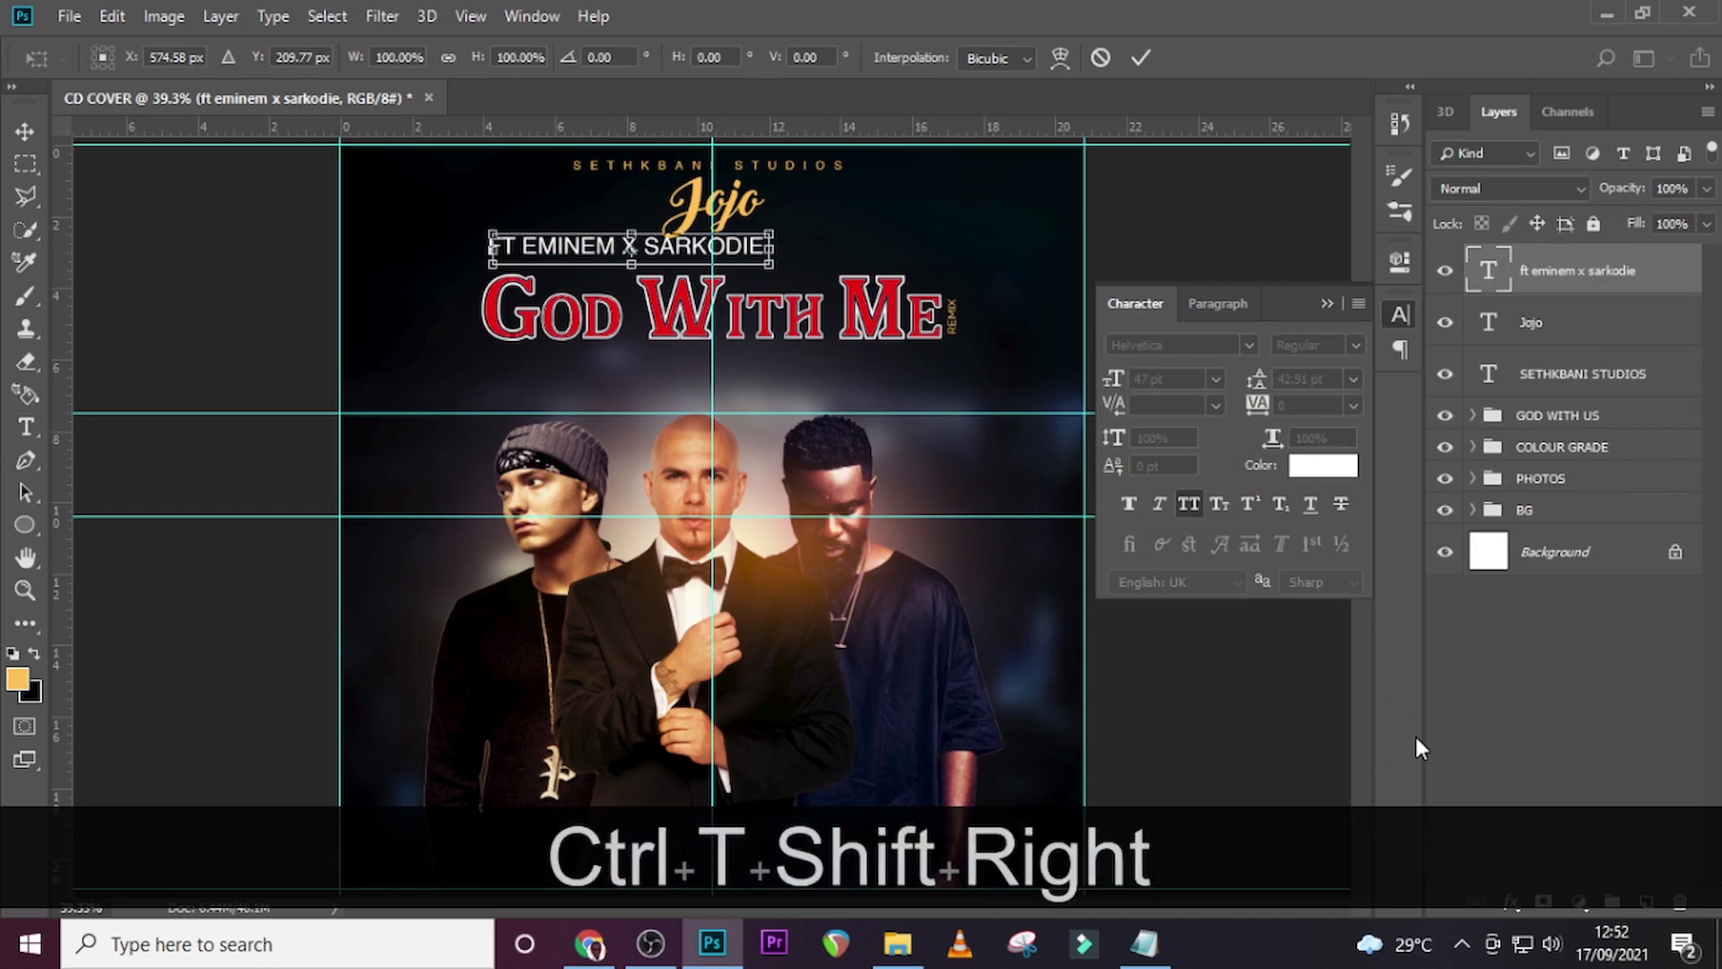
key("Right")
key("Right")
key("Right")
key("Right")
key("Right")
key("Right")
key("Right")
key("Right")
key("Right")
key("Right")
key("Right")
key("Right")
key("Right")
key("Right")
key("Right")
key("Right")
key("Right")
key("Right")
key("Right")
key("Right")
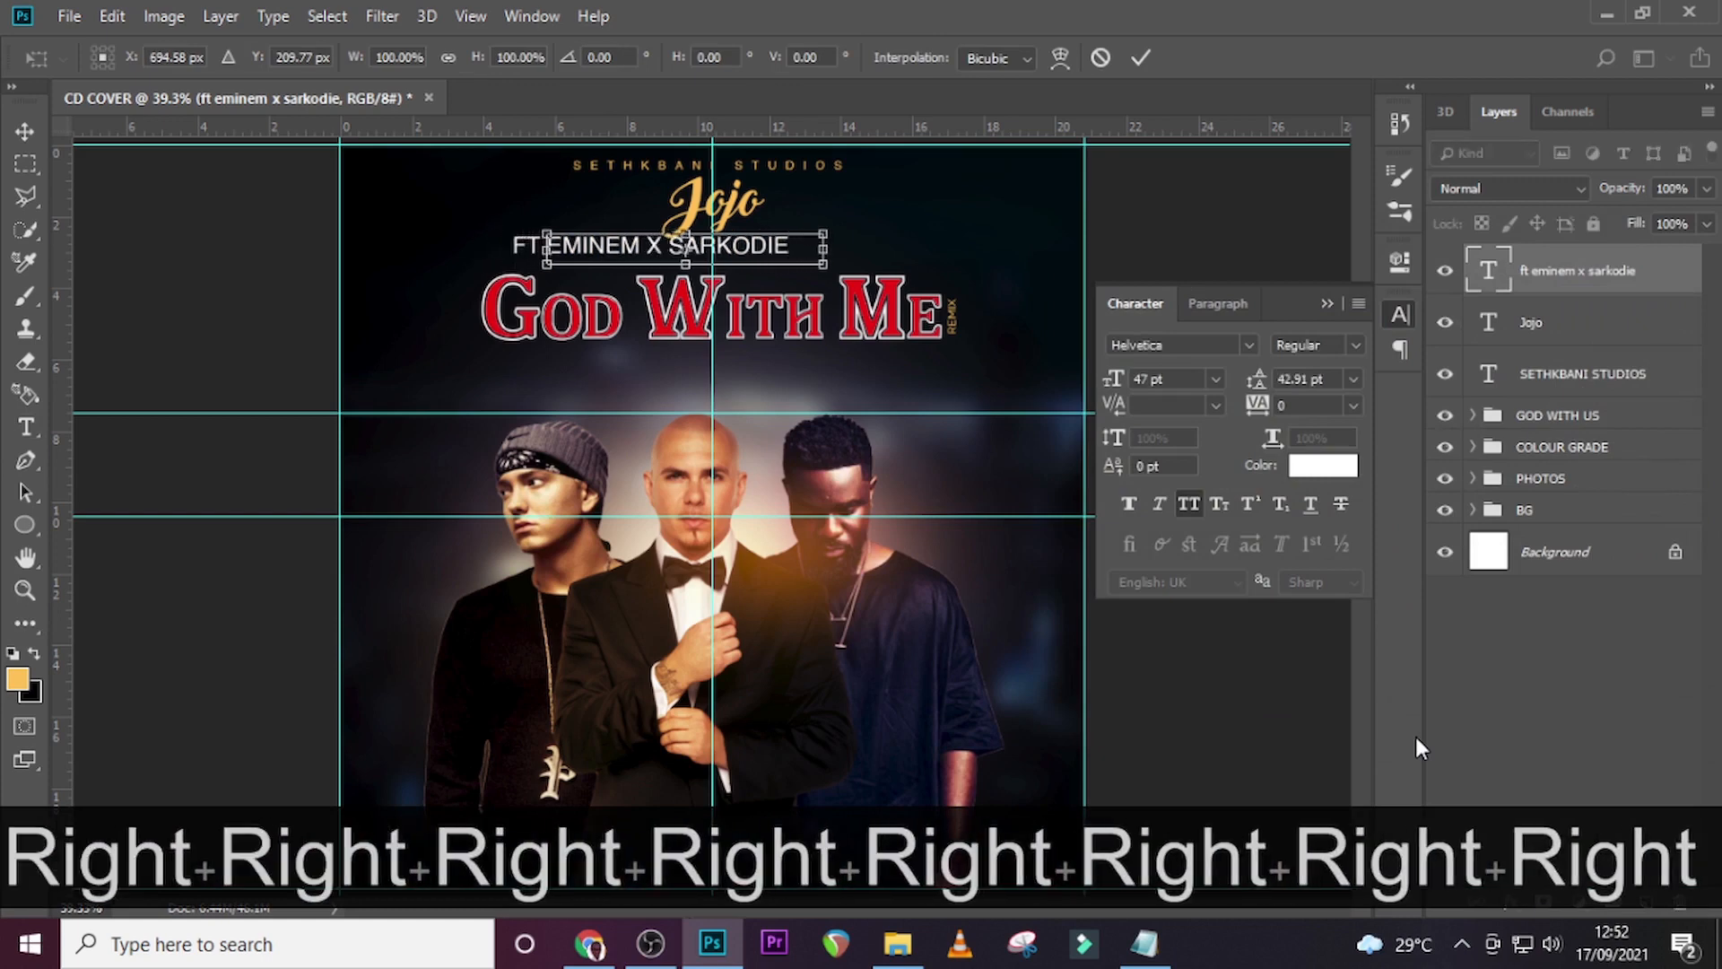
key("Right")
key("Right")
key("Right")
key("Right")
key("Right")
key("Right")
key("Right")
key("Right")
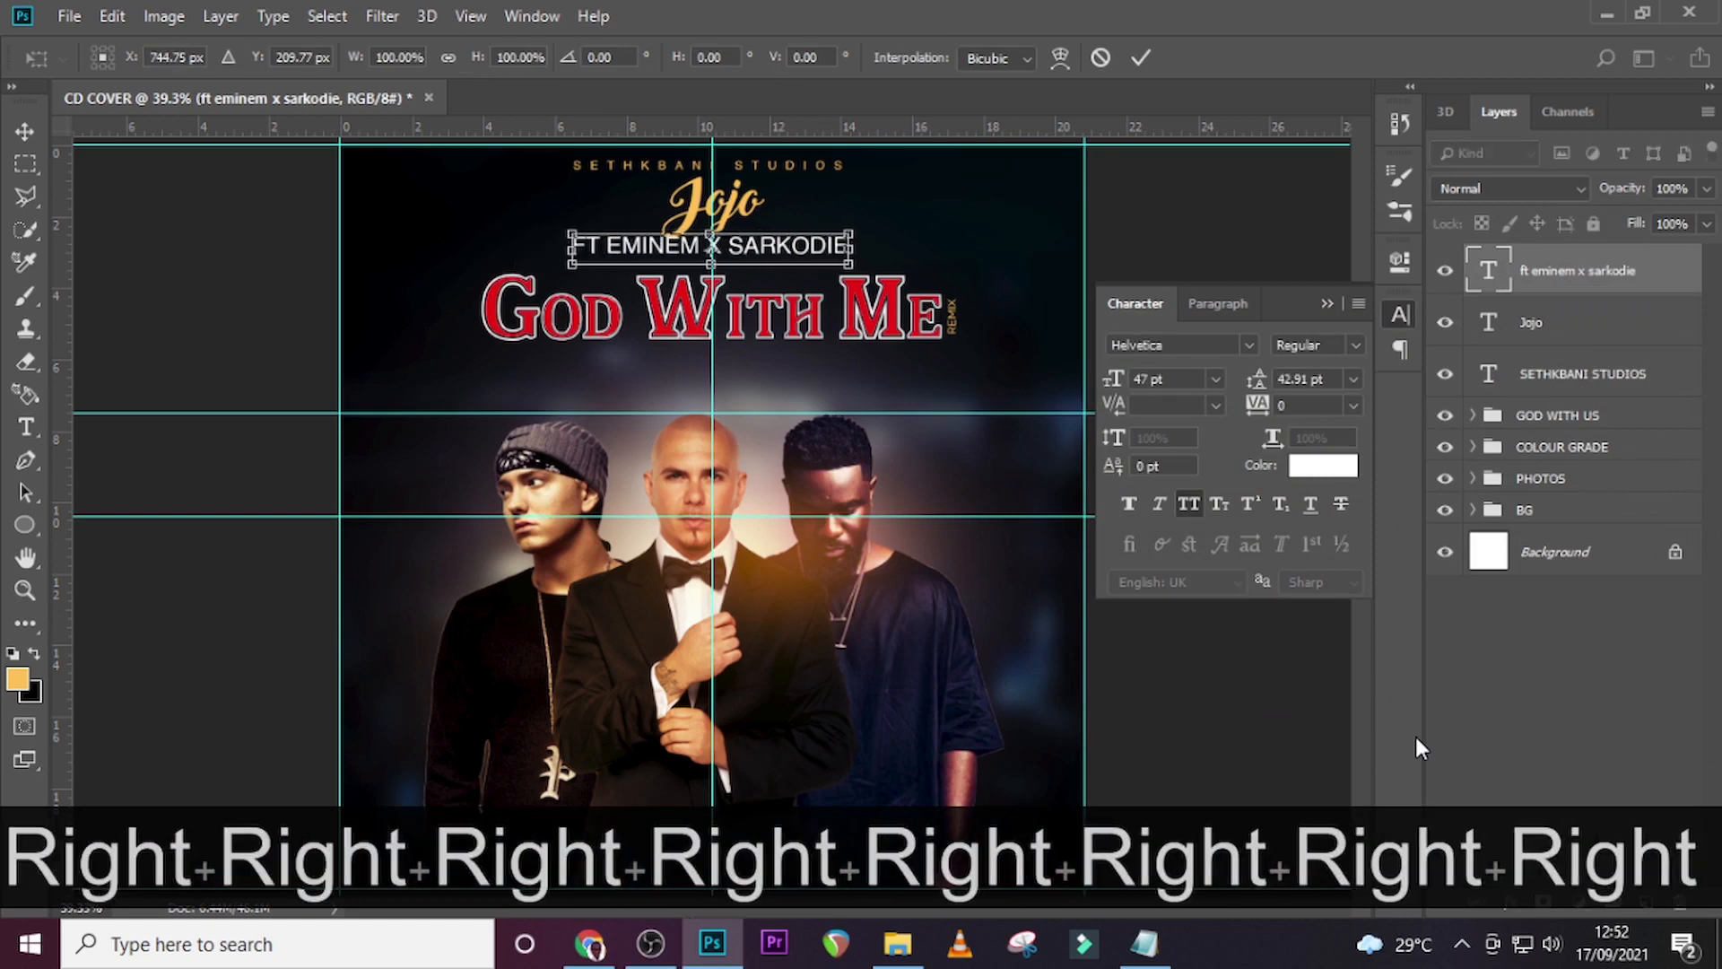
key("Return")
Move the GOD WITH US title group down about 30 px to open space beneath the featured-artists line.
key("ctrl+equal")
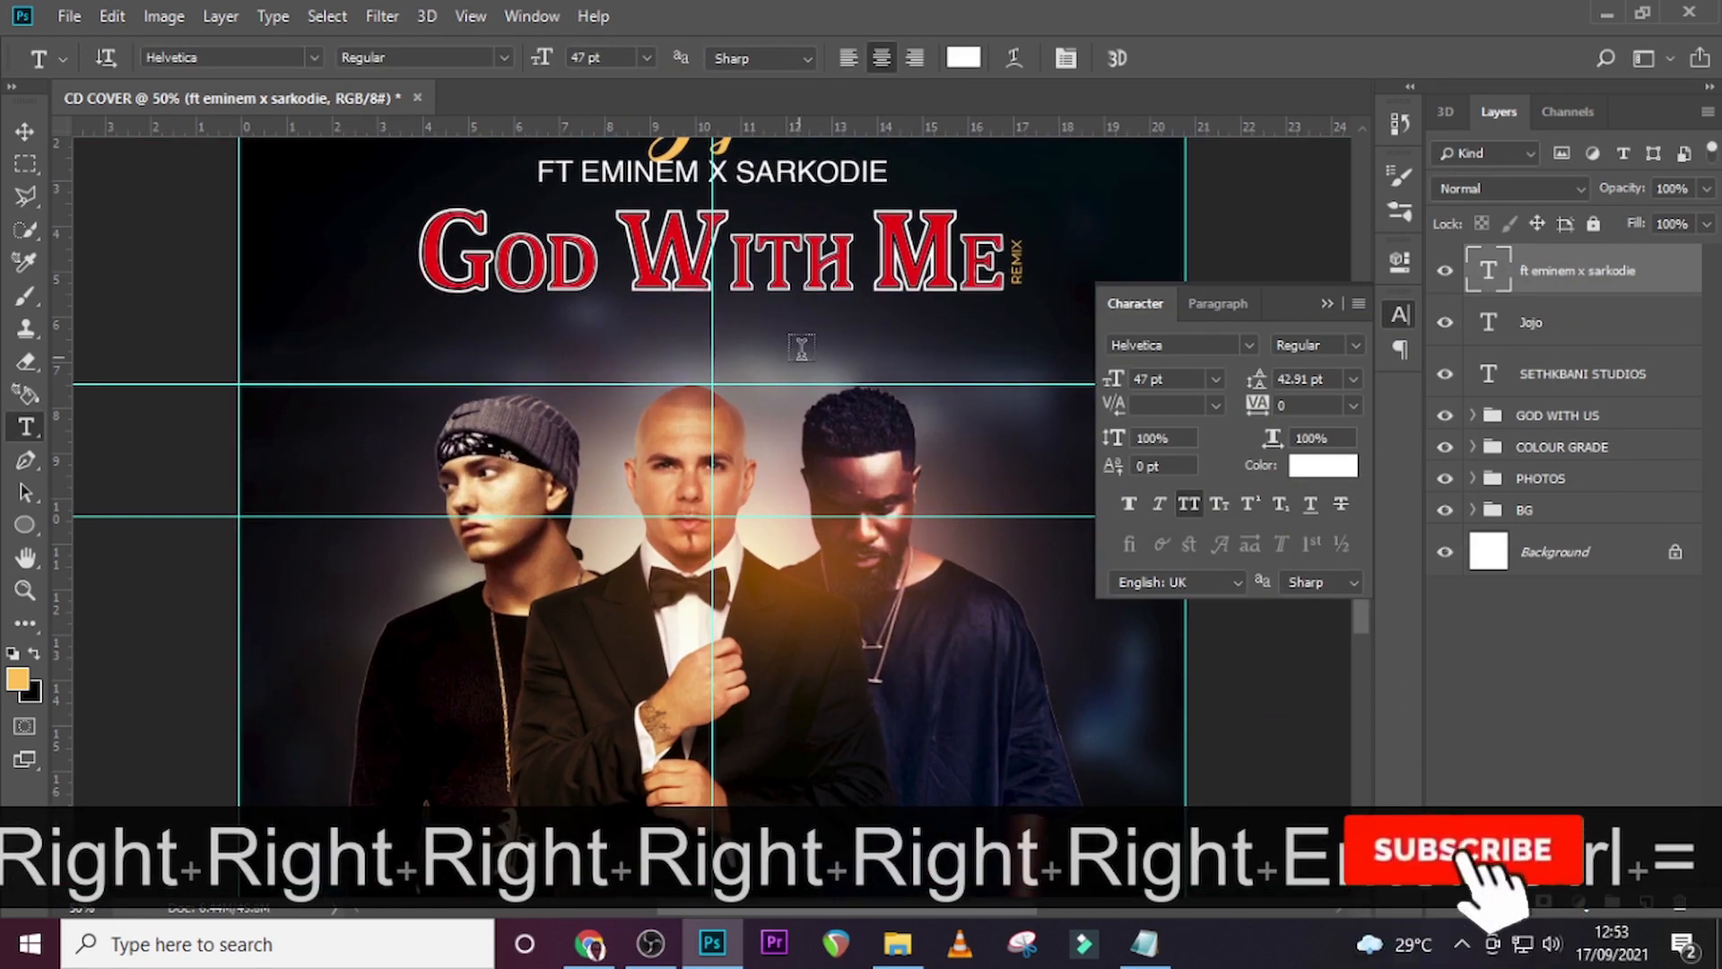
left_click(1327, 304)
scroll(911, 424, "up", 5)
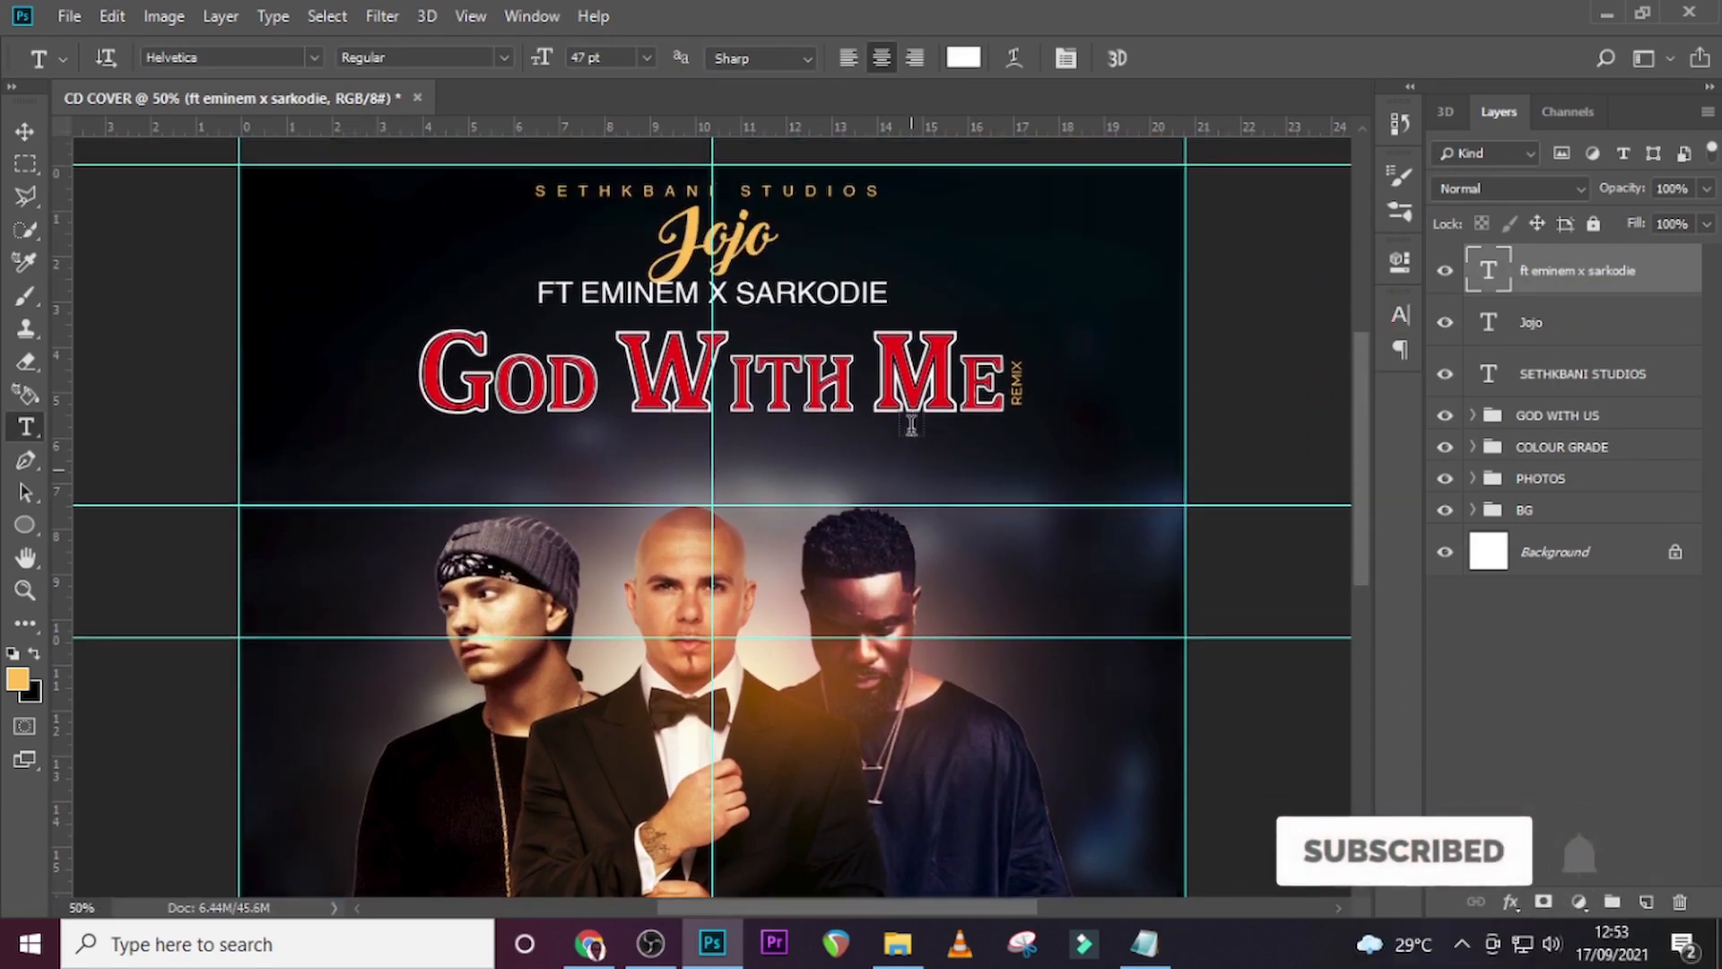
scroll(917, 420, "up", 1)
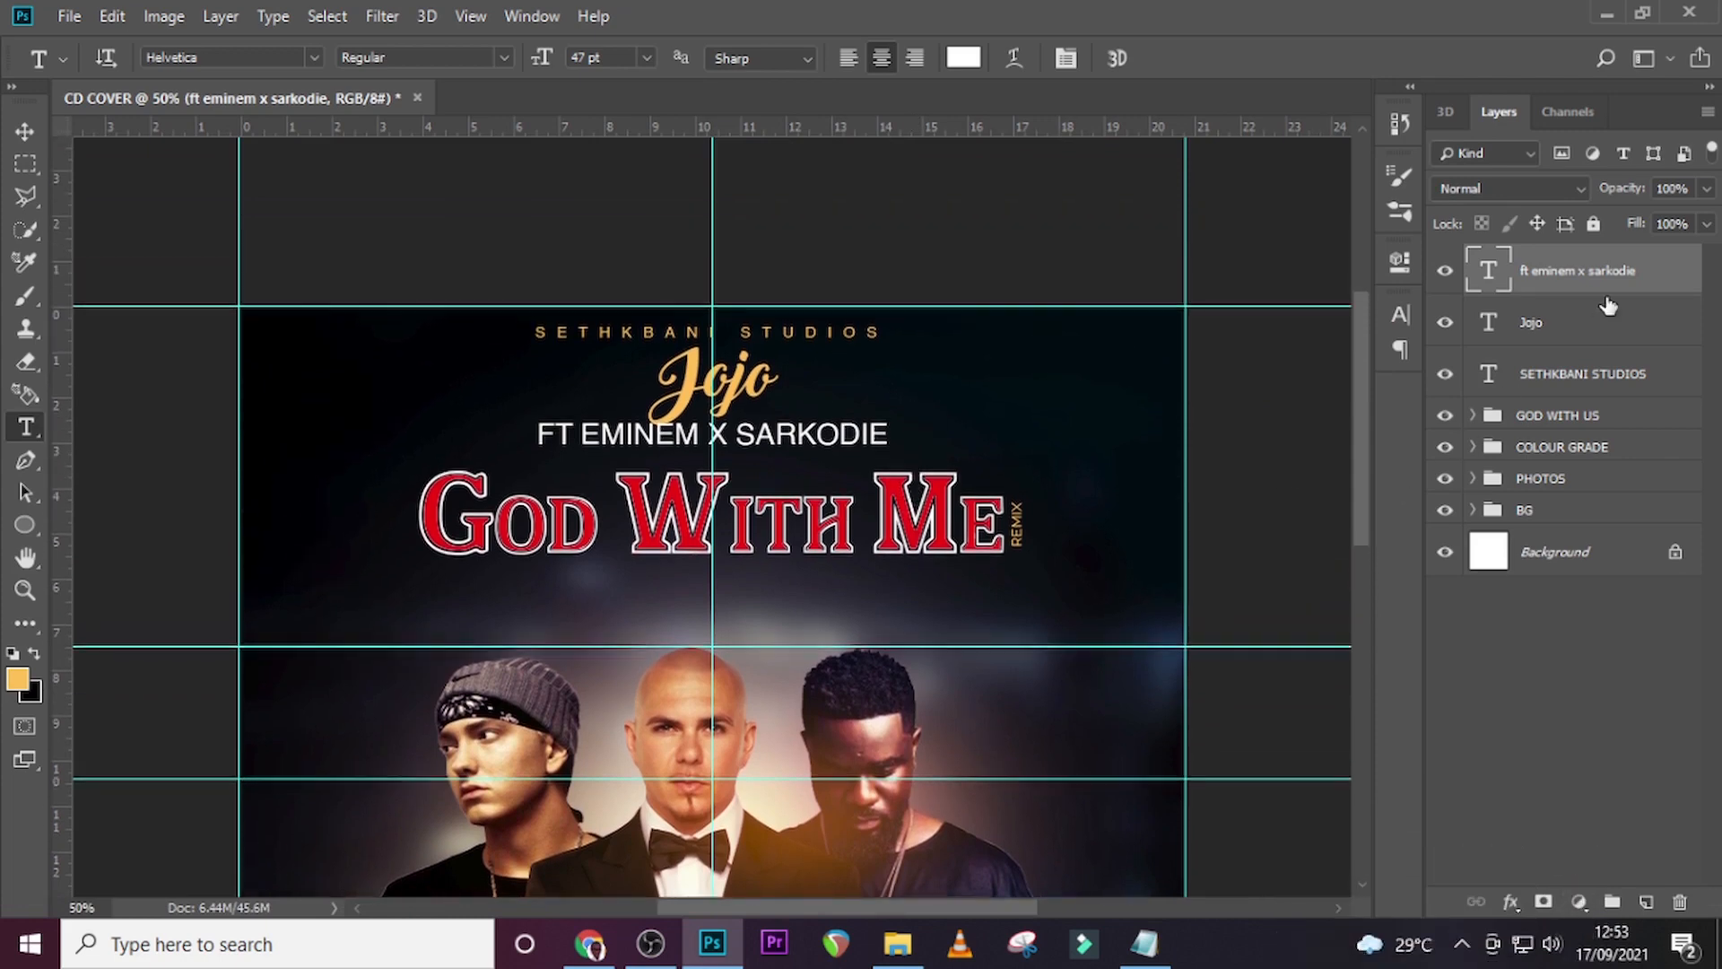
left_click(1541, 420)
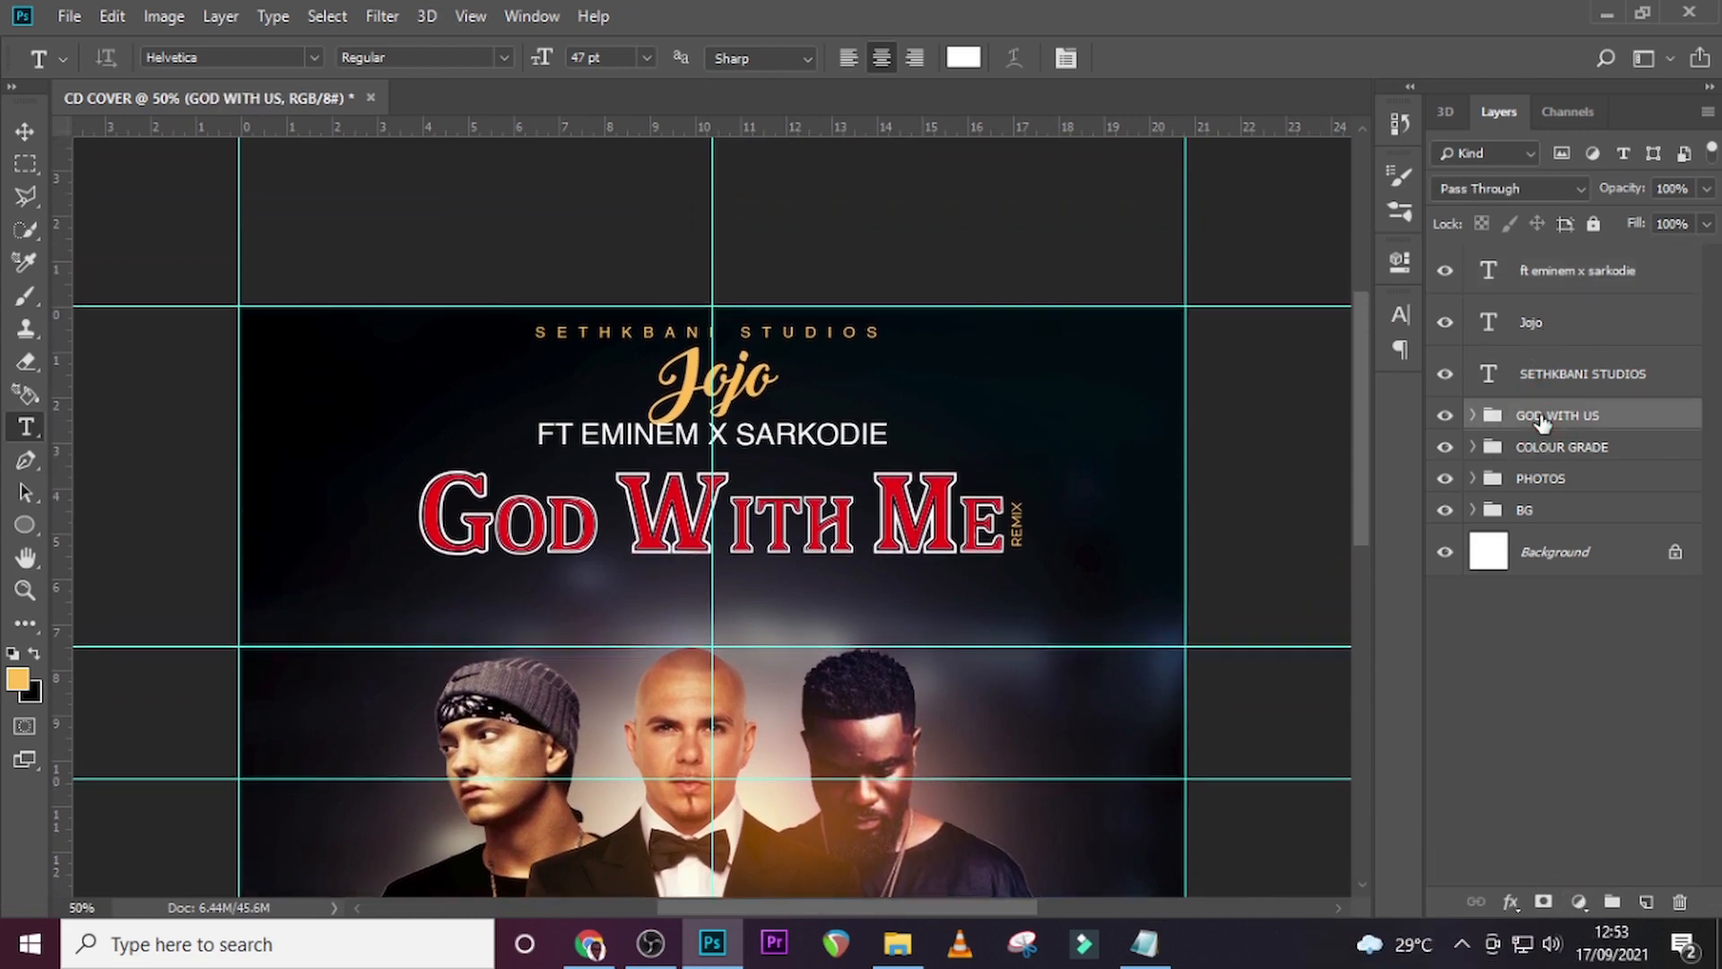
key("shift+Down")
key("shift+Down")
key("shift+Down")
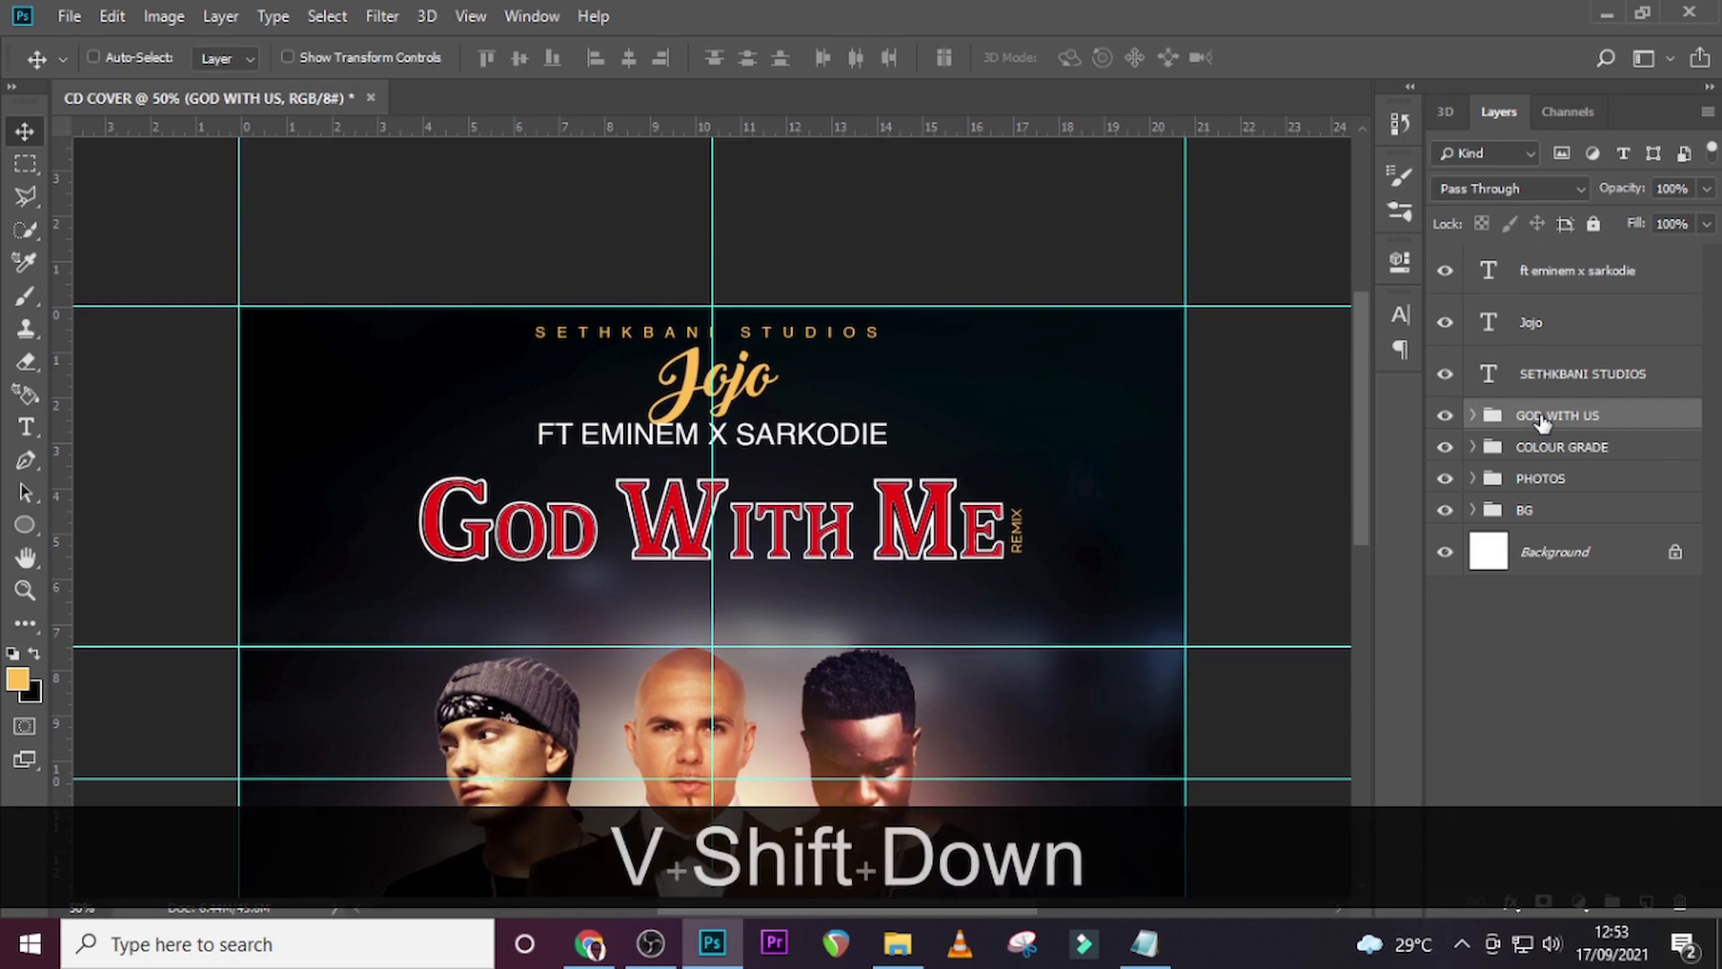
Move the ft eminem x sarkodie text down, clear of Jojo and just above the title.
left_click(1565, 269)
key("shift+Down")
key("shift+Down")
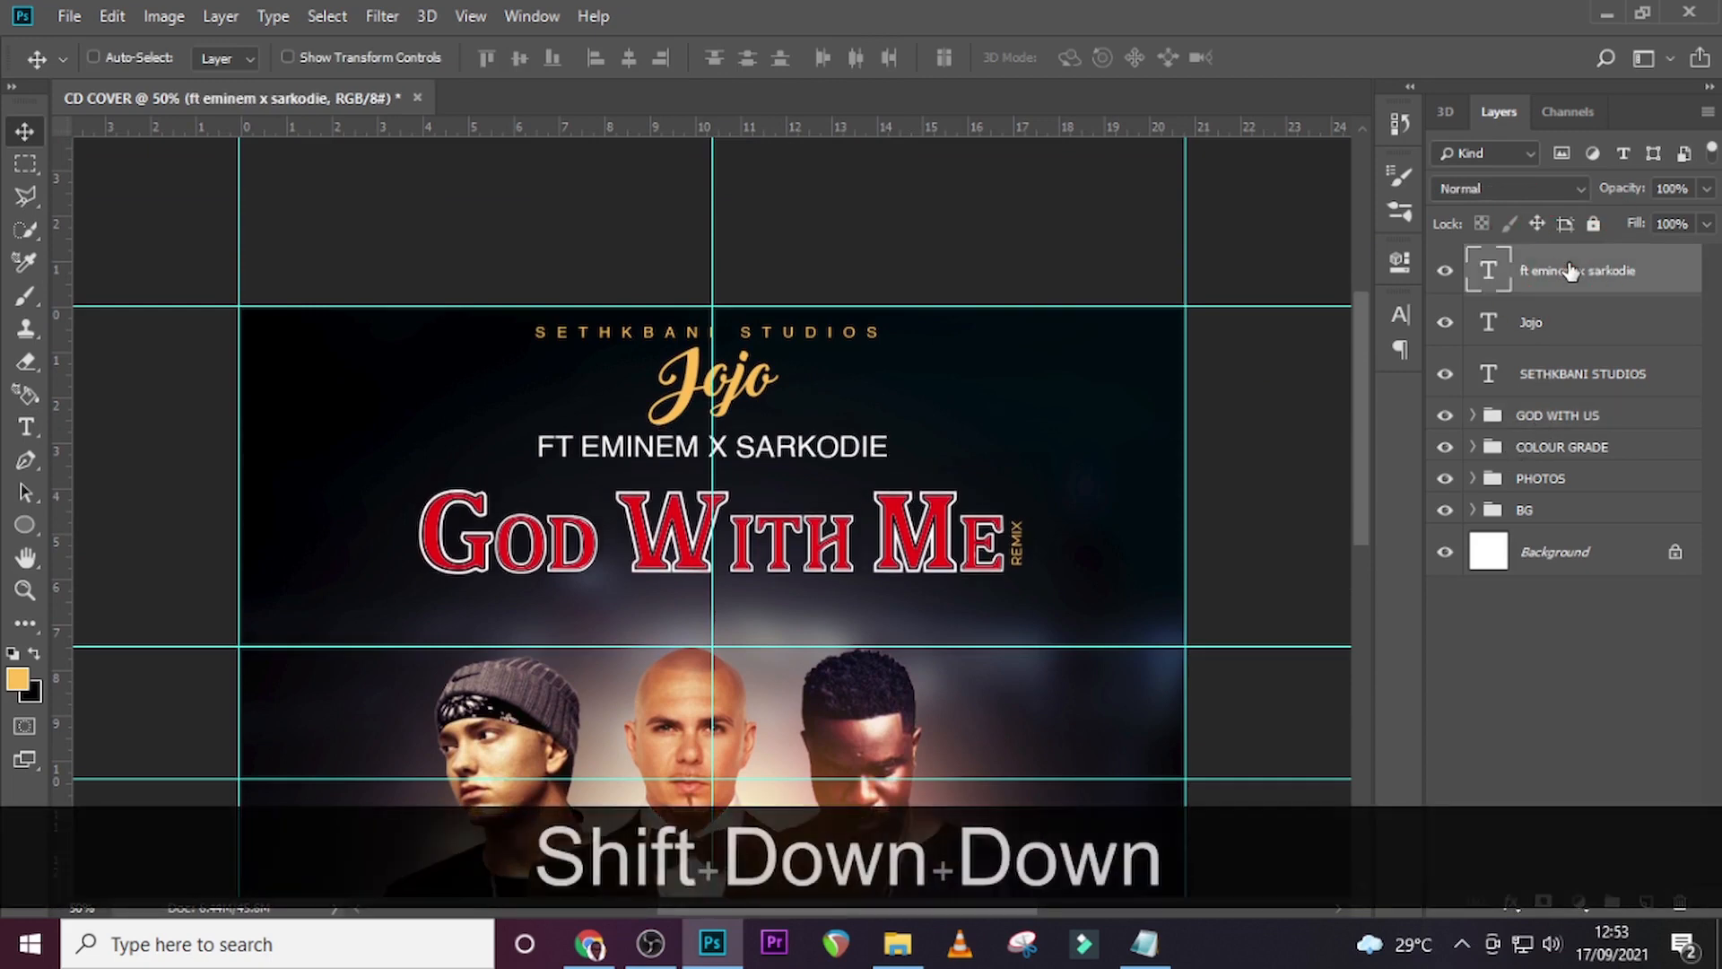
key("shift+Down")
key("shift+Down")
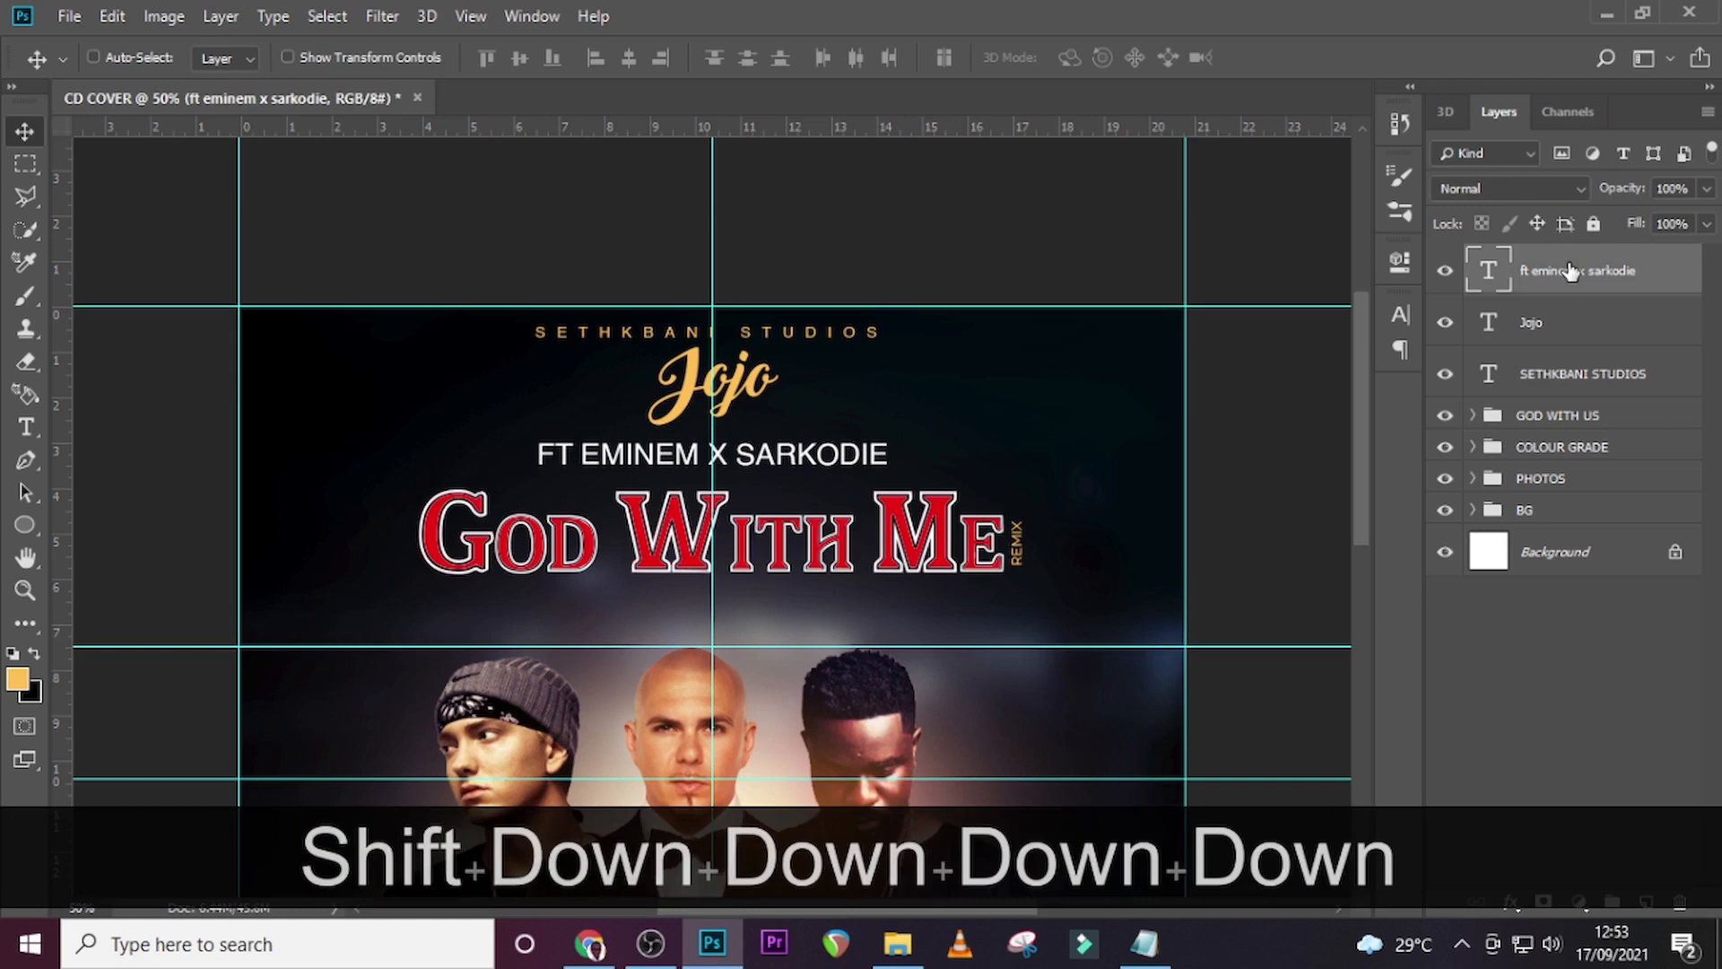
key("Down")
key("Down")
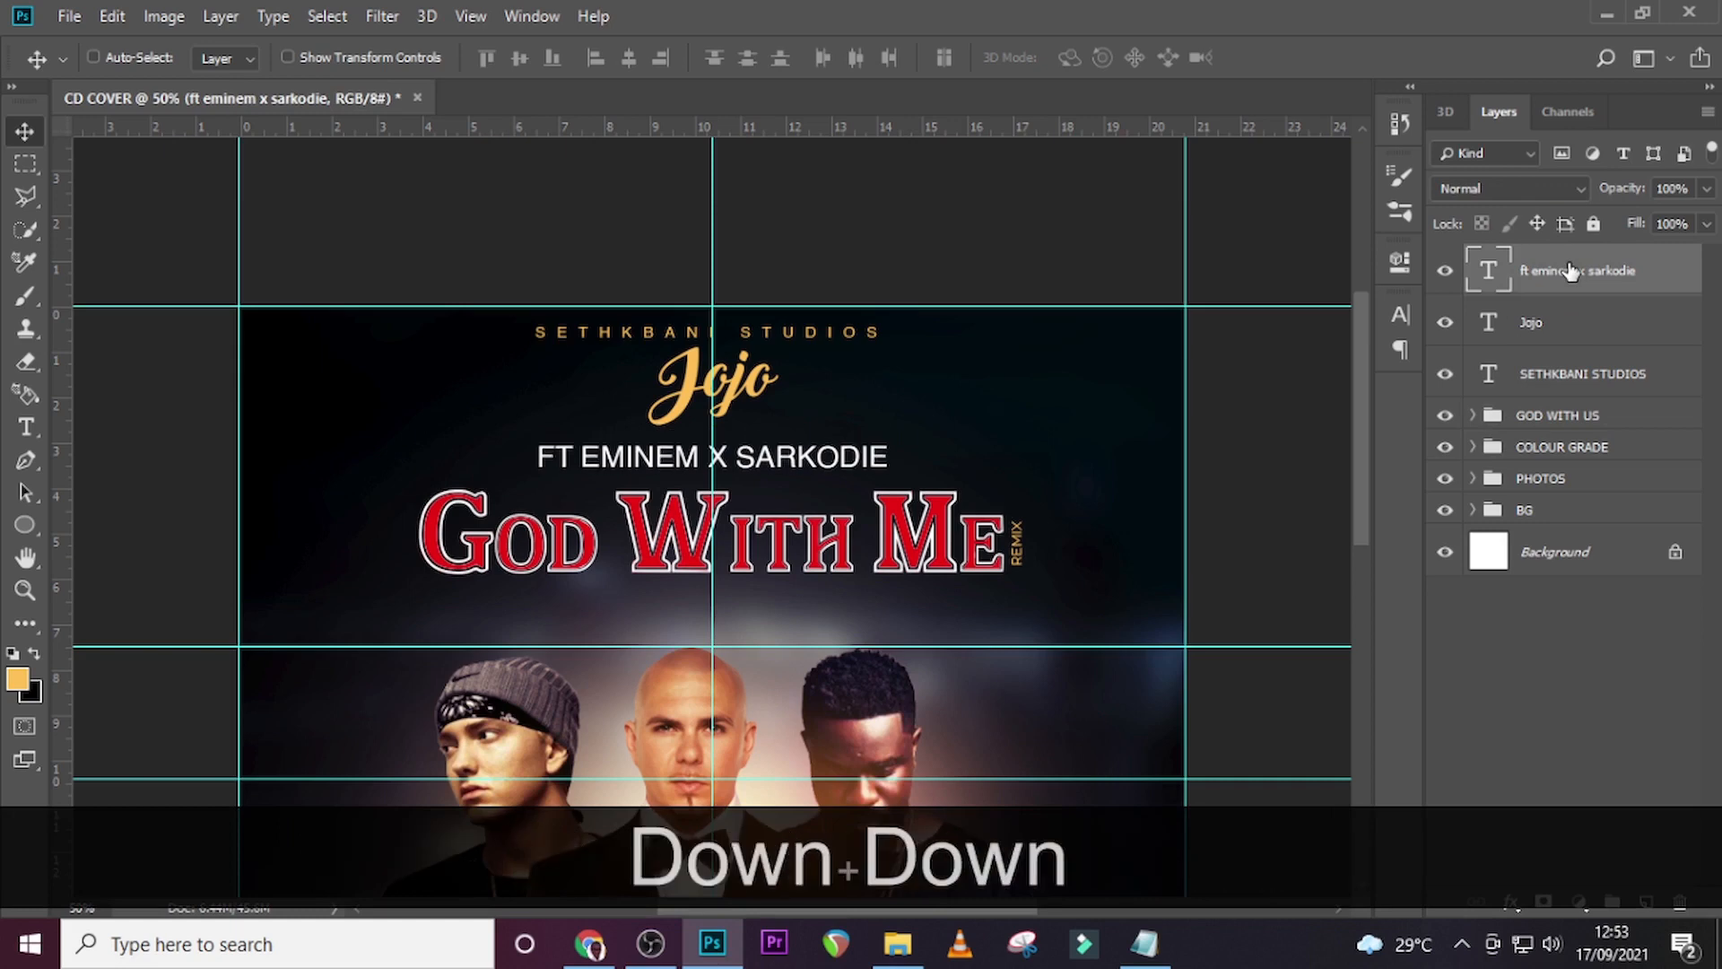
Recolour the word FT in the featured-artists line gold, ffc154, sampled from the Jojo text.
double_click(1488, 274)
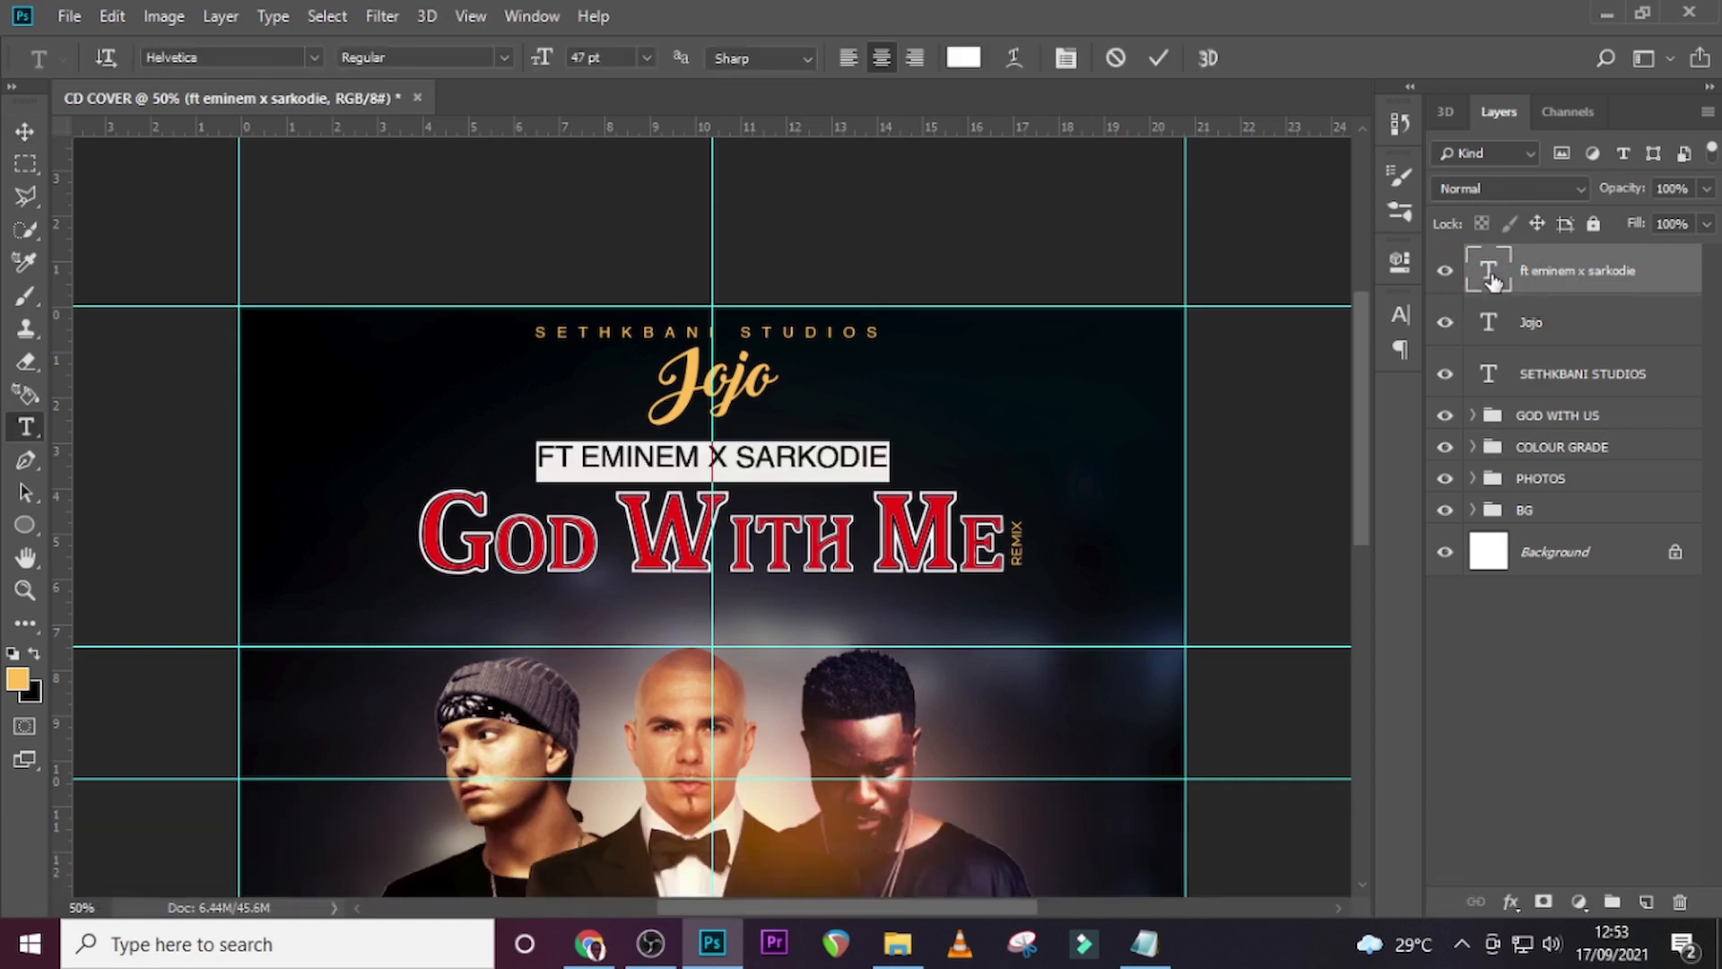
double_click(554, 458)
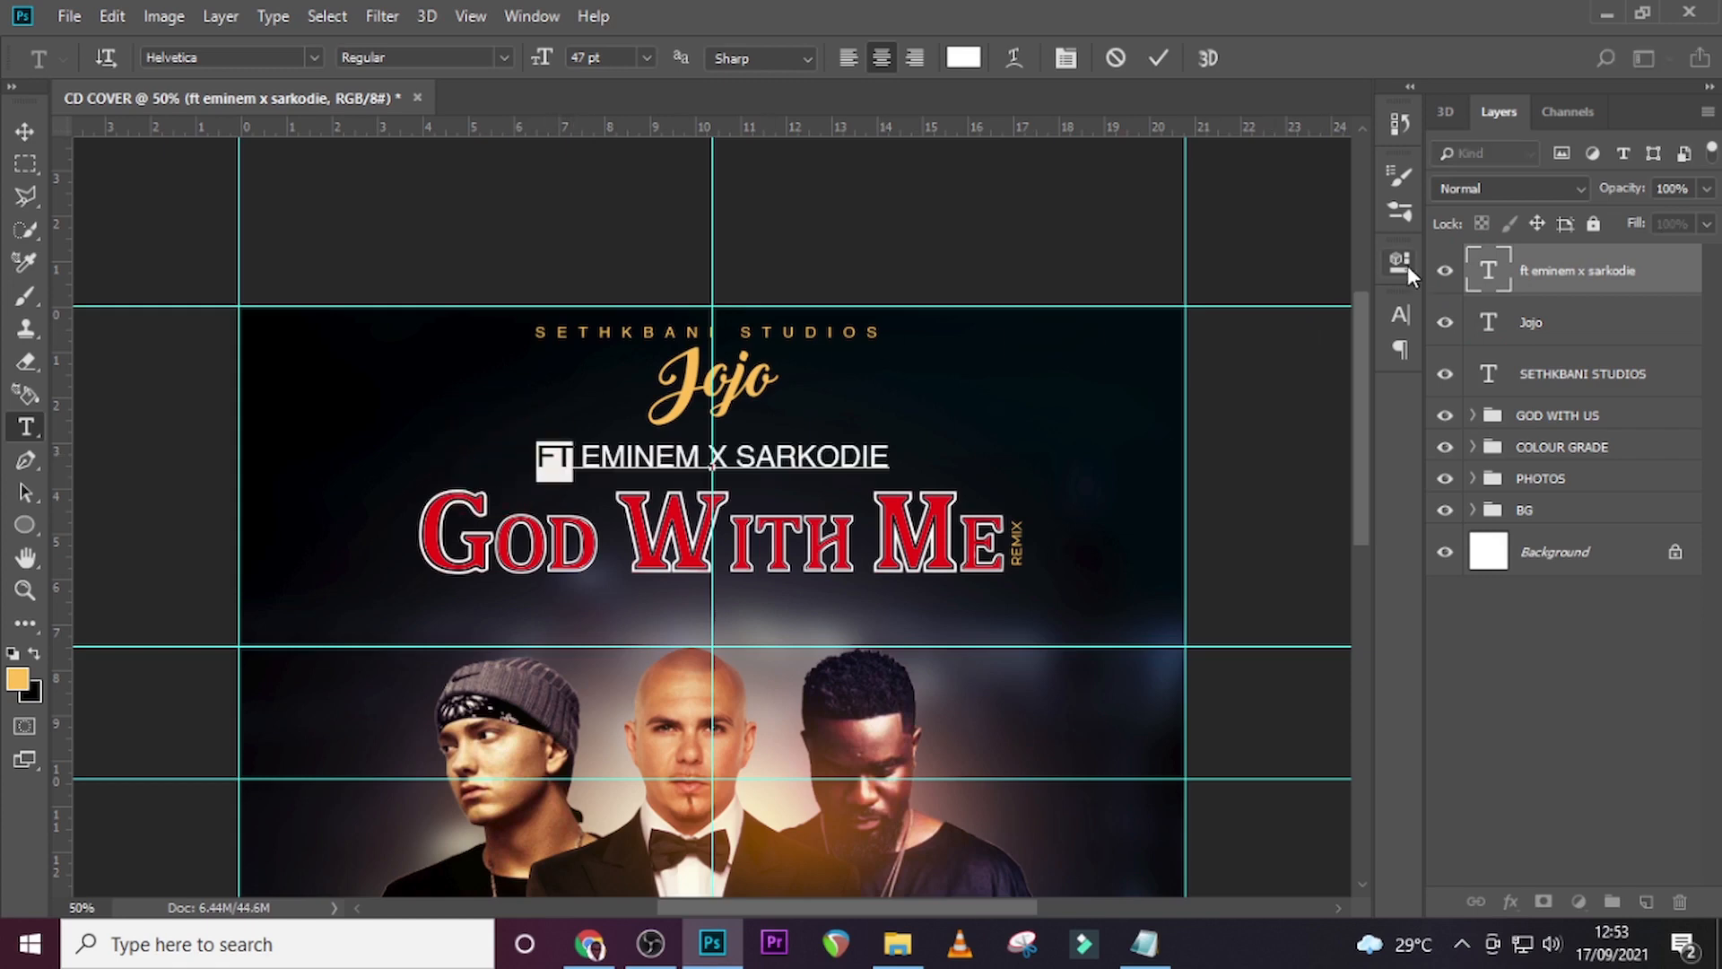
left_click(1400, 315)
left_click(1325, 471)
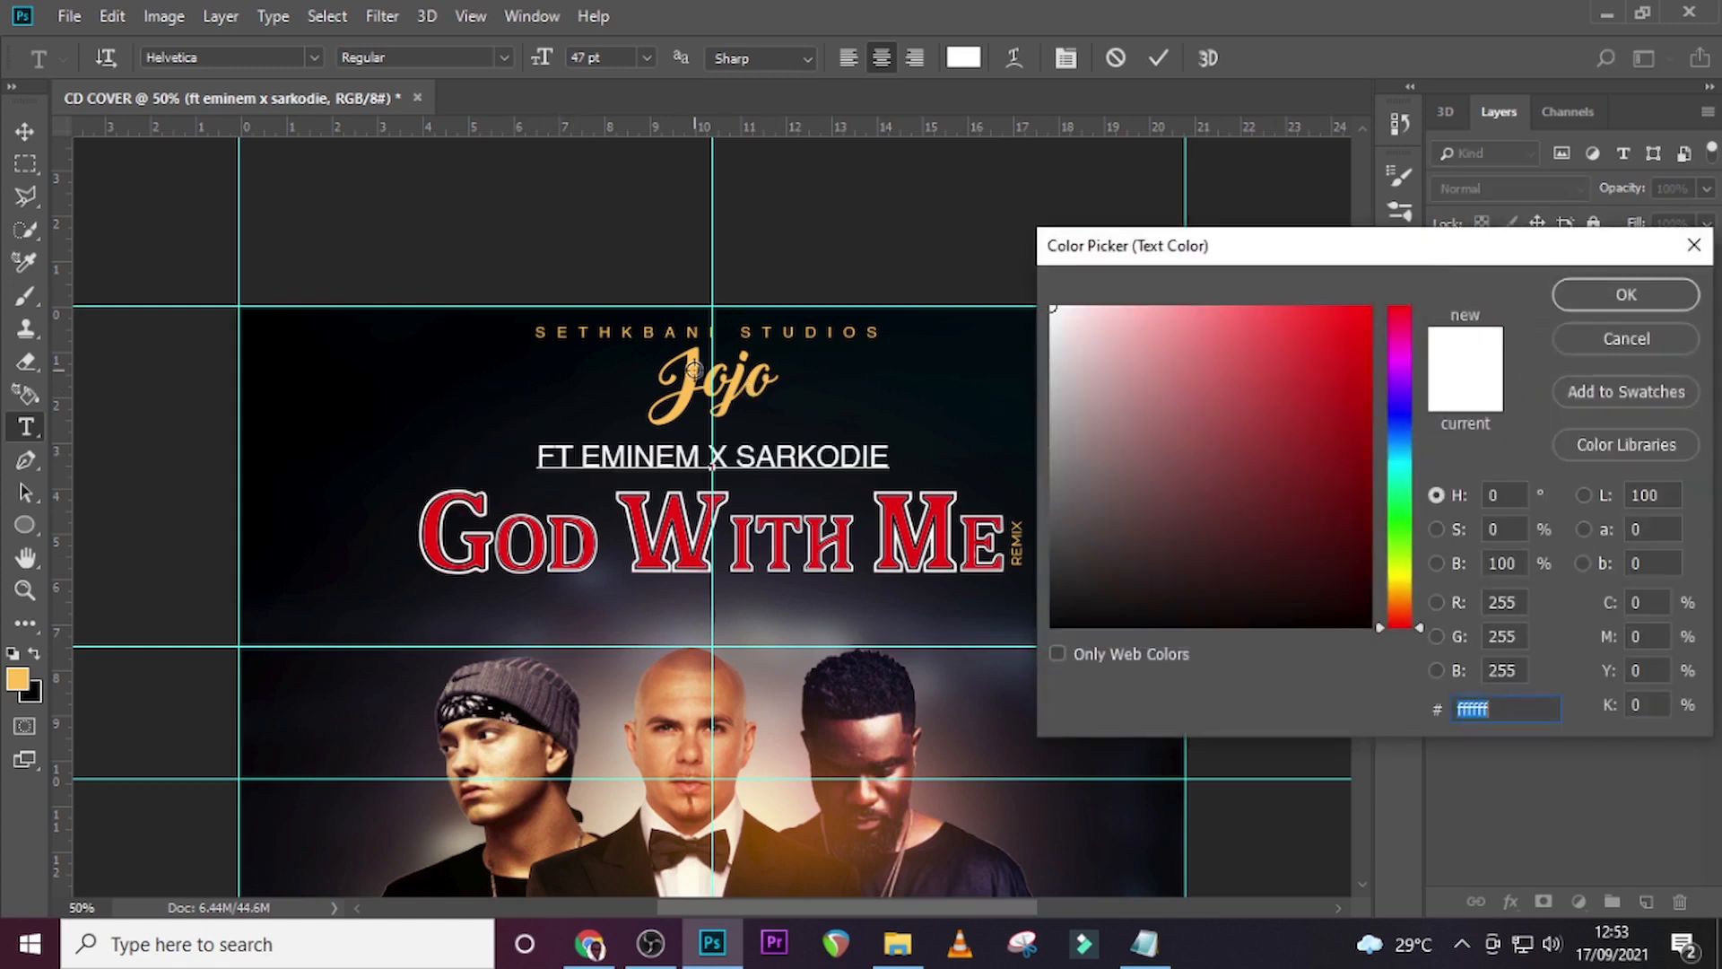
left_click(691, 371)
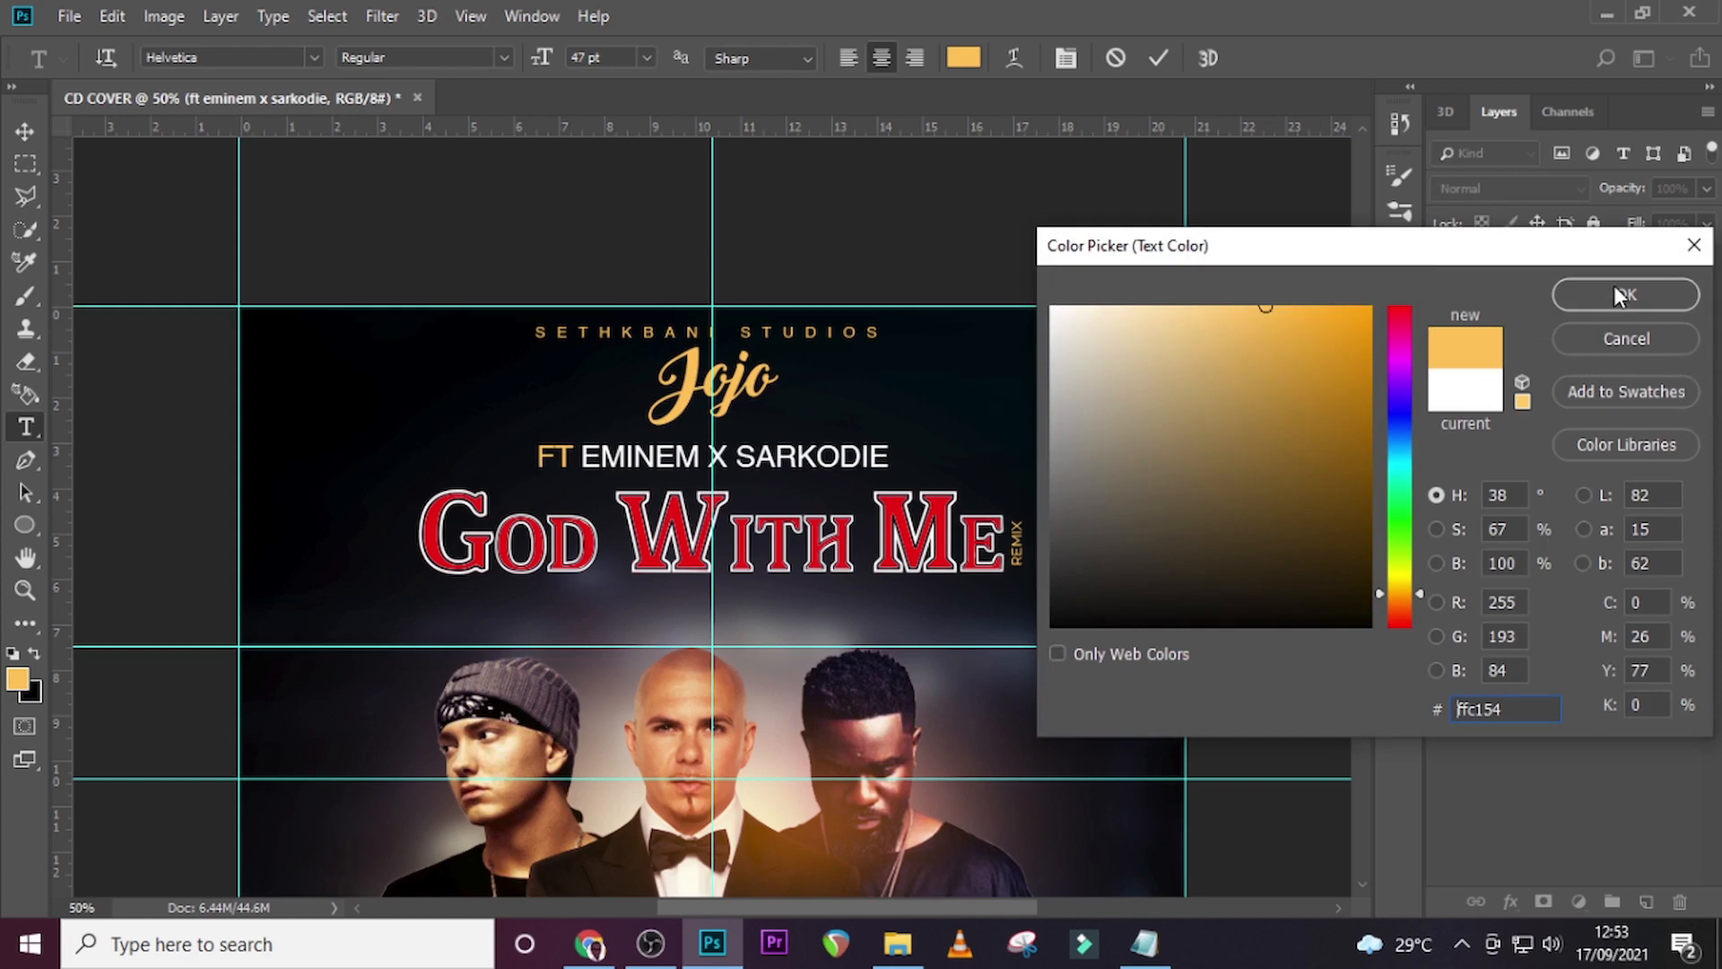
left_click(1624, 295)
Recolour the X between the featured artists' names red, eb0a0a, sampled from the God With Me title.
double_click(717, 456)
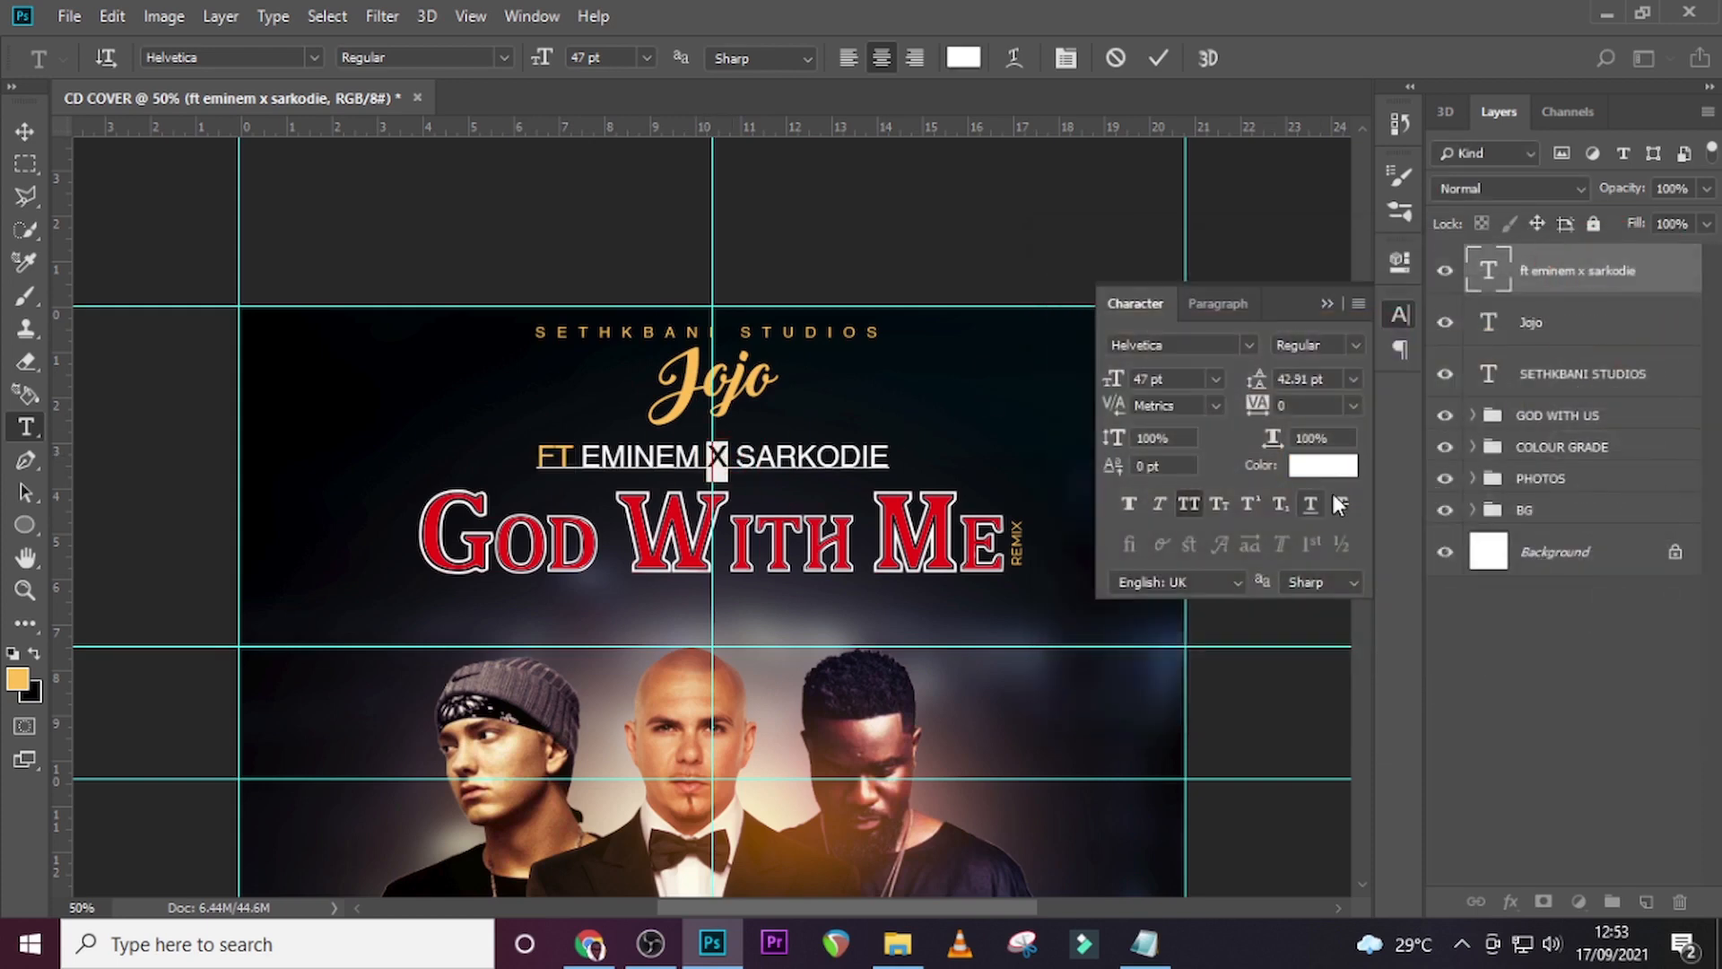
left_click(1348, 471)
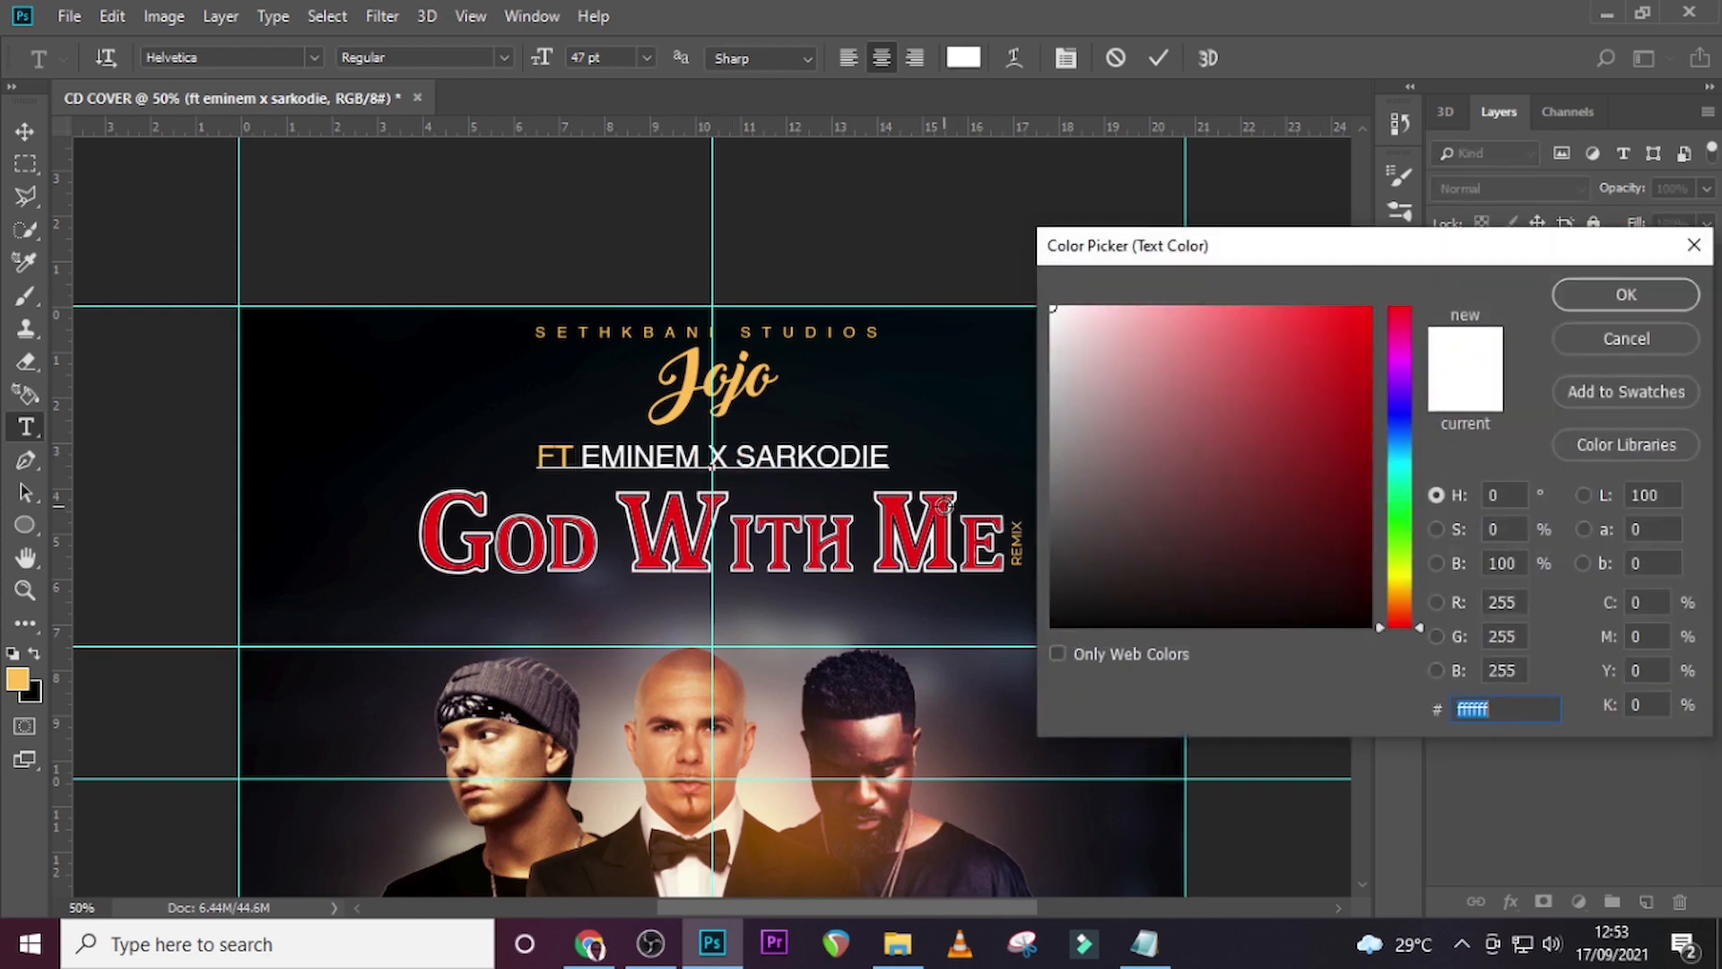
left_click(944, 505)
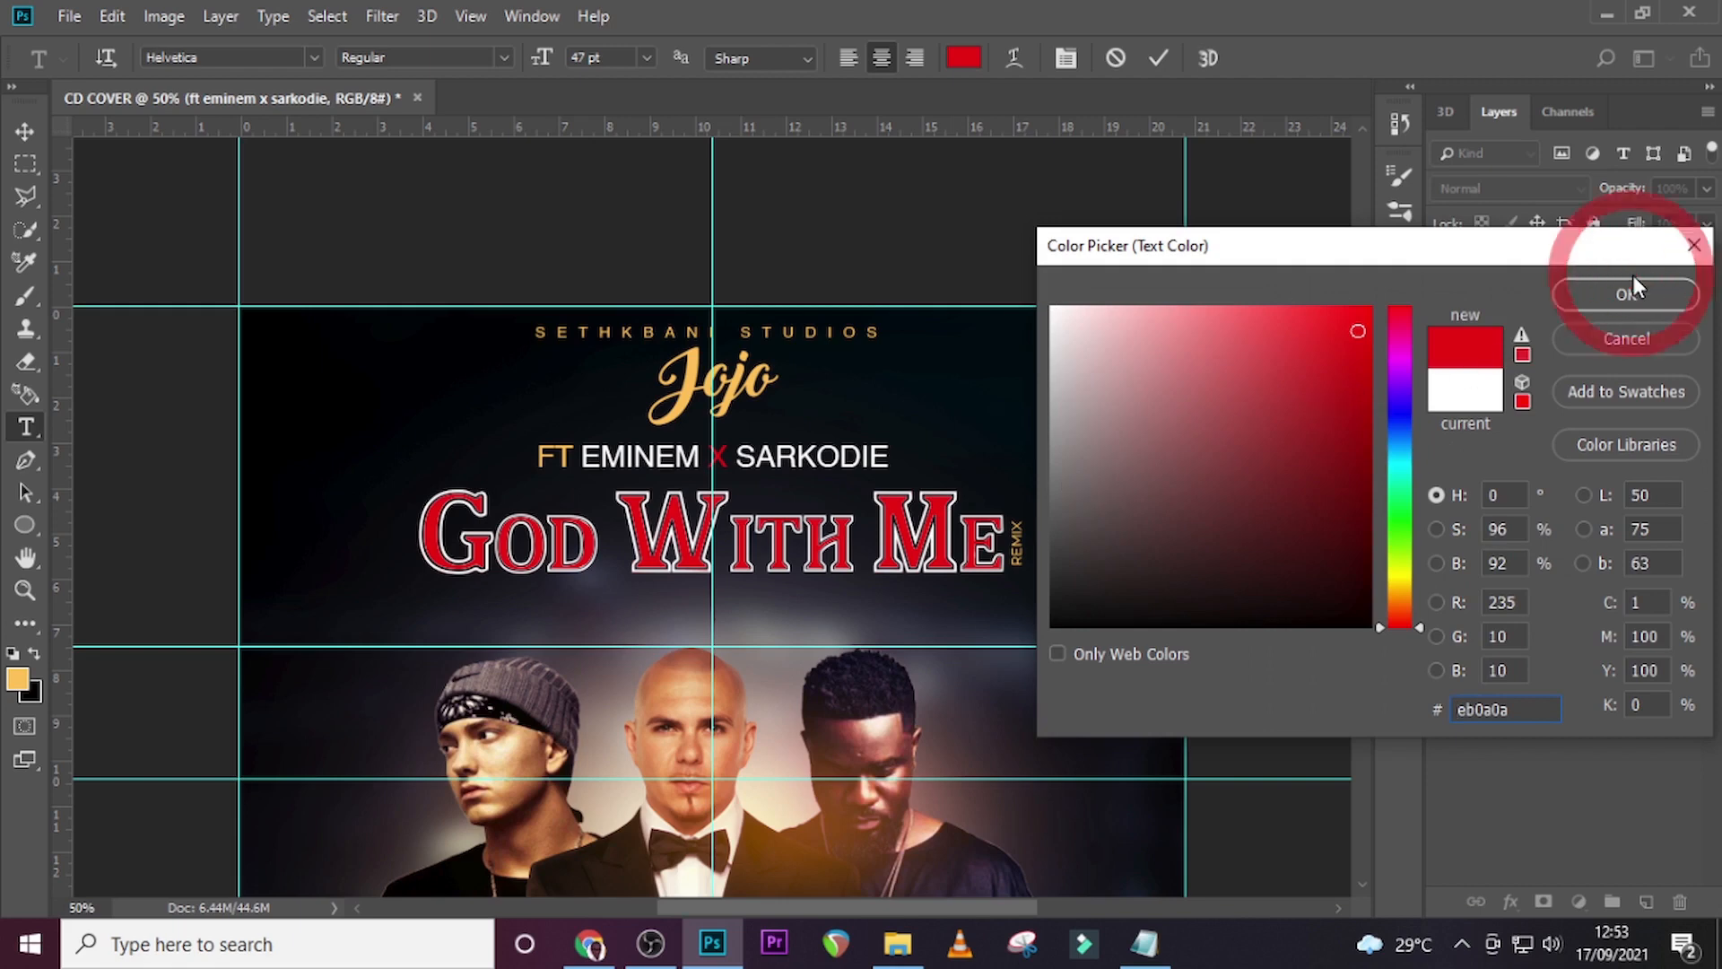
left_click(1613, 297)
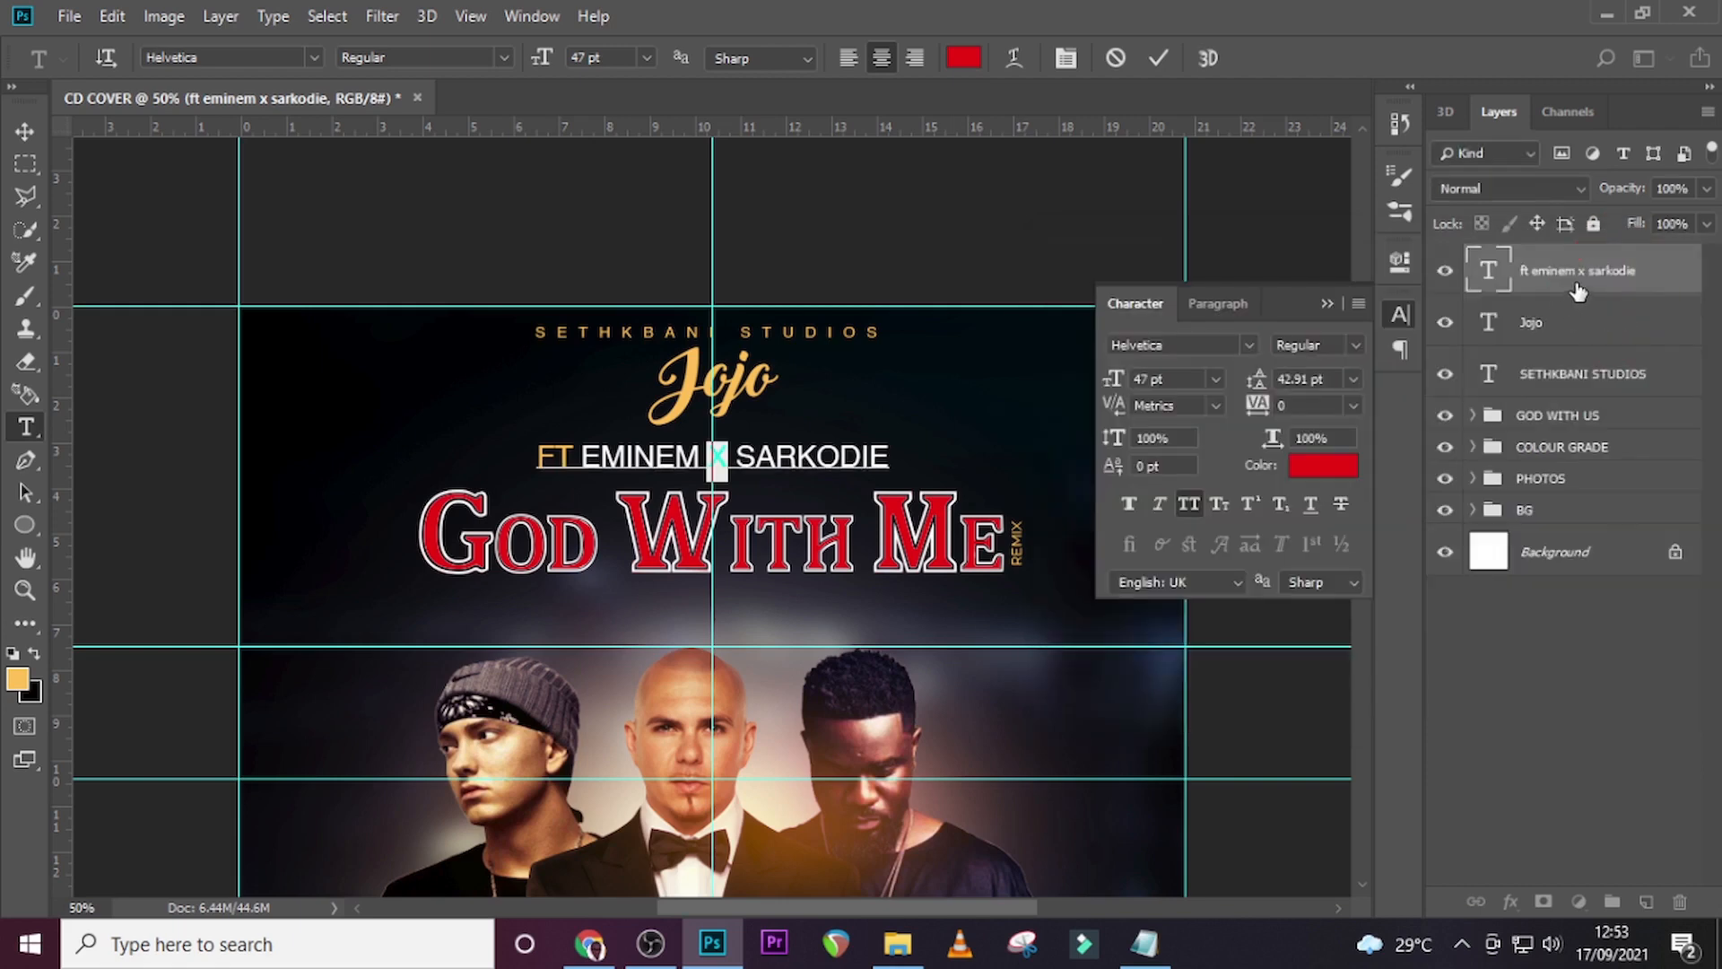
left_click(1579, 292)
key("v")
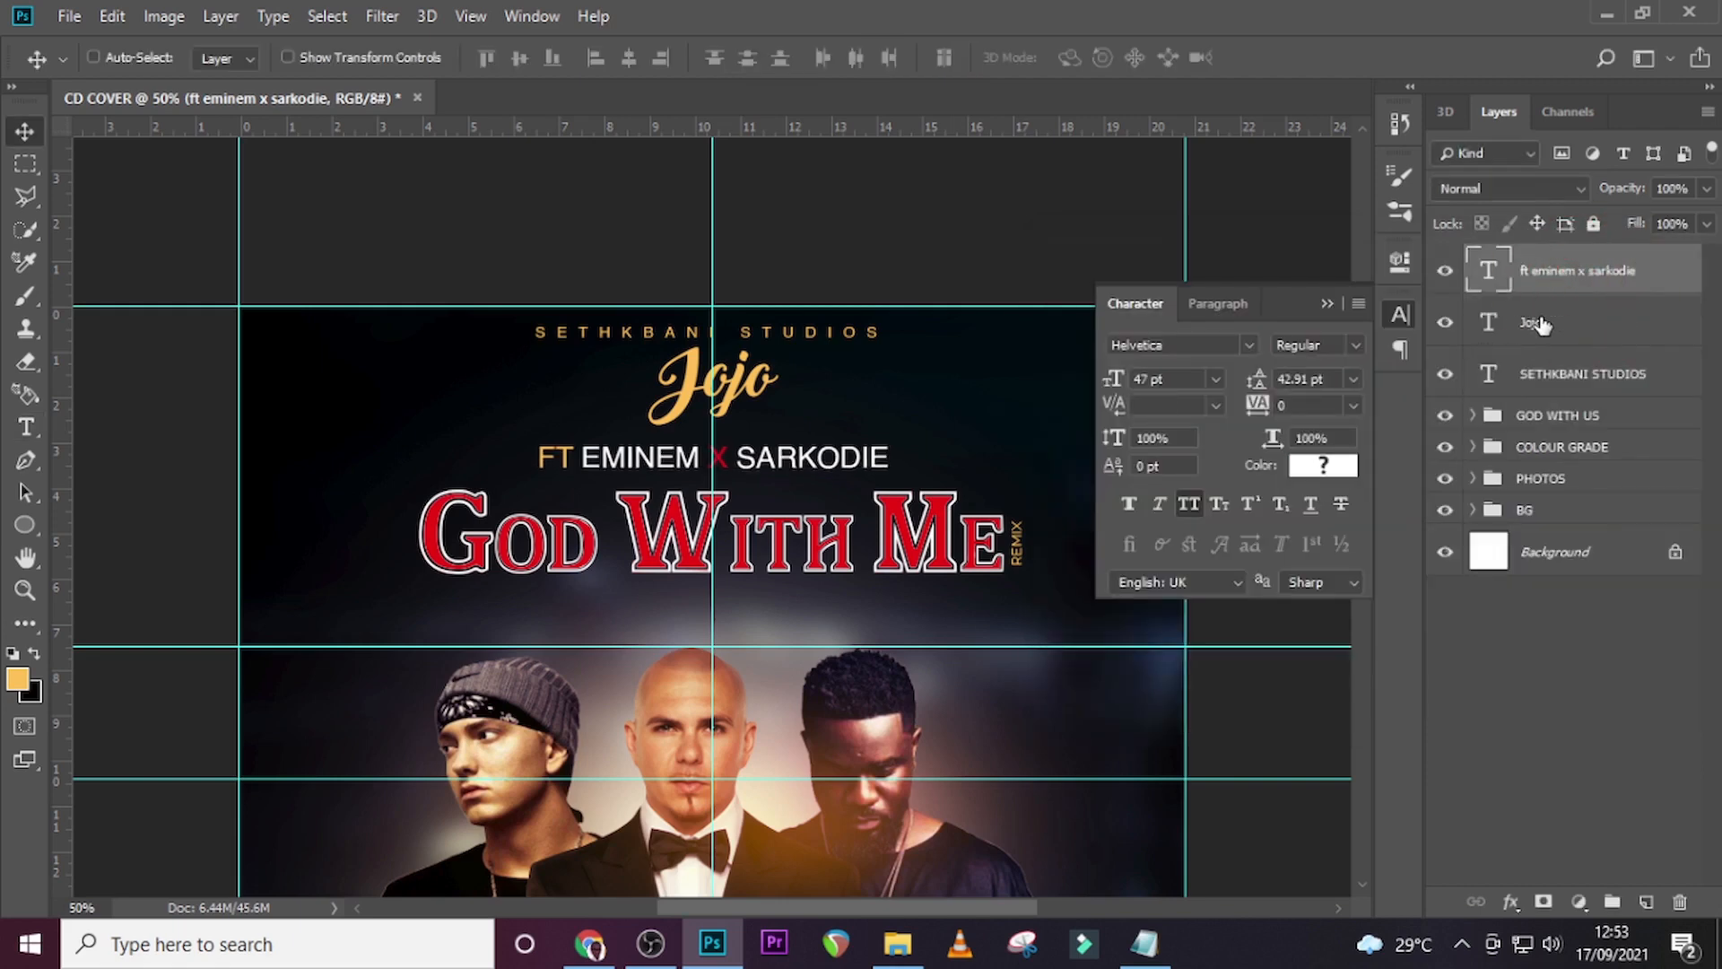
Hide the guides and nudge the Jojo text down between the studio line and the featured-artists line.
left_click(1538, 323)
key("ctrl+h")
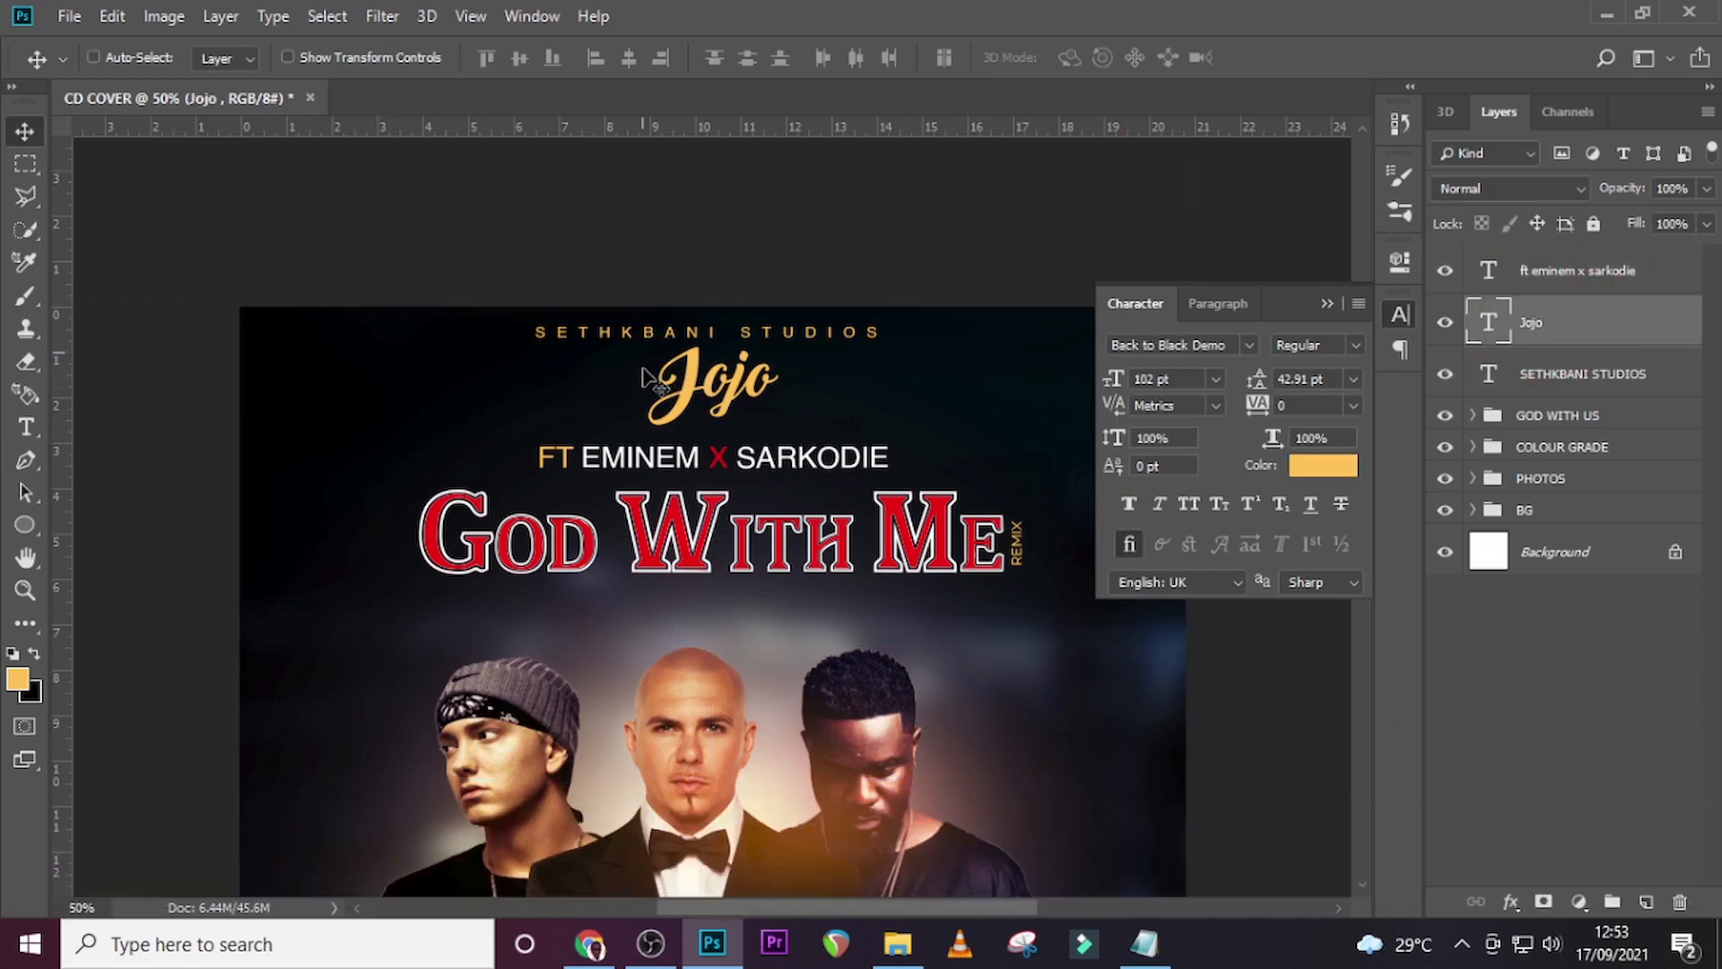
key("Down")
key("Down")
key("Down")
key("Down")
key("Down")
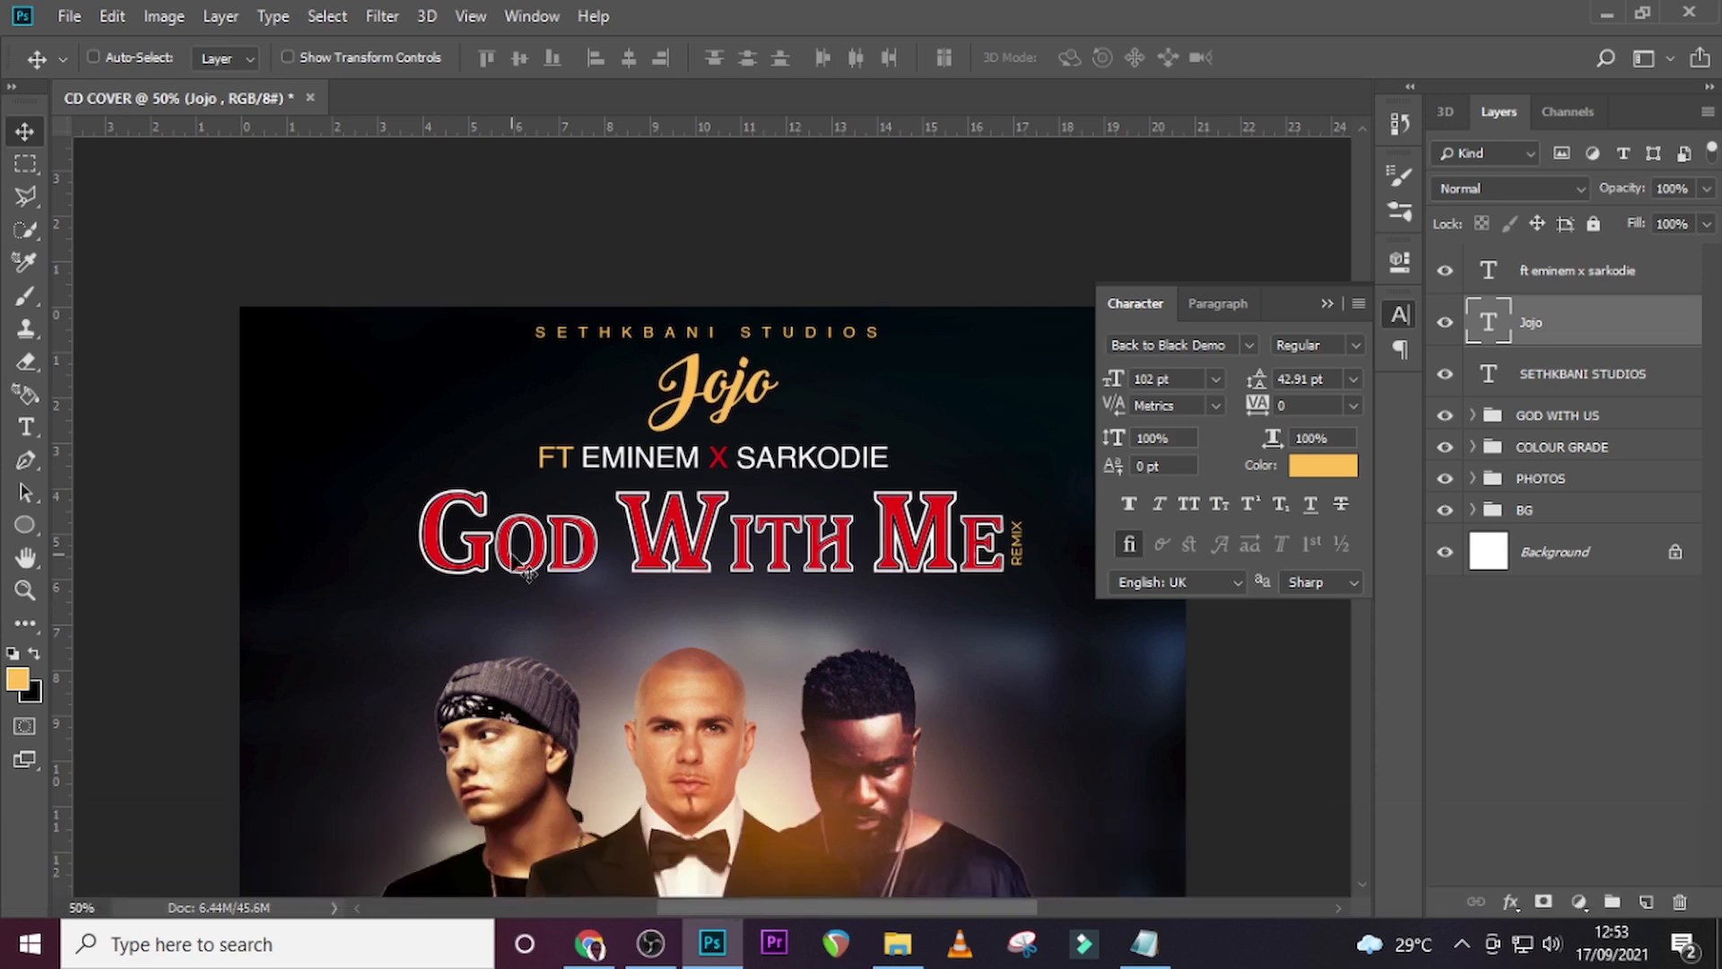
Show the guides, nudge Jojo slightly left onto the centre guide, and check the SETHKBANI STUDIOS line's centring.
key("ctrl+t")
key("ctrl+h")
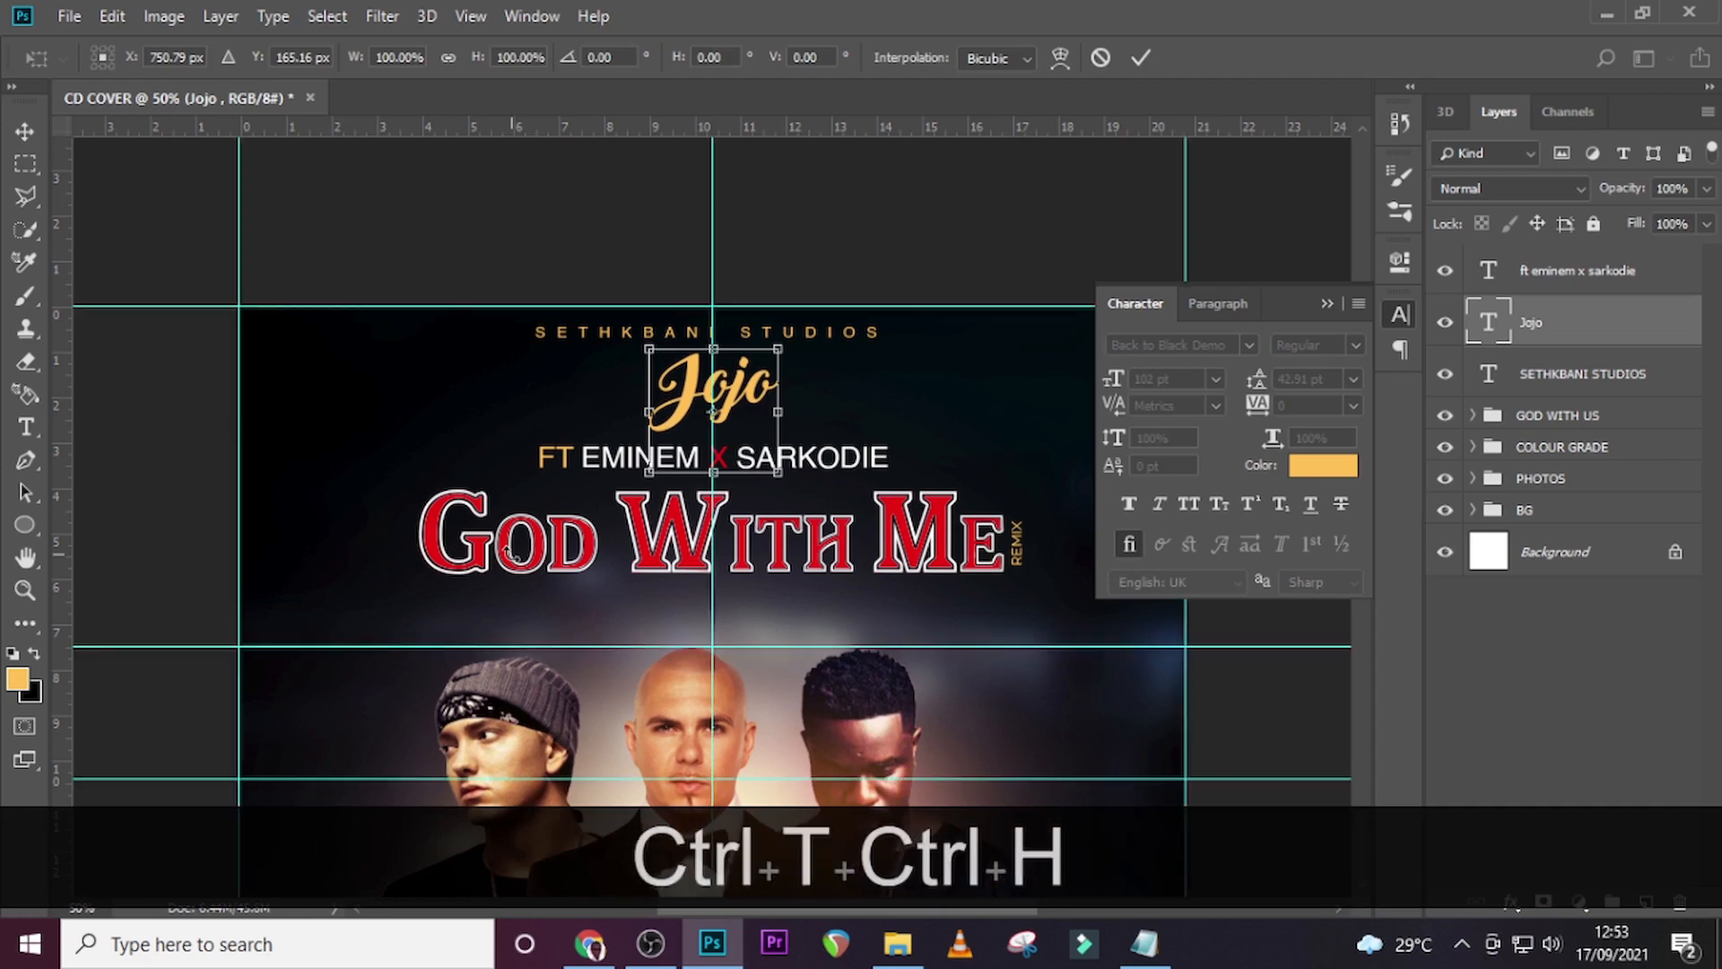
key("Left")
key("Return")
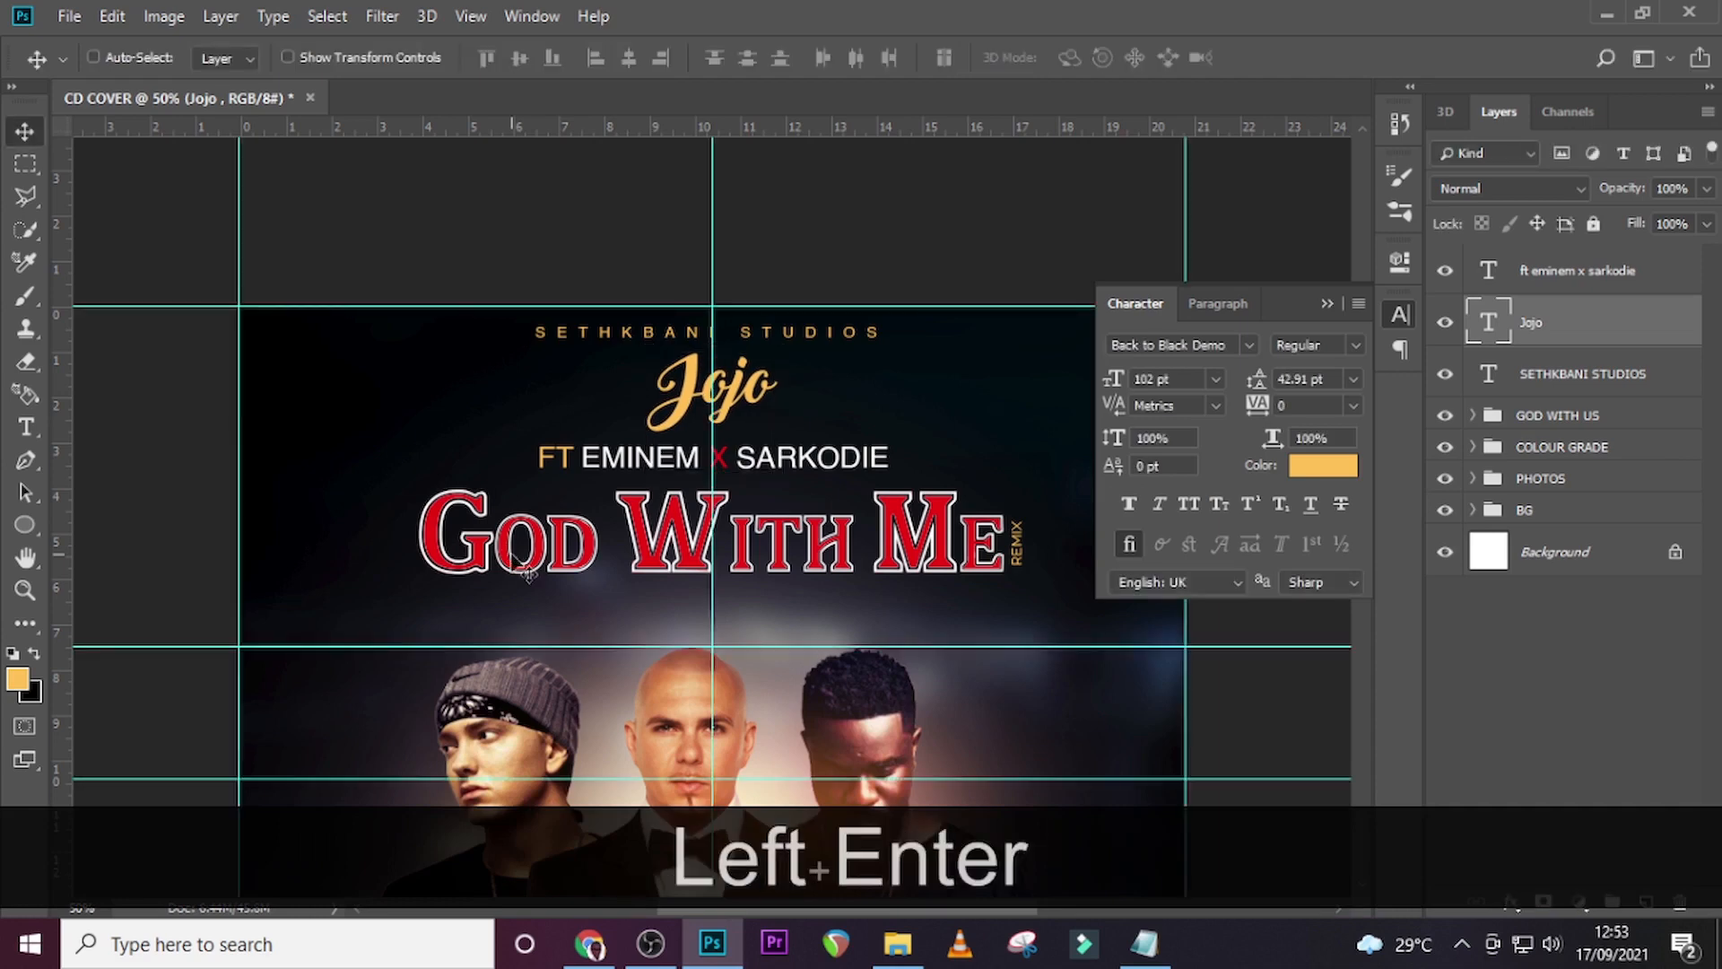
left_click(1572, 381)
key("ctrl+t")
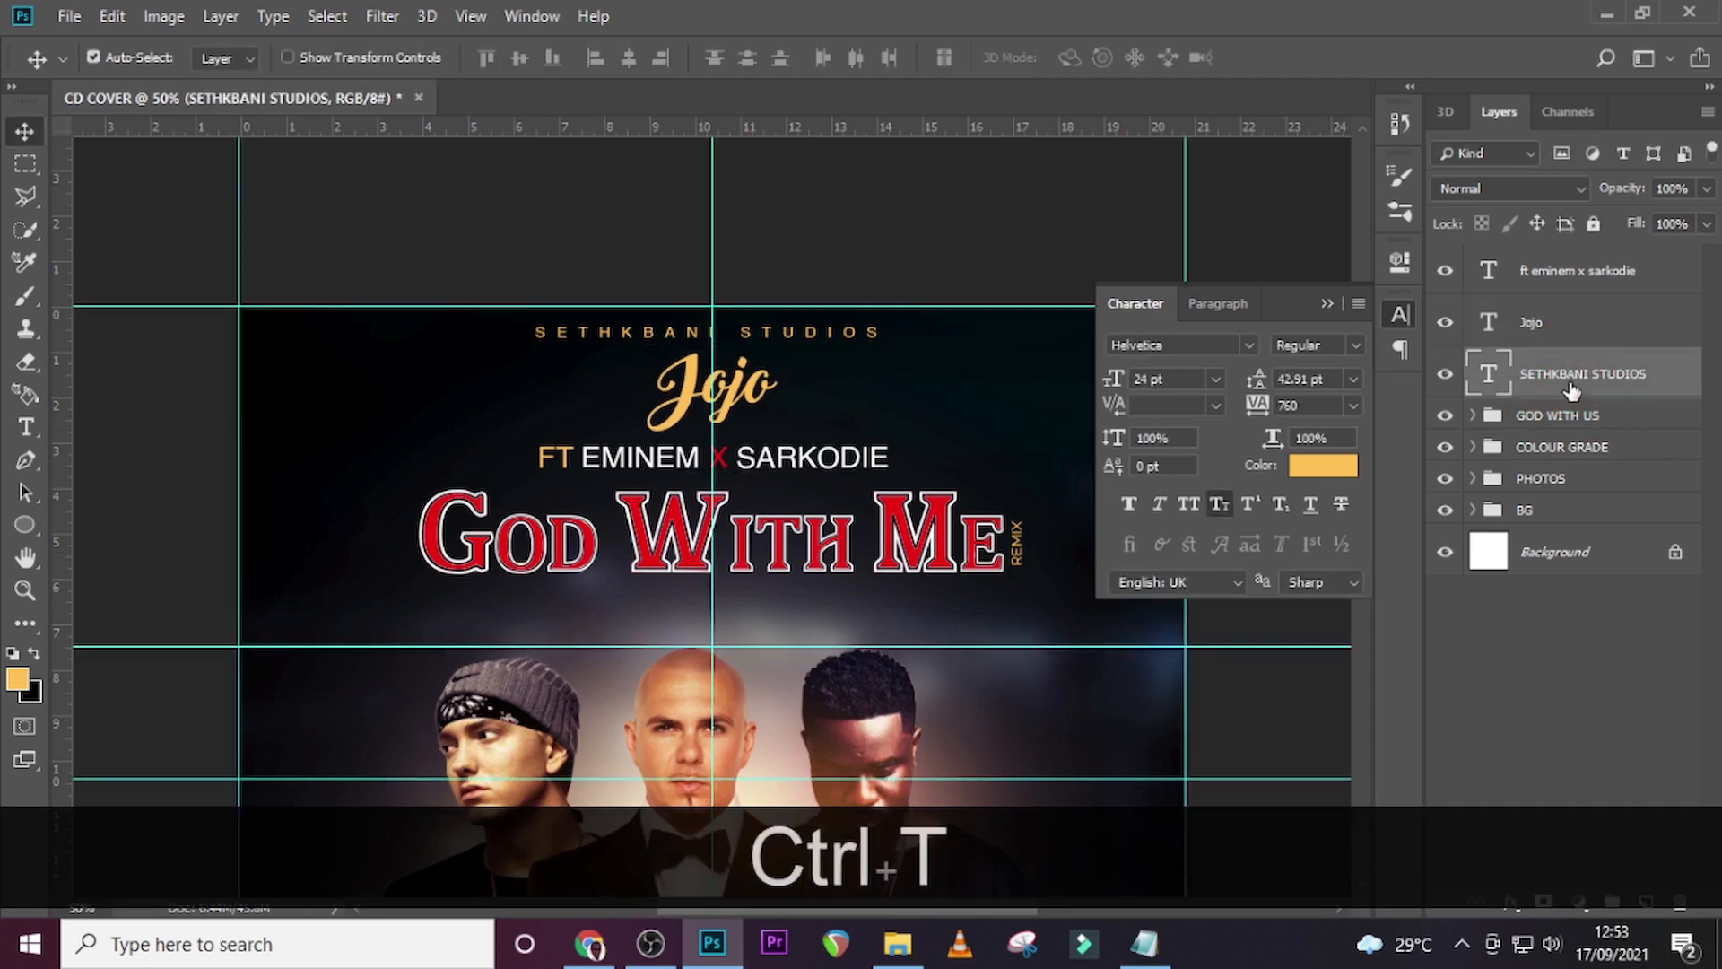
key("Return")
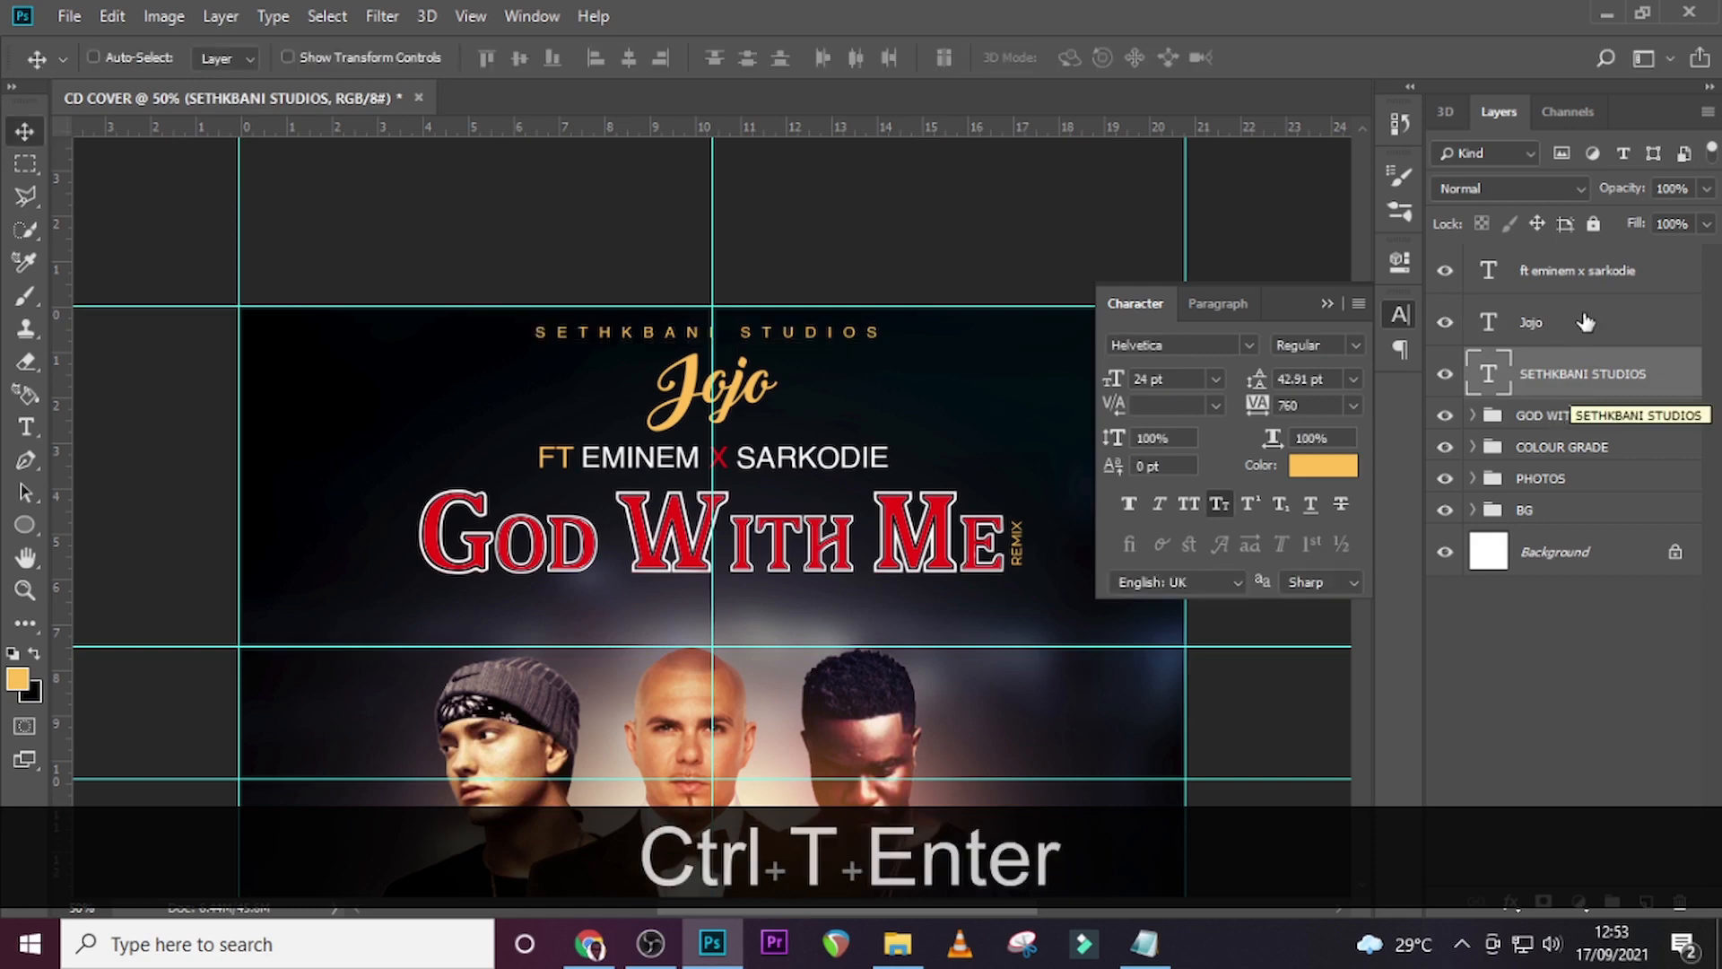
Check the featured-artists line's centring and nudge it down 4 px closer to the title.
left_click(1574, 272)
key("ctrl+t")
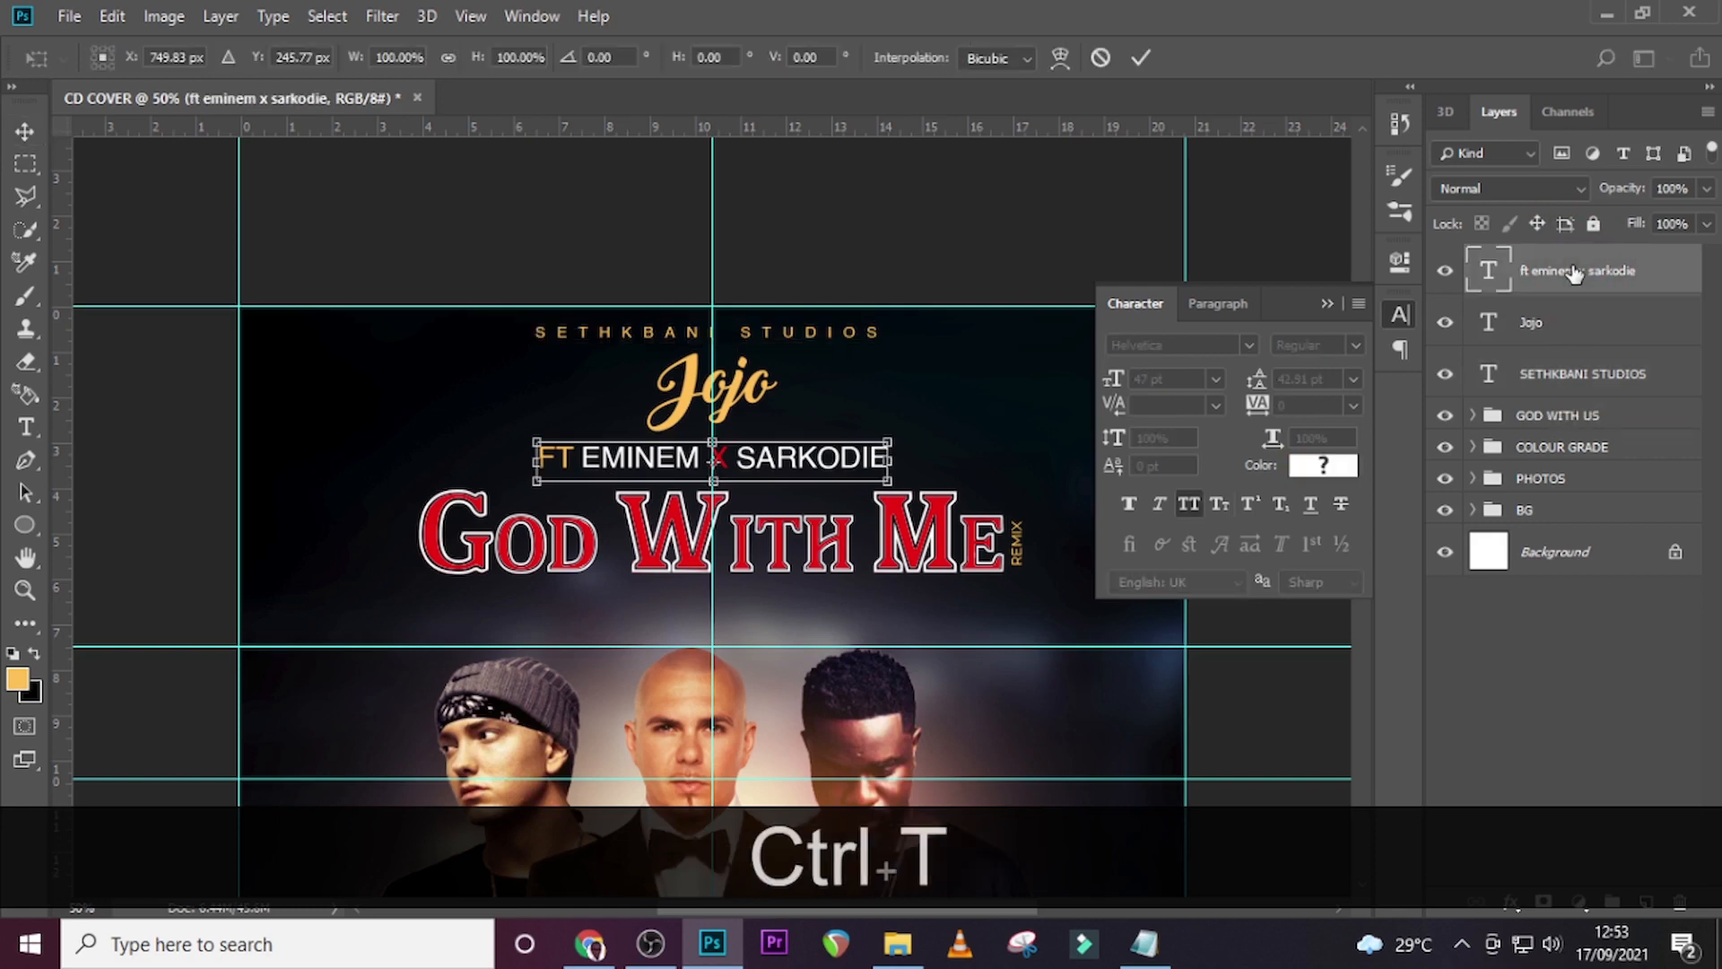
key("Return")
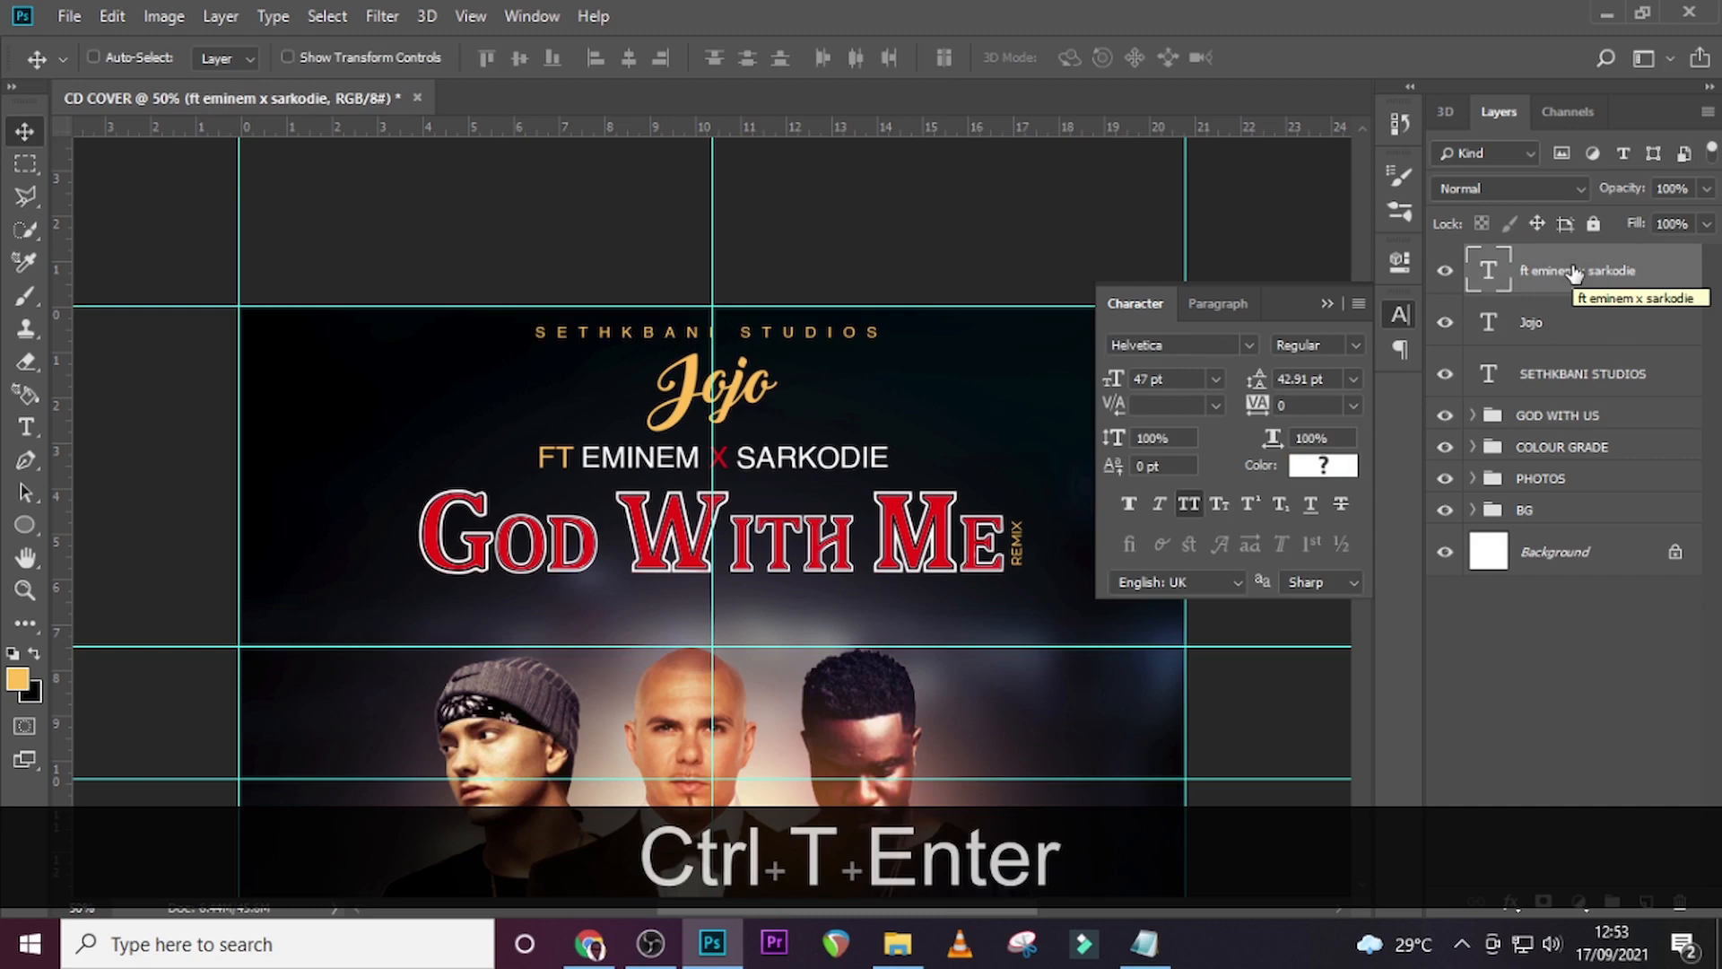
key("Down")
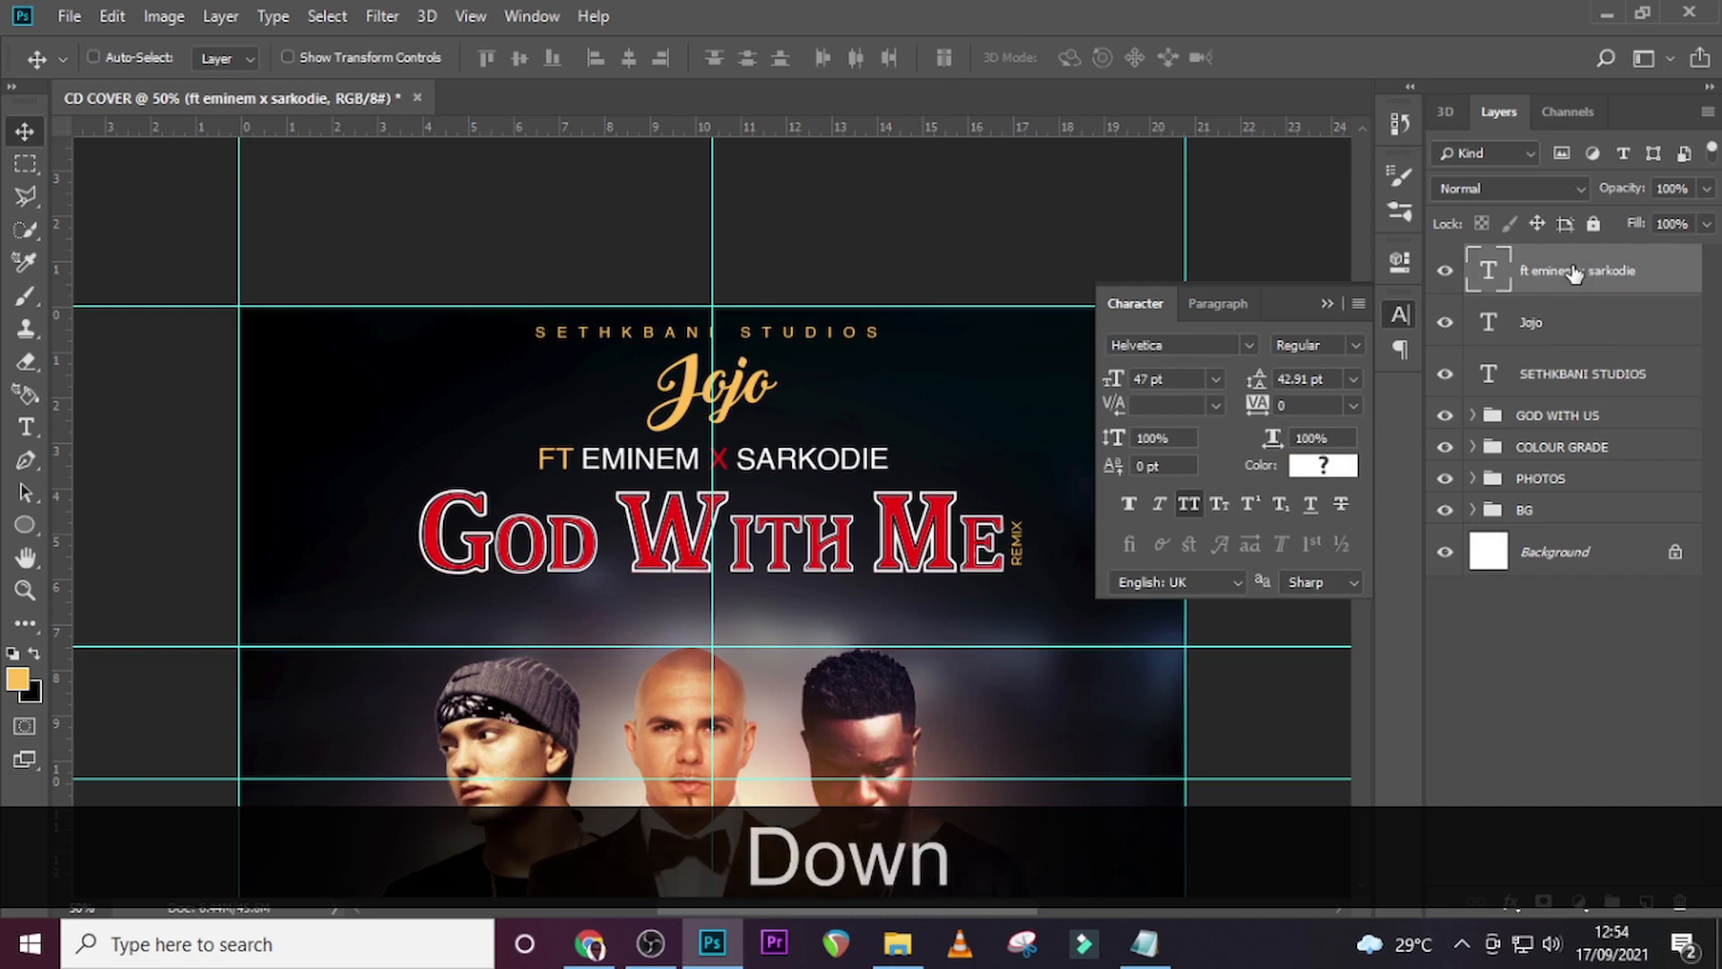
key("Down")
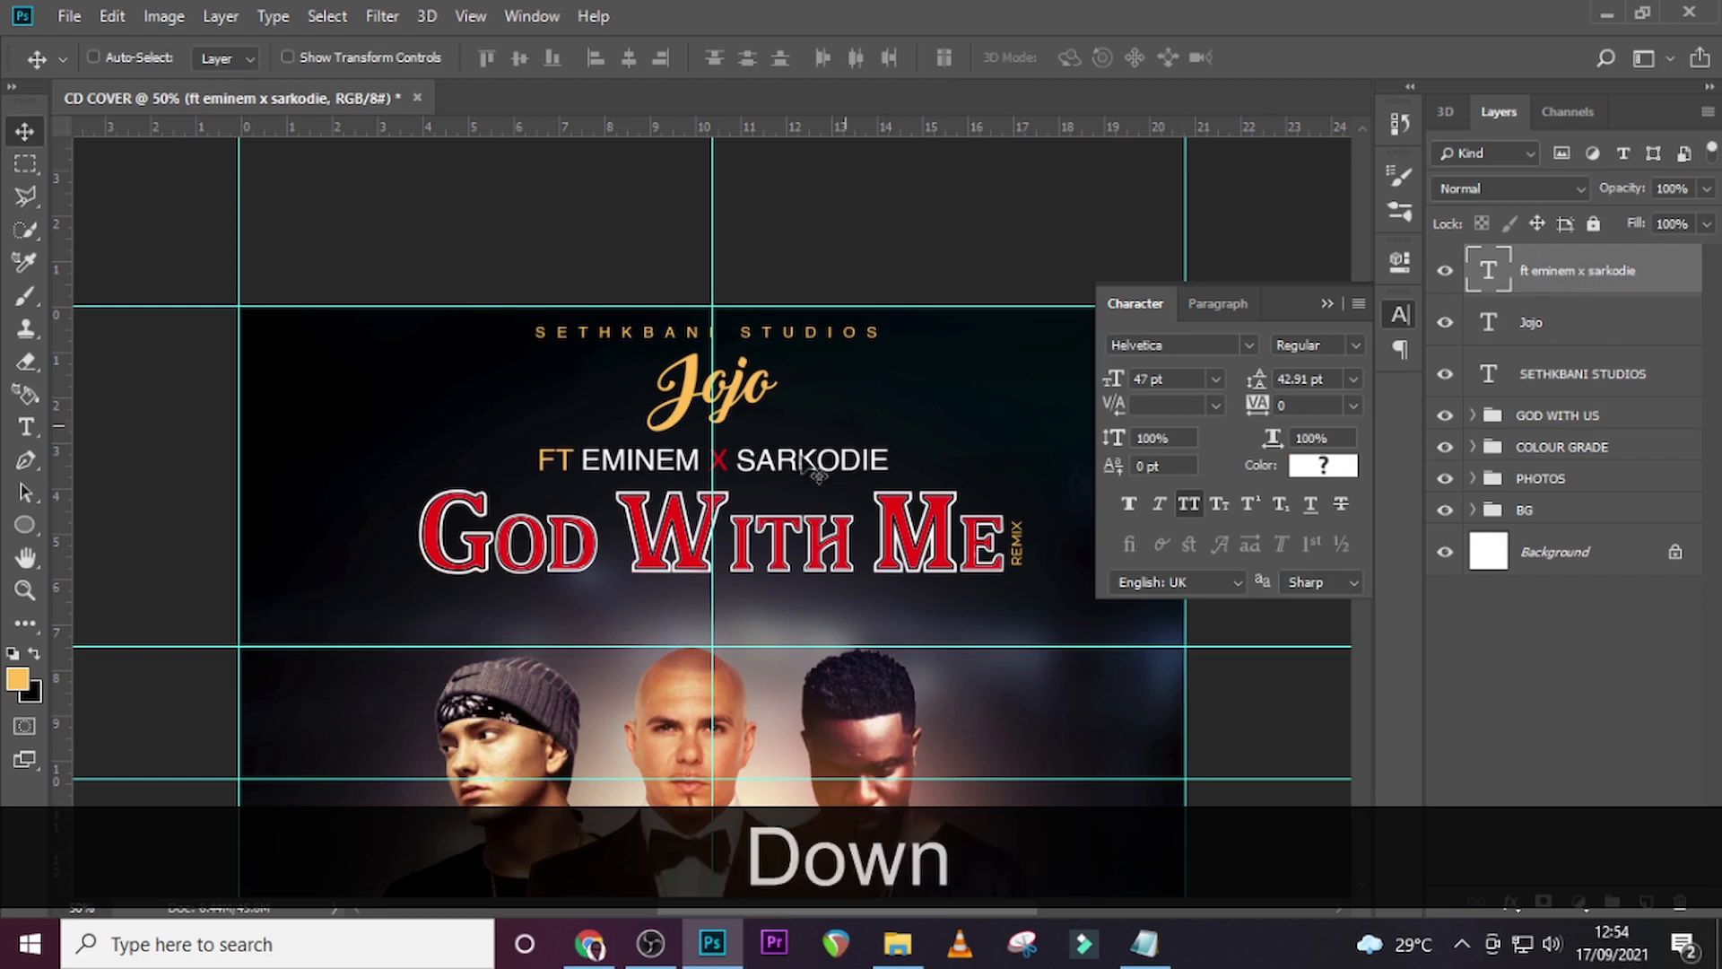
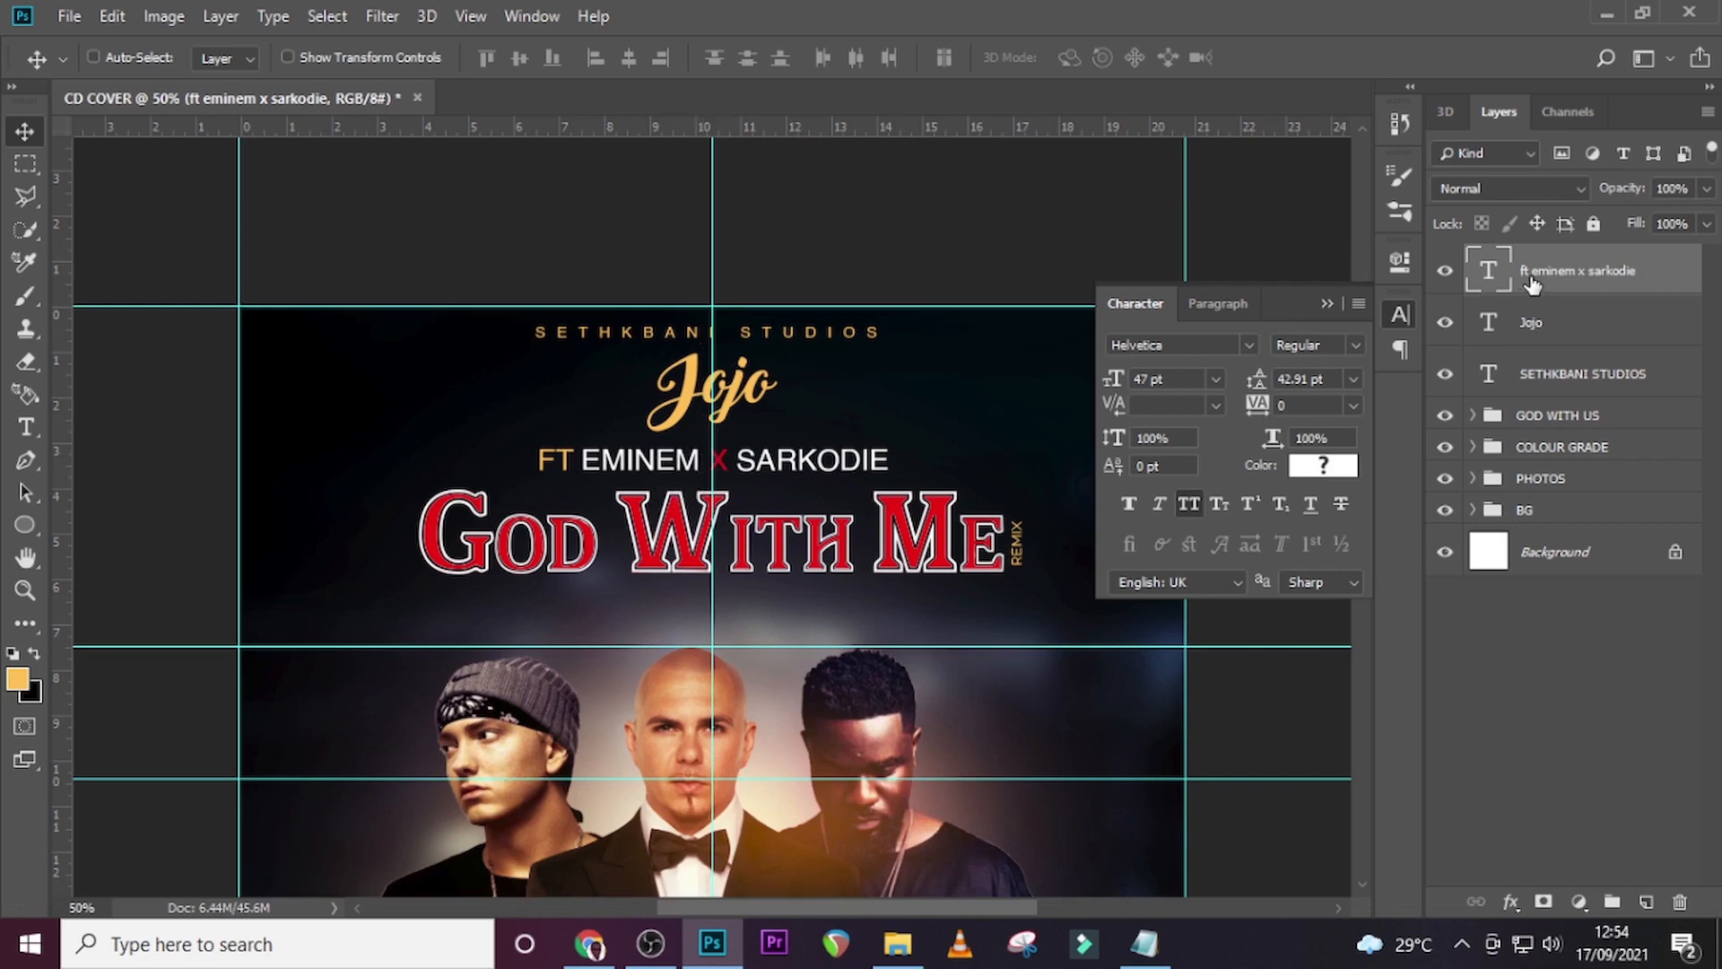
key("Down")
key("Down")
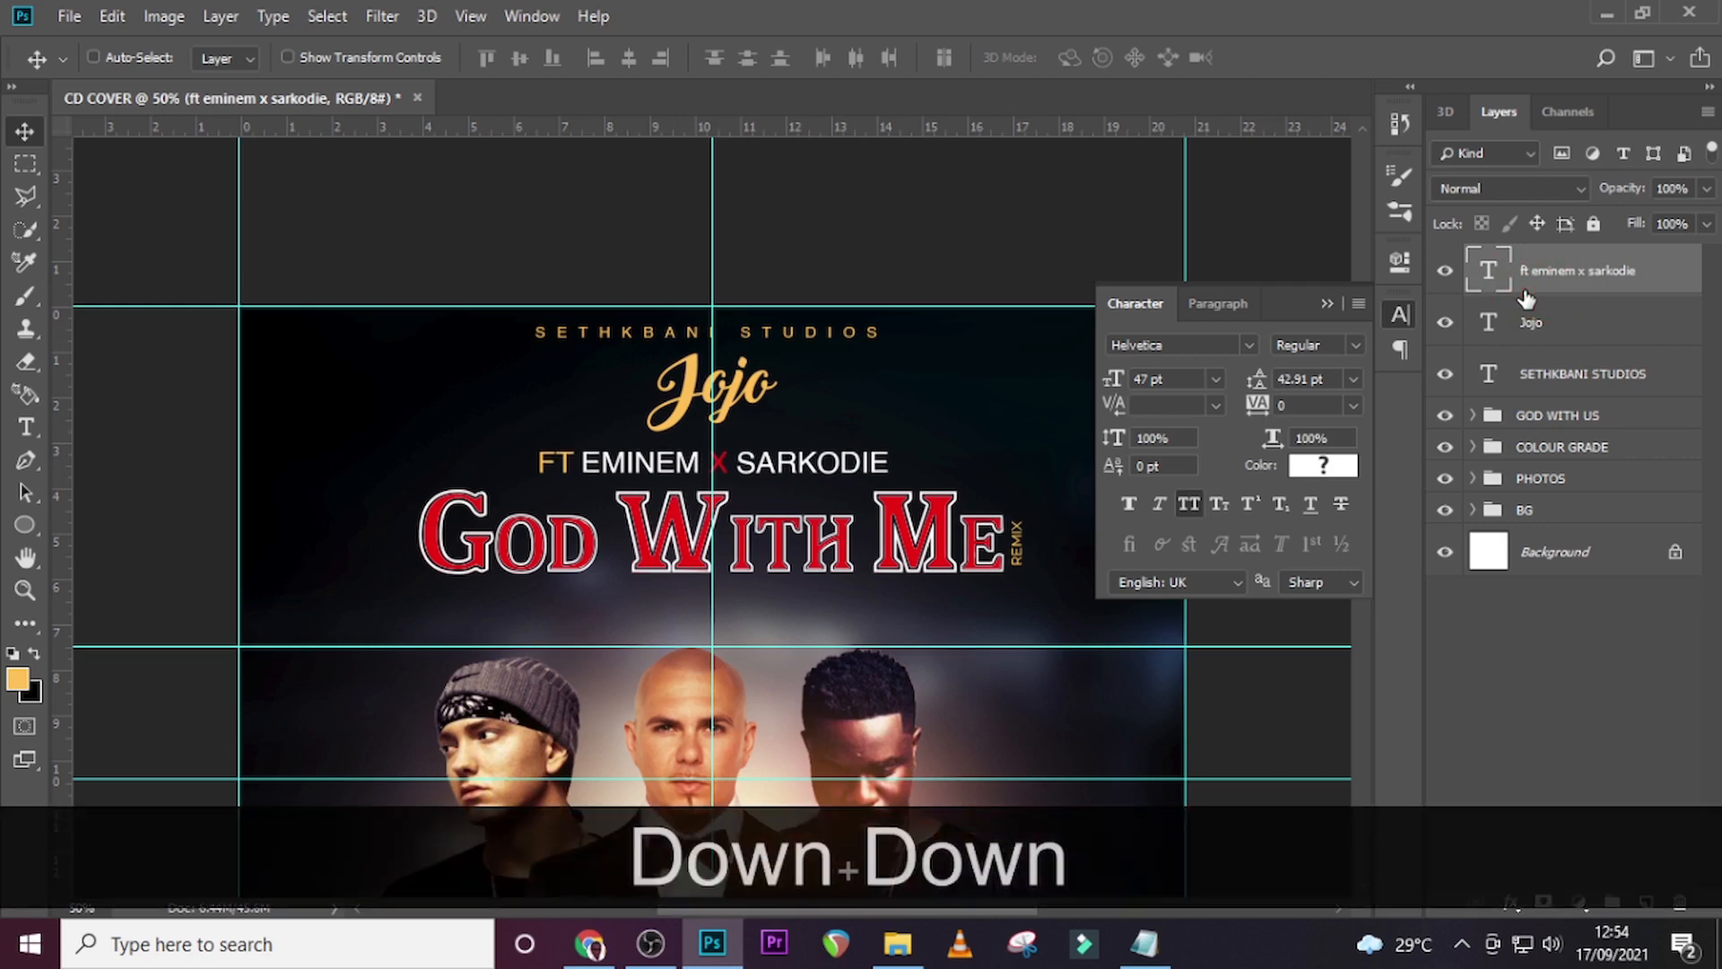
Nudge the Jojo text down 3 px to balance the line spacing, and hide the guides.
left_click(1556, 344)
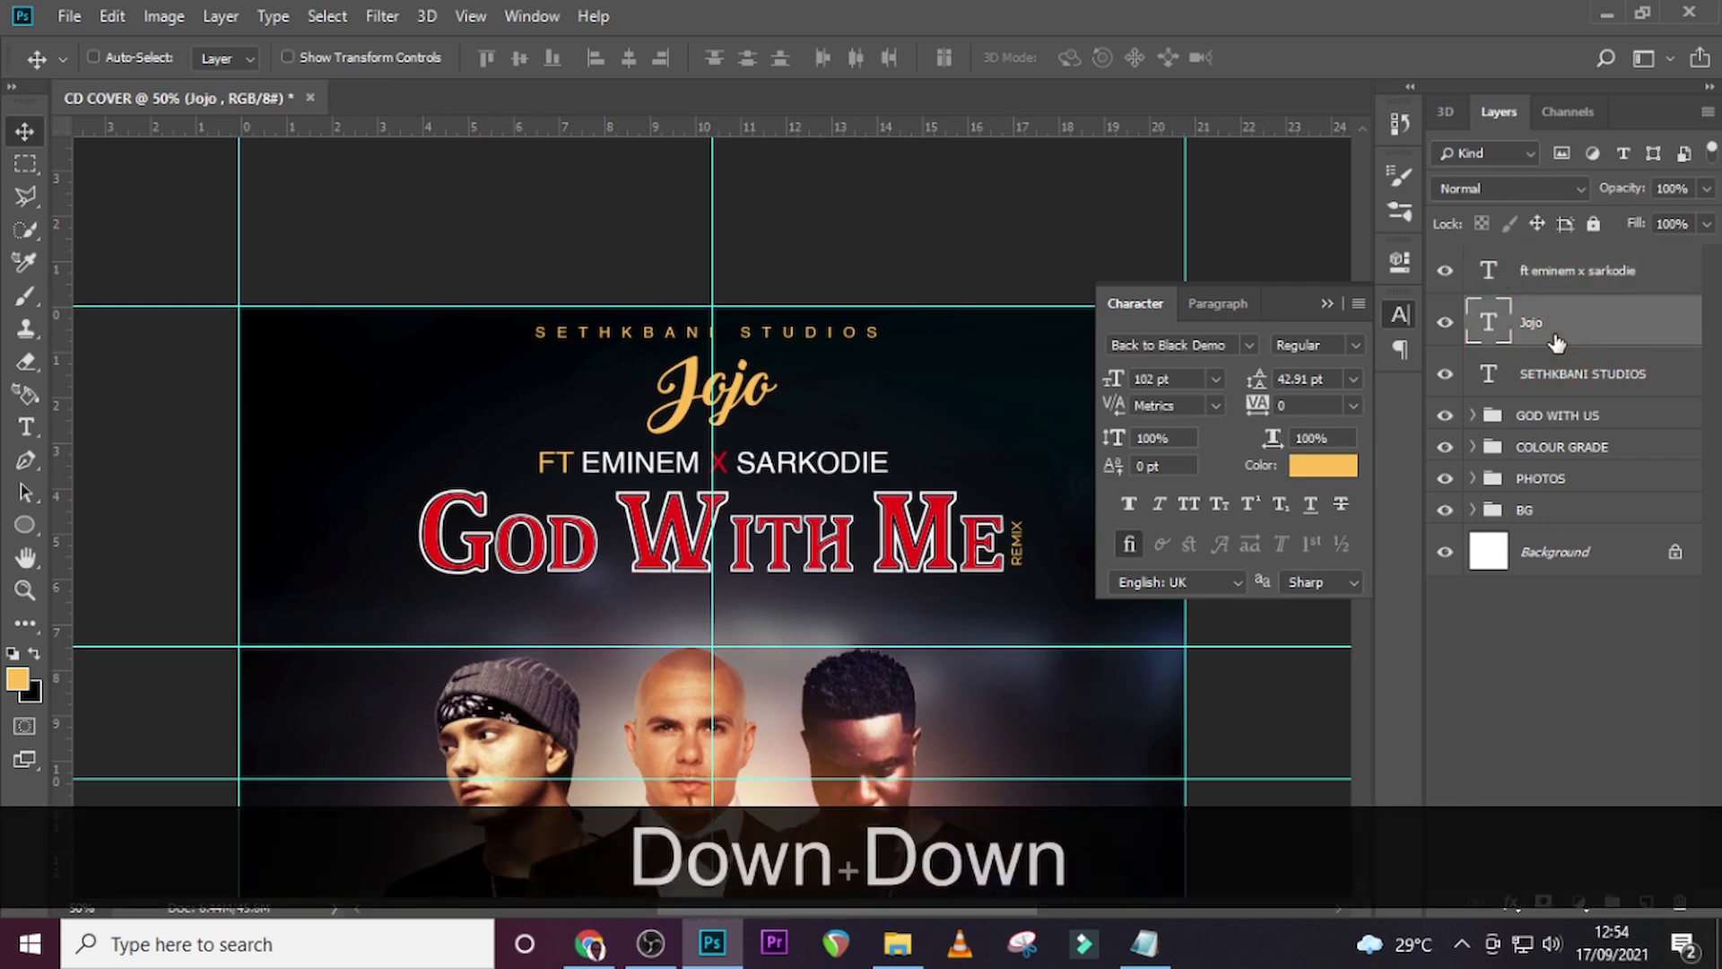
key("Down")
key("Down")
key("Down")
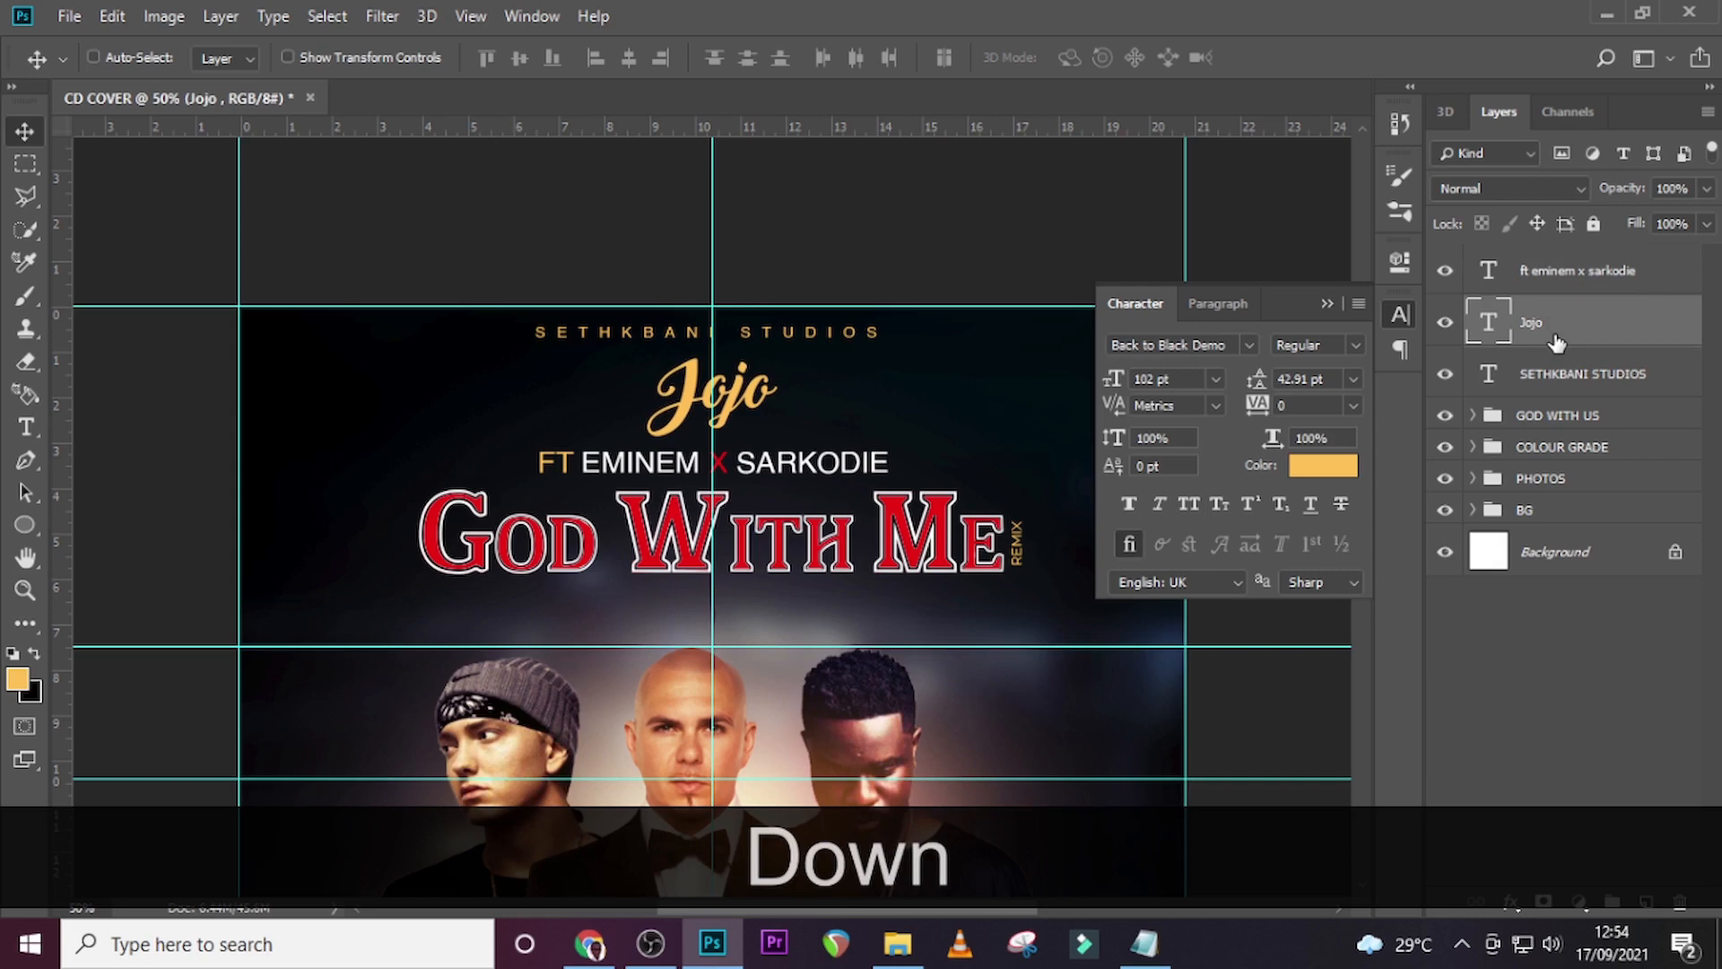
key("ctrl+h")
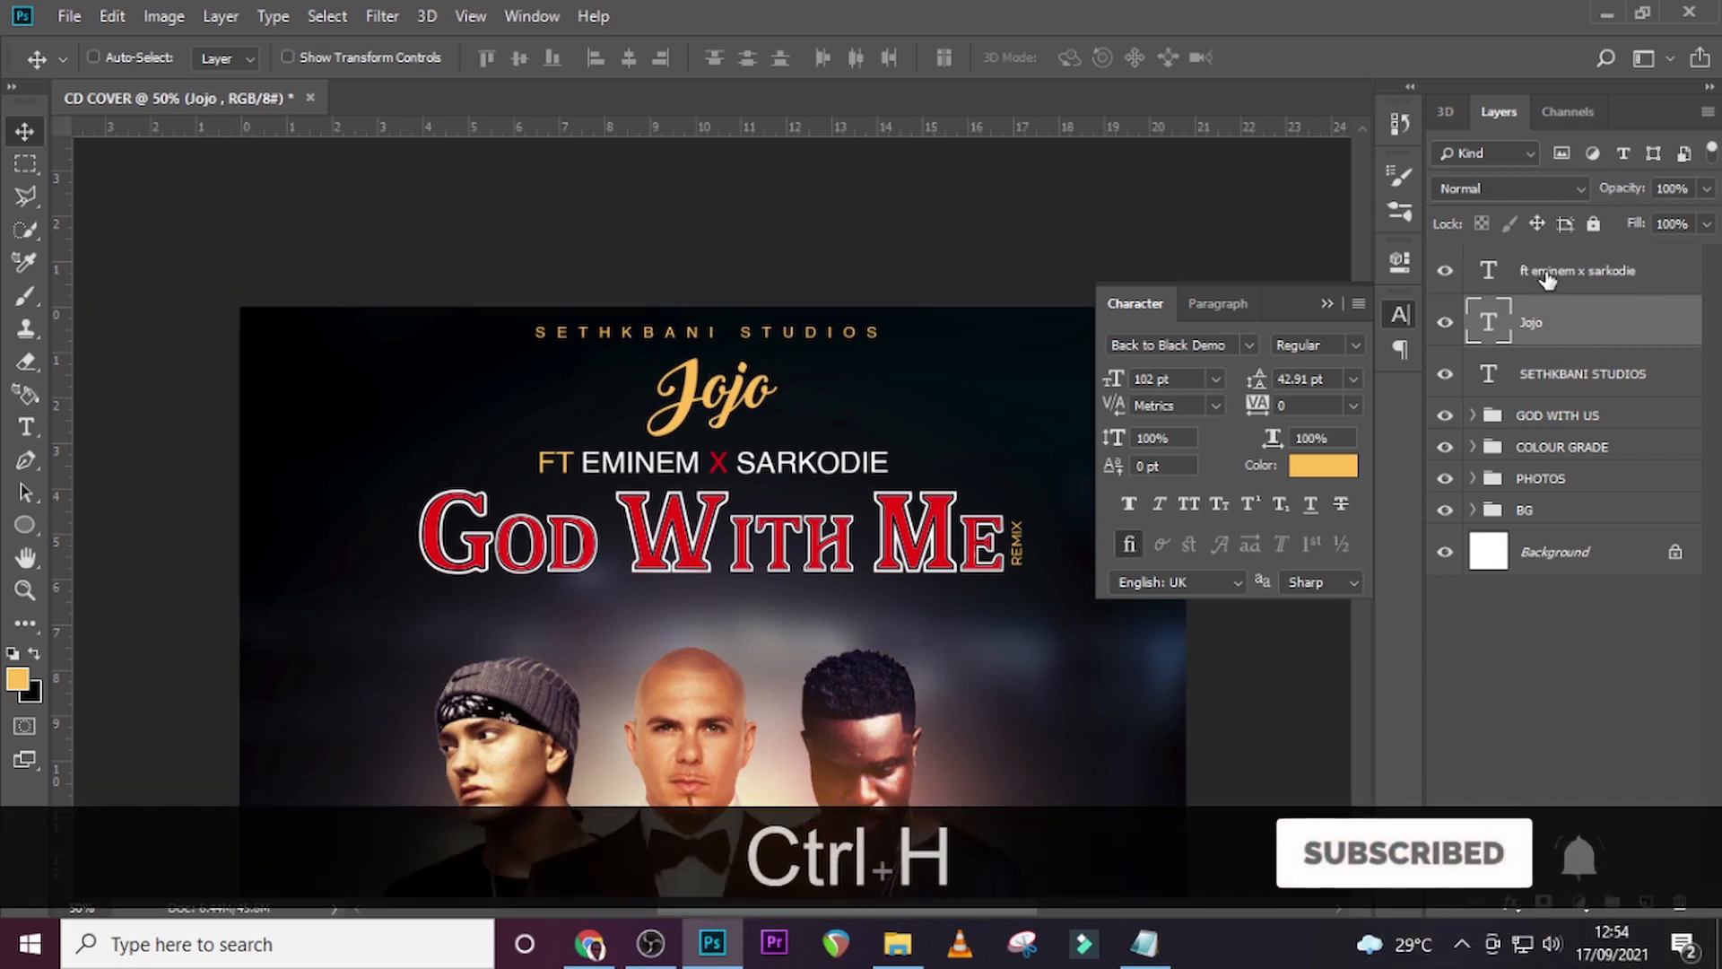
Group the studio line, Jojo and featured-artists text layers, name the group TOP TEXT, and fit the cover in view.
left_click(1539, 283)
left_click(1545, 368, "shift")
key("ctrl+shift+g")
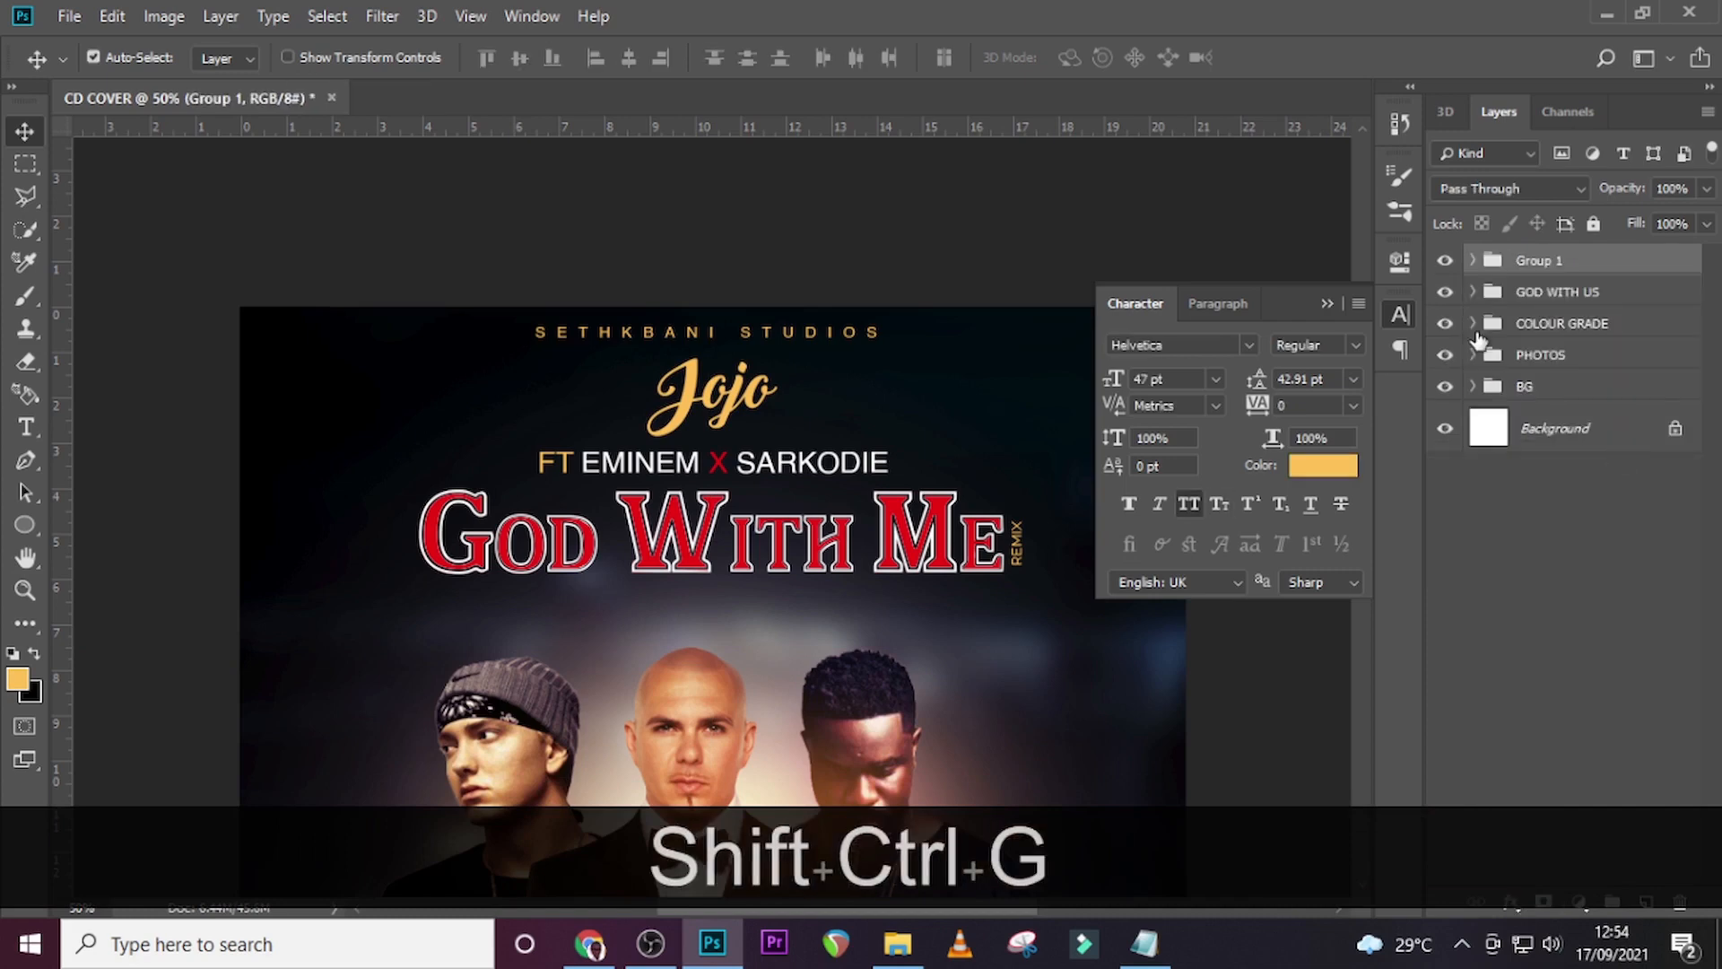
double_click(1539, 261)
type("TOP TEXT")
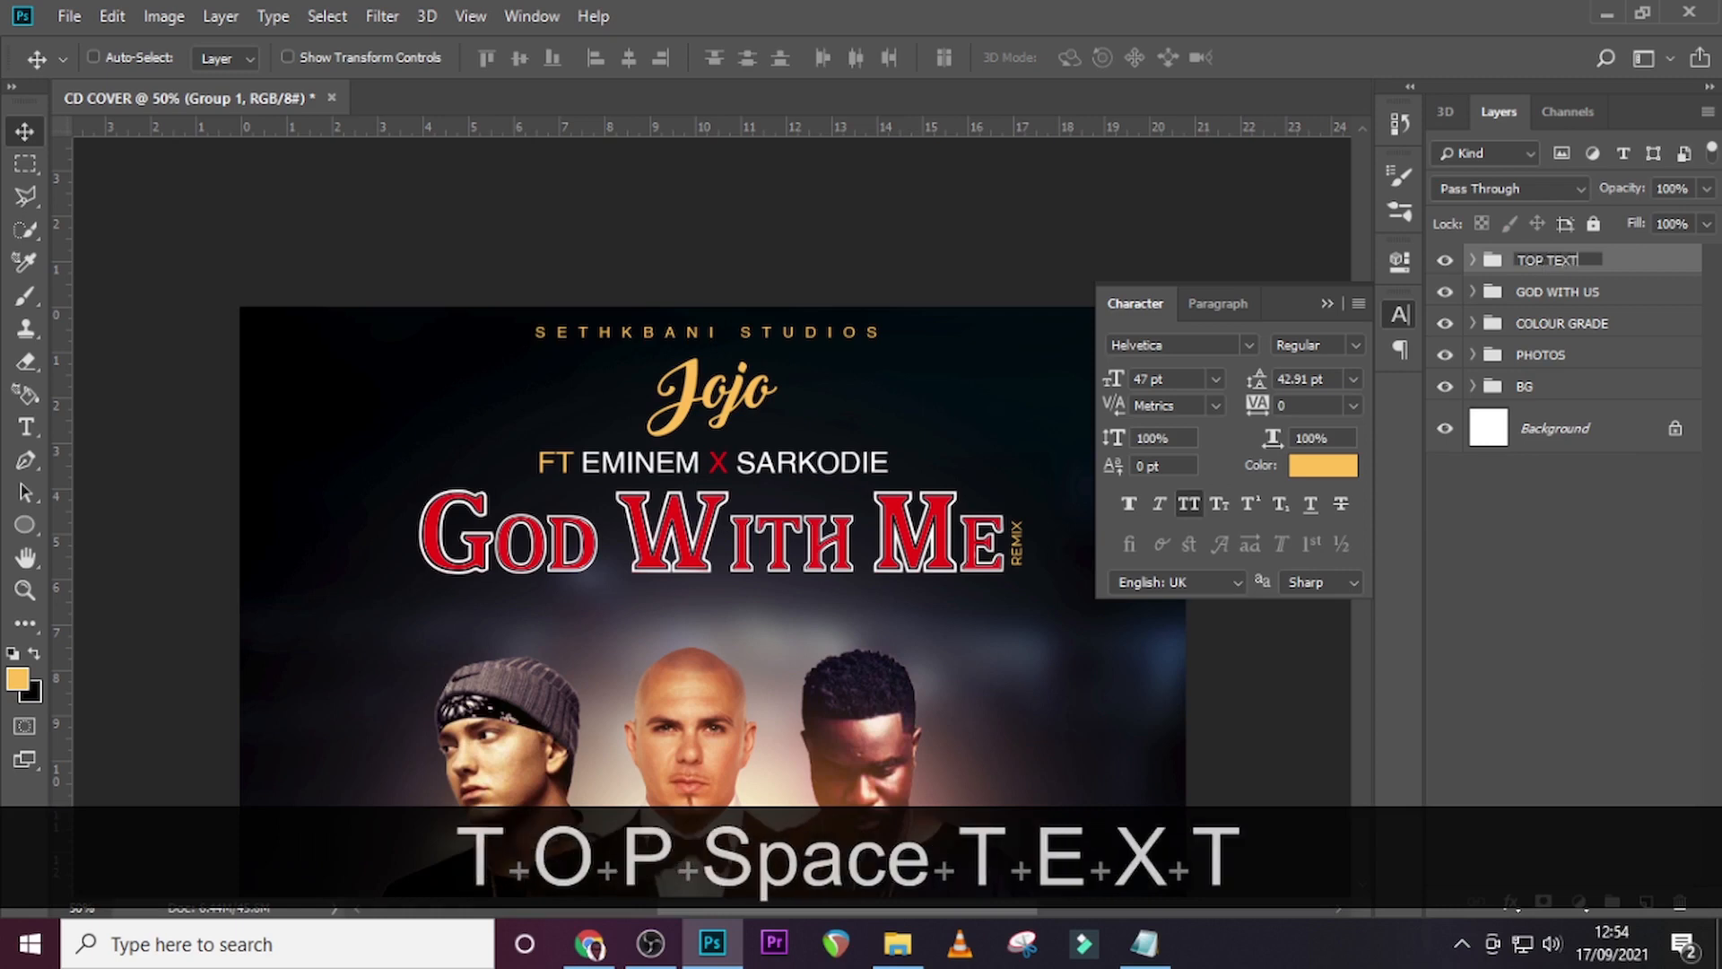
key("Return")
key("ctrl+0")
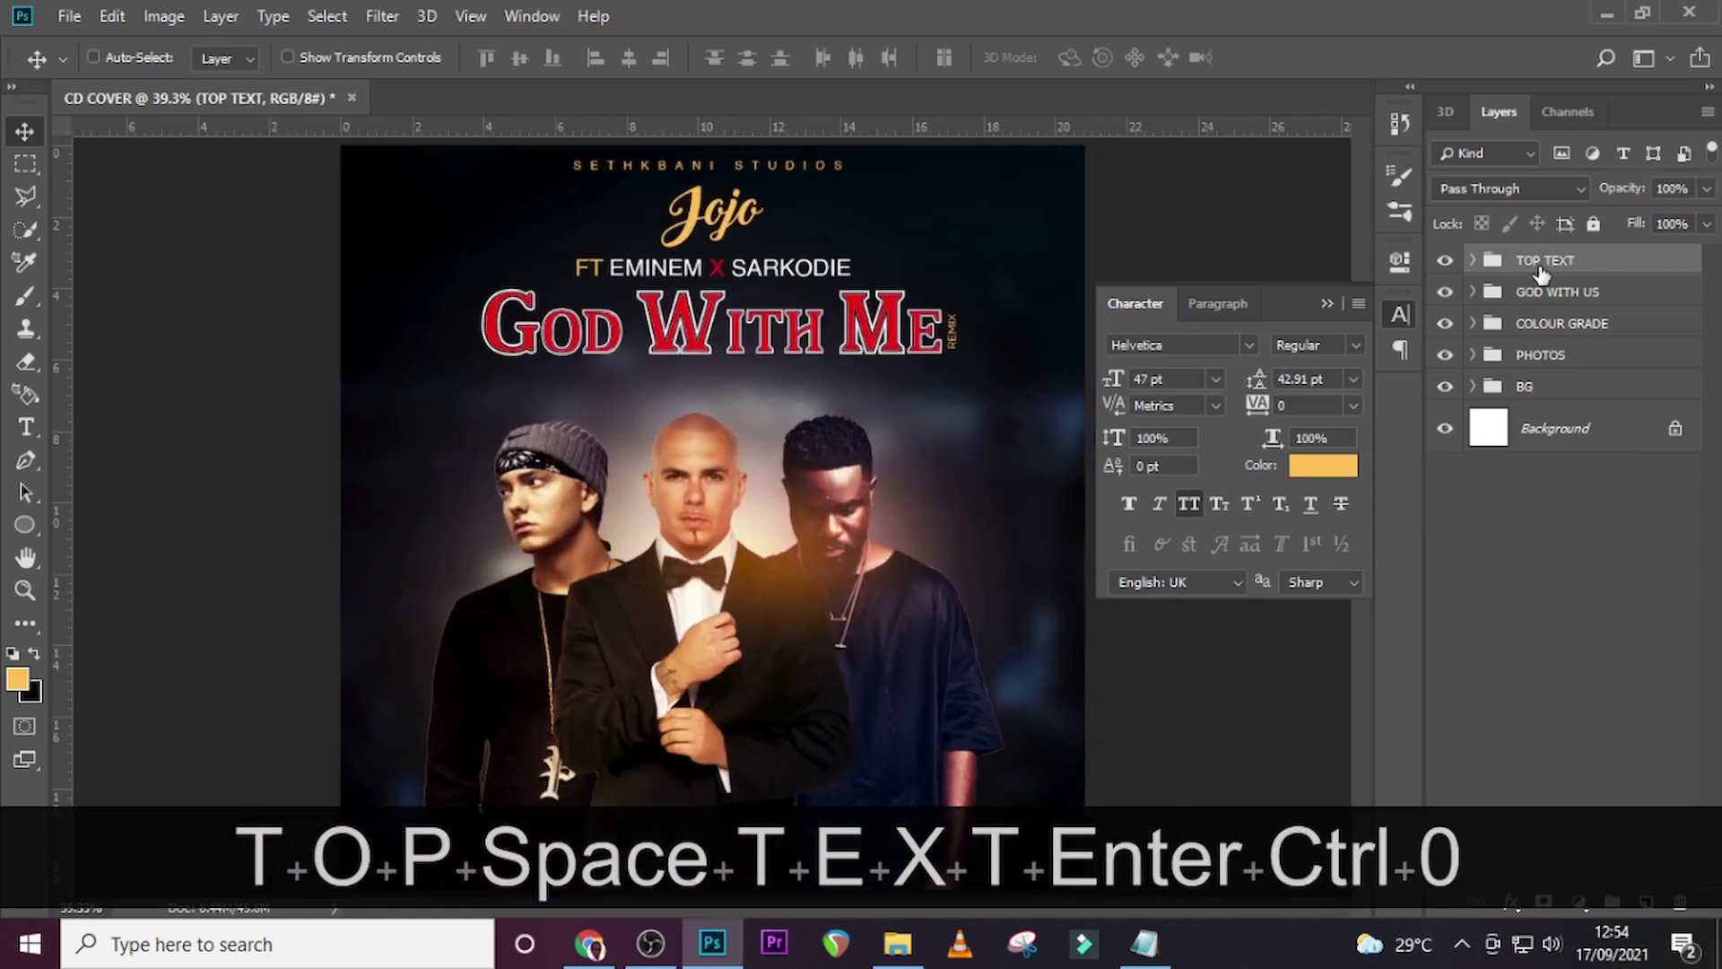
left_click(1325, 302)
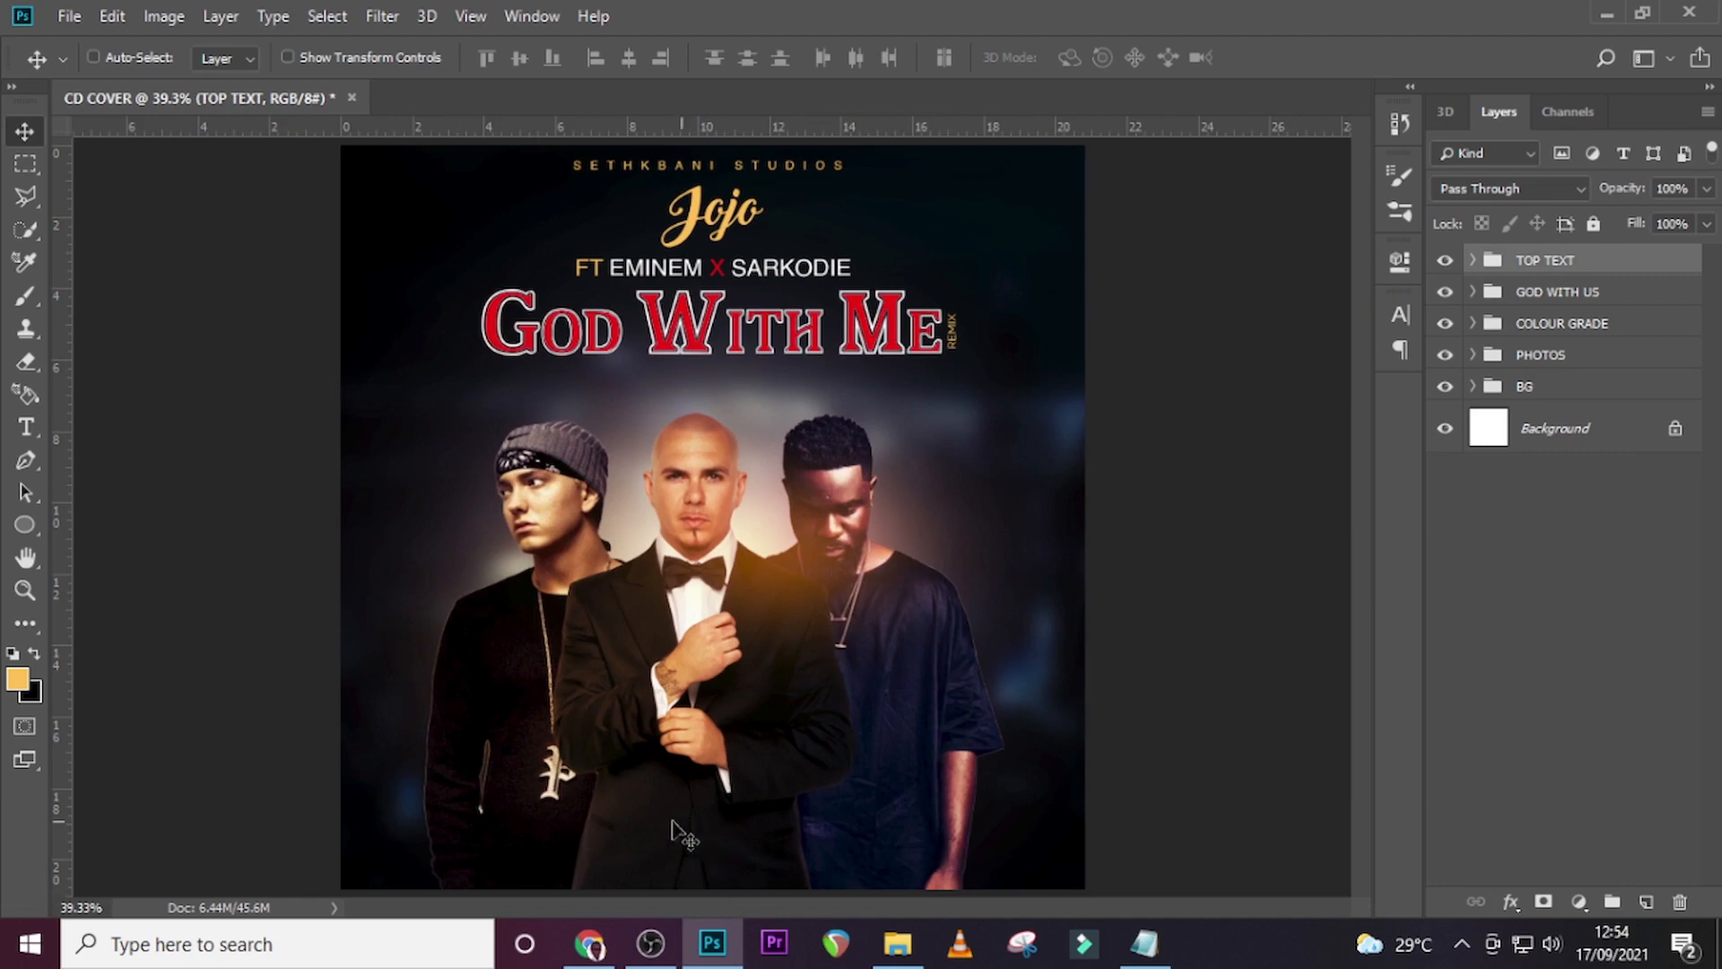
Draw a rectangle shape about 985 × 62 px across the lower edge of the cover, over the artists.
right_click(27, 525)
left_click(81, 525)
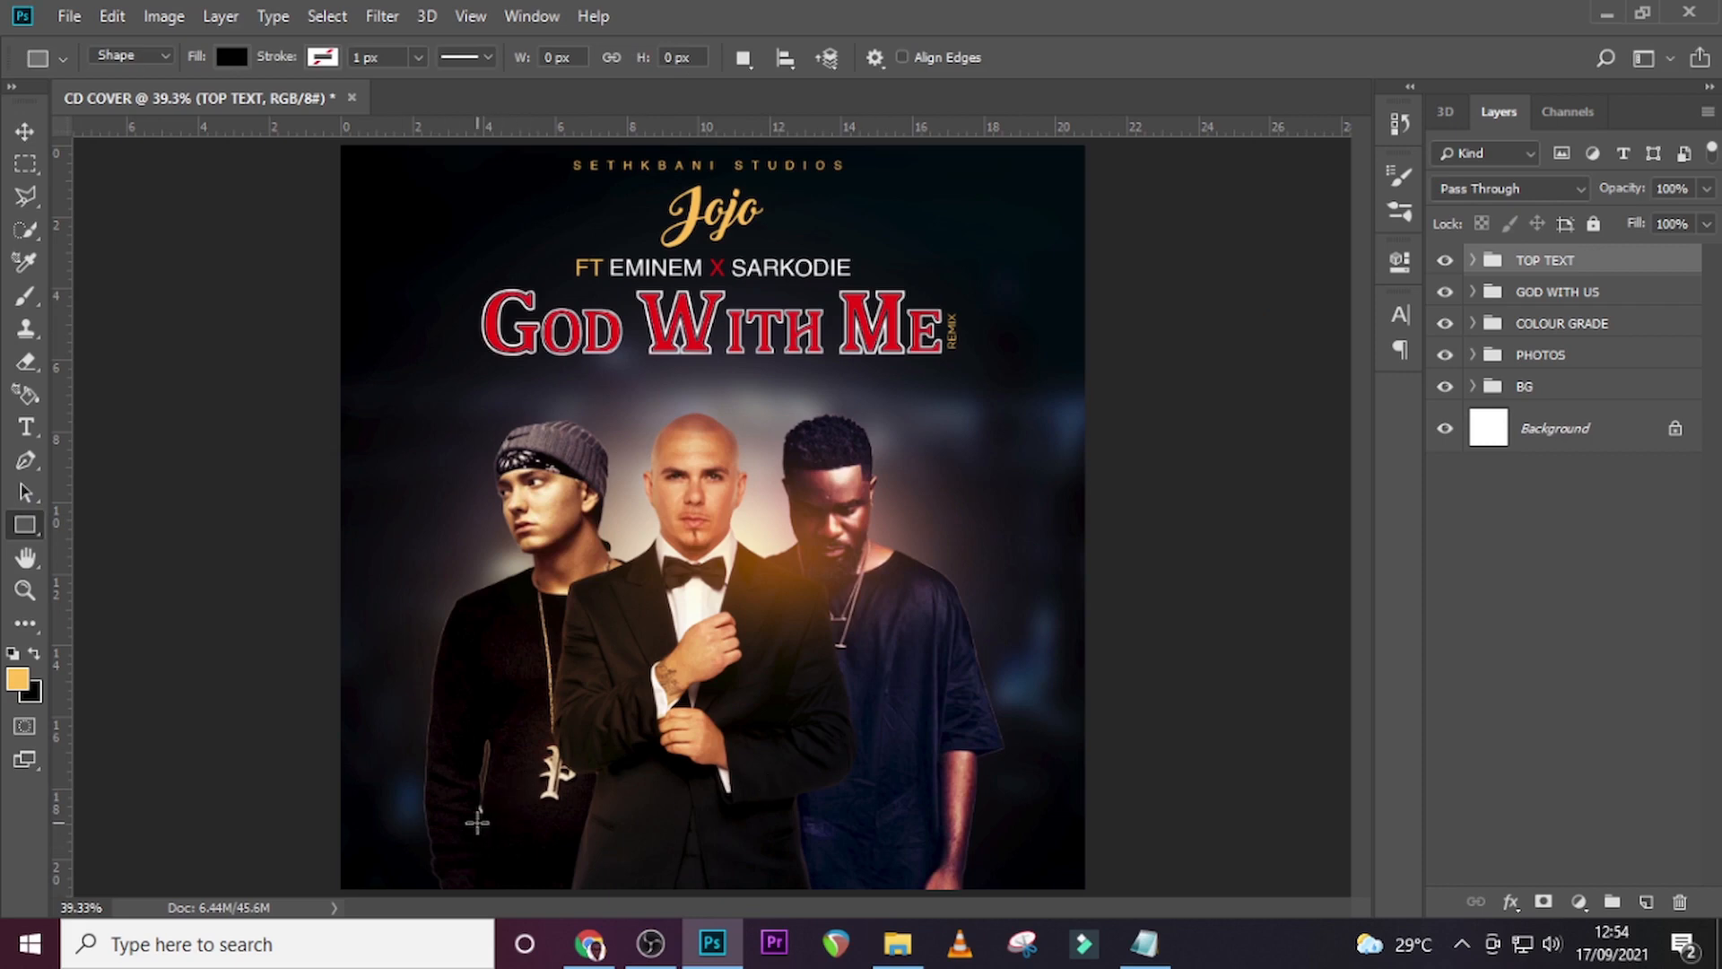
left_click_drag(473, 832, 958, 865)
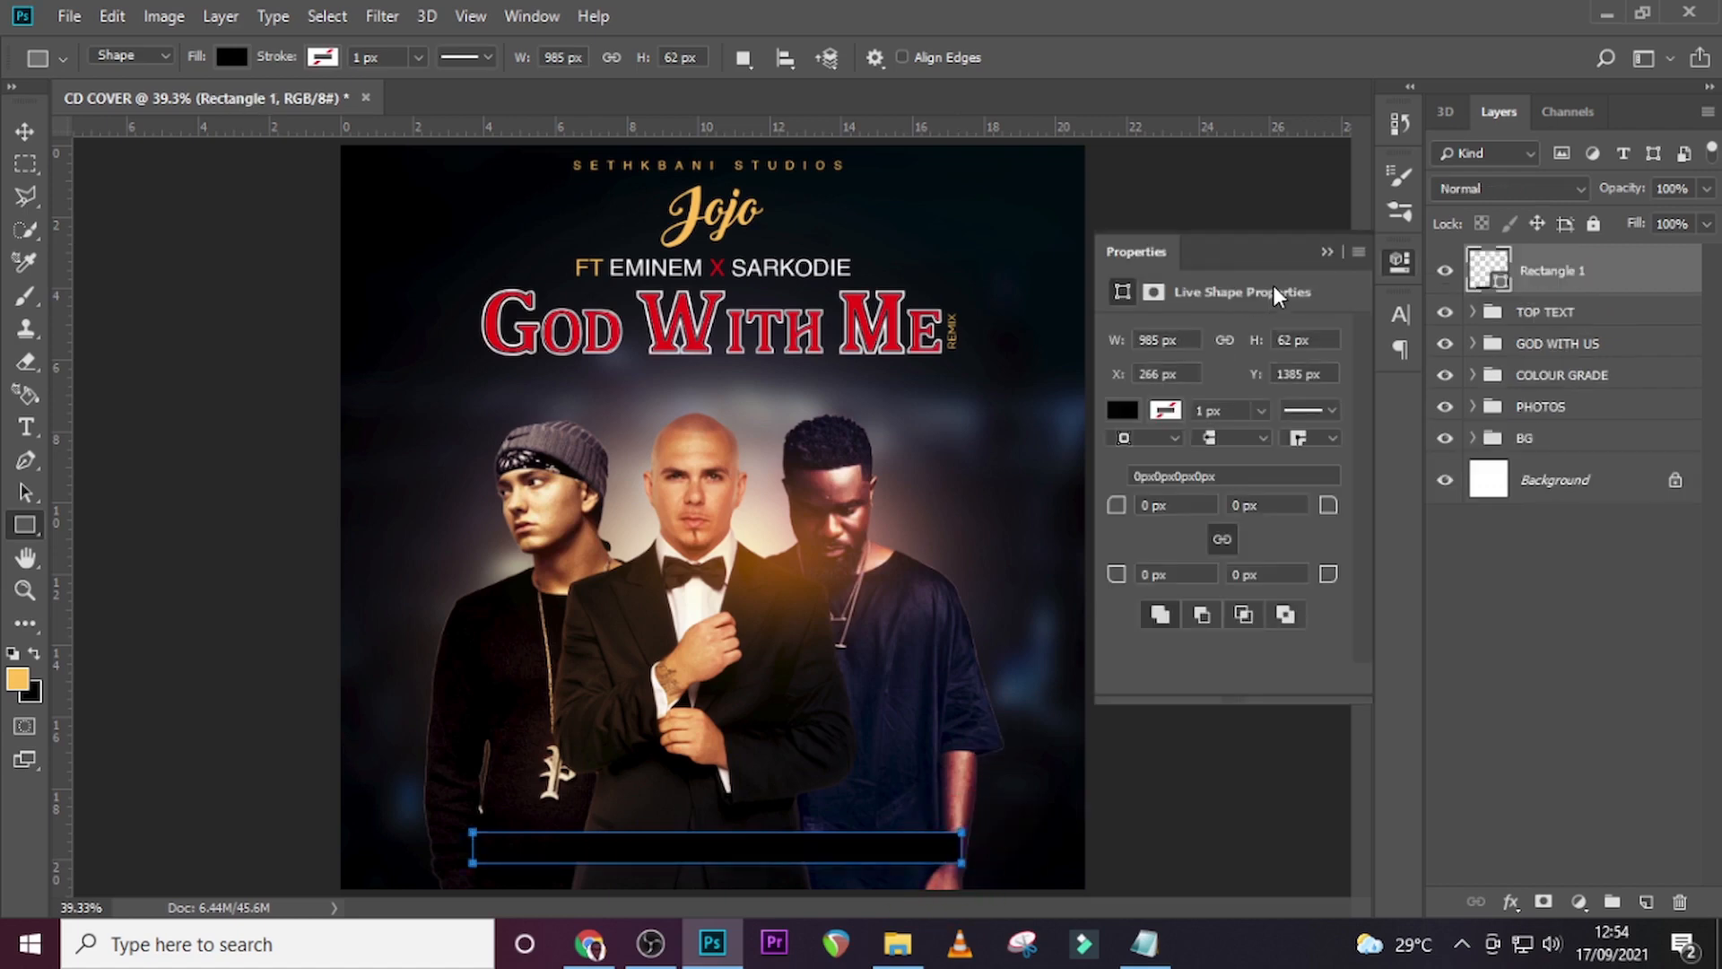
Fill the rectangle with the red sampled from the God With Me title.
left_click(1122, 411)
left_click(1371, 460)
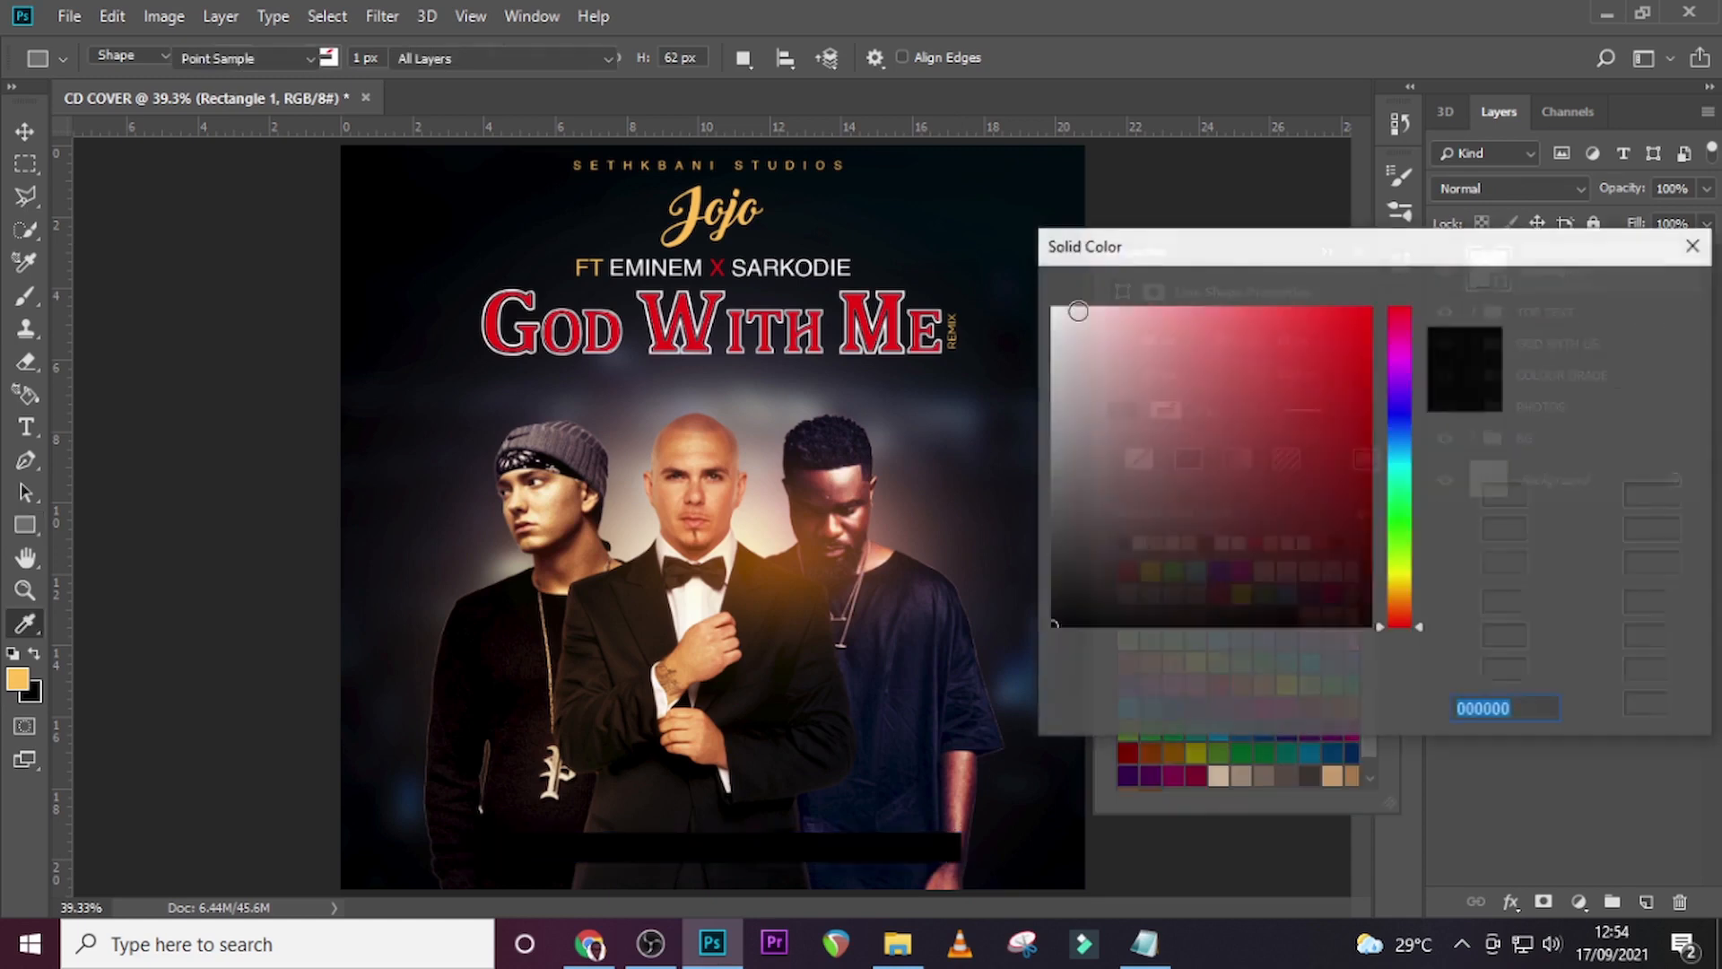
left_click(889, 300)
left_click(1606, 294)
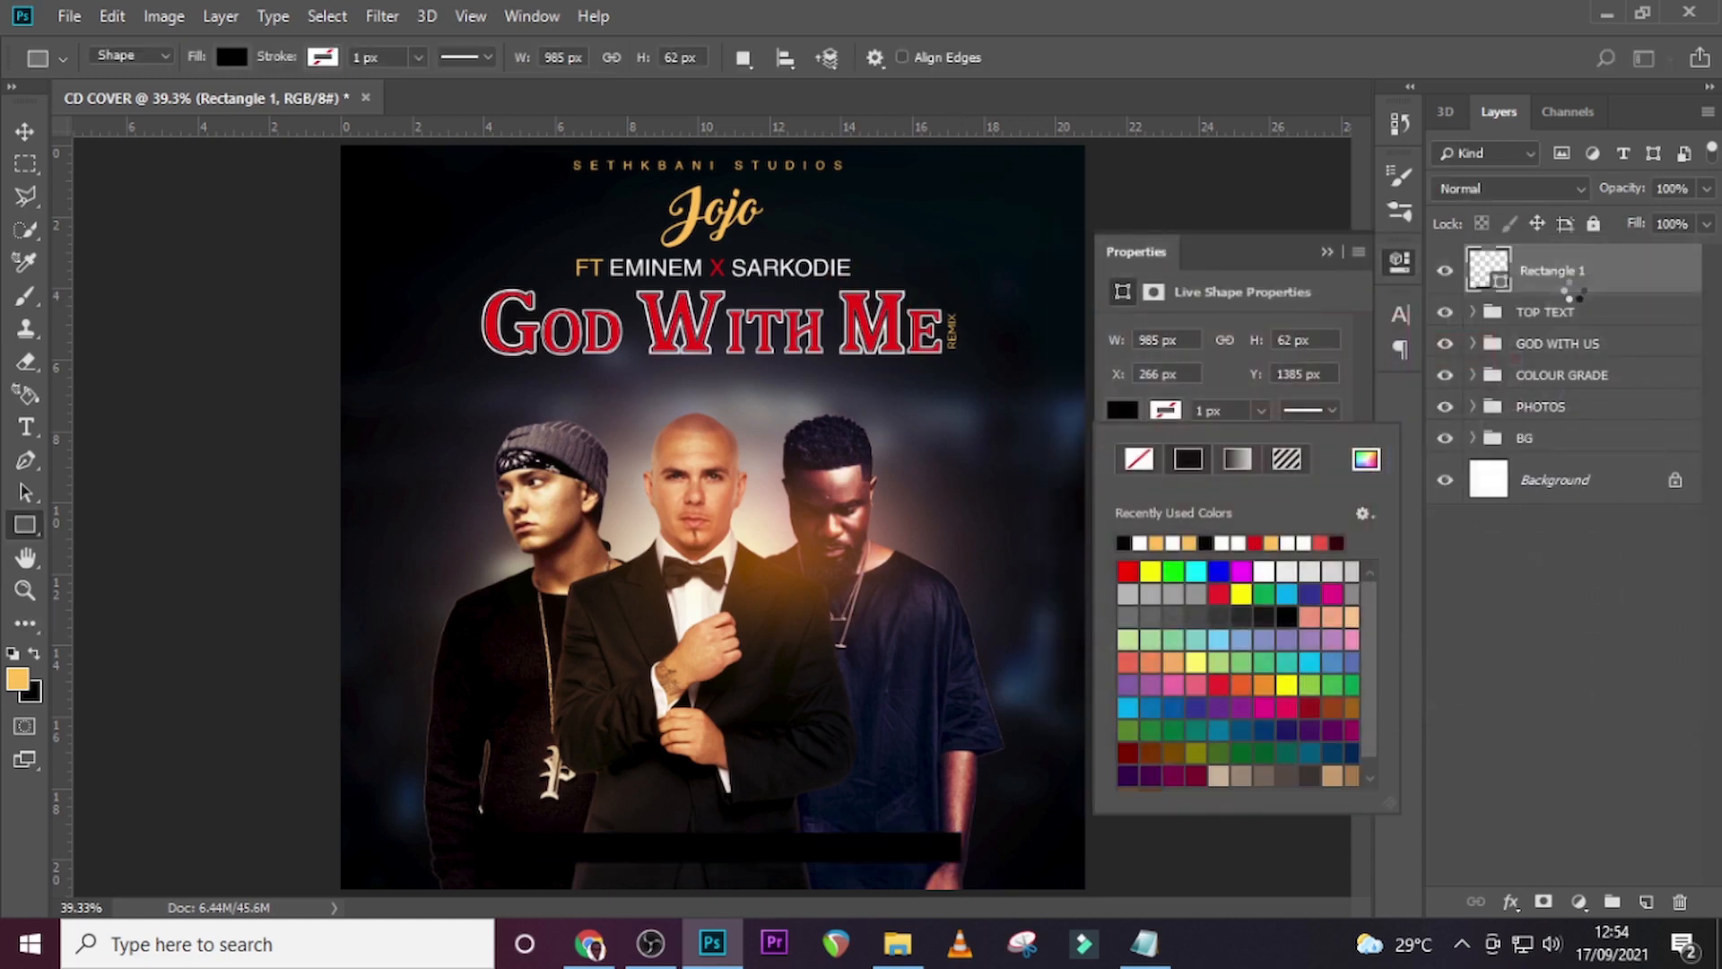
left_click(1602, 282)
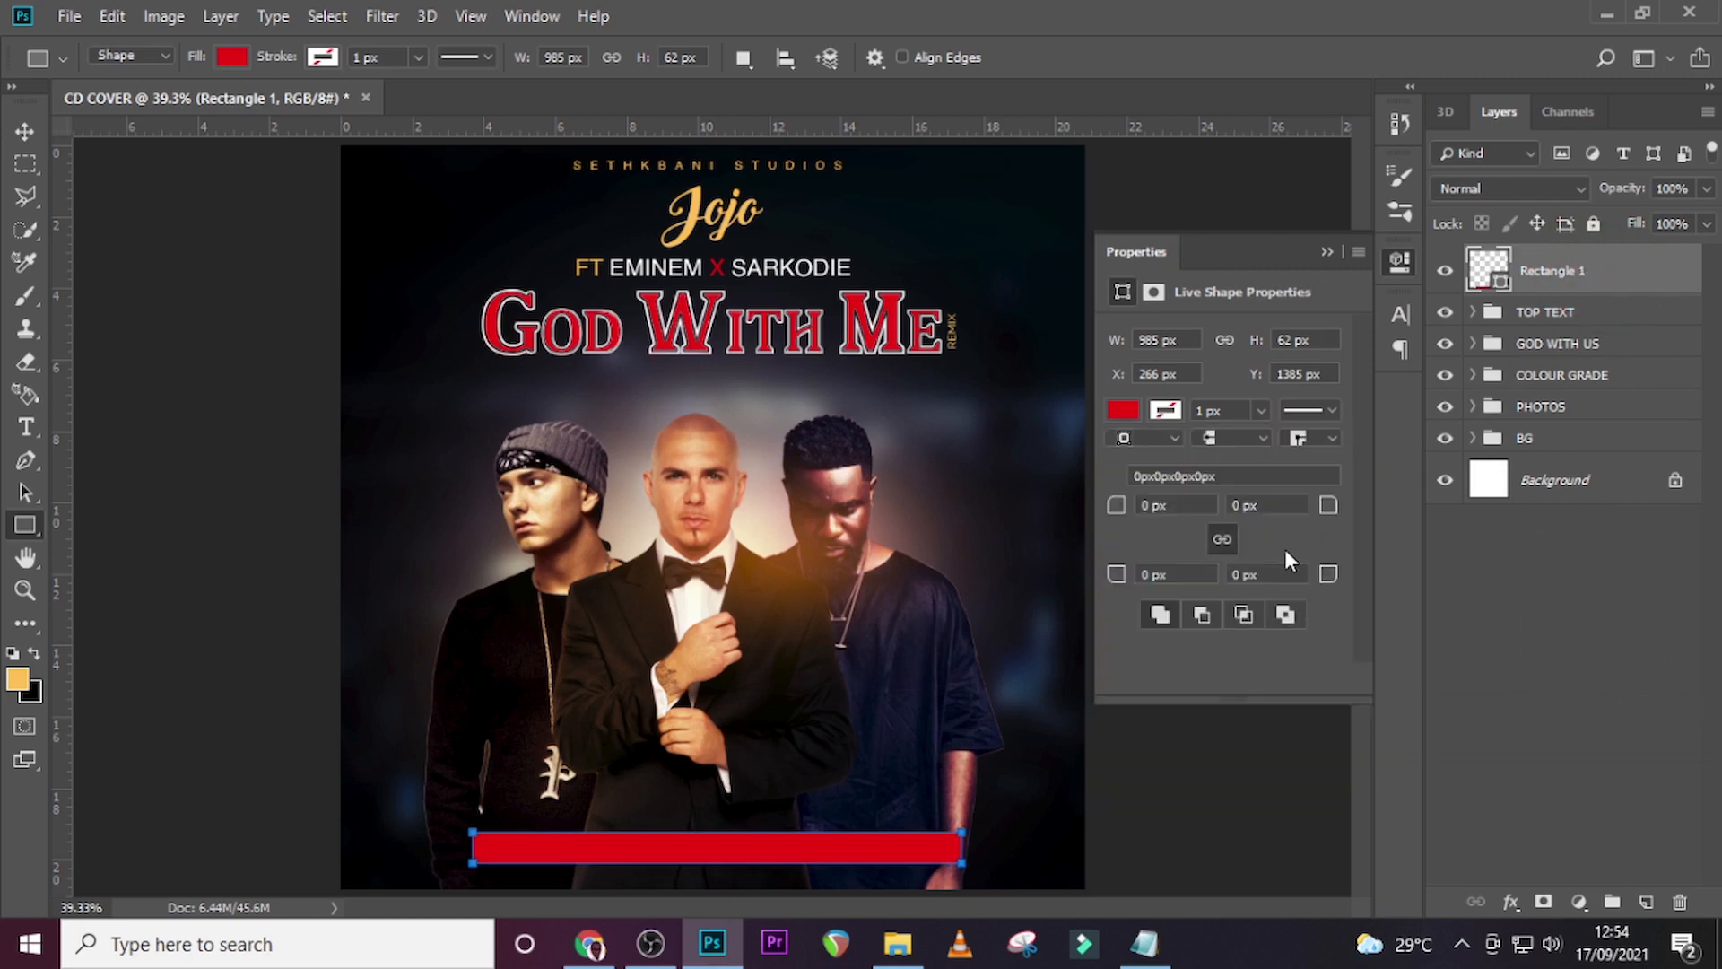
Show the guides and nudge the red rectangle 10 px left onto the vertical centre guide.
key("ctrl+t")
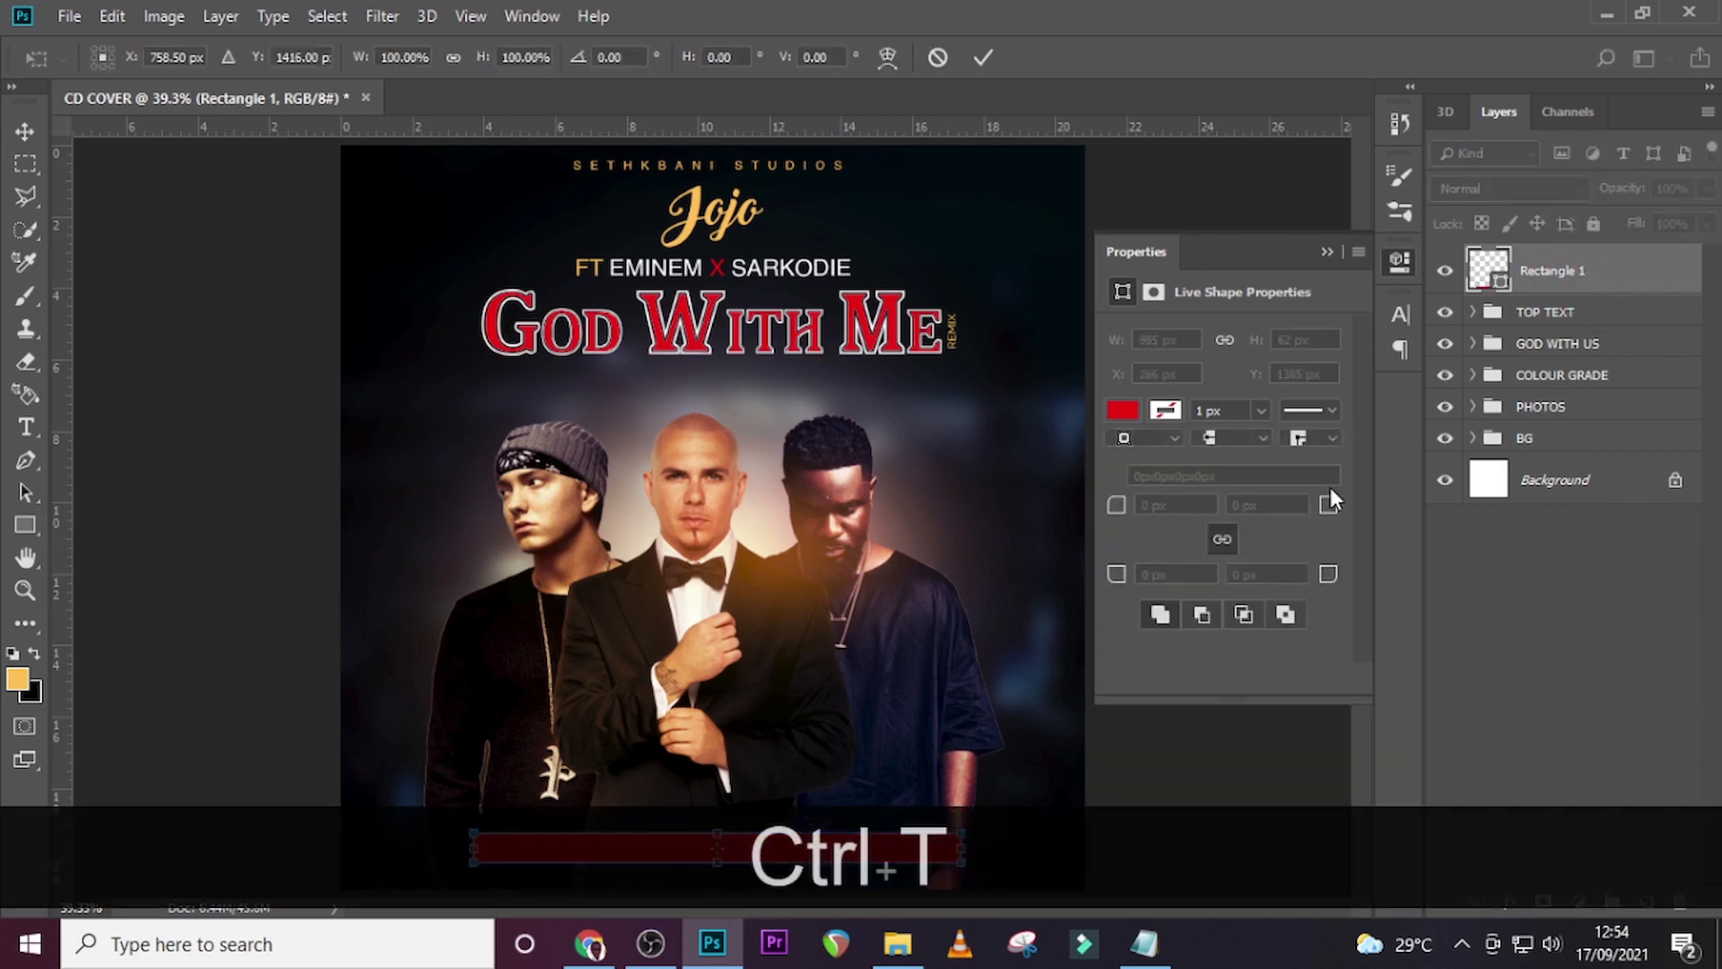
key("ctrl+h")
key("shift+Left")
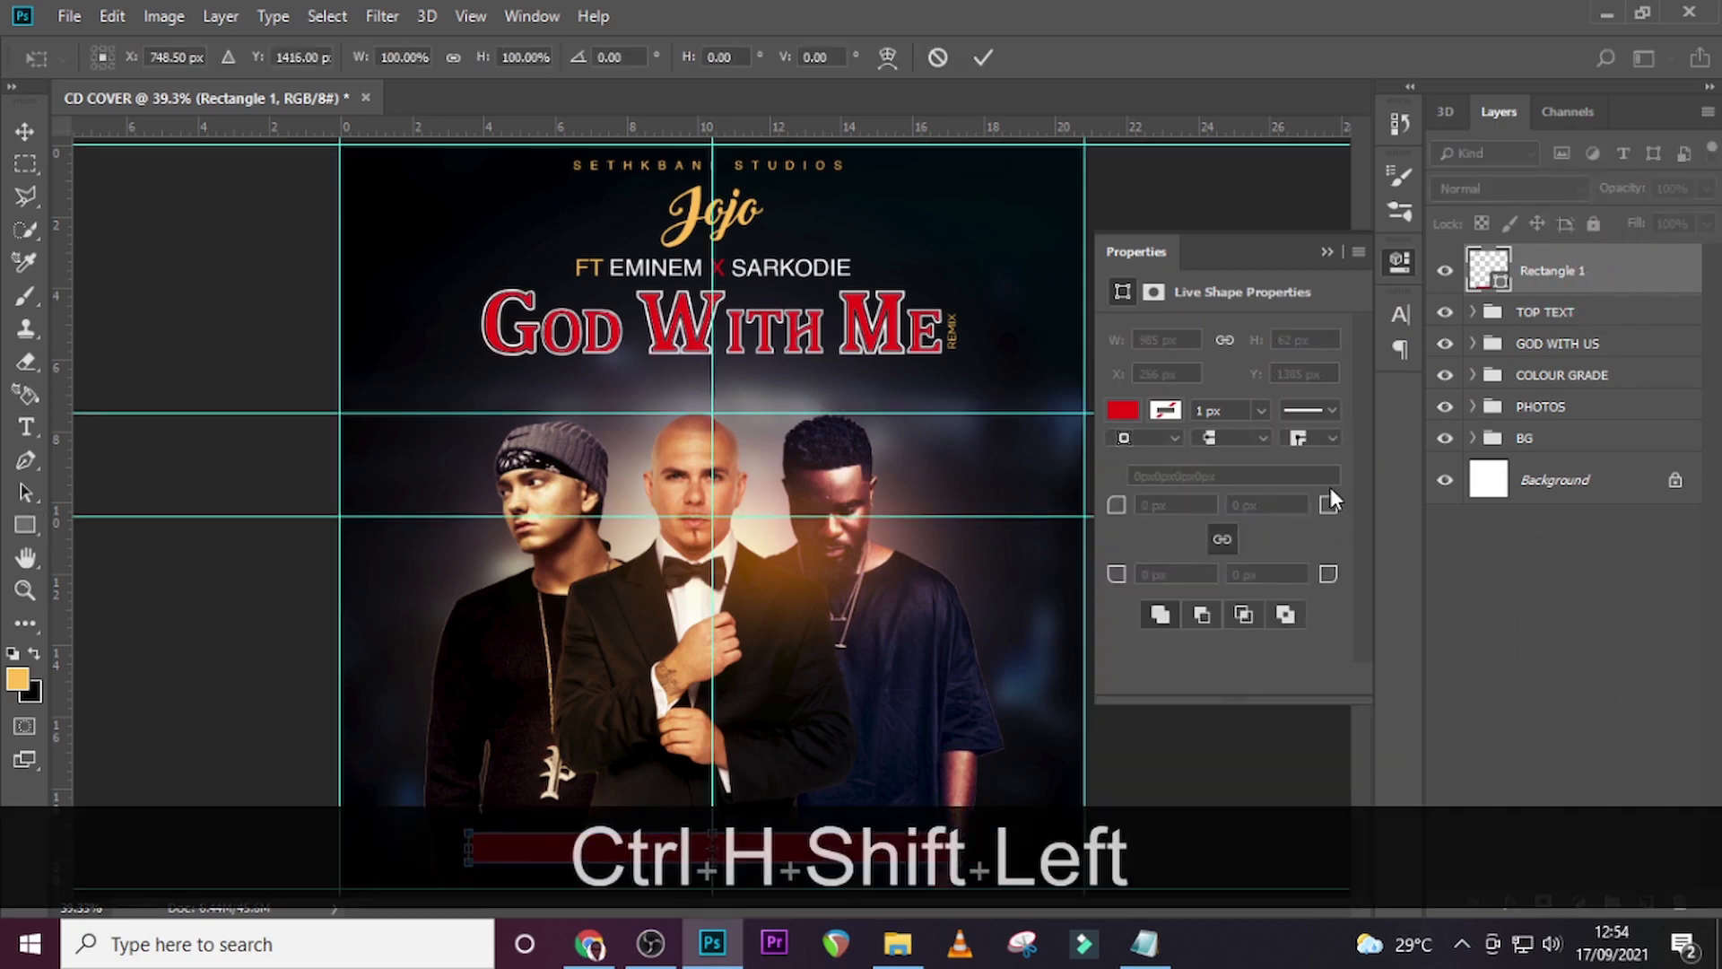
key("Return")
Copy "PROD BY SETHBEATZ | MIXED & MASTERED BY MR B" from the U27.txt notes into a new text layer and move it over the red bar.
key("t")
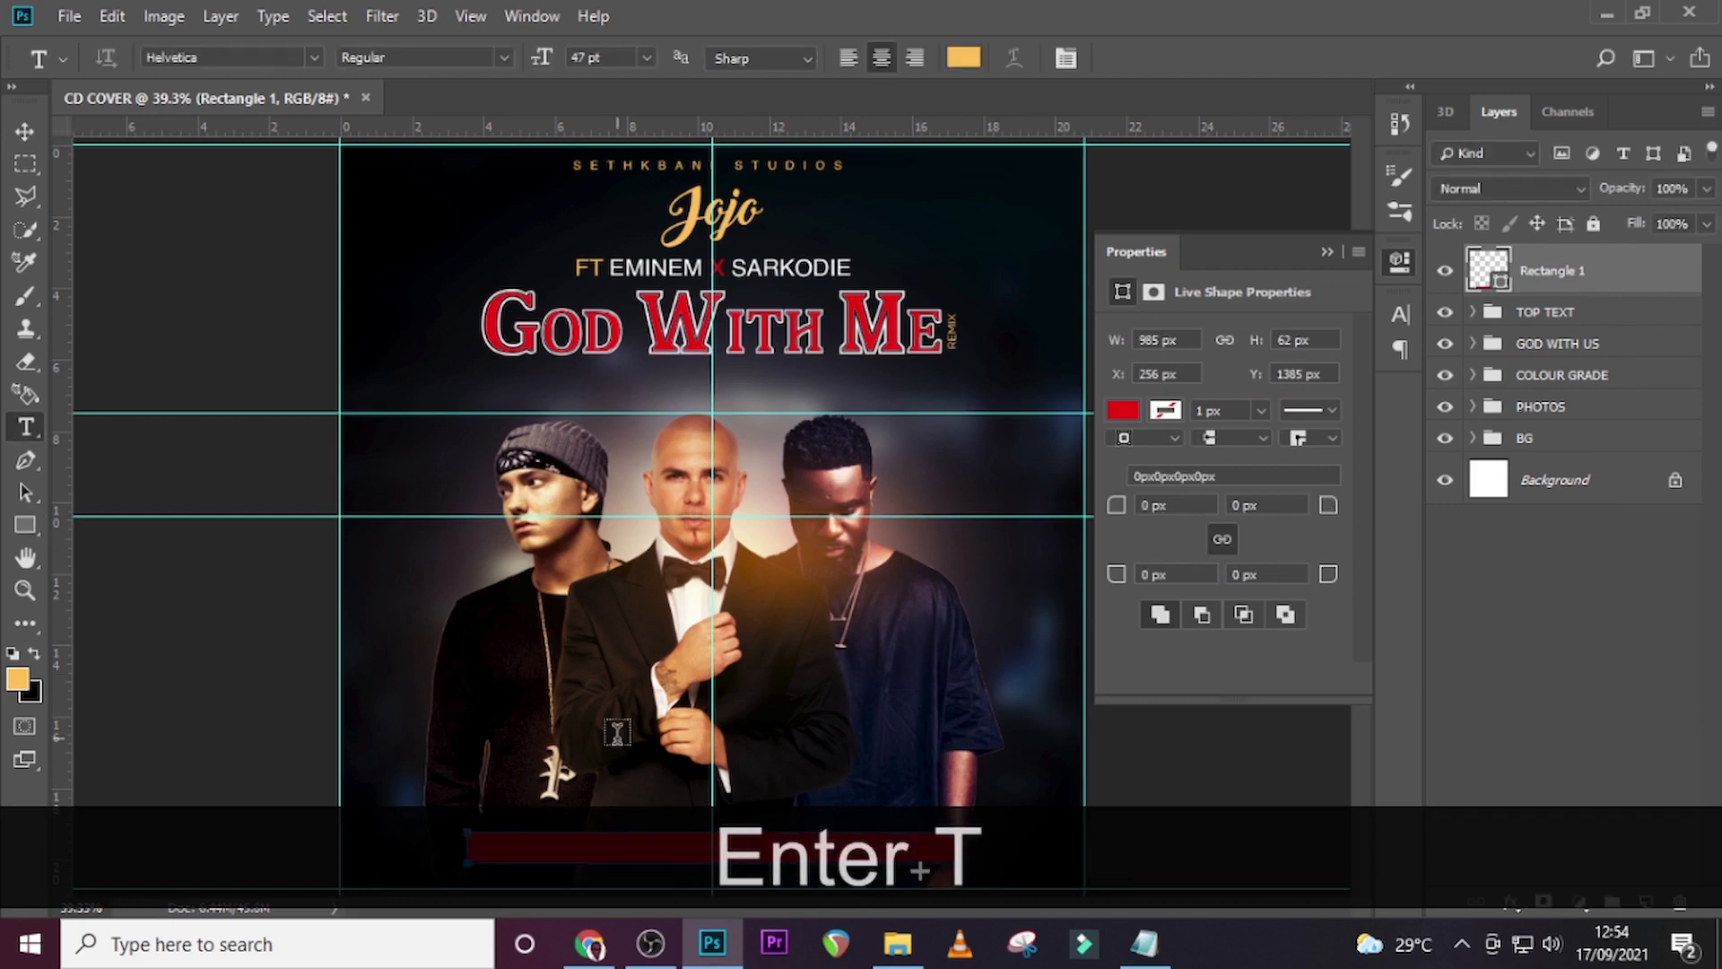
left_click(617, 733)
left_click(1144, 944)
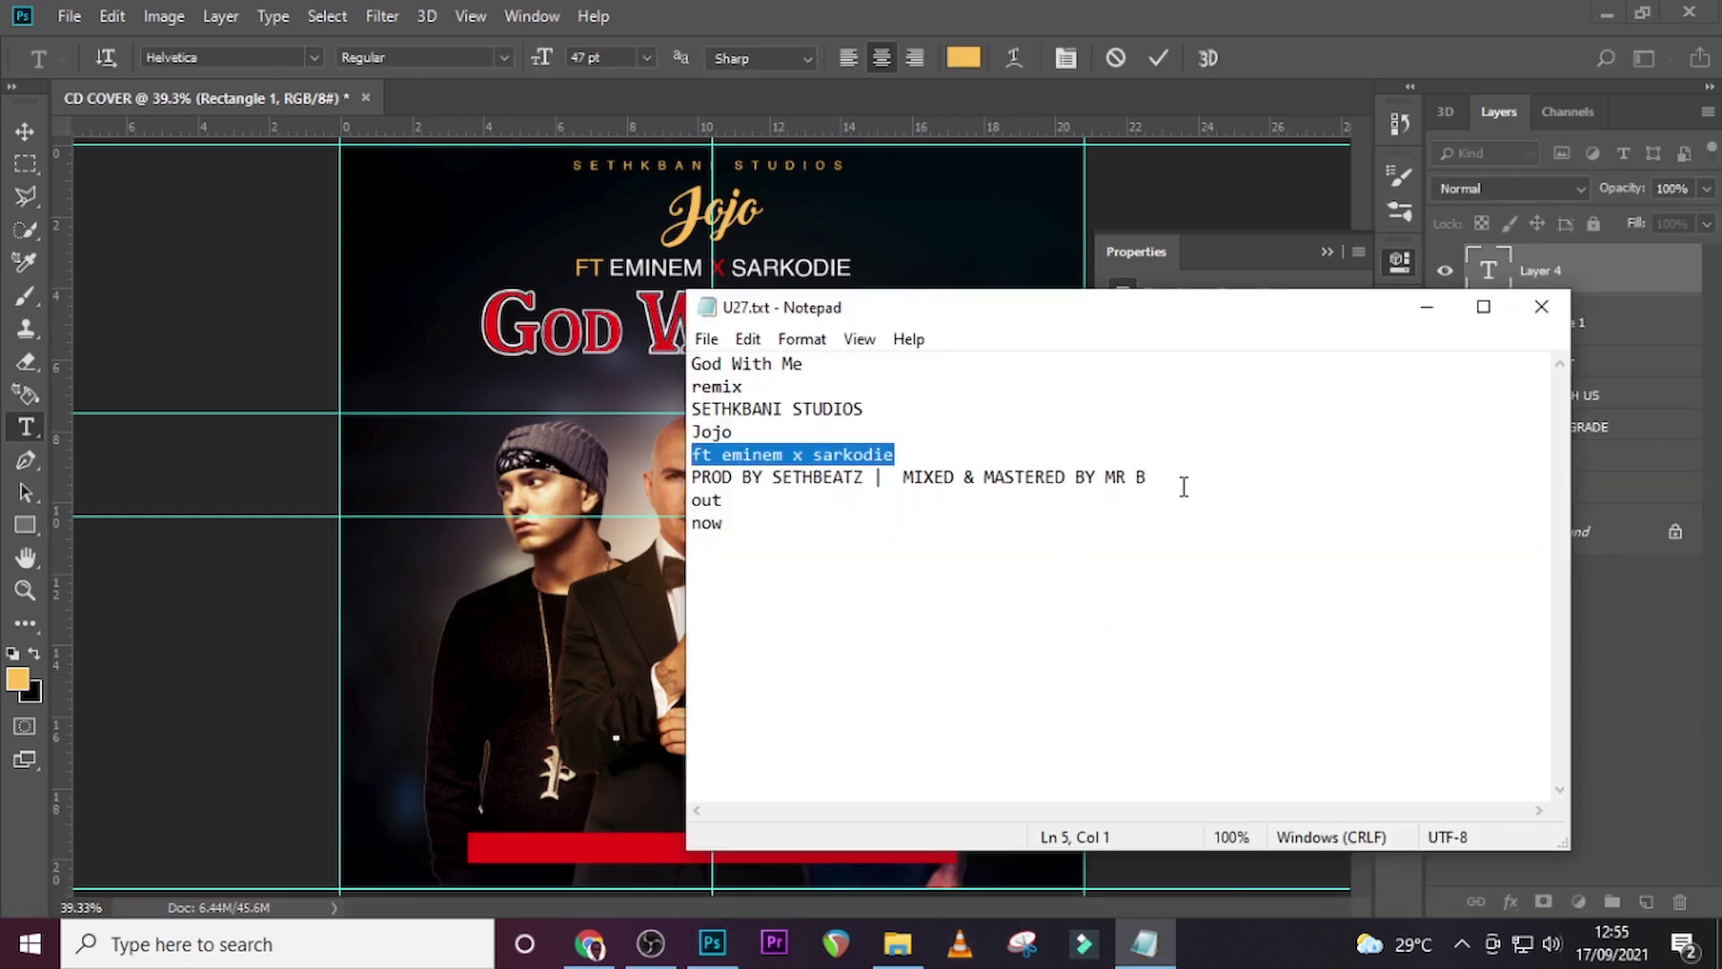
left_click_drag(1184, 487, 672, 467)
key("ctrl+c")
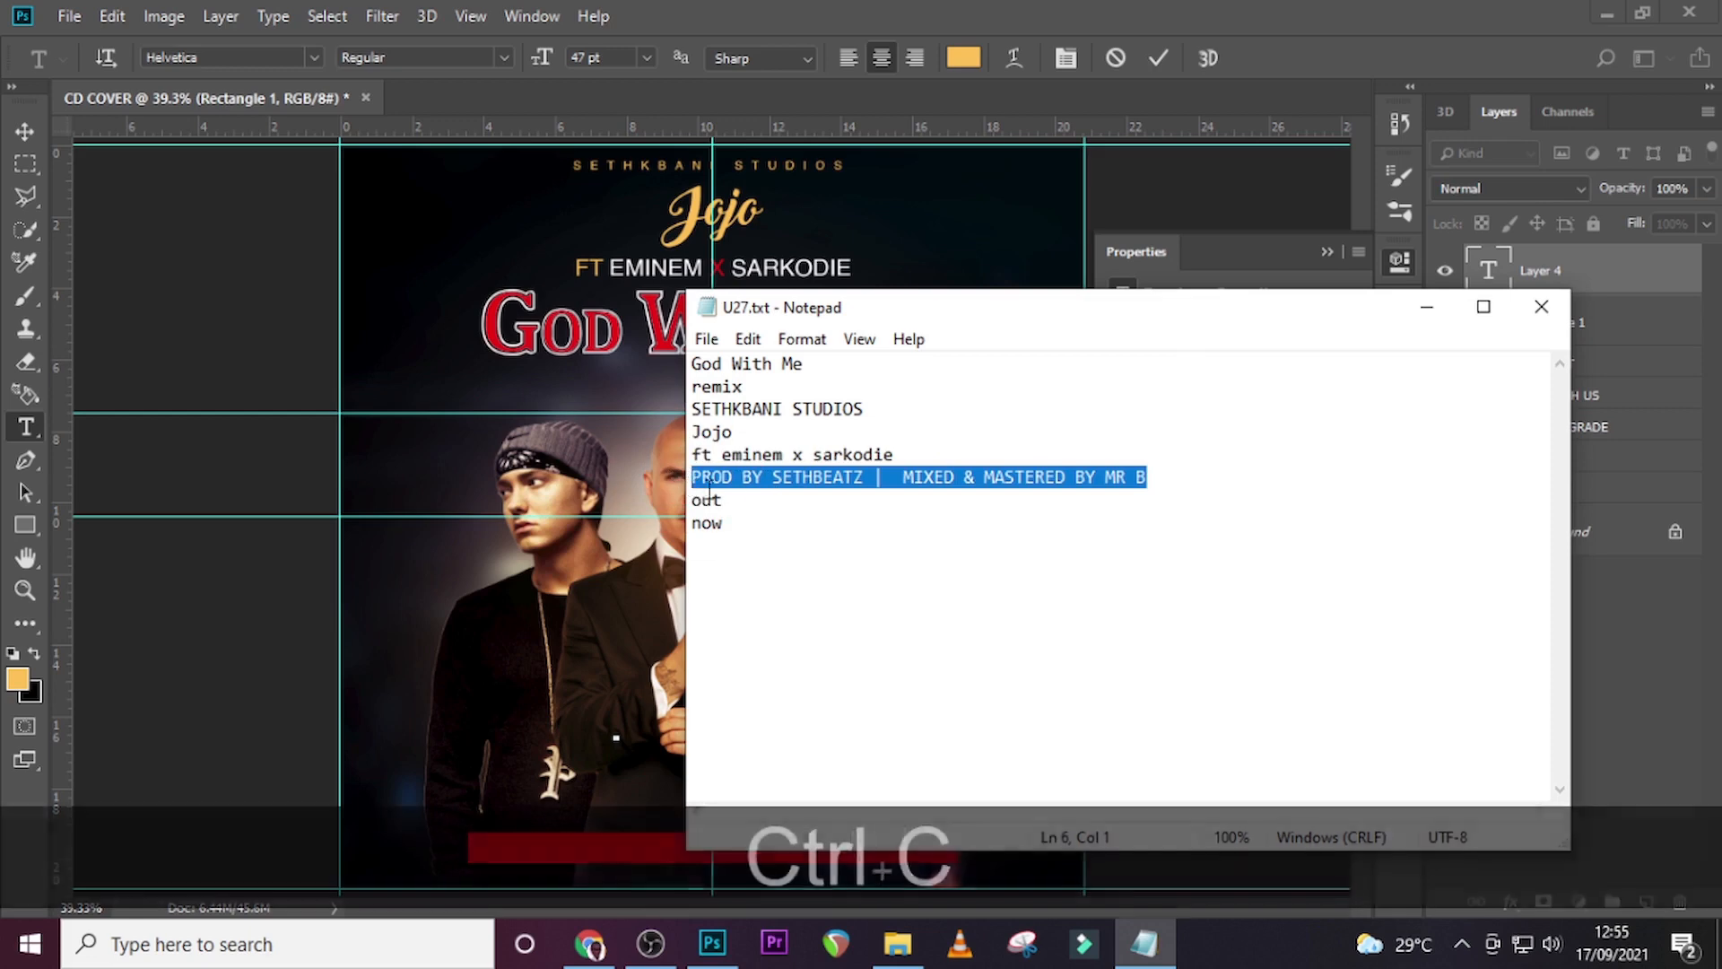
left_click(713, 943)
key("ctrl+v")
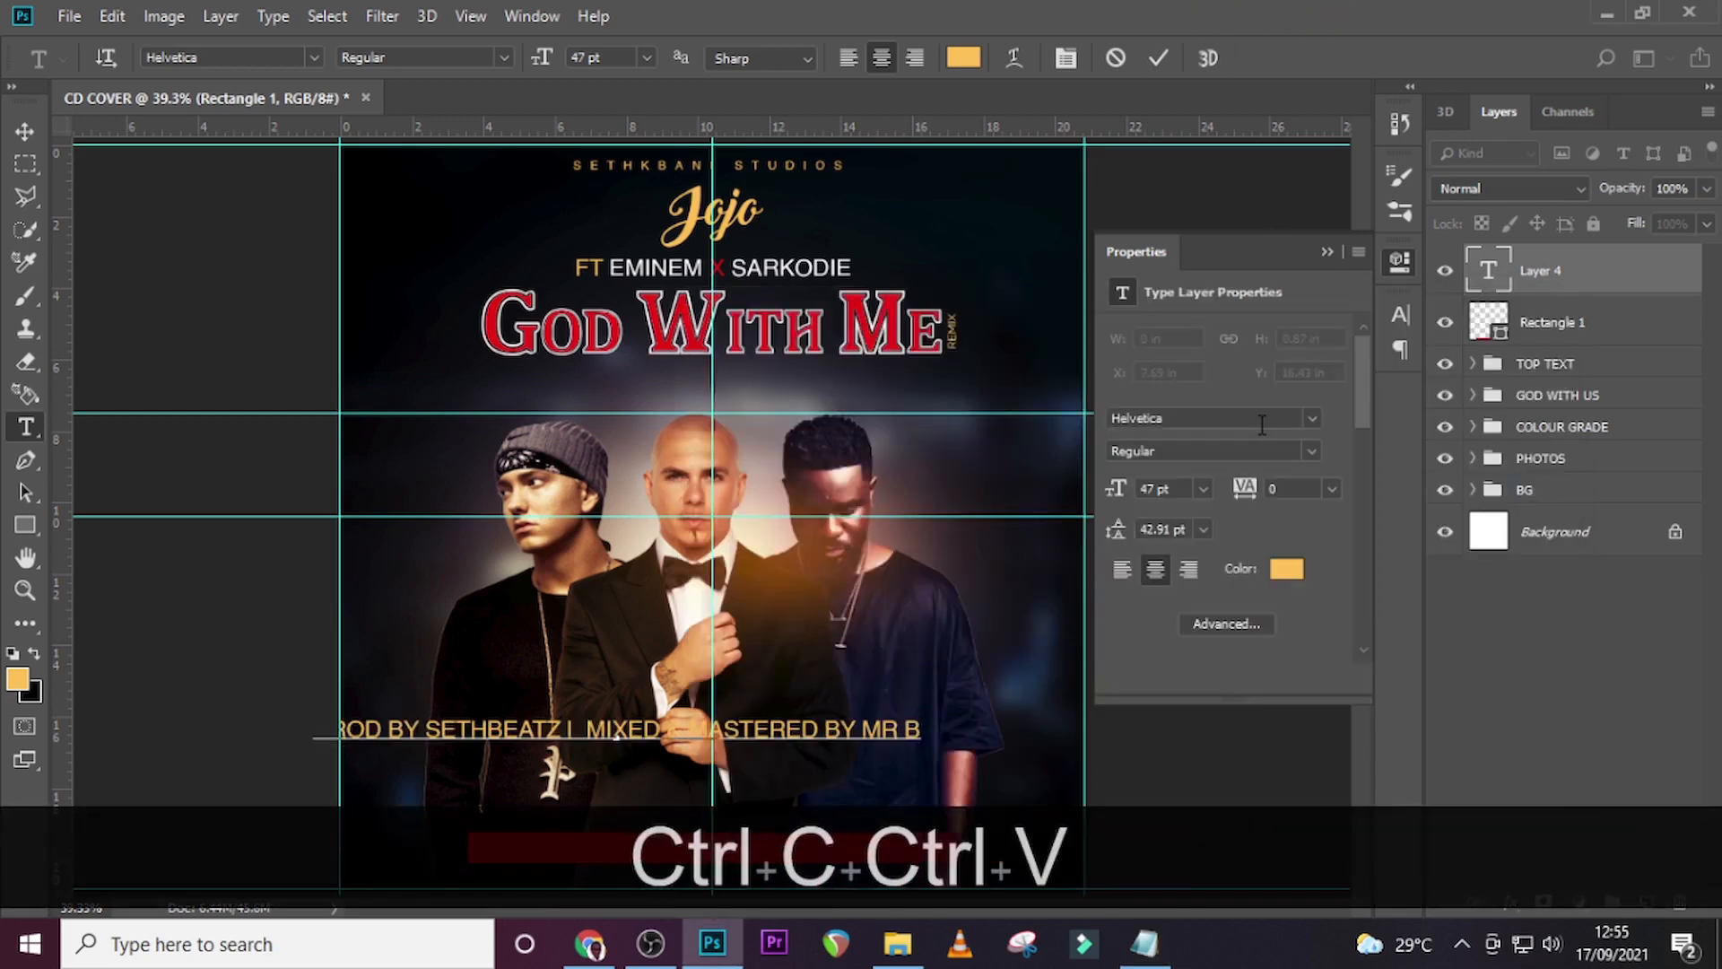
left_click(1525, 272)
key("v")
left_click_drag(558, 725, 627, 843)
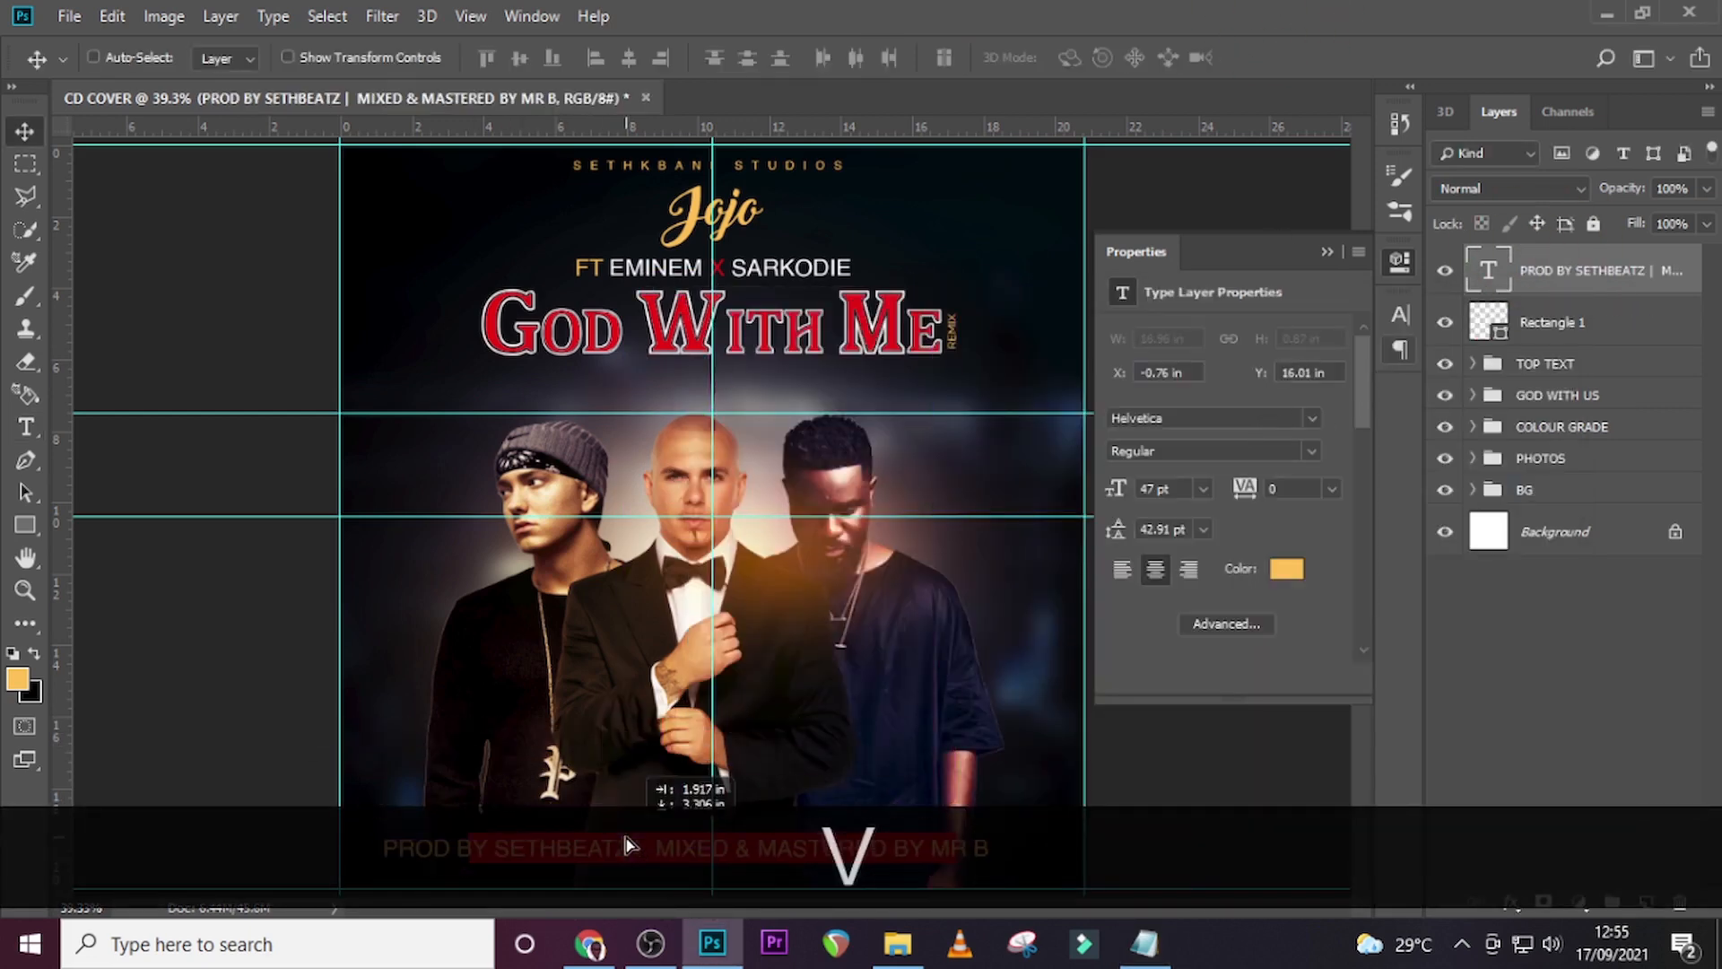
Set the production credit line's size to 38 pt and switch its style from All Caps to Faux Bold.
left_click(1397, 316)
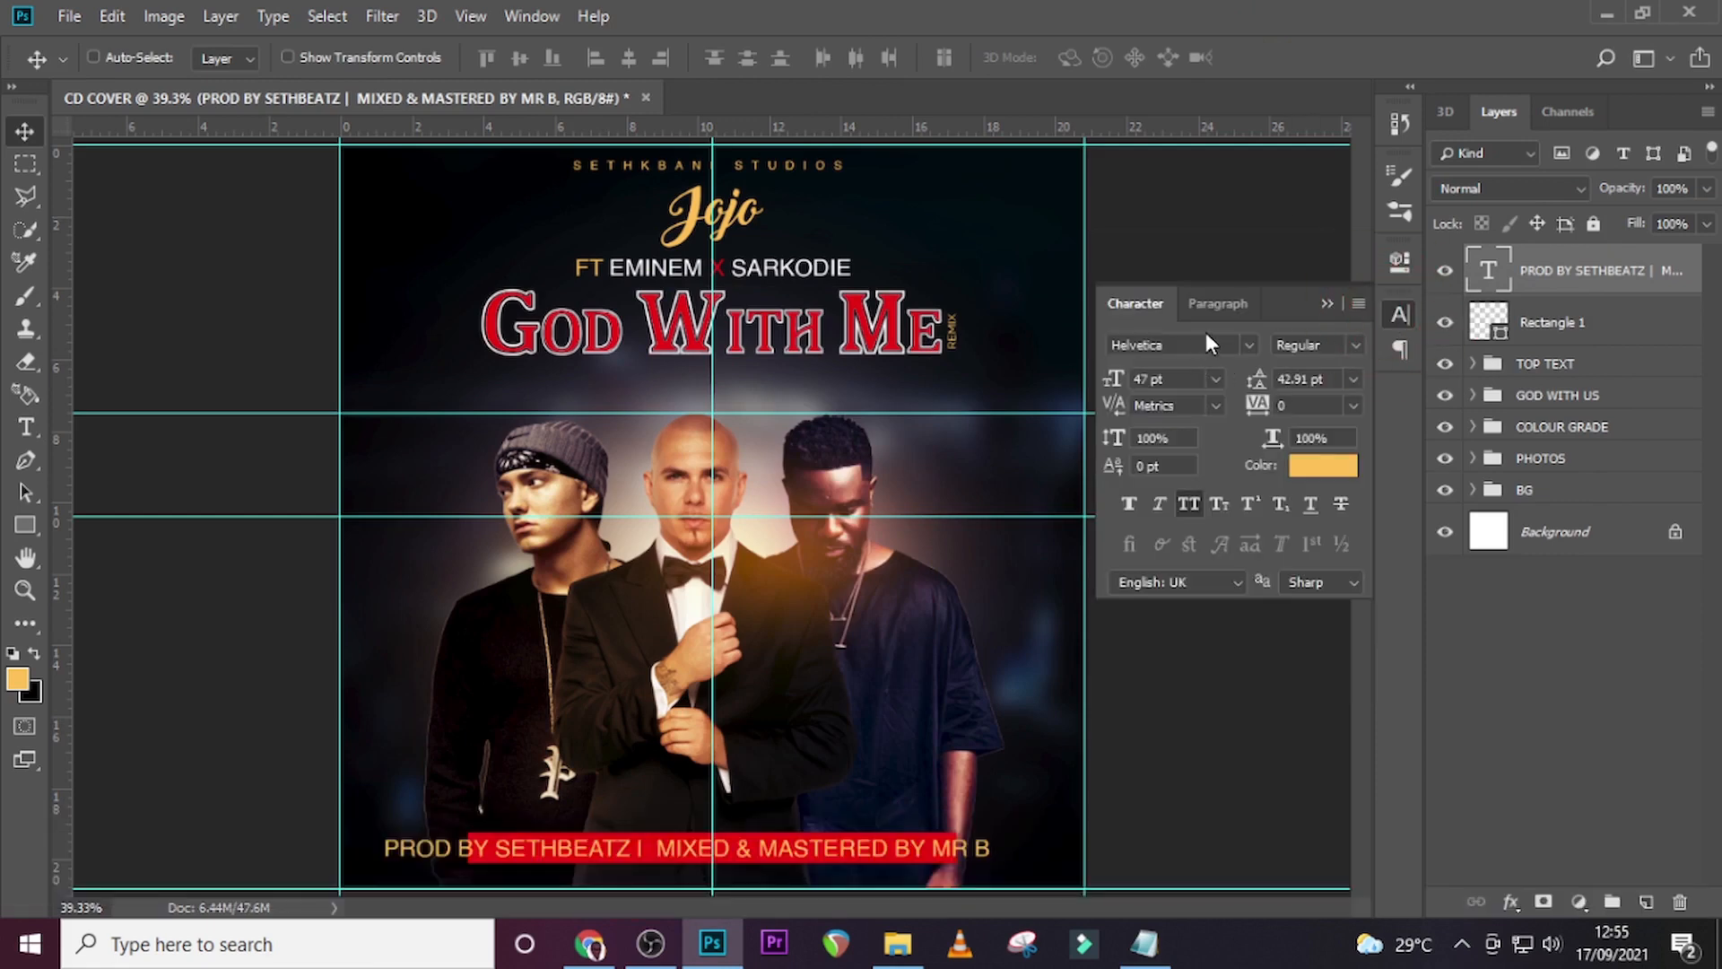
left_click(1356, 352)
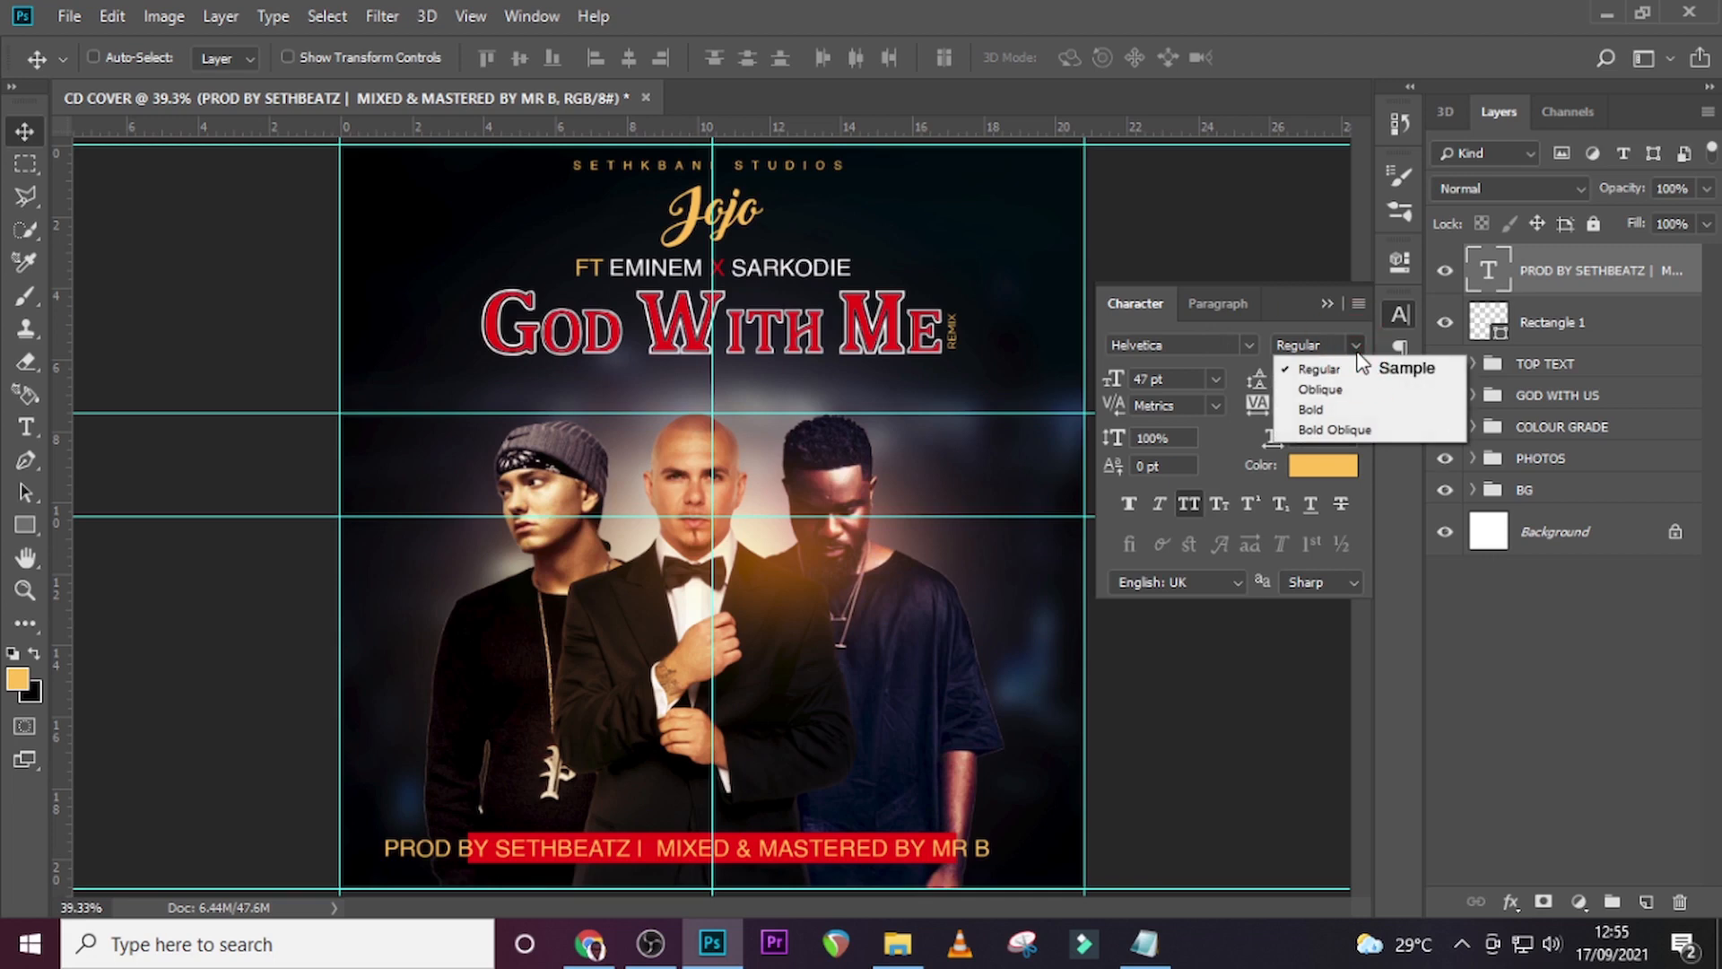
left_click(1174, 381)
left_click(1084, 377)
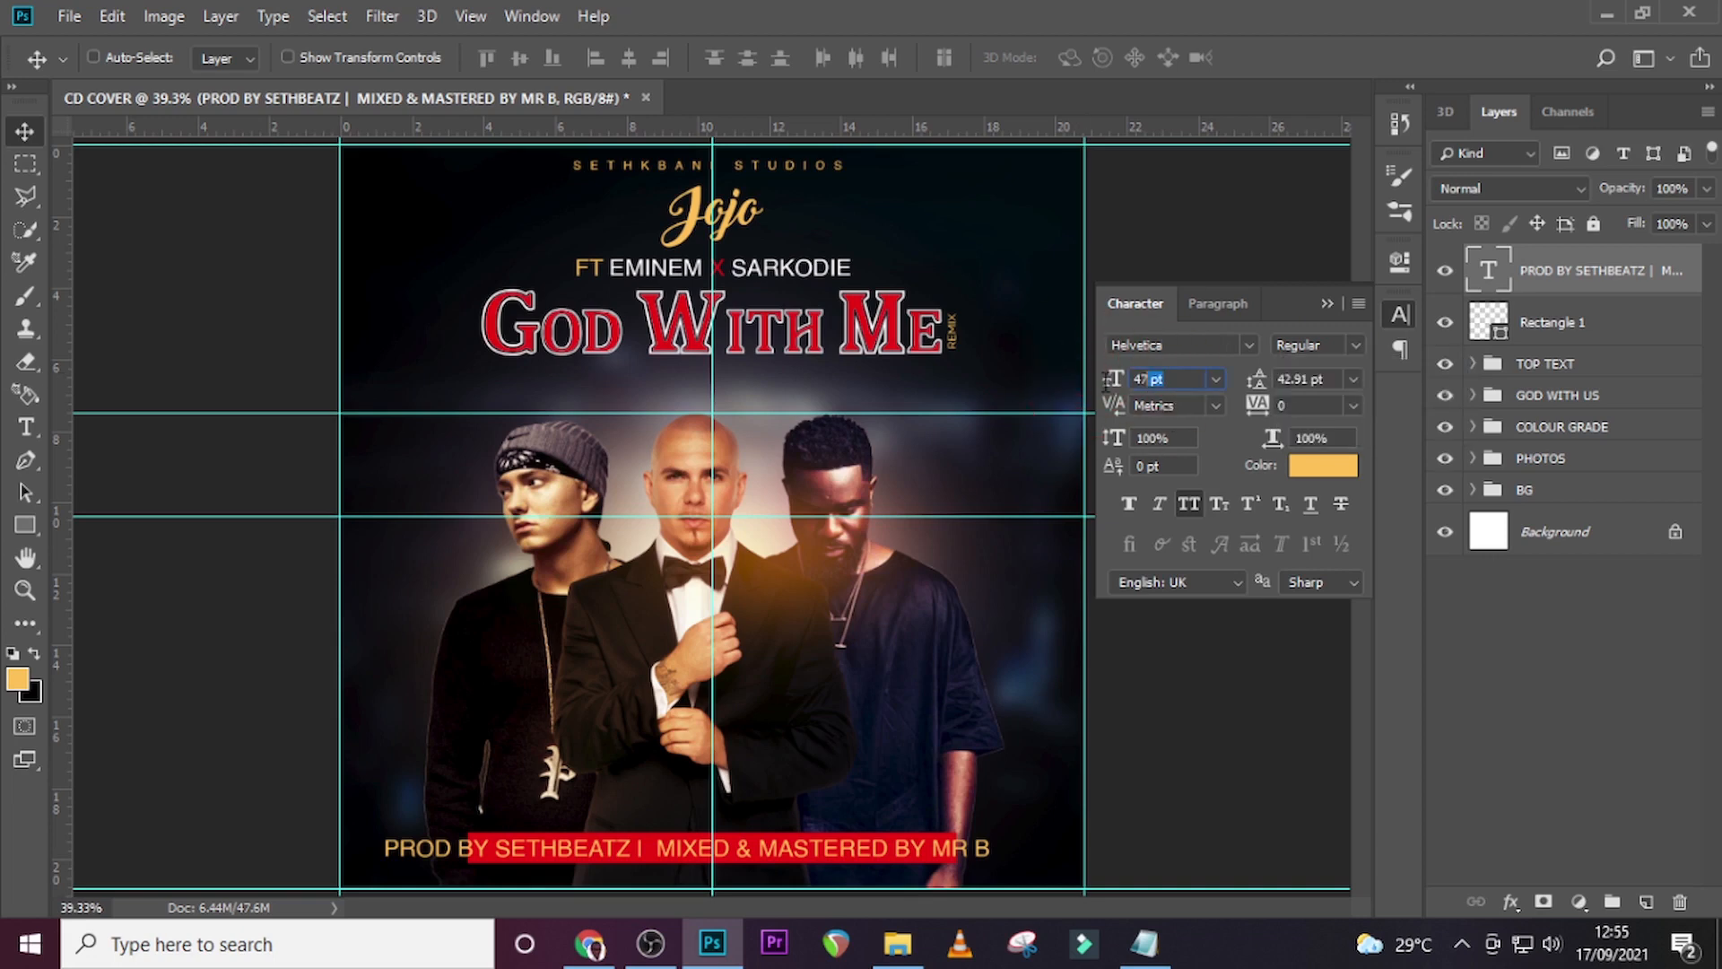
type("38")
key("Return")
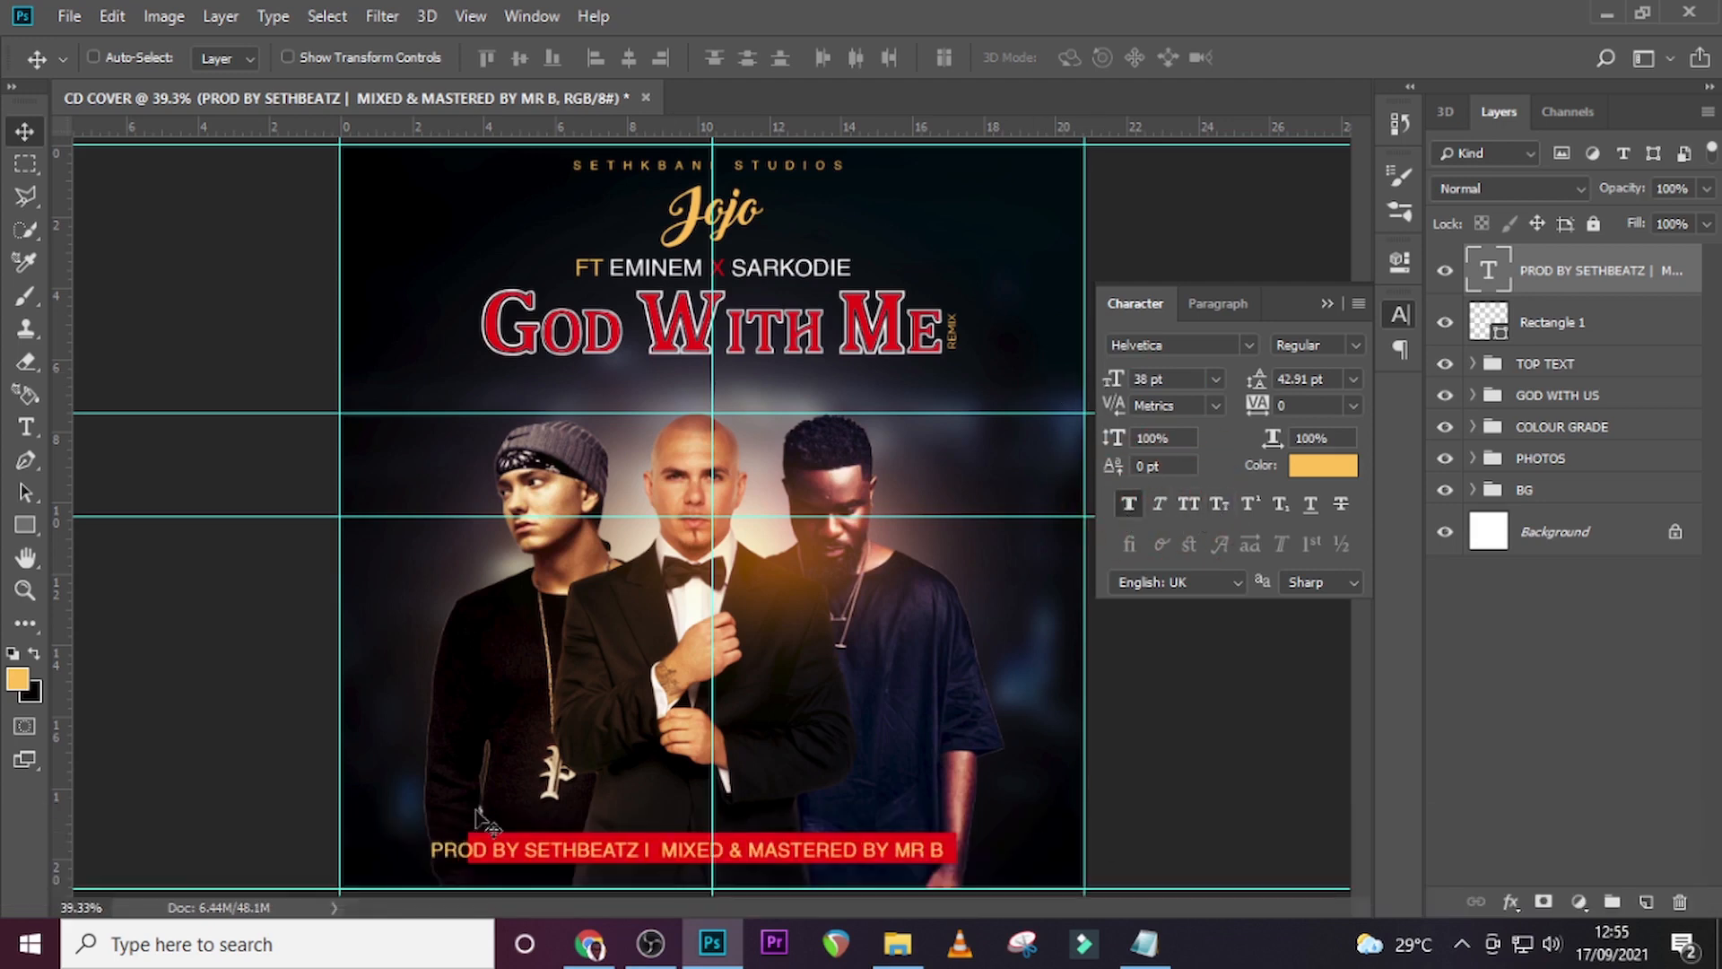
Change the production credit line's text colour to white, ffffff.
left_click(1324, 466)
type("ffffff")
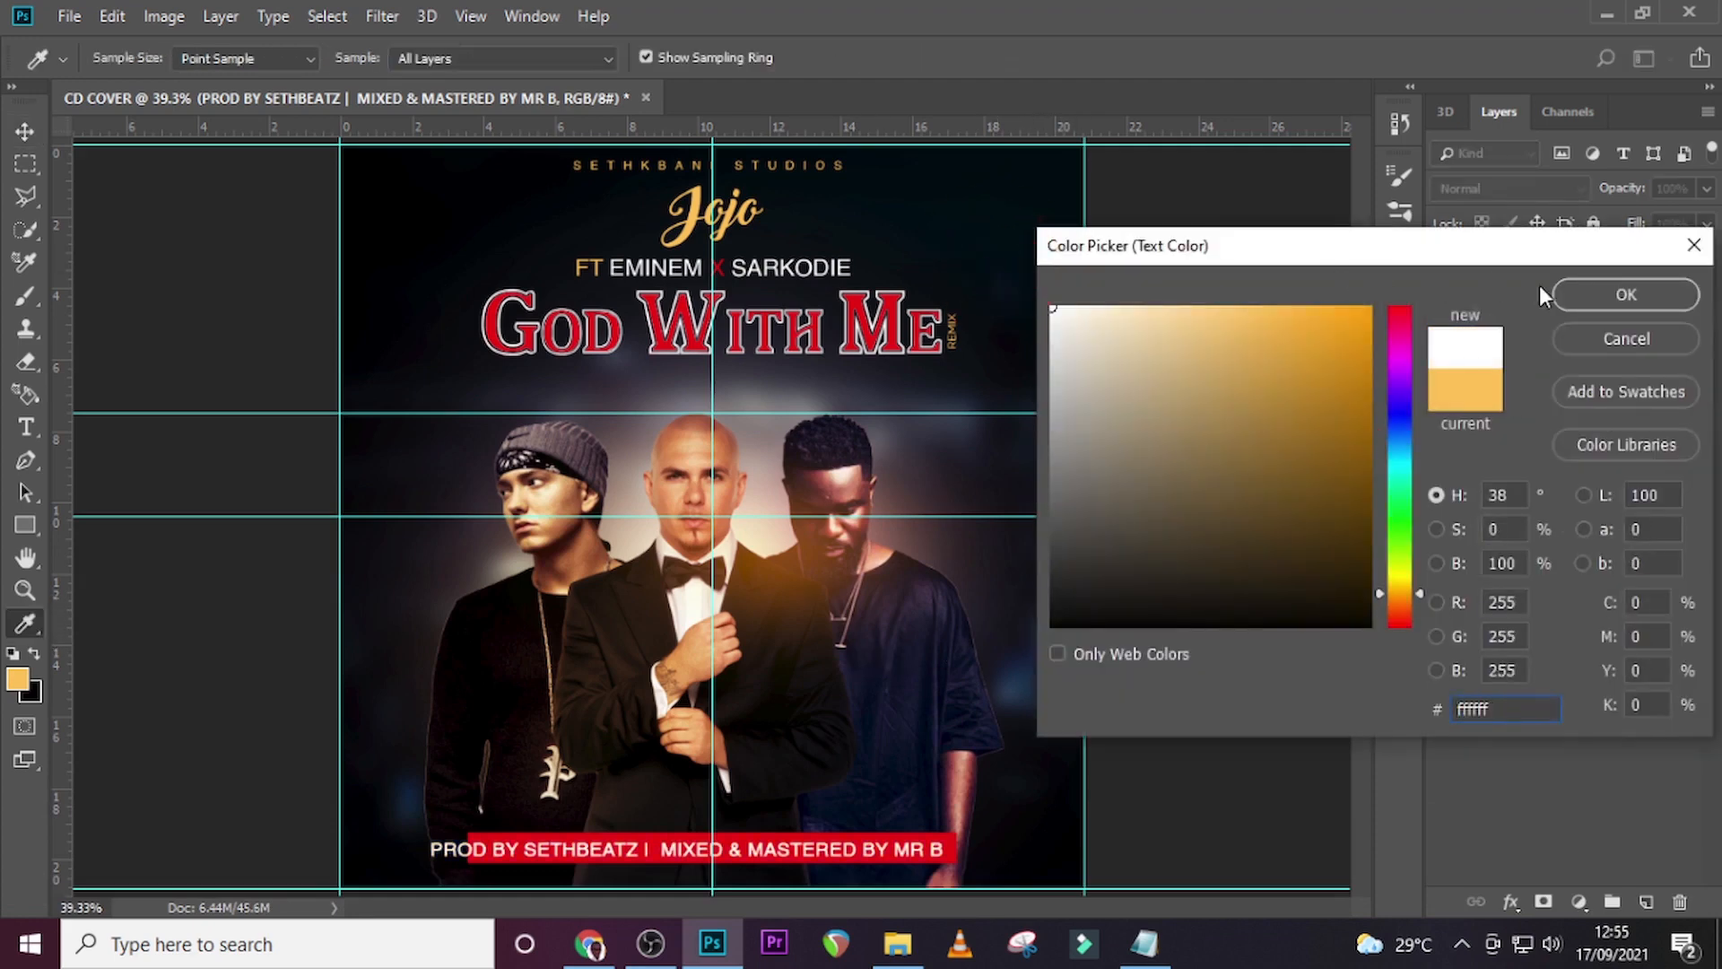
left_click(1600, 294)
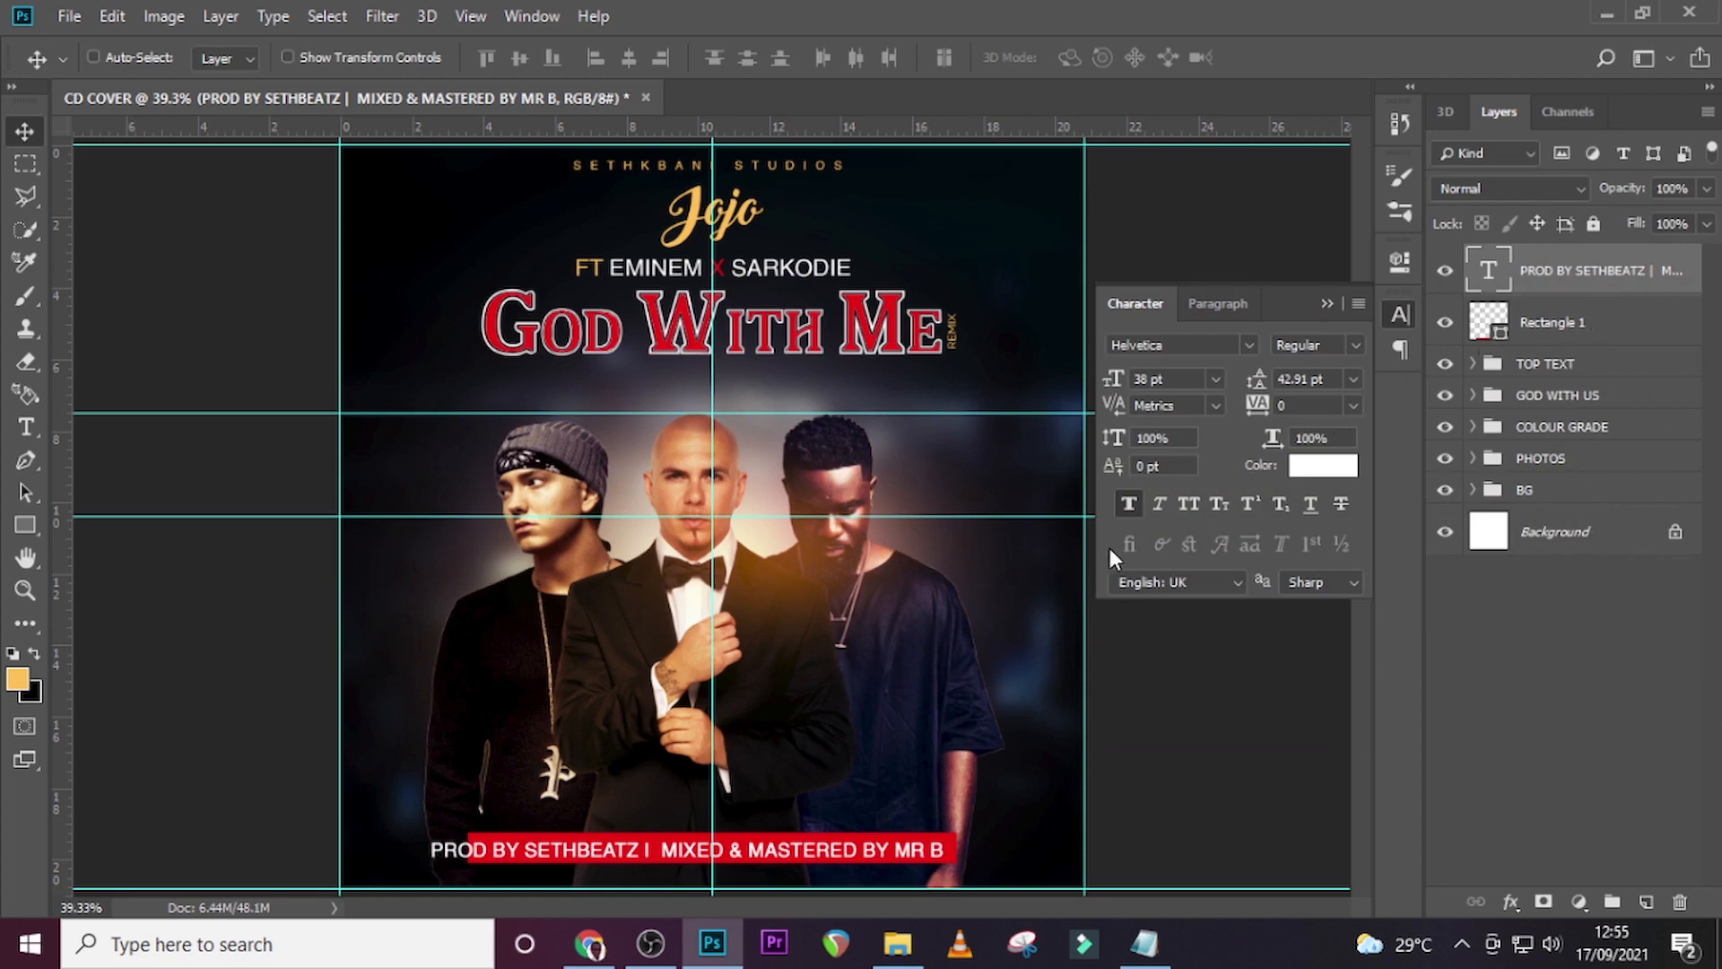
Move the production credit line about 53 px right onto the centre guide and 8 px up within the red bar.
key("ctrl+t")
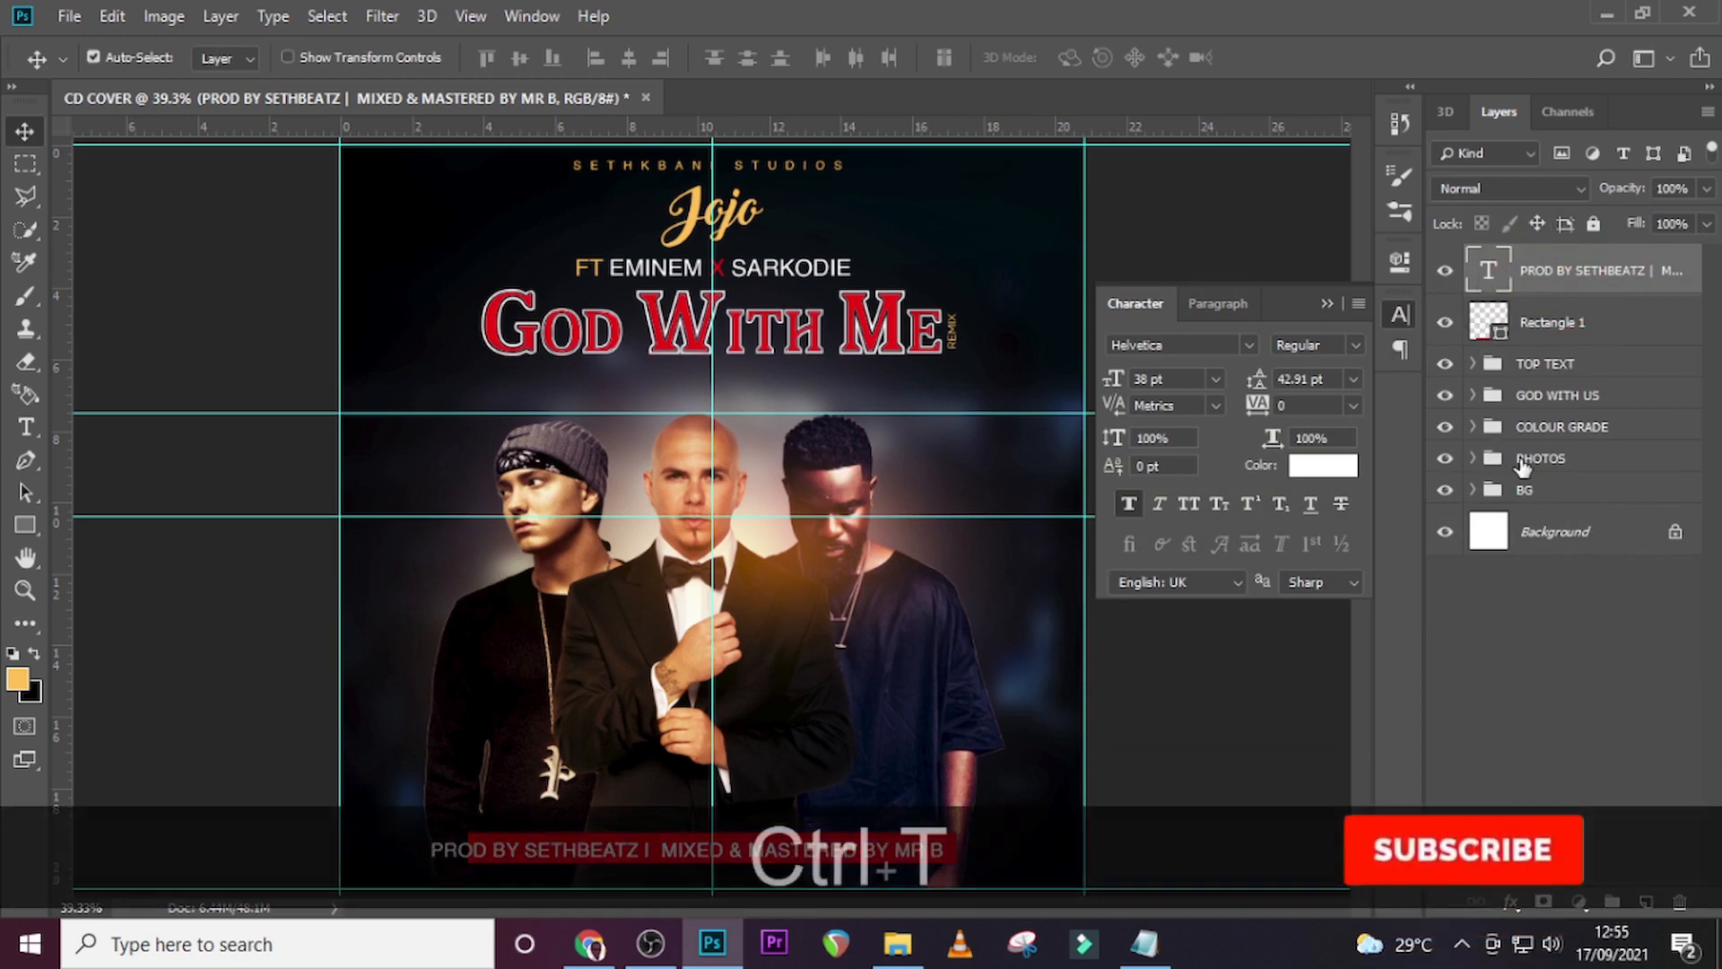
key("ctrl+equal")
scroll(837, 467, "down", 5)
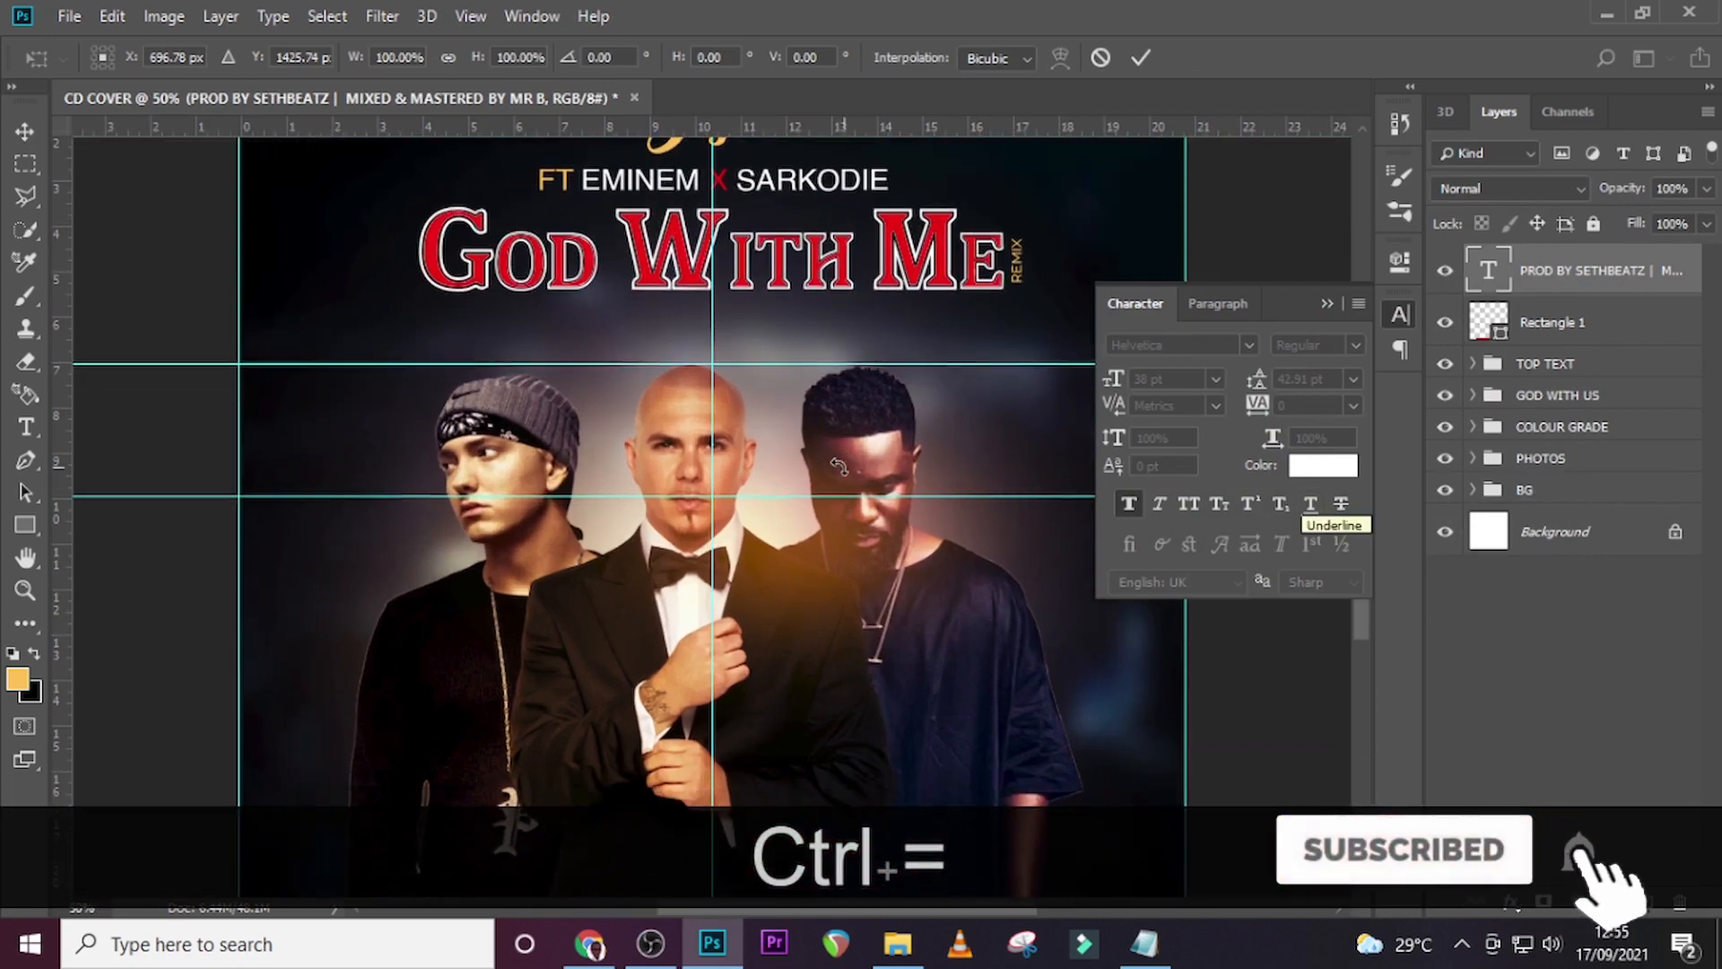
scroll(837, 467, "down", 3)
key("shift+Right")
key("shift+Right")
key("shift+Right")
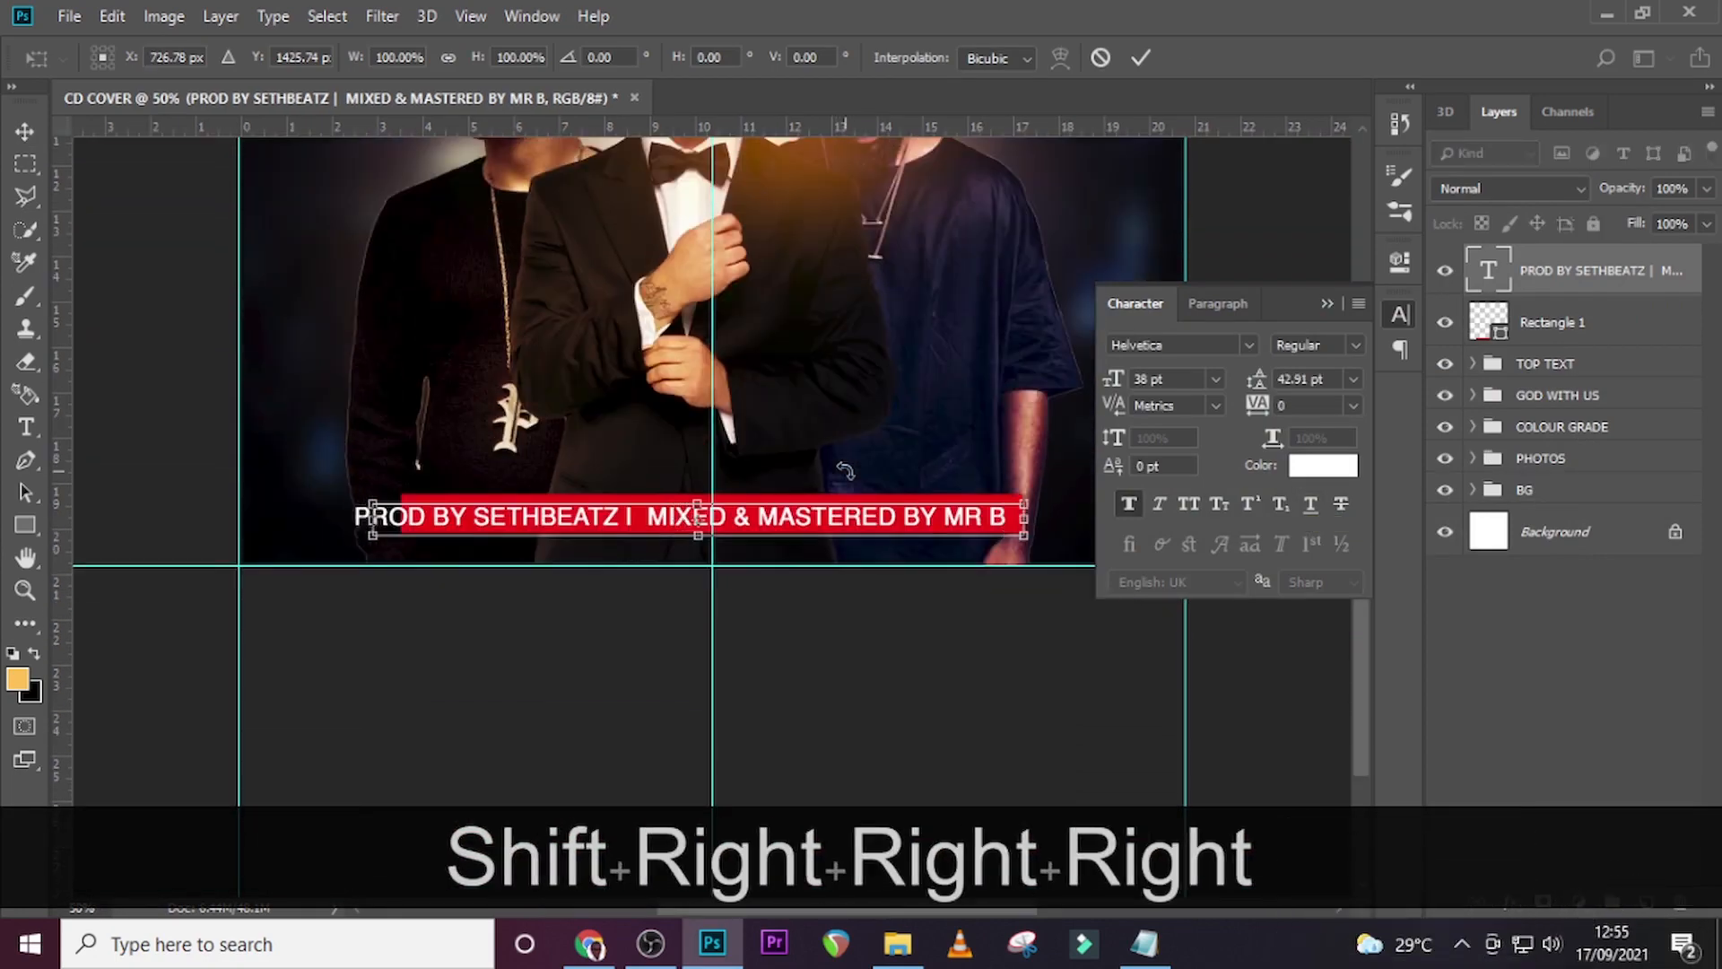
key("shift+Right")
key("shift+Right")
key("Right")
key("Right")
key("Right")
key("Left")
key("Up")
key("Up")
key("Up")
key("Up")
key("ctrl+t")
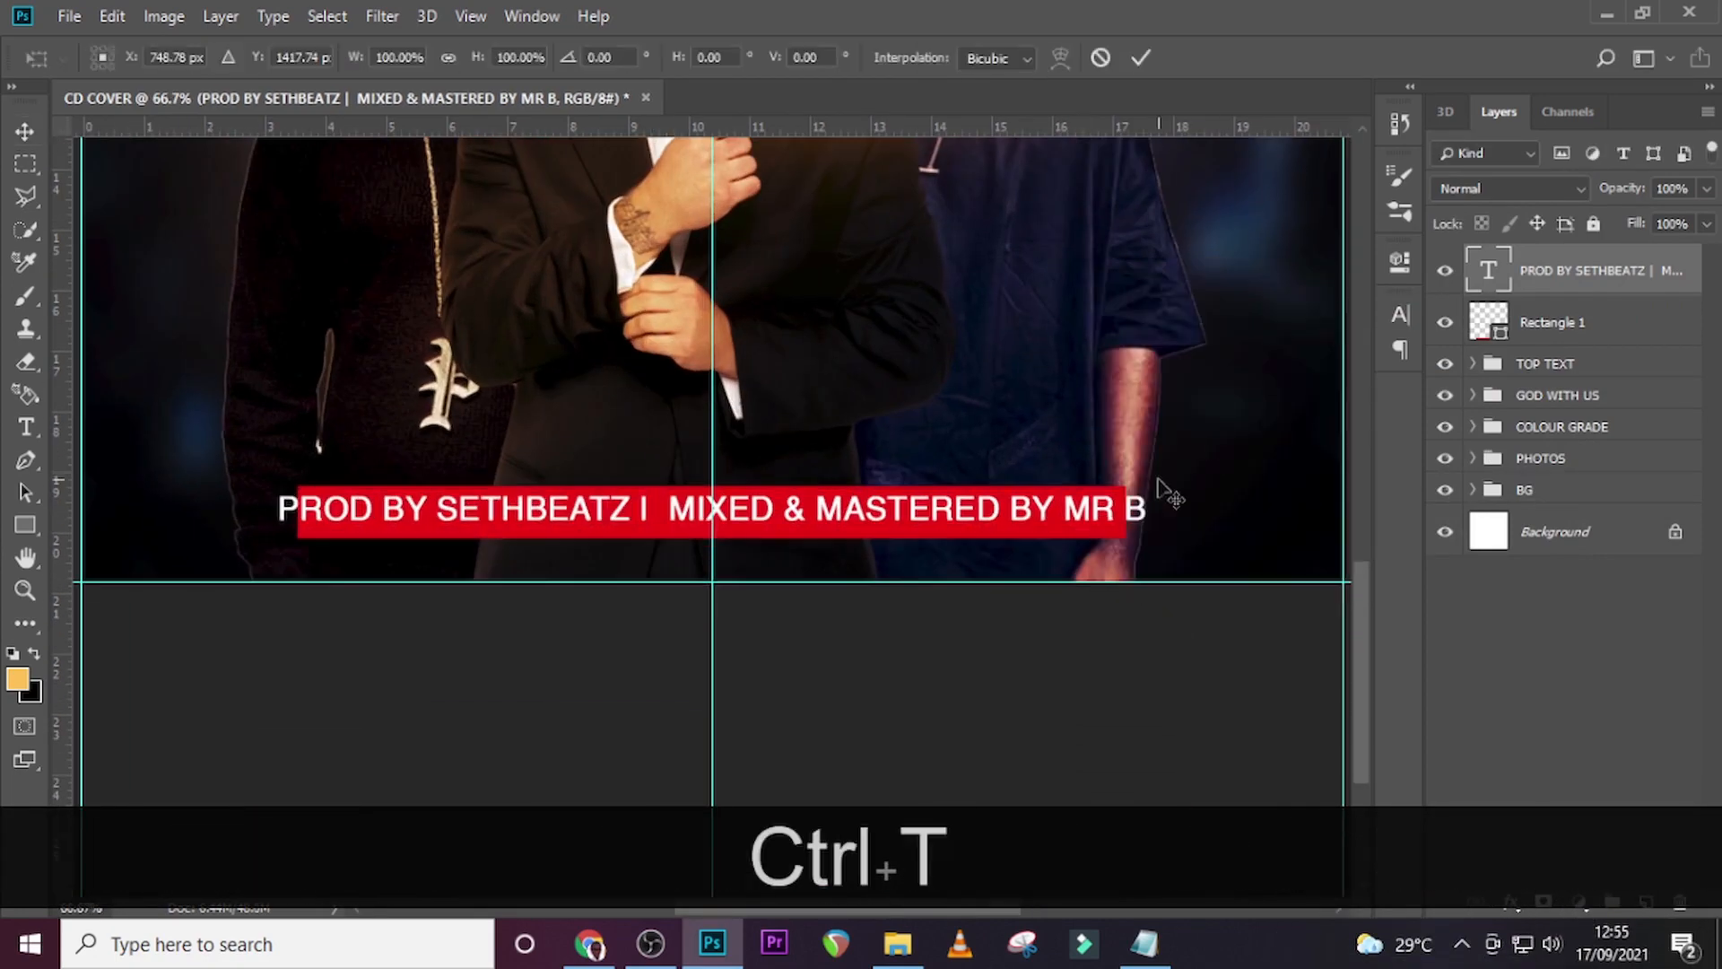
key("Right")
key("Return")
Scale the red bar to 88.71% height from its lower edge and stretch it to 109.85% width.
left_click(1535, 315)
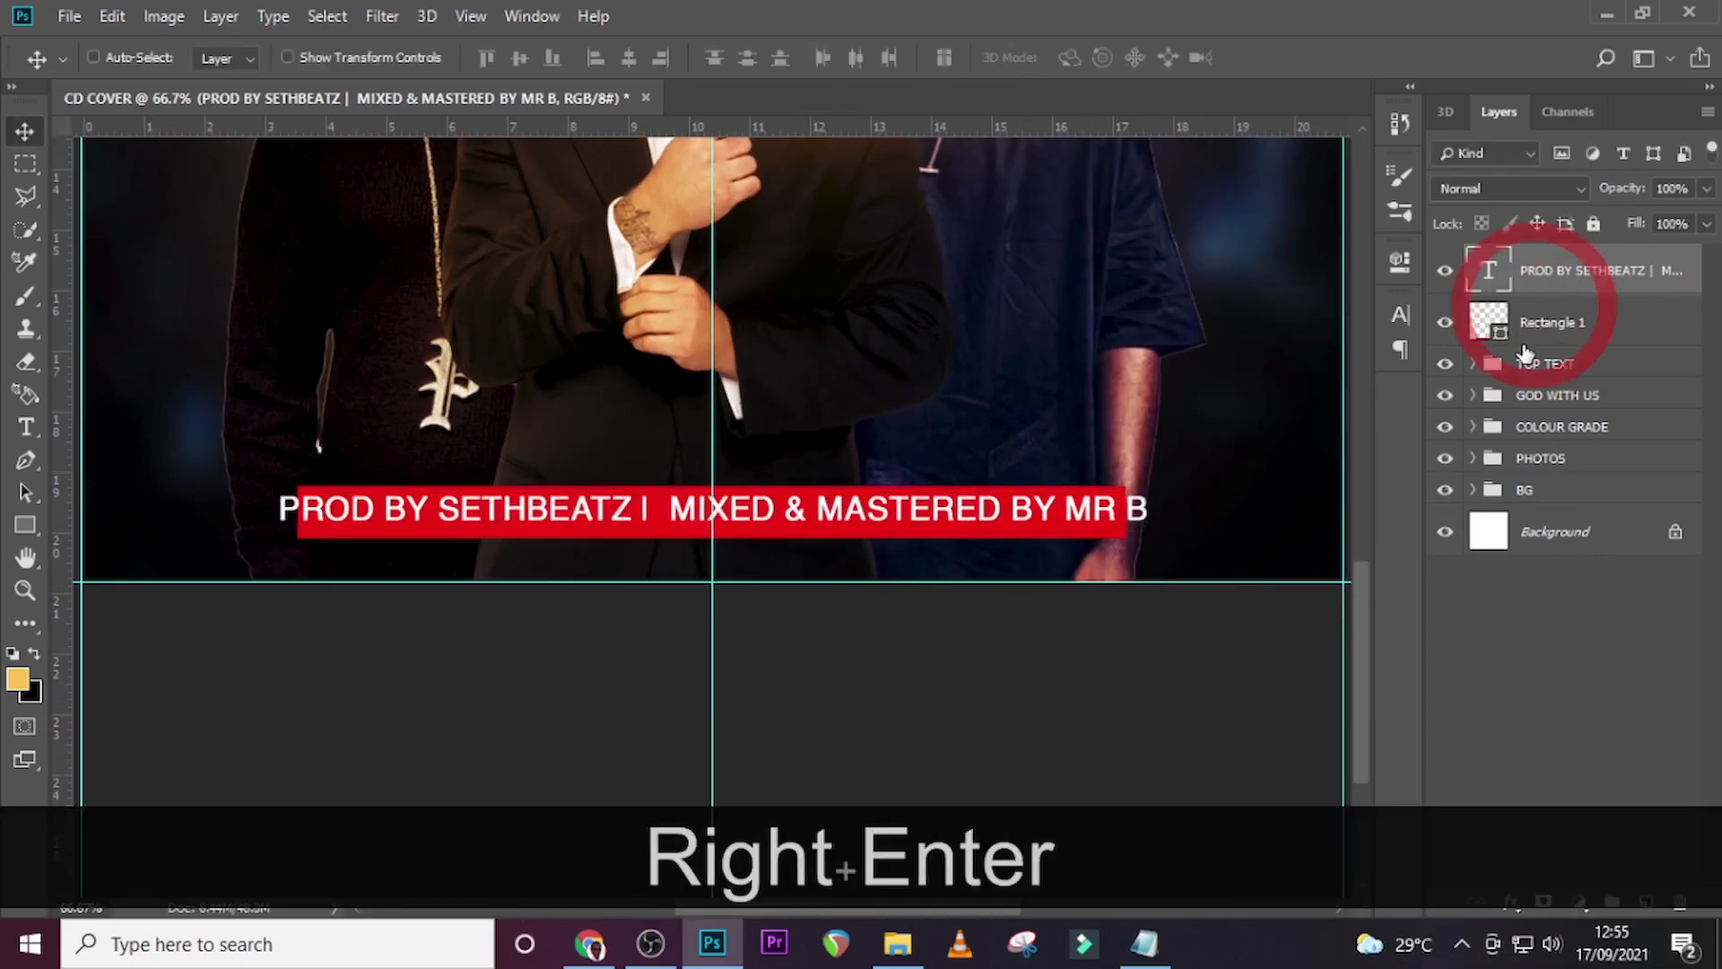
key("ctrl+t")
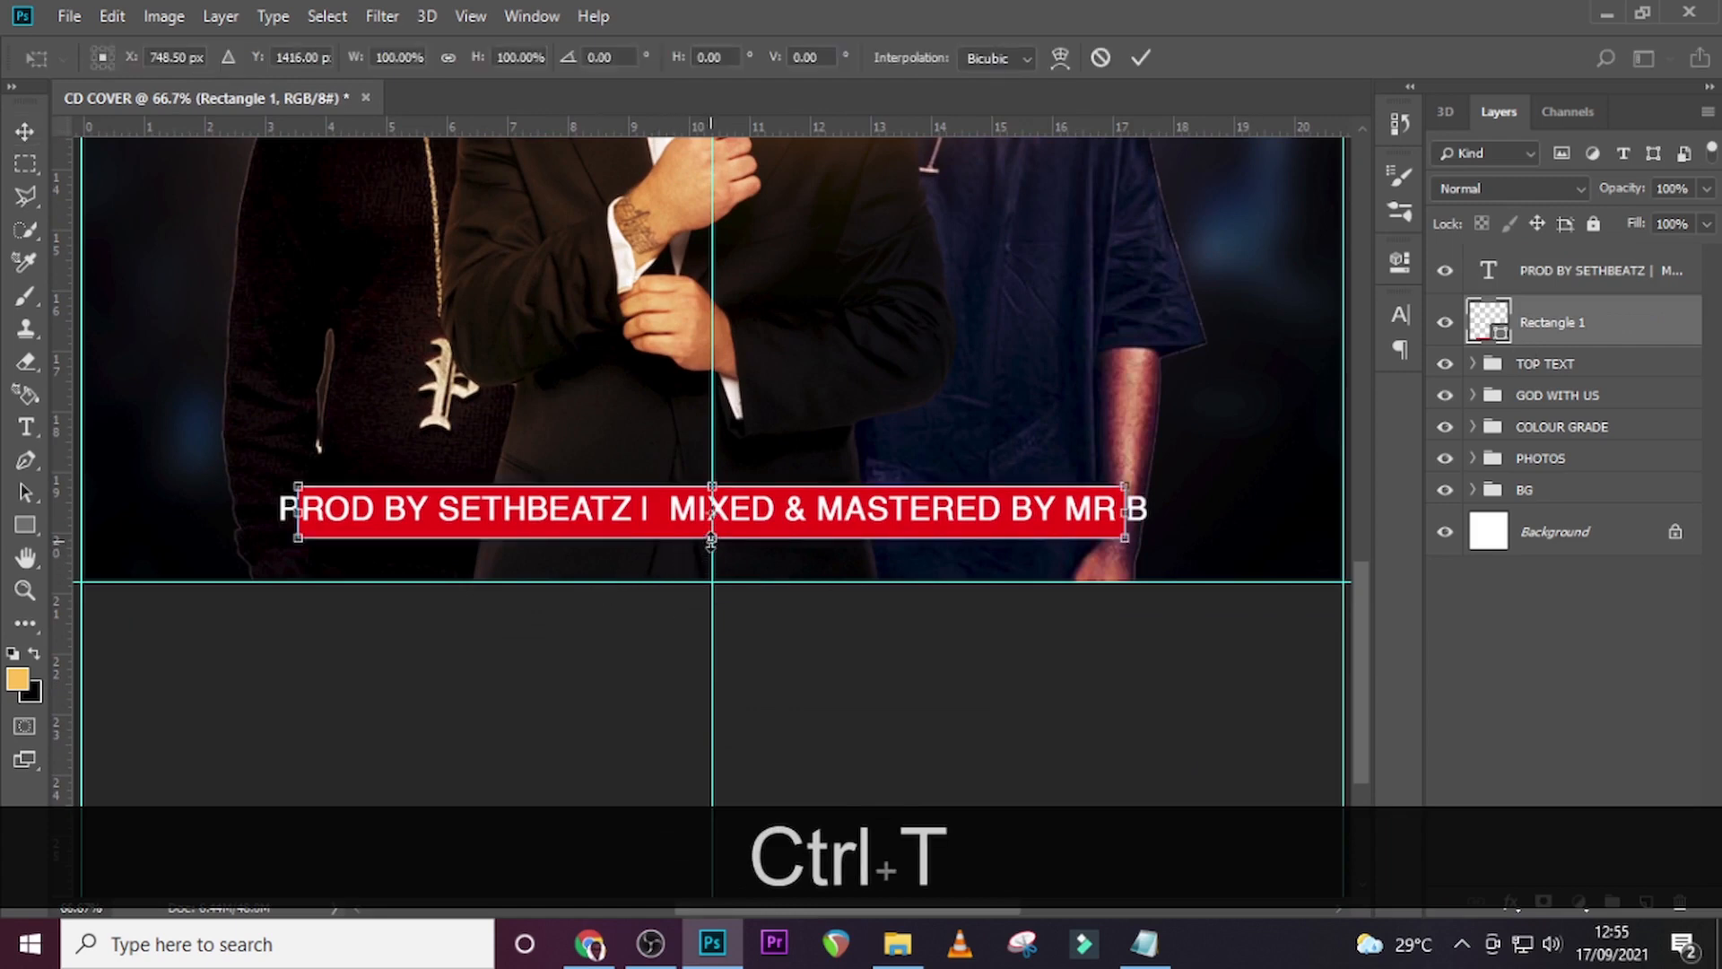
left_click_drag(712, 538, 711, 531)
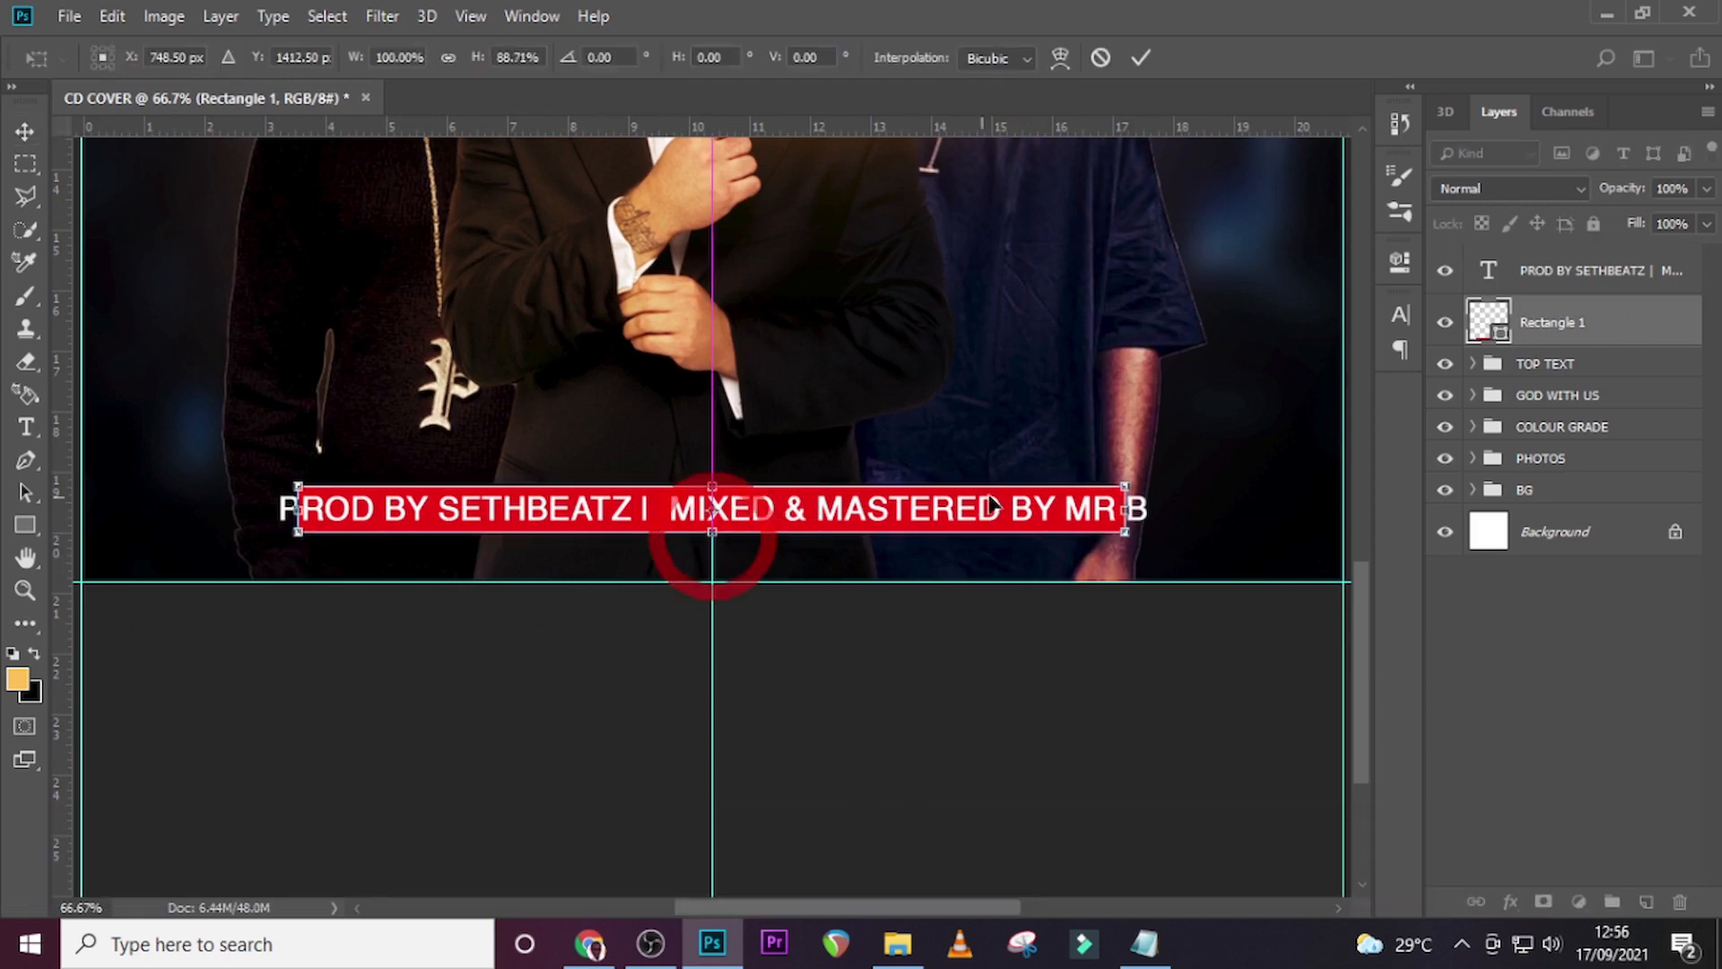
key("shift")
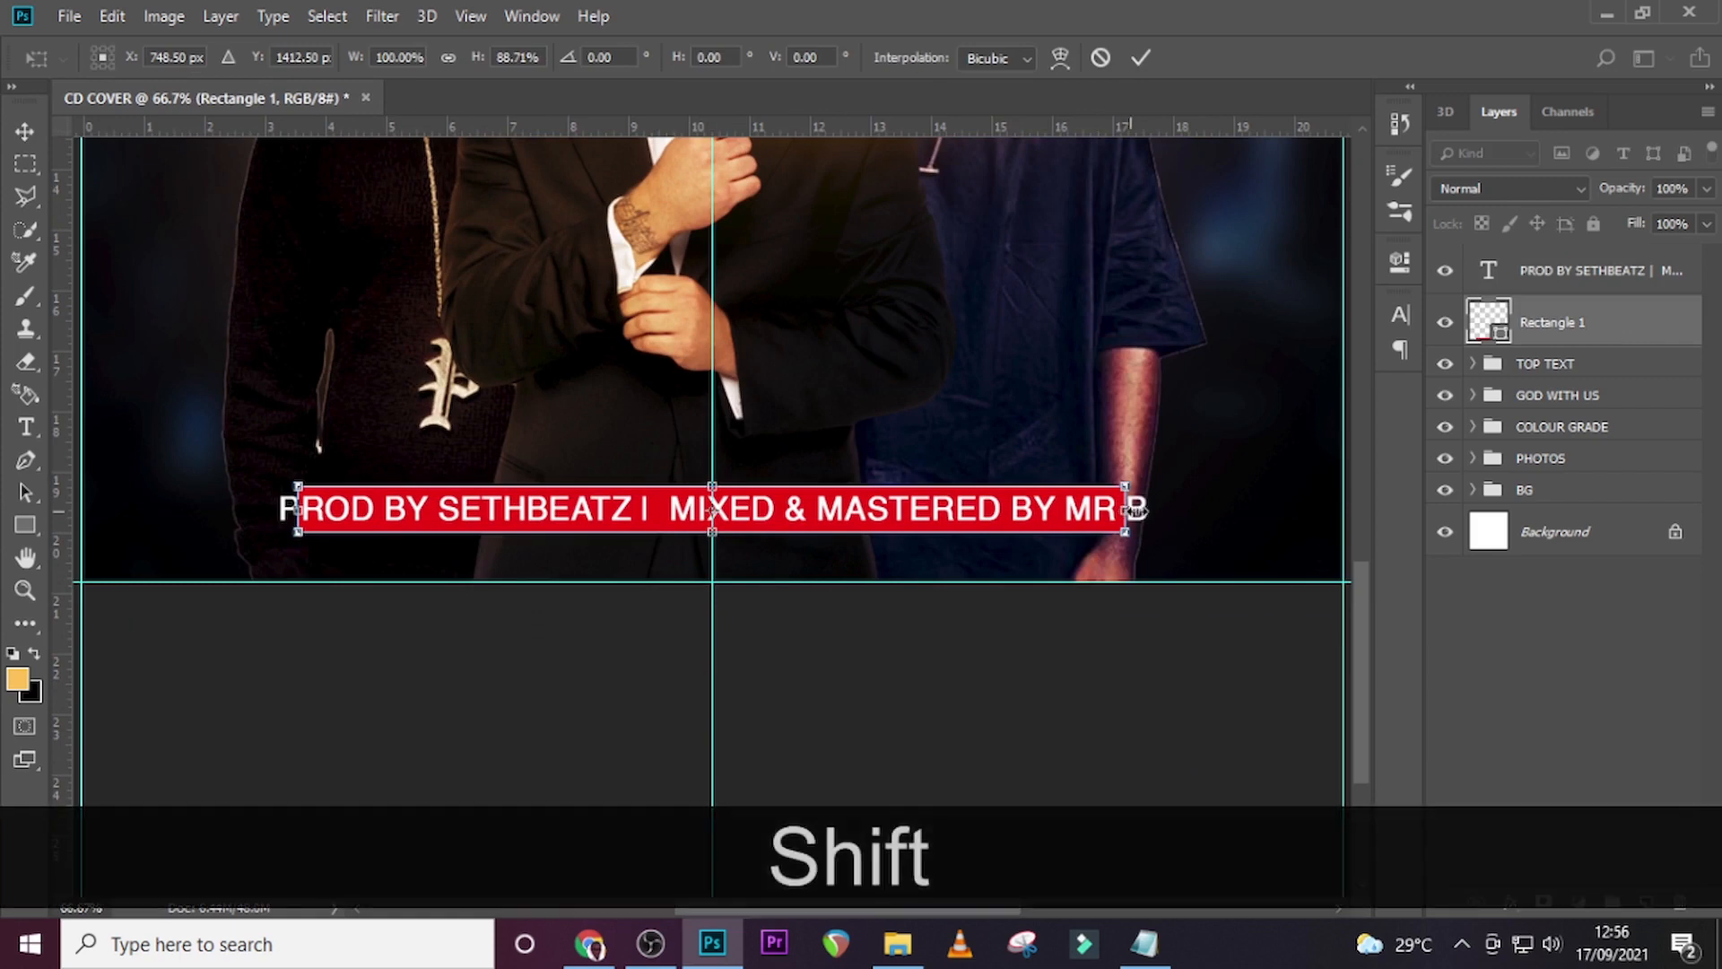
left_click_drag(1132, 510, 1220, 517)
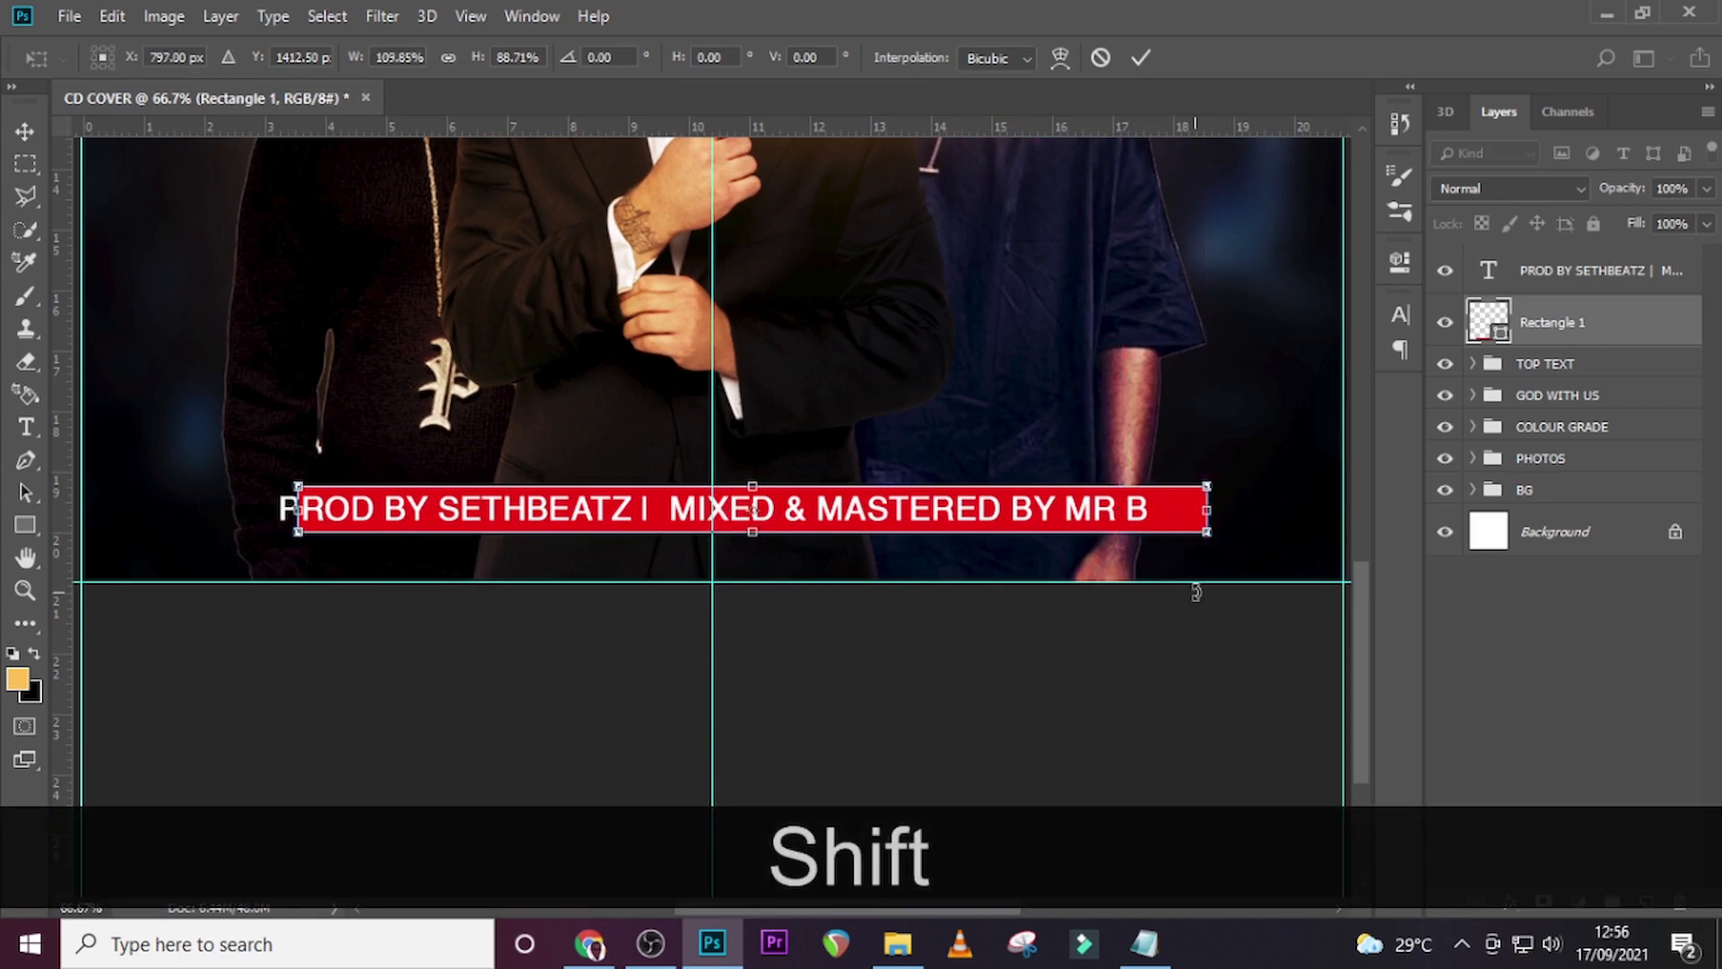
Shift the red bar about 49 px left to centre it on the guide behind the credit line.
key("ctrl")
key("shift+Left")
key("shift+Left")
key("shift+Left")
key("shift+Left")
key("shift+Left")
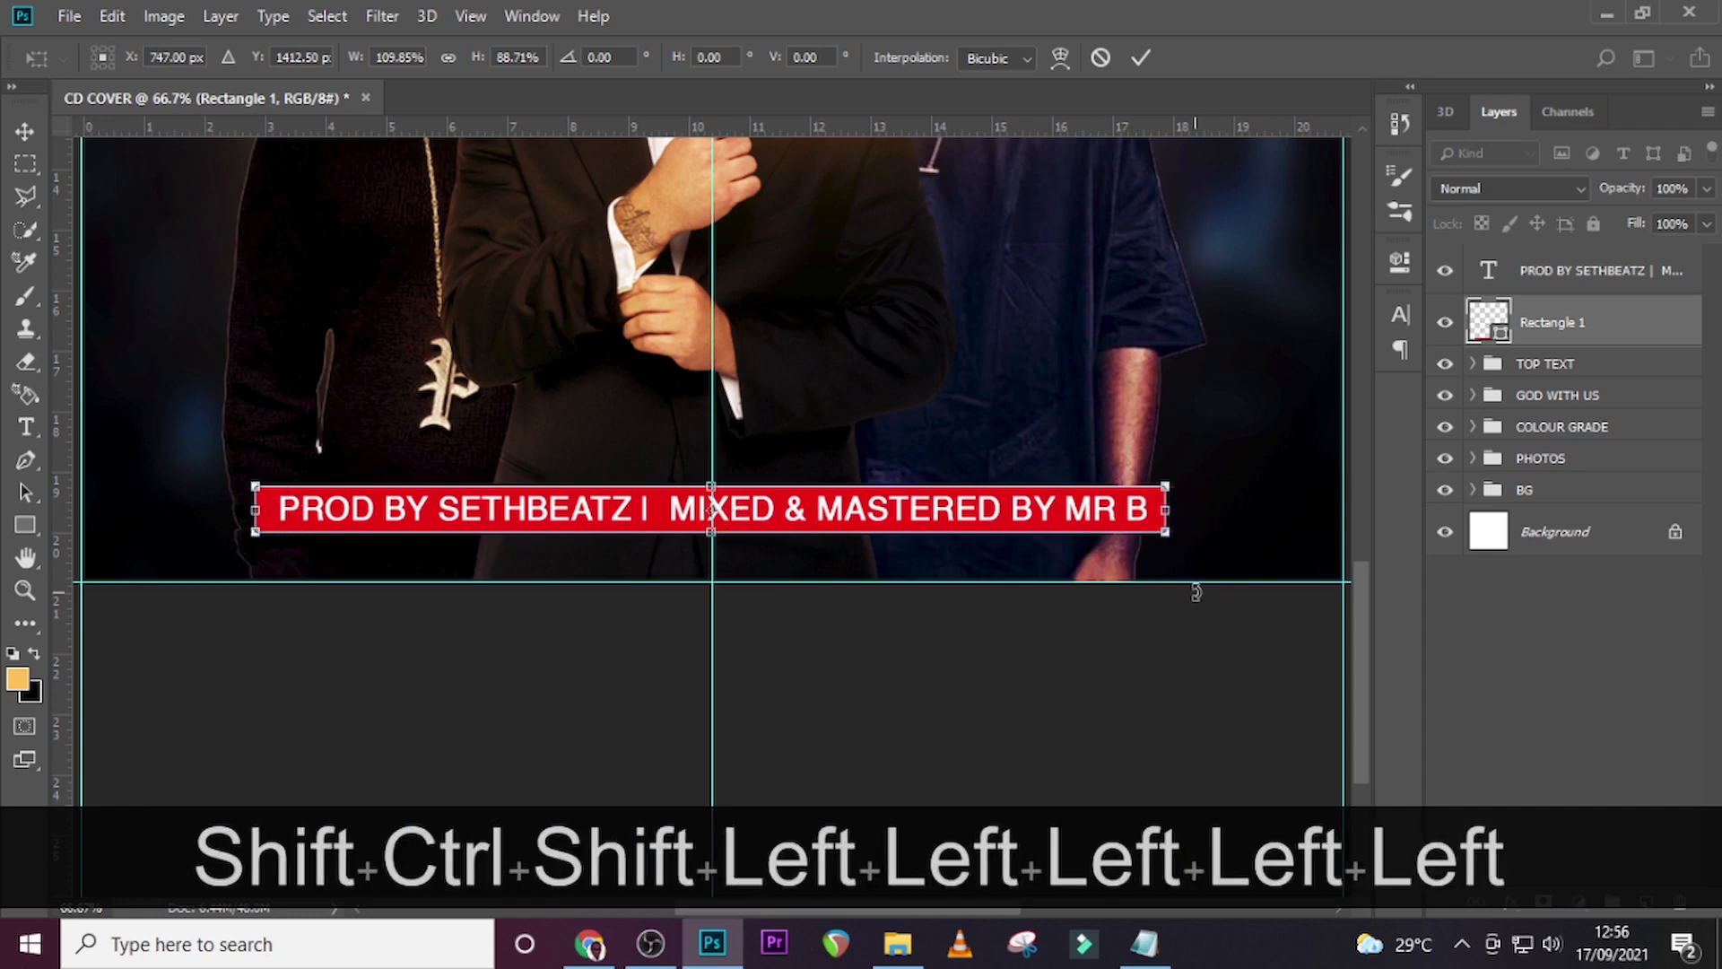
key("Right")
key("Return")
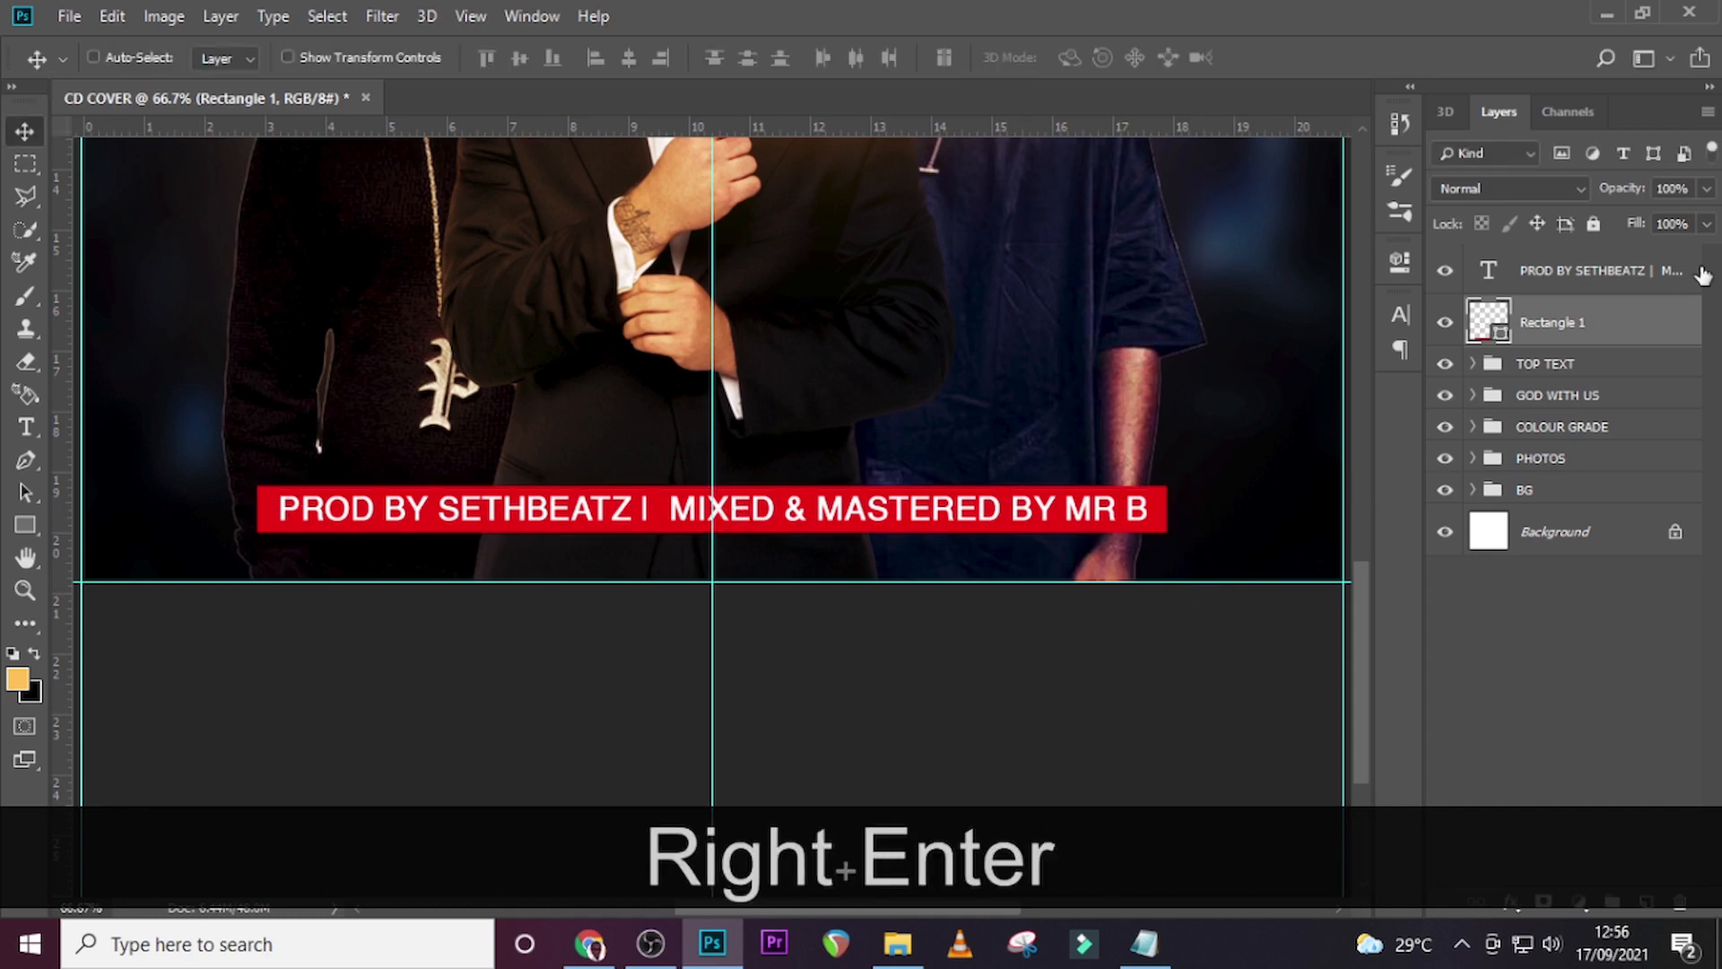
Check the production credit line's centring on the vertical guide within the red bar.
left_click(1570, 285)
key("ctrl+t")
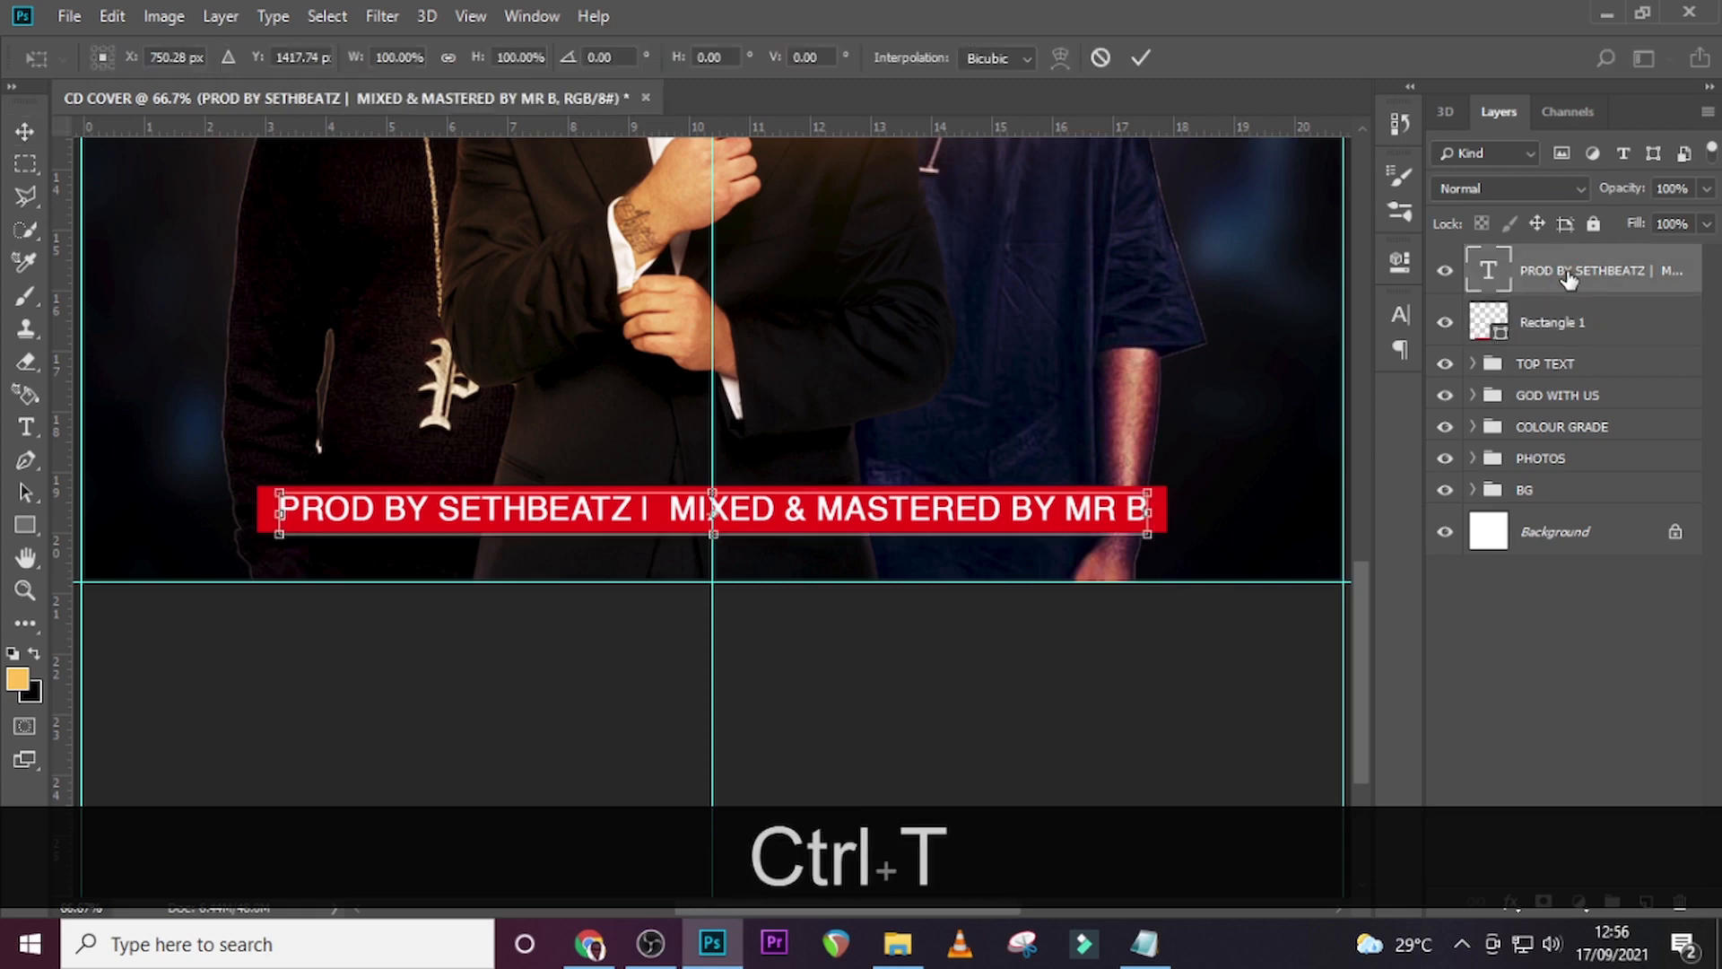
key("Return")
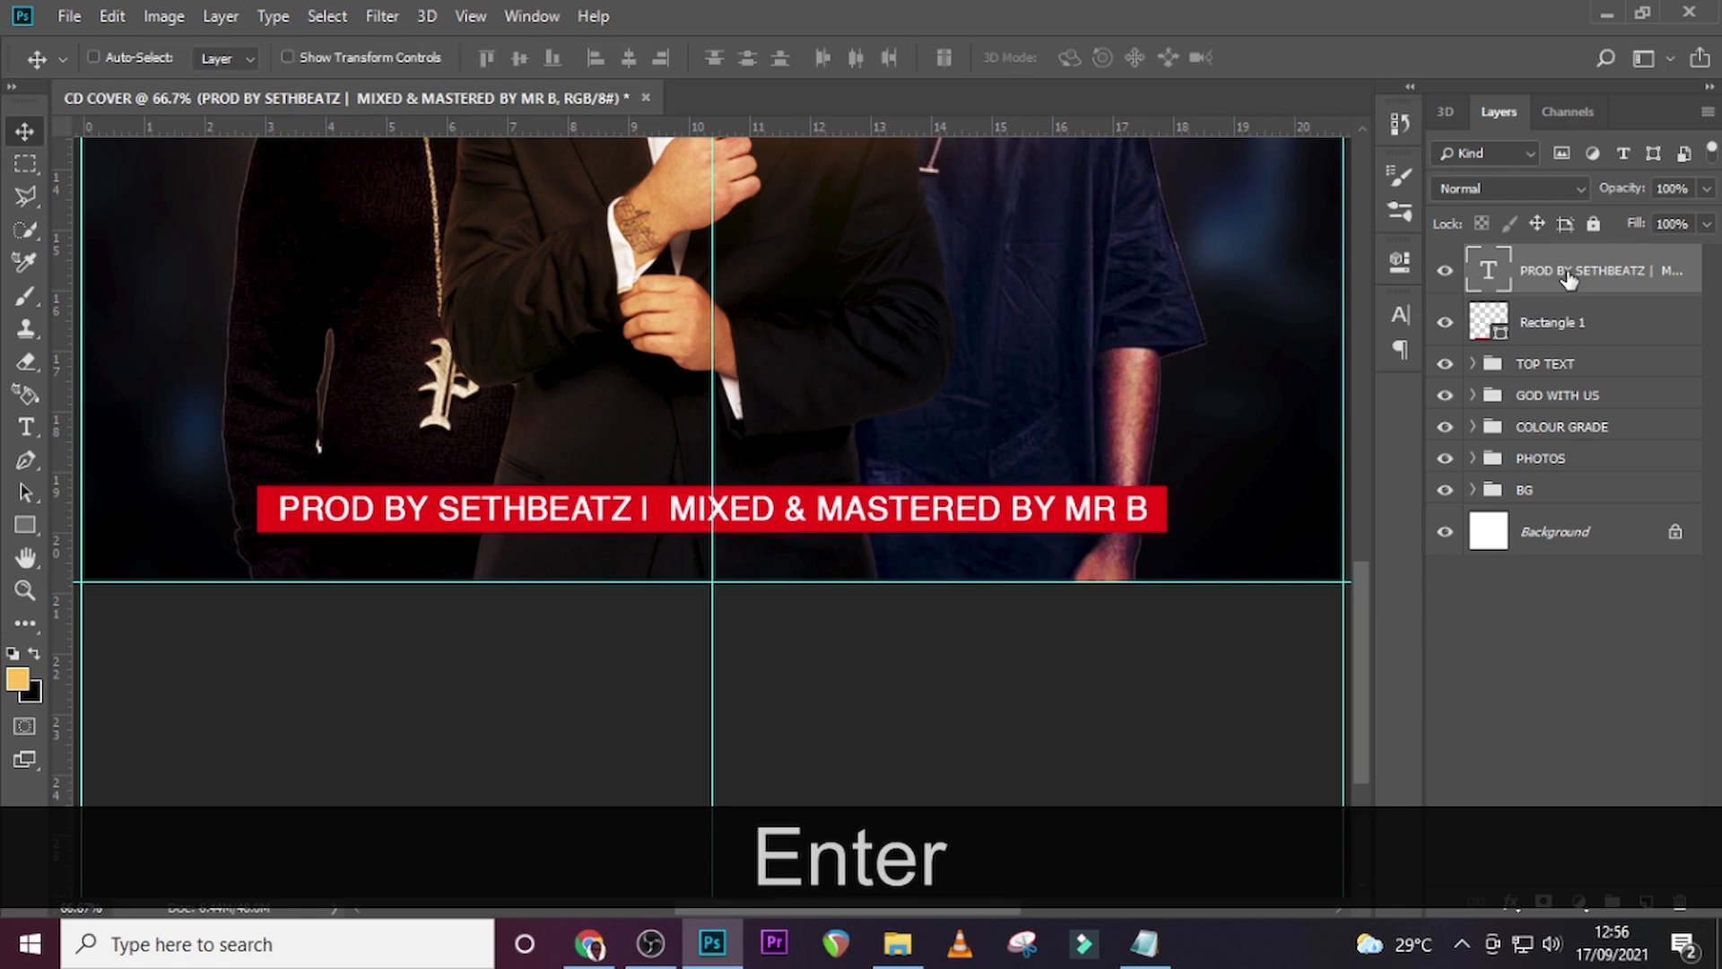
Check the red bar's centring on the vertical guide behind the credit line.
left_click(1549, 327)
key("ctrl+t")
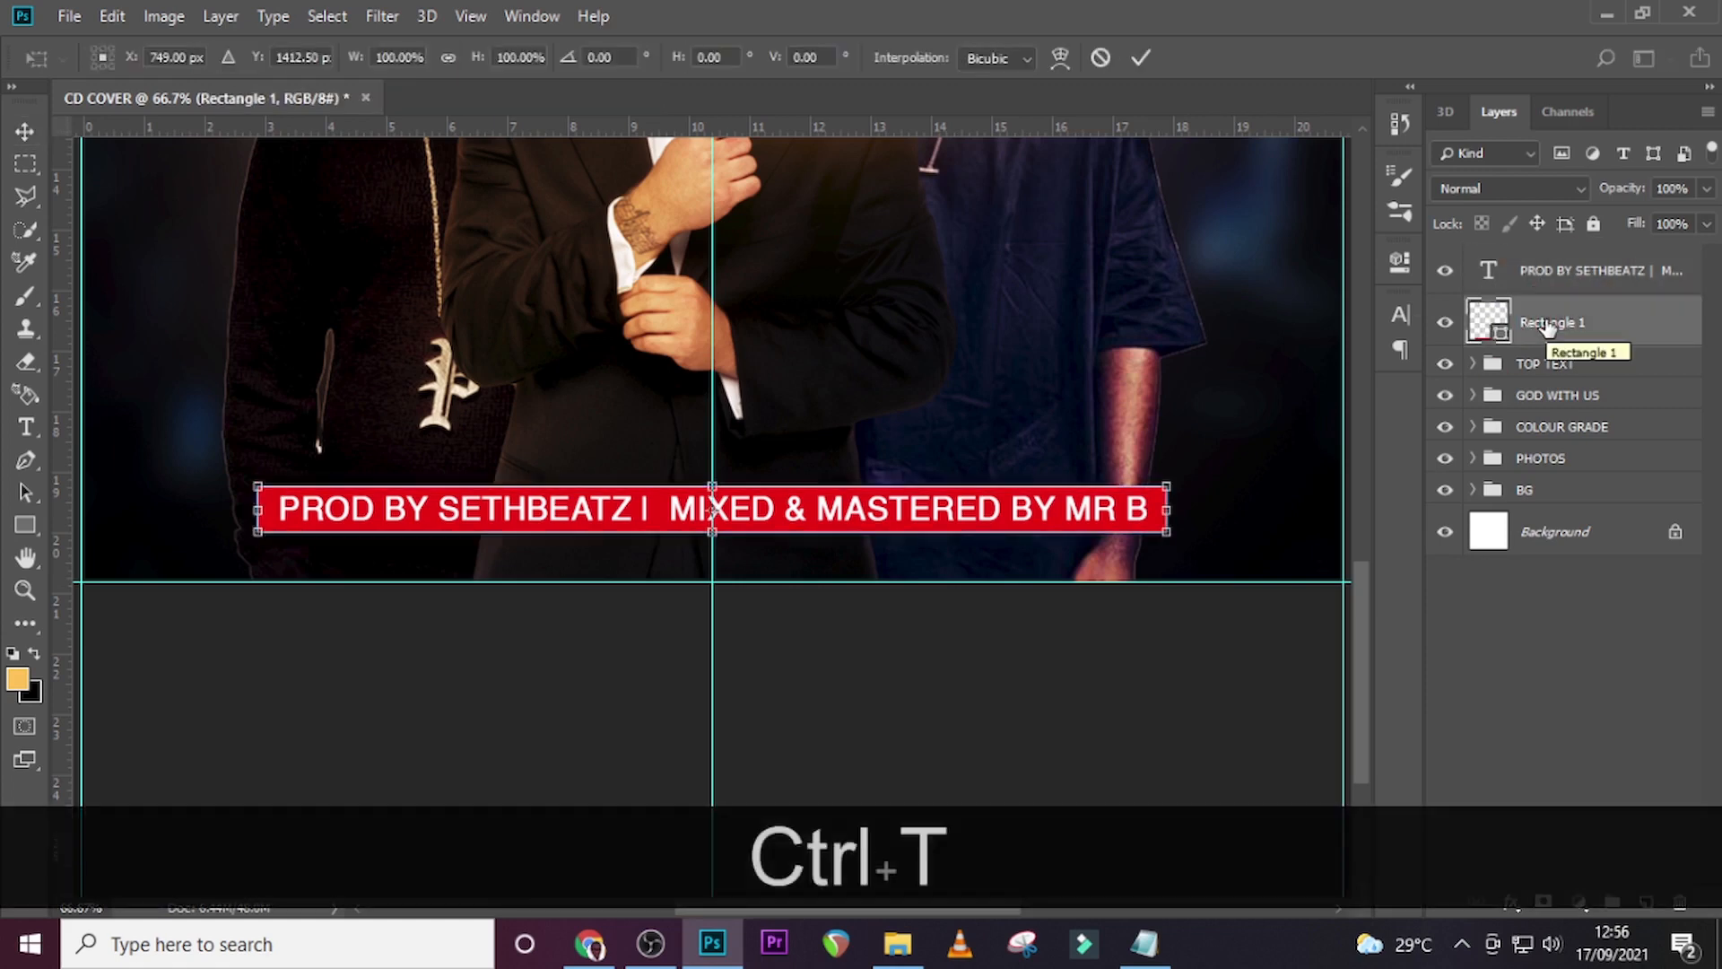
key("Return")
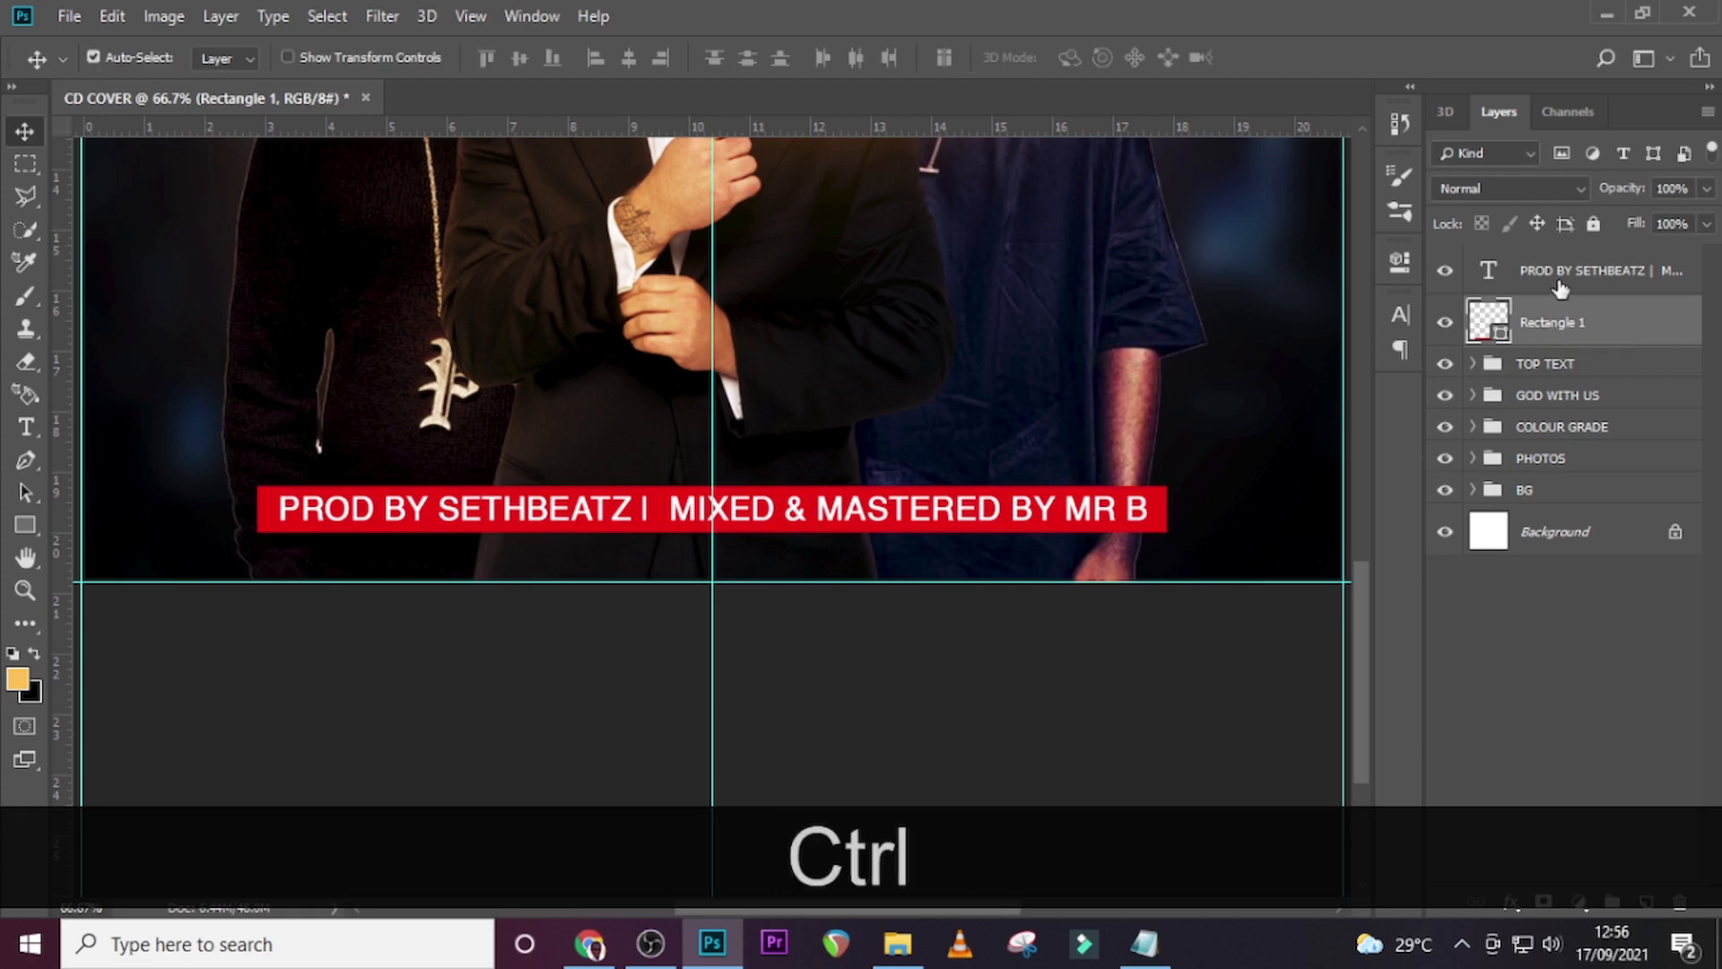
Select the production credit line together with its red bar and move both about 26 px down towards the cover's lower edge.
left_click(1571, 271, "ctrl")
key("ctrl+shift+Down")
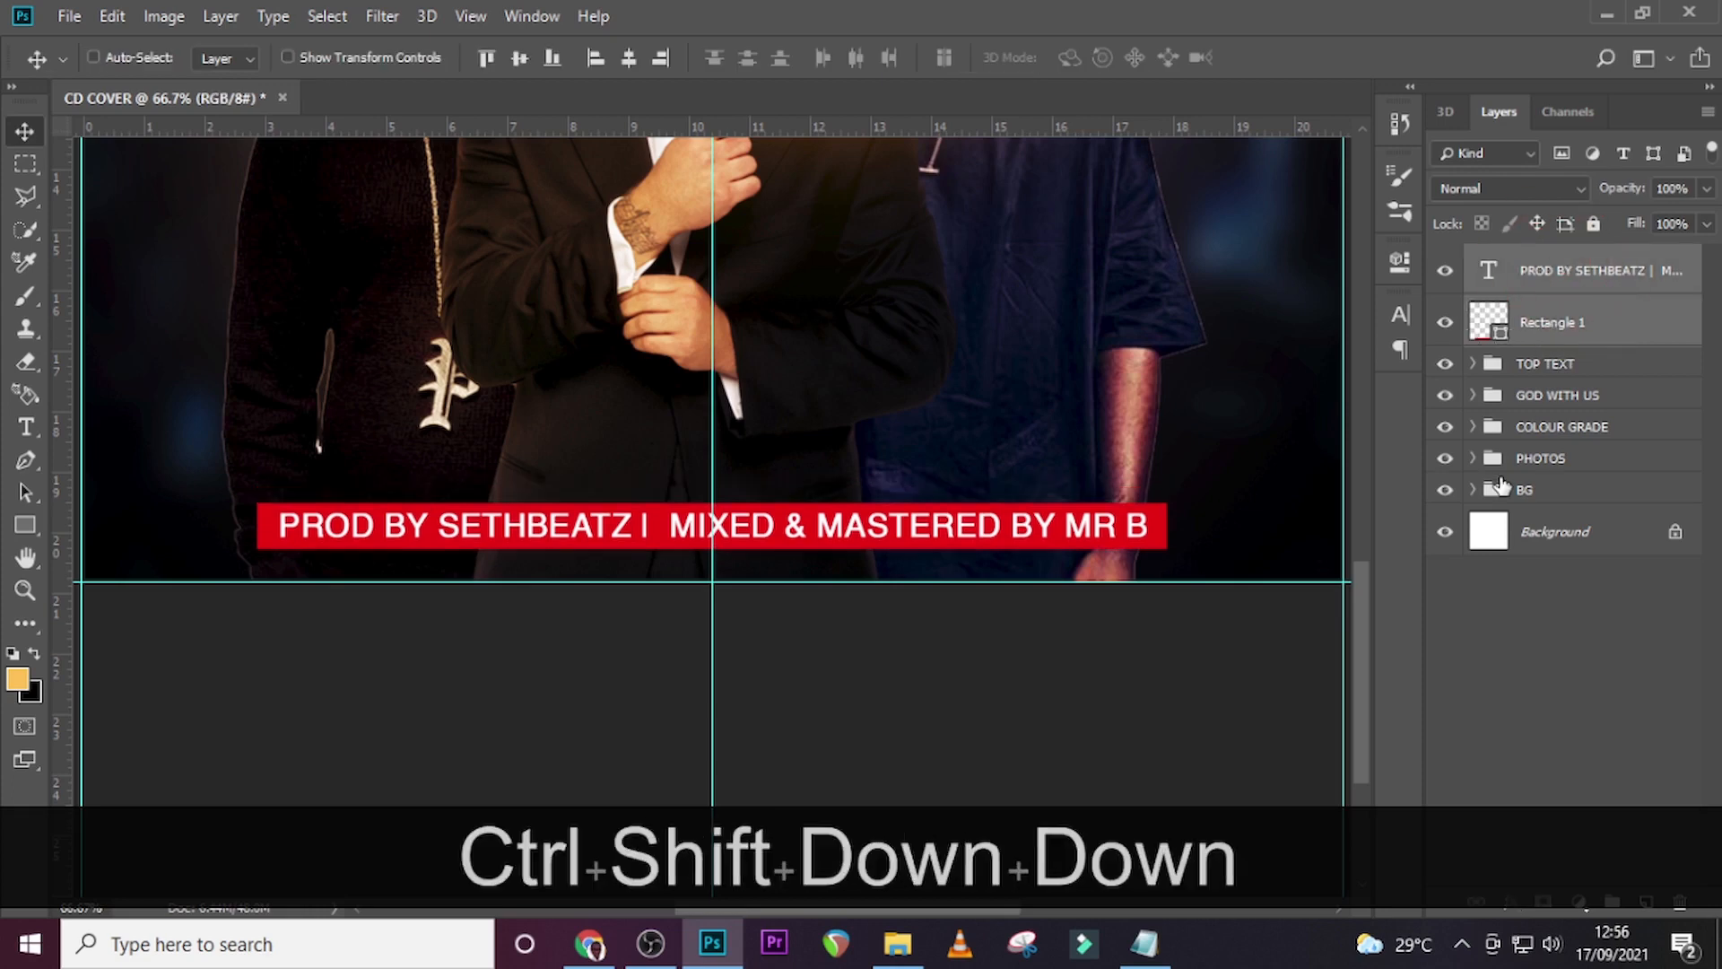
key("v")
key("shift+Down")
key("shift+Down")
key("shift+Up")
key("shift+Up")
key("shift+Up")
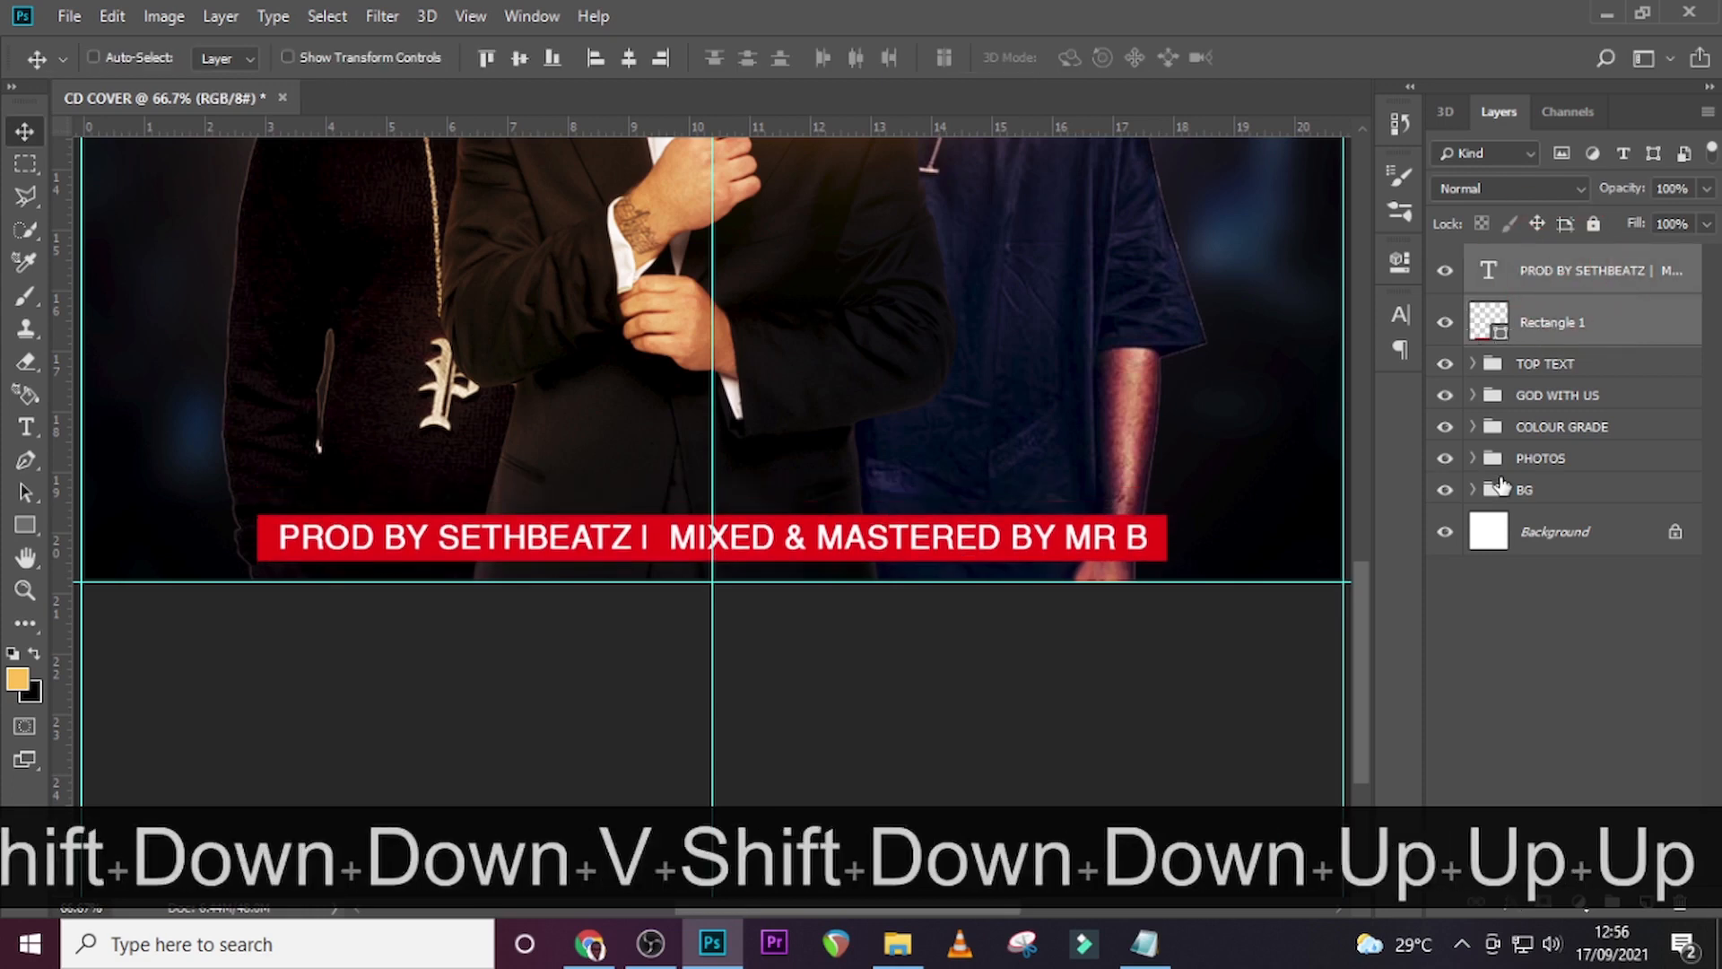
Group the production credit line with its red bar and name the group DOWN TEXT.
key("ctrl+g")
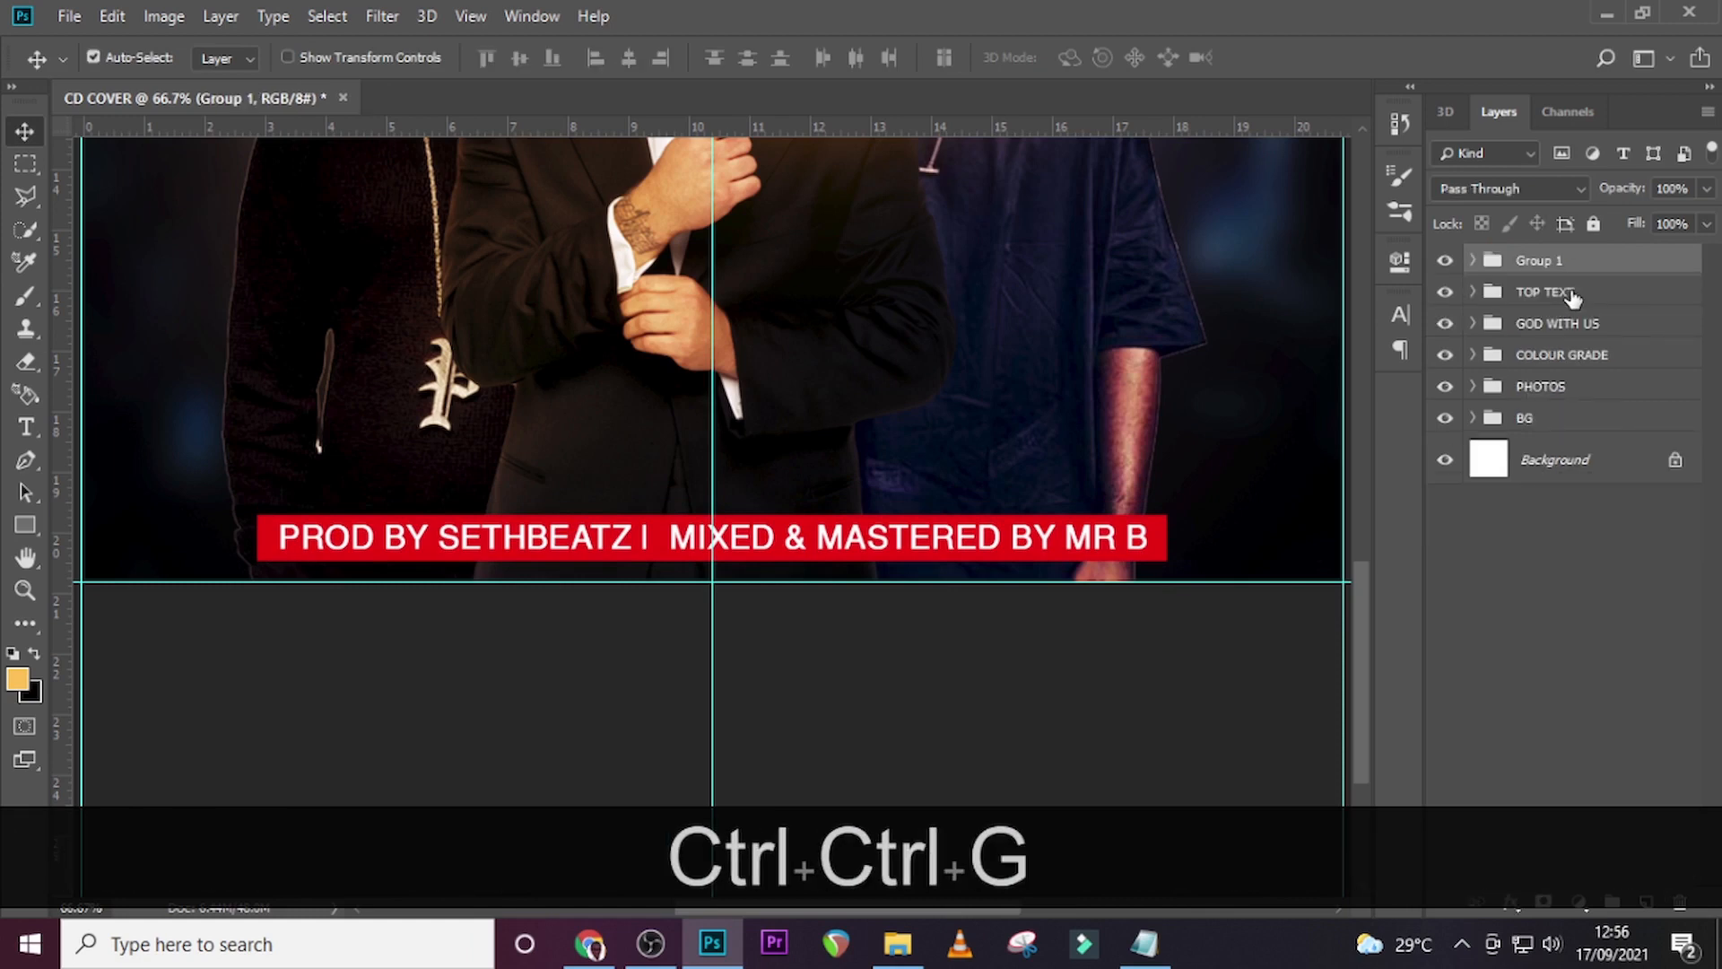
double_click(1555, 257)
type("DOWN TEXT")
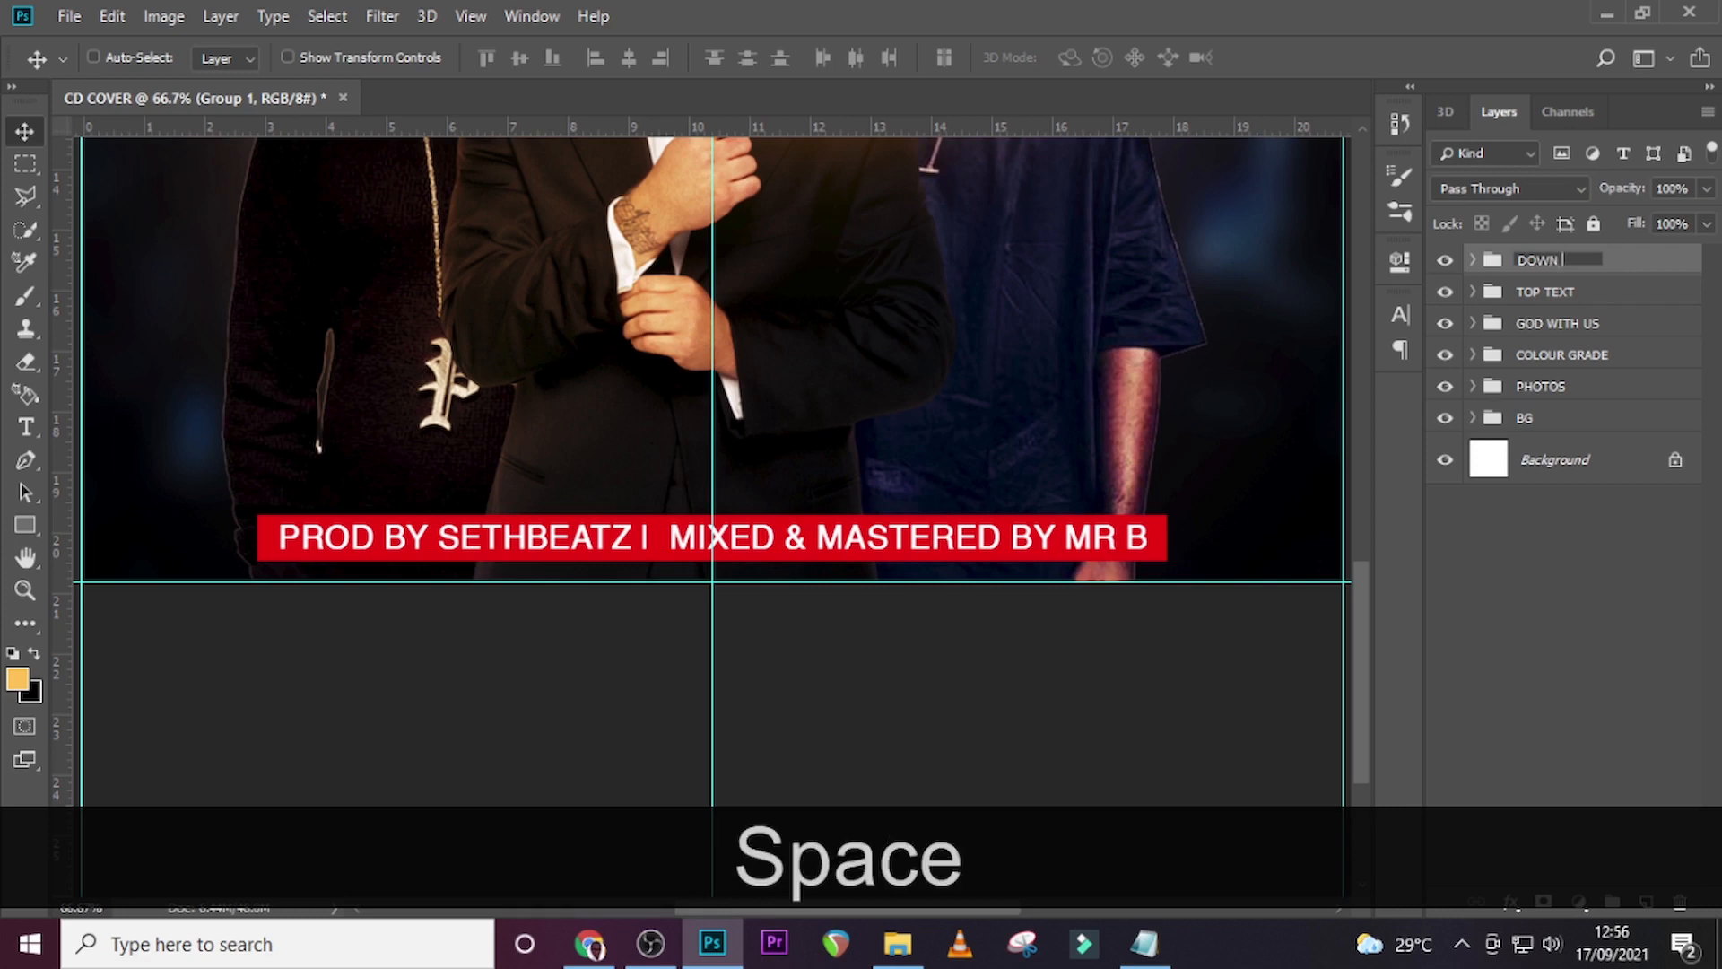
key("Return")
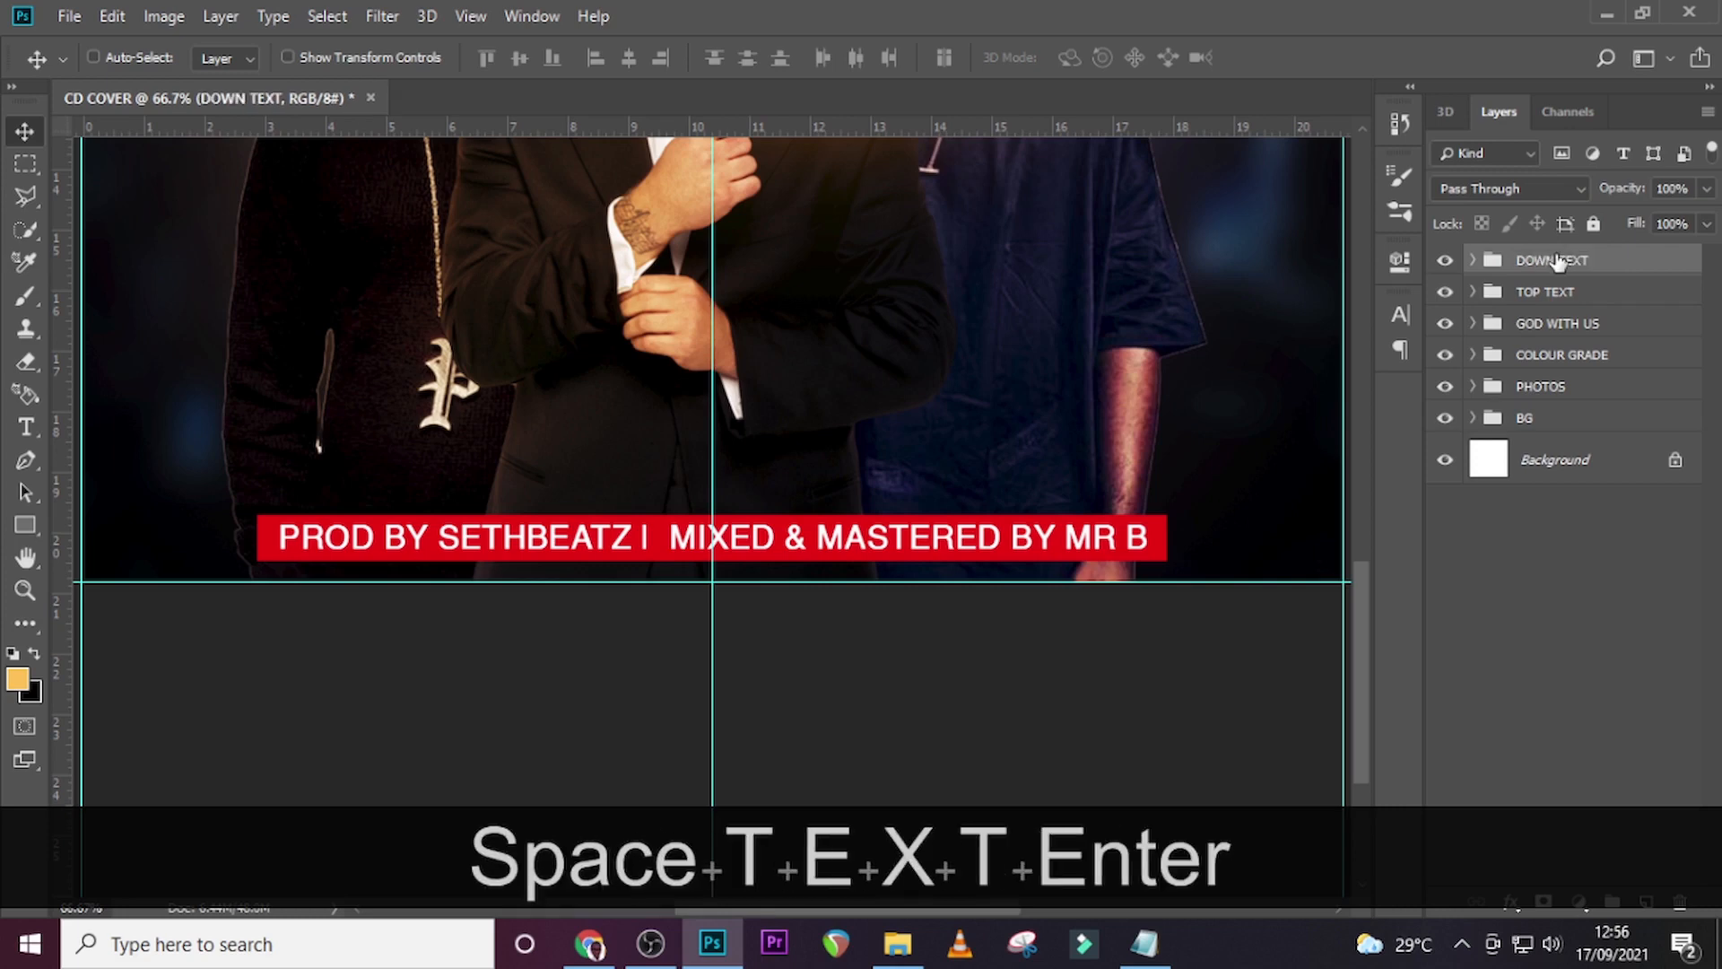
Draw a black circle about 196 × 196 px beside the rightmost artist's head and shift it about 56 px left and 38 px down.
key("ctrl+0")
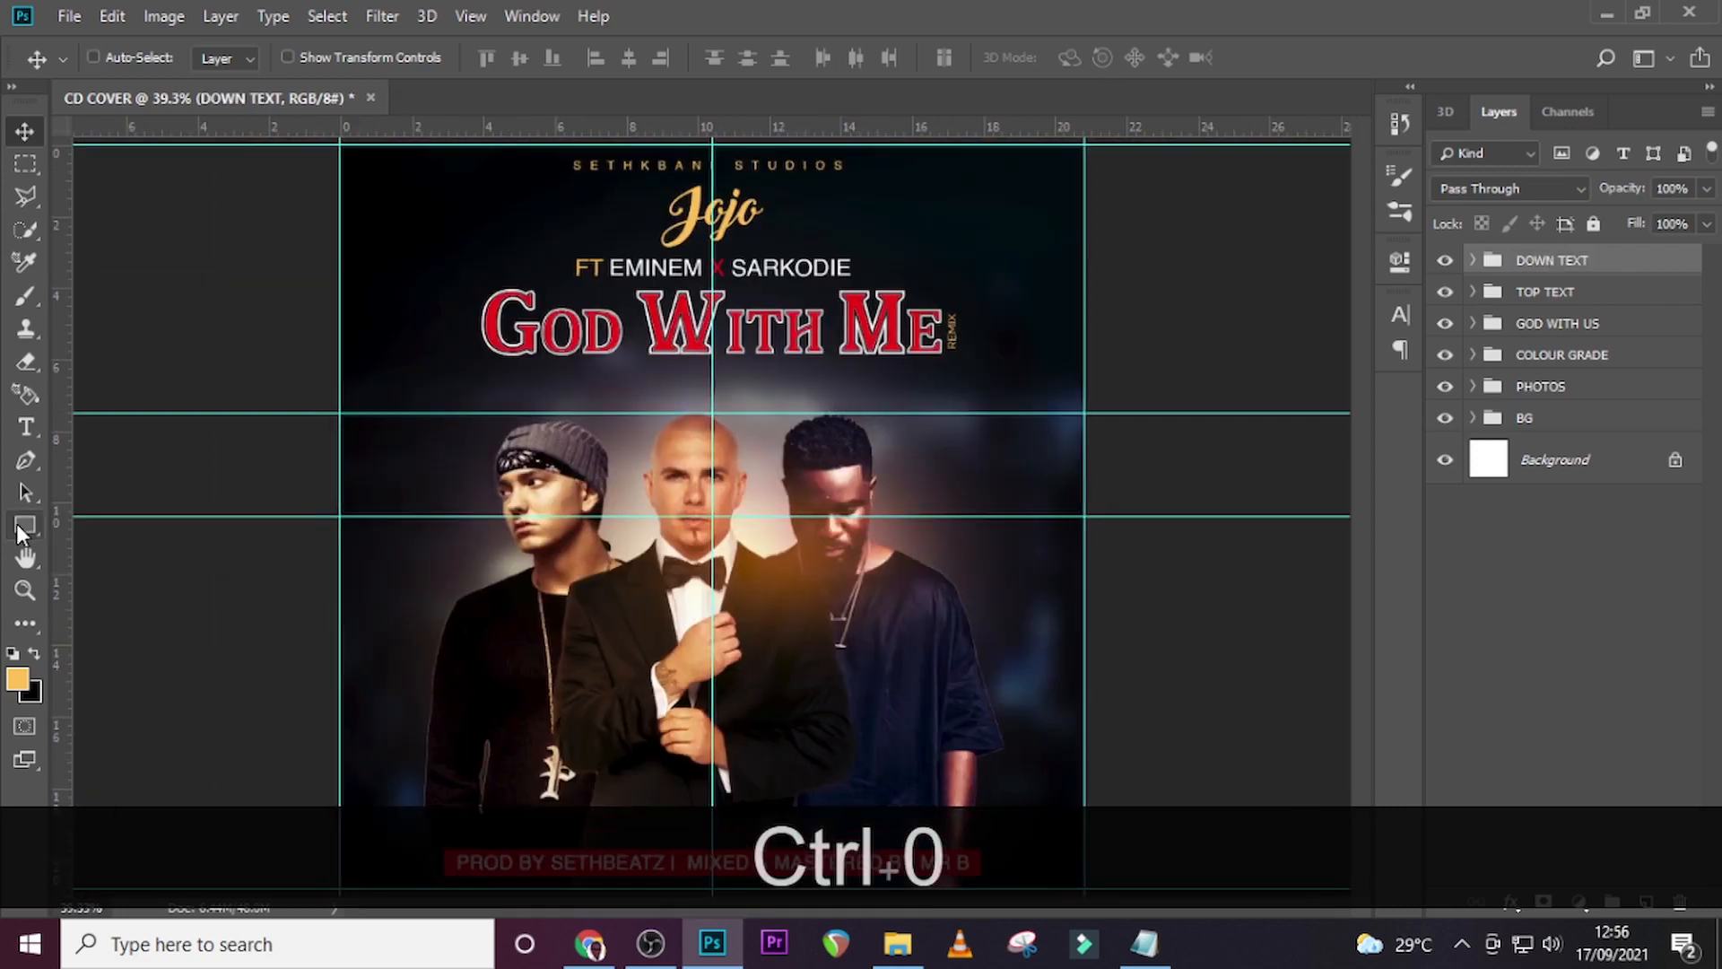
left_click(18, 525)
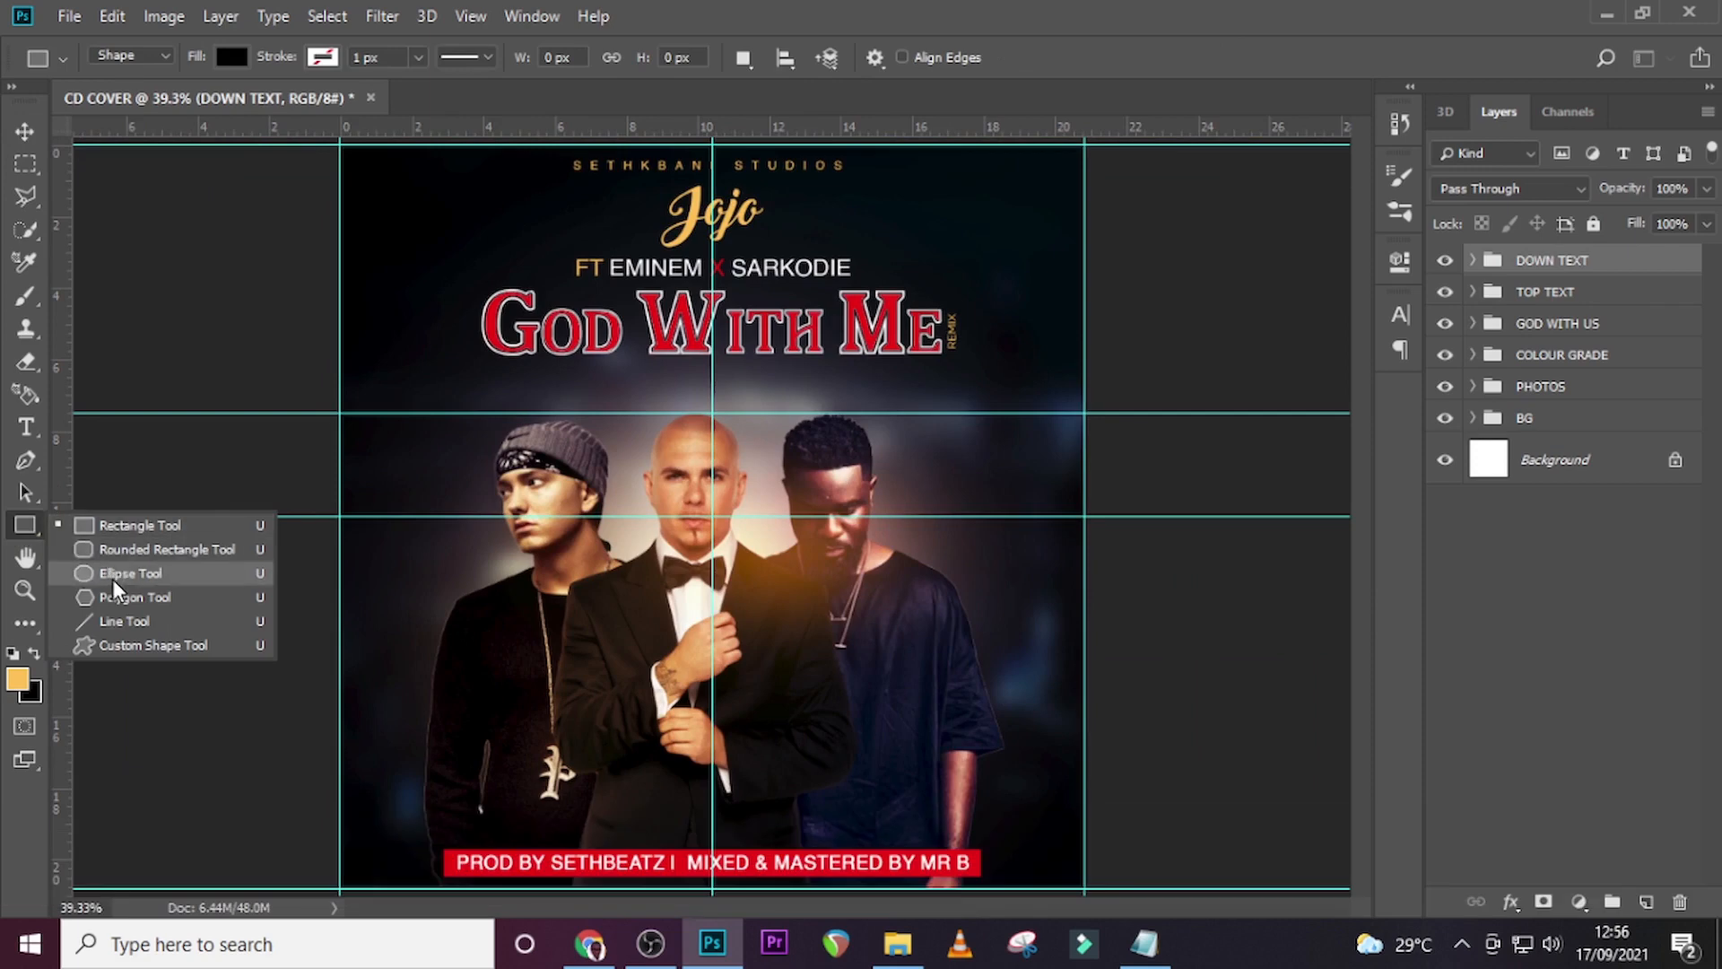
left_click(115, 574)
left_click_drag(969, 426, 1066, 548)
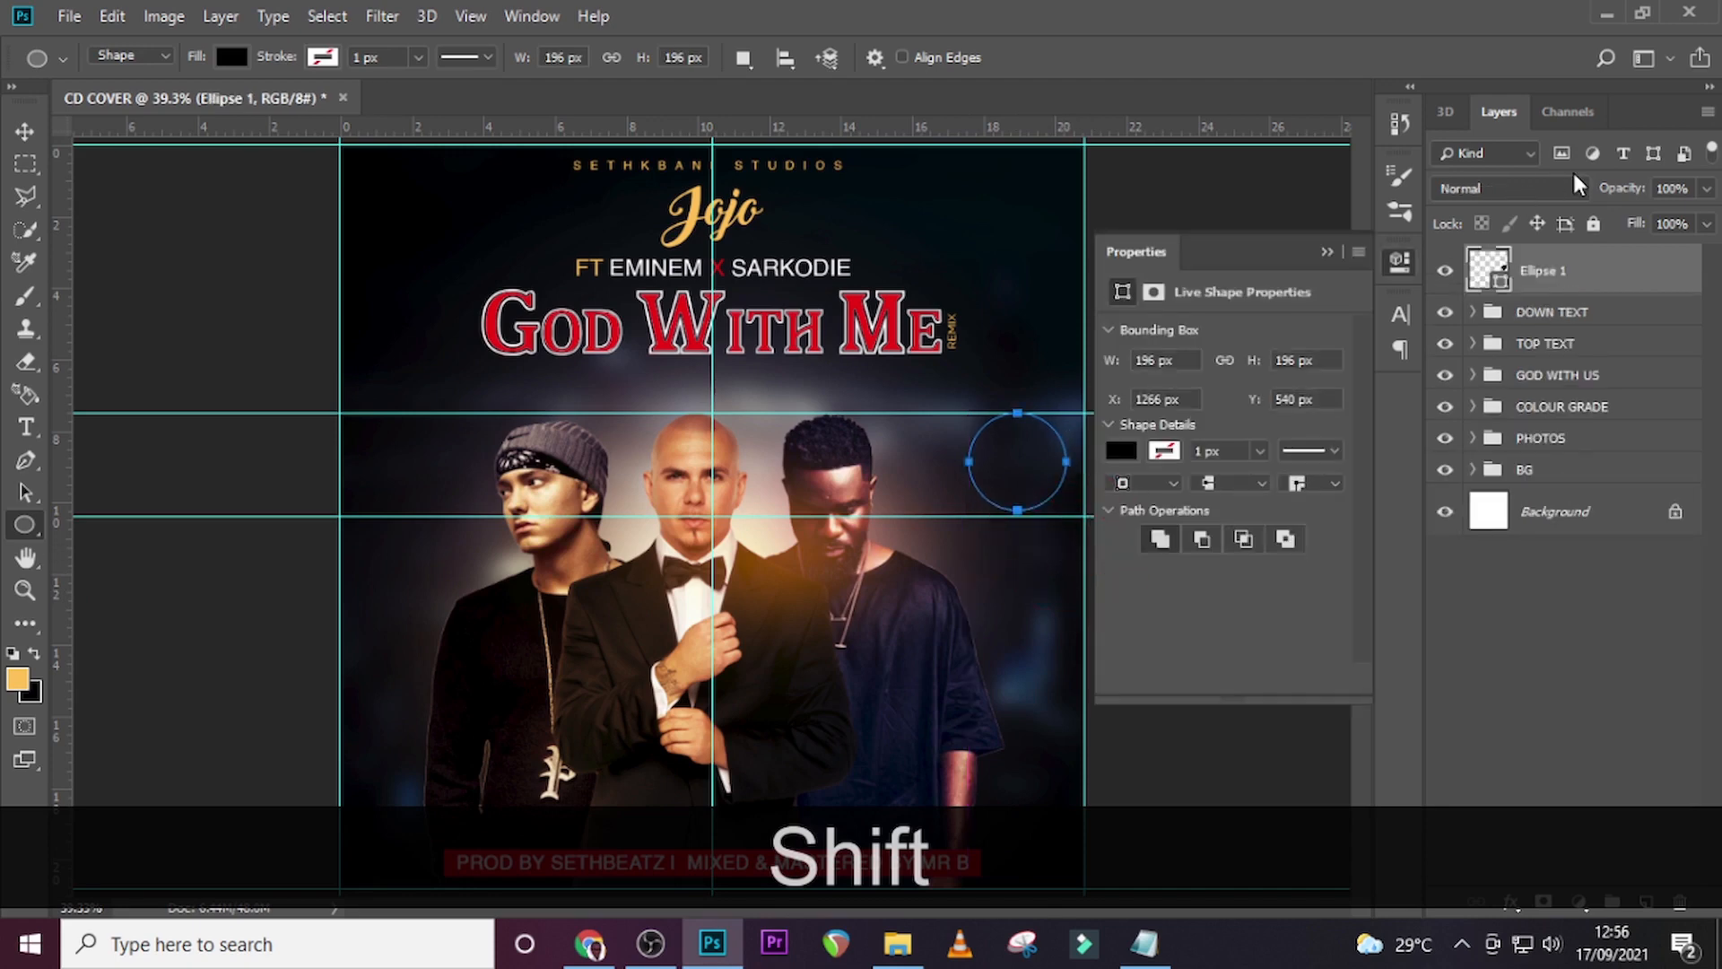
key("v")
left_click_drag(1029, 458, 992, 484)
Place the silver texture [GetPaidStock.com]-6130b21745305.jpg from the U27 folder over the circle at about 195% scale and clip it to the circle.
left_click(897, 943)
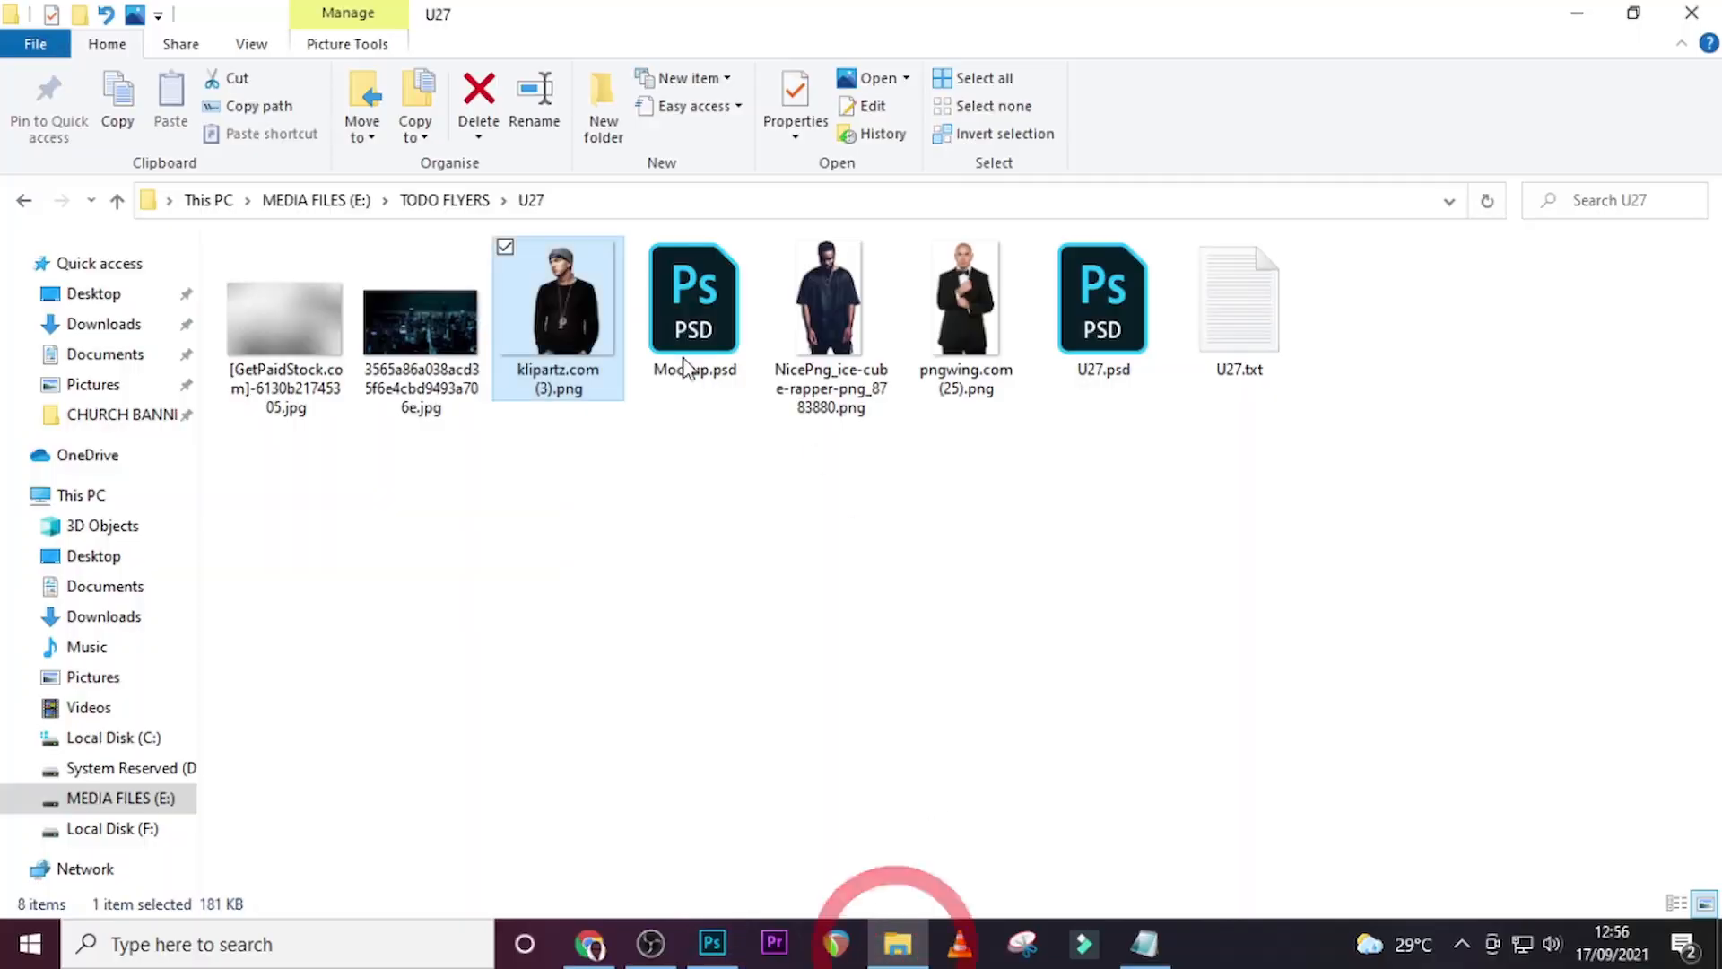
left_click(285, 364)
left_click_drag(286, 363, 1013, 574)
left_click_drag(770, 555, 829, 589)
left_click_drag(793, 523, 1005, 486)
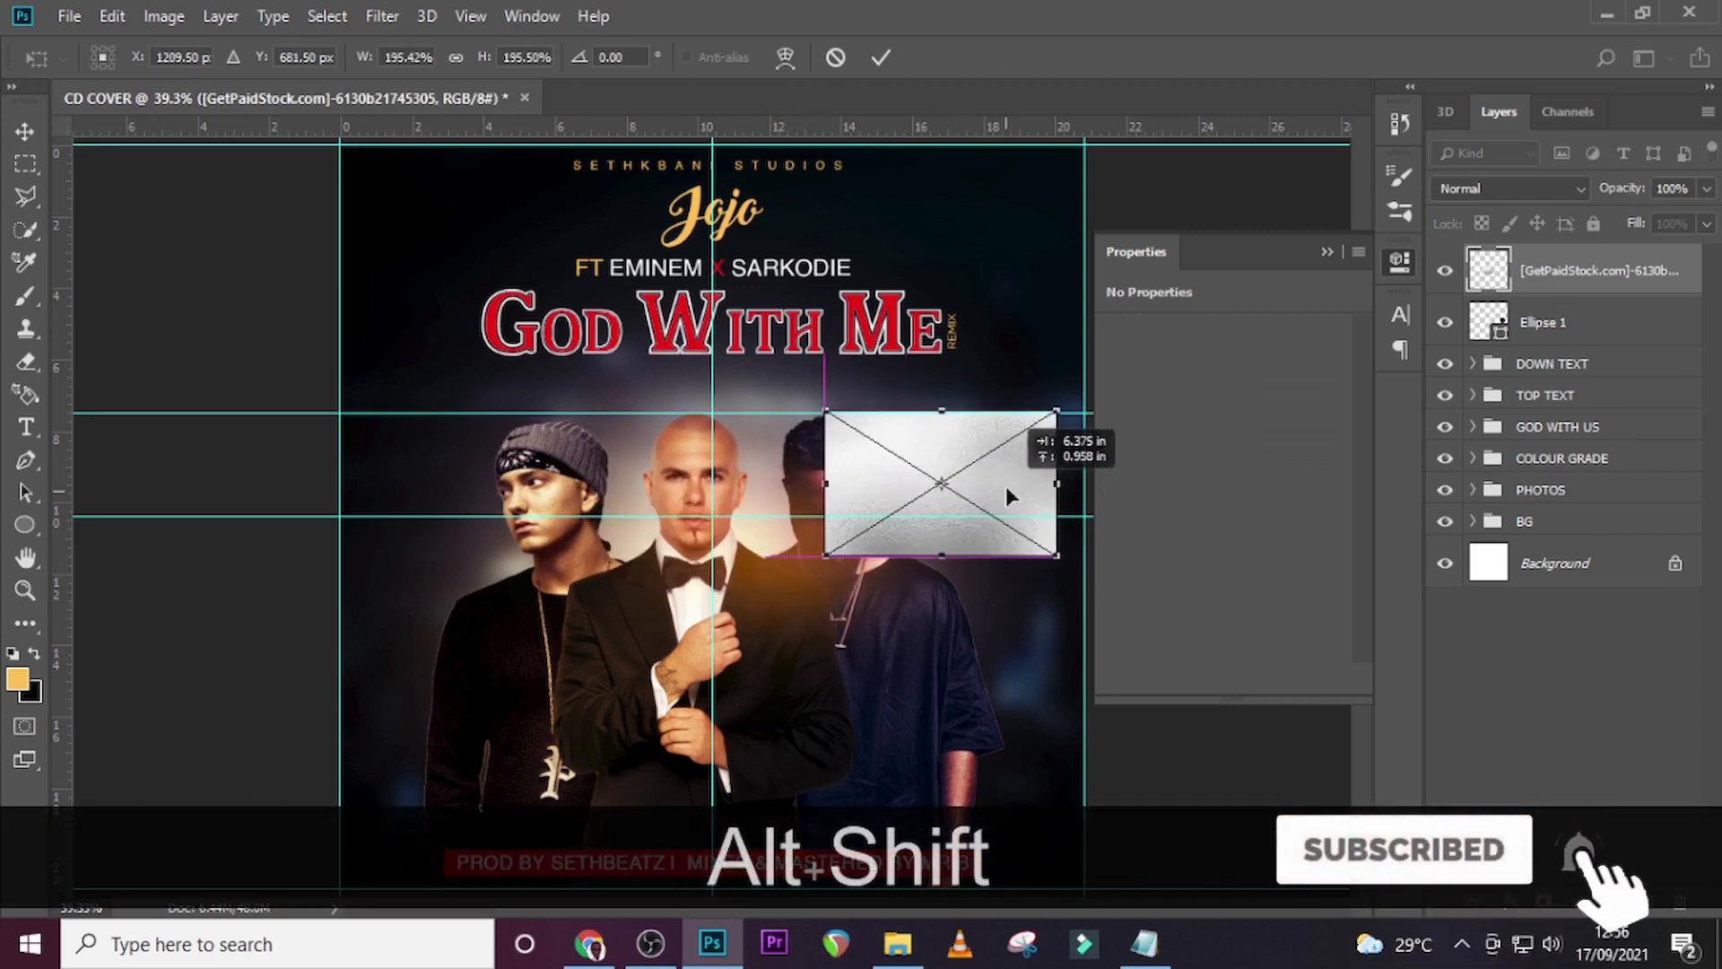
key("Return")
right_click(1614, 307)
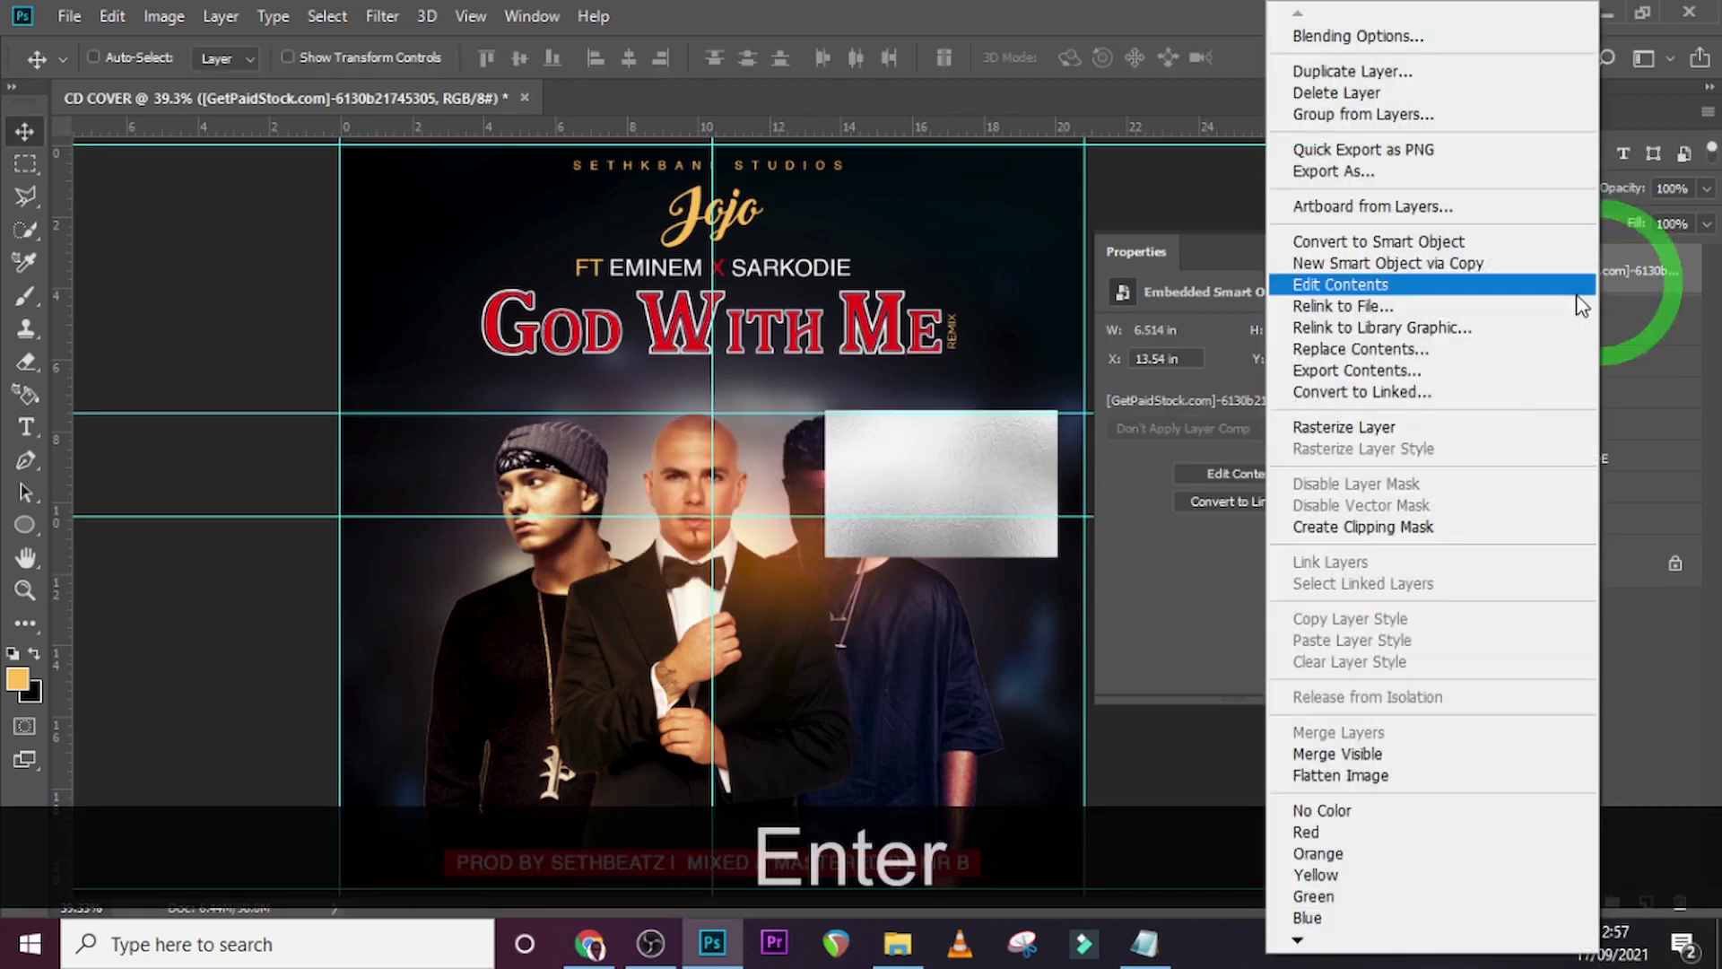
left_click(1371, 528)
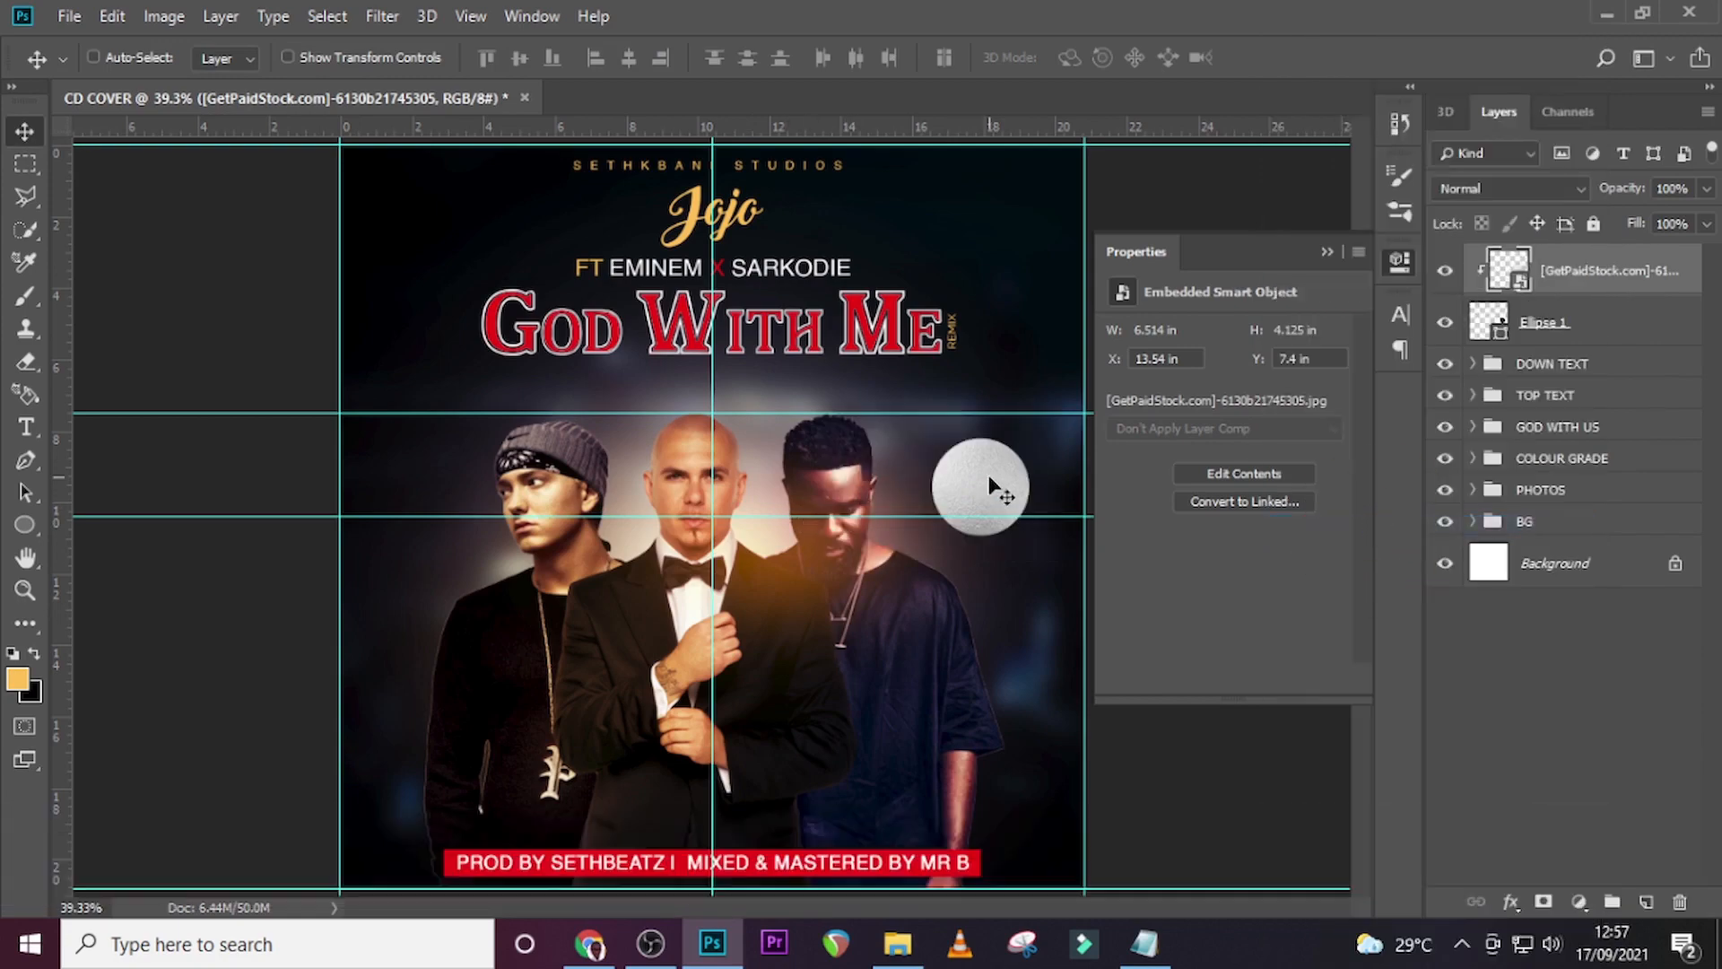
Add a two-line text layer below the silver circle with "out now" copied from U27.txt in Notepad.
key("ctrl+equal")
key("ctrl+equal")
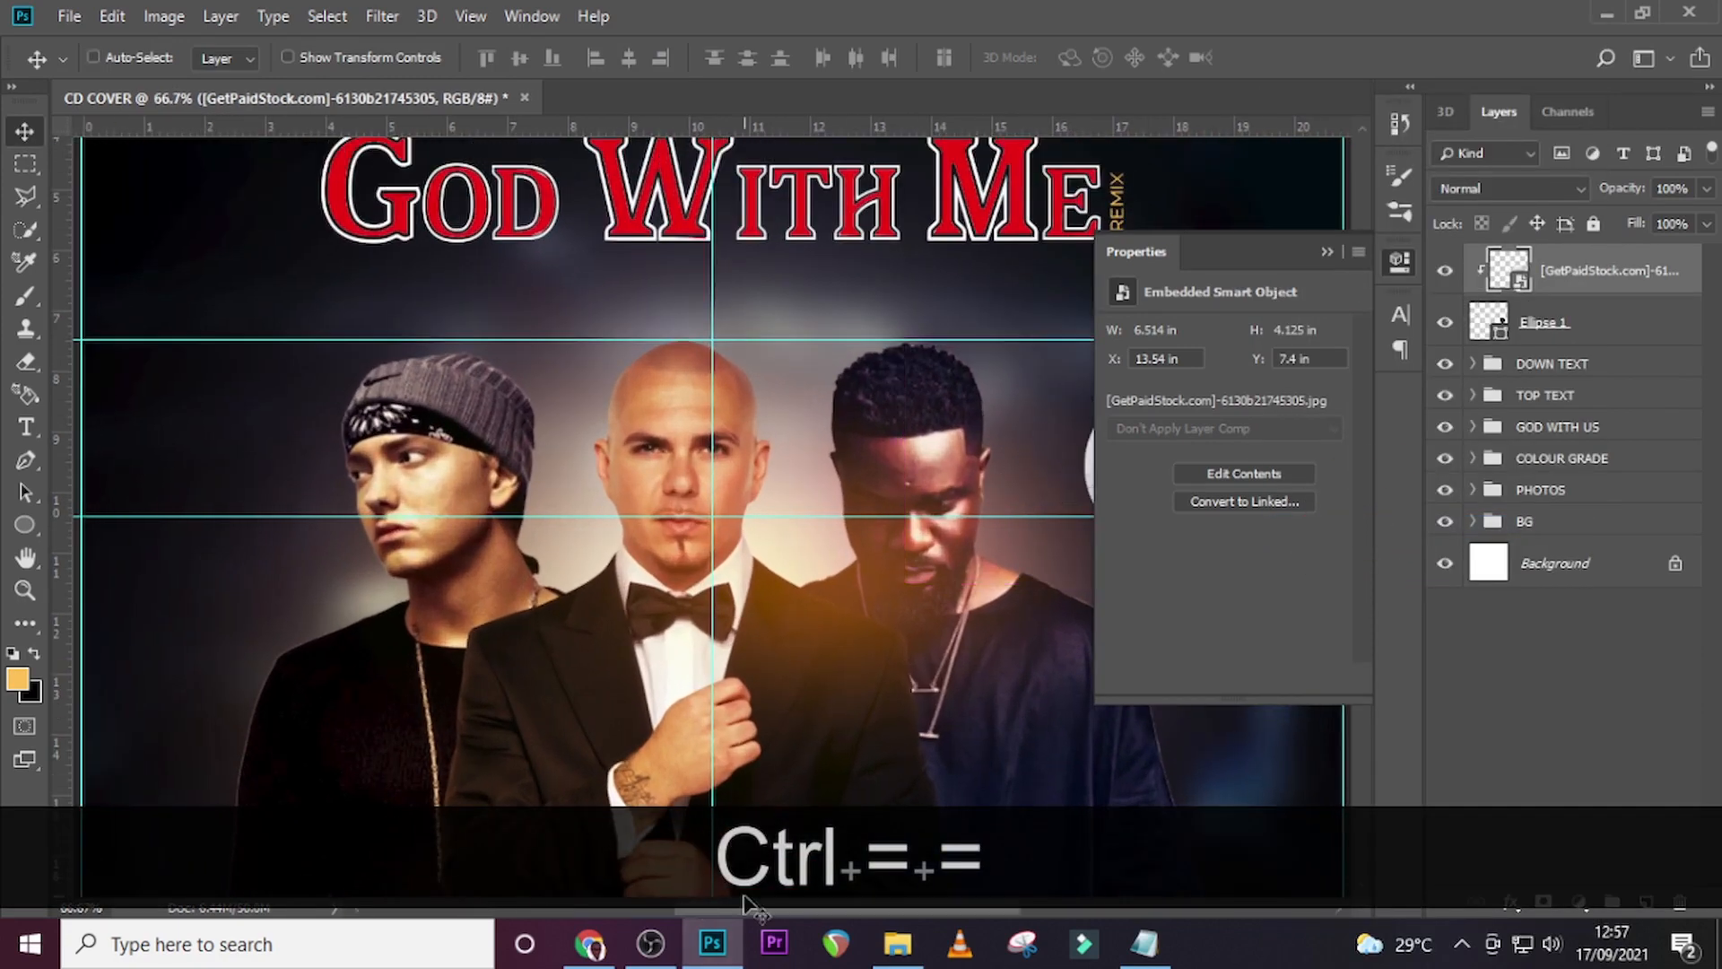
left_click_drag(748, 907, 803, 901)
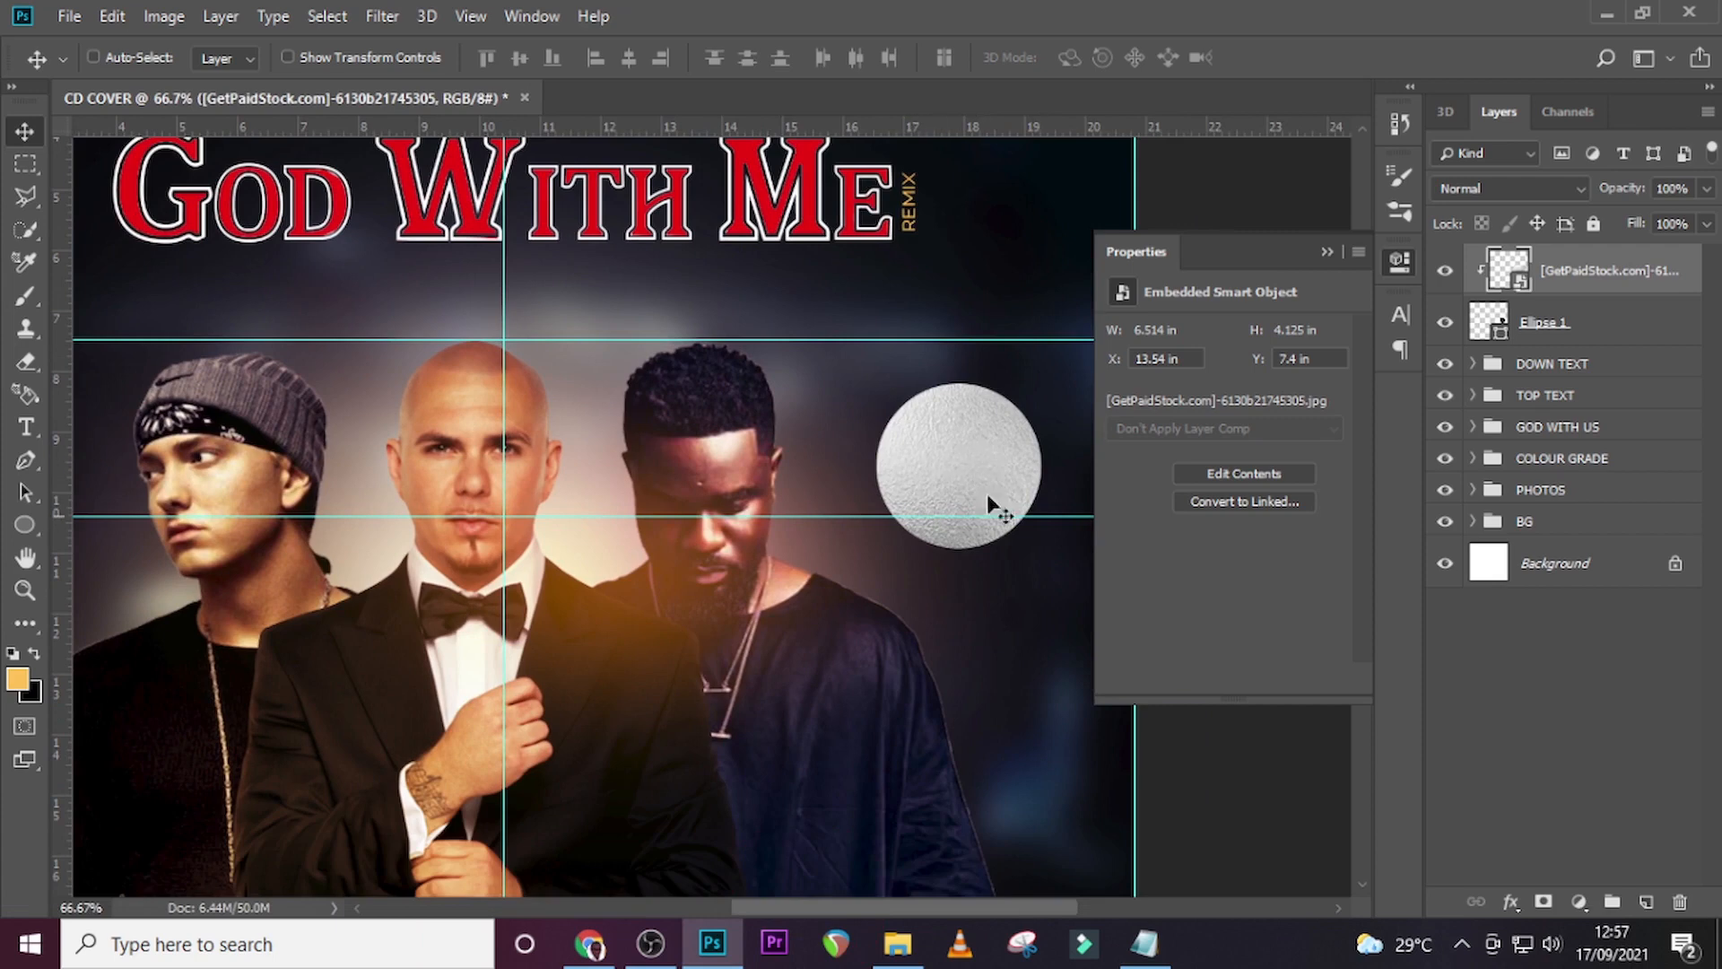
key("t")
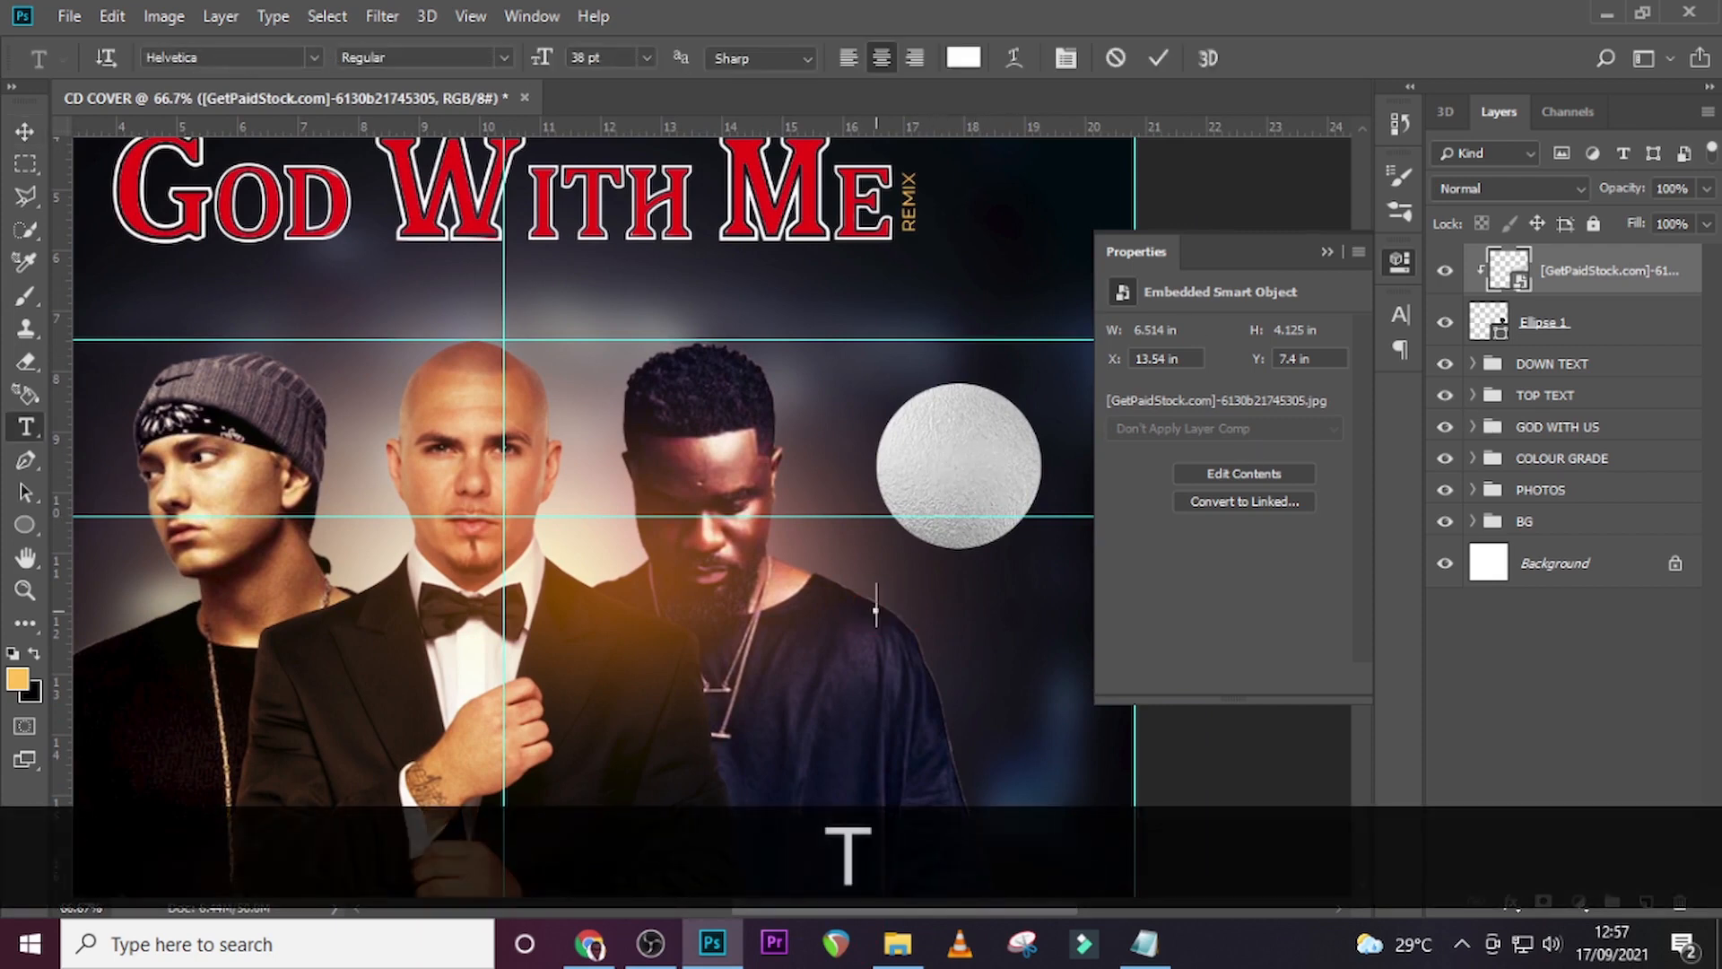
left_click(875, 610)
left_click(1144, 943)
left_click_drag(759, 525, 703, 500)
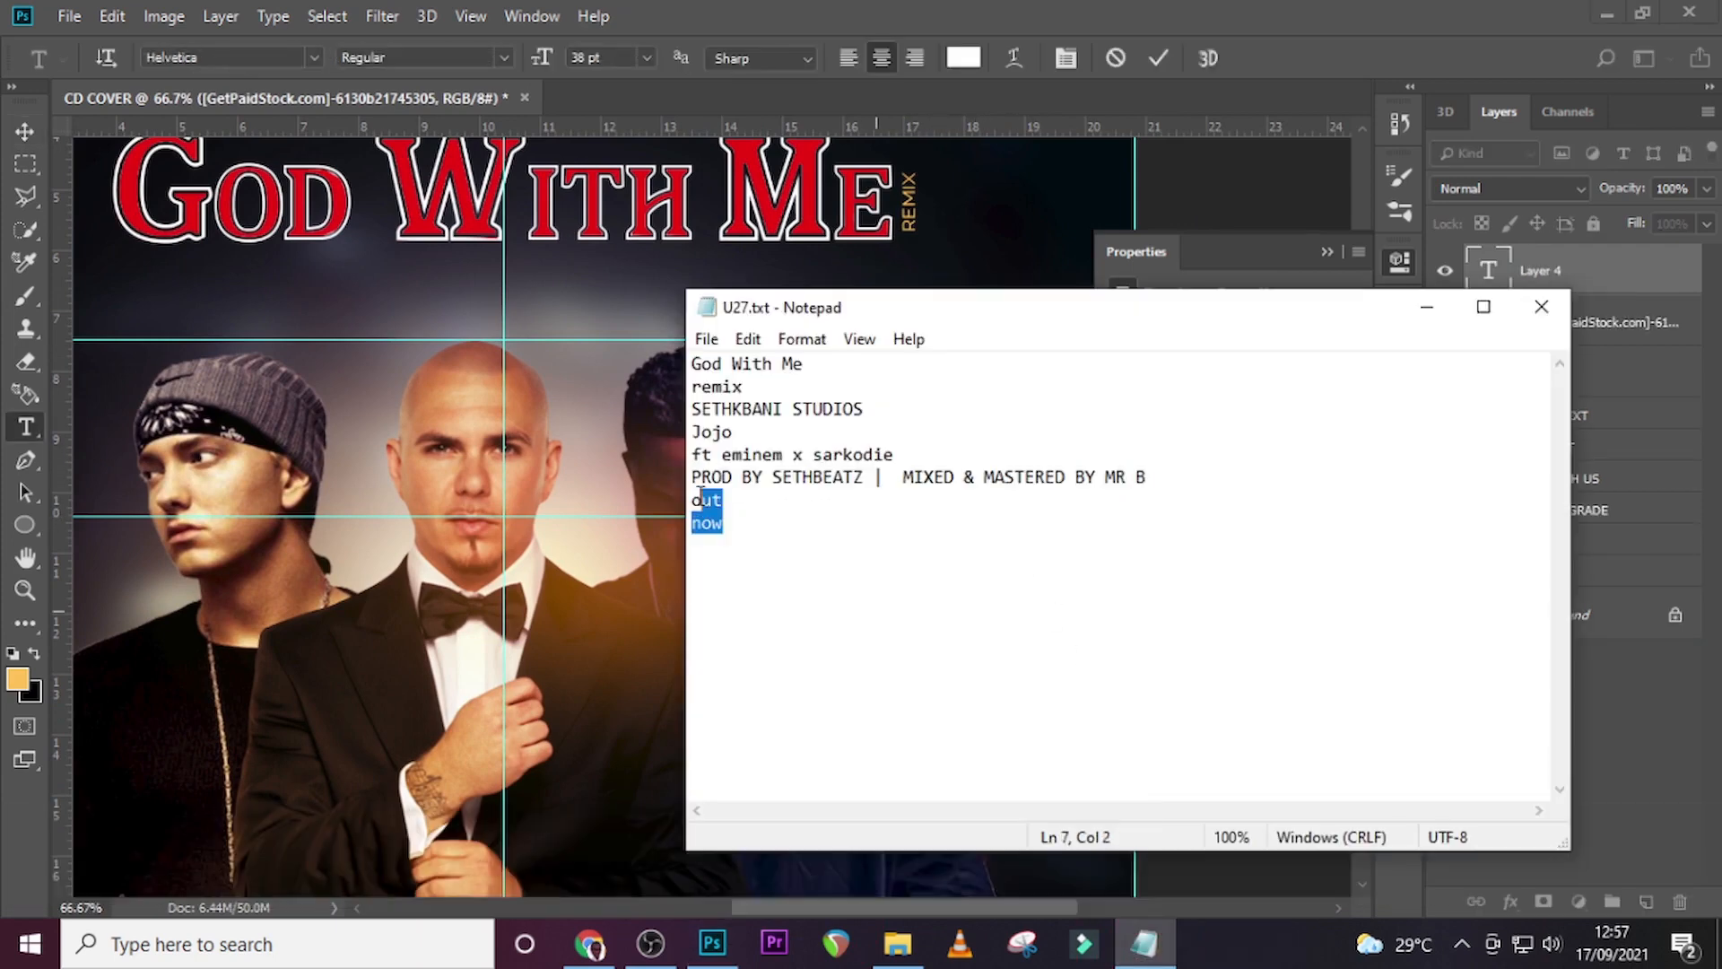
key("ctrl+c")
left_click(1427, 306)
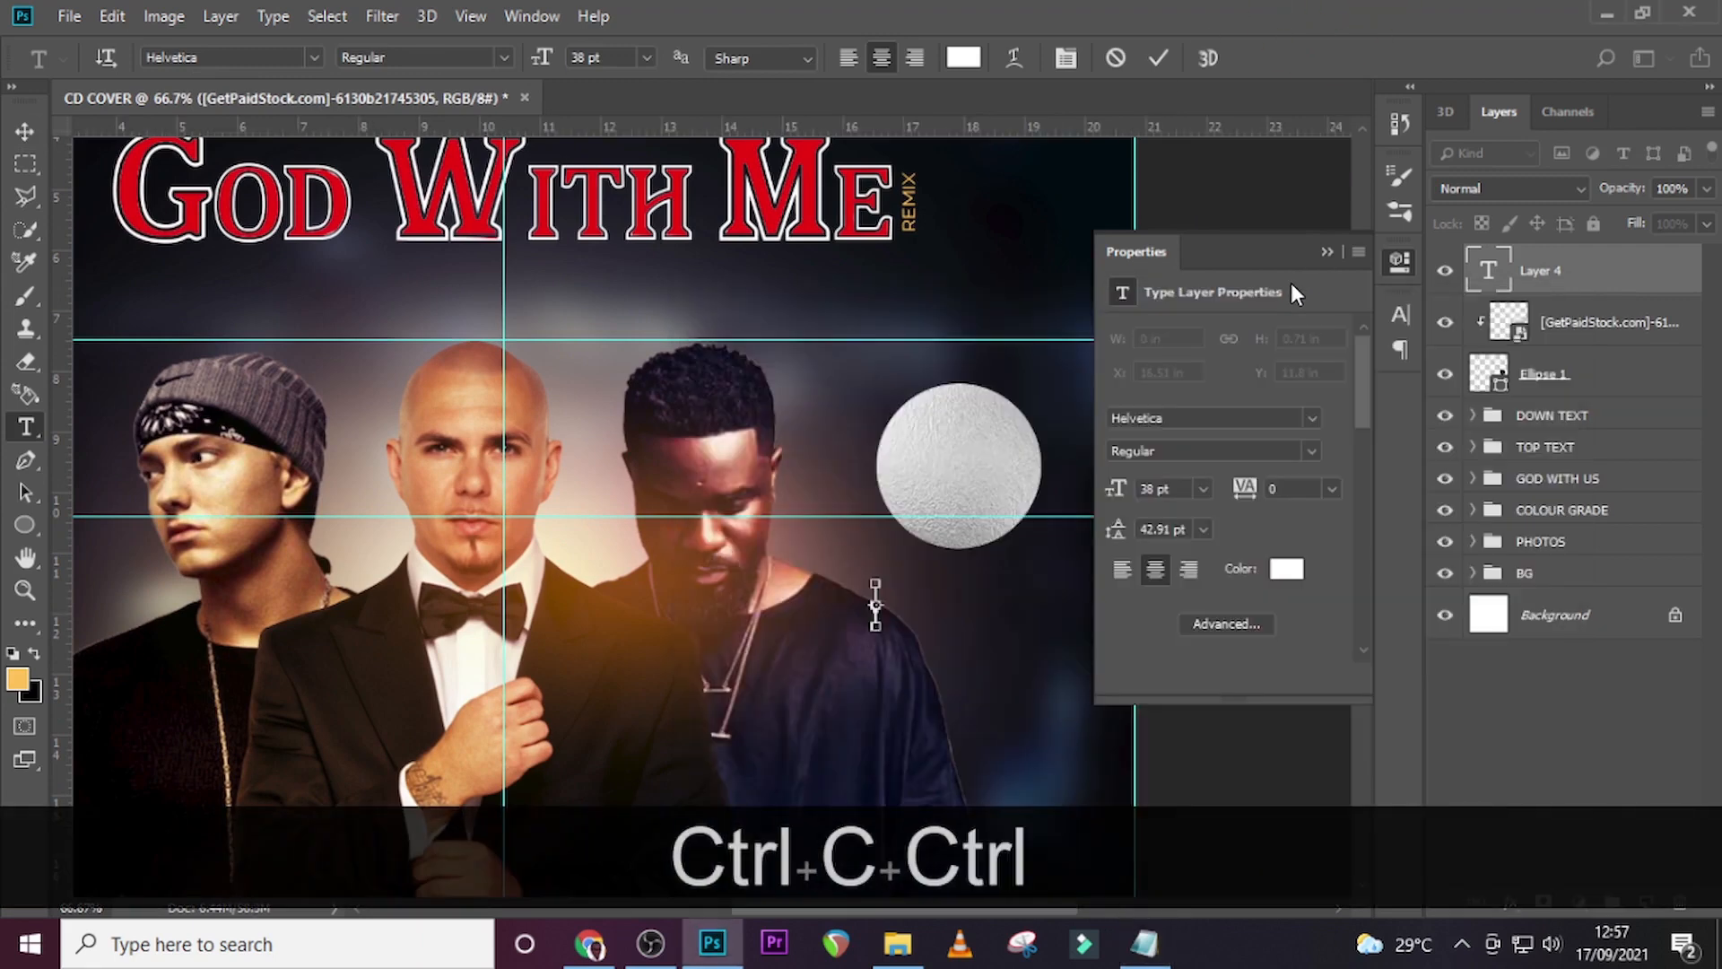
key("ctrl+v")
left_click(1561, 270)
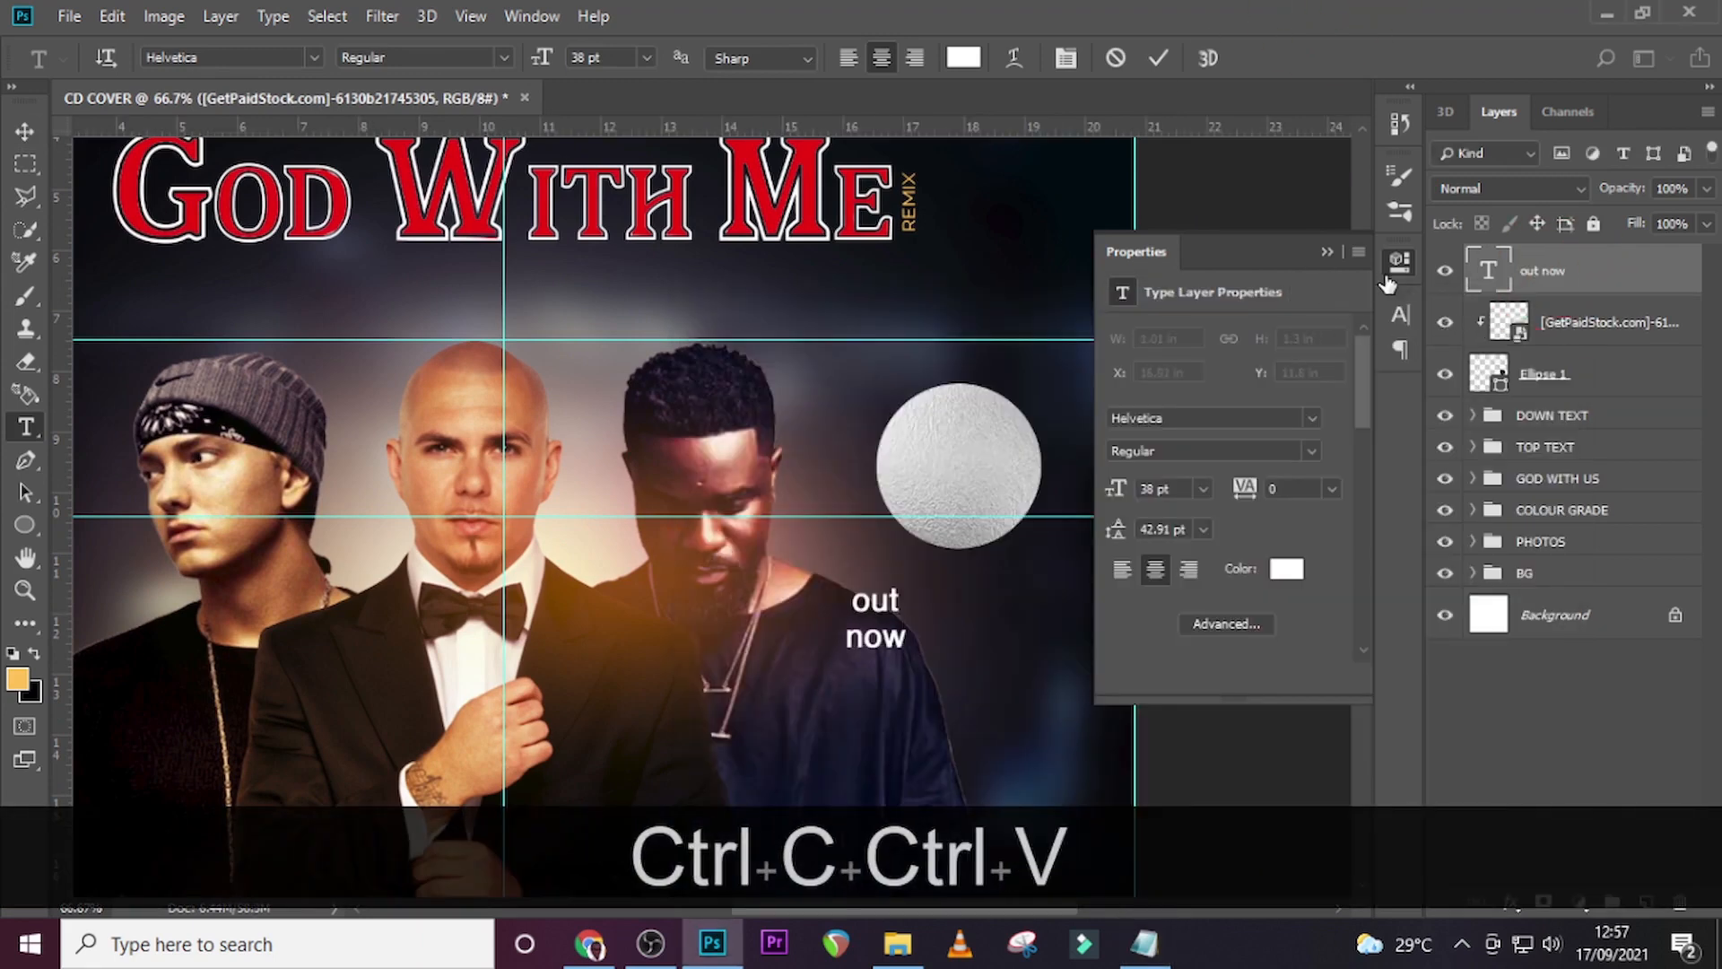
Set the "out now" text to the Raleway font in Bold style.
left_click(1395, 317)
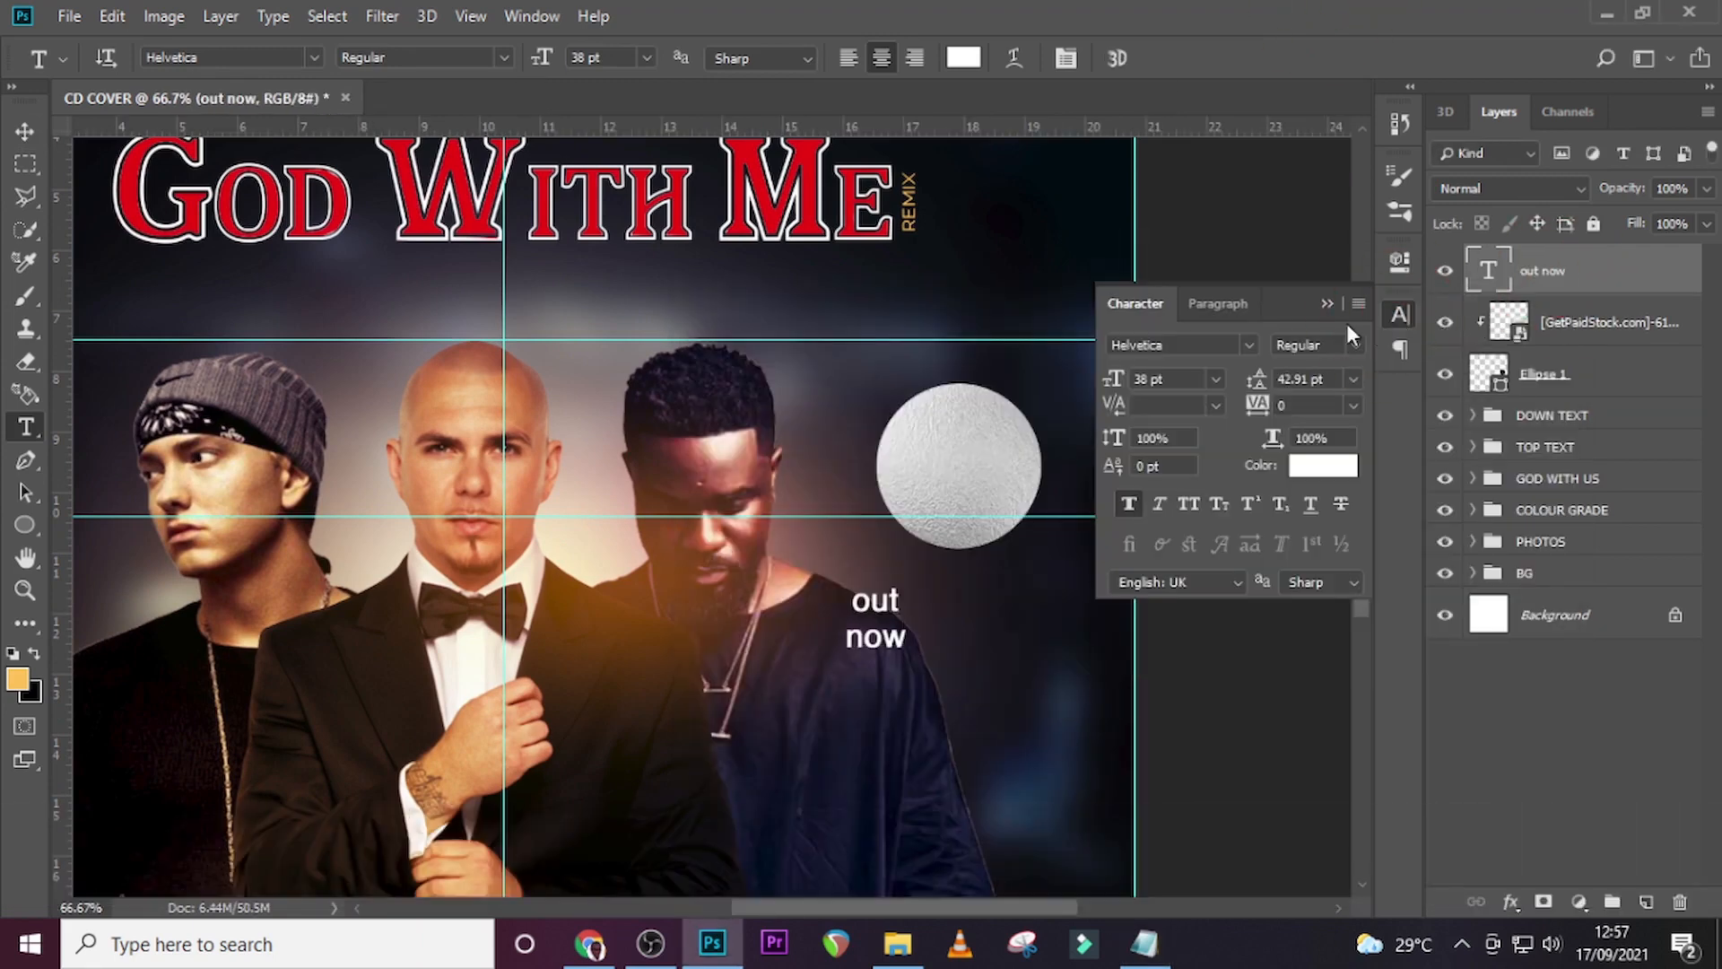
left_click(1250, 348)
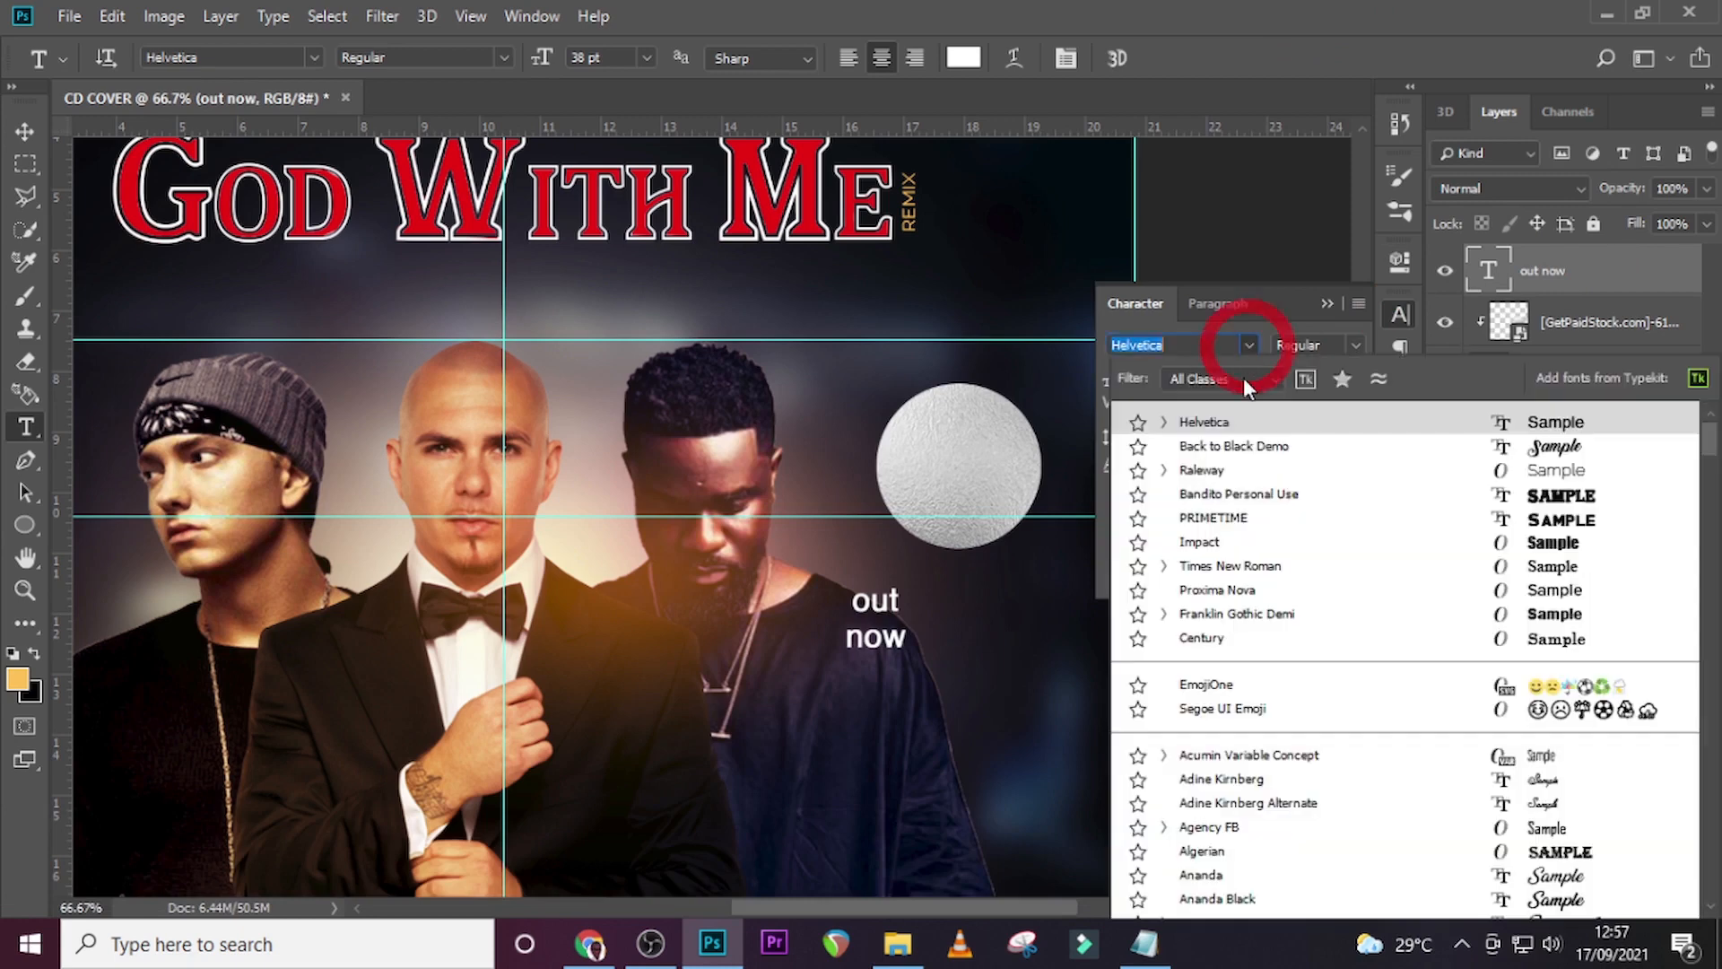
left_click(1227, 473)
left_click(1357, 345)
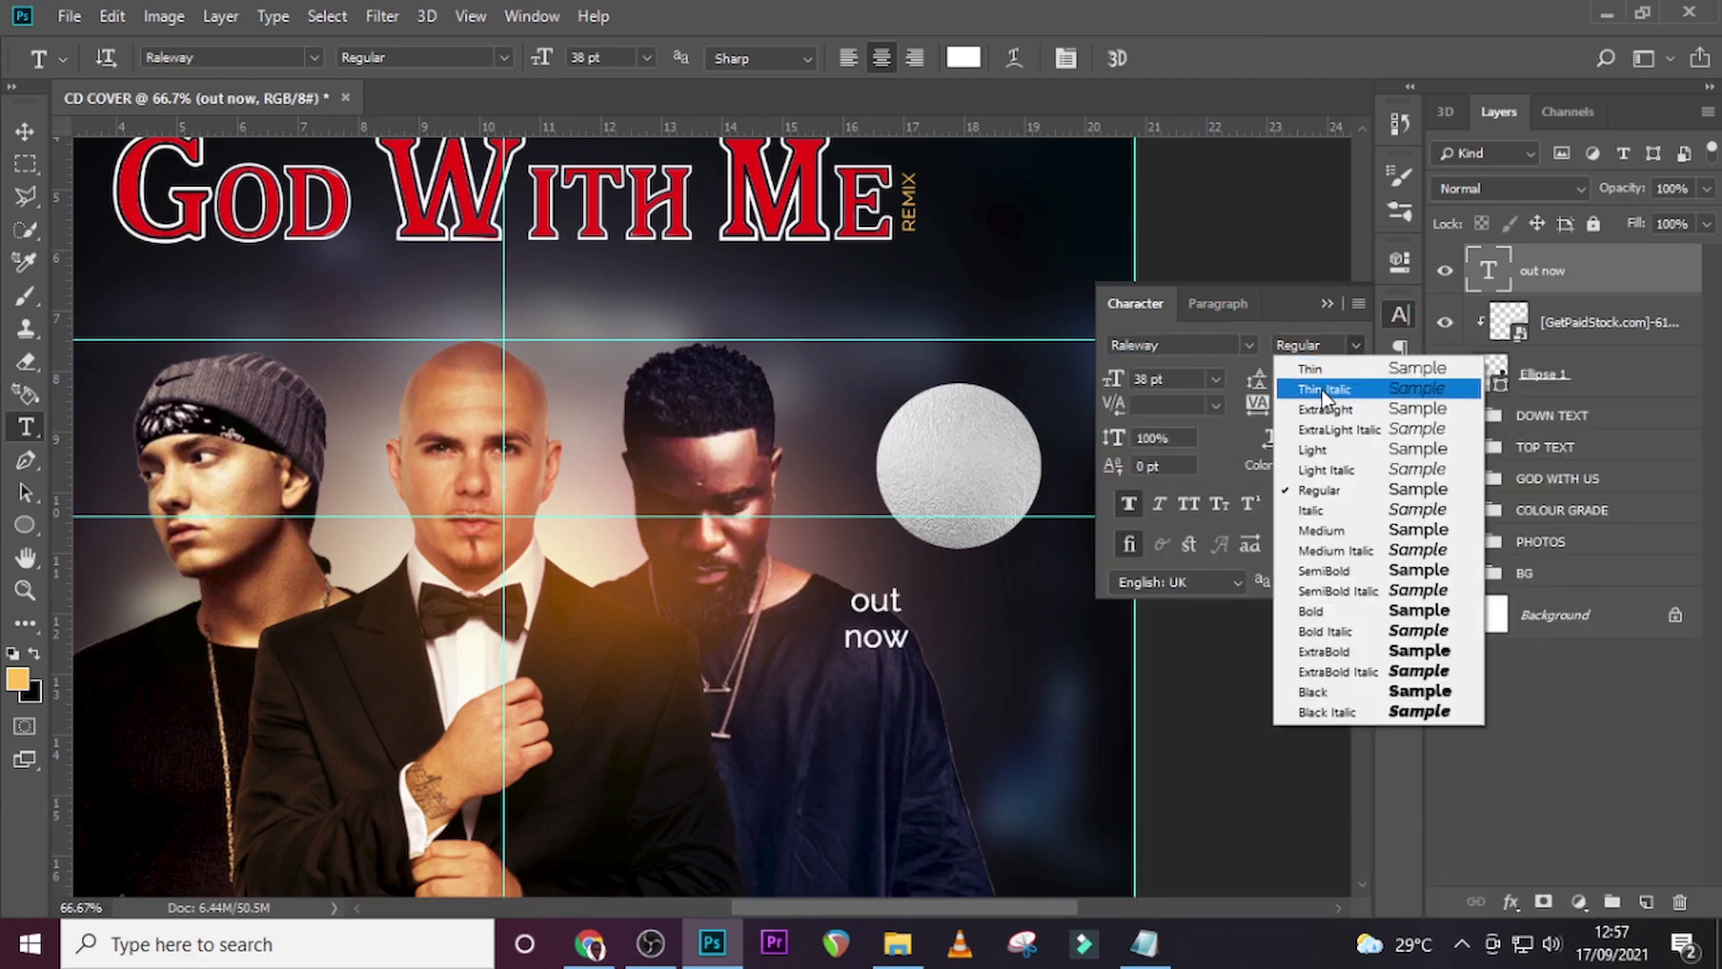
left_click(1320, 613)
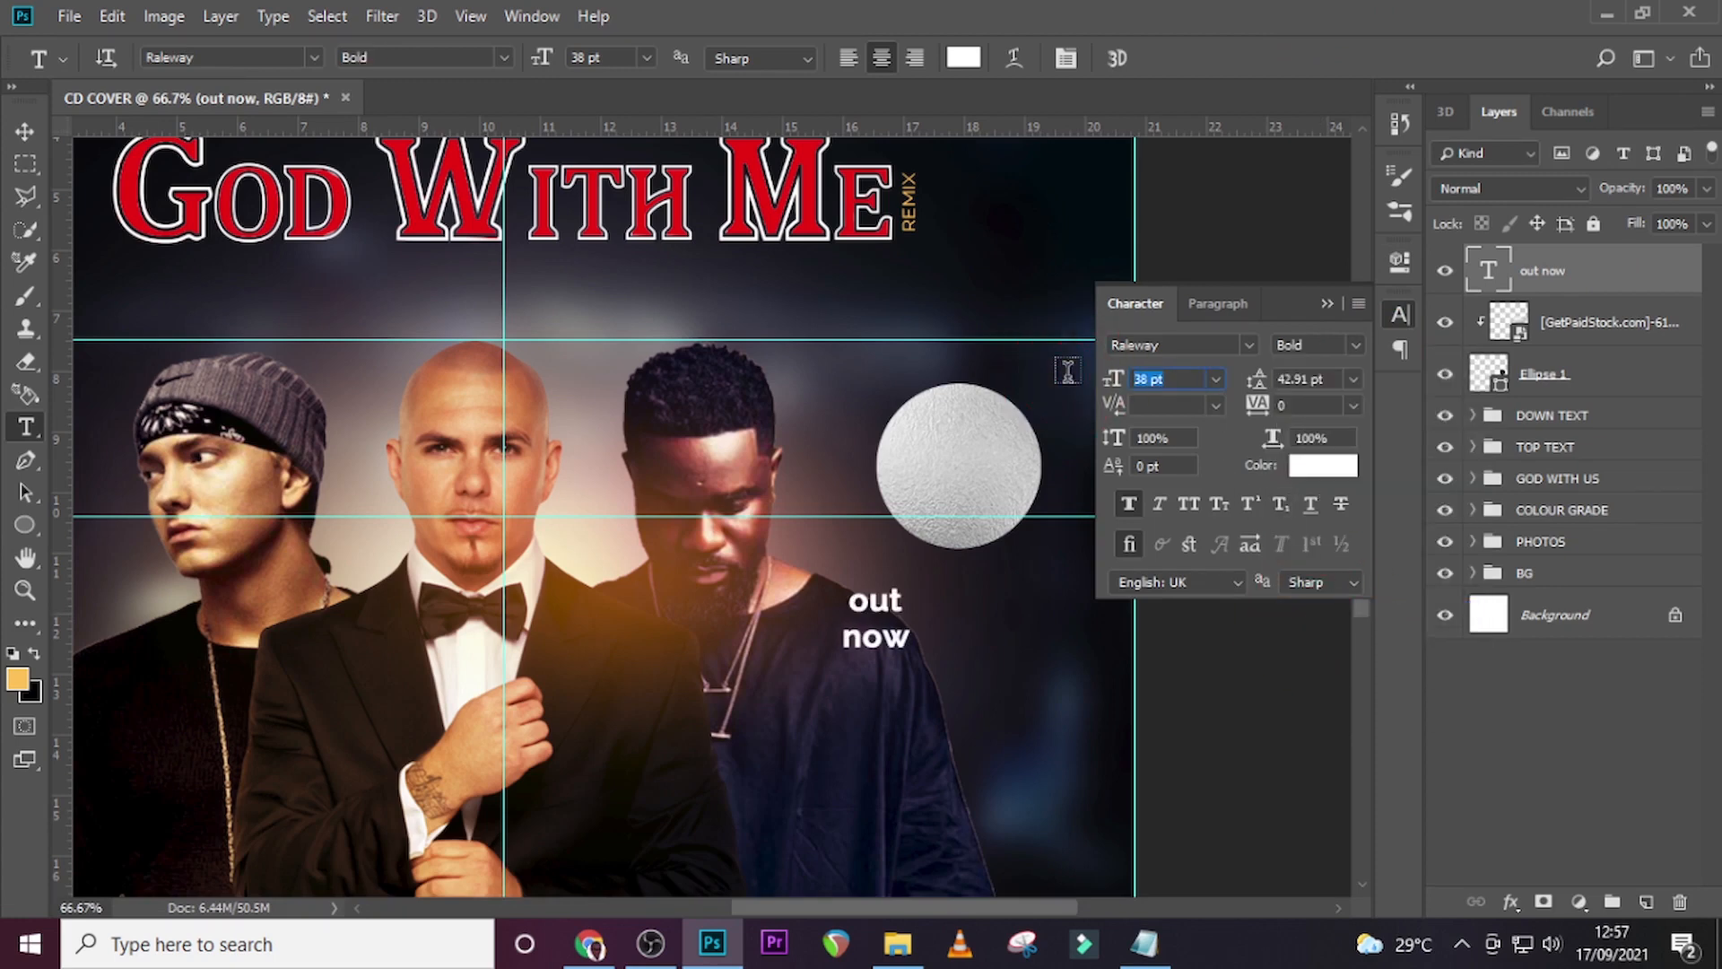
Set the "out now" text's size to 47 pt and its leading to 42.9 pt.
type("47")
key("Return")
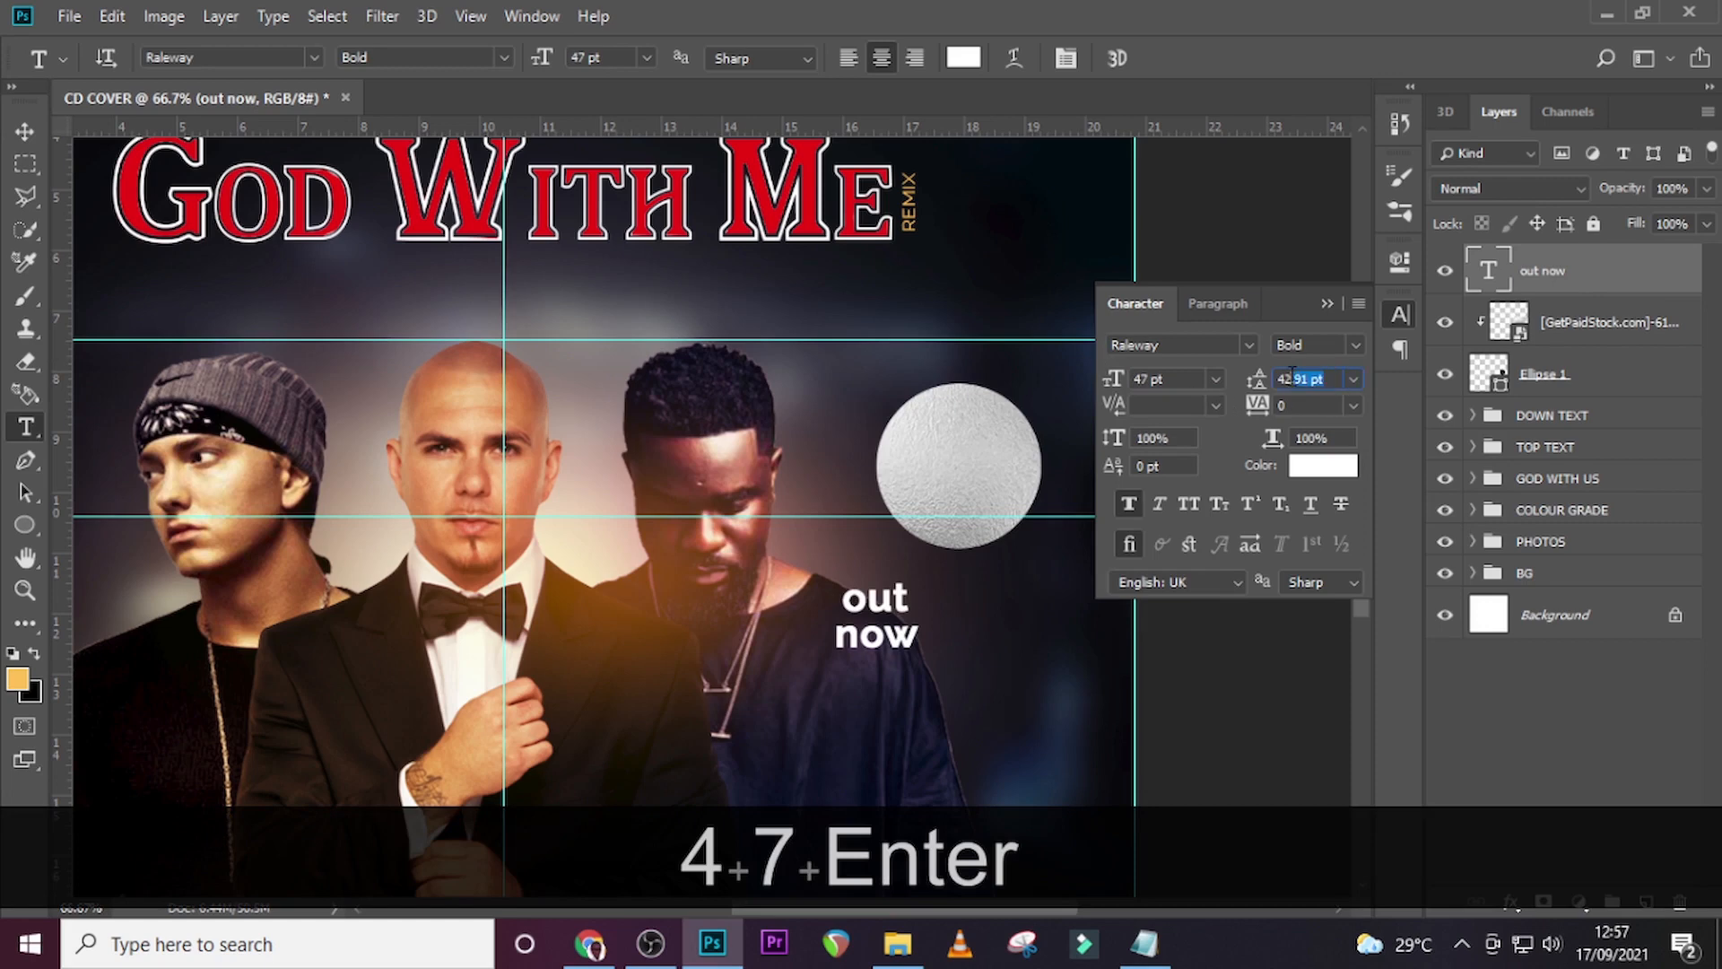
left_click_drag(1292, 375, 1240, 373)
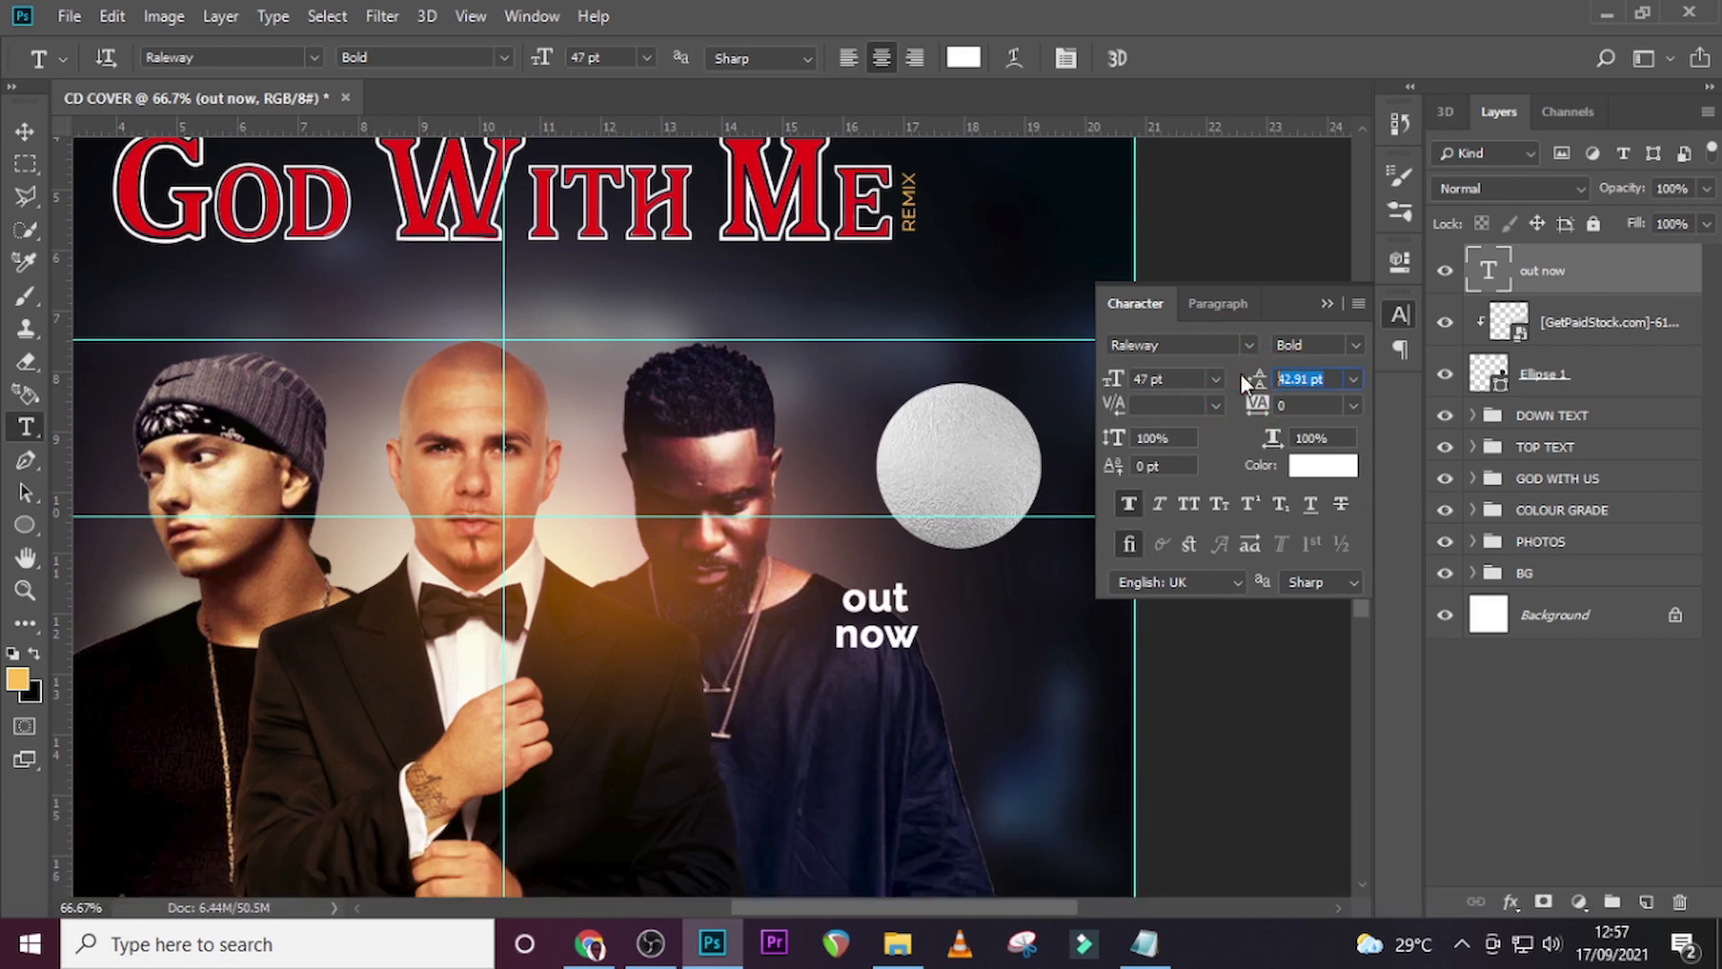
type("42.9")
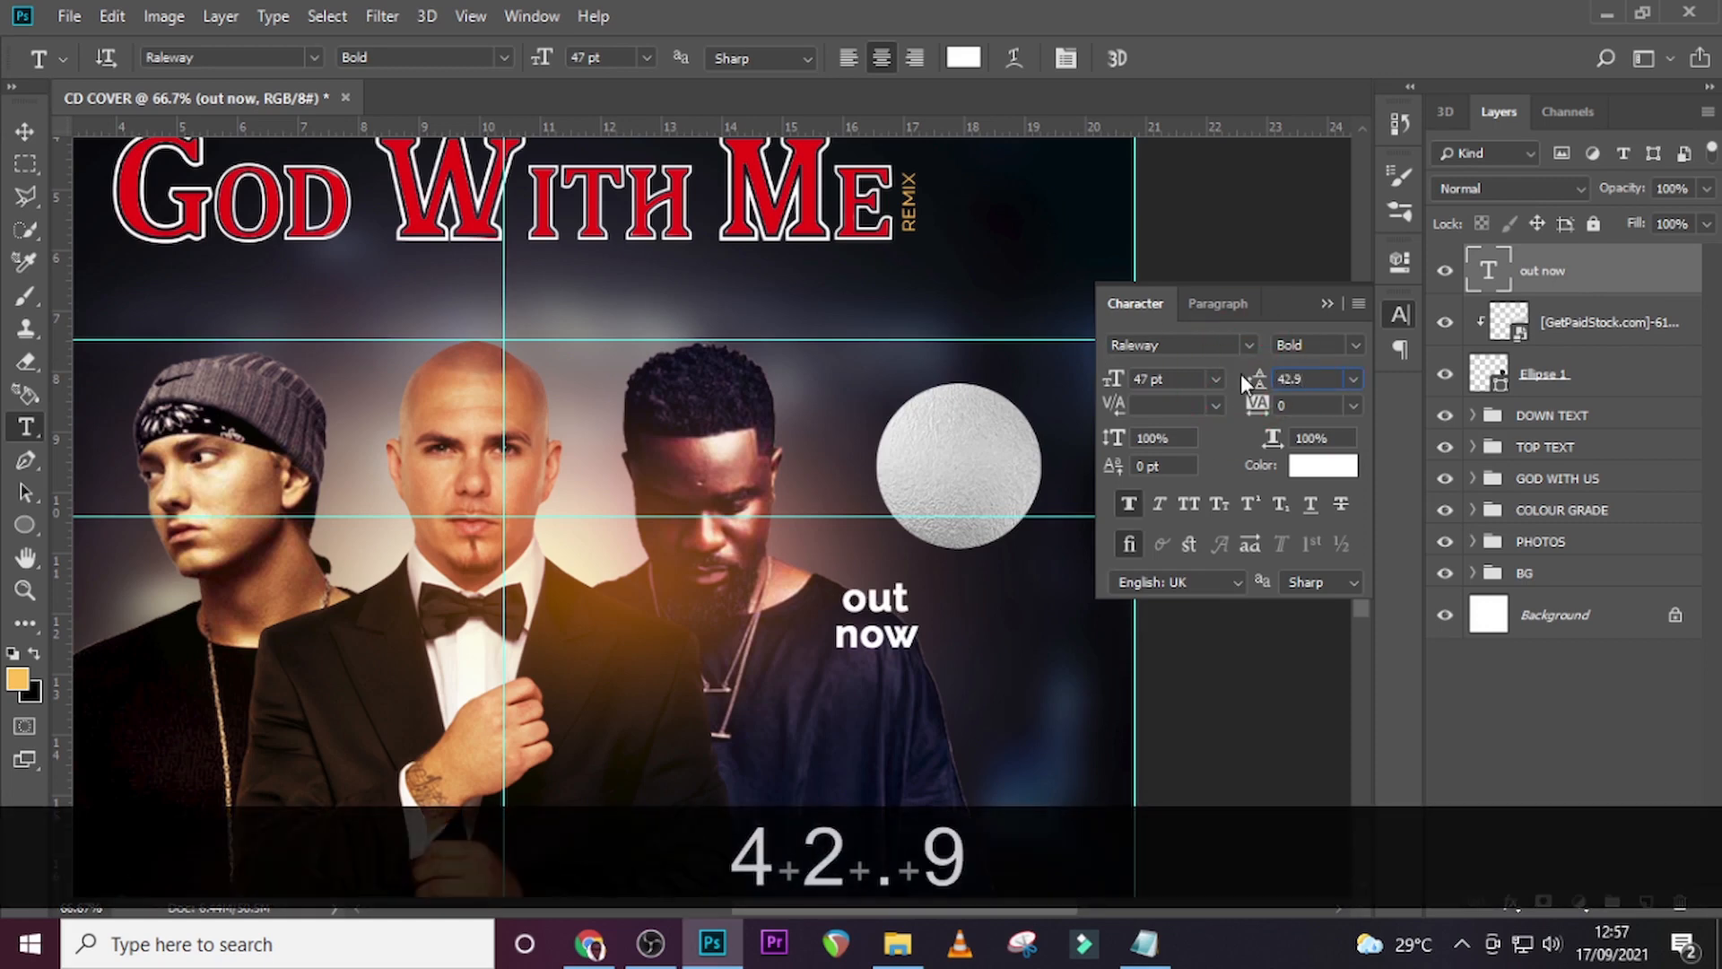
key("Return")
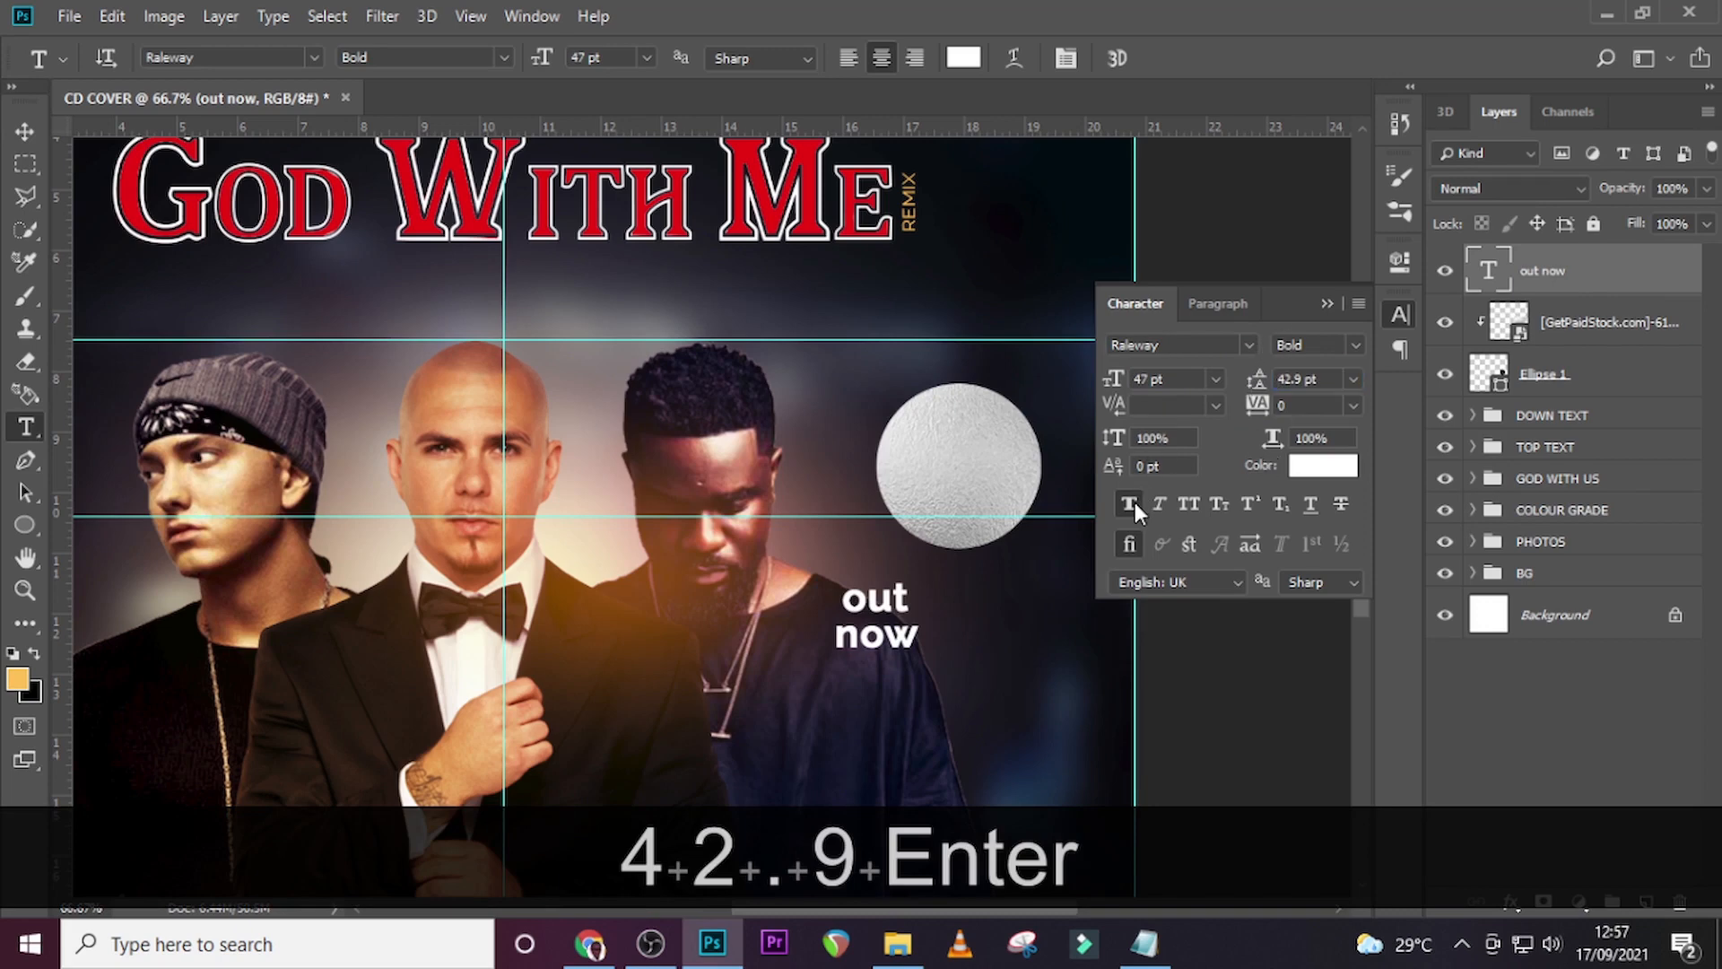
Switch the "out now" text to All Caps without Faux Bold and colour it black.
left_click(1189, 504)
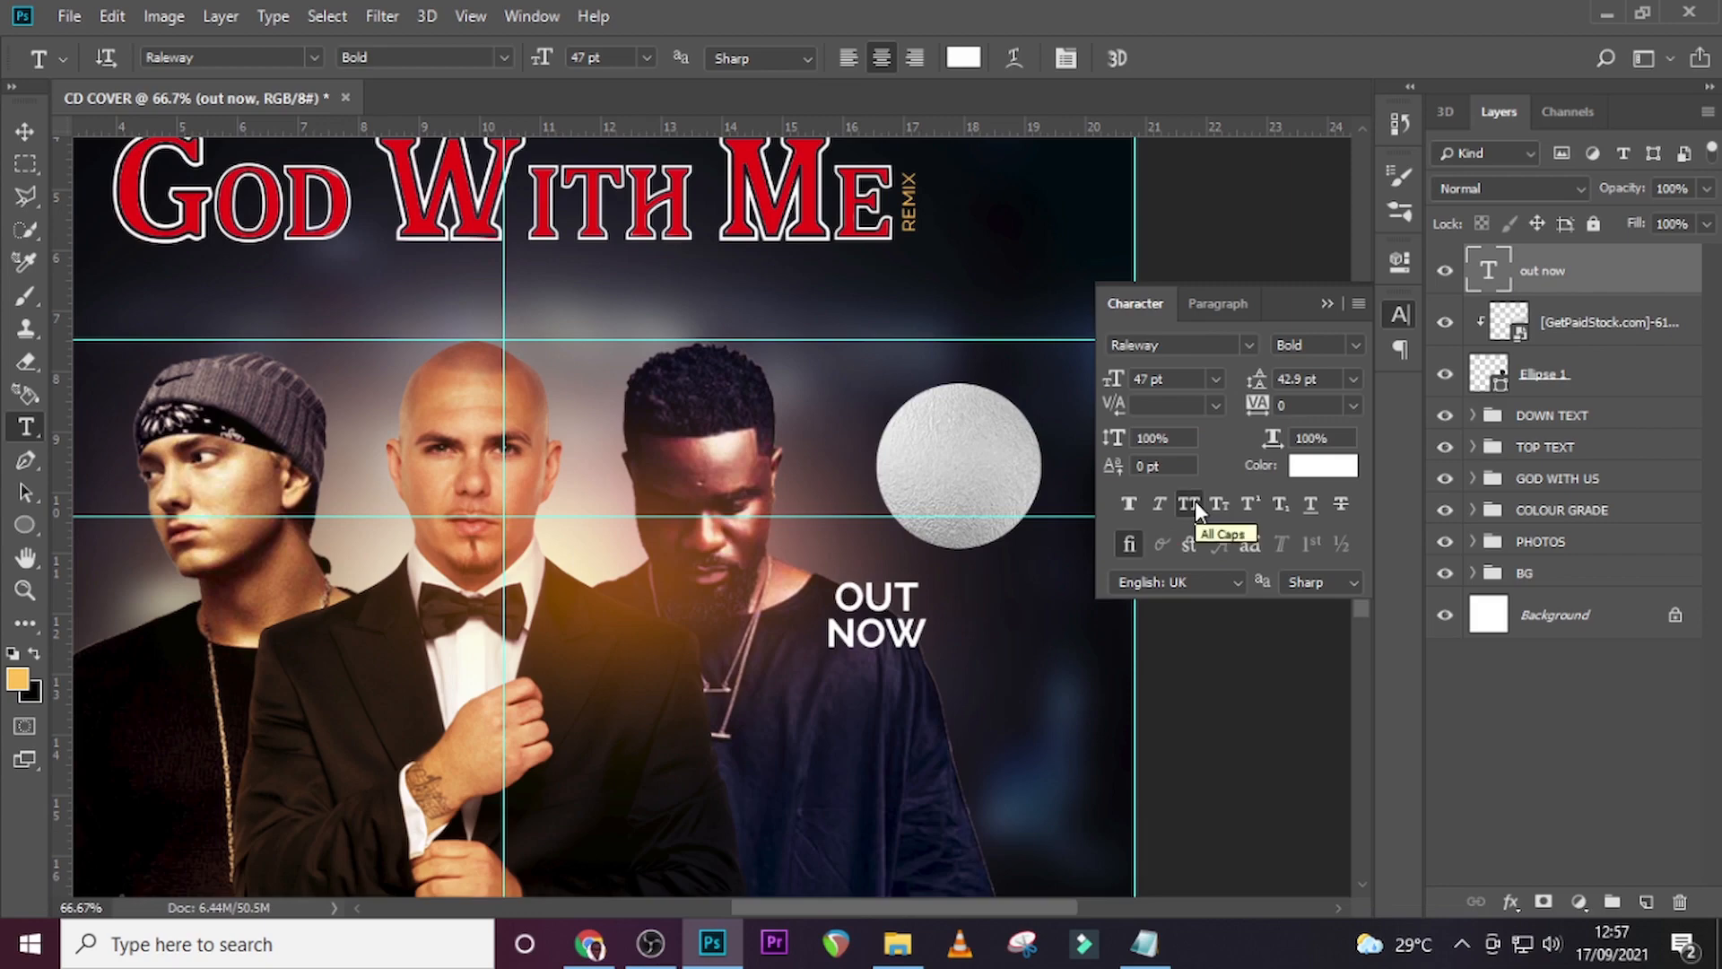
left_click(1323, 464)
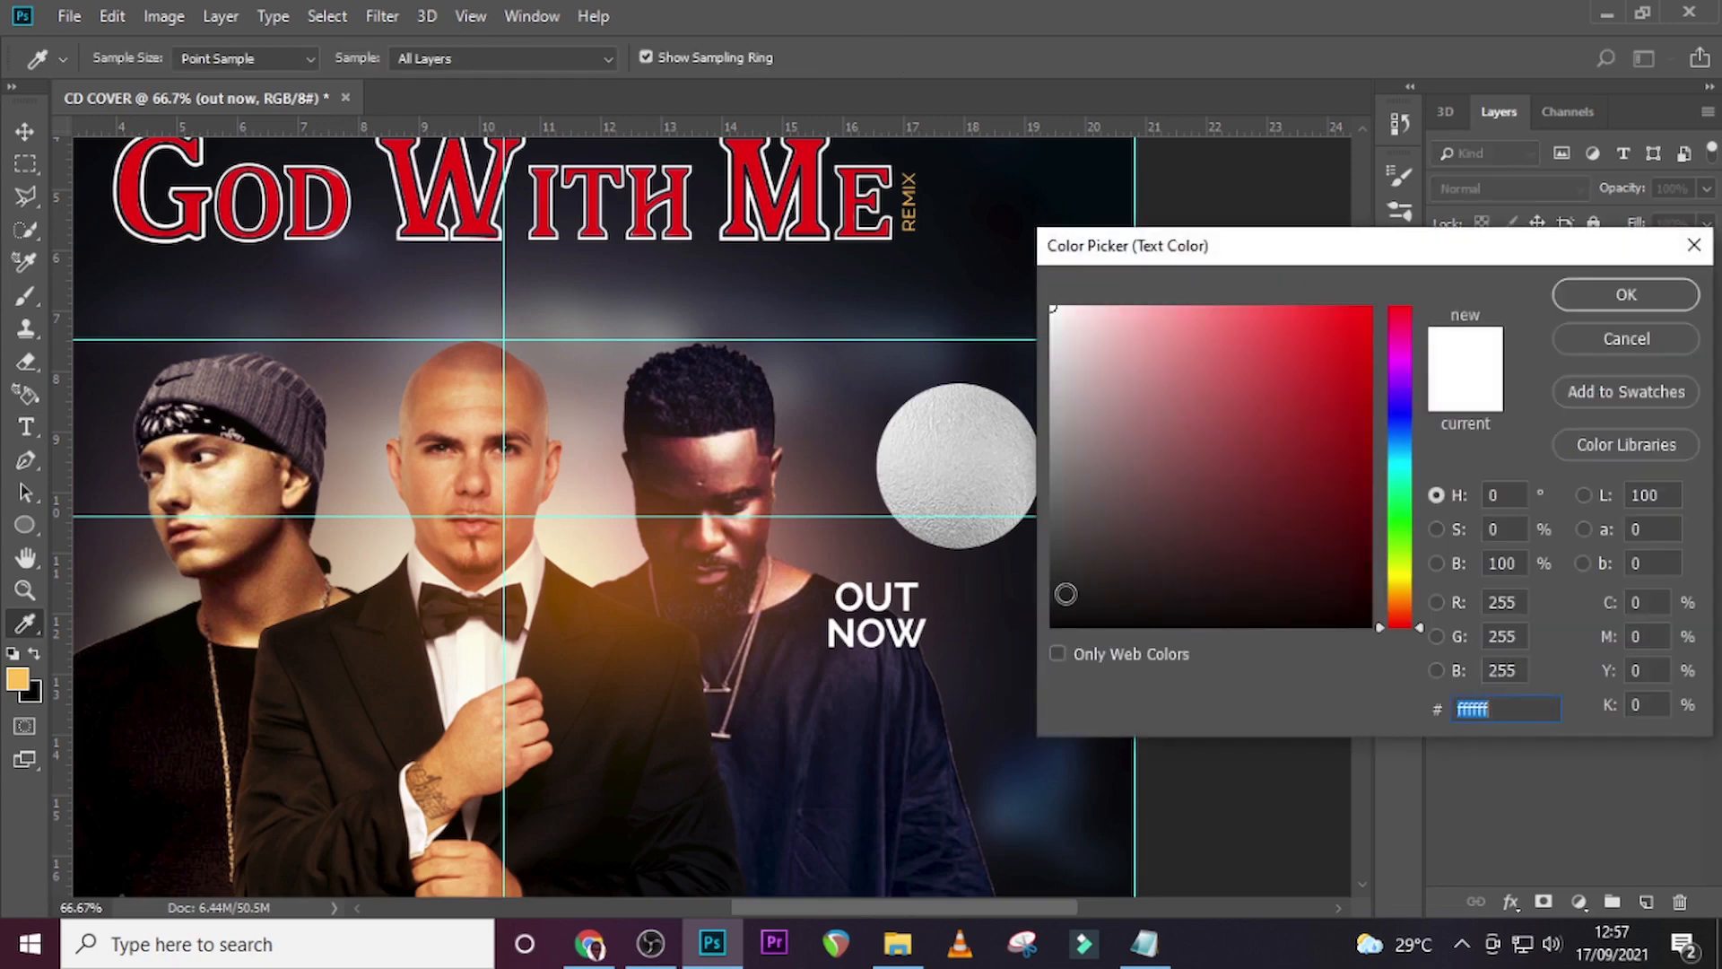
left_click_drag(1051, 615, 1030, 638)
left_click(1631, 302)
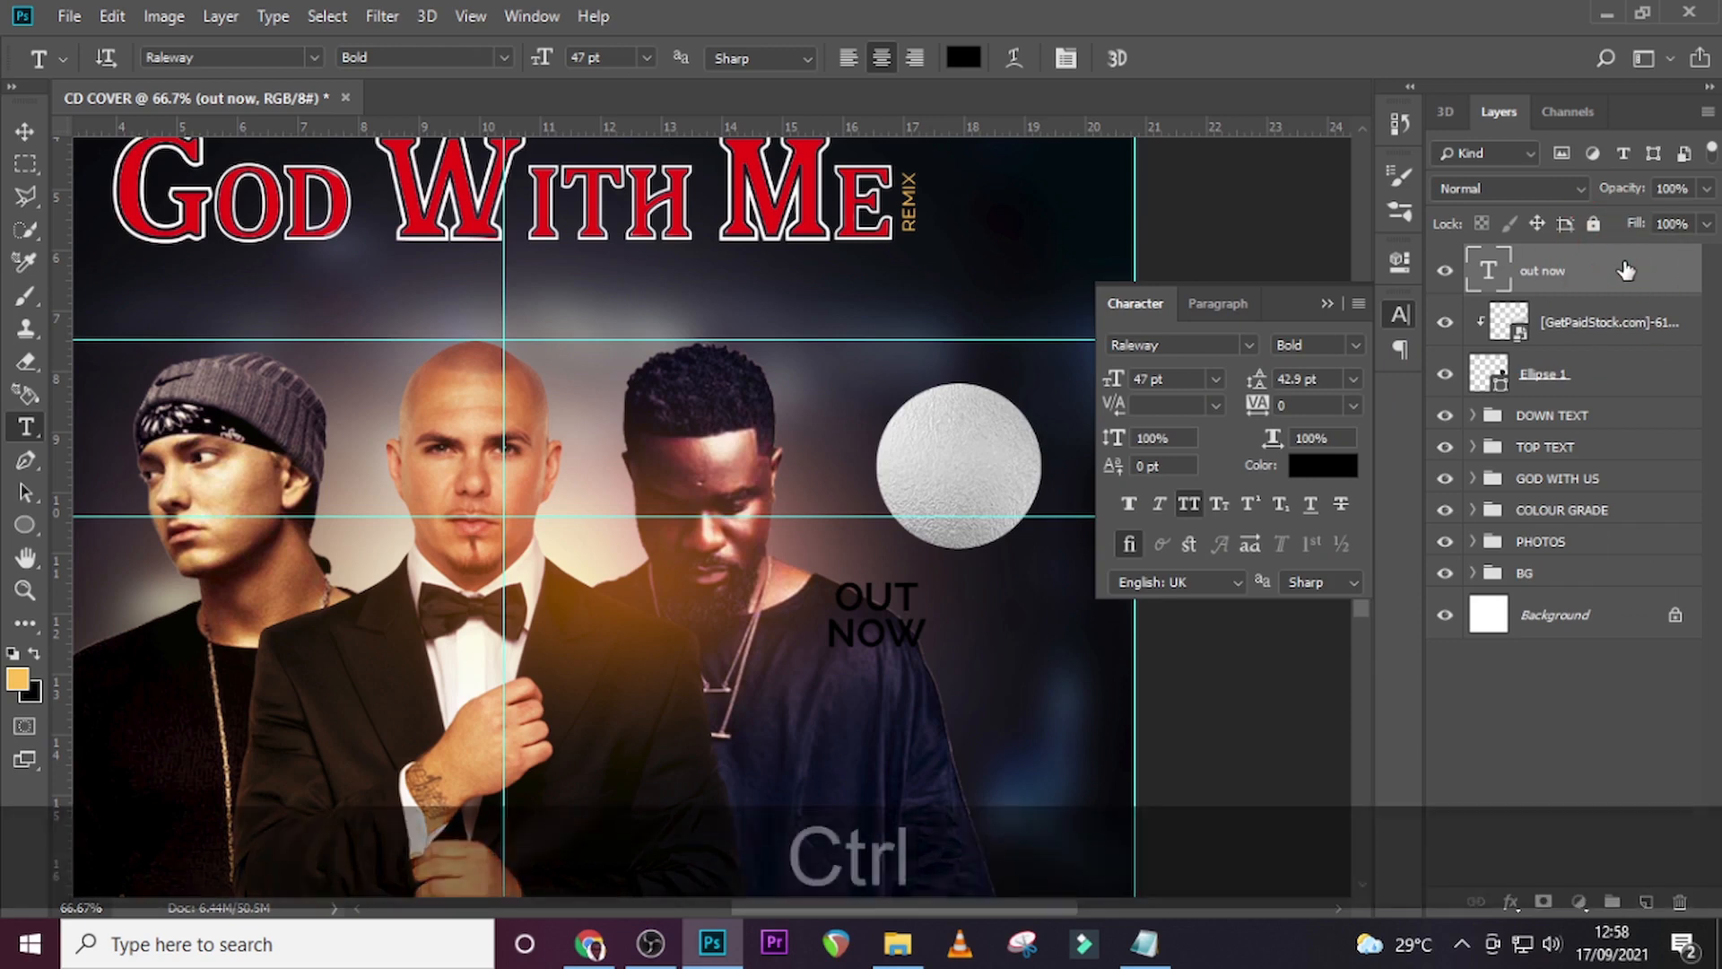
Rotate the OUT NOW text counterclockwise so it slants upward and move it onto the silver circle.
key("ctrl+t")
left_click_drag(970, 673, 1001, 613)
left_click_drag(897, 635, 978, 480)
key("Return")
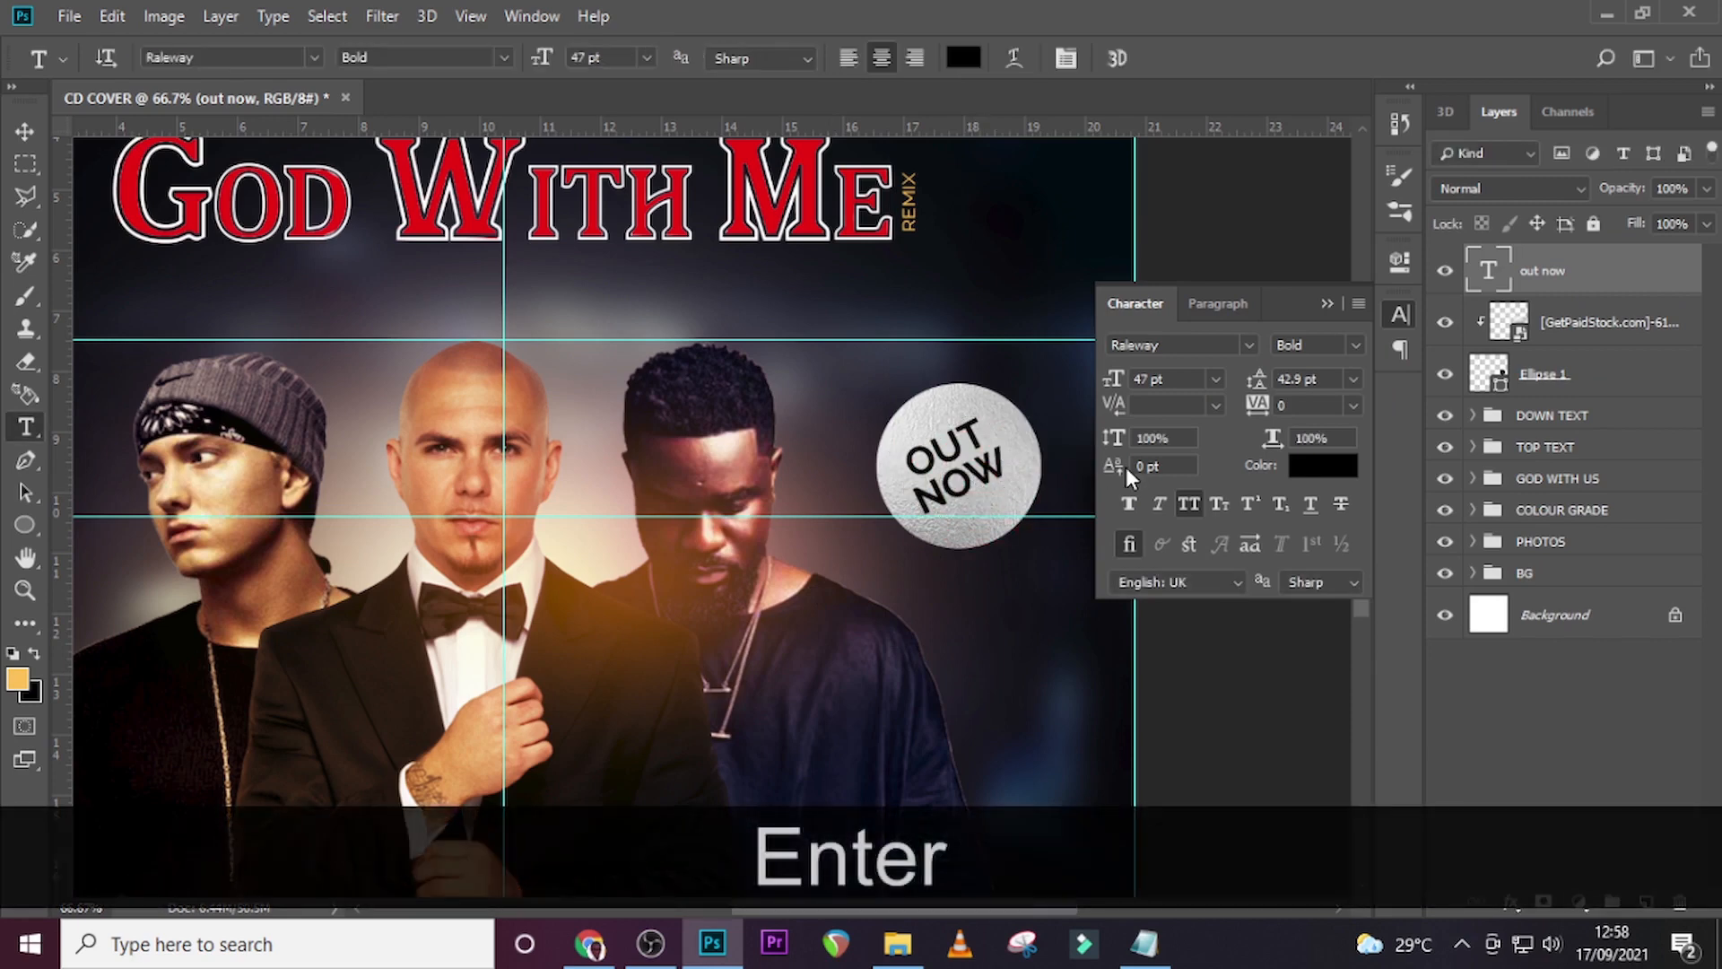
Nudge the OUT NOW text about 4 px right and 2 px down within the silver circle, and hide the guides.
key("Right")
key("Right")
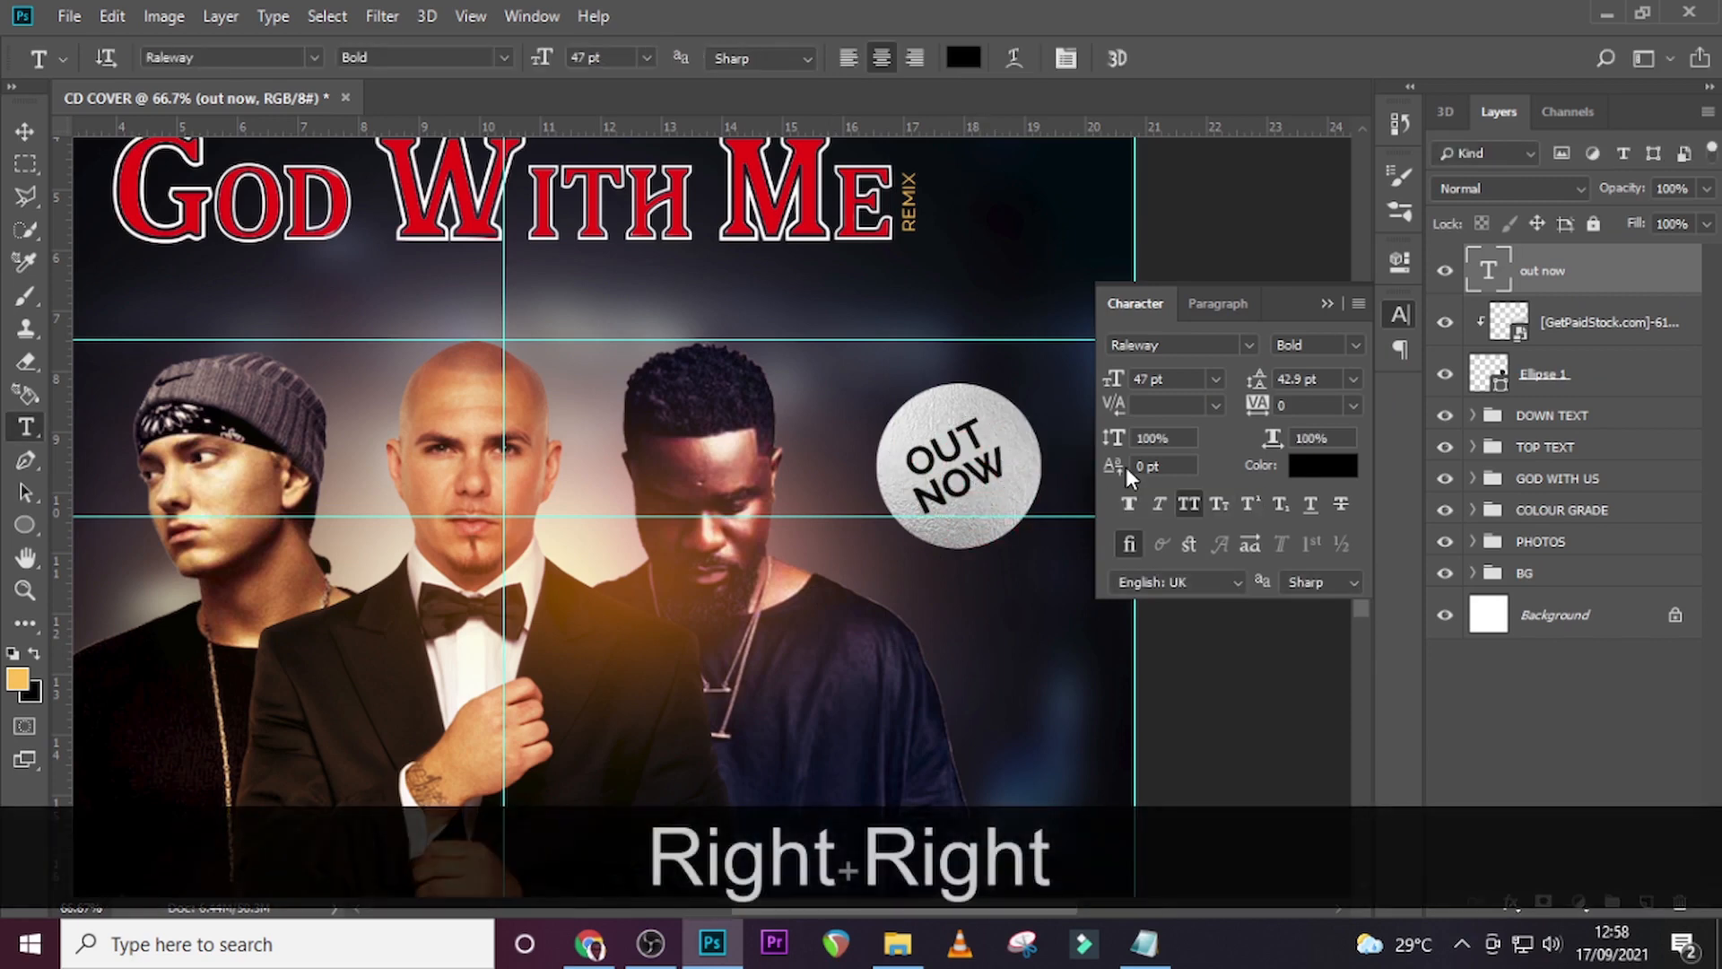
key("v")
key("Right")
key("Right")
key("Right")
key("Right")
key("Down")
key("Down")
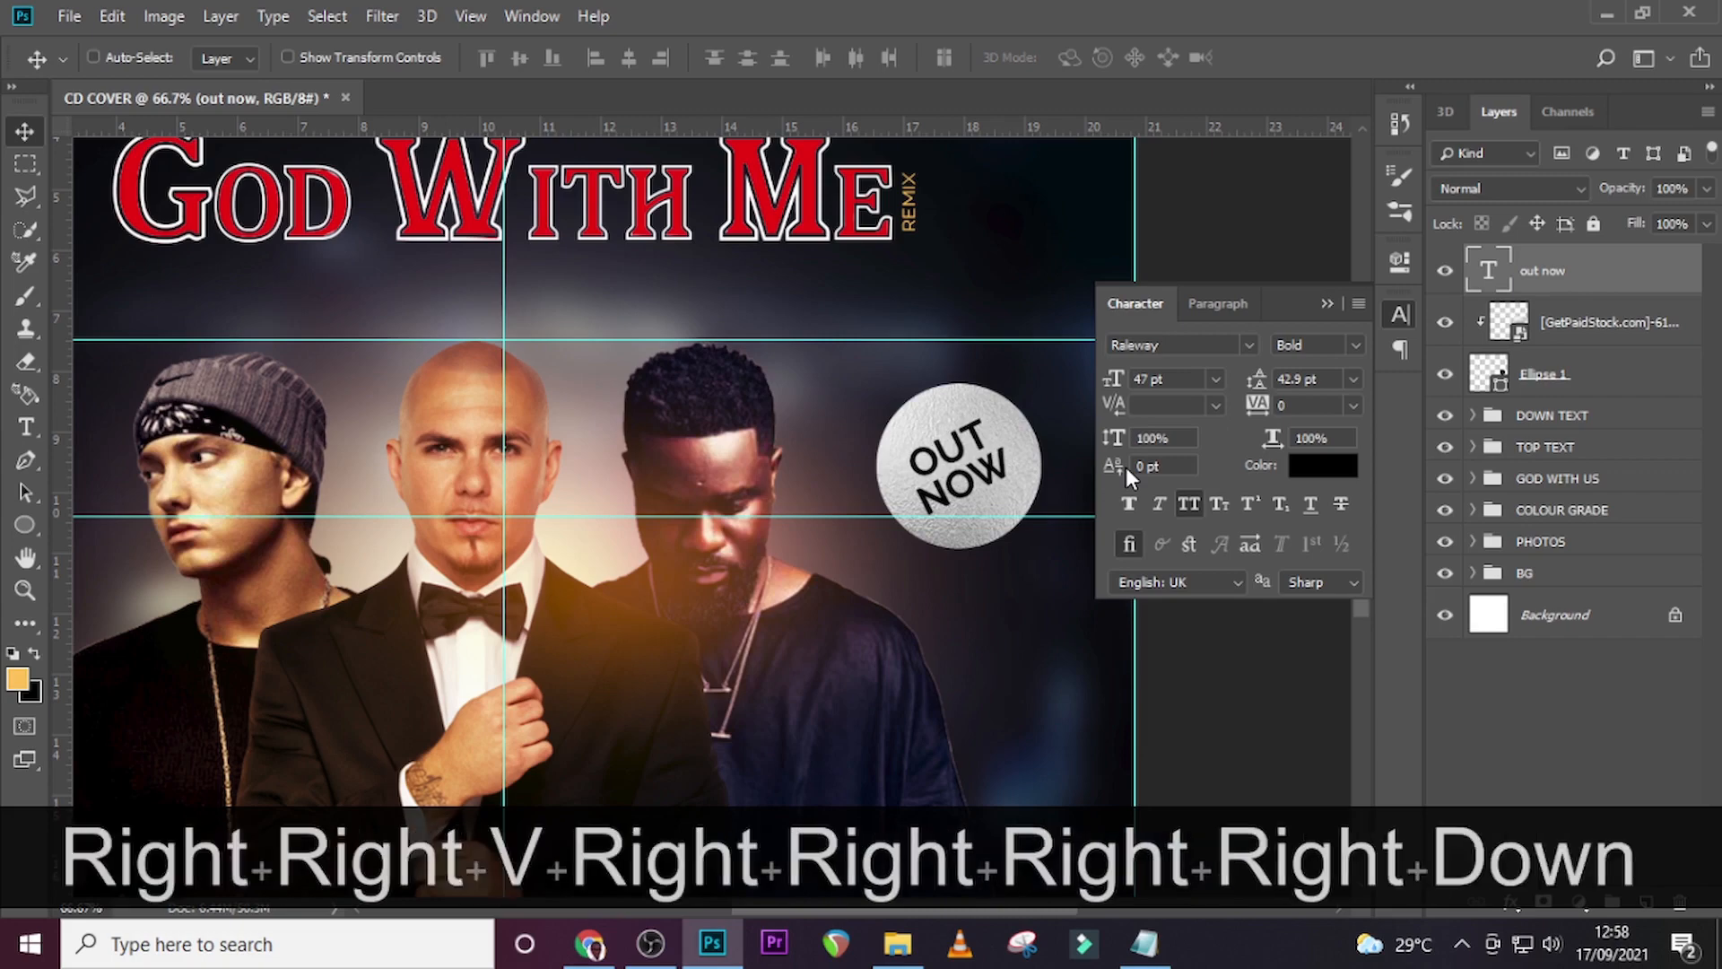
key("ctrl+0")
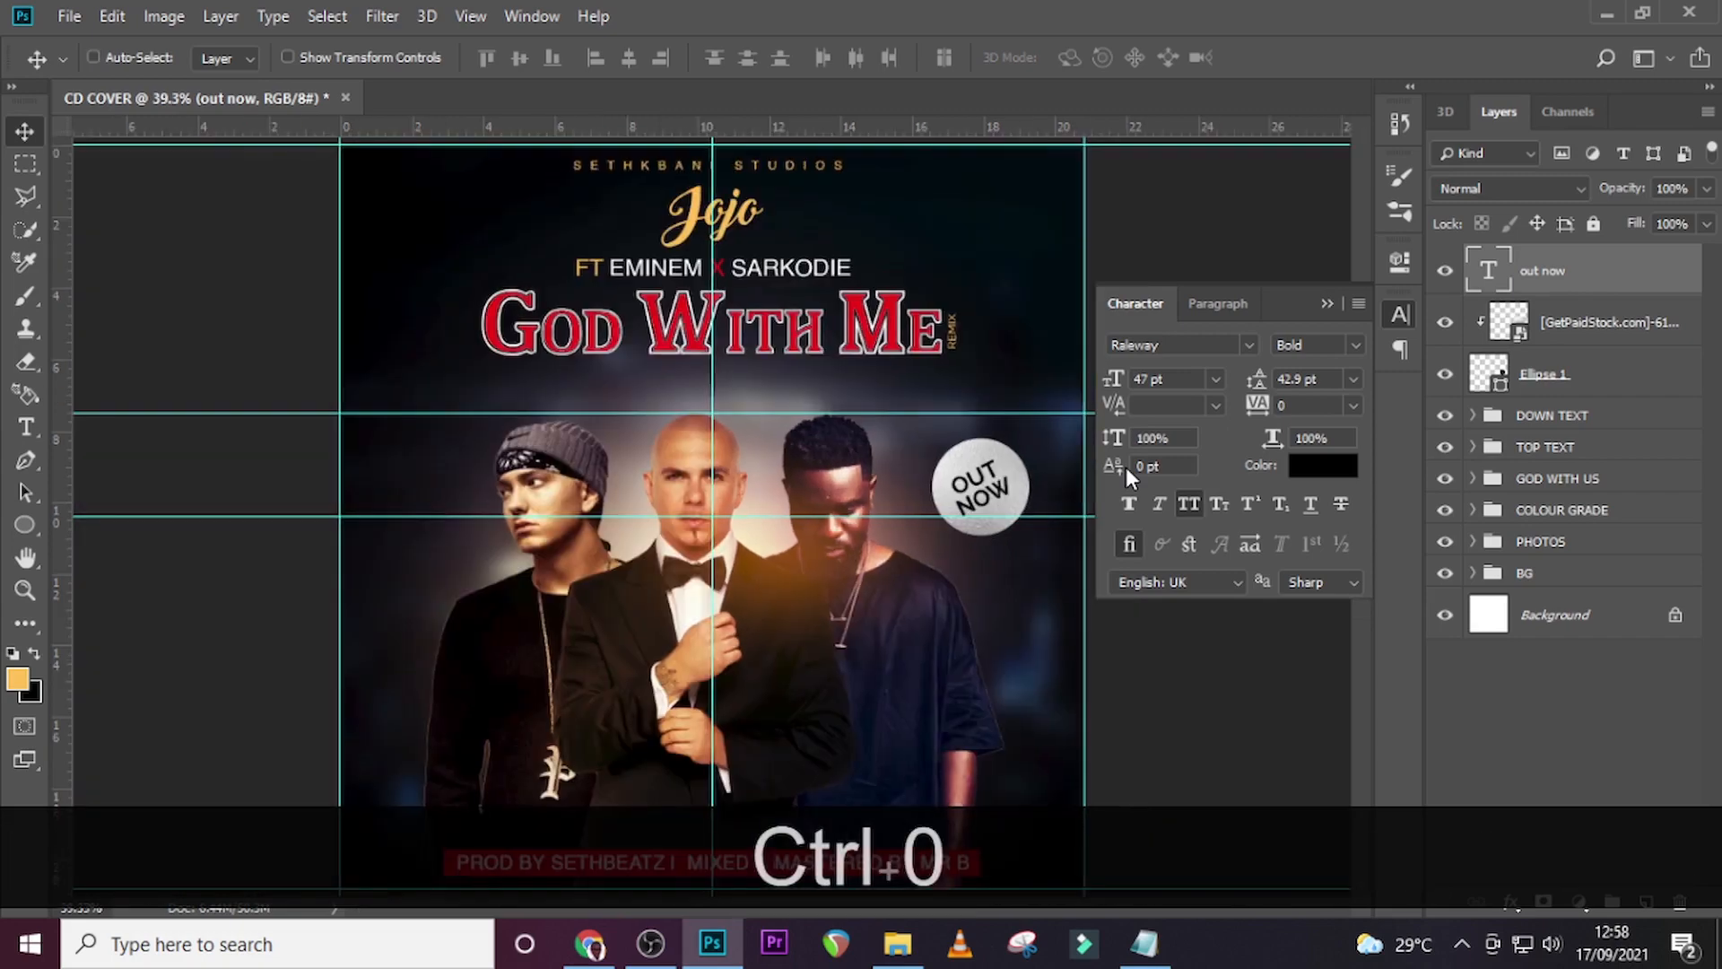
key("ctrl+semicolon")
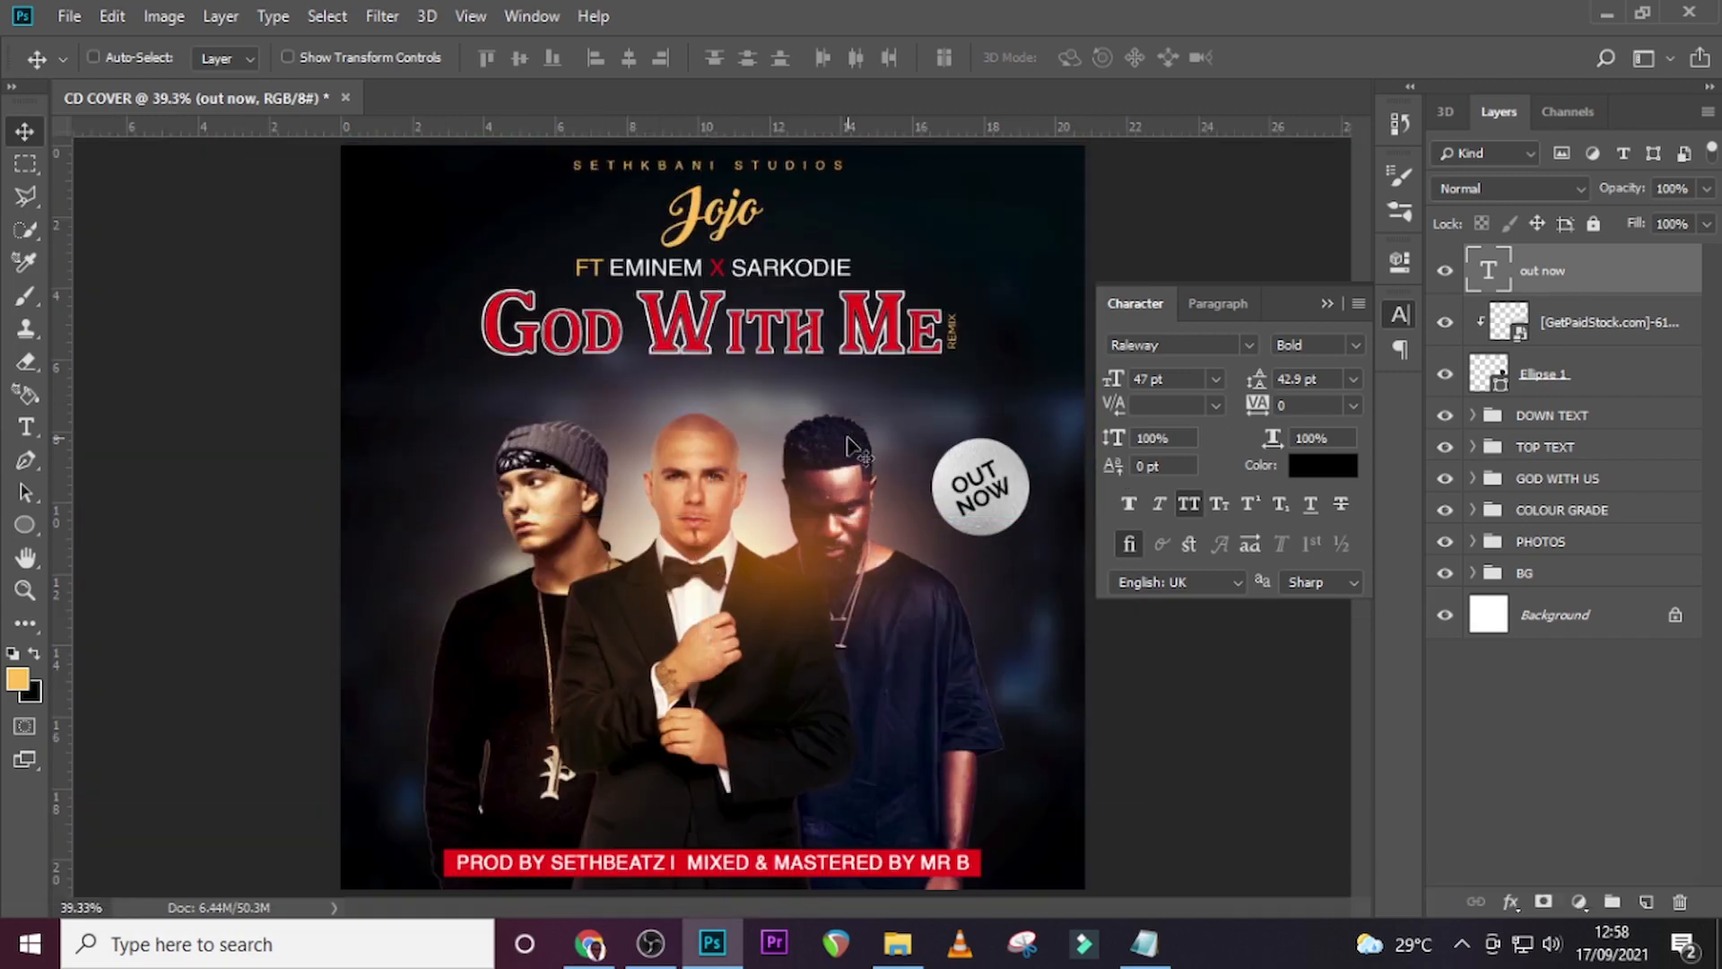